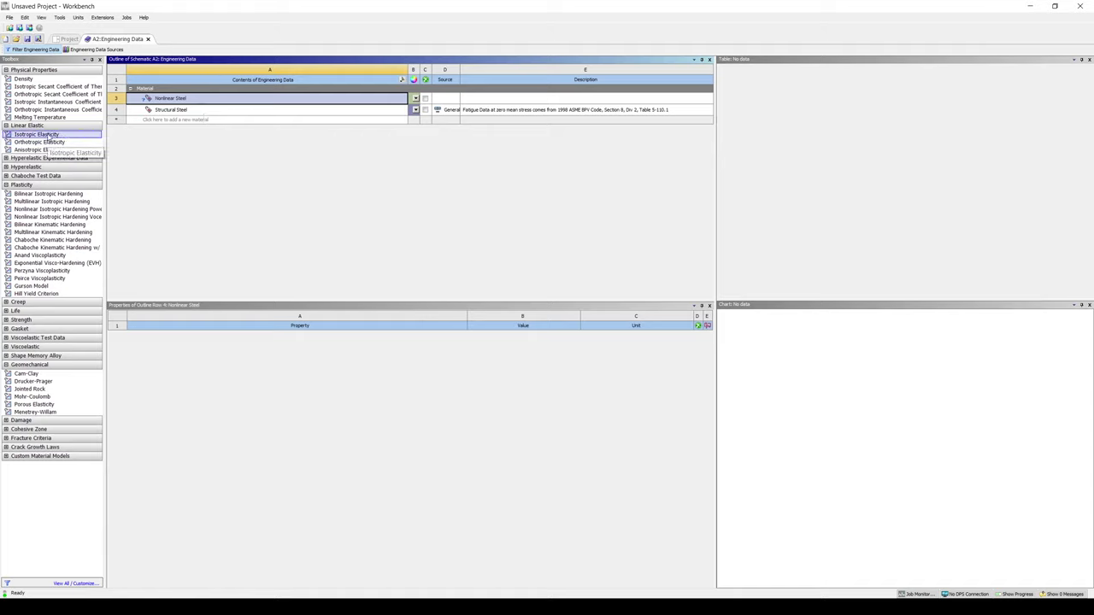
Step: Add isotropic elasticity to Nonlinear Steel with a Young's modulus of 2e5 MPa and a Poisson's ratio of 0.3
left_click(49, 137)
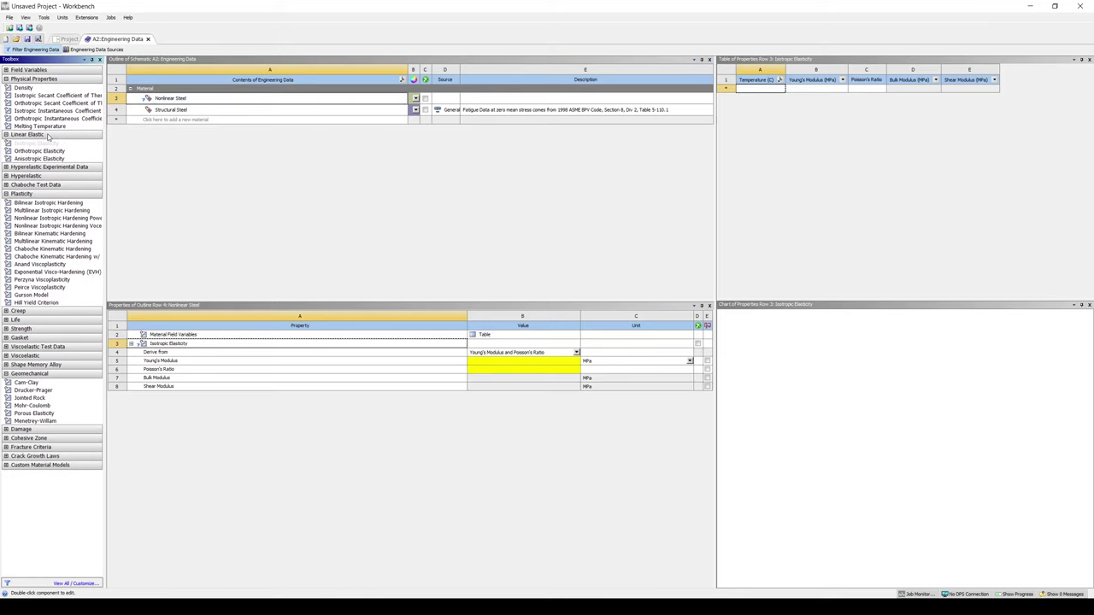
left_click(563, 364)
type("2")
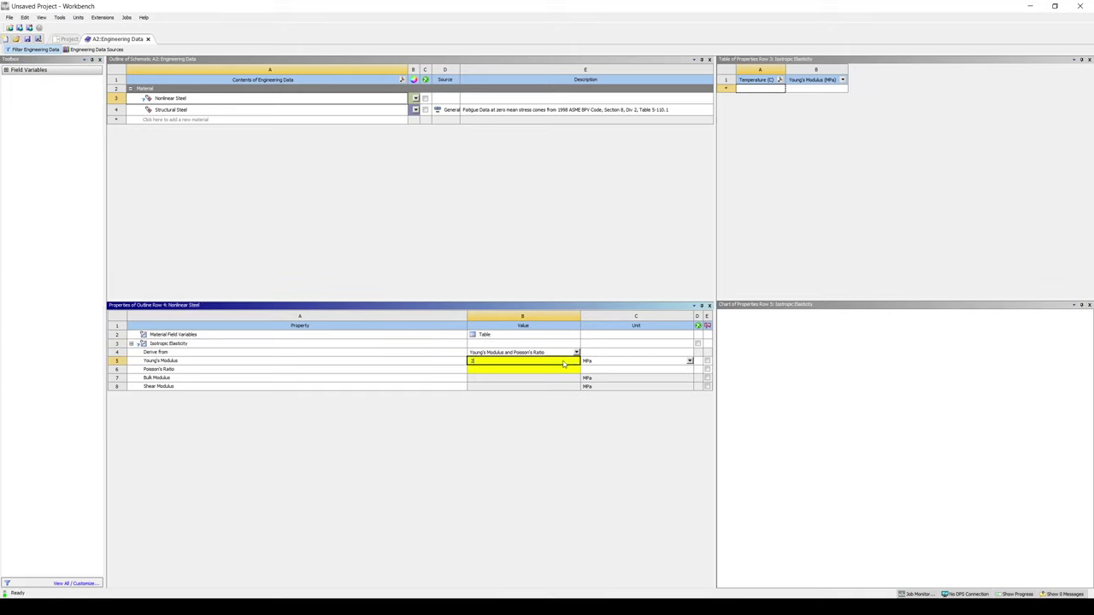
type("e5")
key("Return")
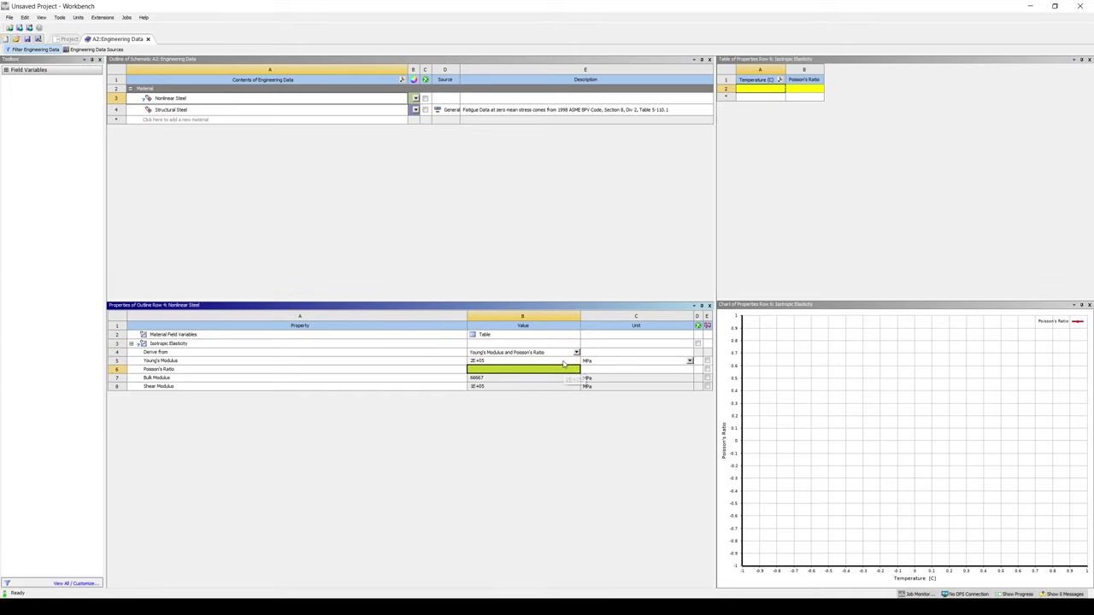
type("0.3")
key("Return")
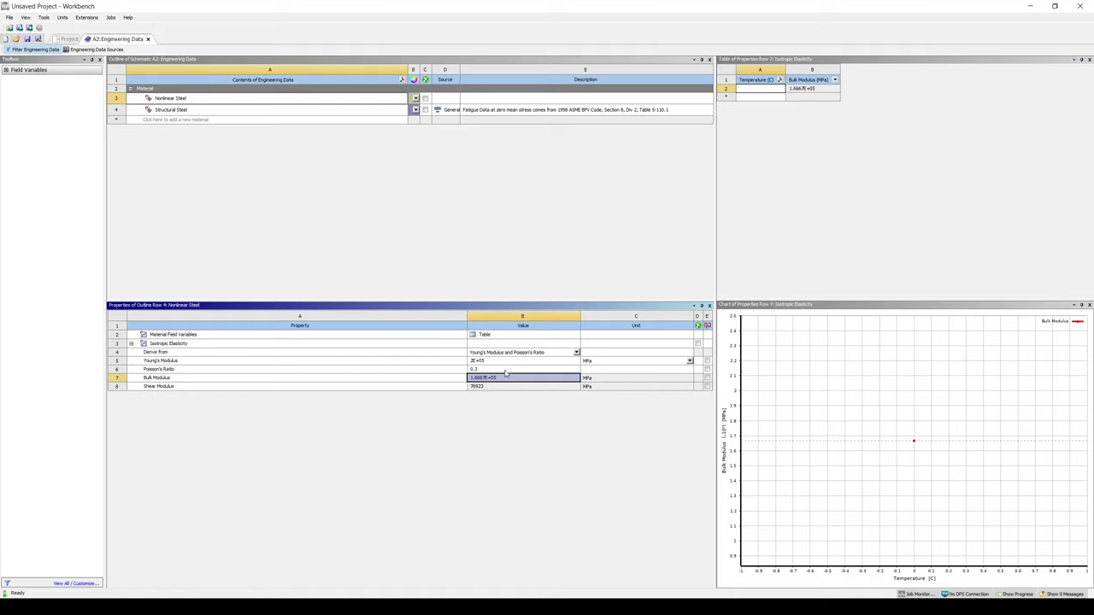
Step: Add the Bilinear Kinematic Hardening property to Nonlinear Steel and expand its parameters
left_click(210, 99)
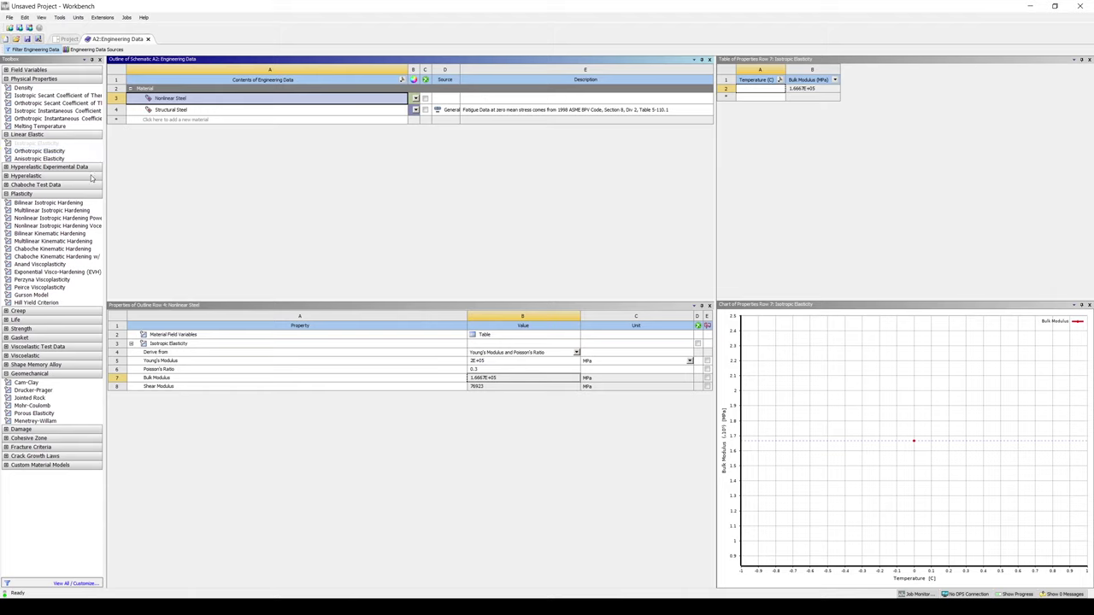
left_click(49, 233)
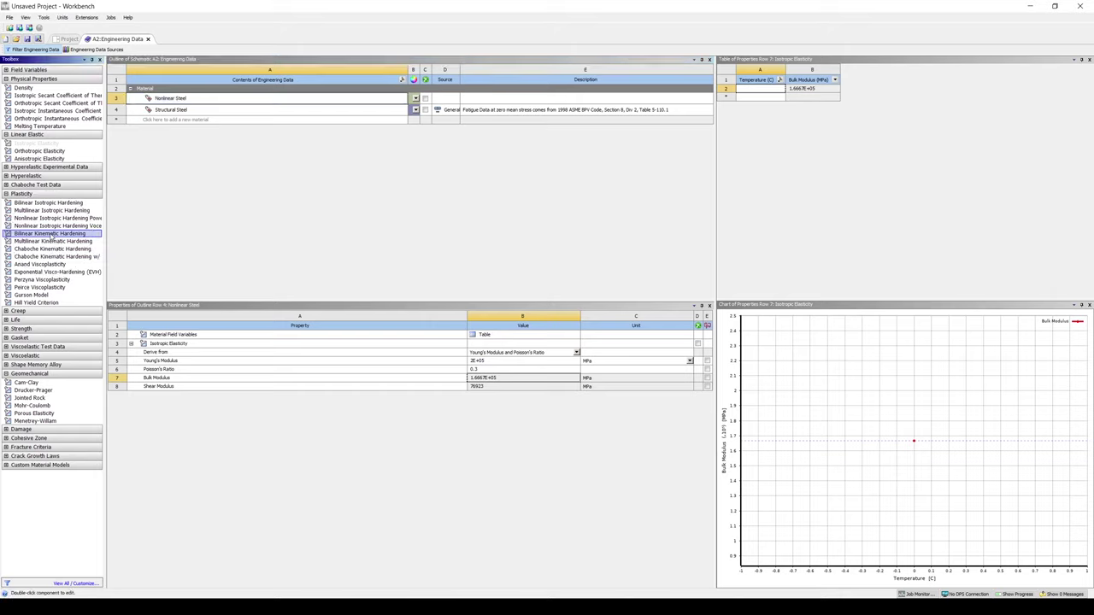
right_click(49, 234)
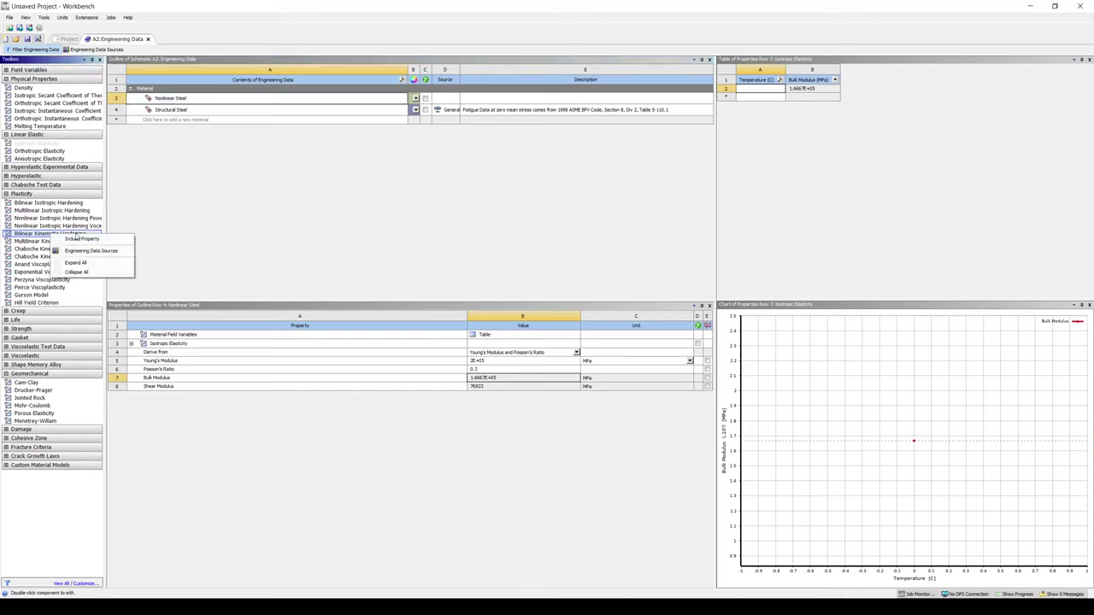
left_click(81, 239)
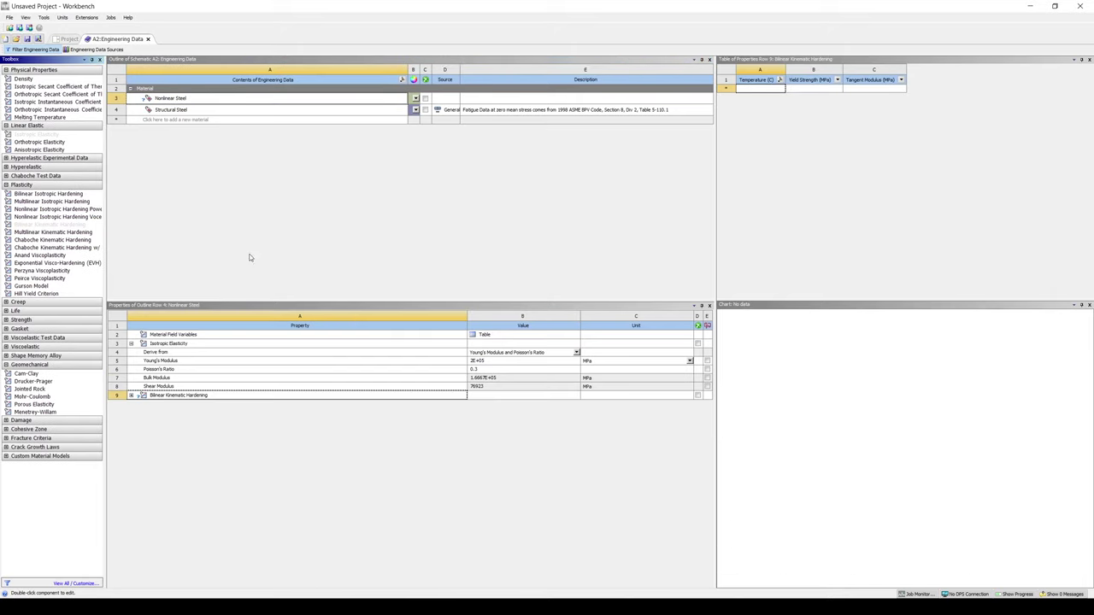
left_click(133, 398)
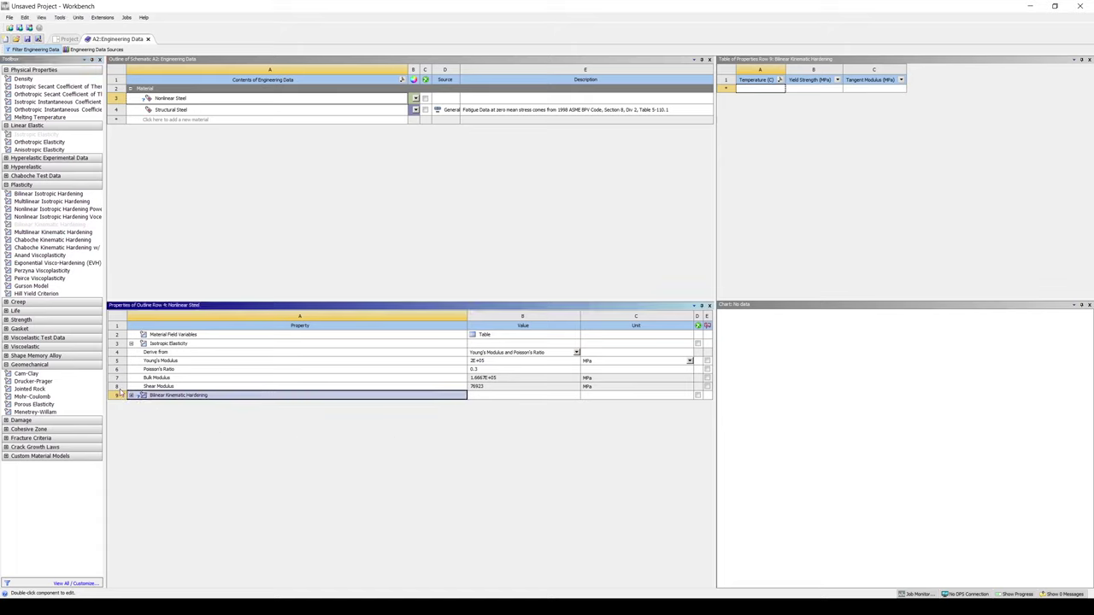
left_click(130, 396)
Step: Set the hardening yield strength to 307.5 MPa and the tangent modulus to 0 MPa, and close the engineering data
left_click(552, 407)
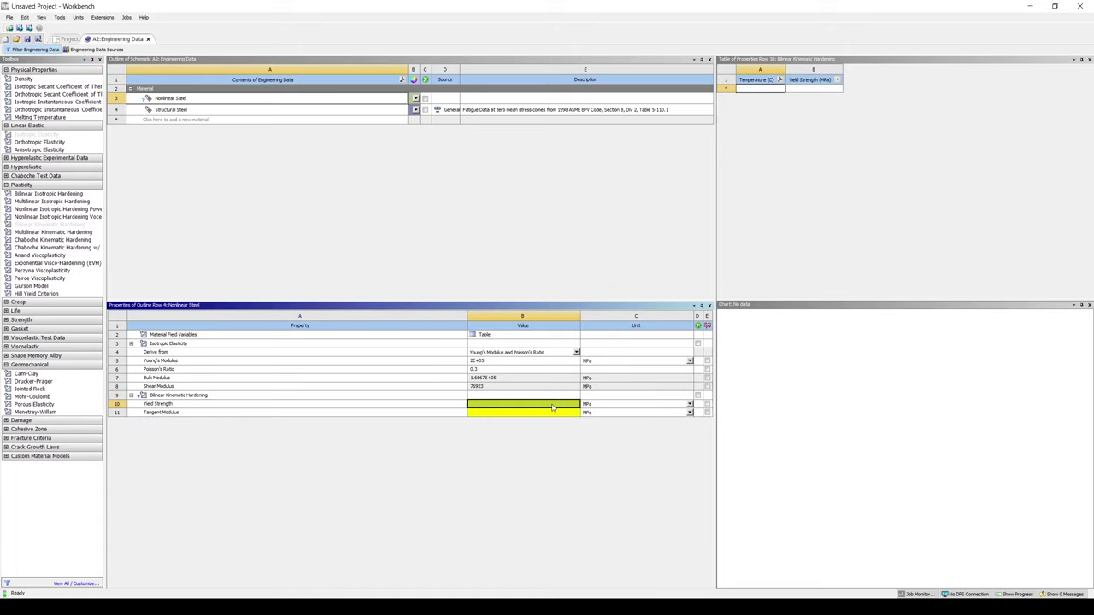
type("307.5")
key("Return")
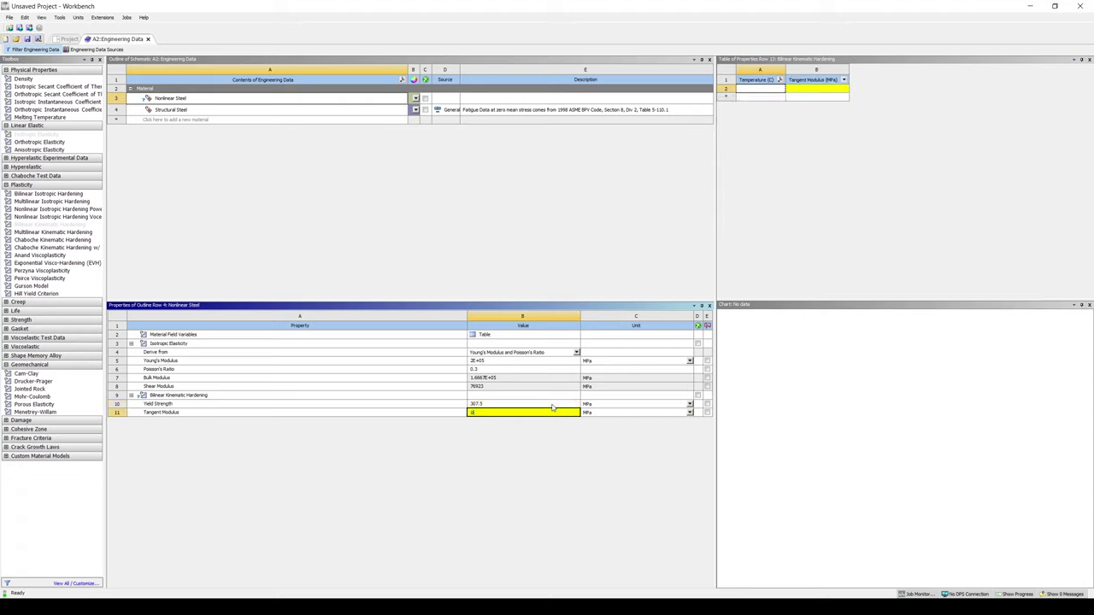
type("0")
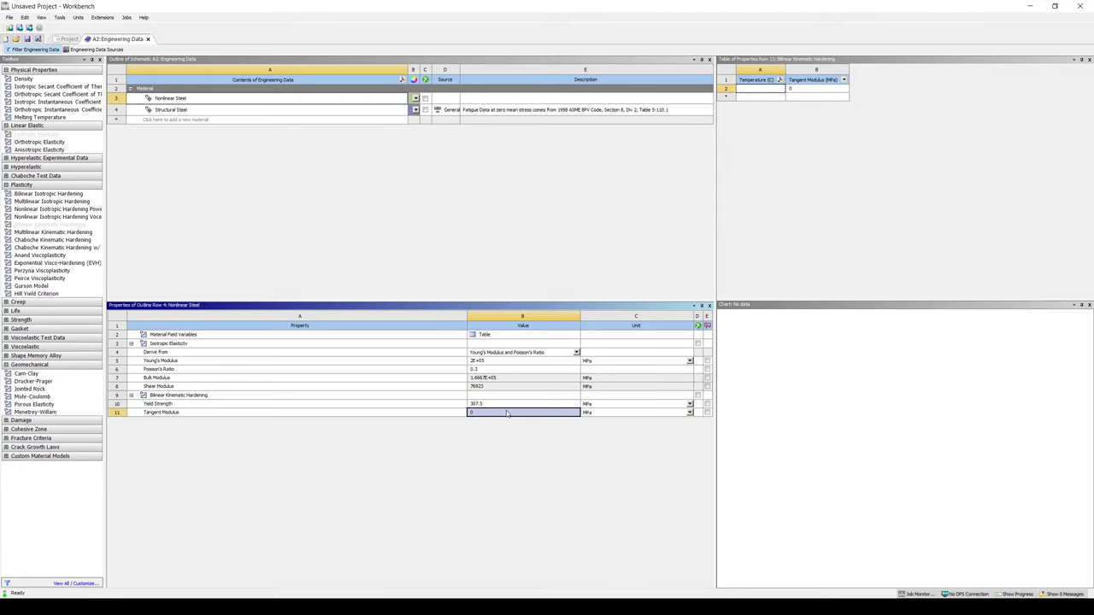
left_click(511, 412)
left_click(512, 410)
left_click(513, 411)
left_click(148, 40)
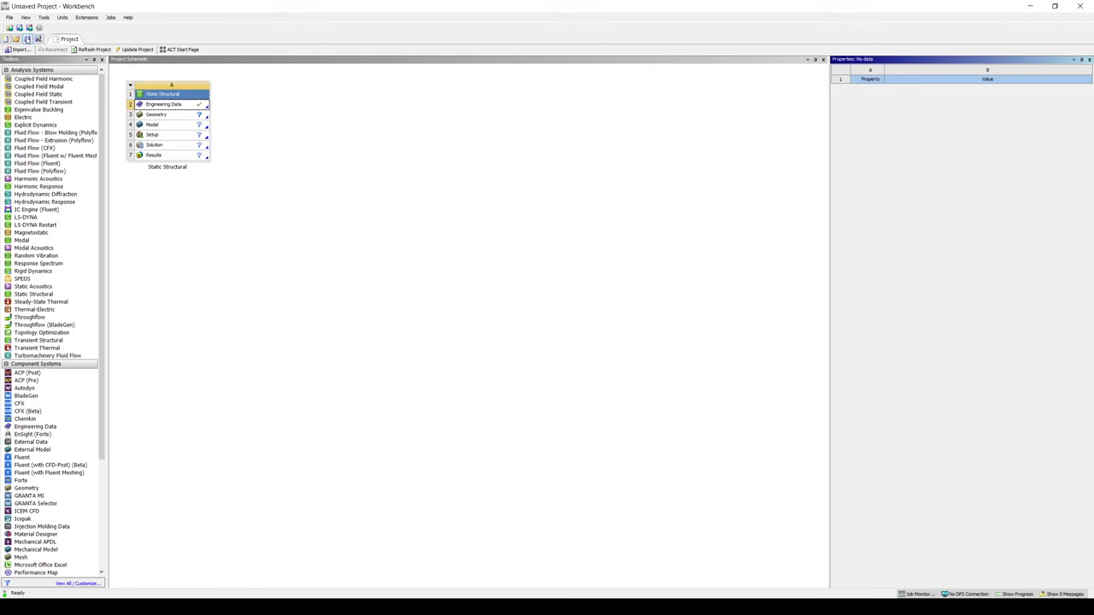
Step: Save the project as SteelPlatewithHoles in the zzz ANSYS Tutorial folder under temp_TP on drive D
left_click(28, 29)
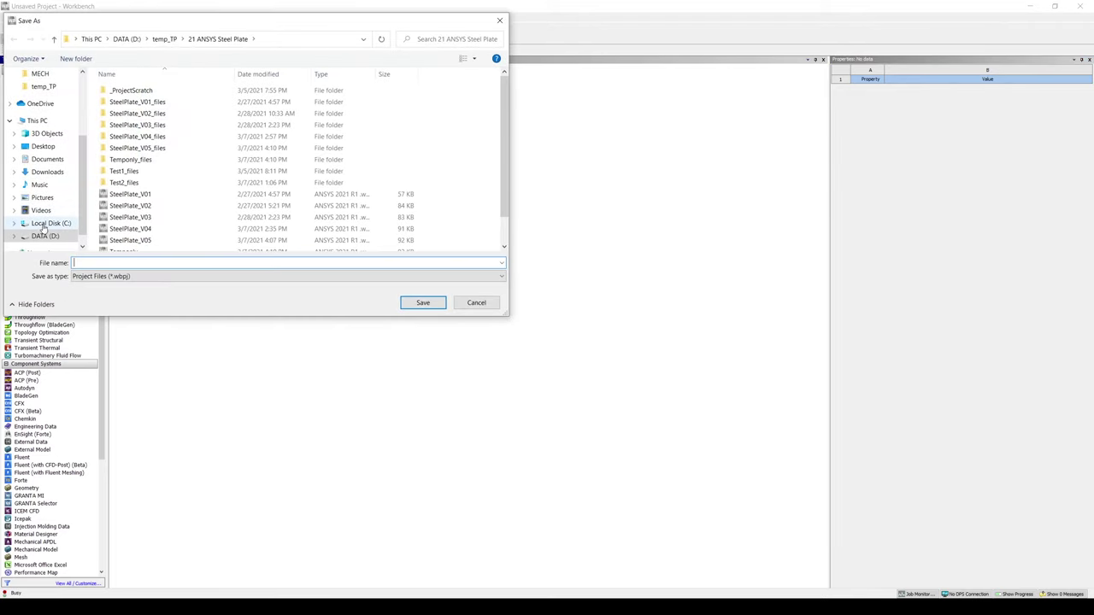
left_click(47, 237)
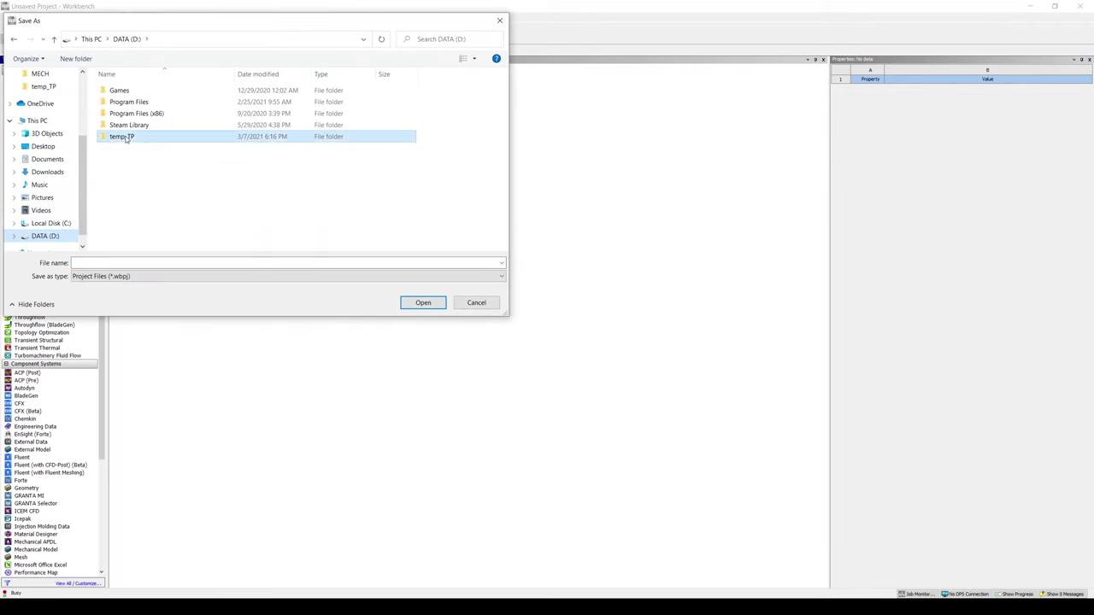
double_click(125, 139)
double_click(132, 176)
left_click(198, 263)
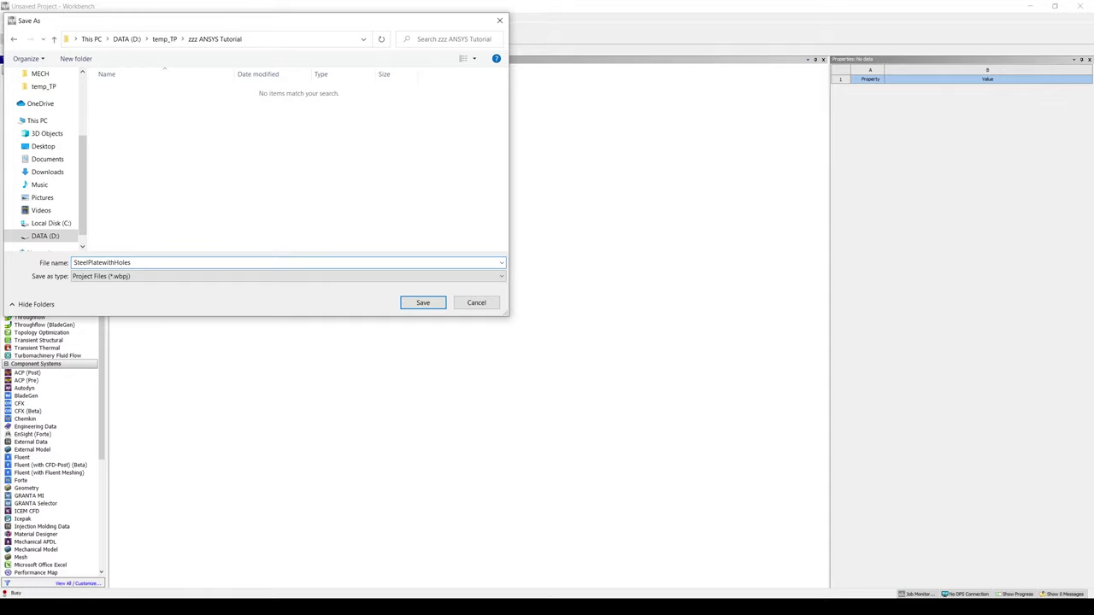
key("Return")
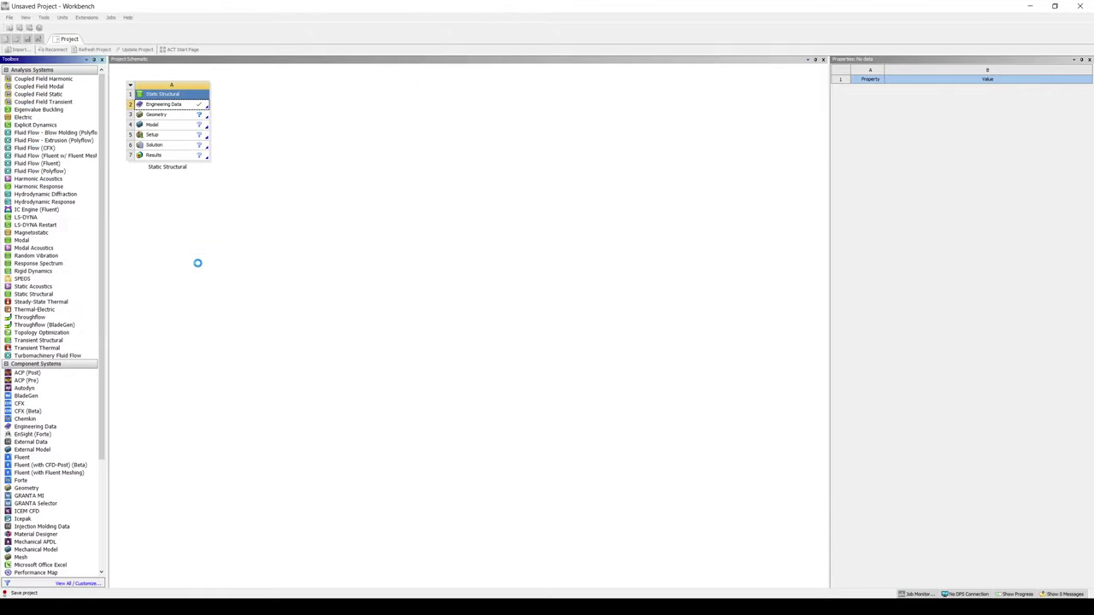
Step: Open the geometry of the Static Structural system in SpaceClaim
left_click(173, 116)
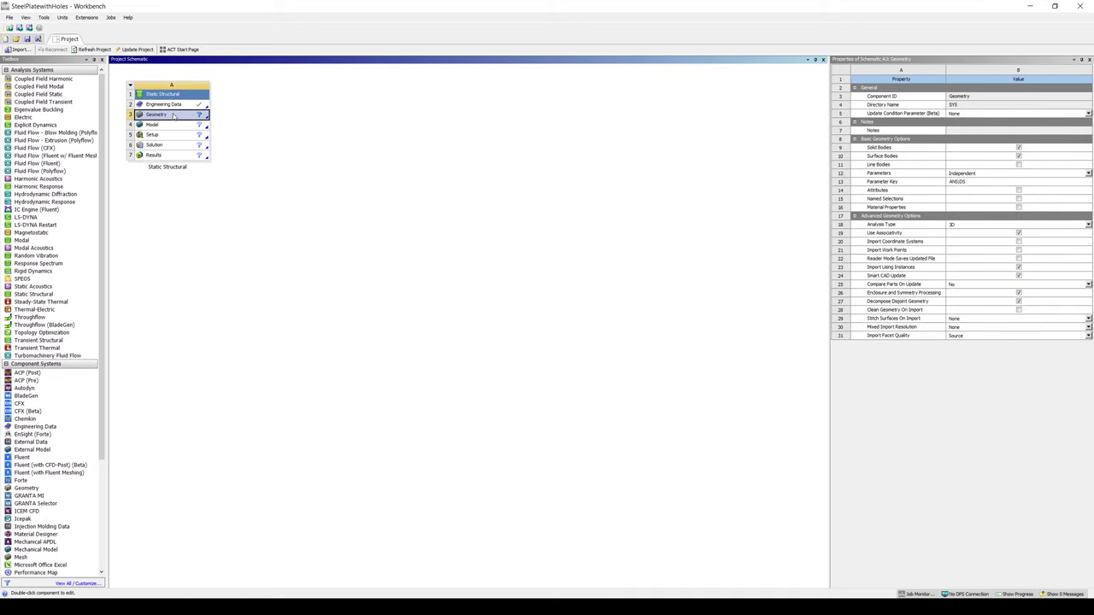
right_click(174, 116)
left_click(213, 119)
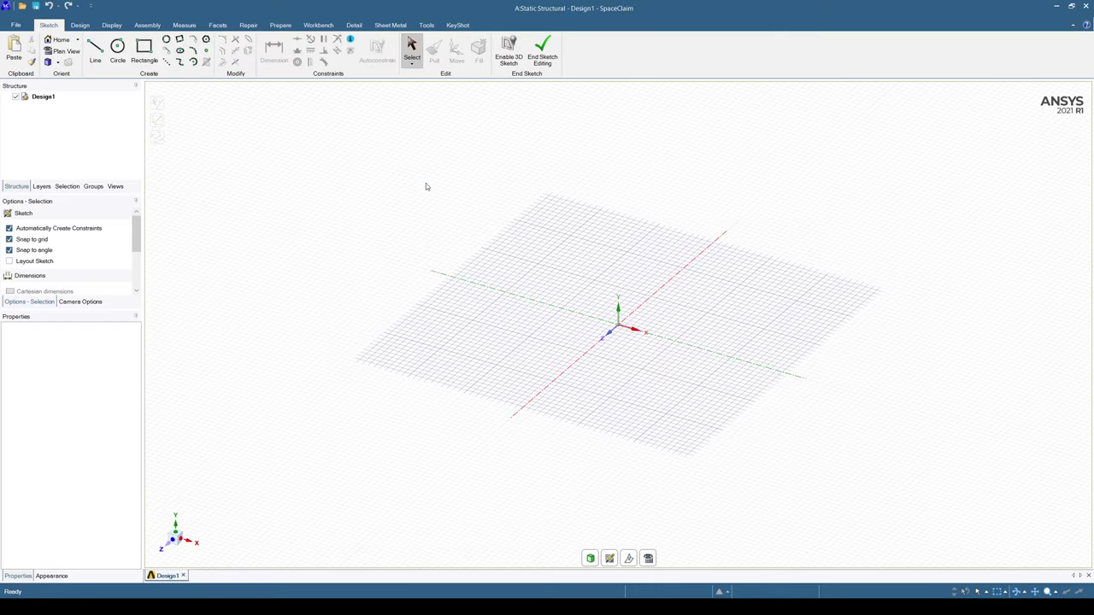
Step: Create a reference plane in 3D mode on the XY plane through the origin
left_click(80, 25)
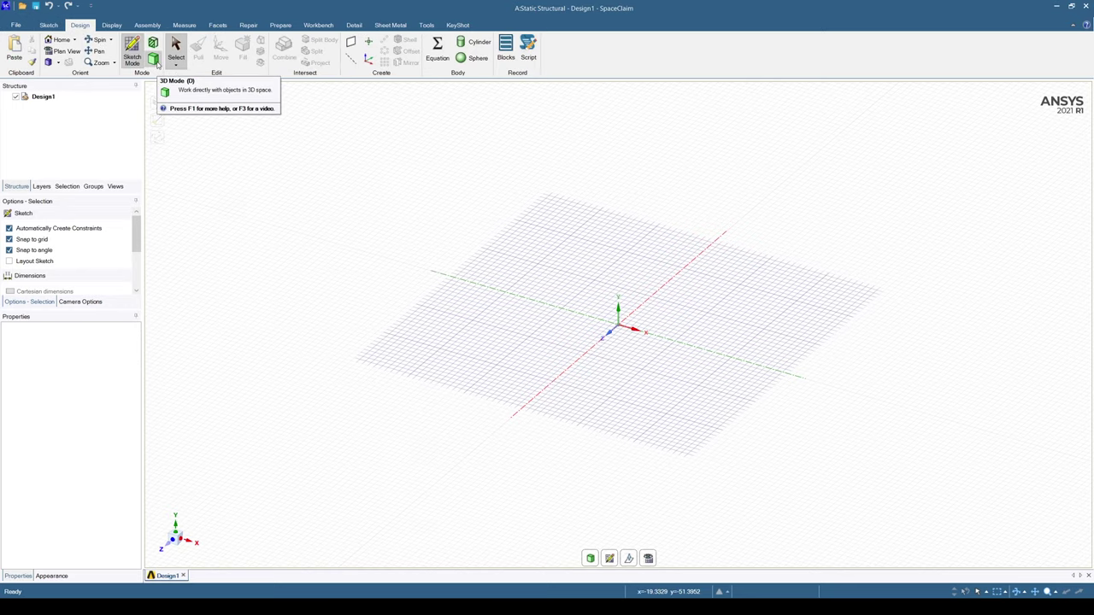
left_click(155, 62)
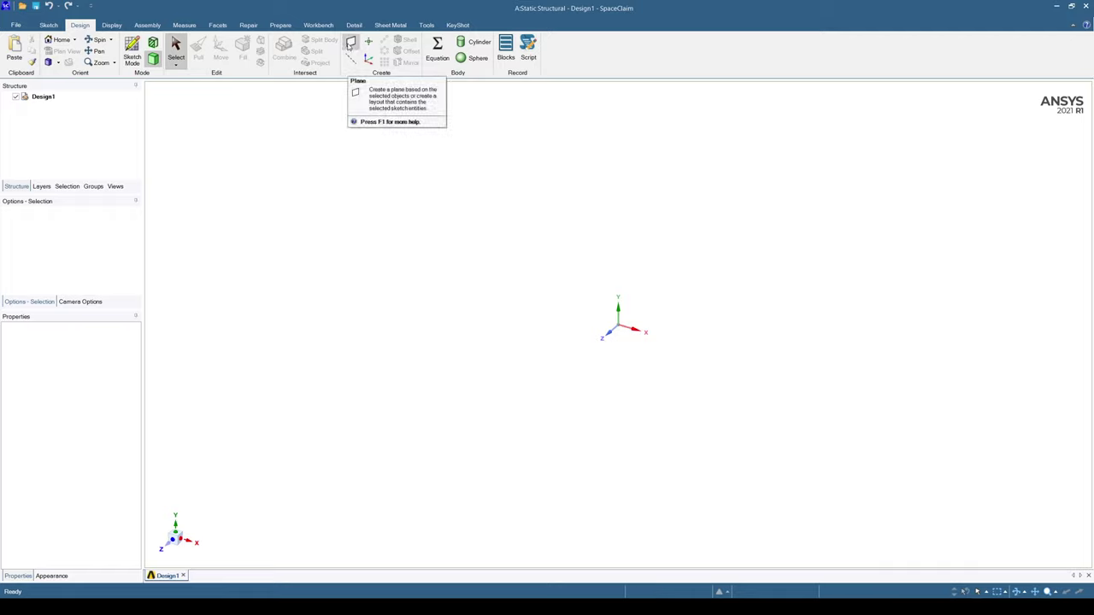
left_click(350, 43)
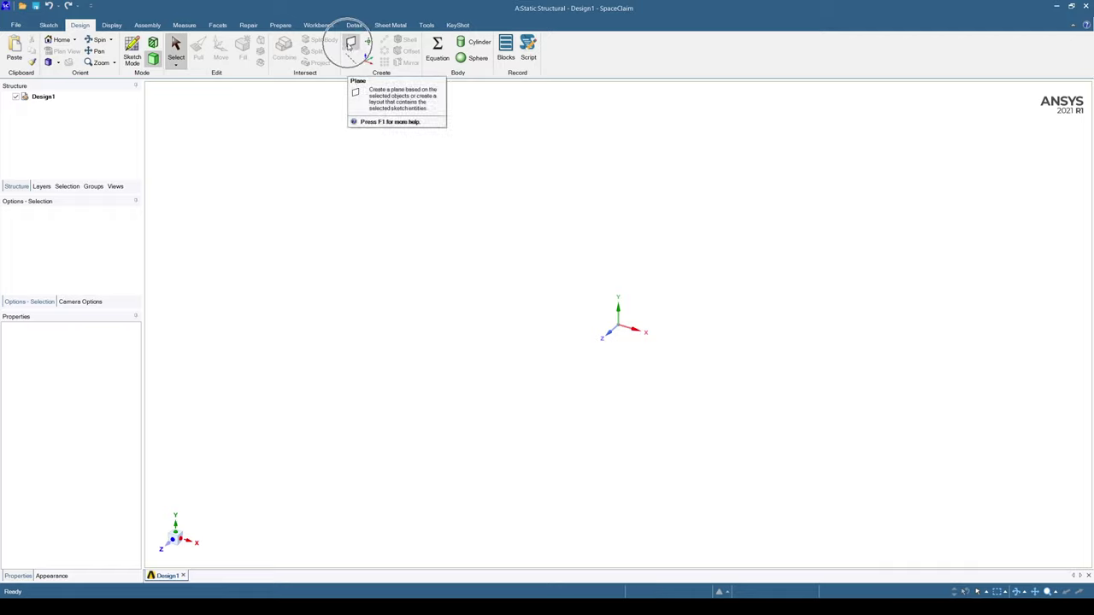
left_click(616, 338)
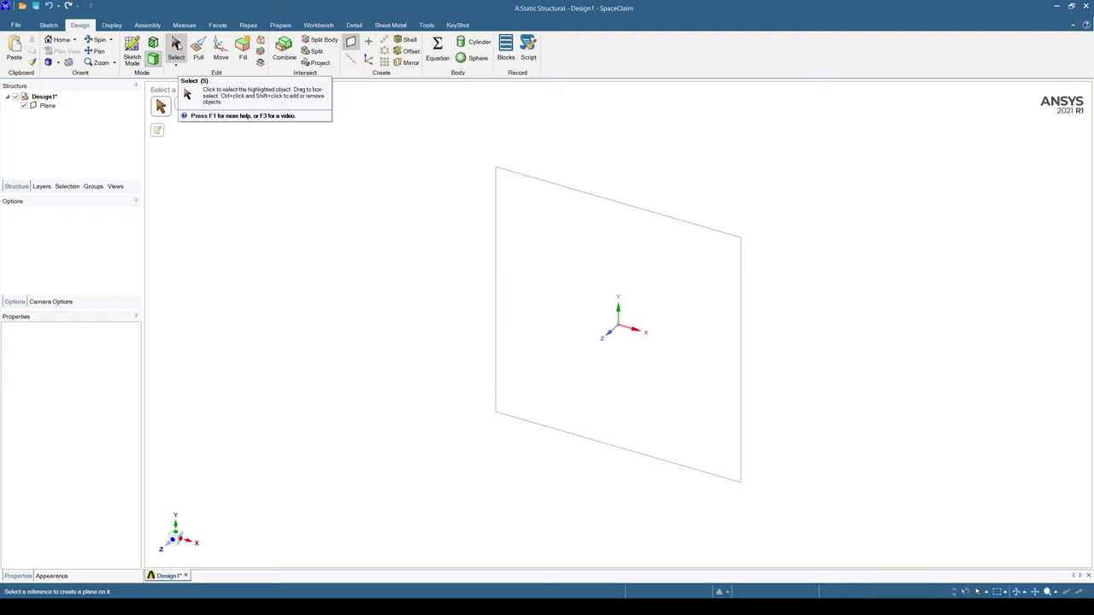
left_click(177, 46)
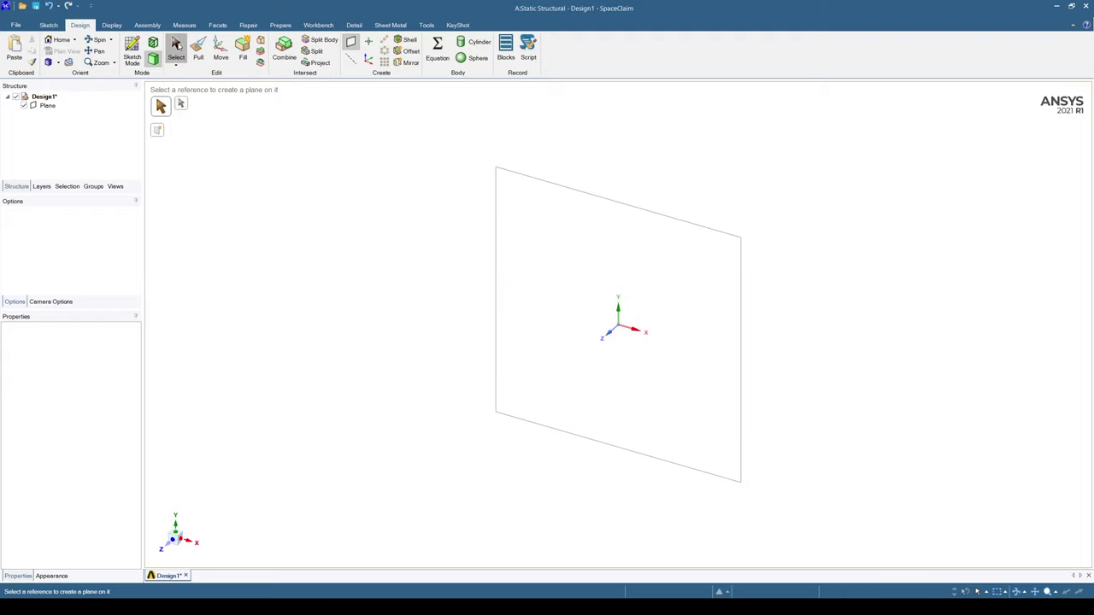
Step: Start a sketch on the new plane and view its grid head-on
left_click(535, 179)
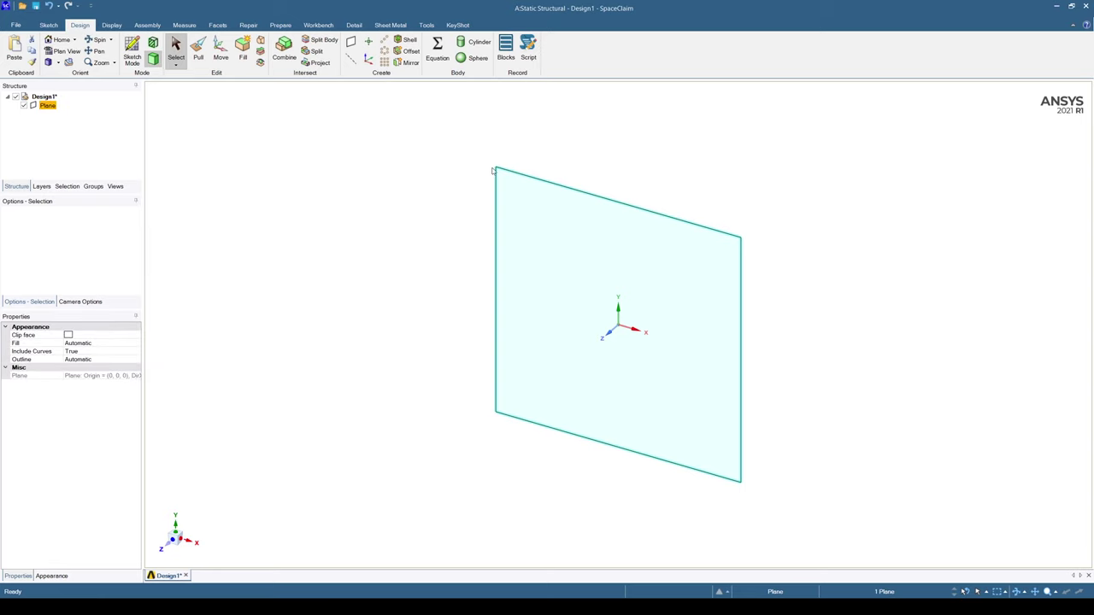
left_click(132, 51)
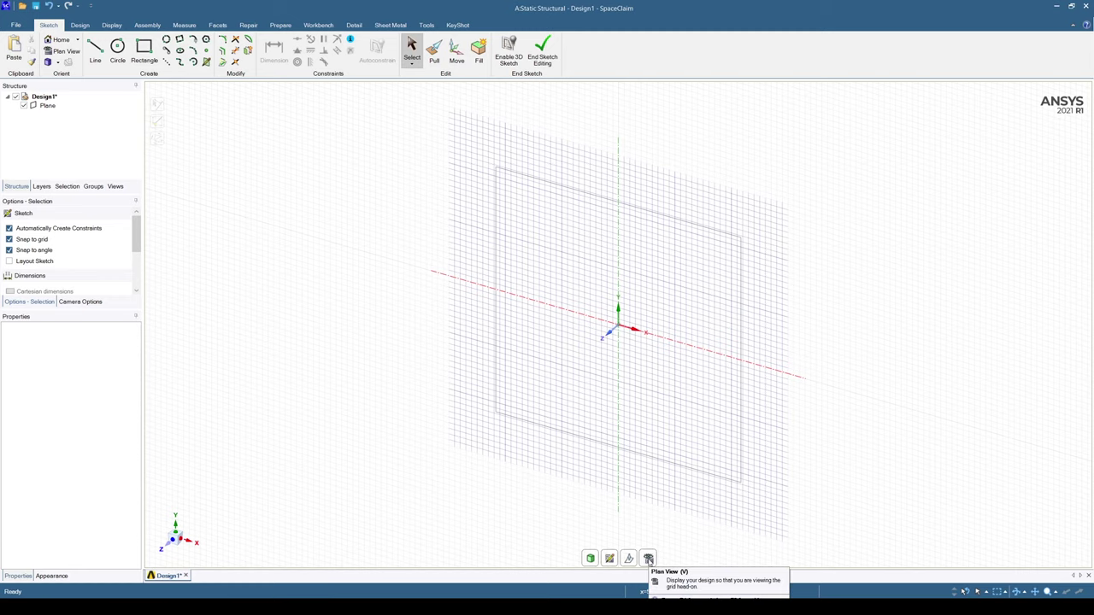
left_click(648, 558)
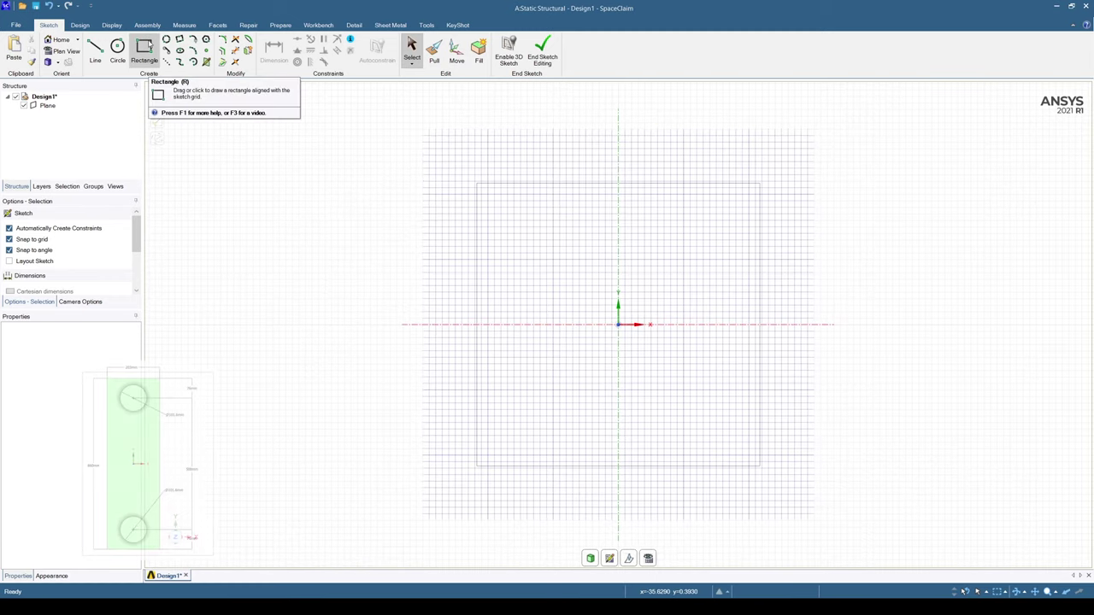
Step: Sketch a rectangle 203 mm wide and 660 mm high on the plane as the plate outline
left_click(144, 51)
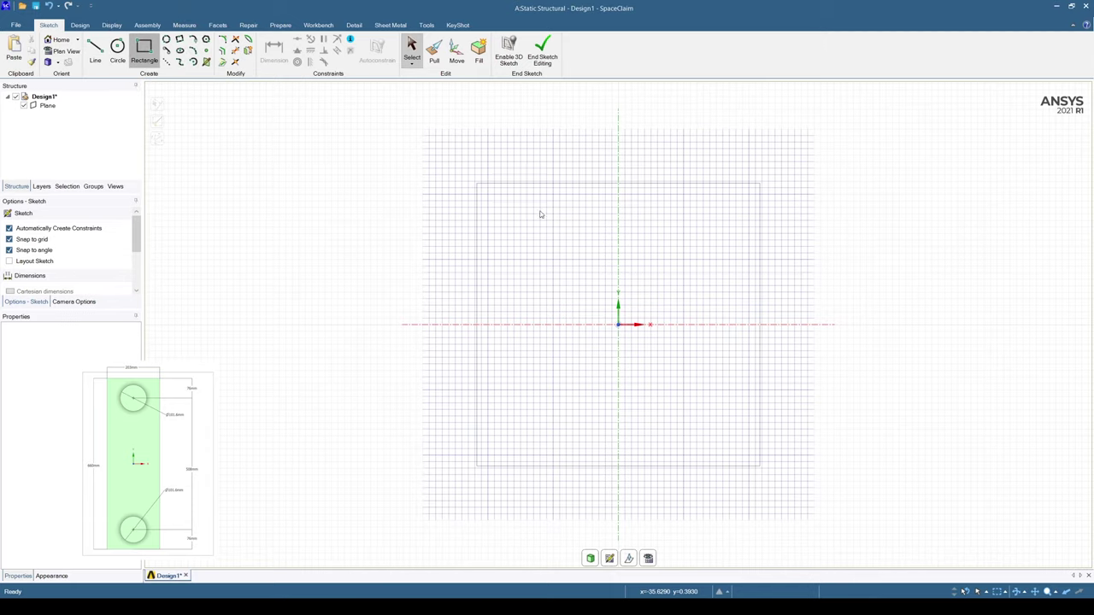
left_click(449, 142)
scroll(755, 454, "up", 3)
scroll(754, 454, "down", 8)
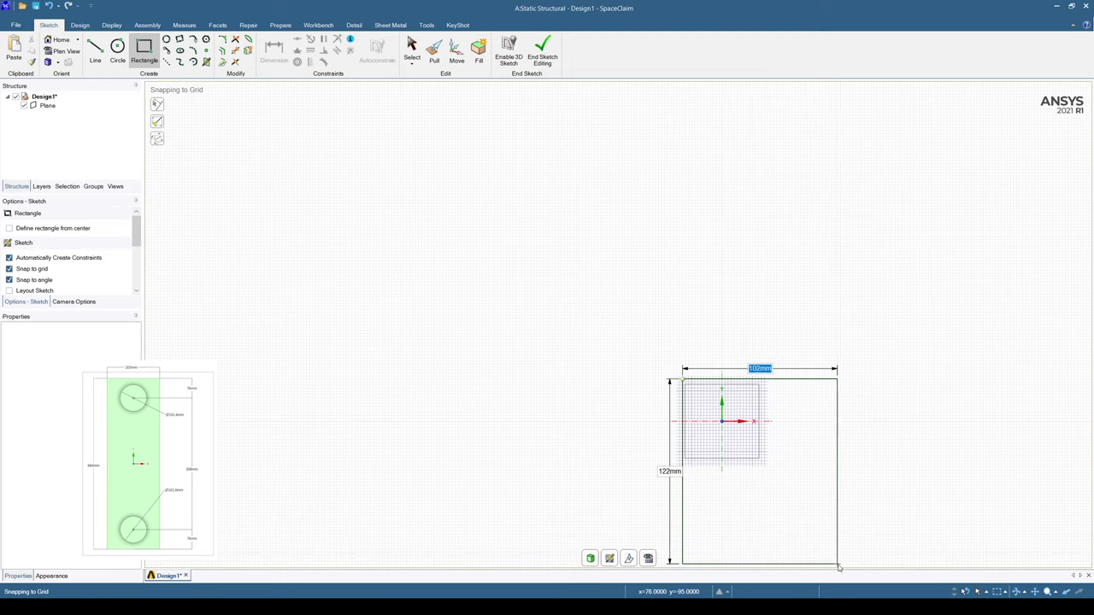
middle_click_drag(835, 544, 617, 383, "shift")
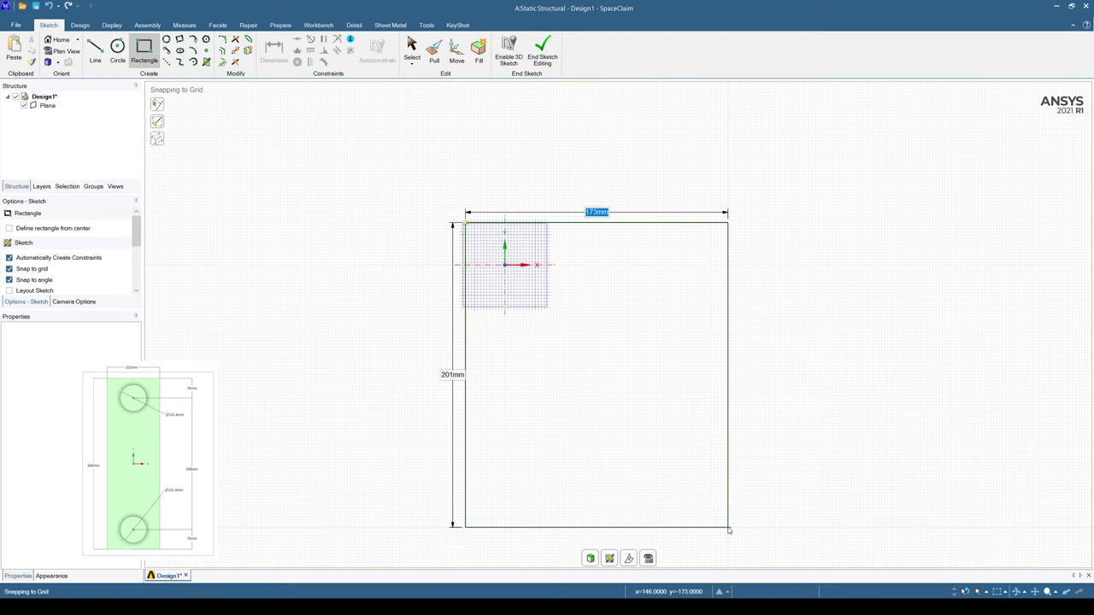
type("203")
key("Tab")
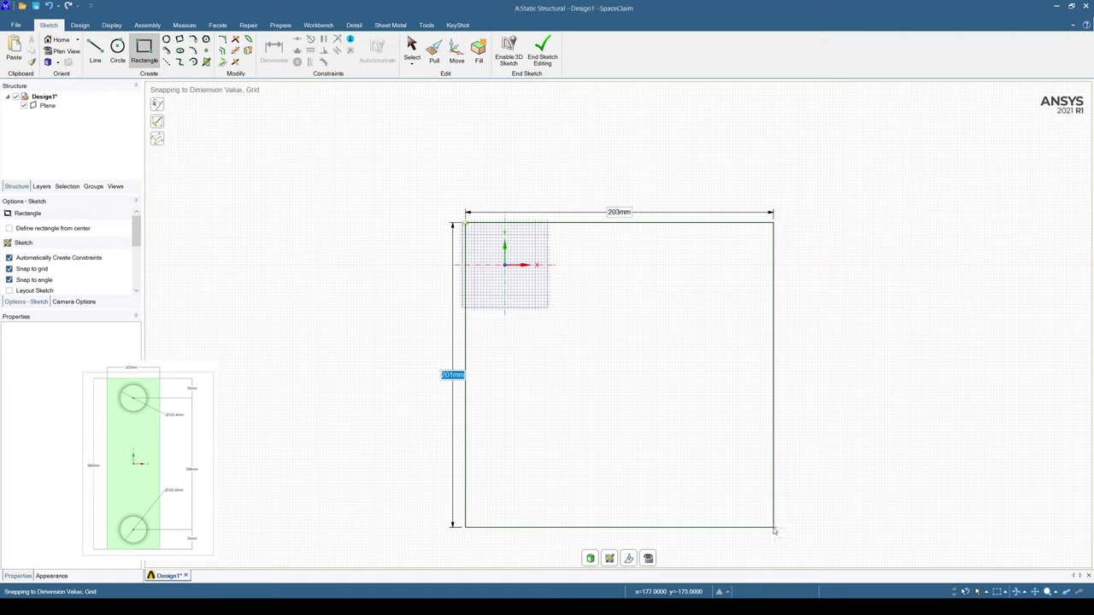
type("660")
key("Escape")
type("660")
key("Return")
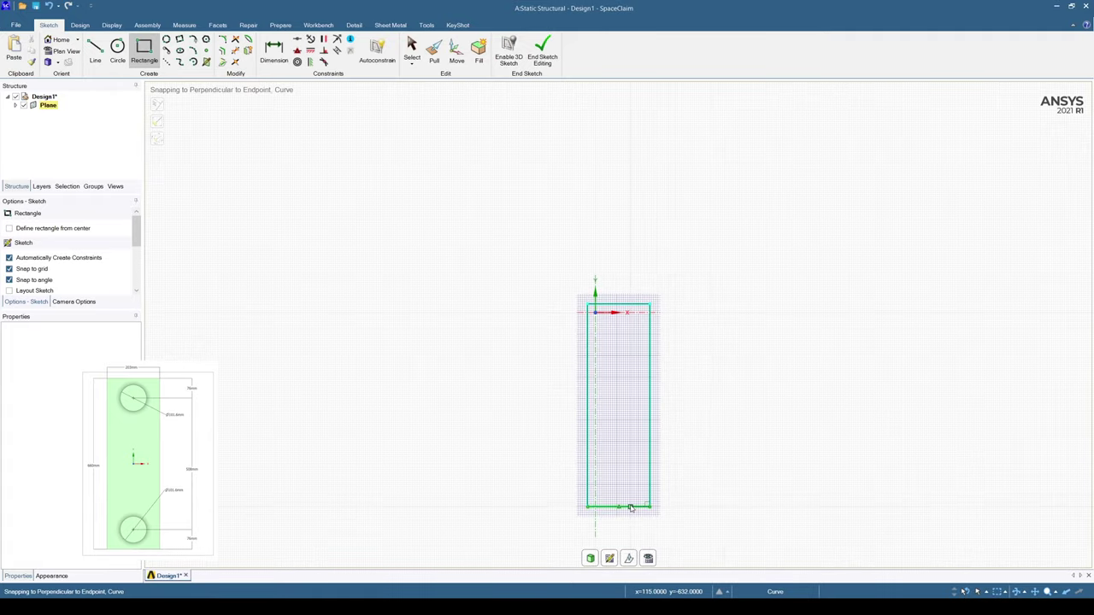
scroll(629, 507, "up", 2)
scroll(610, 482, "down", 1)
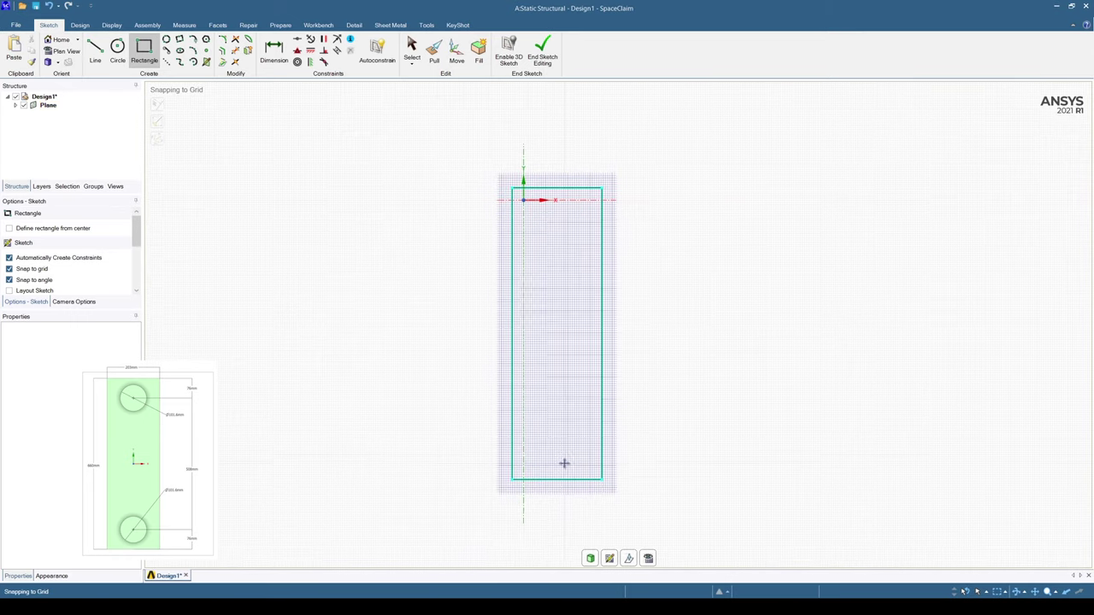
scroll(538, 433, "up", 2)
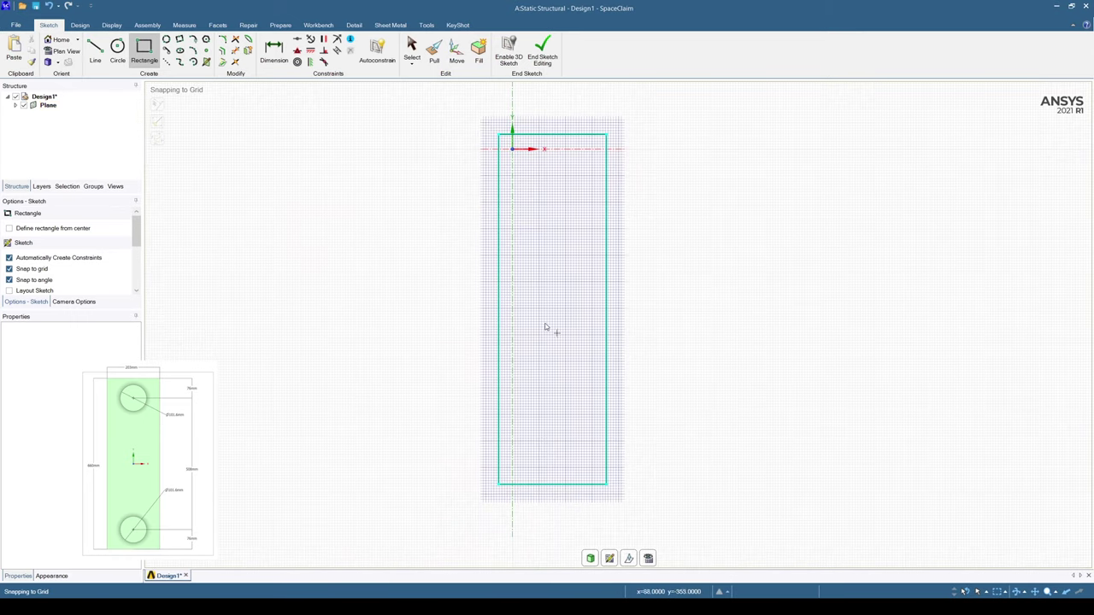
Step: Draw a vertical line about 759 mm long from the midpoint of the plate's top edge down past its bottom edge
left_click(95, 53)
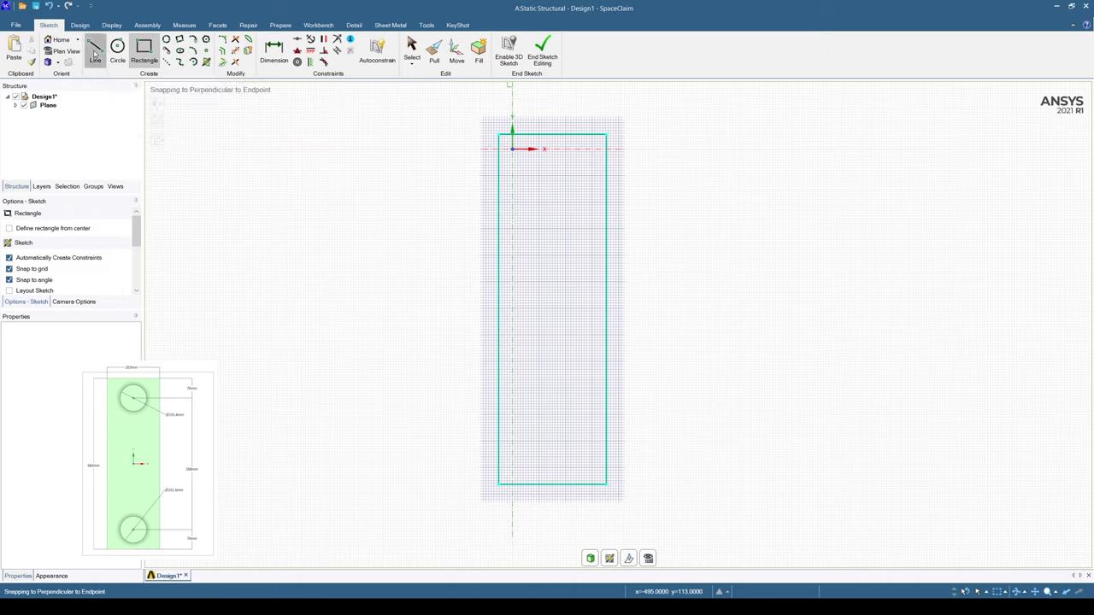
left_click(552, 136)
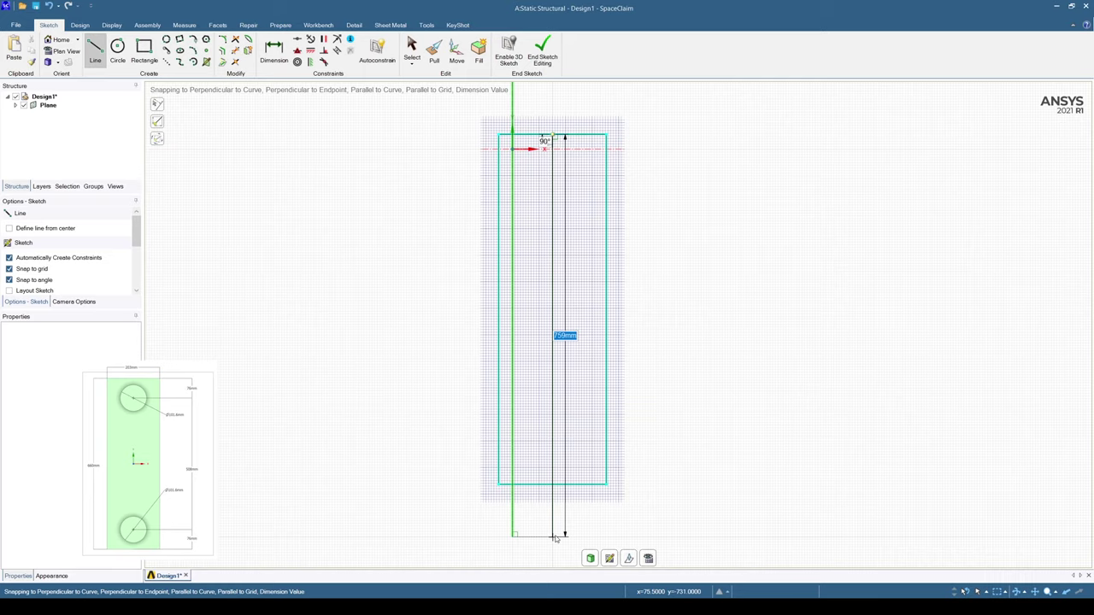
left_click(553, 536)
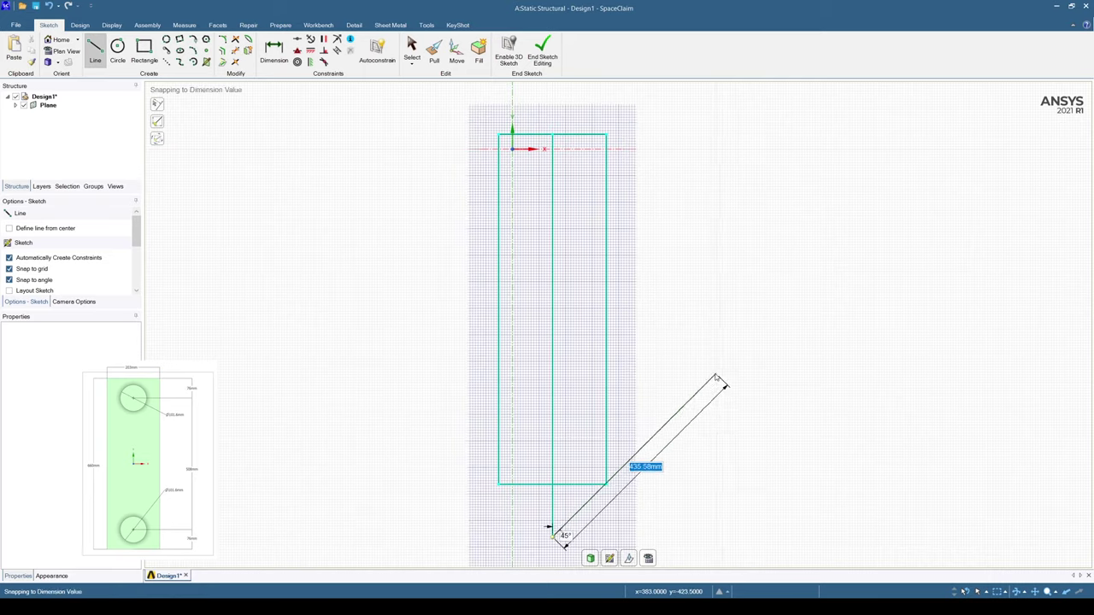
right_click(716, 377)
left_click(733, 379)
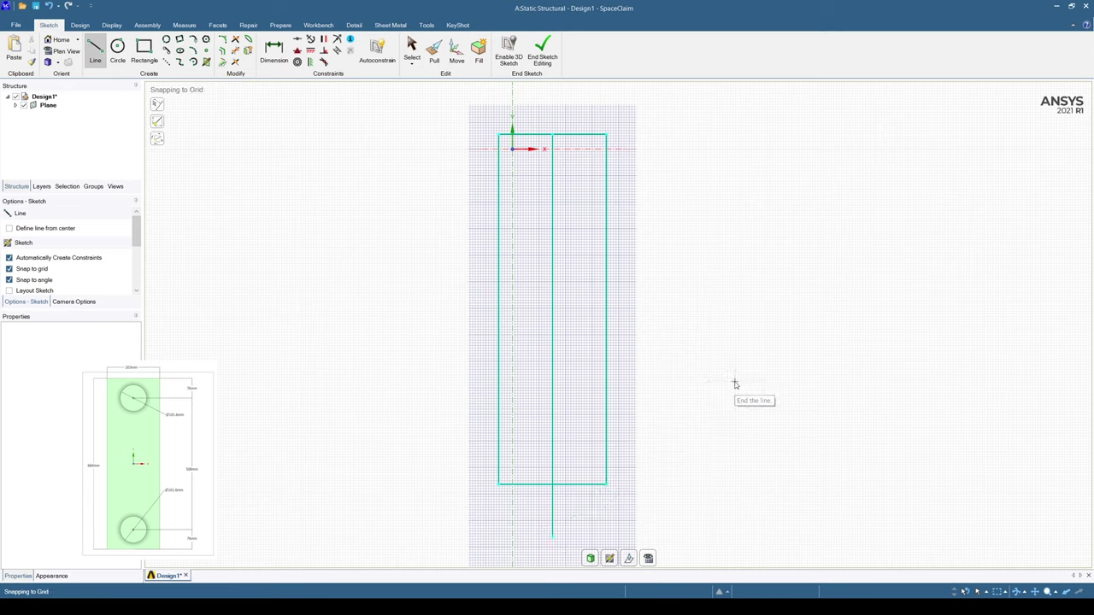
Step: Offset the plate's top and bottom edges inward by 76 mm to locate the hole centres
left_click(223, 51)
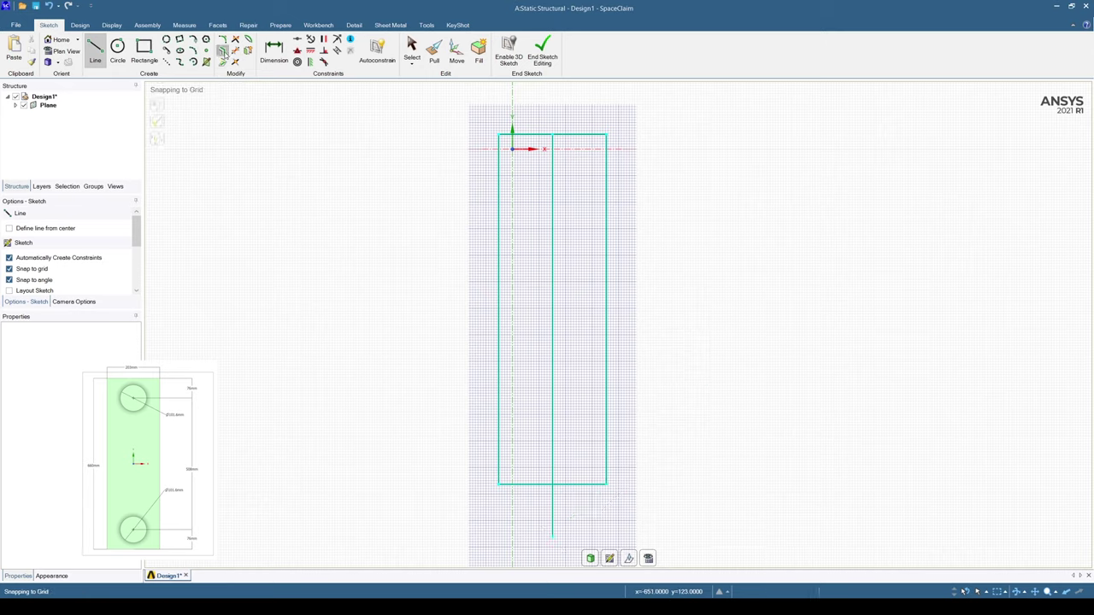
left_click(590, 134)
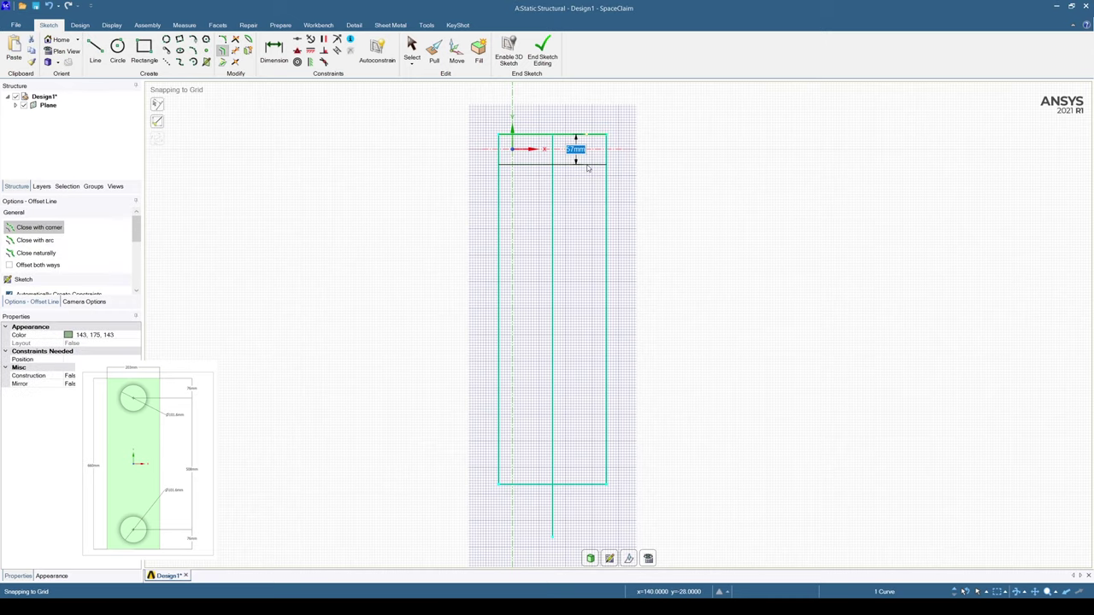
type("70")
key("Return")
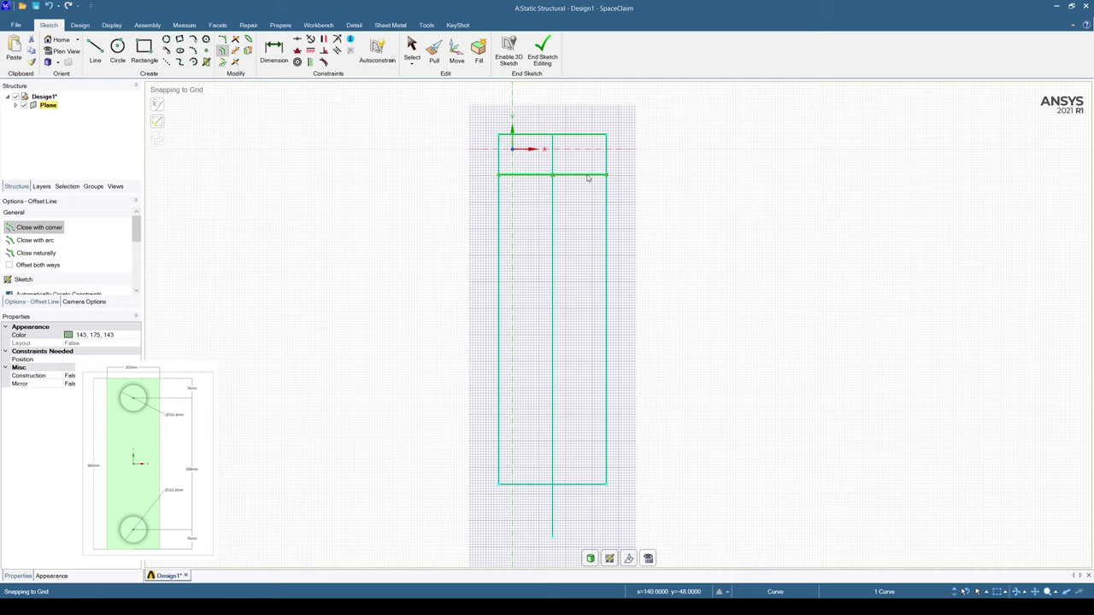
left_click(576, 485)
type("76")
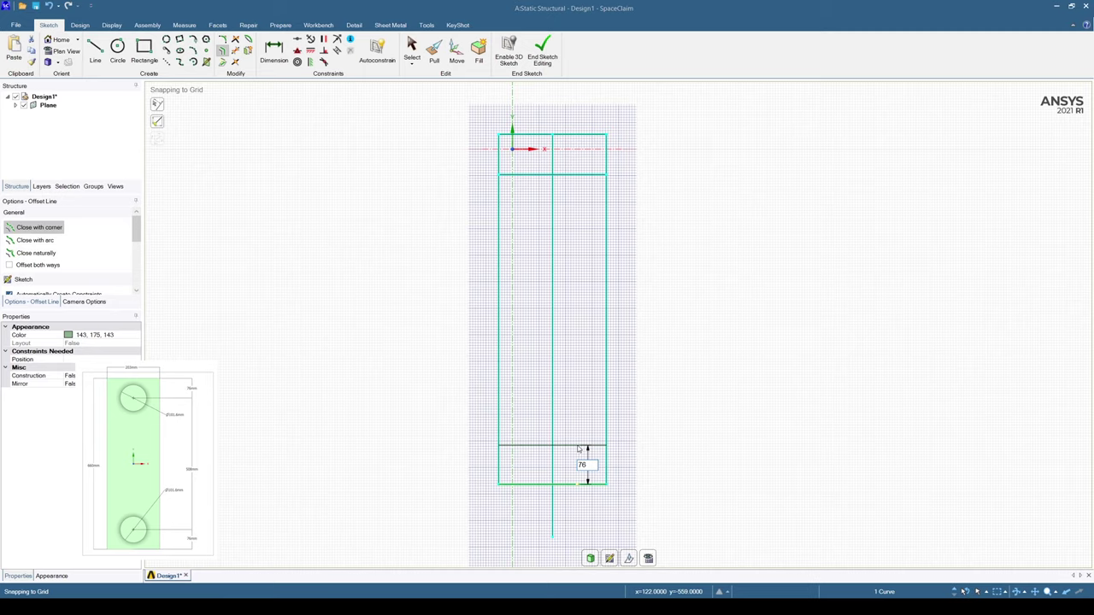
key("Return")
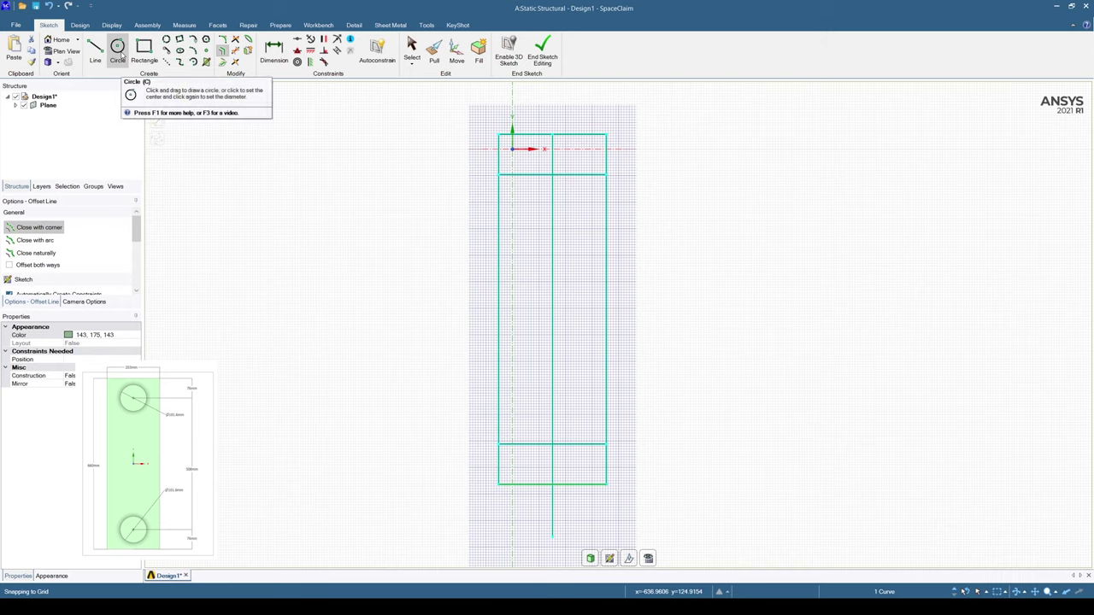
Step: Draw two 101.6 mm diameter circles centred where the vertical line crosses the upper and lower offset lines
left_click(121, 53)
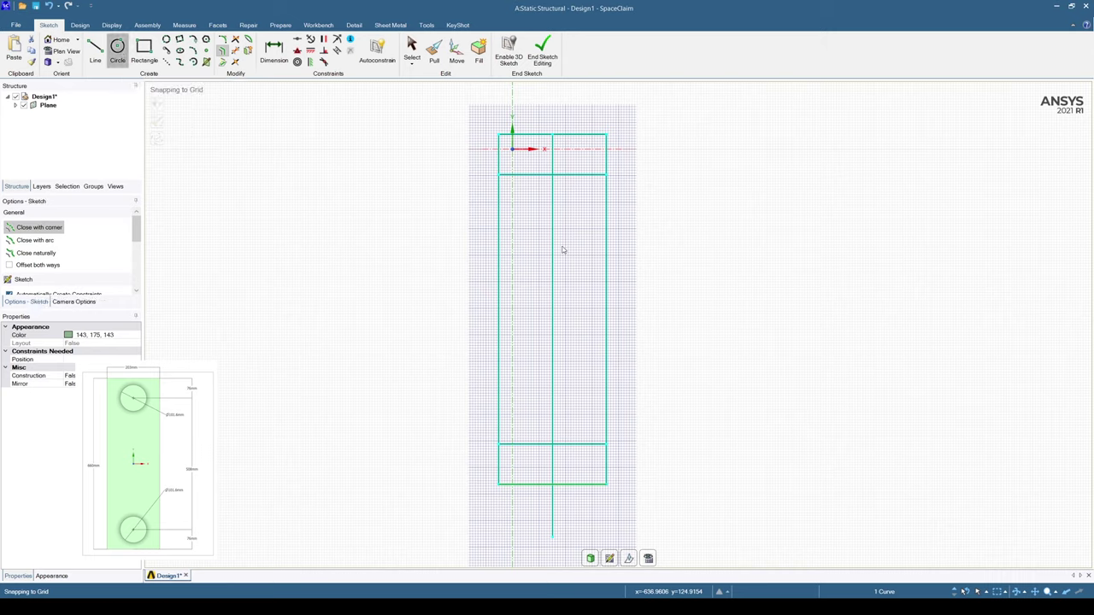
left_click(552, 175)
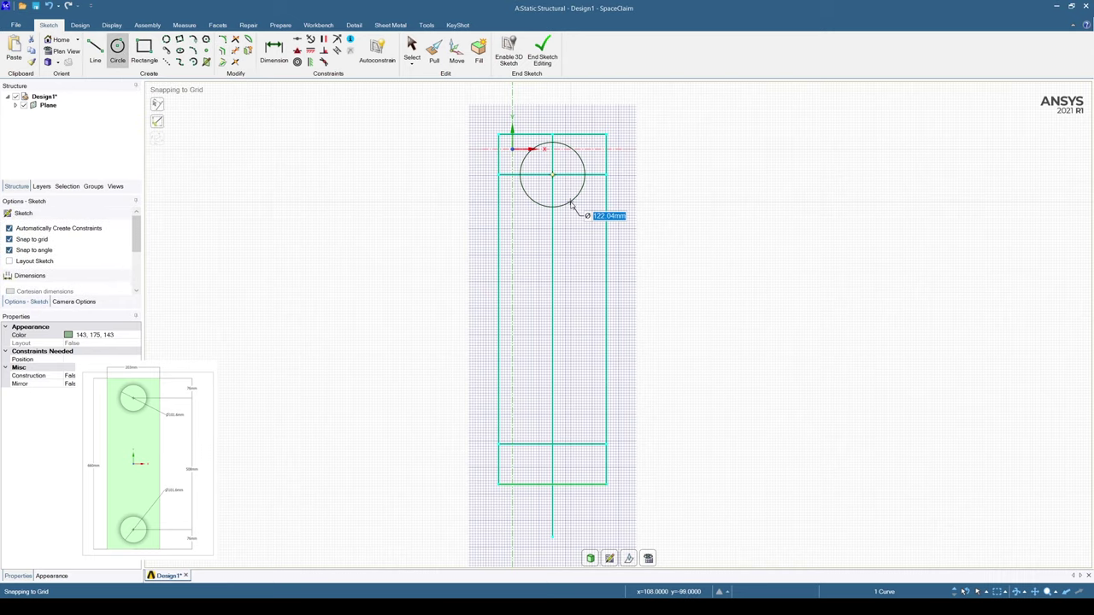
type("101.6")
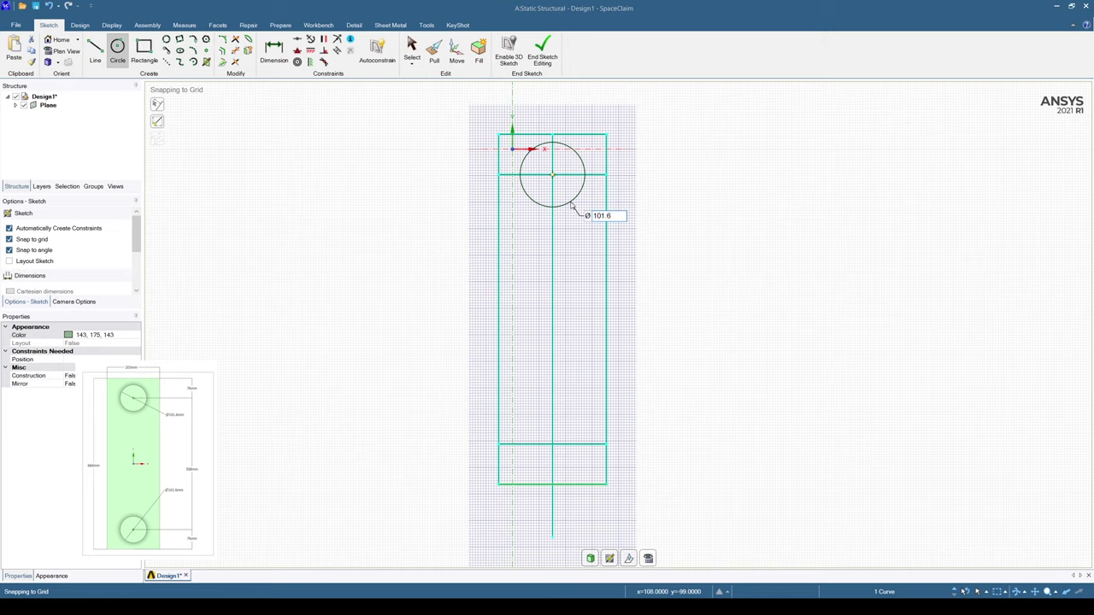
key("Return")
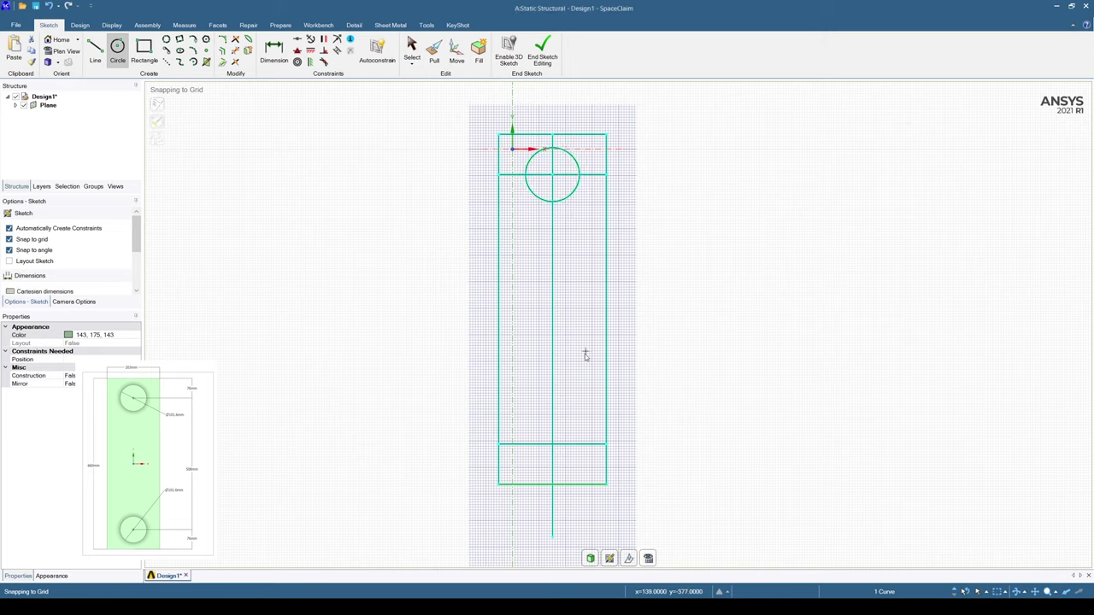
left_click(552, 445)
type("101")
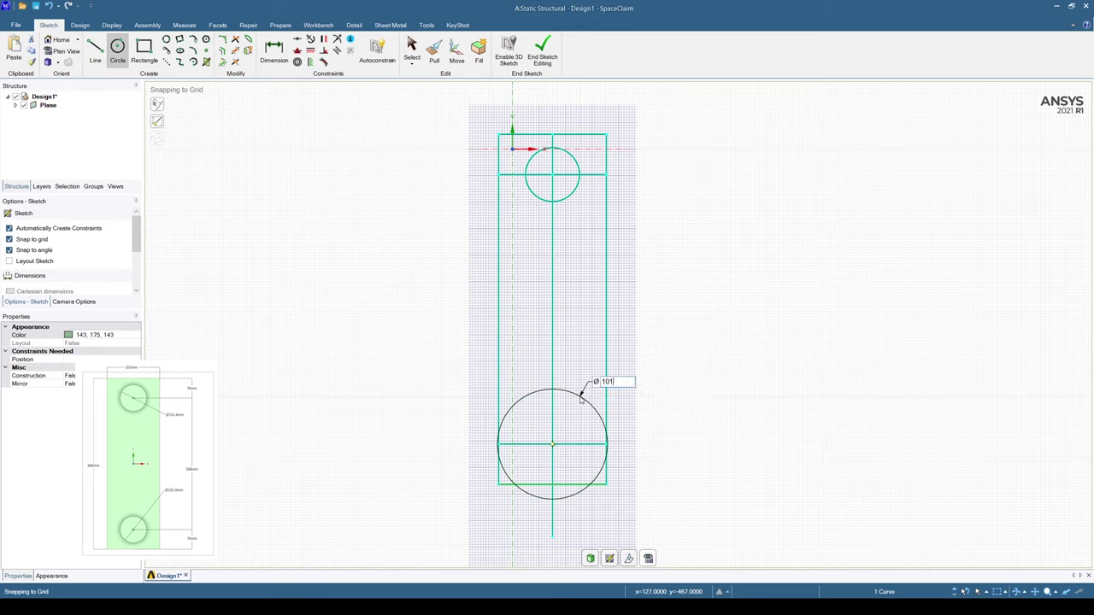
type(".6")
key("Return")
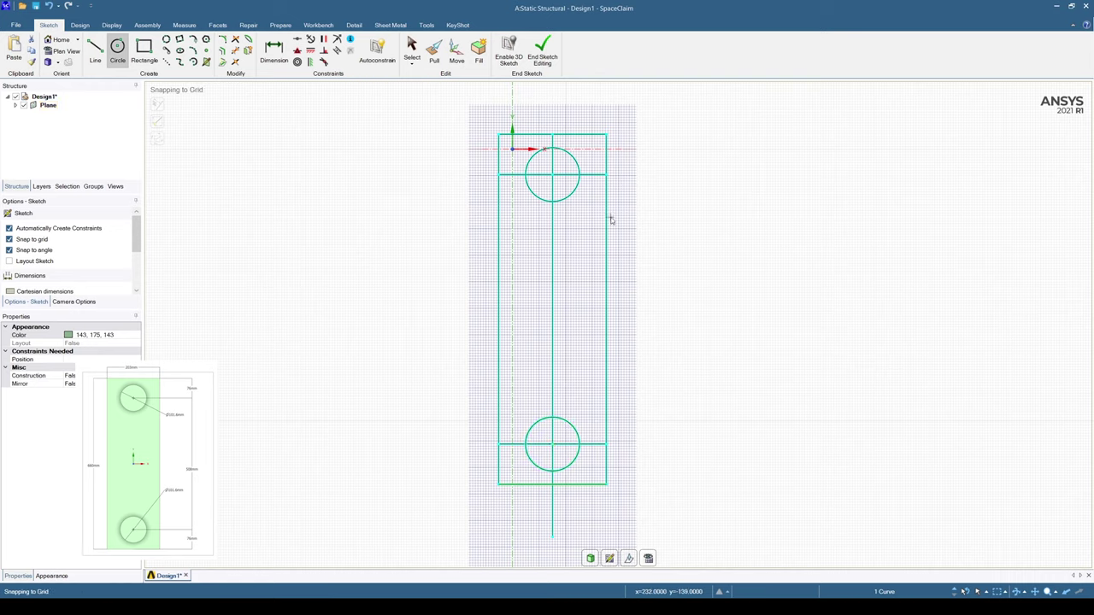
Step: Delete the vertical centre line and the two horizontal offset lines, keeping the plate outline and circles
left_click(79, 26)
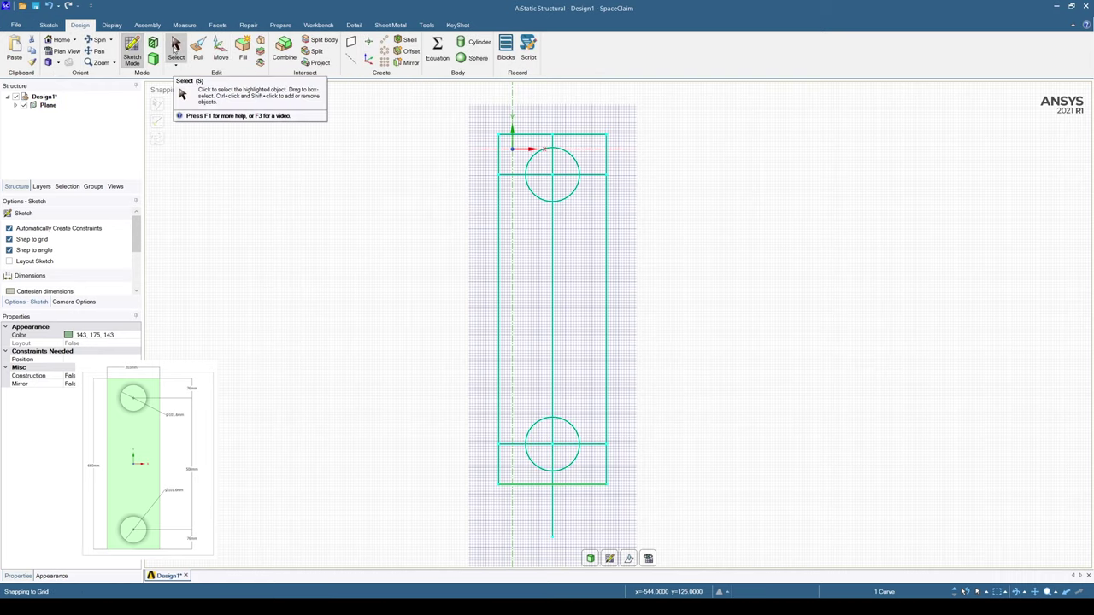
left_click(175, 47)
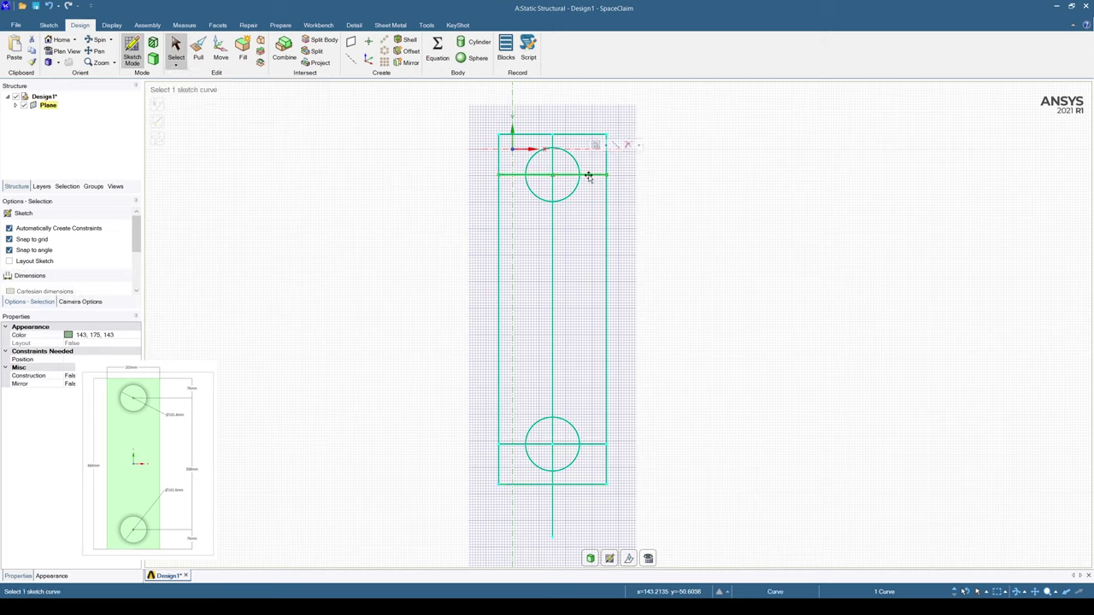
left_click(552, 231, "ctrl")
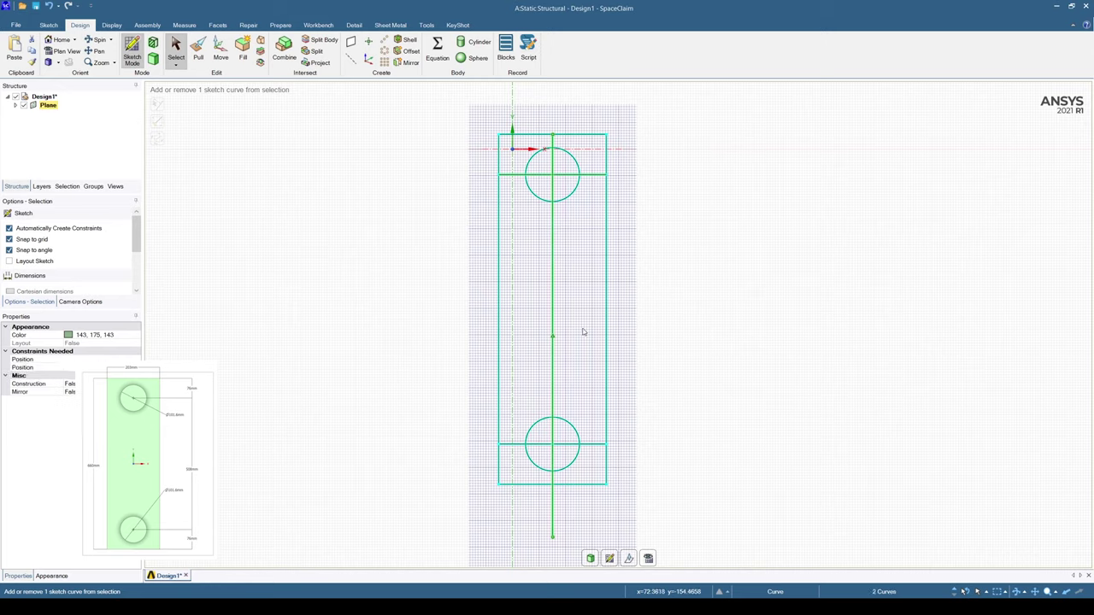
left_click(588, 443, "ctrl")
right_click(697, 323)
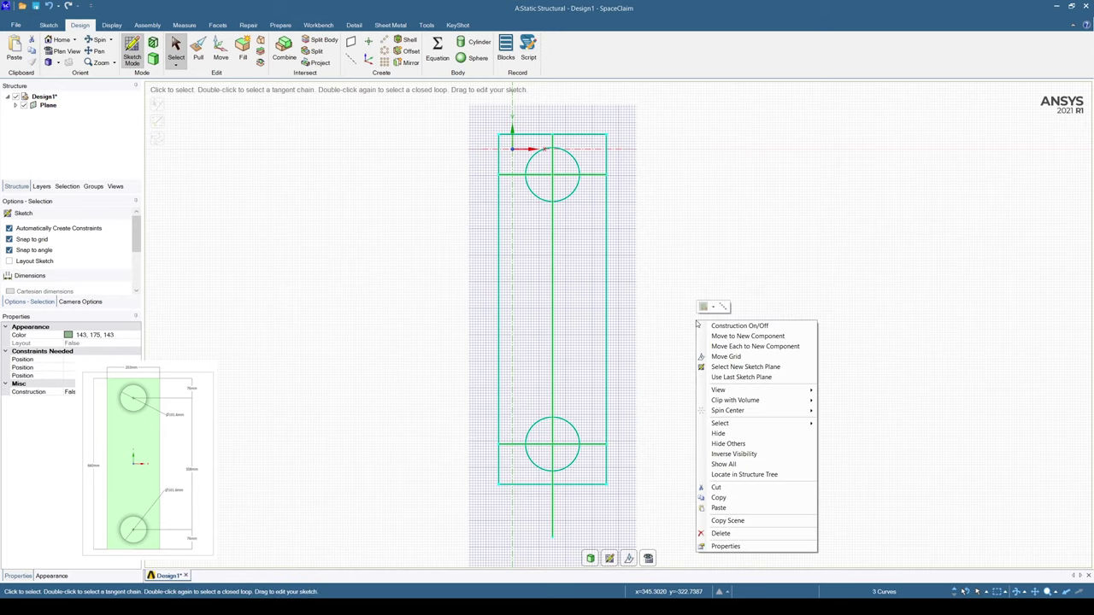
left_click(722, 533)
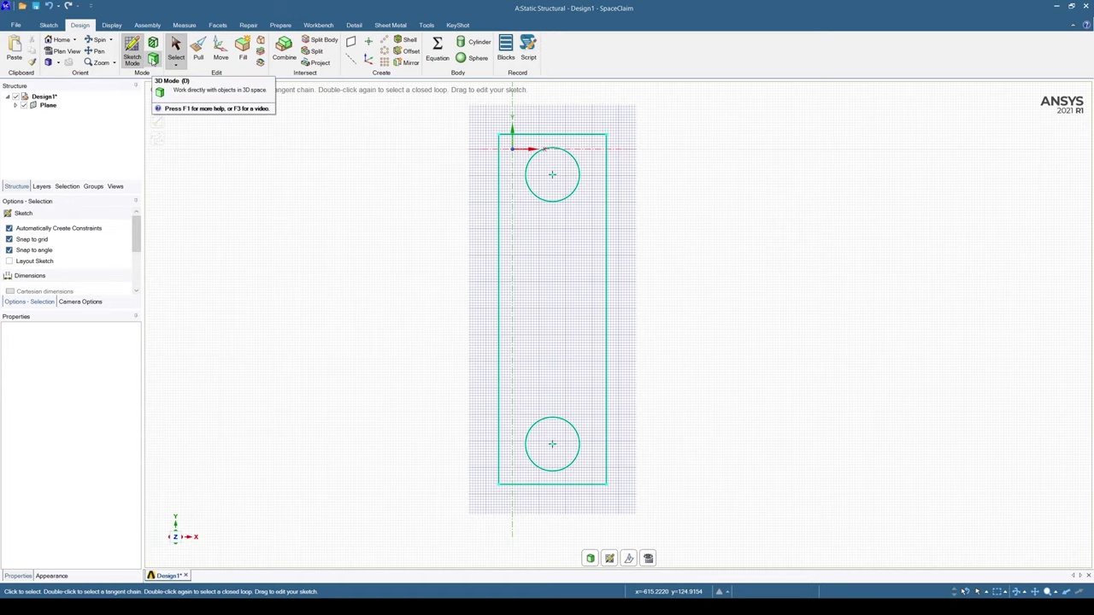
Step: Switch to 3D mode and pull the plate face around the two circles to a thickness of 22.2 mm
left_click(153, 58)
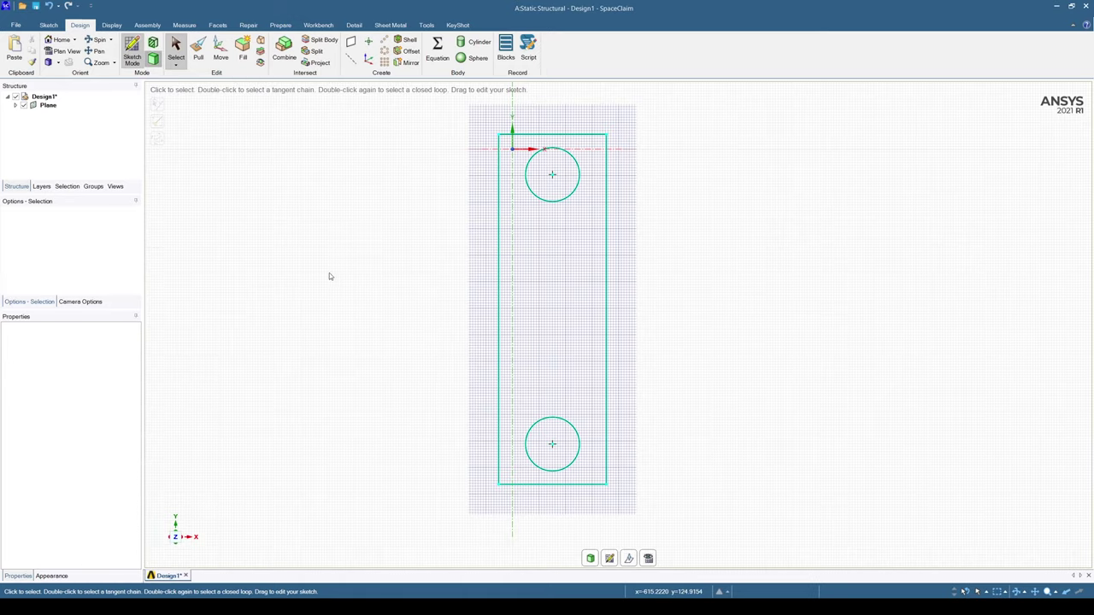
middle_click_drag(479, 516, 476, 435)
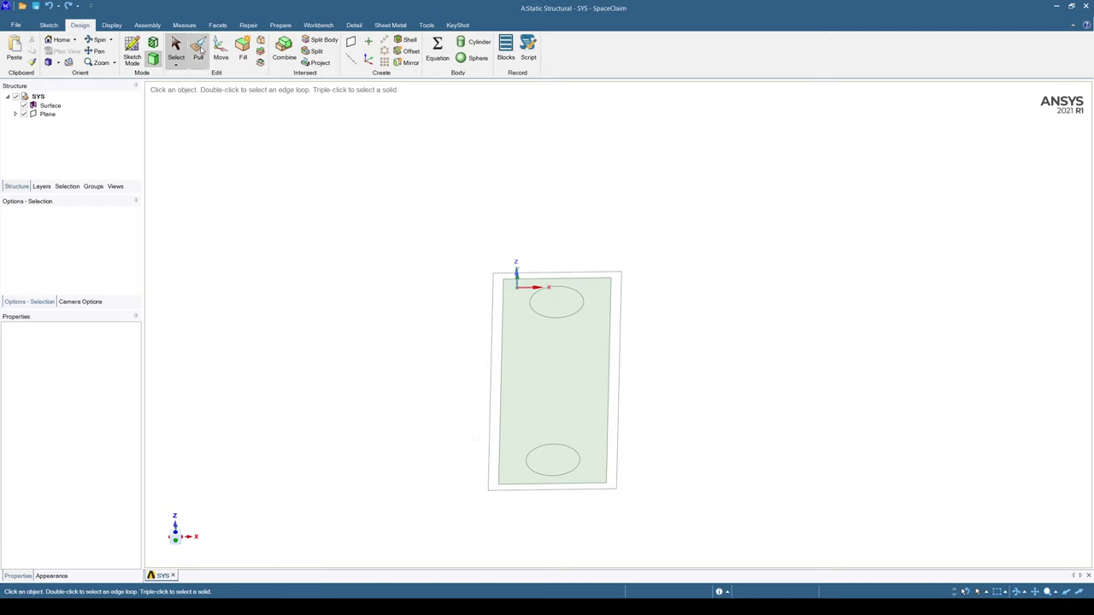
key("ctrl")
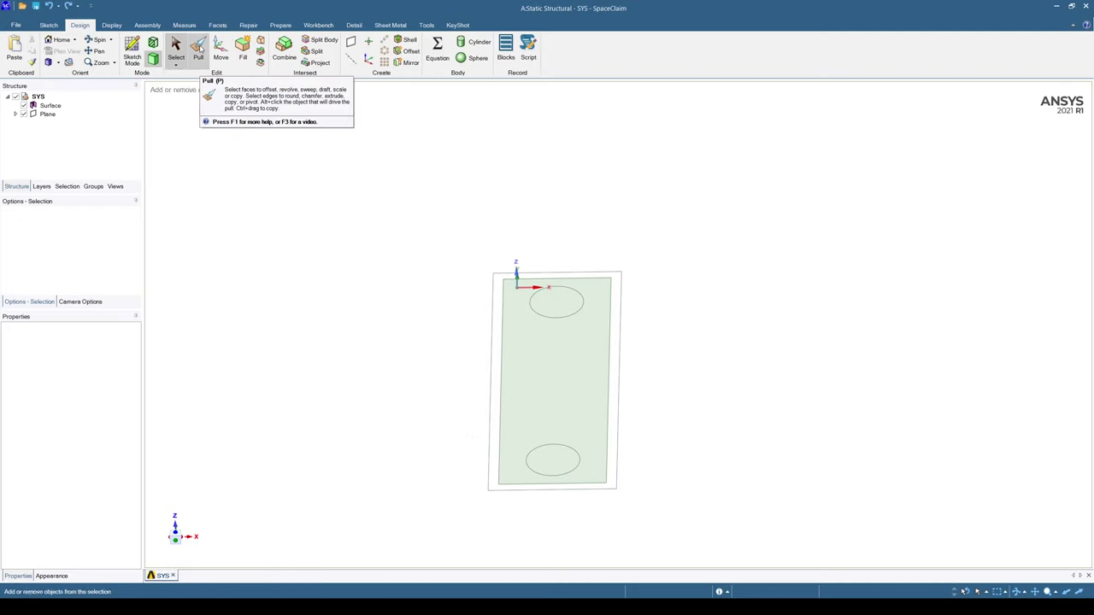
left_click(199, 47)
left_click(576, 390)
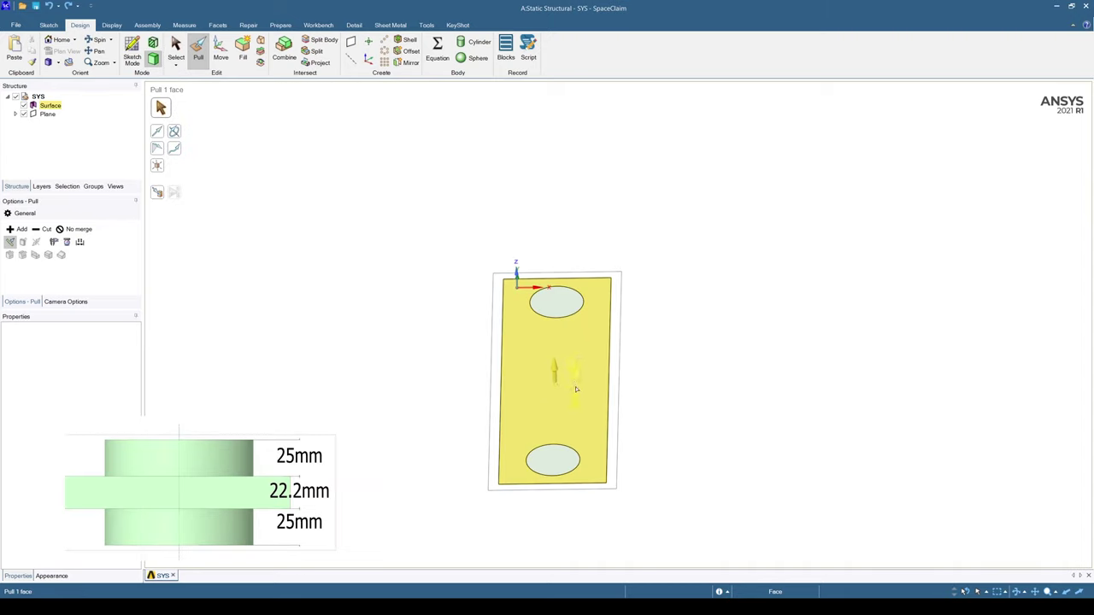
left_click_drag(557, 375, 555, 359)
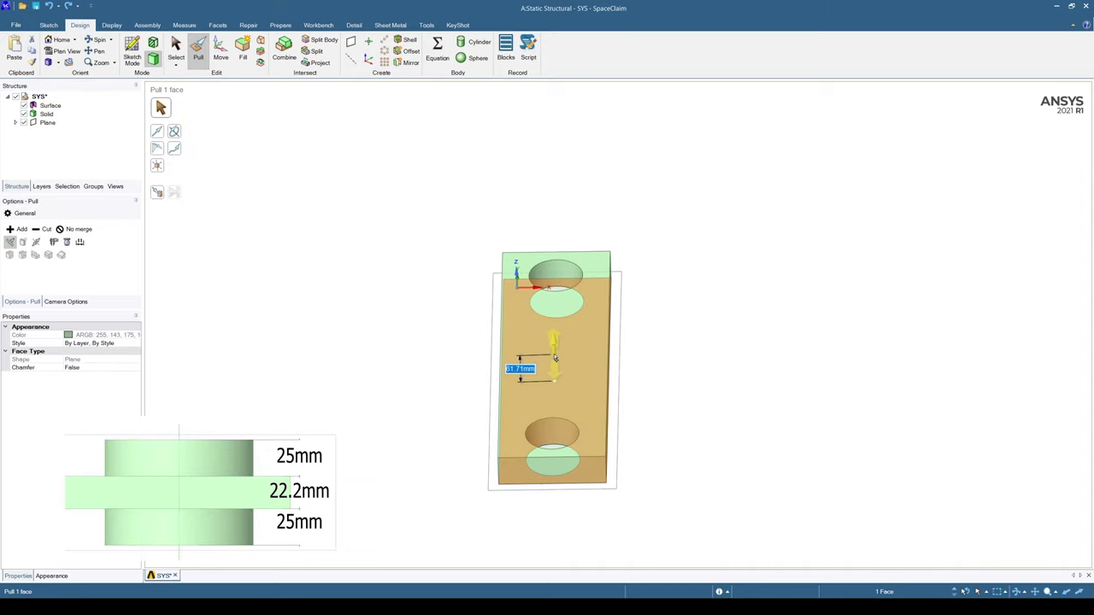
type("22.2")
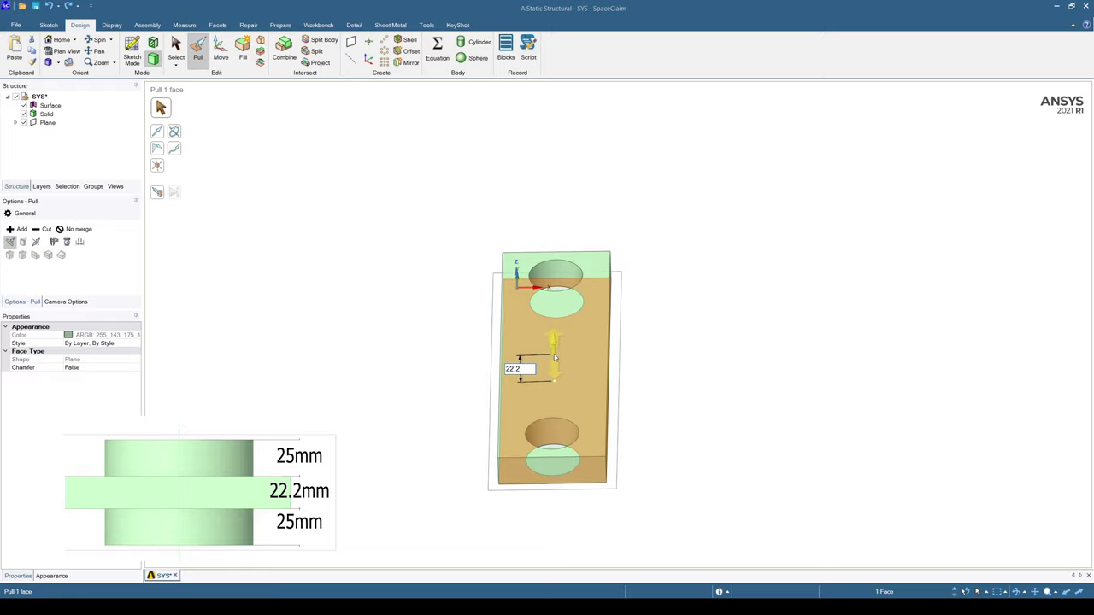
key("Return")
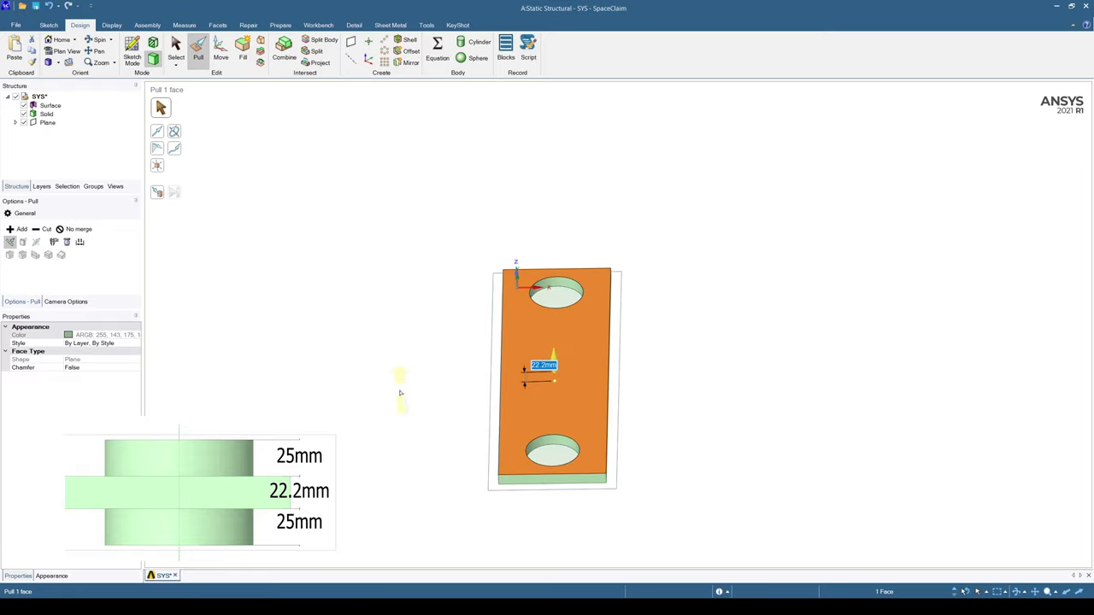
Step: Pull both circular faces up to the plate's top face with No merge, forming separate solid pins
middle_click_drag(399, 391, 413, 413)
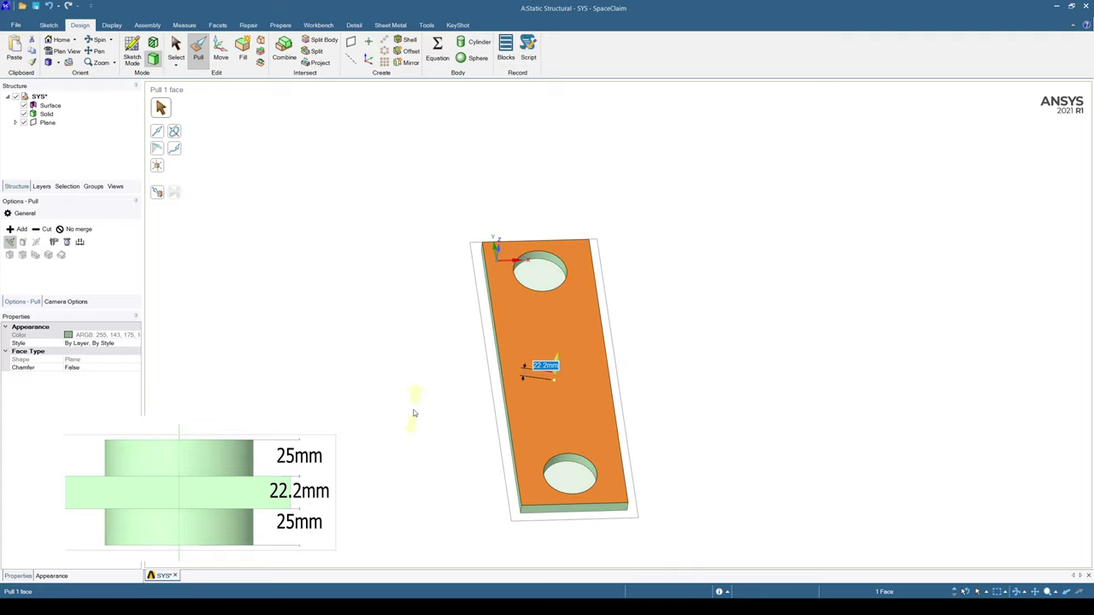
left_click(537, 270)
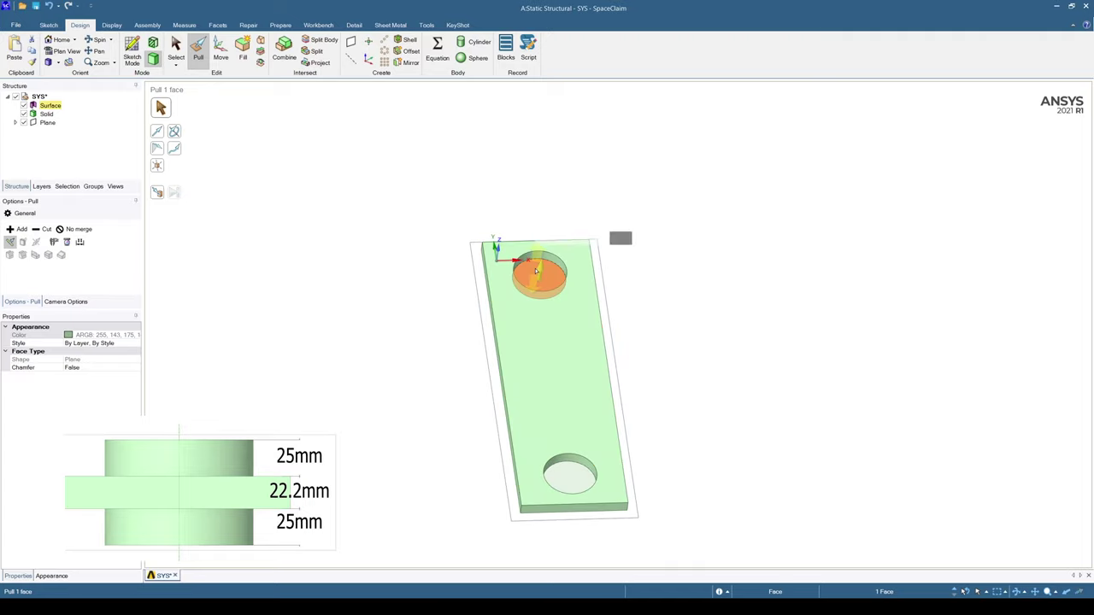
key("ctrl")
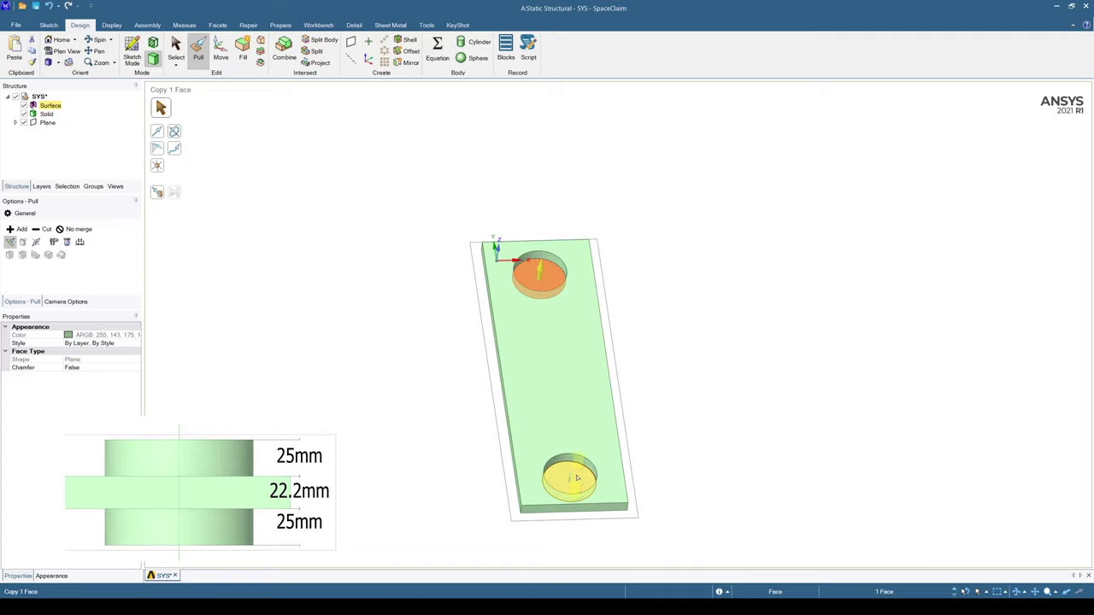
left_click(576, 479, "ctrl")
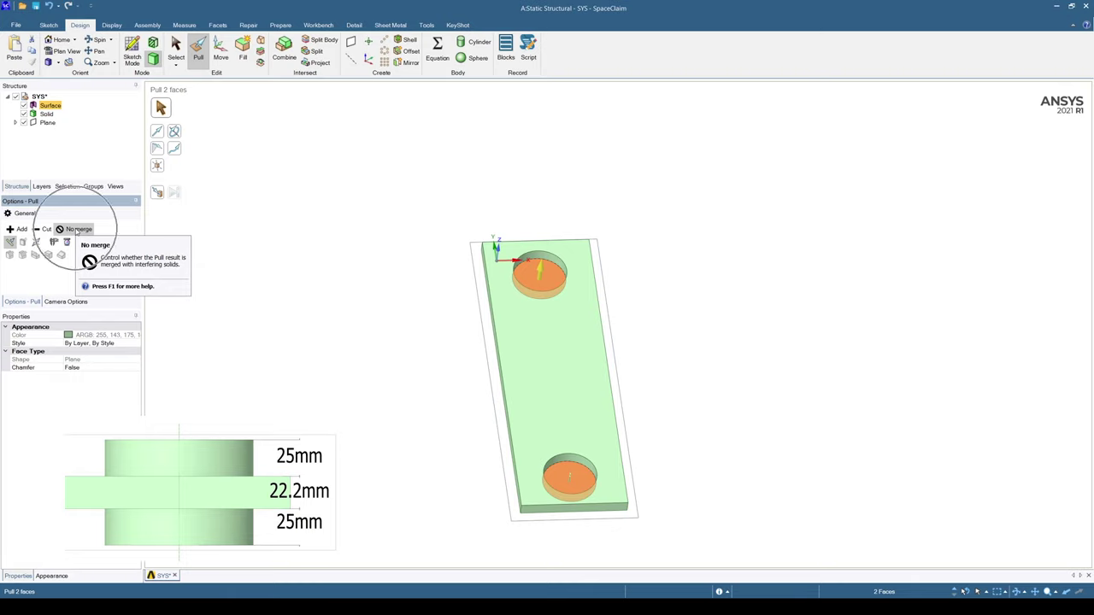
left_click(76, 230)
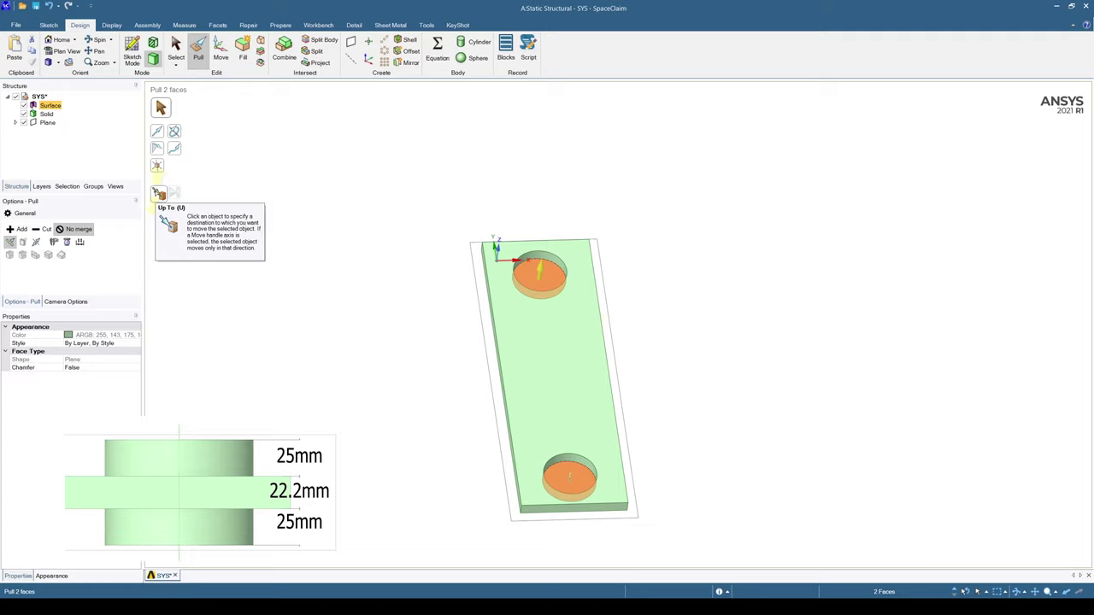
left_click(159, 193)
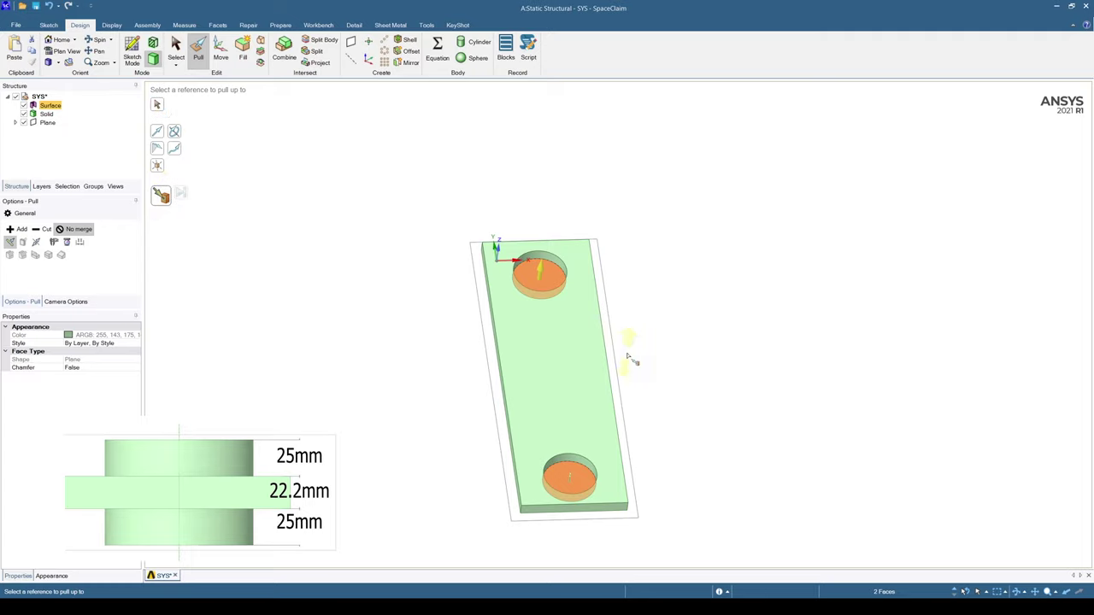
left_click(592, 342)
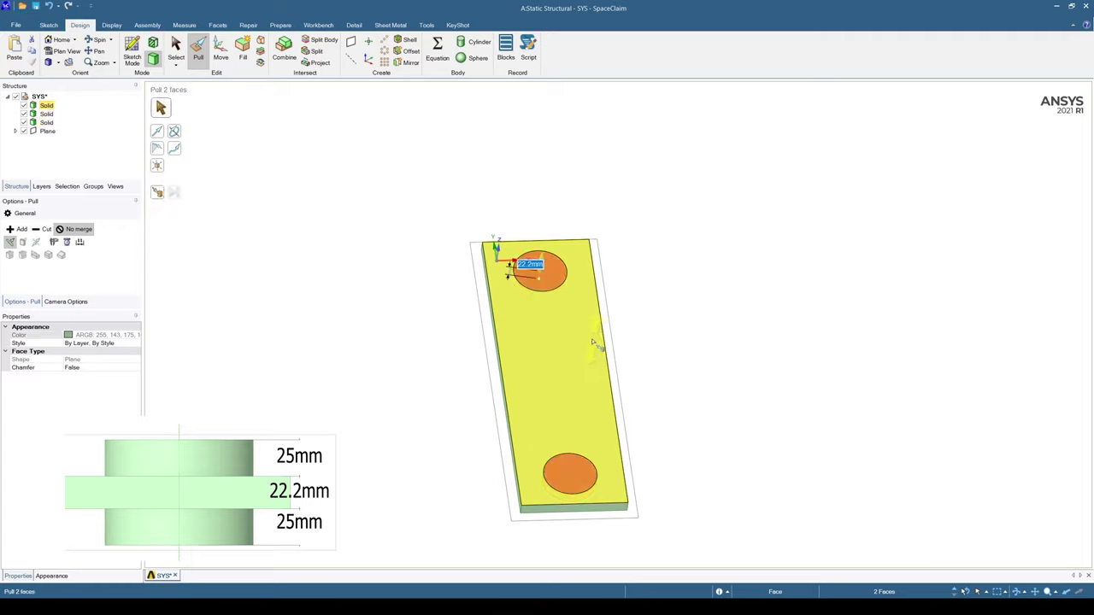
middle_click_drag(592, 342, 645, 294)
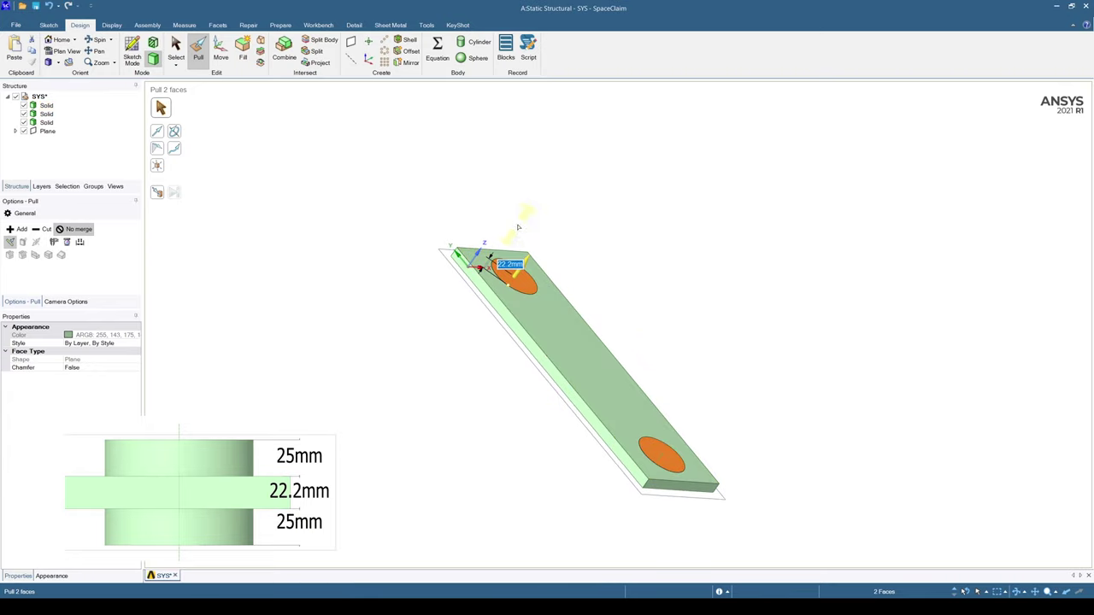
Step: Pull the end faces of both pins so they extend 25 mm beyond each side of the plate, using No merge
left_click_drag(518, 227, 557, 198)
type("17.2")
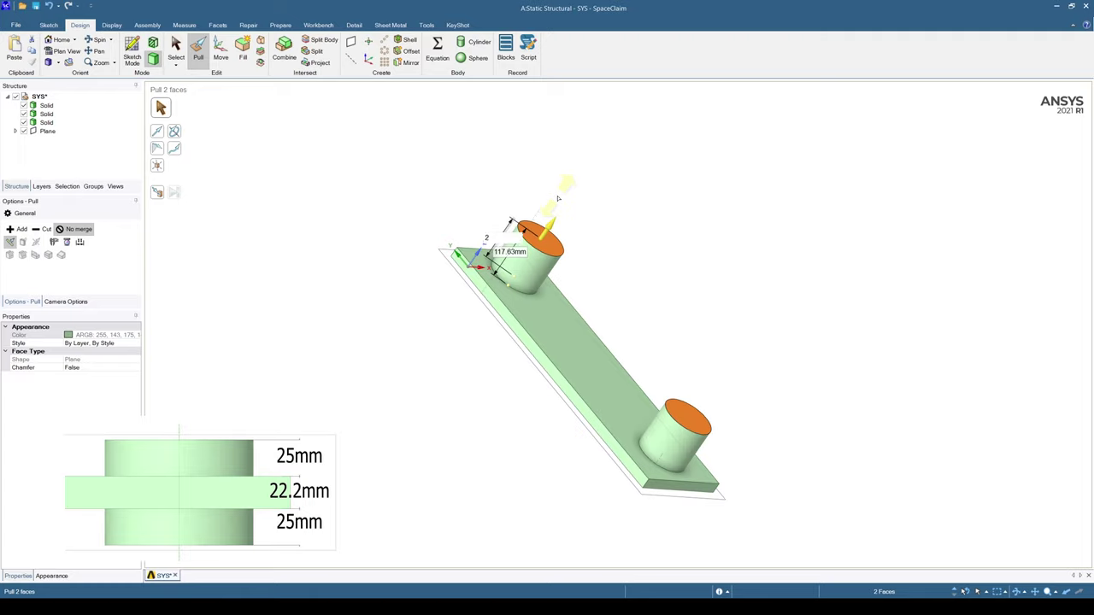
key("Return")
middle_click_drag(488, 387, 550, 303)
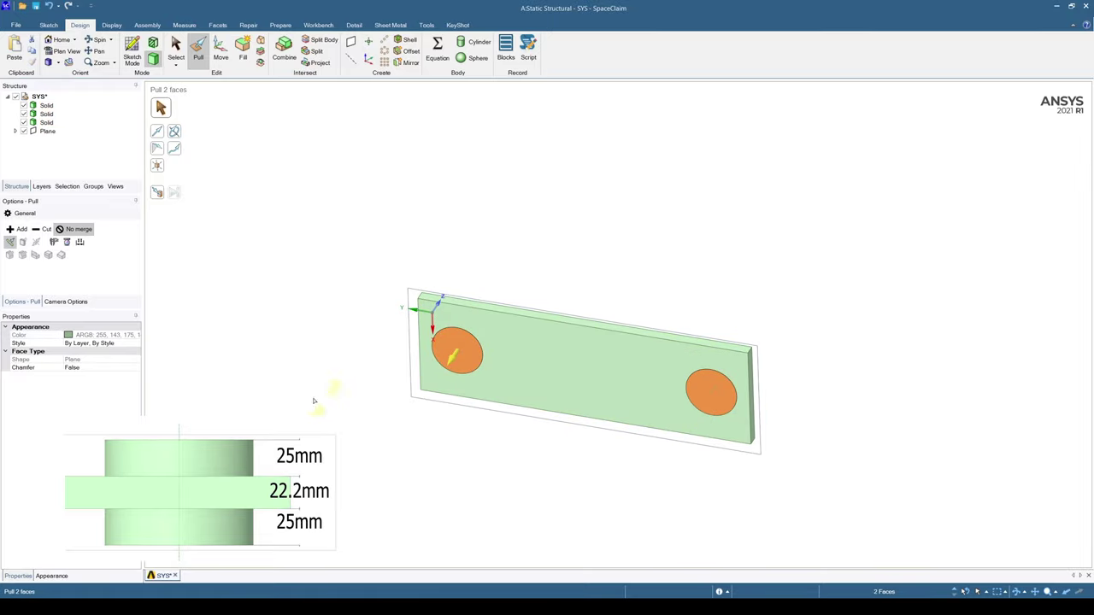
left_click_drag(330, 277, 304, 307)
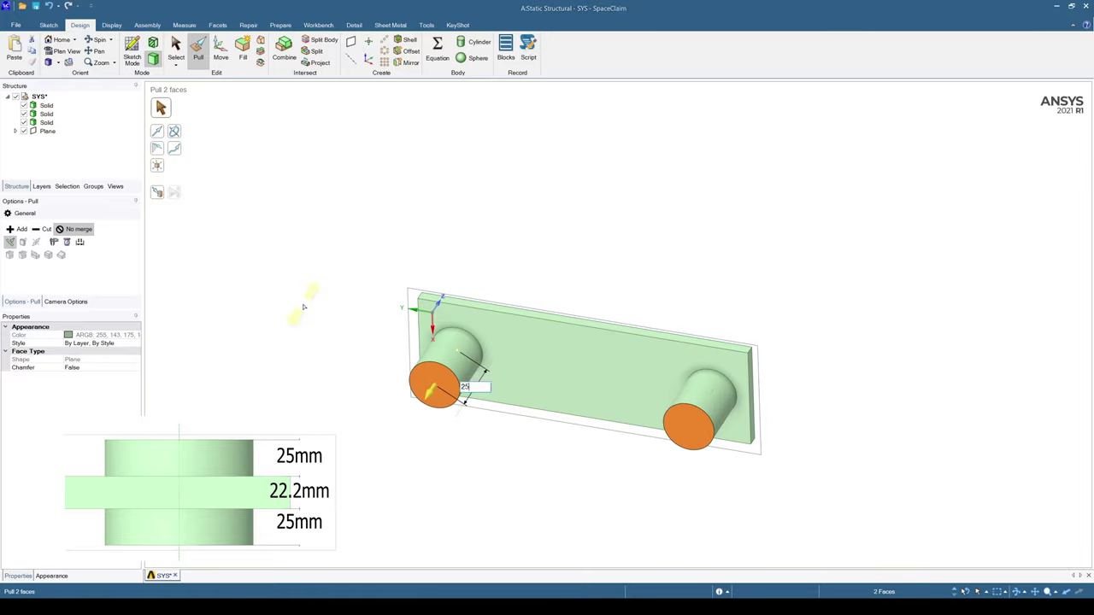
type("25")
key("Return")
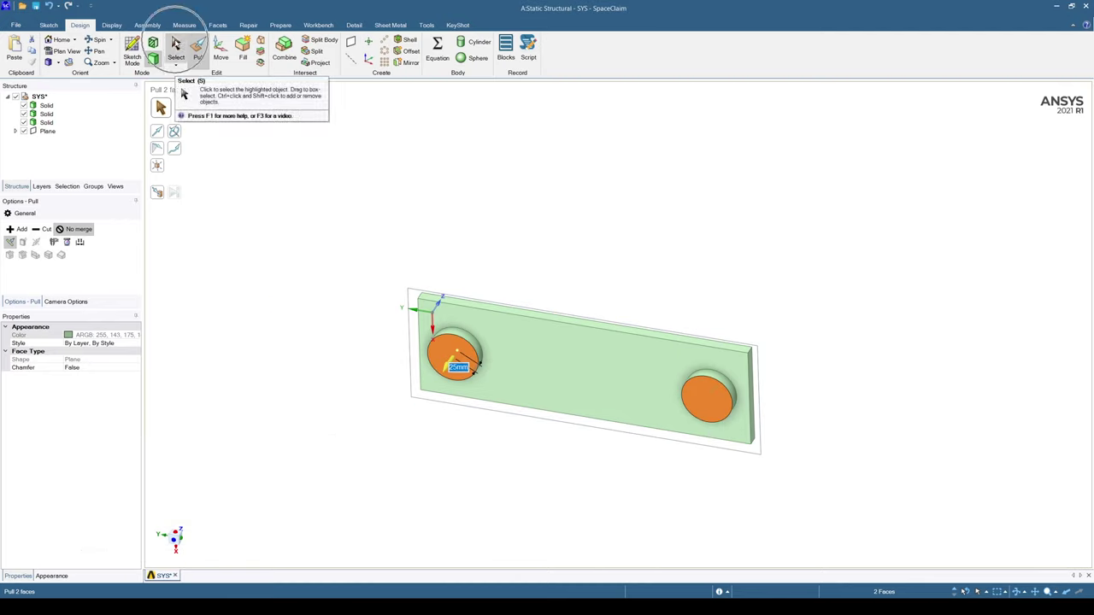
left_click(176, 50)
Step: Move the two pin solids into a new component named Pins and choose its Share Topology option
middle_click_drag(647, 216, 443, 254)
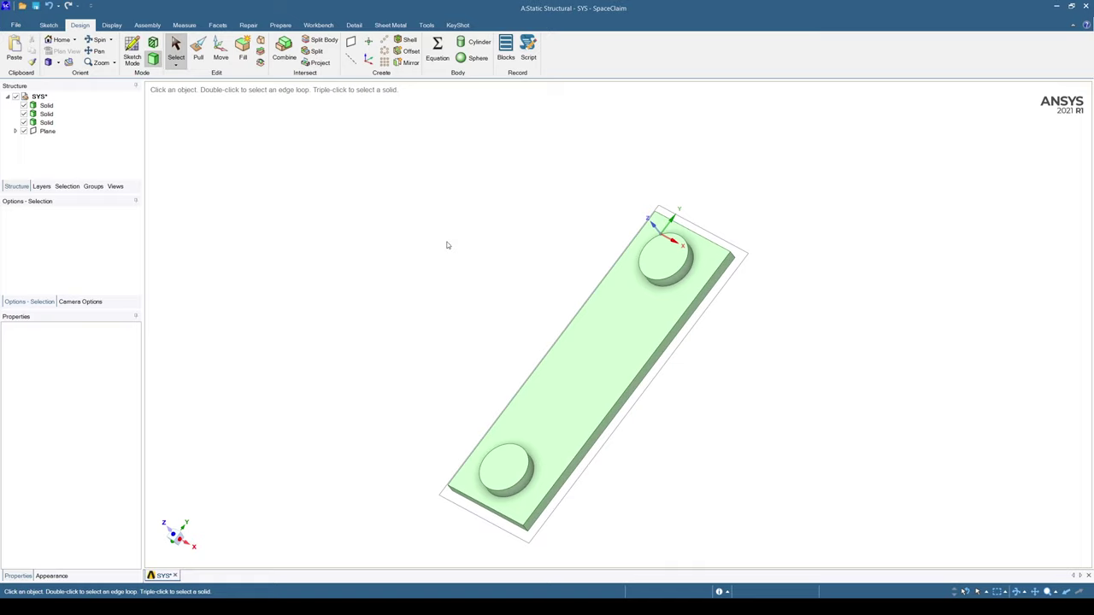
left_click(47, 122)
left_click(46, 114, "ctrl")
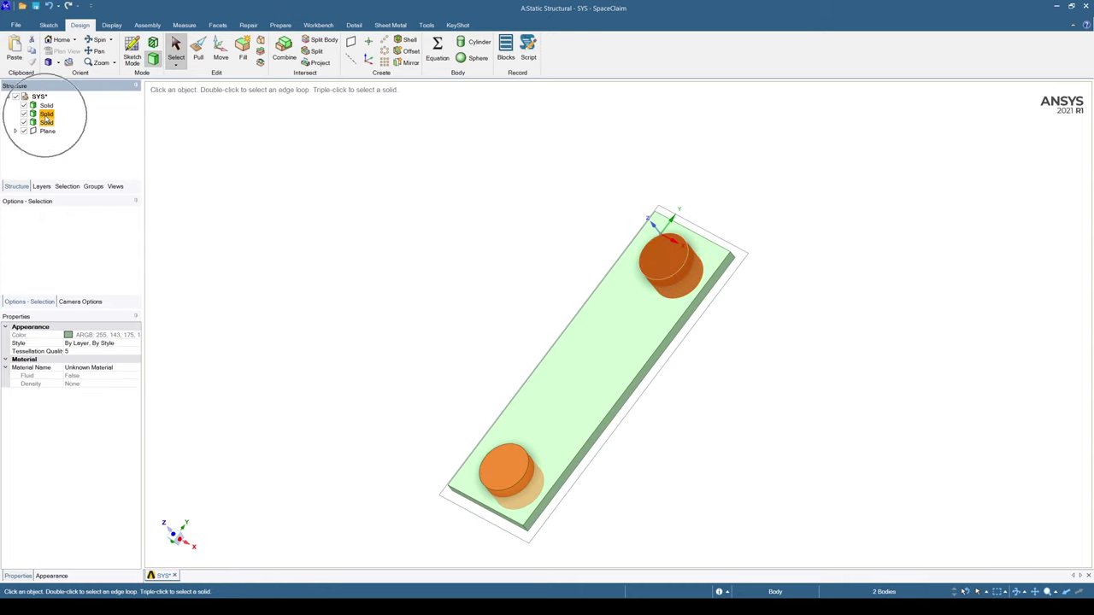
right_click(46, 115)
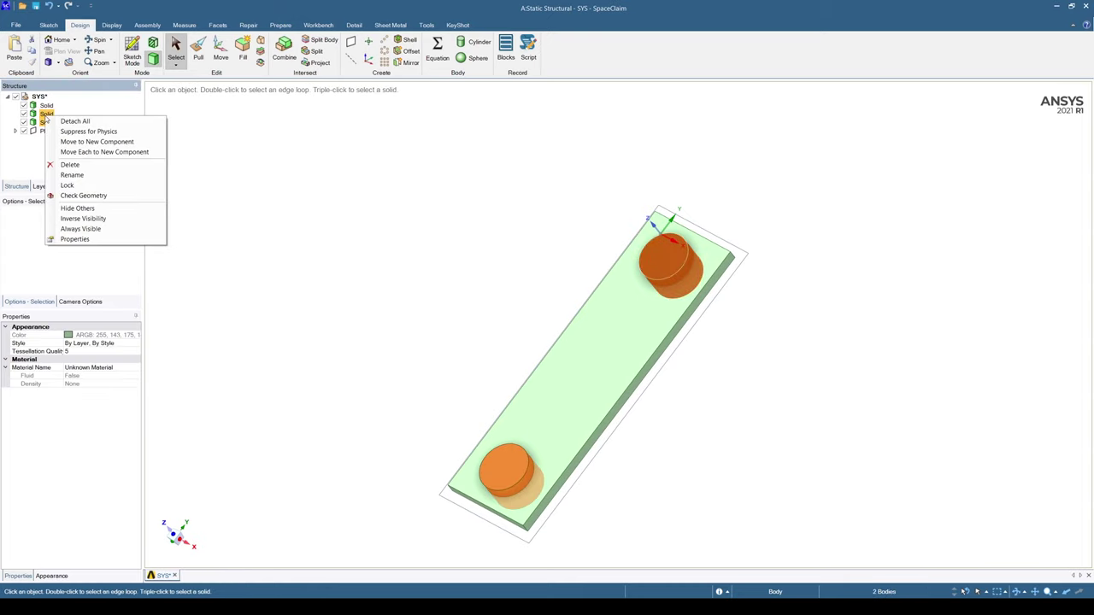
left_click(109, 144)
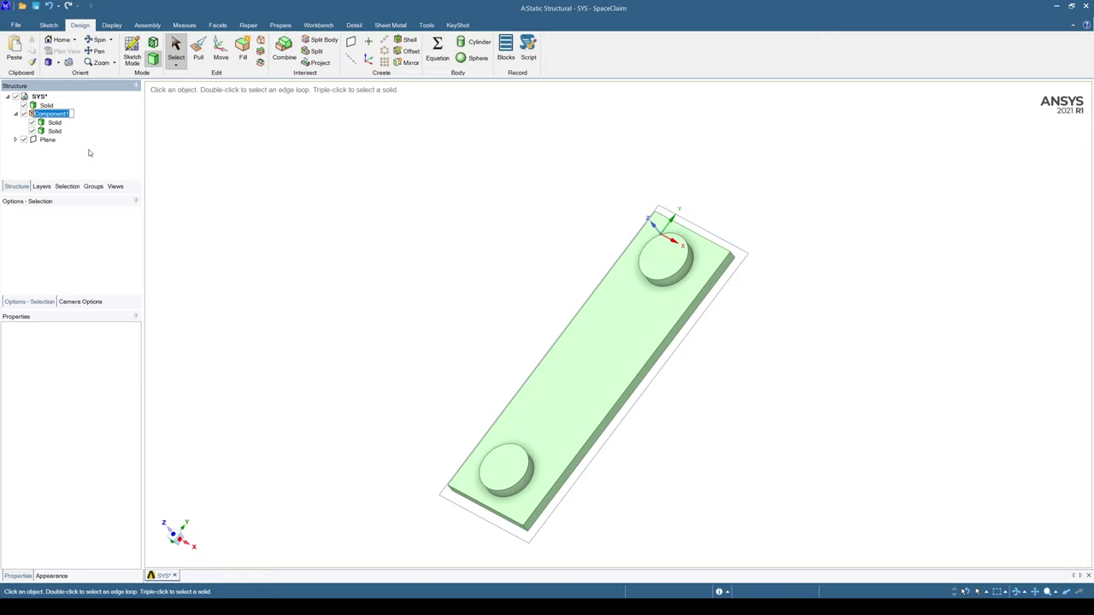
type("Pins")
key("Return")
left_click(45, 114)
left_click(135, 335)
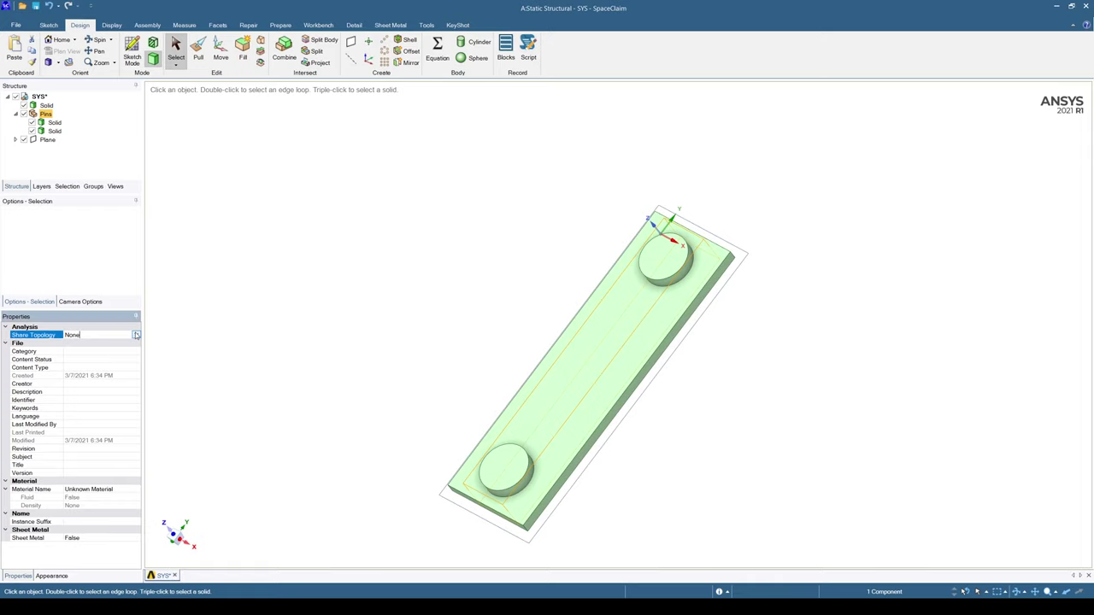
left_click(73, 366)
Step: Move the plate solid into its own new component named Plate
right_click(46, 106)
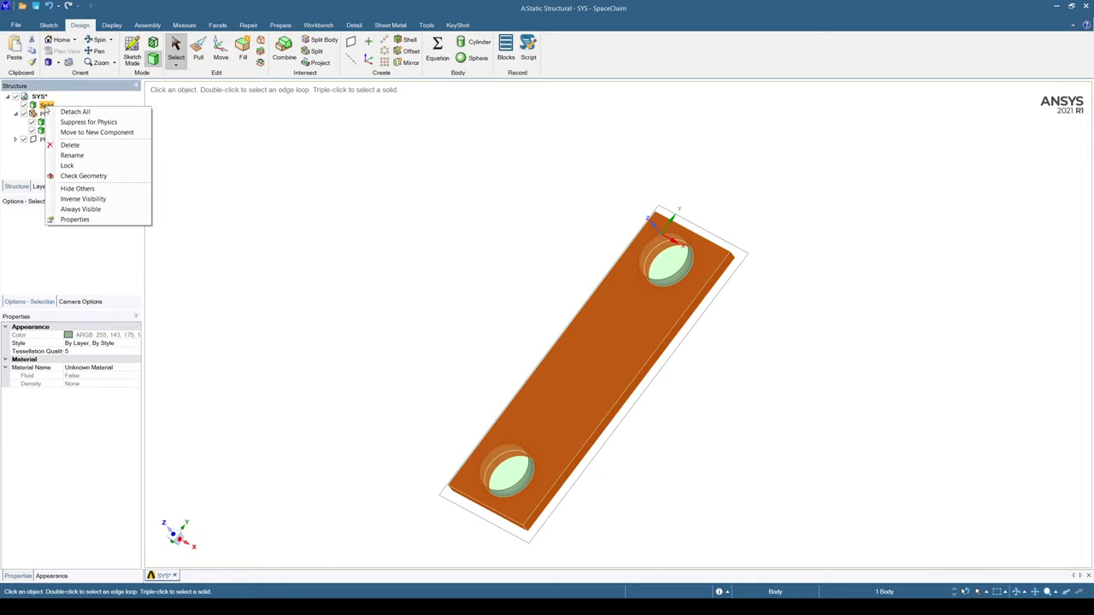
left_click(81, 132)
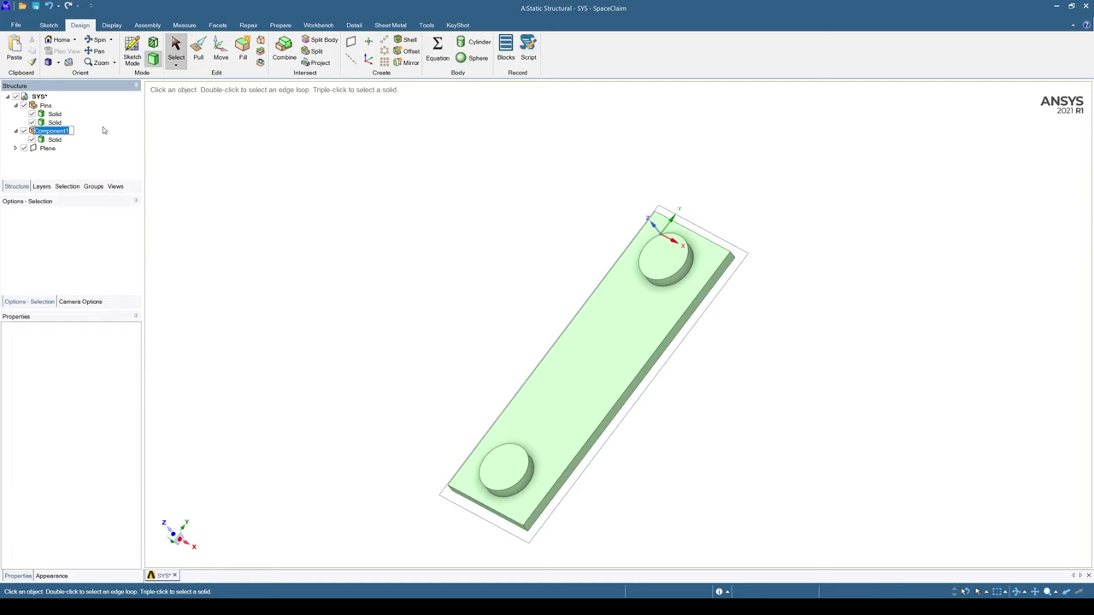
type("Plate")
key("Return")
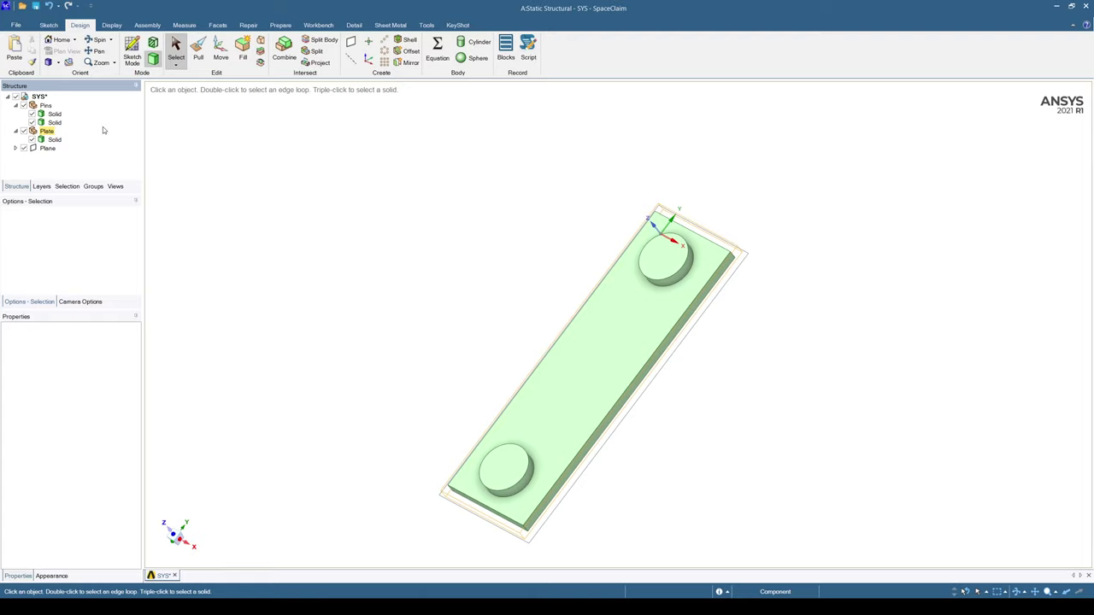
left_click(118, 142)
left_click(173, 161)
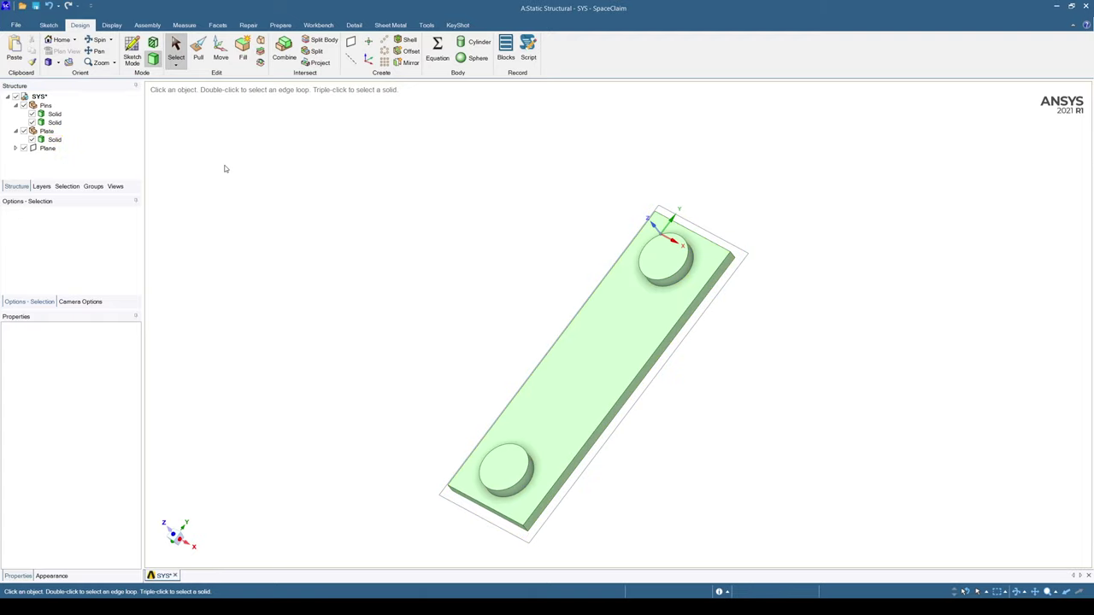
Step: Create a named selection called NM_Plate from the plate solid
left_click(53, 139)
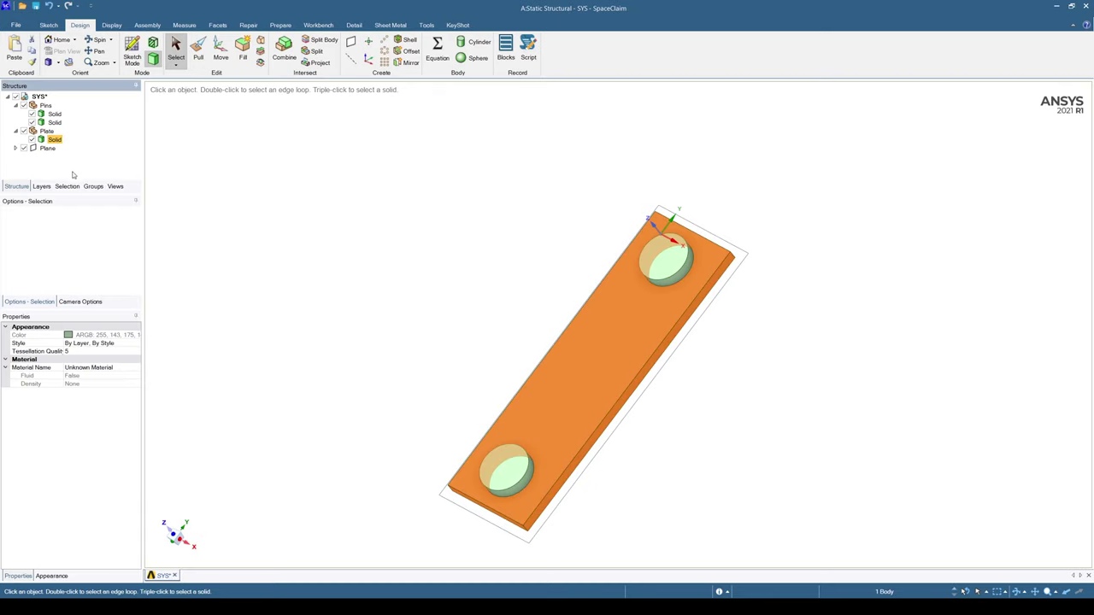
left_click(94, 186)
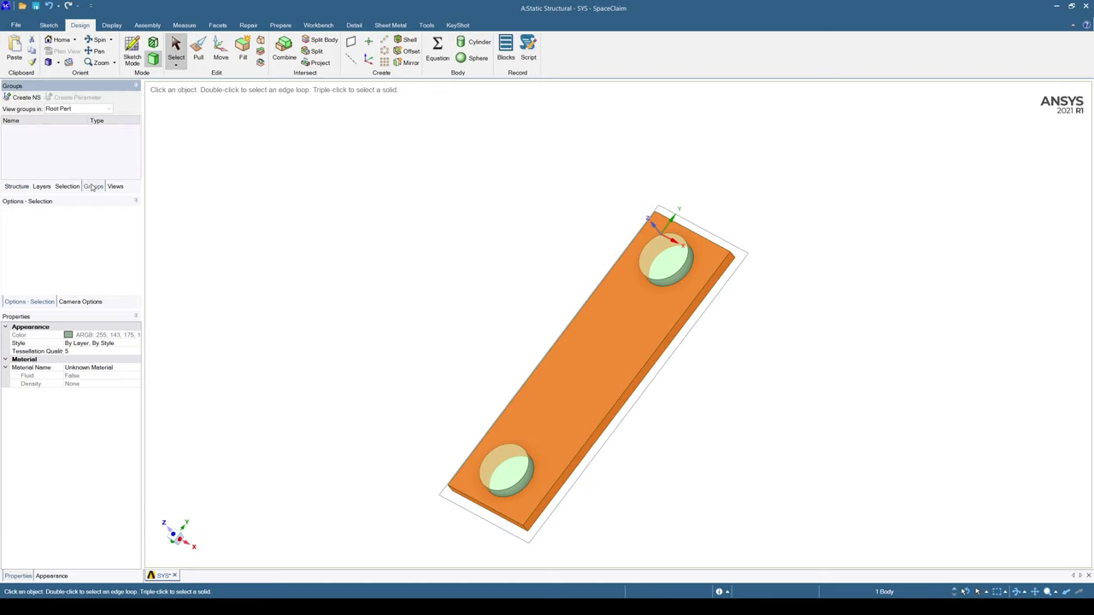
left_click(24, 97)
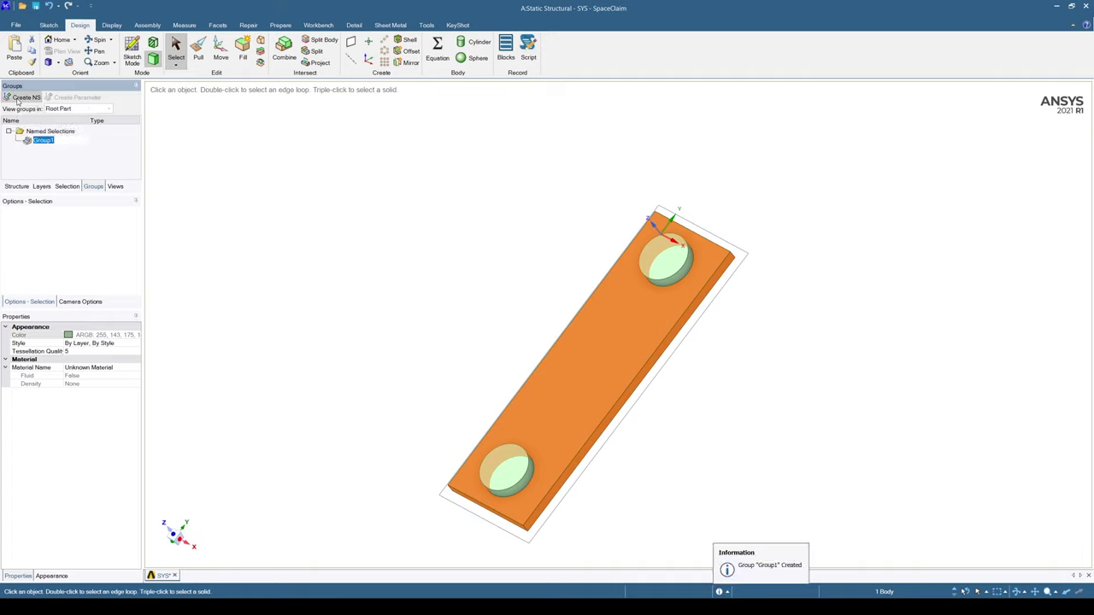
type("NM_Plate")
key("Return")
Step: Create a named selection called NM_Pins from the two pin solids
left_click(16, 186)
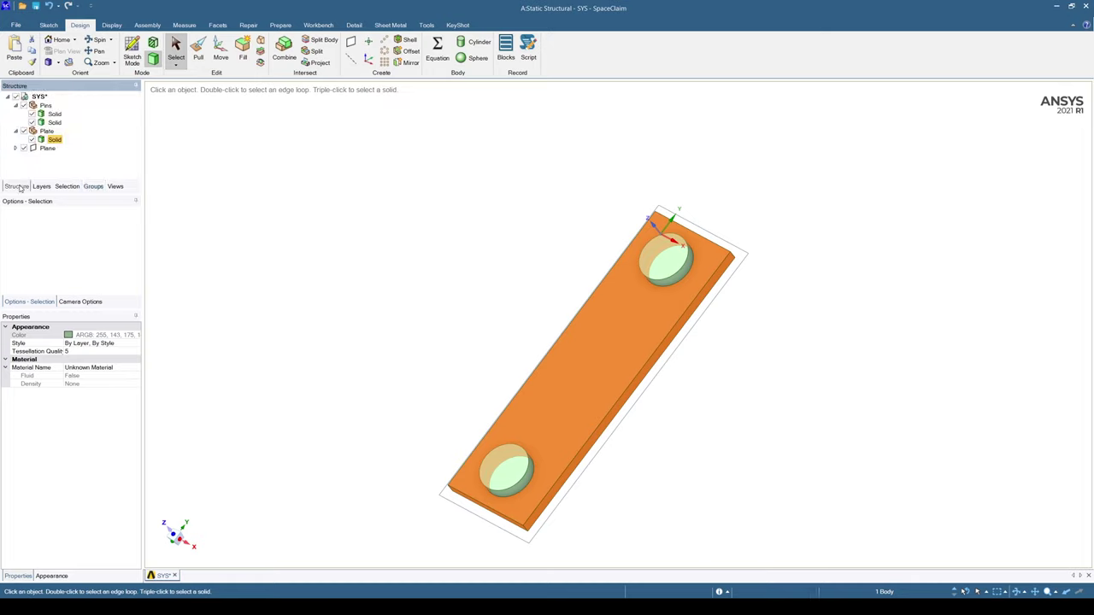
left_click(55, 114)
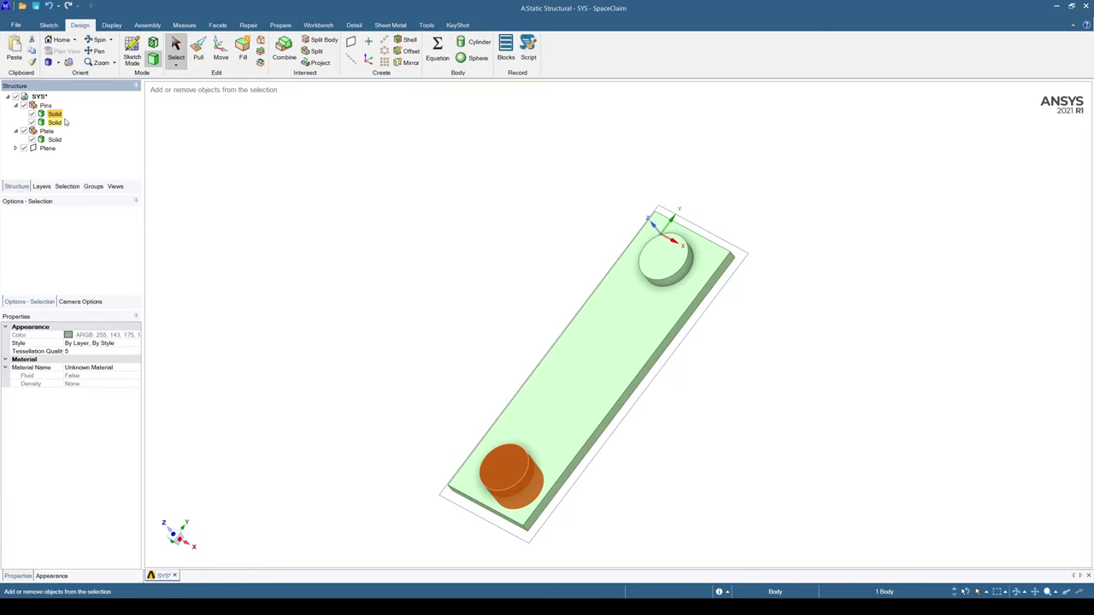
left_click(54, 122, "ctrl")
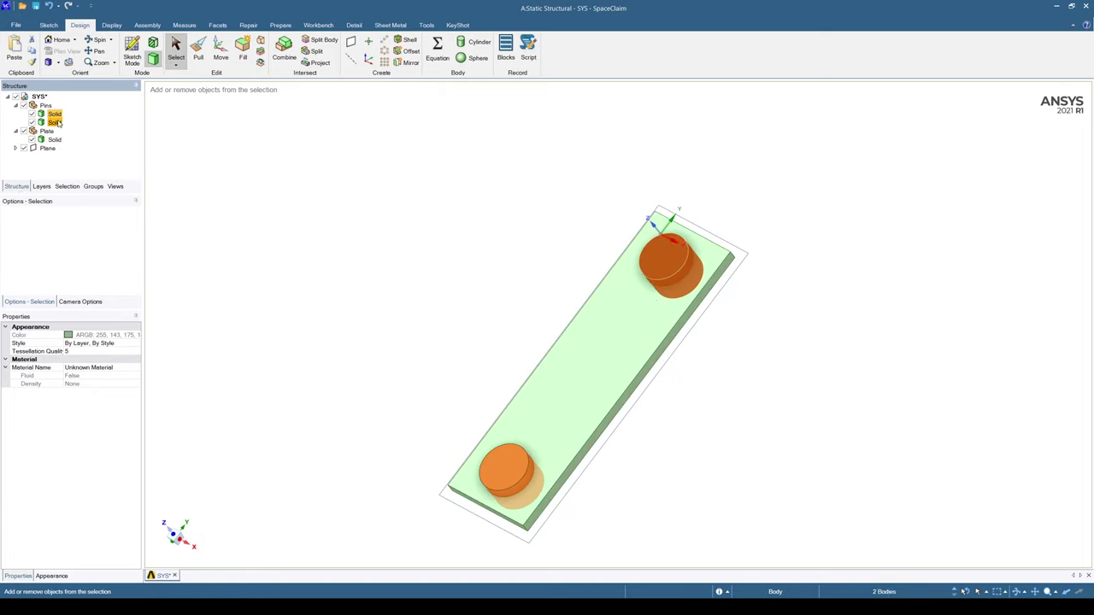
left_click(93, 187)
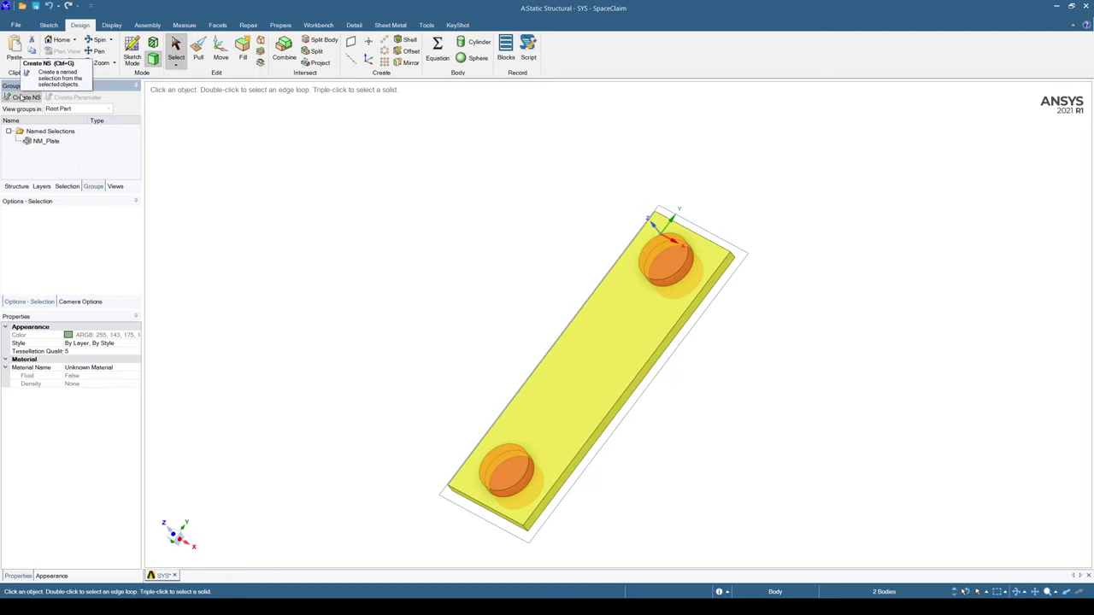
right_click(15, 98)
left_click(15, 98)
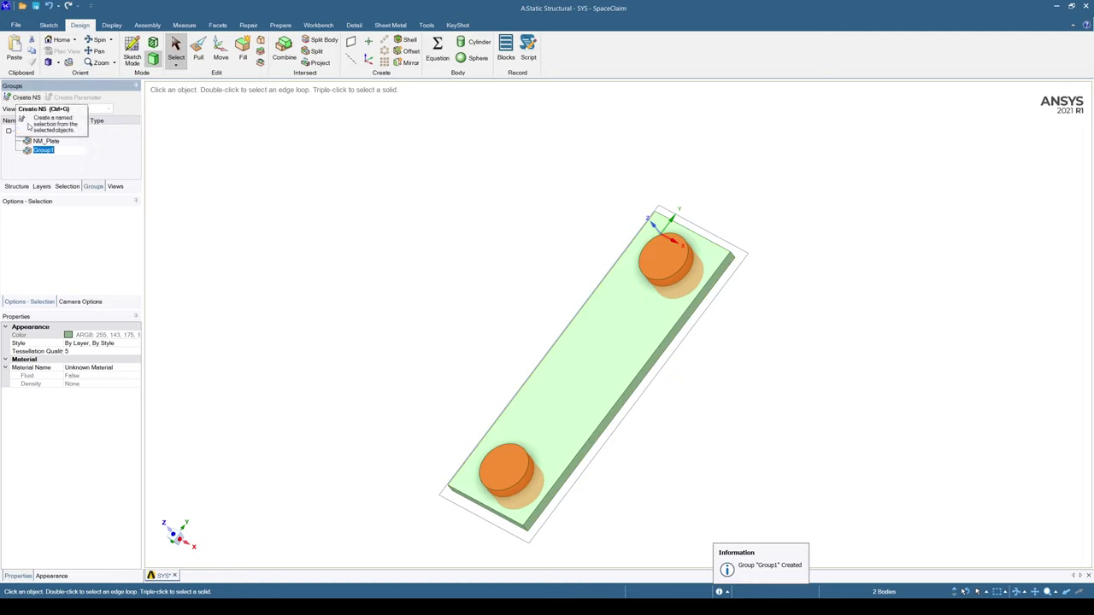
type("NM_P")
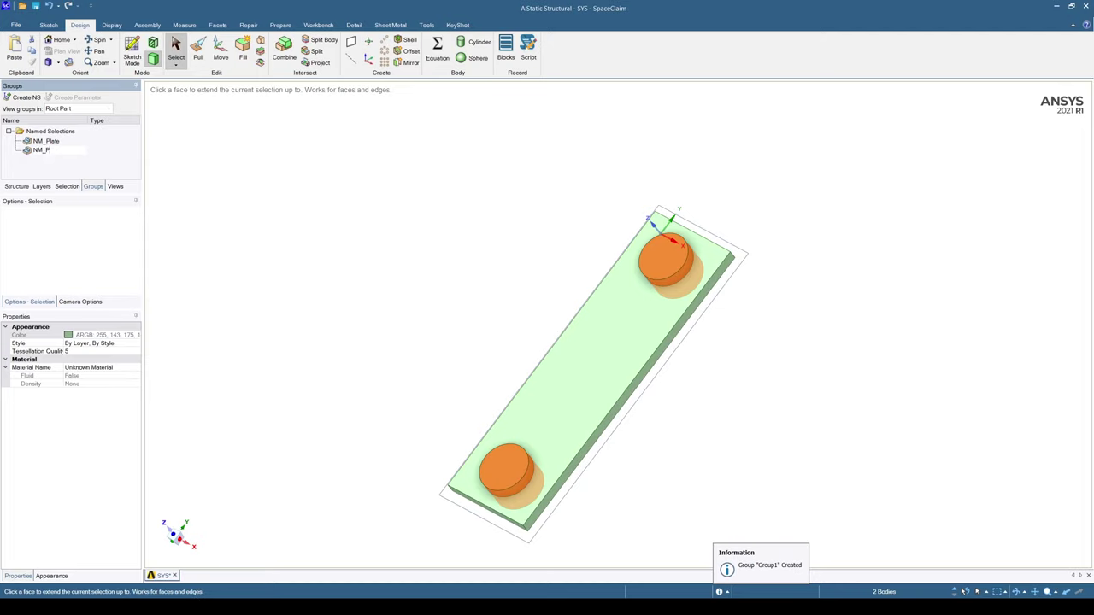
type("ins")
key("Return")
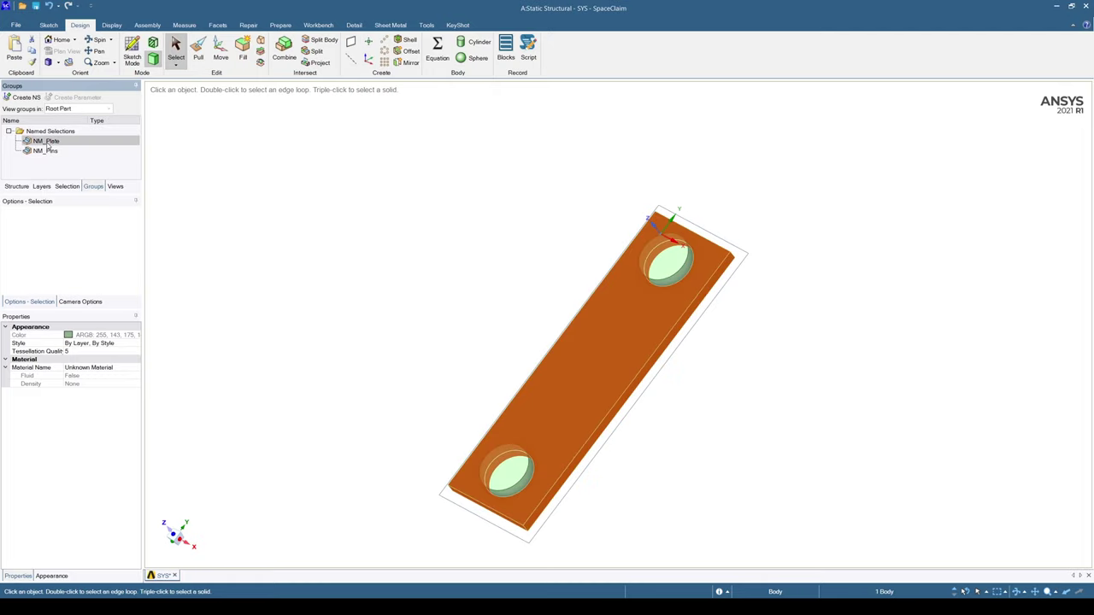
Step: Check the bodies contained in the NM_Plate and NM_Pins named selections and save the geometry
left_click(49, 151)
left_click(48, 142)
left_click(49, 151)
left_click(49, 142)
left_click(49, 152)
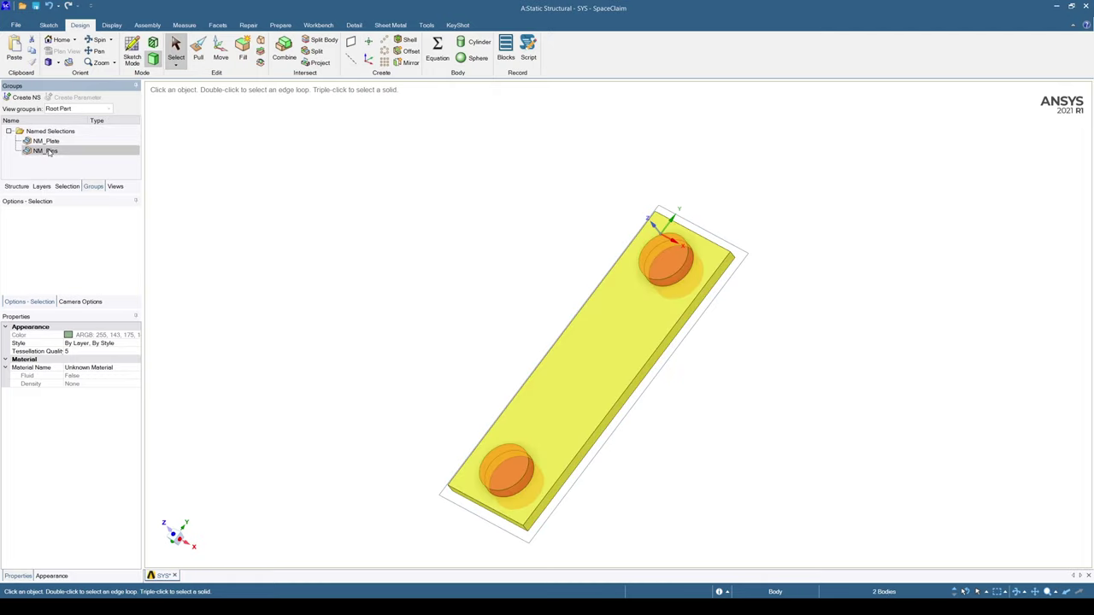
left_click(18, 187)
left_click(216, 197)
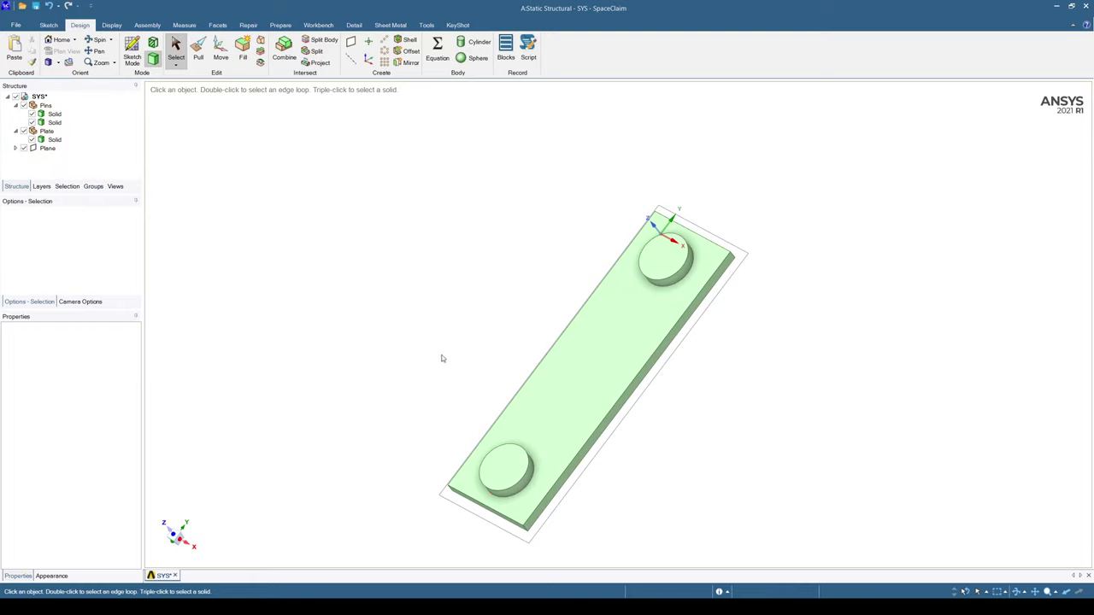
key("ctrl+s")
Step: Create a named selection called NMS_FixedPin from the two circular end faces of the upper pin
middle_click_drag(471, 220, 437, 234)
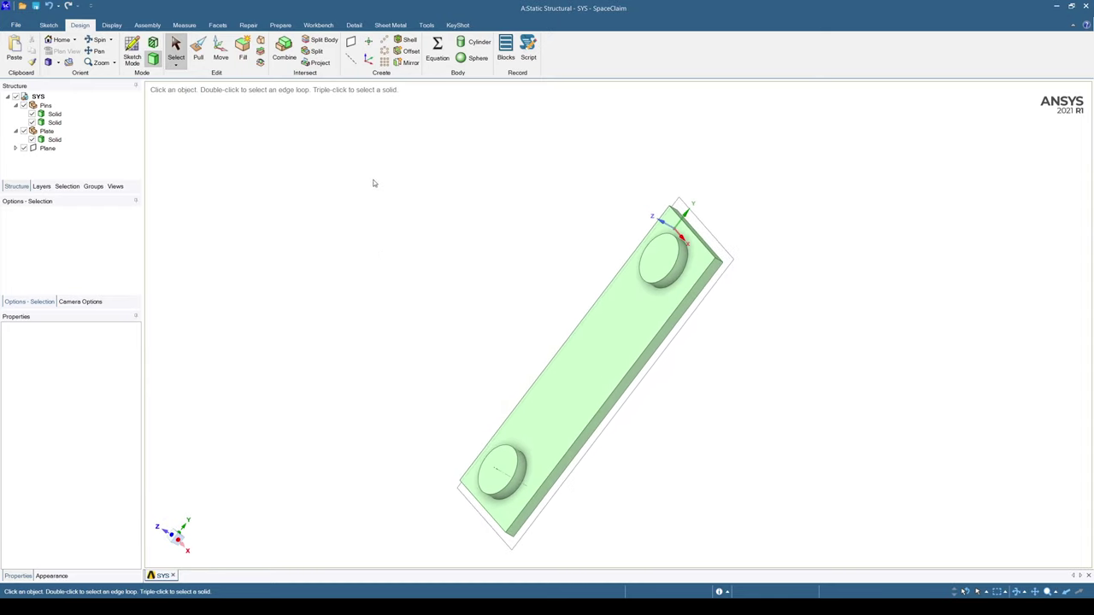
left_click(669, 268)
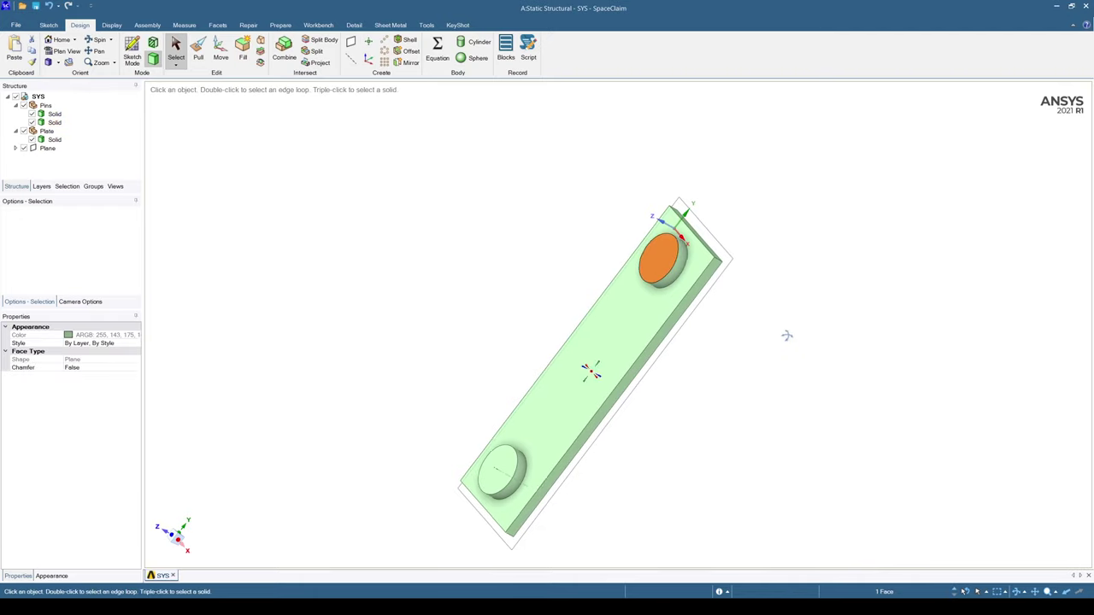
middle_click_drag(793, 334, 662, 303)
left_click(590, 249, "ctrl")
middle_click_drag(590, 249, 684, 299)
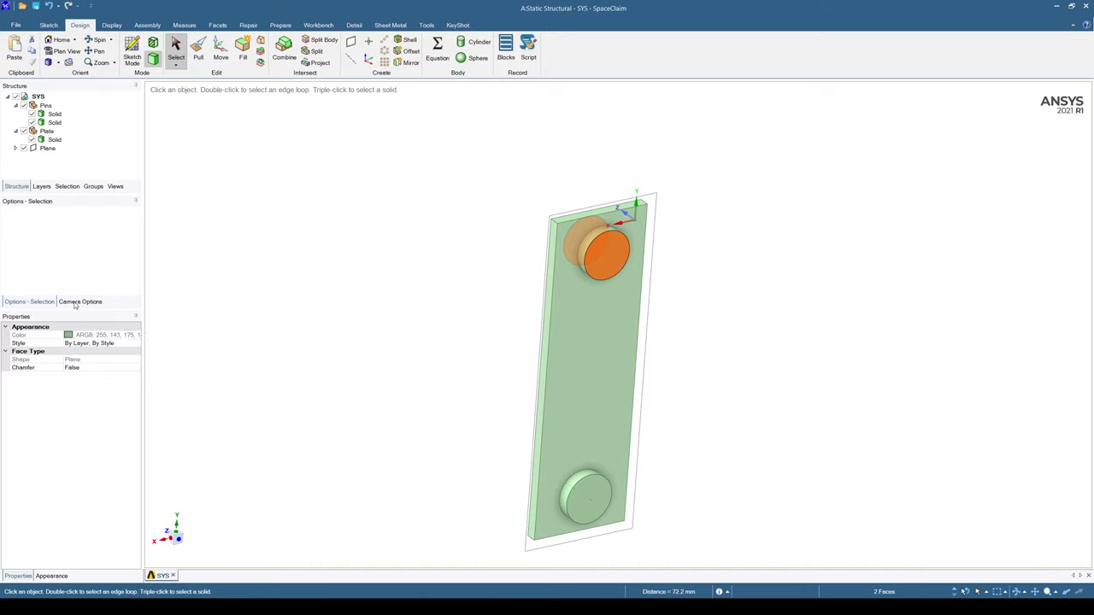
left_click(94, 187)
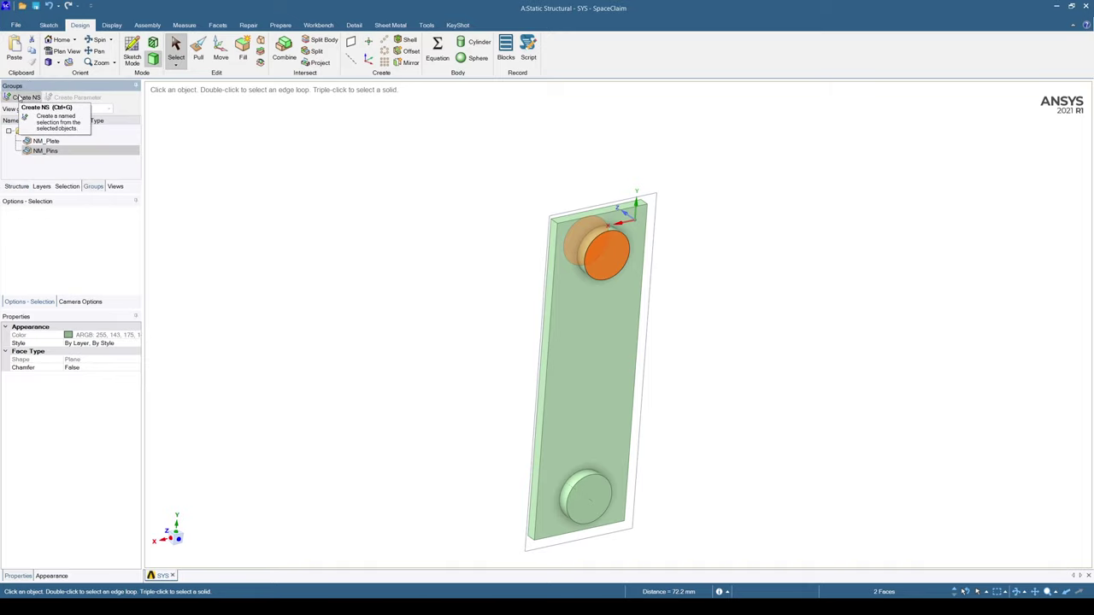
left_click(19, 97)
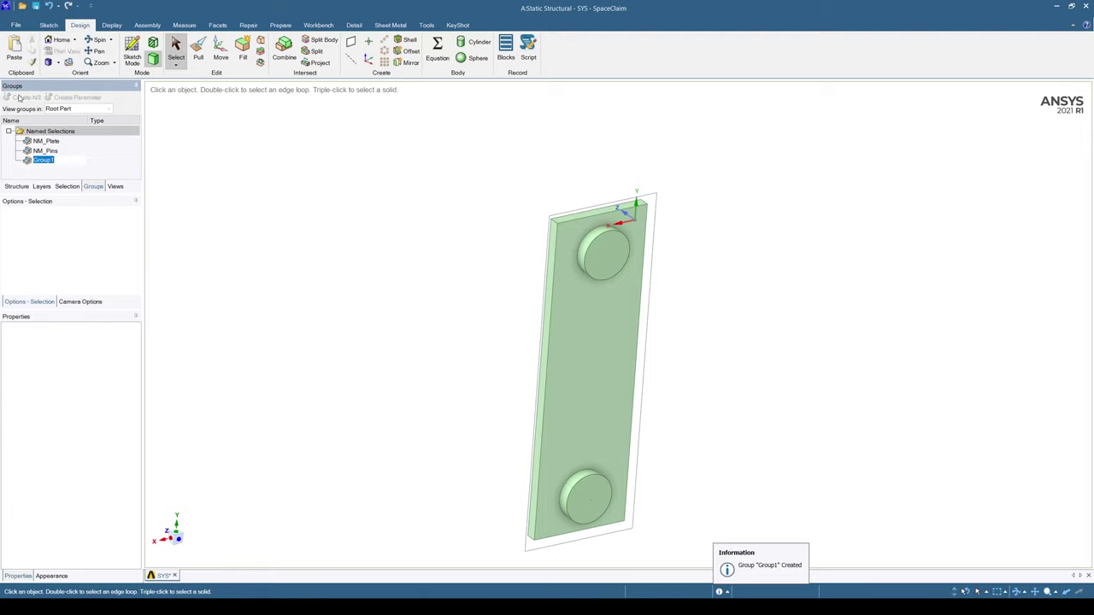
type("NMS_FixedPin")
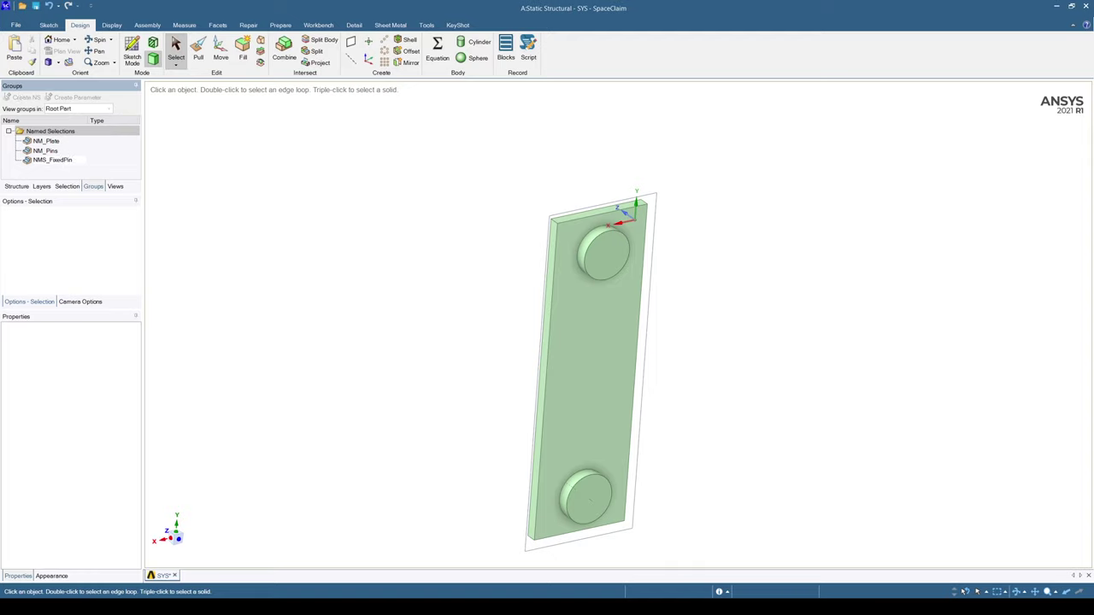
key("Return")
Step: Check which faces the NMS_FixedPin named selection contains and how many are selected
left_click(51, 160)
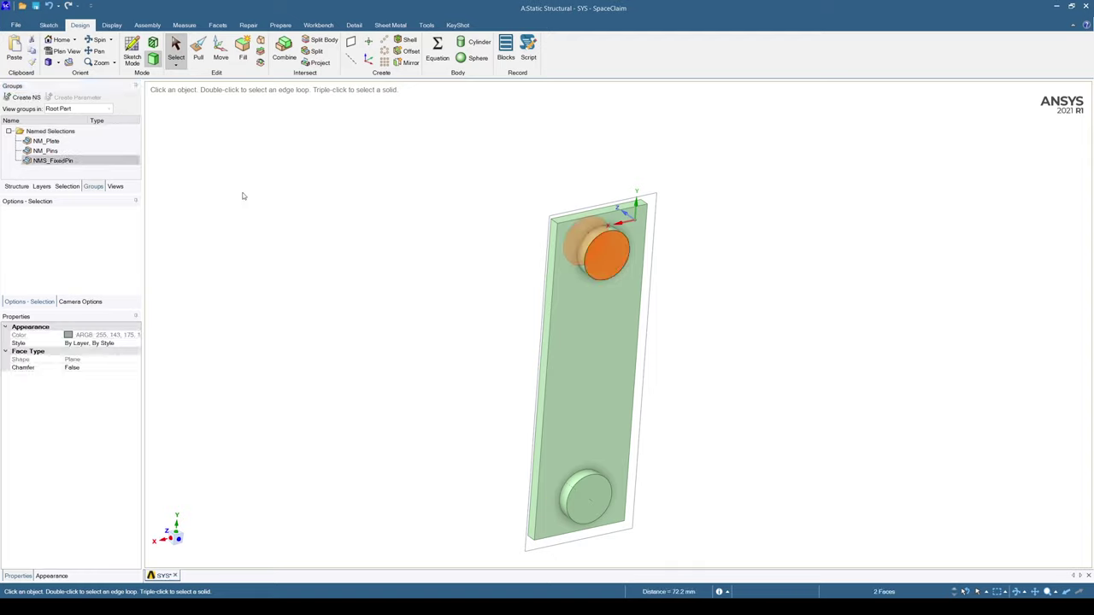
mouse_move(401, 317)
middle_mouse_down()
mouse_move(430, 328)
mouse_move(357, 306)
middle_mouse_up()
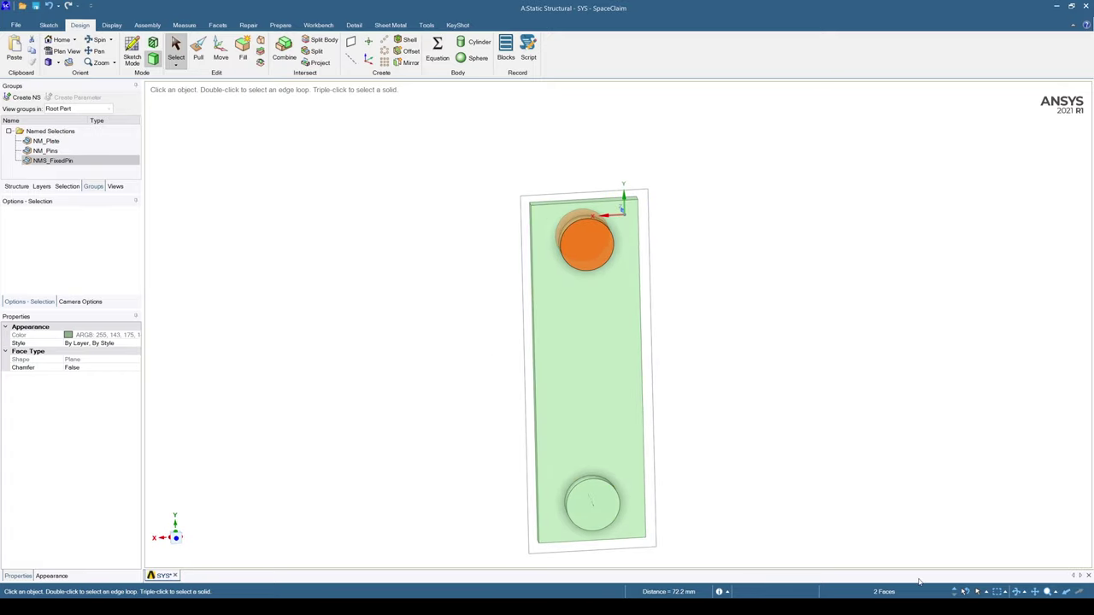
mouse_move(882, 591)
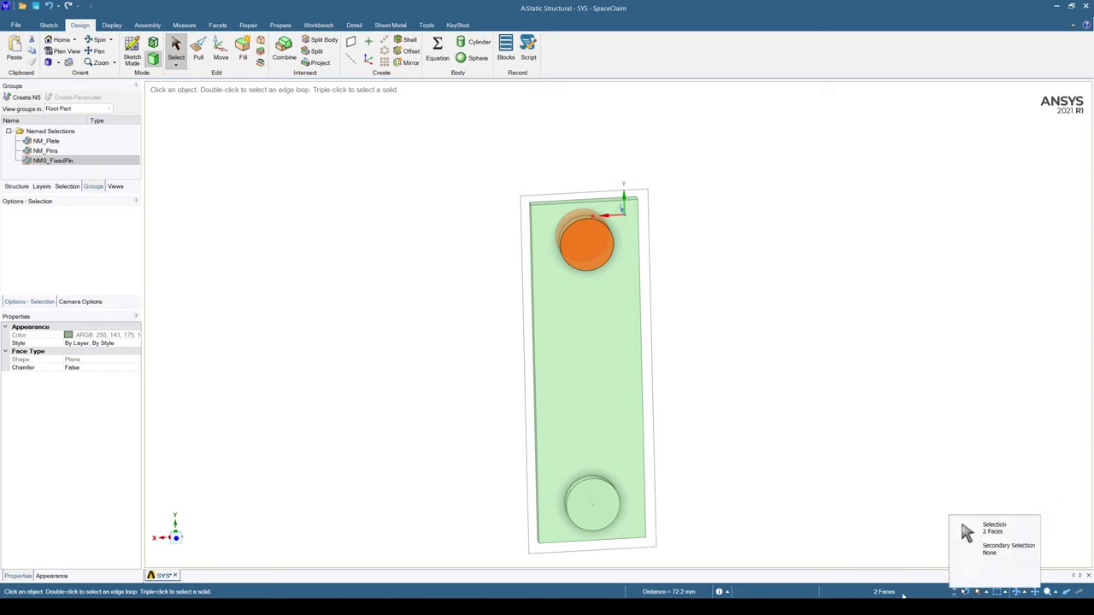
left_click(886, 592)
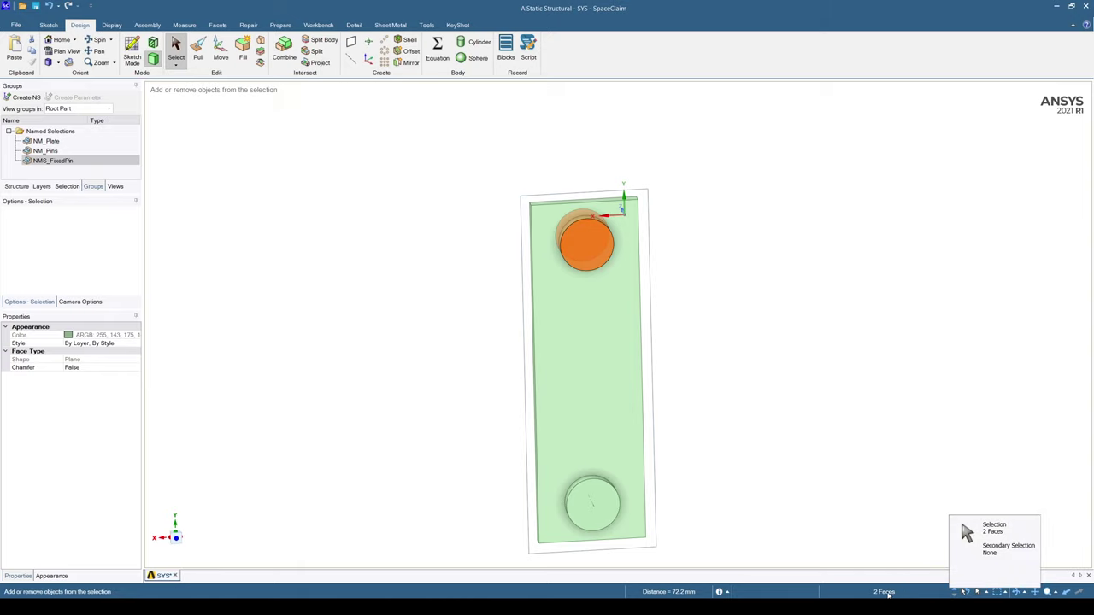
Step: Create a named selection called NMS_LoadingPin from the two circular end faces of the lower pin
left_click(325, 225)
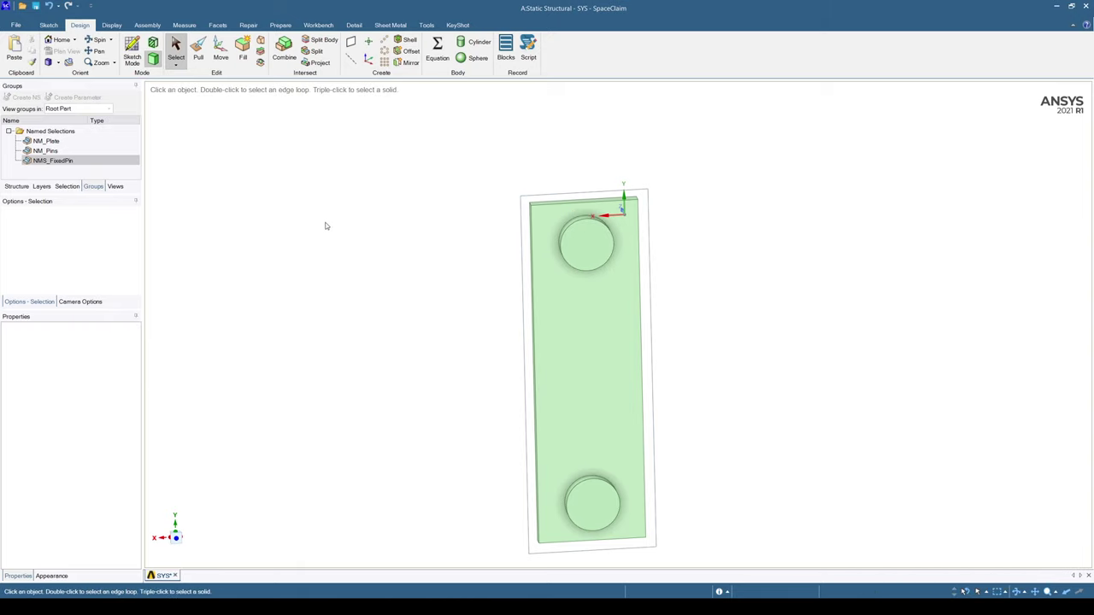
left_click(592, 504)
middle_click_drag(501, 419, 638, 455)
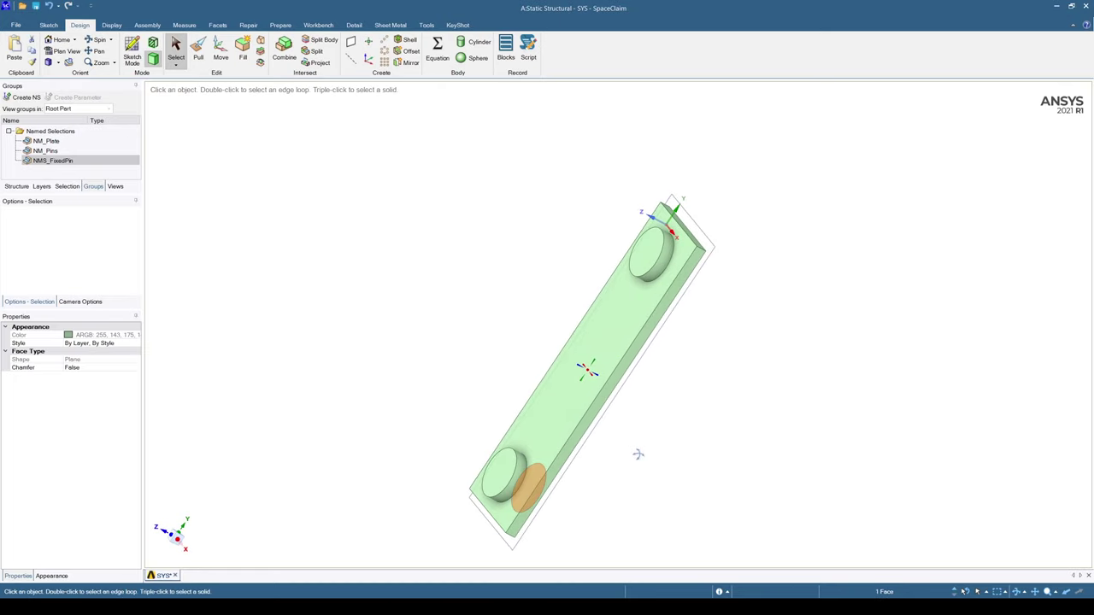
left_click(505, 475, "ctrl")
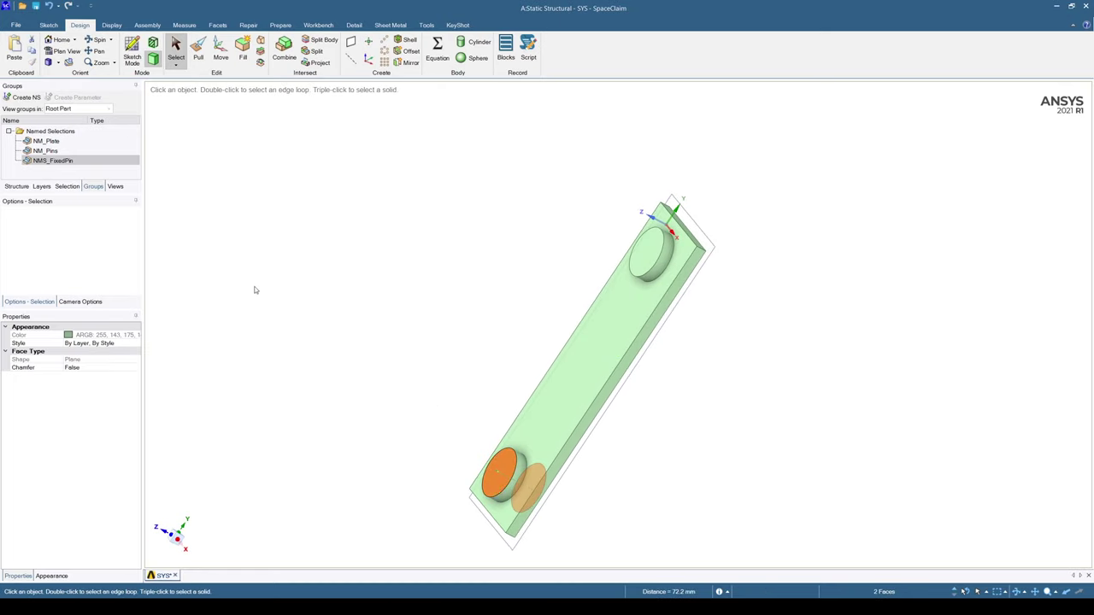
left_click(26, 96)
type("NMS_LoadingPin")
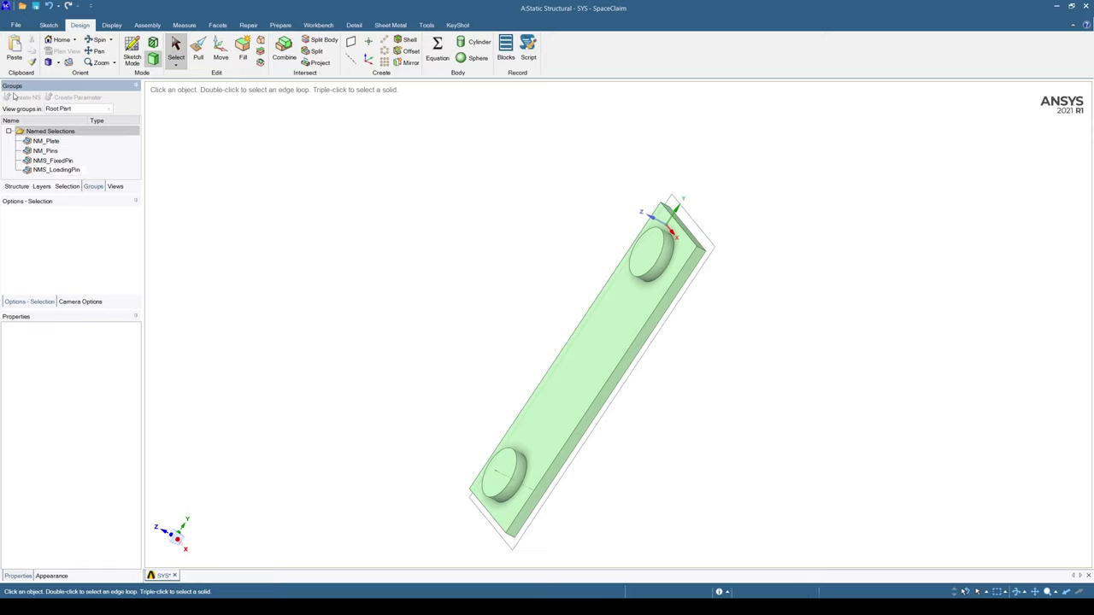
key("Return")
Step: Check which faces the NMS_LoadingPin and NMS_FixedPin named selections contain and save the geometry
left_click(56, 170)
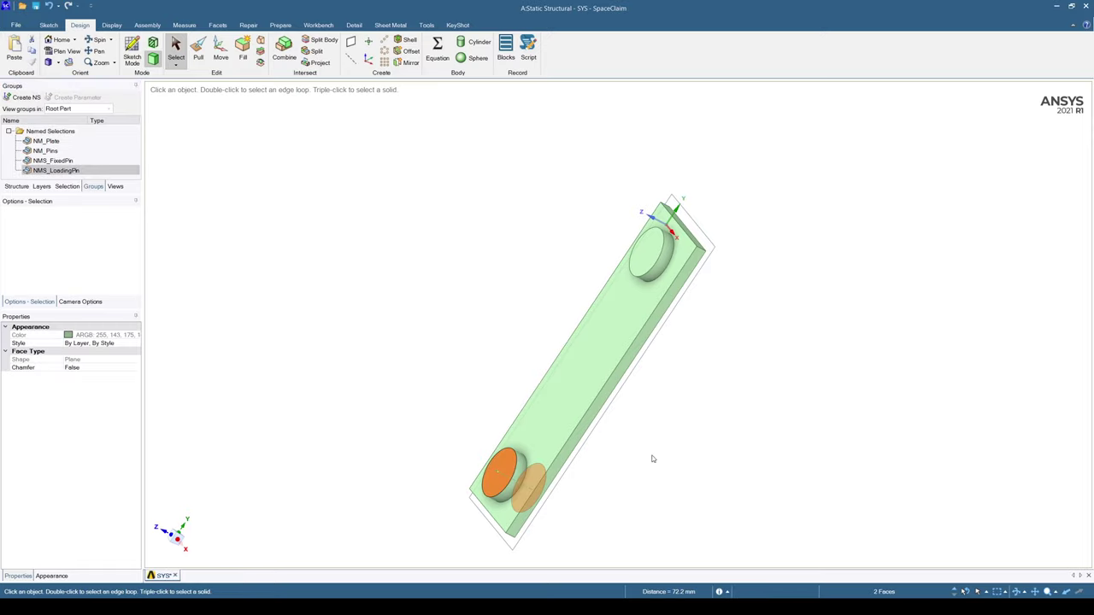
middle_click_drag(654, 454, 503, 416)
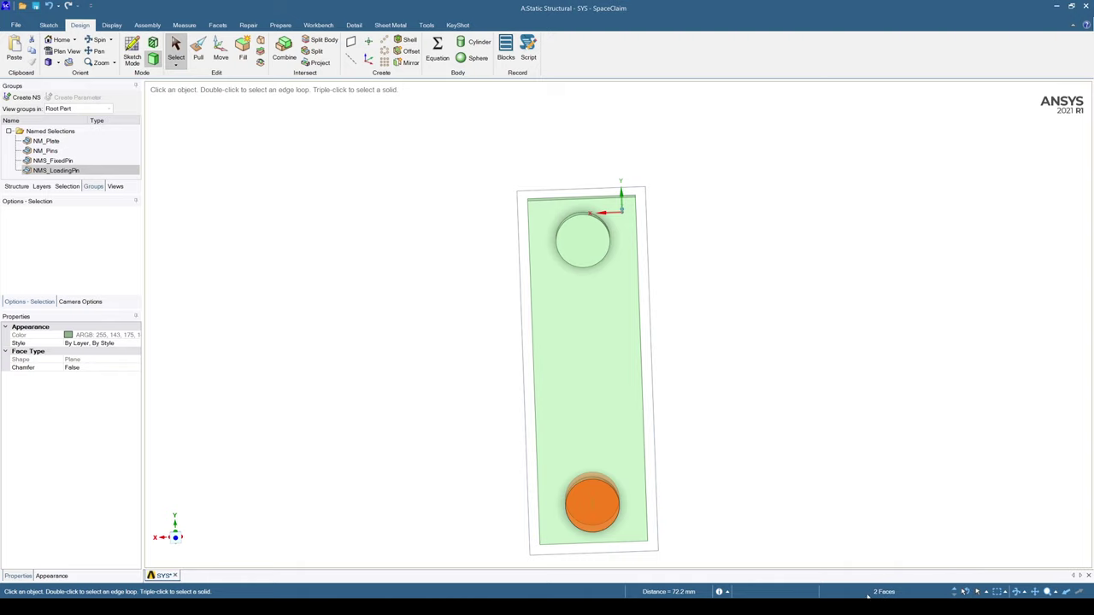
mouse_move(940, 593)
mouse_move(907, 596)
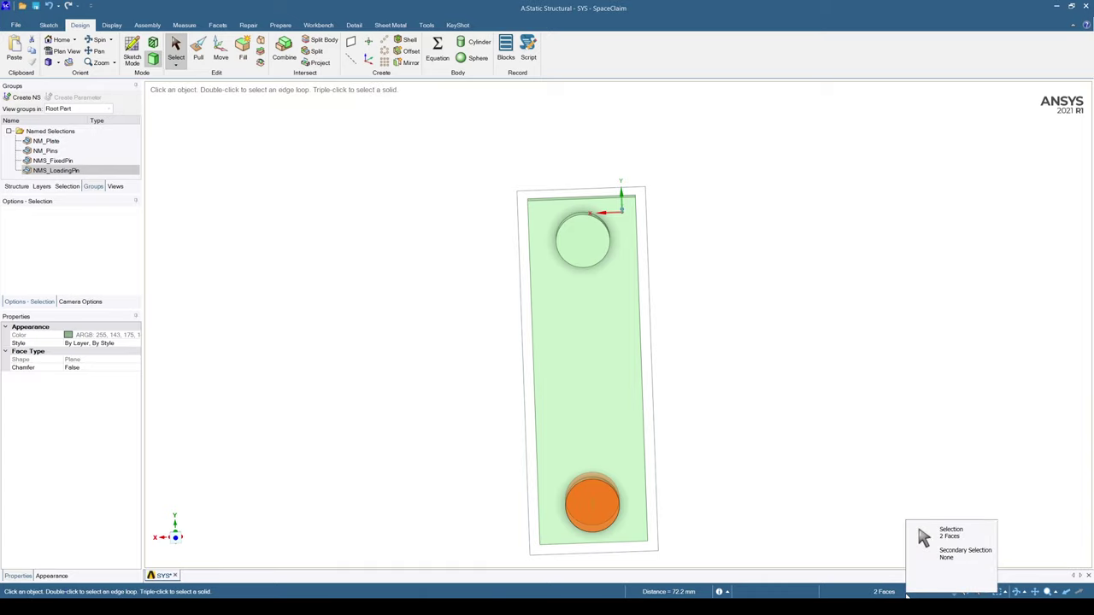
left_click(53, 161)
middle_click_drag(308, 299, 485, 315)
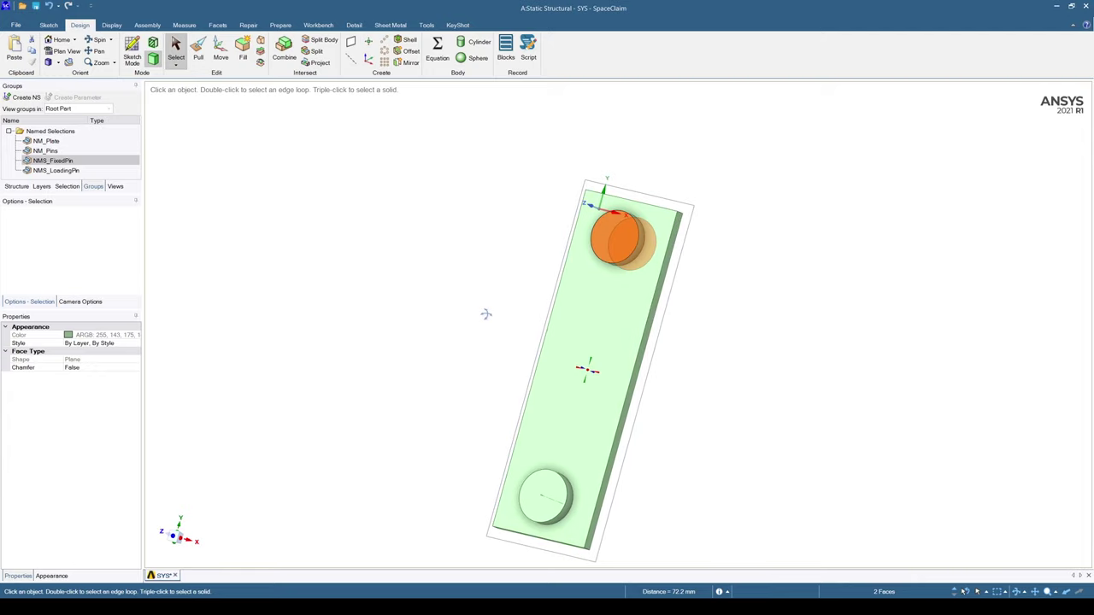
left_click(56, 170)
middle_click_drag(520, 391, 496, 384)
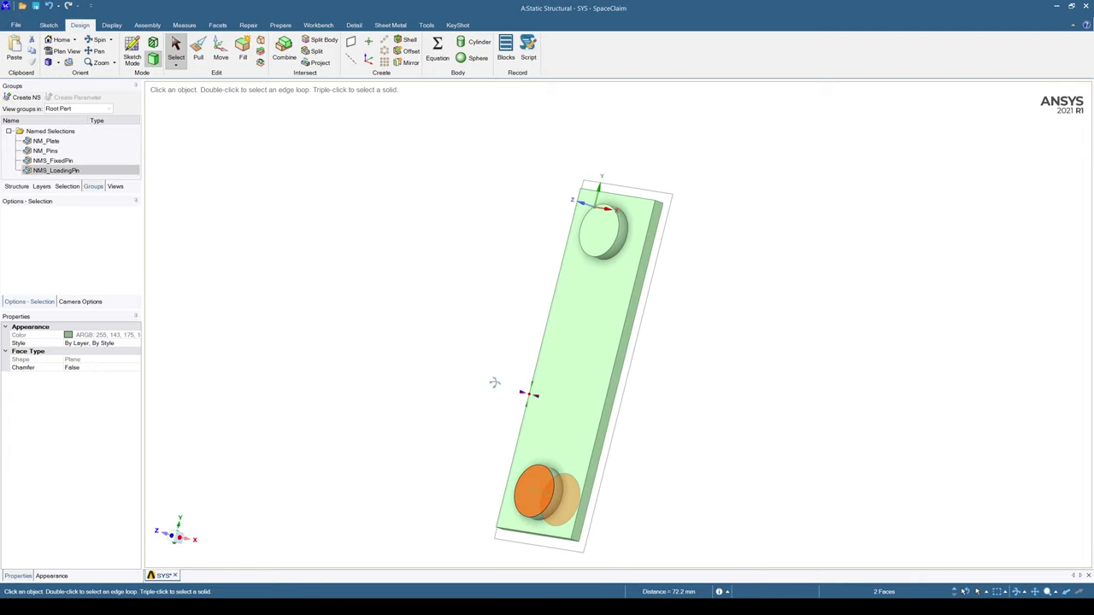
left_click(387, 230)
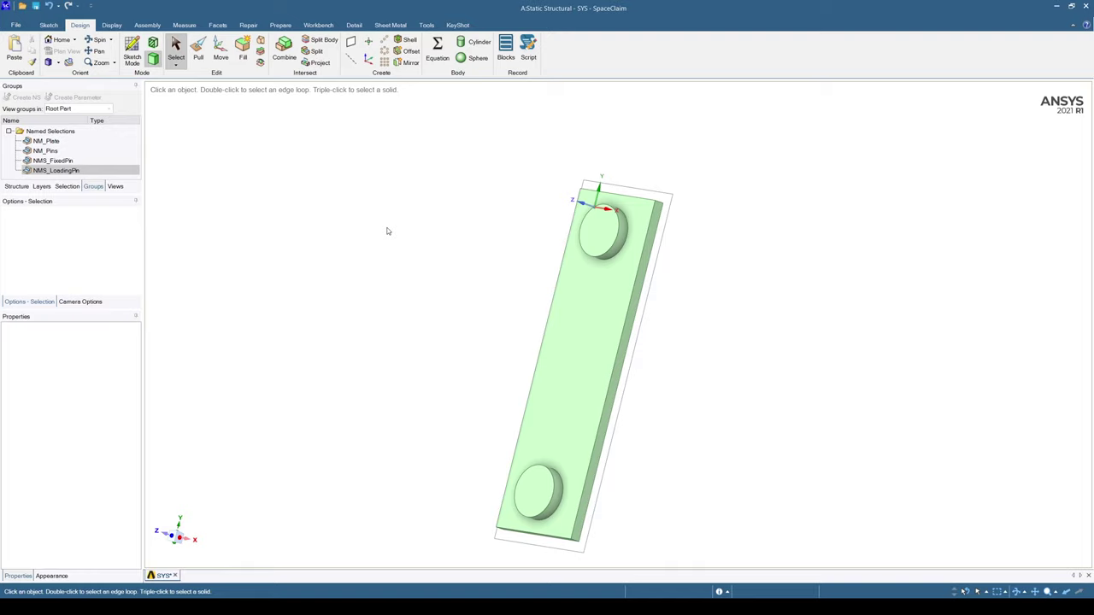
key("k")
Step: Create a plane on each of the two short end faces of the plate
left_click(17, 183)
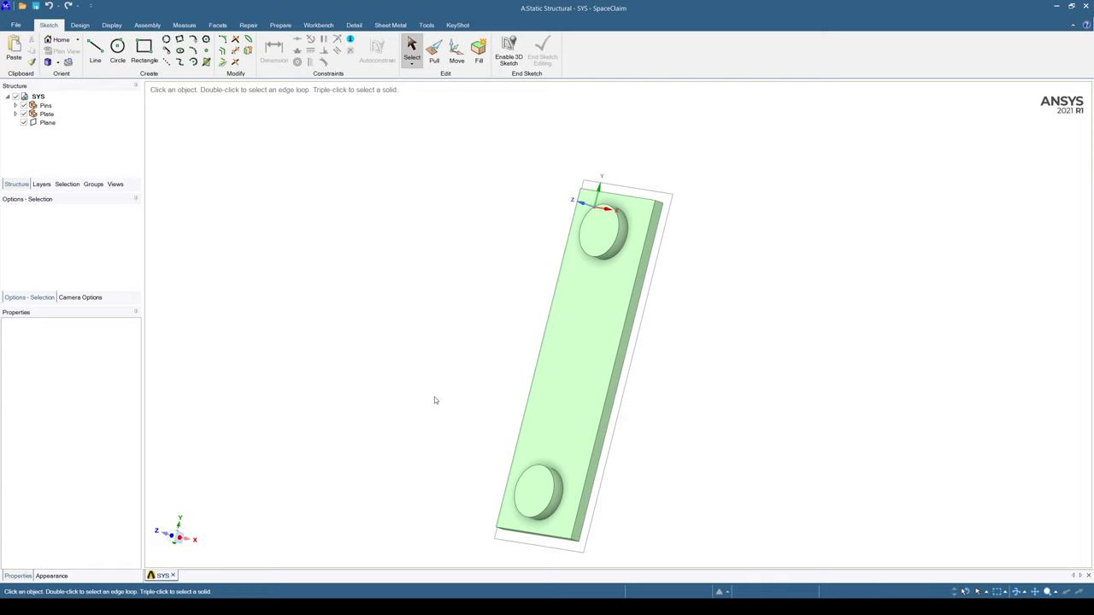
mouse_move(434, 398)
middle_mouse_down()
mouse_move(491, 351)
mouse_move(336, 91)
middle_mouse_up()
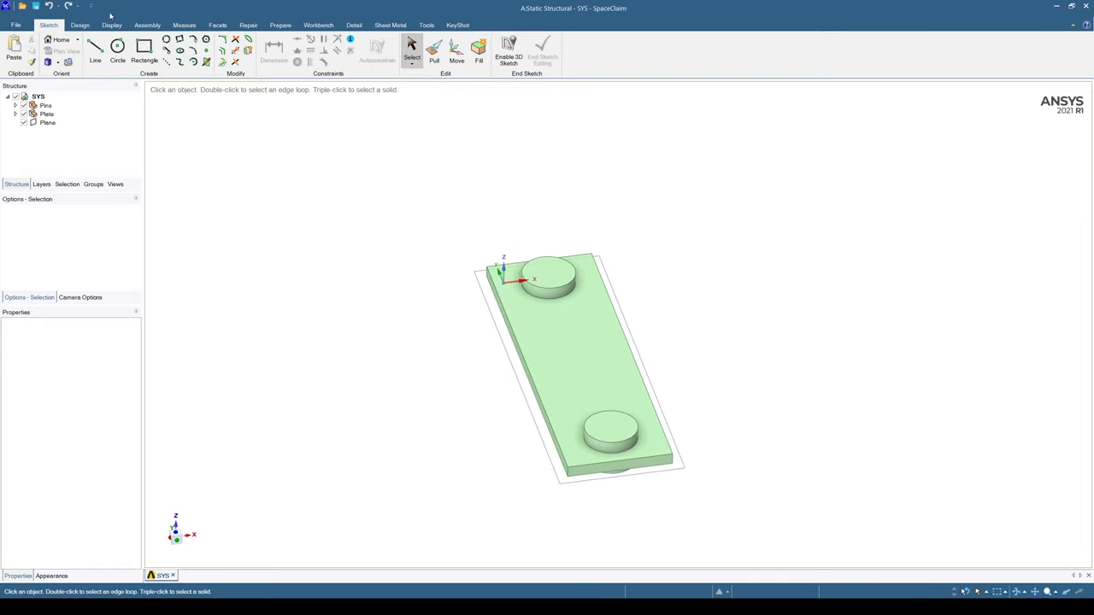
left_click(79, 25)
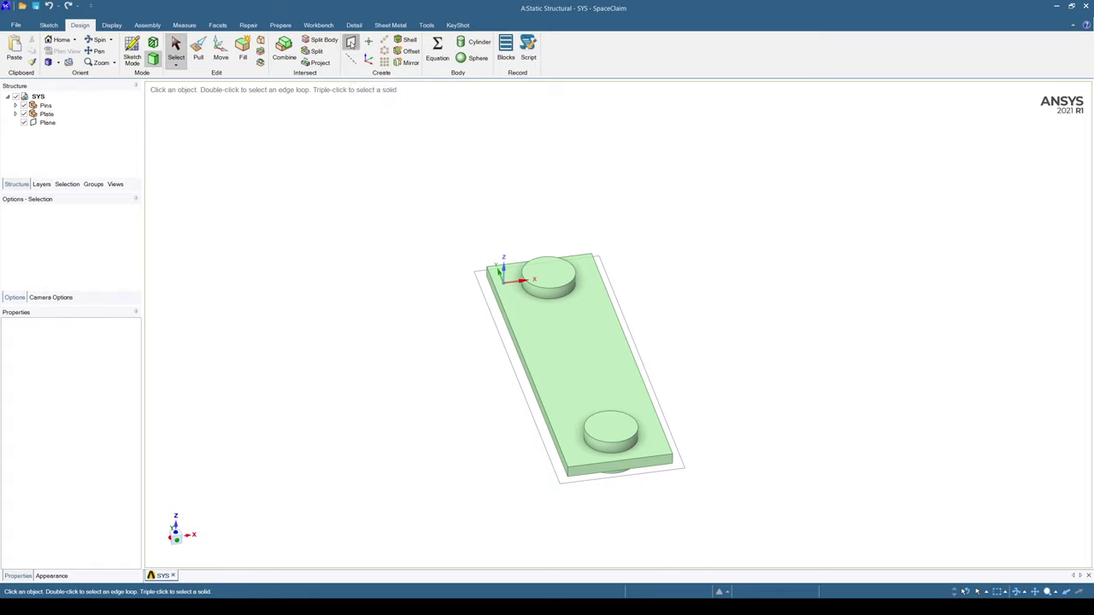
left_click(351, 41)
left_click(657, 466)
middle_click_drag(757, 198, 789, 330)
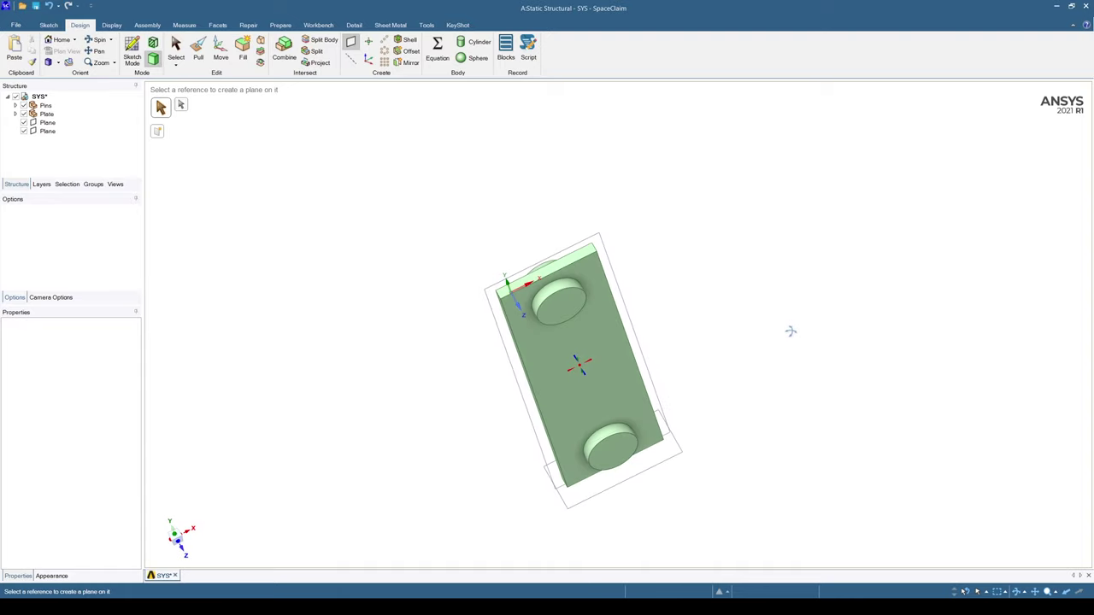
left_click(579, 256)
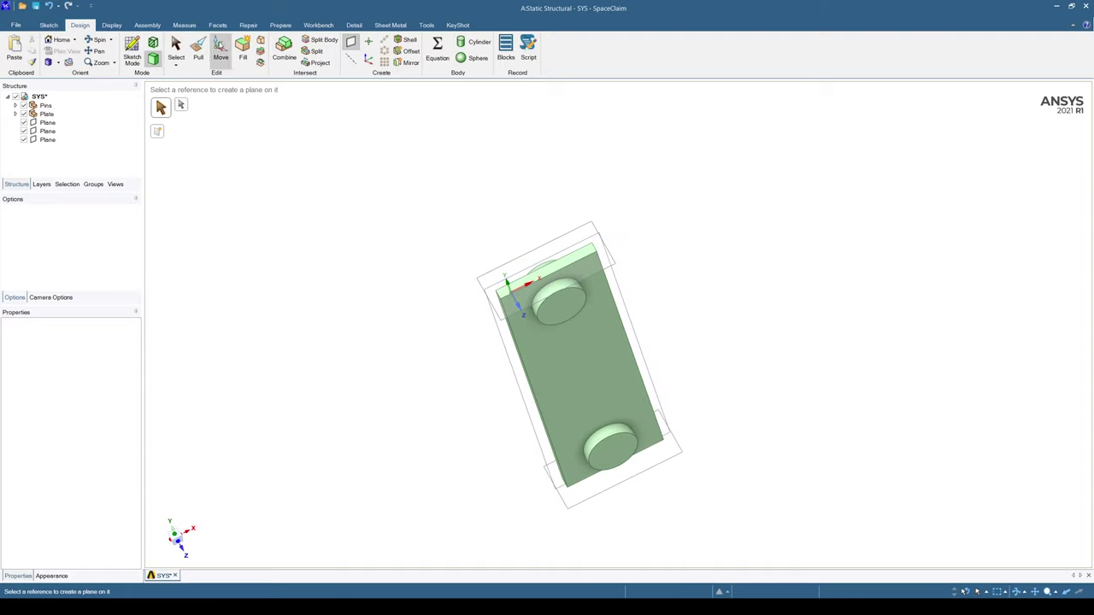
Step: Move the plane at the plate's upper end 76 mm inward, toward the centre of the upper pin
left_click(220, 47)
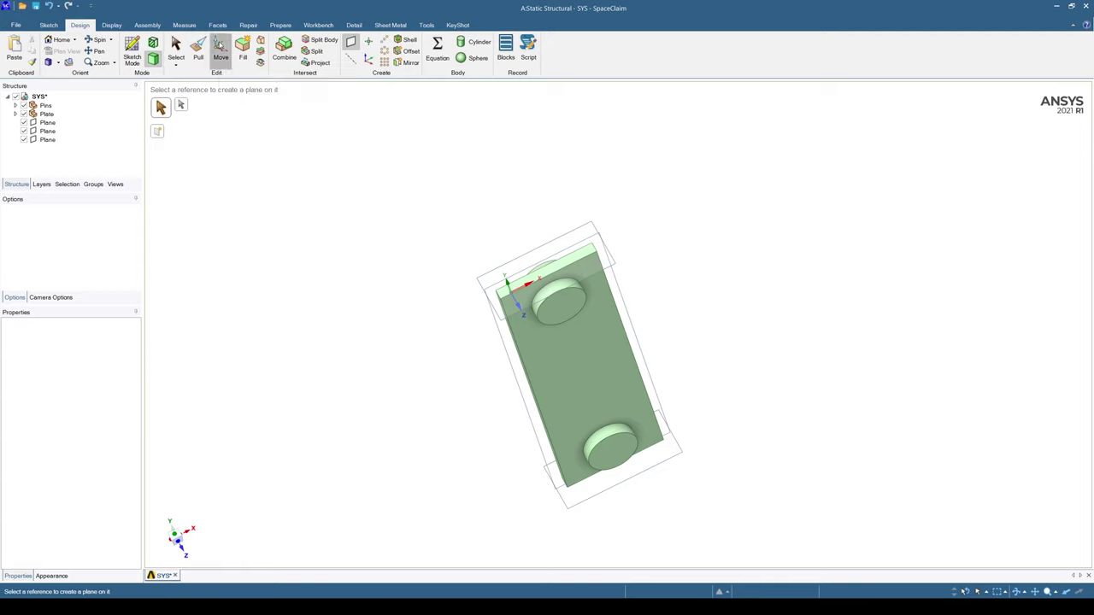
left_click(597, 226)
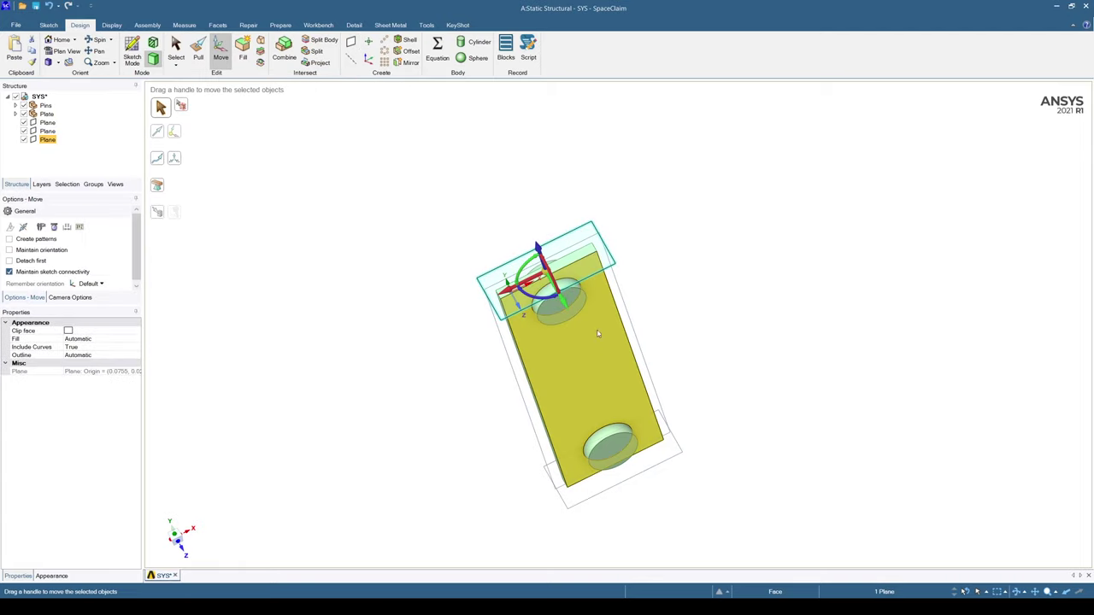
middle_click_drag(589, 342, 557, 279)
middle_click_drag(504, 205, 503, 182)
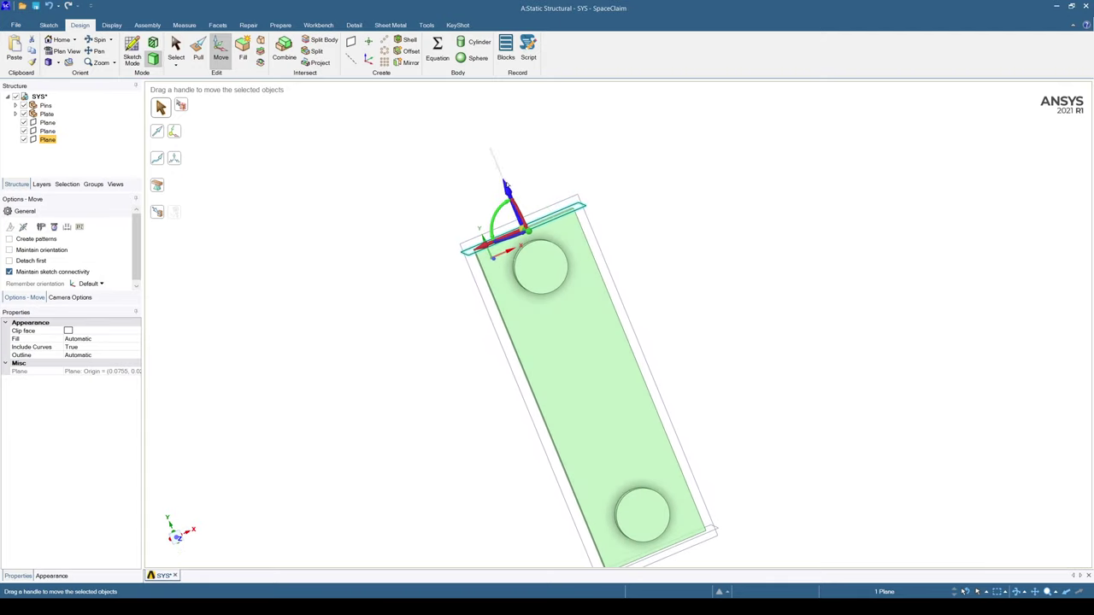
left_click_drag(521, 213, 532, 246)
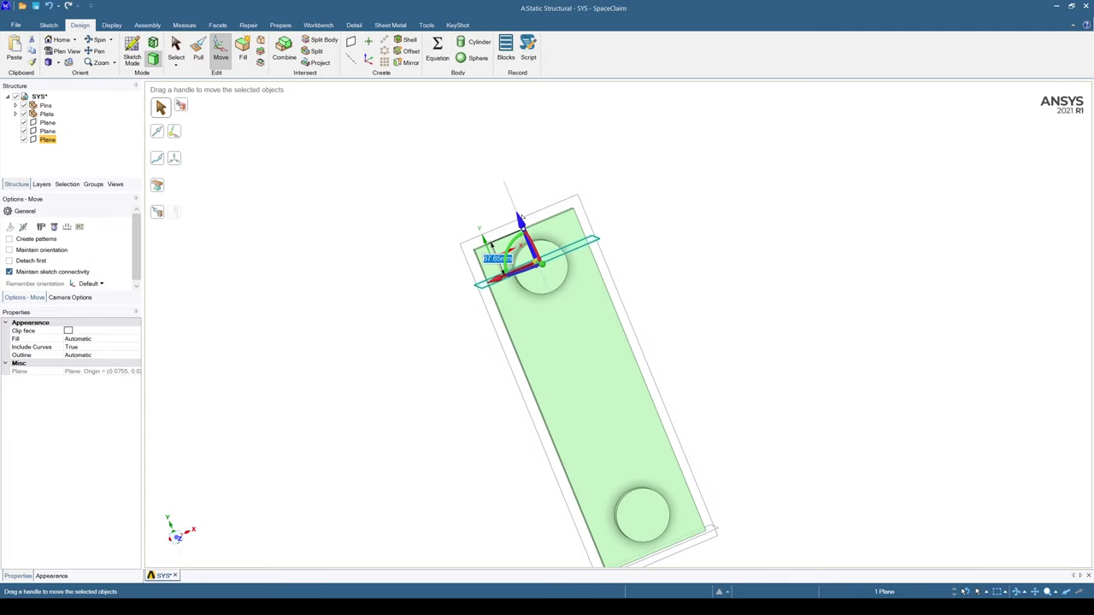
type("76")
key("Return")
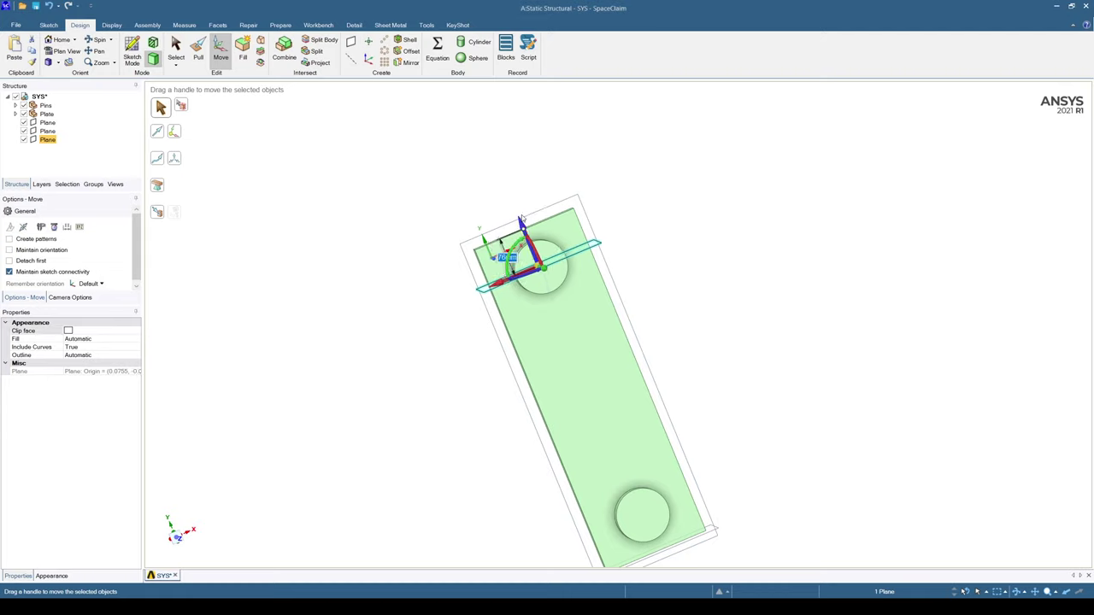
Step: Move the plane at the plate's lower end 76 mm inward, toward the centre of the lower pin
middle_click_drag(767, 327, 730, 442)
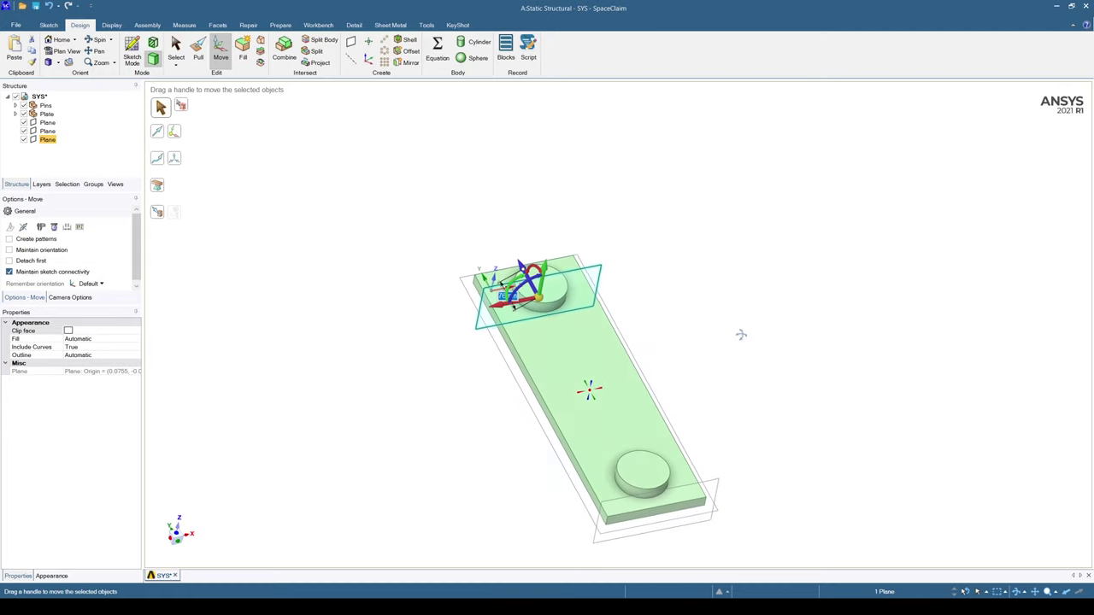
left_click(719, 483)
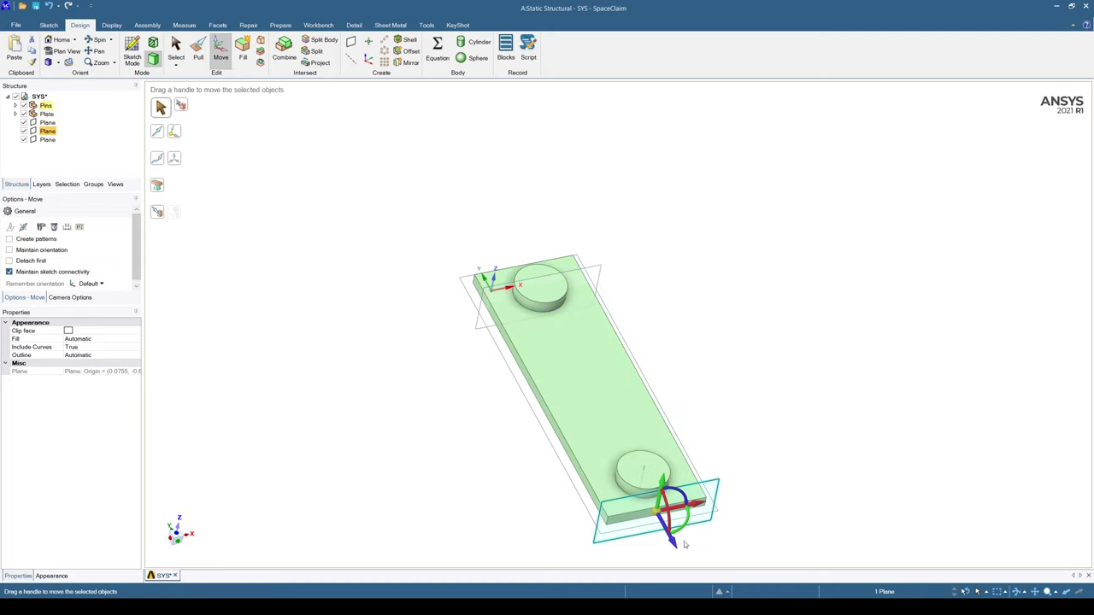
left_click_drag(680, 550, 653, 526)
type("76")
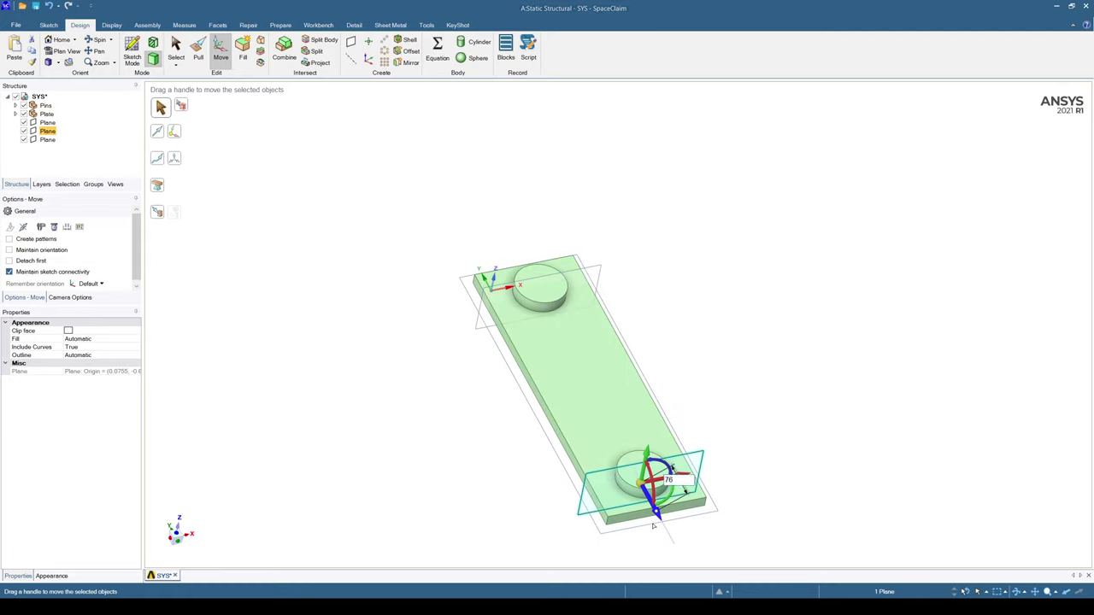
key("Return")
middle_click_drag(398, 196, 387, 334)
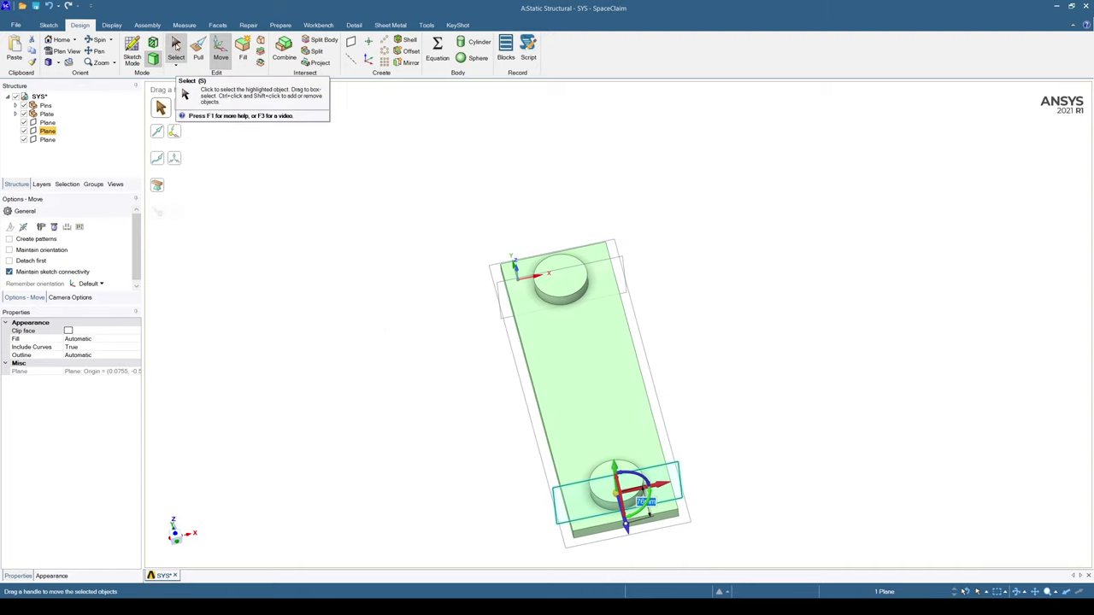
left_click(176, 44)
left_click(350, 260)
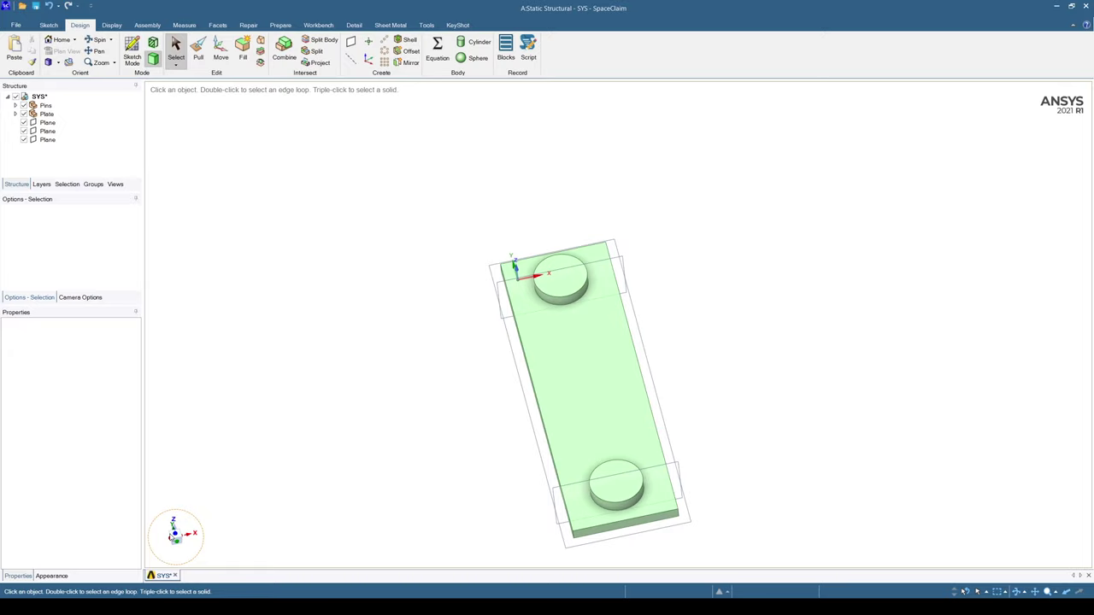
Step: View the plate face-on along Z and set the annotation font to Tahoma, size 40
left_click(174, 532)
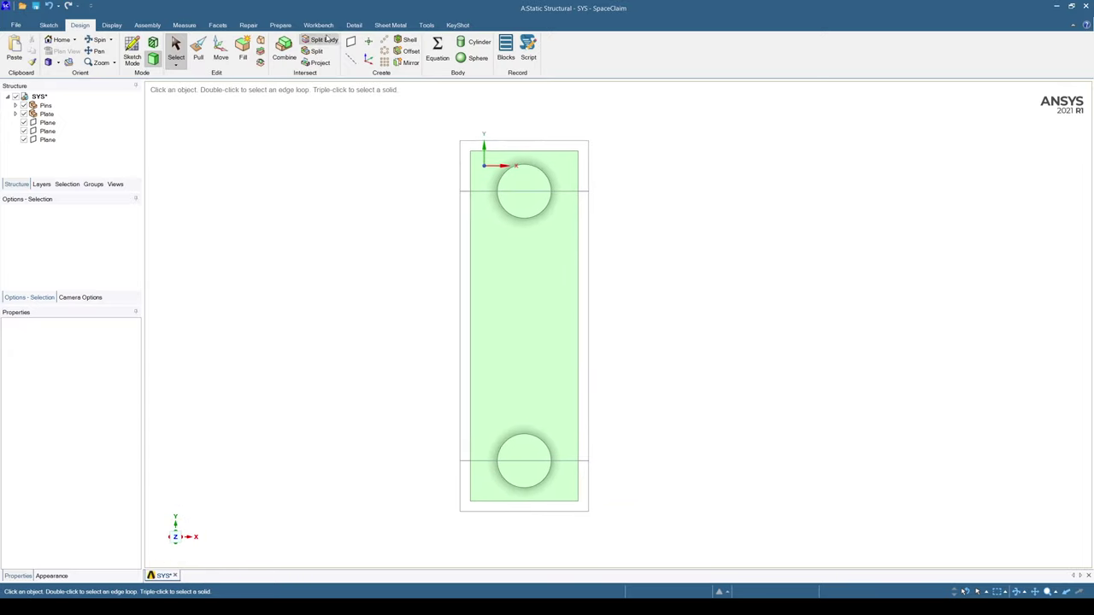
left_click(352, 26)
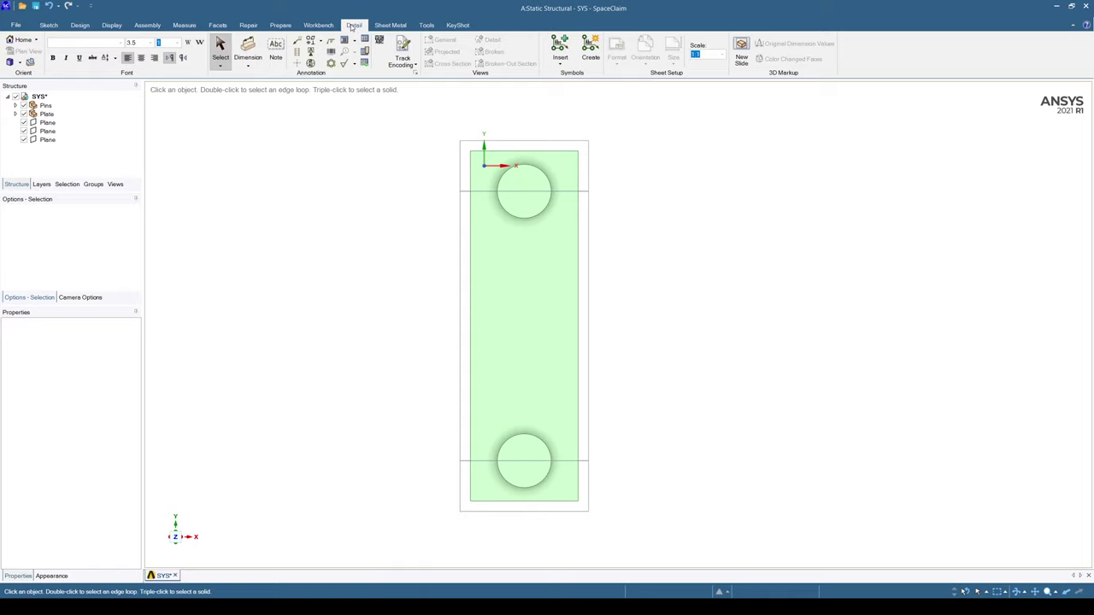
left_click(88, 43)
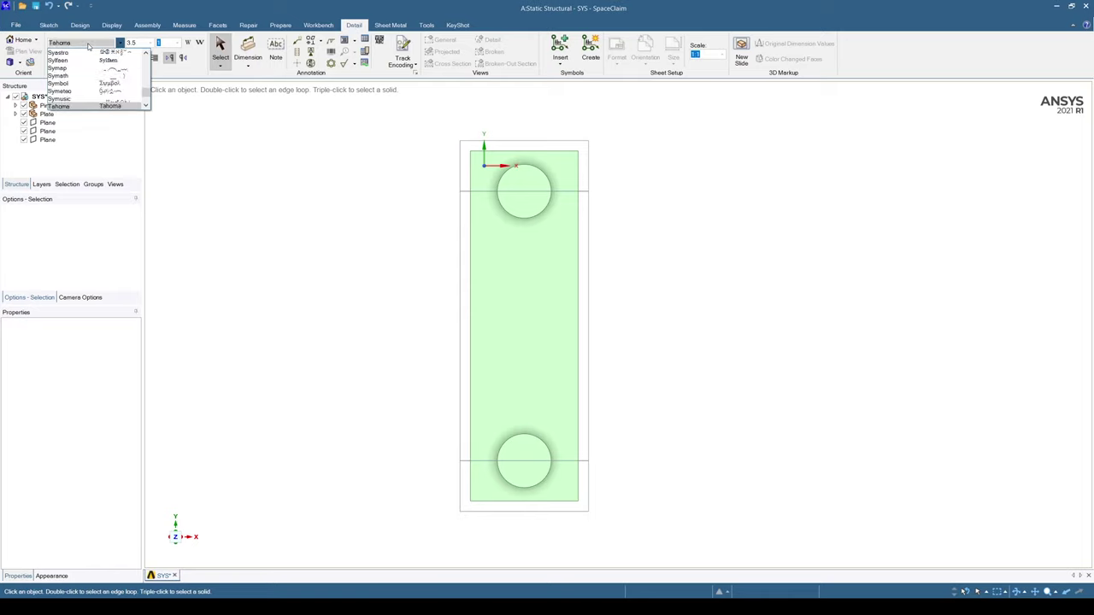
left_click(85, 105)
left_click(133, 43)
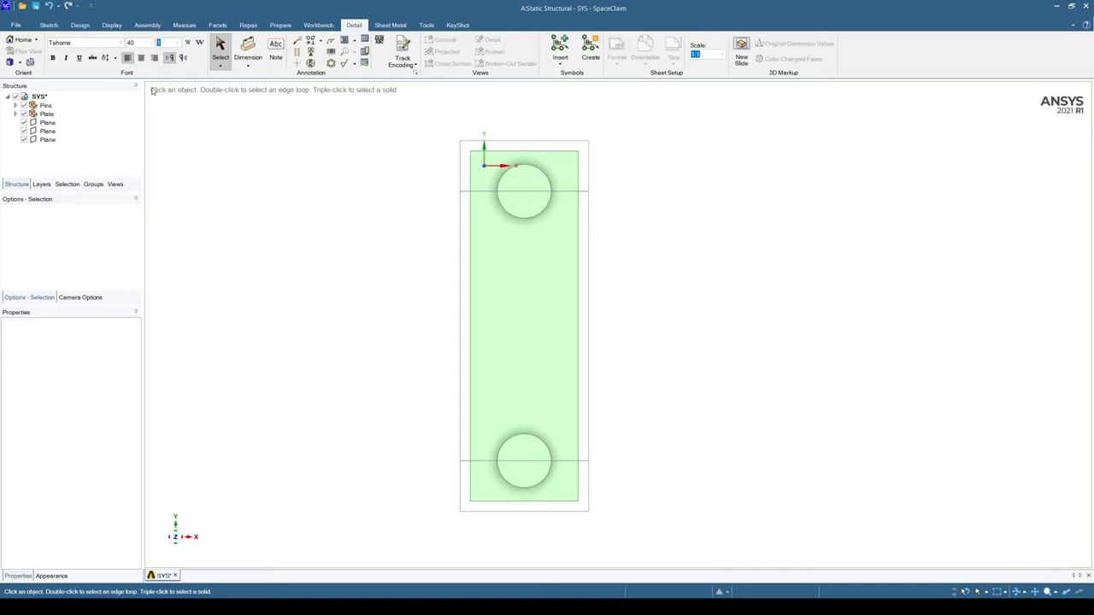
left_click(139, 42)
key("Return")
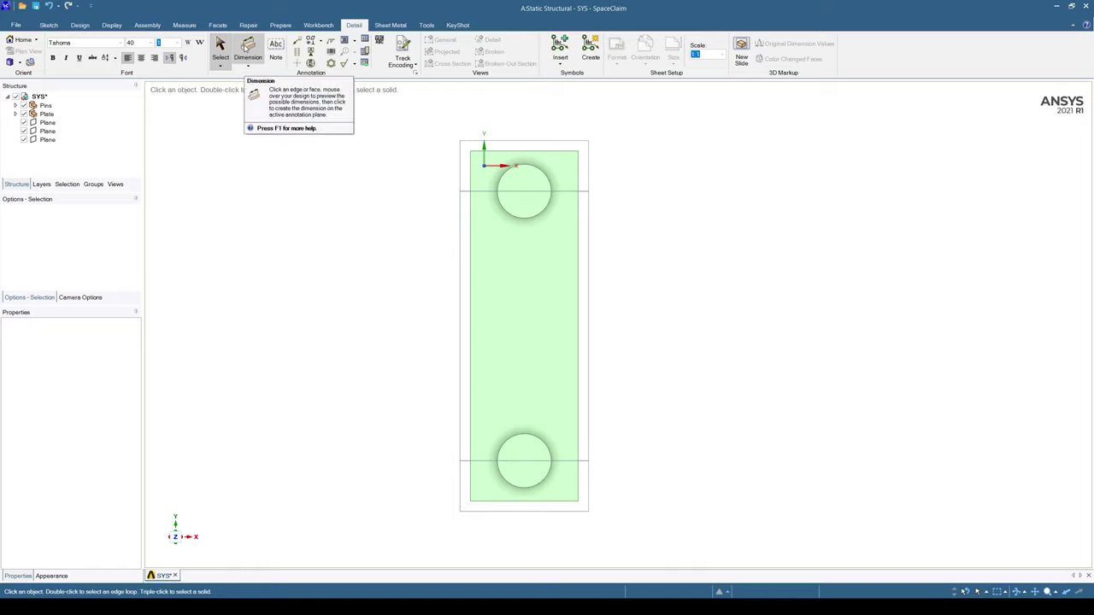
Step: Start dimensioning on the plane parallel to the plate's face and dimension from the plate's lower end face to the lower pin's plane
left_click(590, 287)
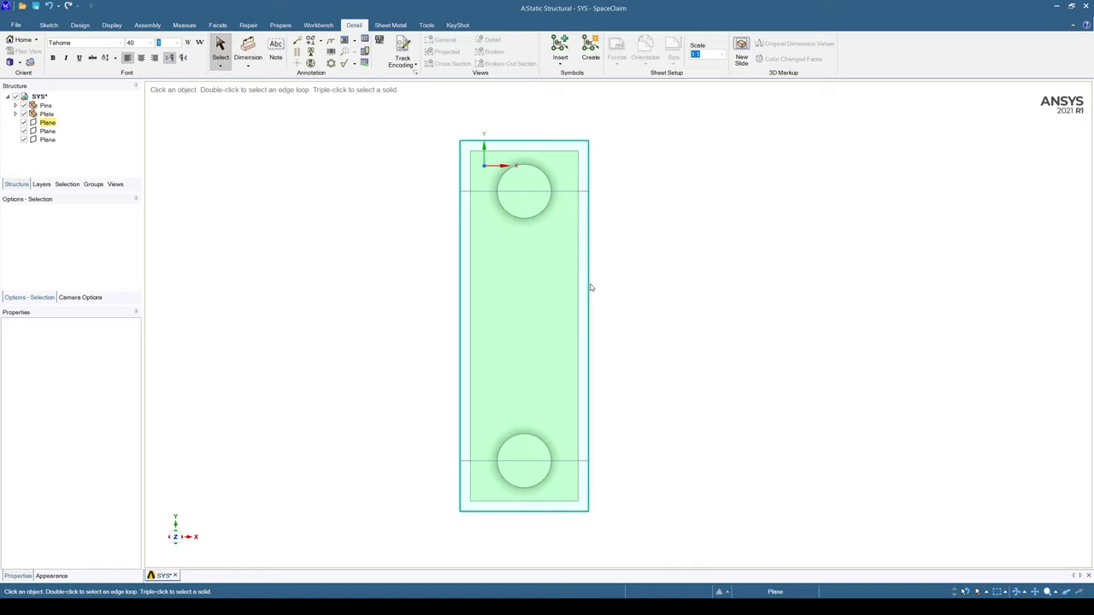
left_click(589, 288)
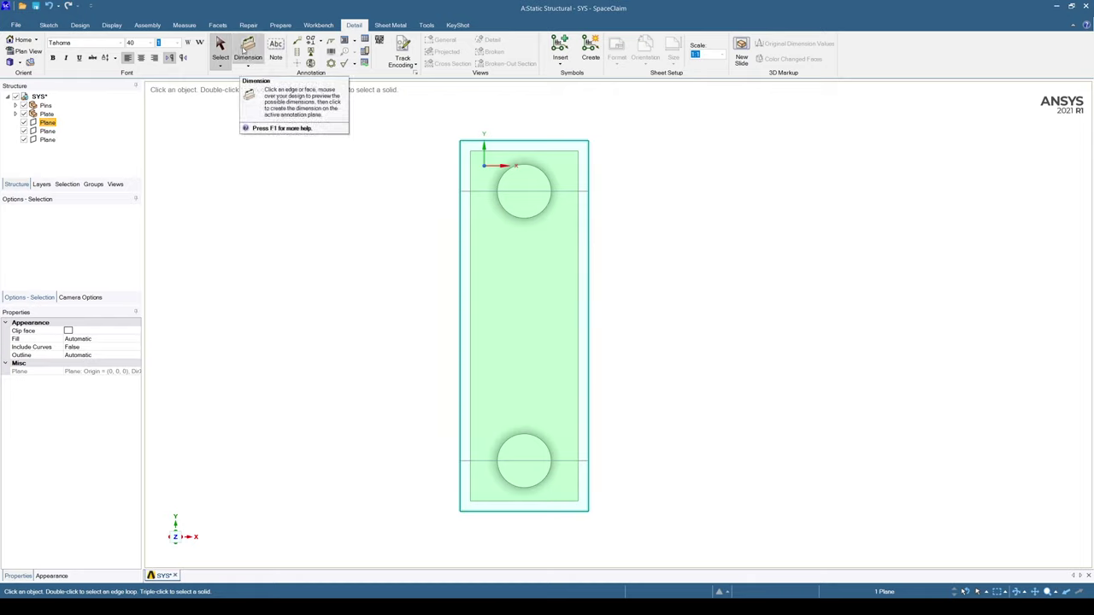
left_click(244, 49)
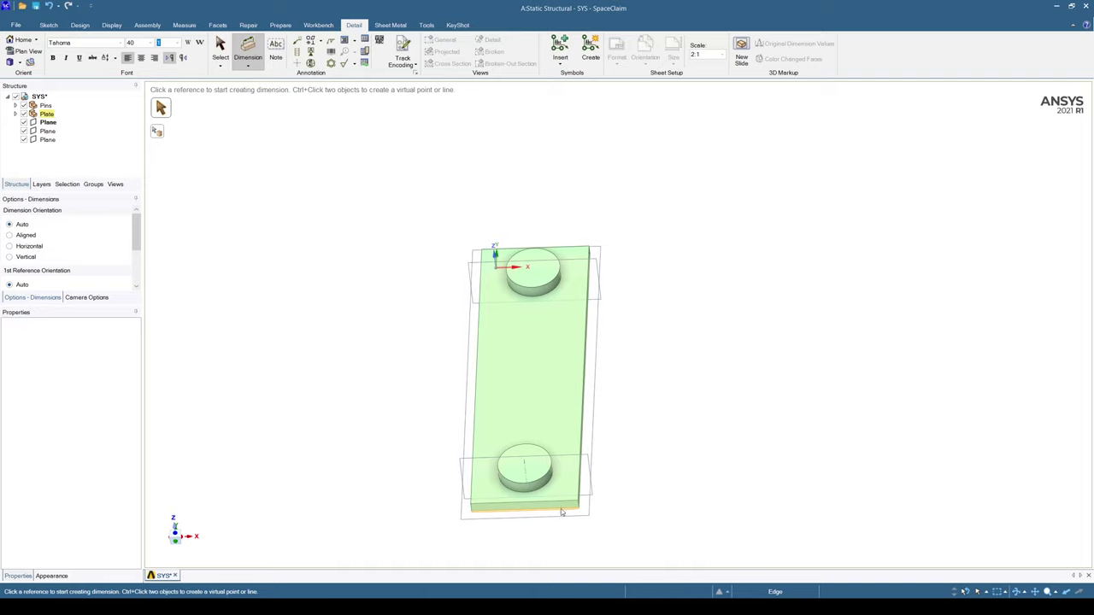
left_click(585, 463)
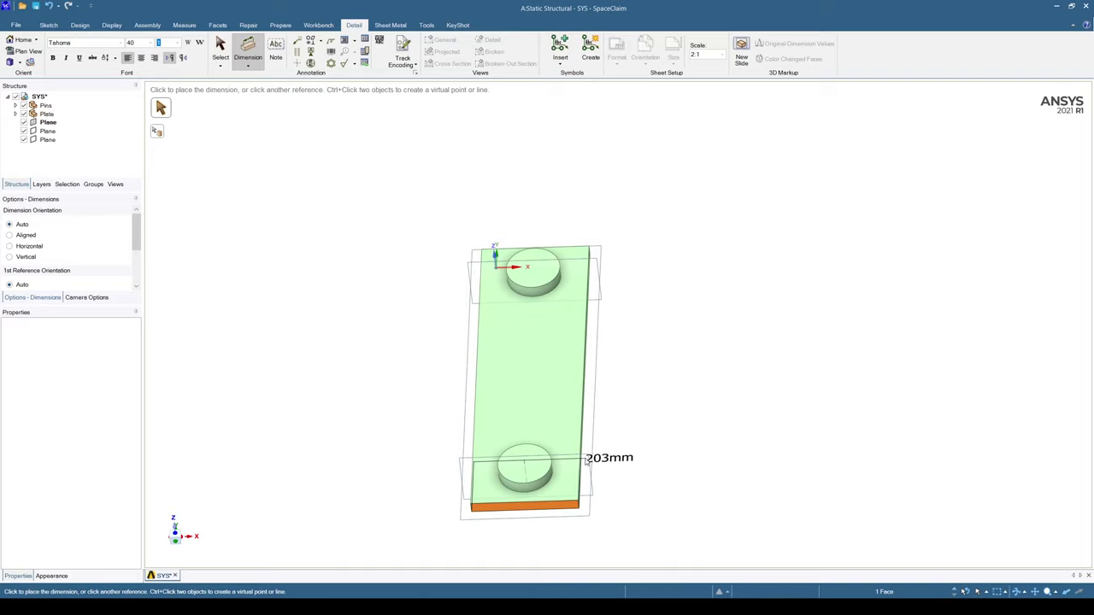
left_click(473, 461)
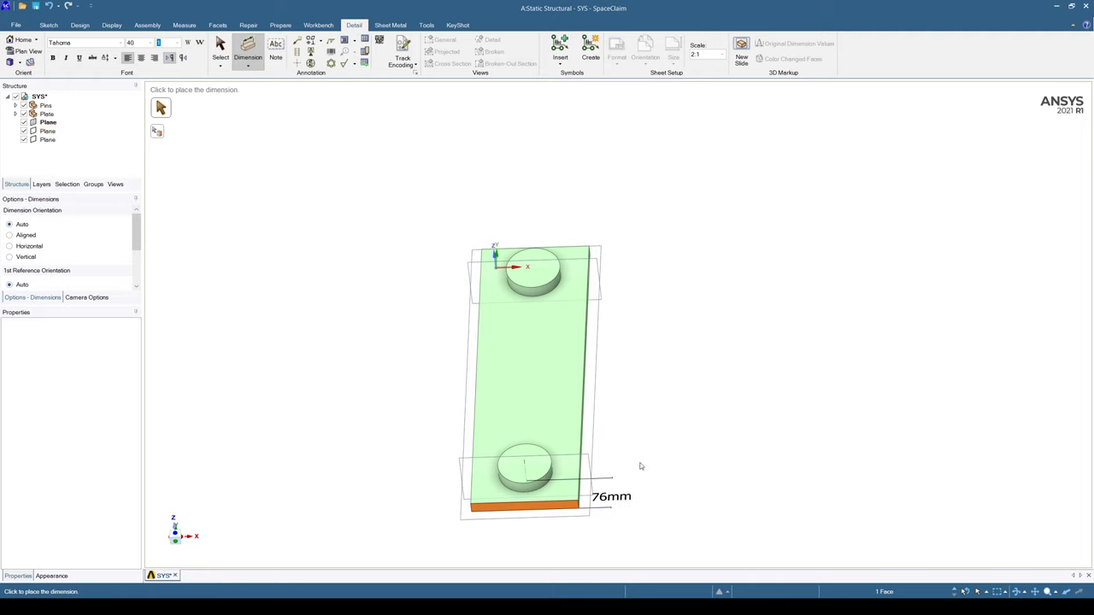
left_click(640, 466)
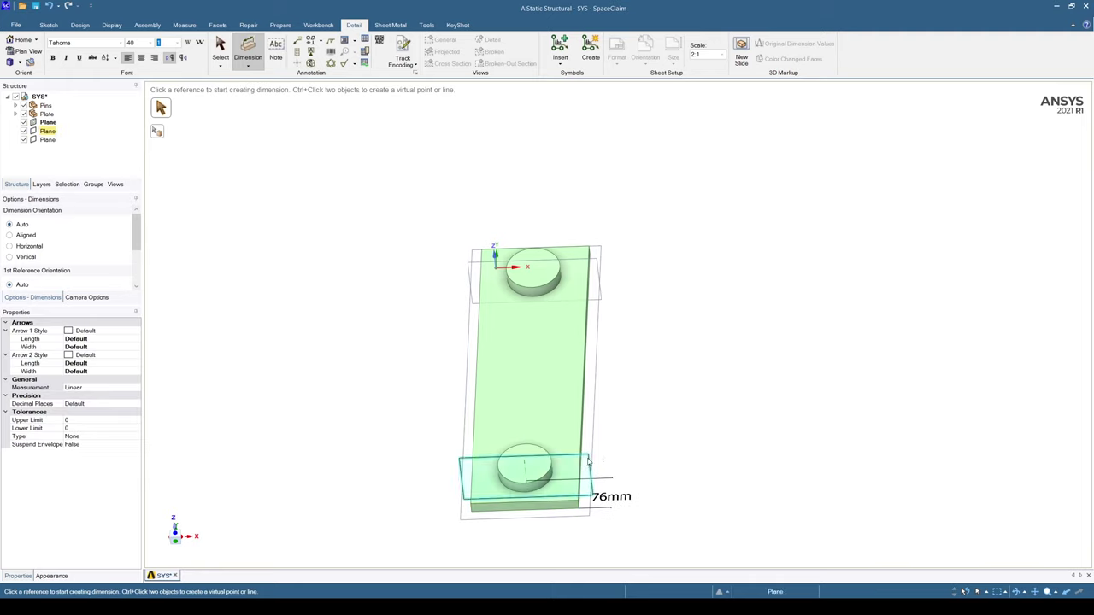
Step: Dimension the distance between the planes through the lower and upper pins, placing it beside the plate's long edge
left_click(587, 461)
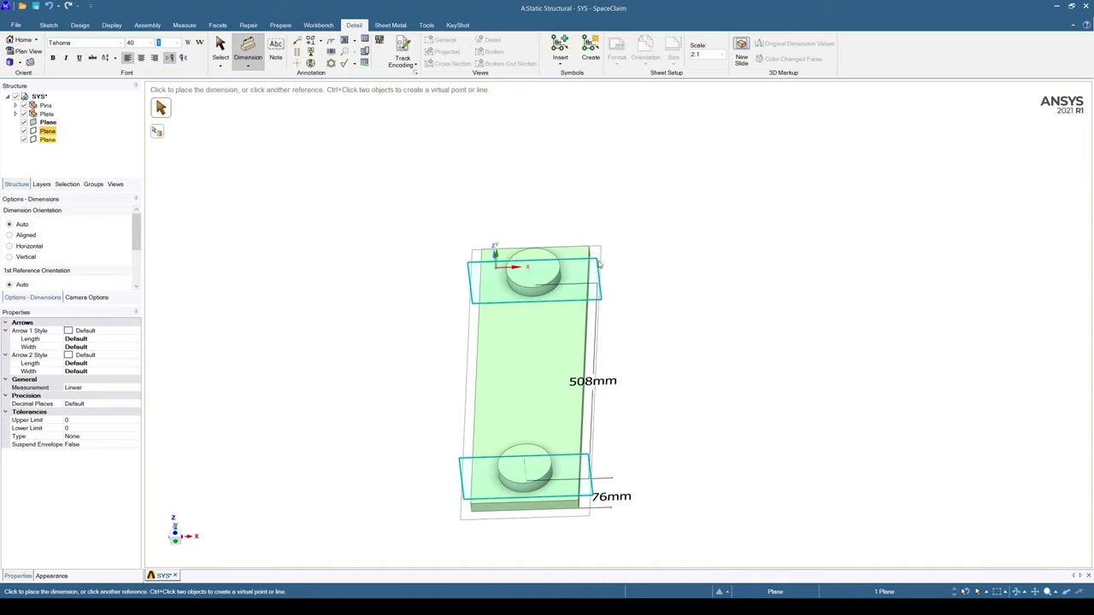
left_click(592, 376)
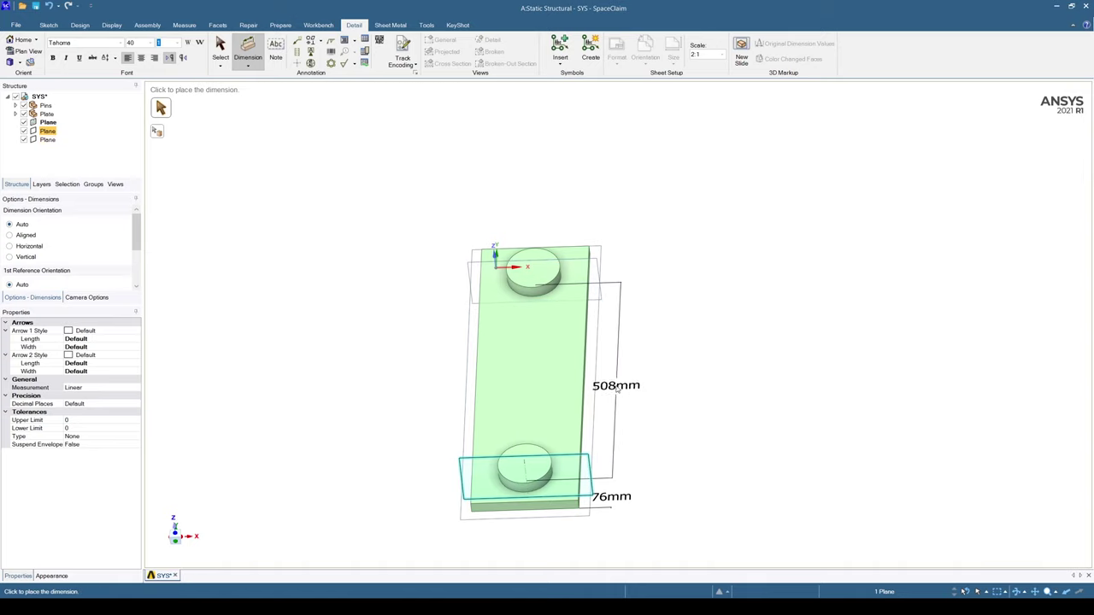
left_click(616, 389)
Step: Dimension from the upper pin's plane to the plate's upper end face, placing it beside the plate
left_click(597, 270)
middle_click_drag(598, 272, 592, 294)
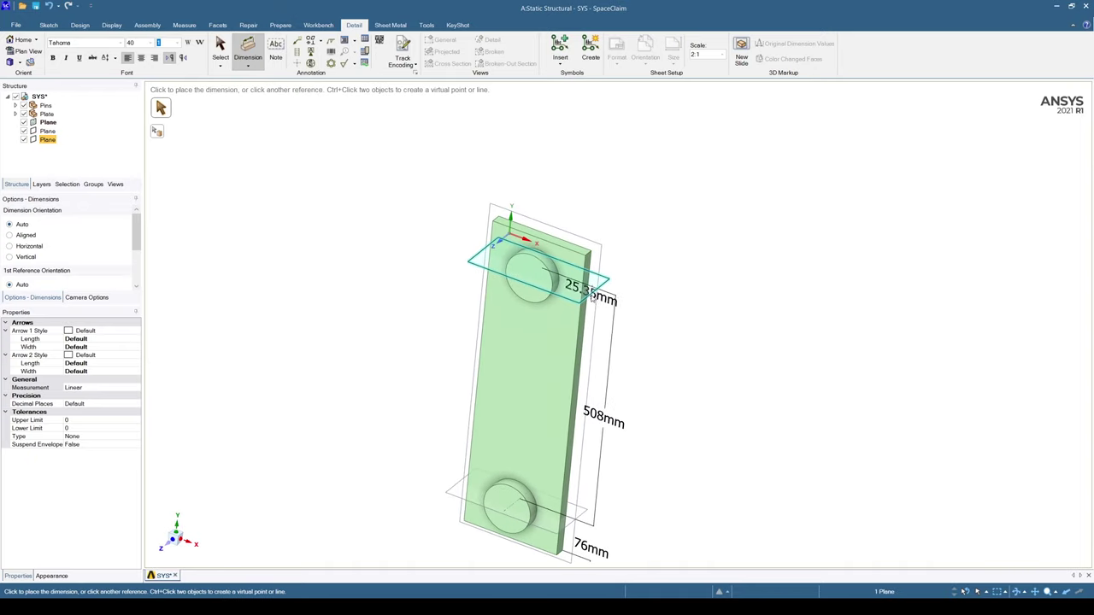
left_click(567, 251)
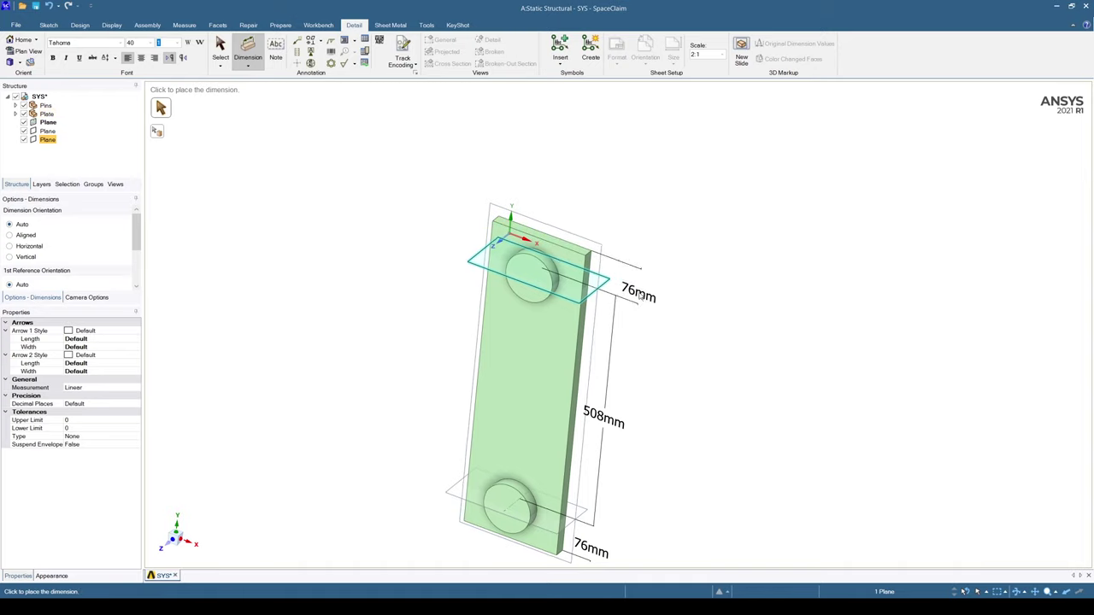
left_click(619, 289)
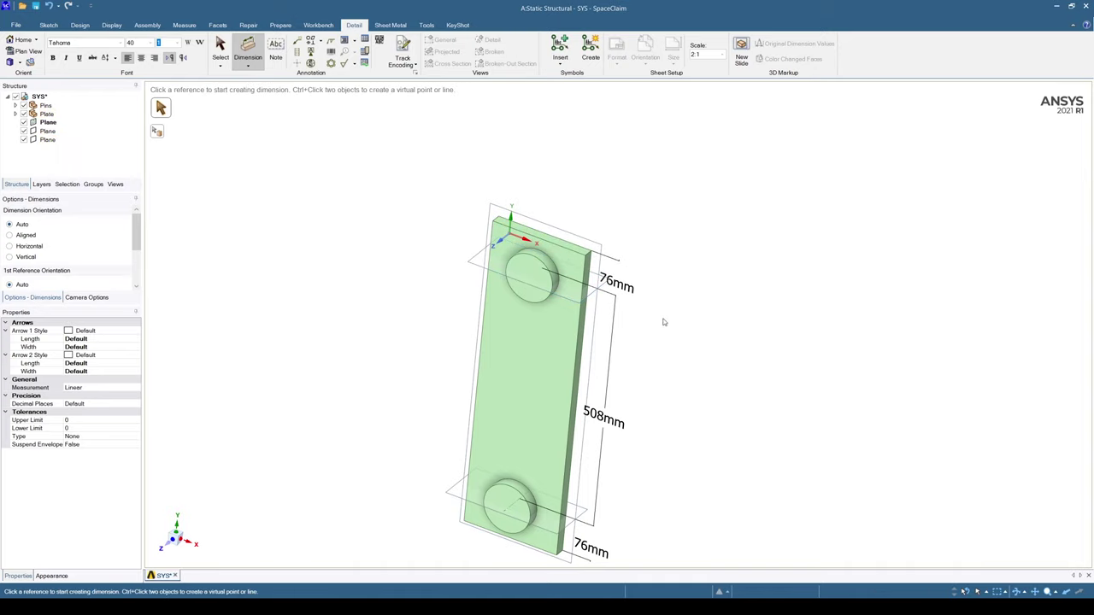
Step: Dimension the plate's width between its two long side faces, placing it beyond the upper end
left_click(581, 339)
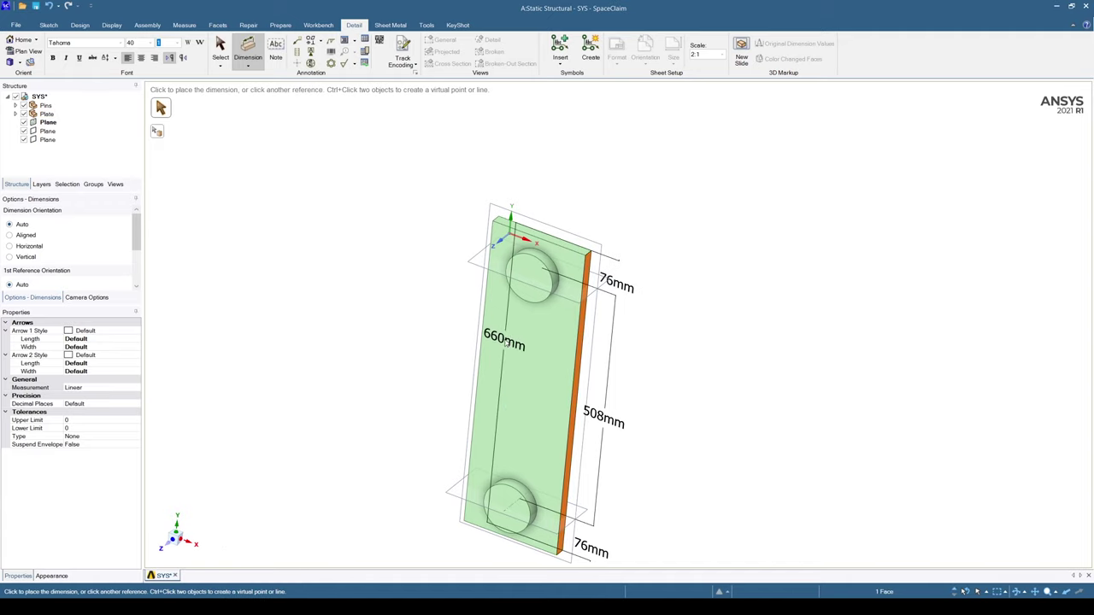
middle_click_drag(581, 339, 559, 273)
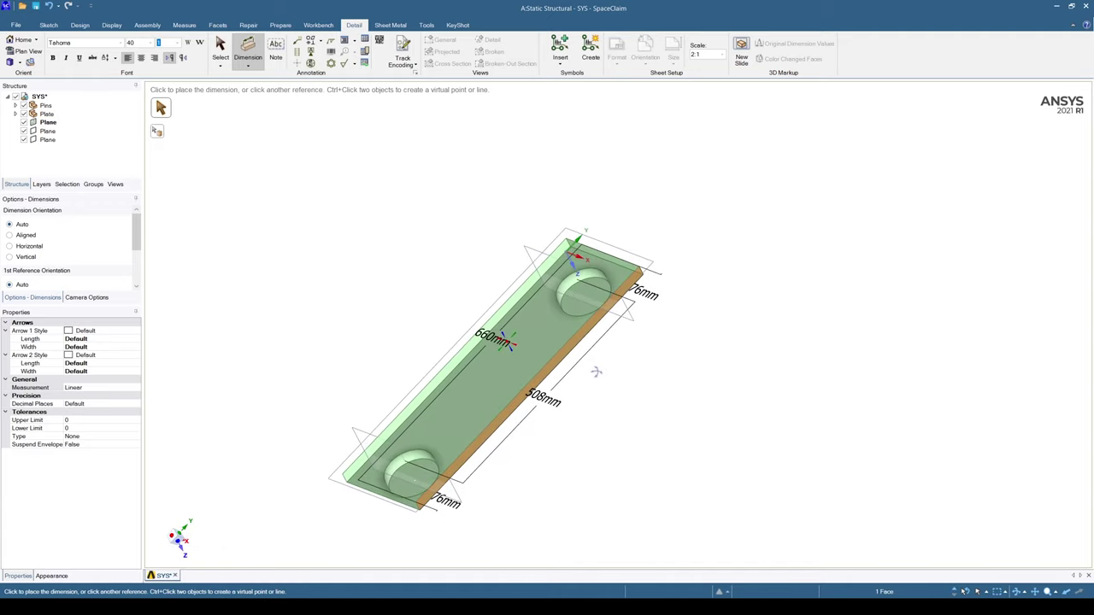
left_click(555, 255)
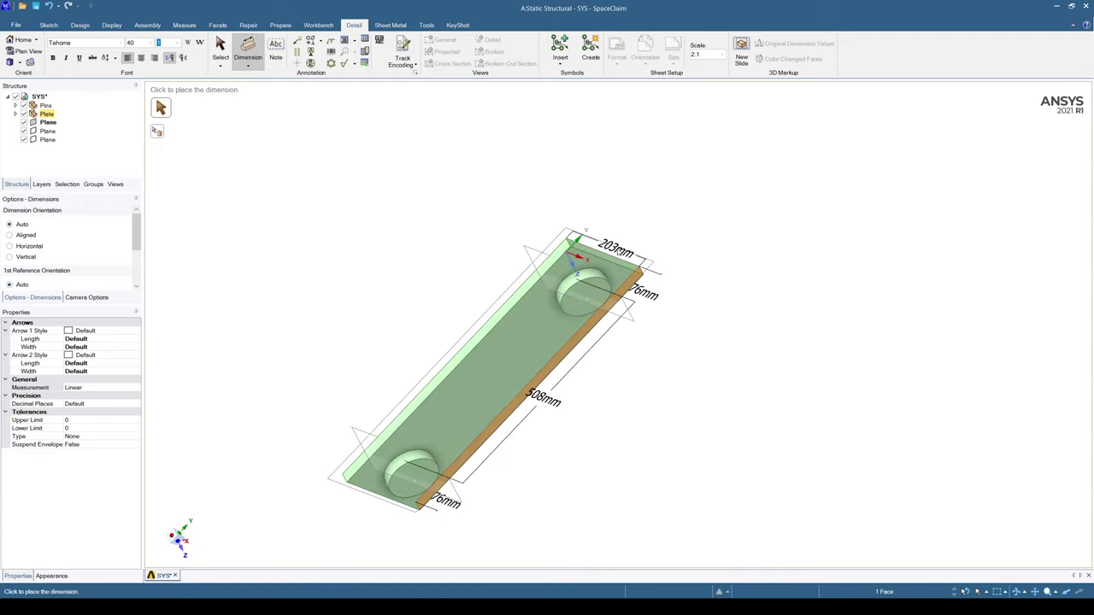
left_click(630, 238)
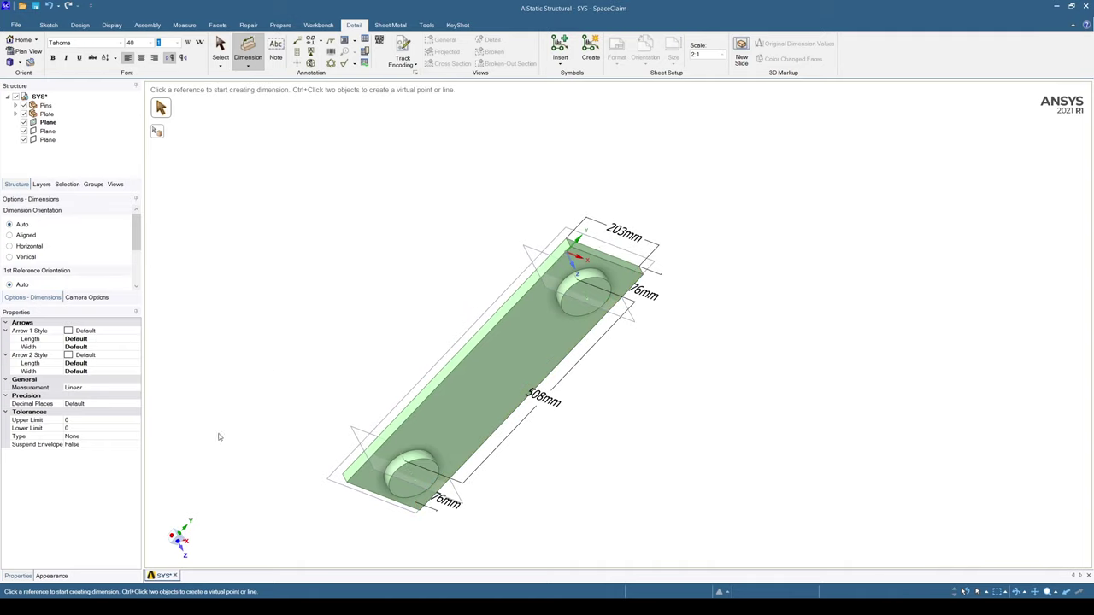
left_click(182, 553)
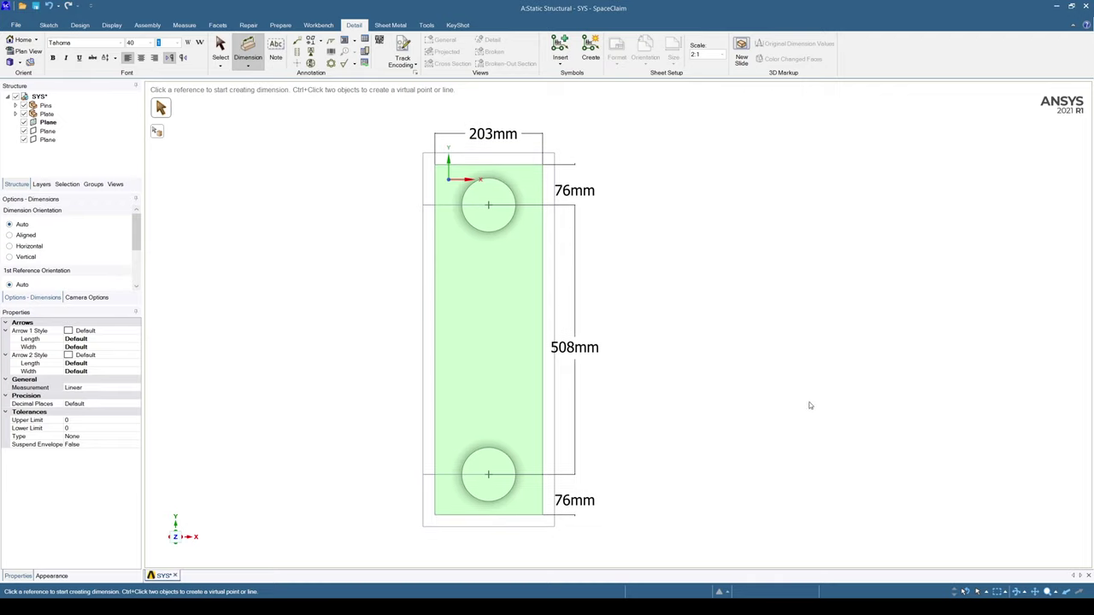
Step: Add diameter dimensions to the lower and upper pins, placing both on the side opposite the spacing dimensions
left_click(506, 499)
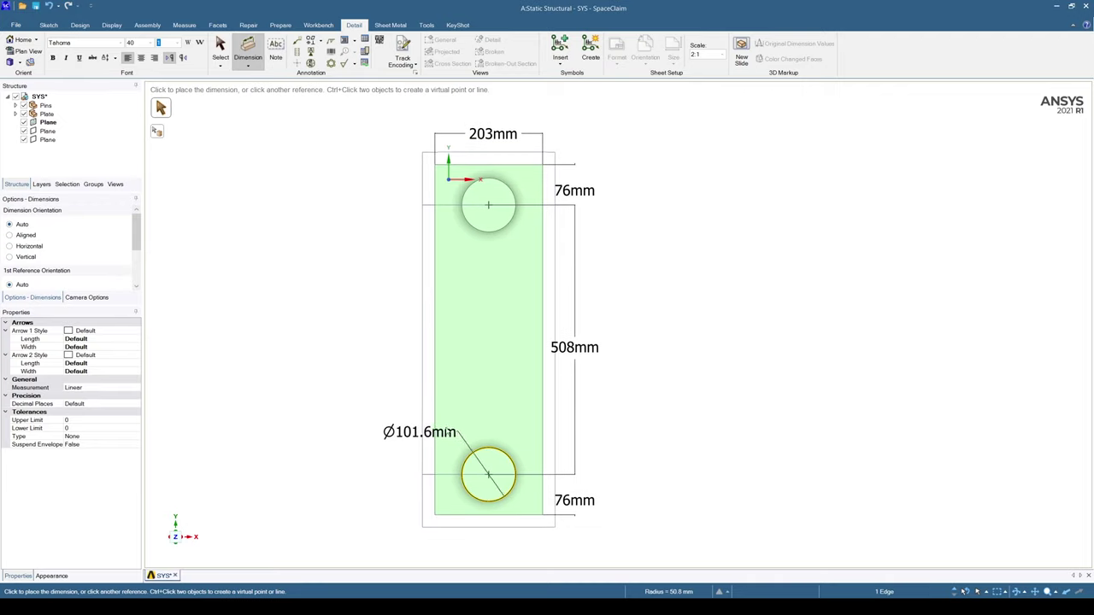
left_click(393, 432)
left_click(511, 226)
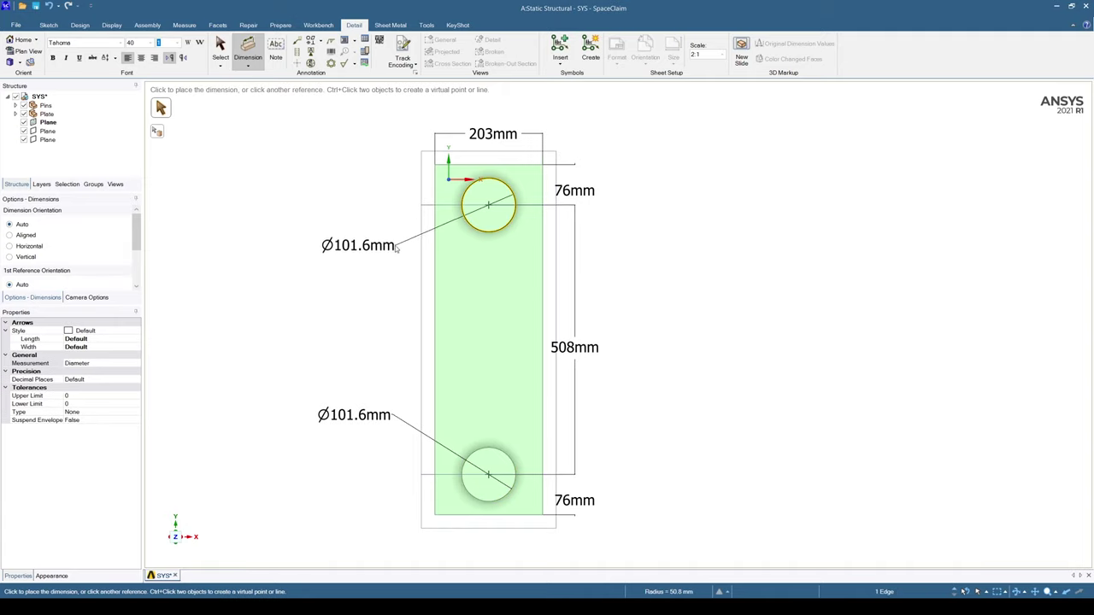
left_click(386, 270)
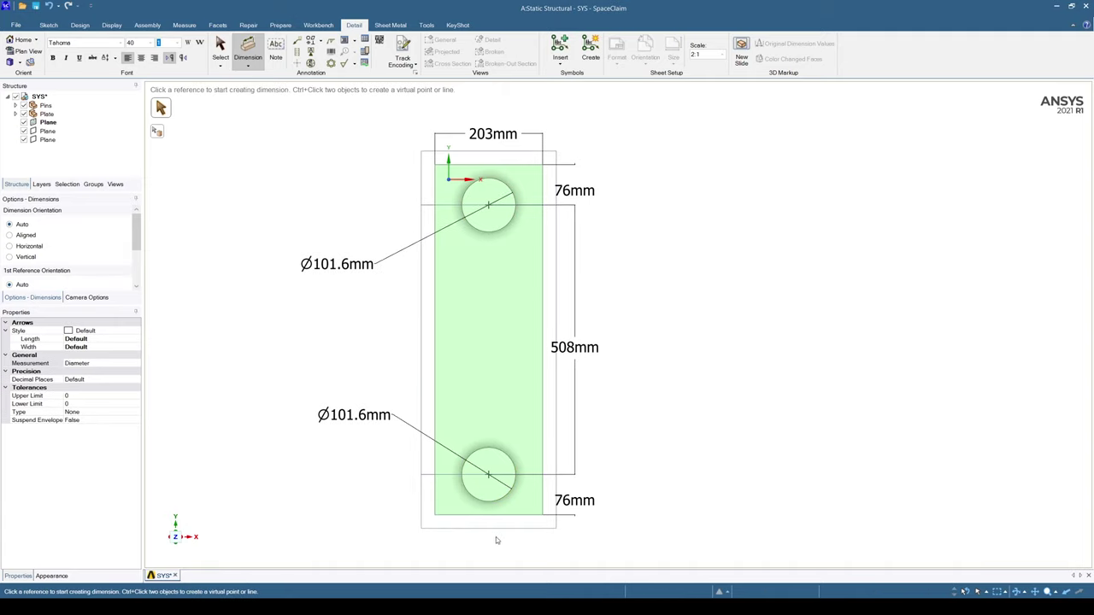
Step: Dimension the plate's overall length between its two end faces, outside the pin-spacing dimension, and view the plate face-on along Z
key("h")
left_click(523, 519)
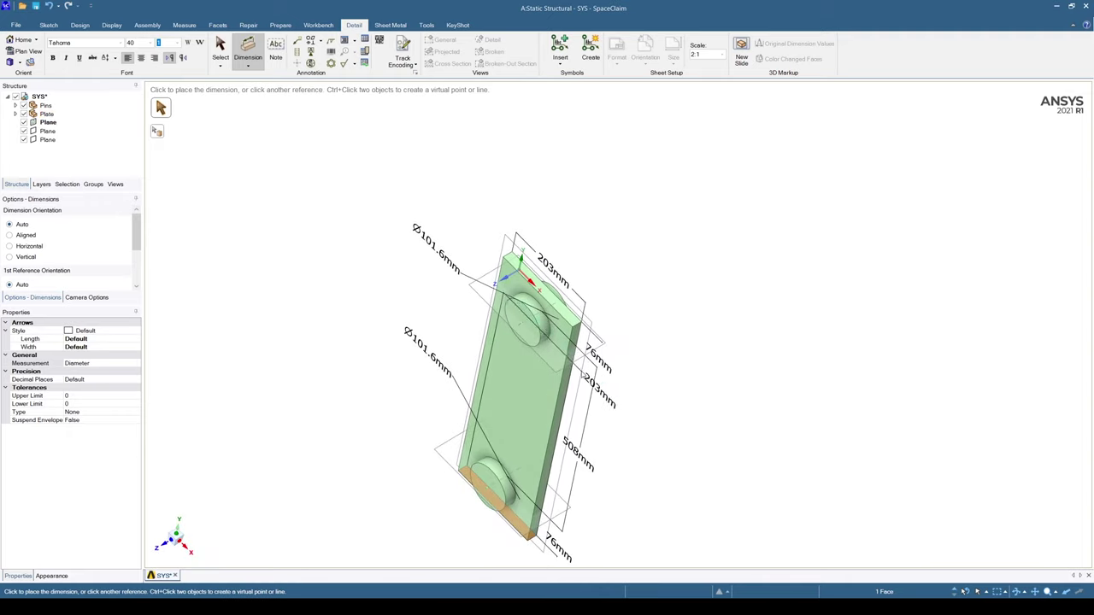
left_click(569, 322)
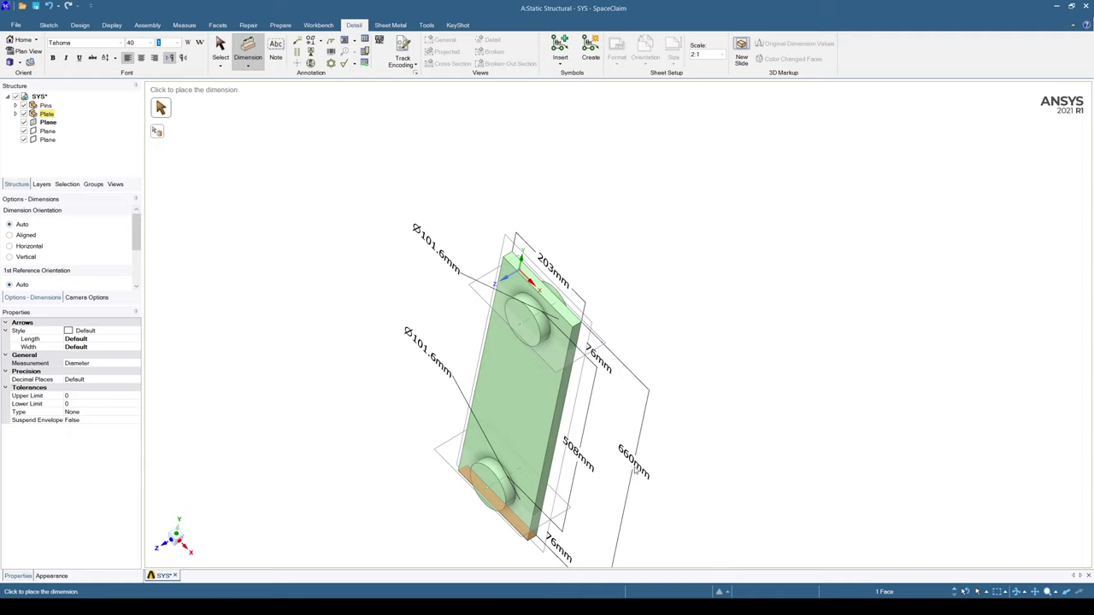
left_click(631, 500)
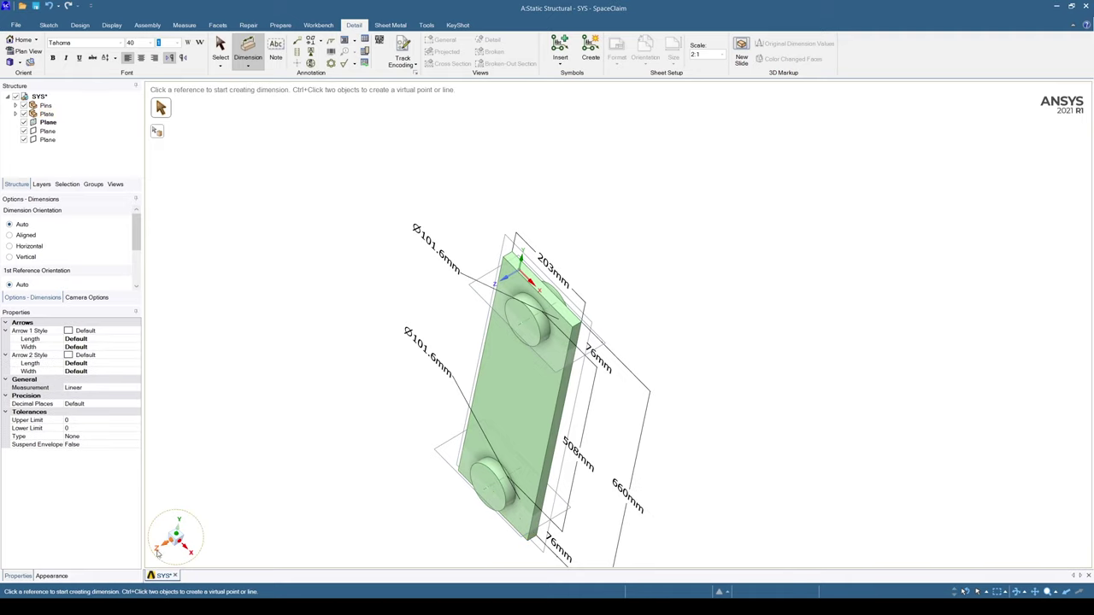
left_click(169, 547)
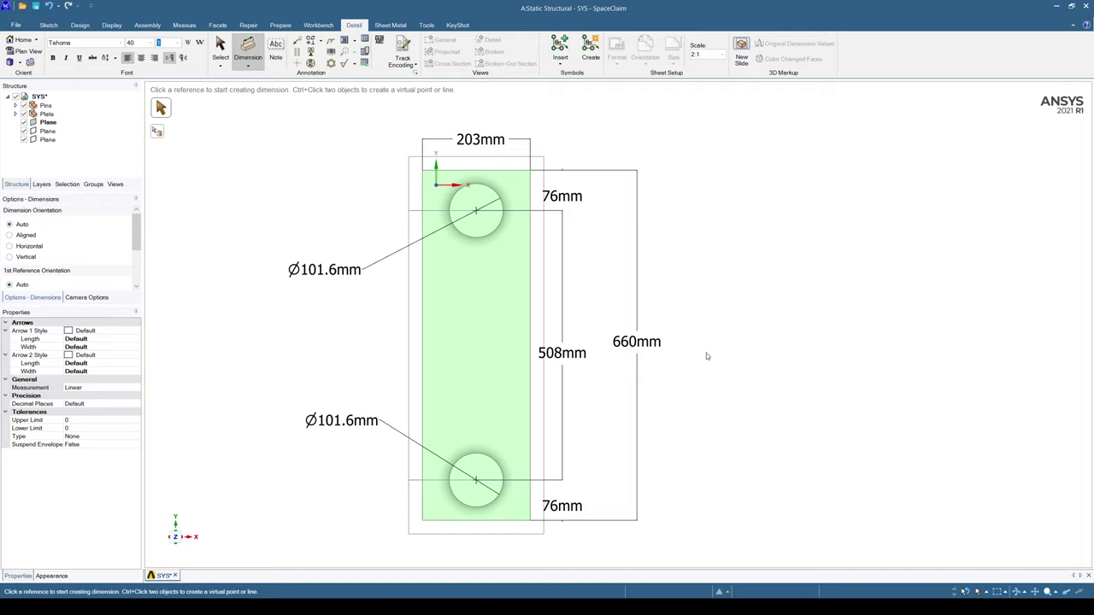
key("Escape")
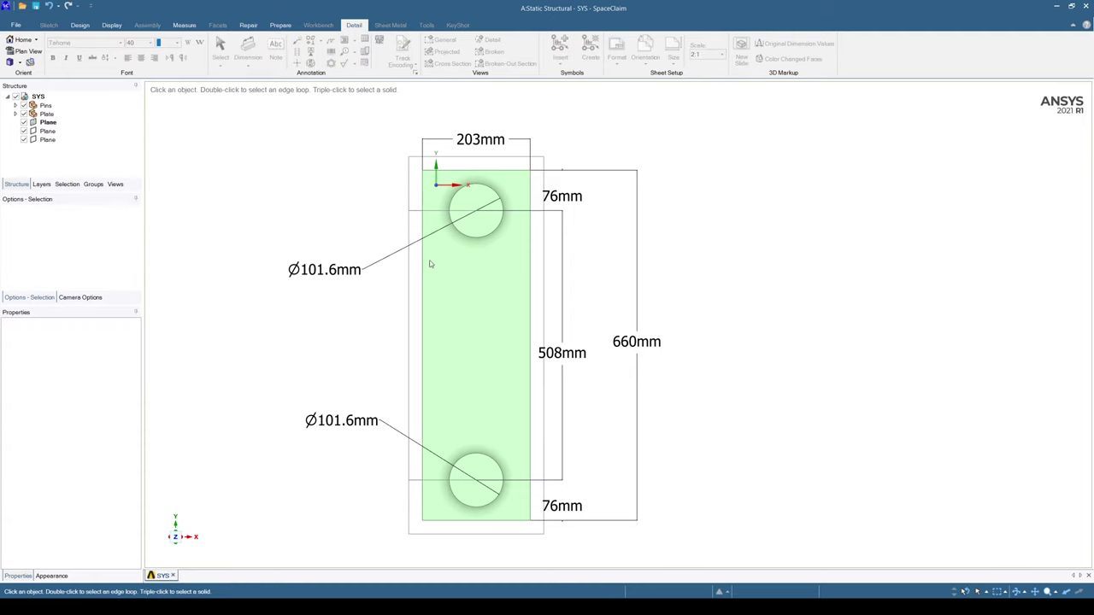
Step: Hide the annotation plane on the plate's face and the upper pin's plane, keeping only the lower pin's plane shown
left_click(453, 433)
middle_click_drag(453, 433, 519, 364)
key("Escape")
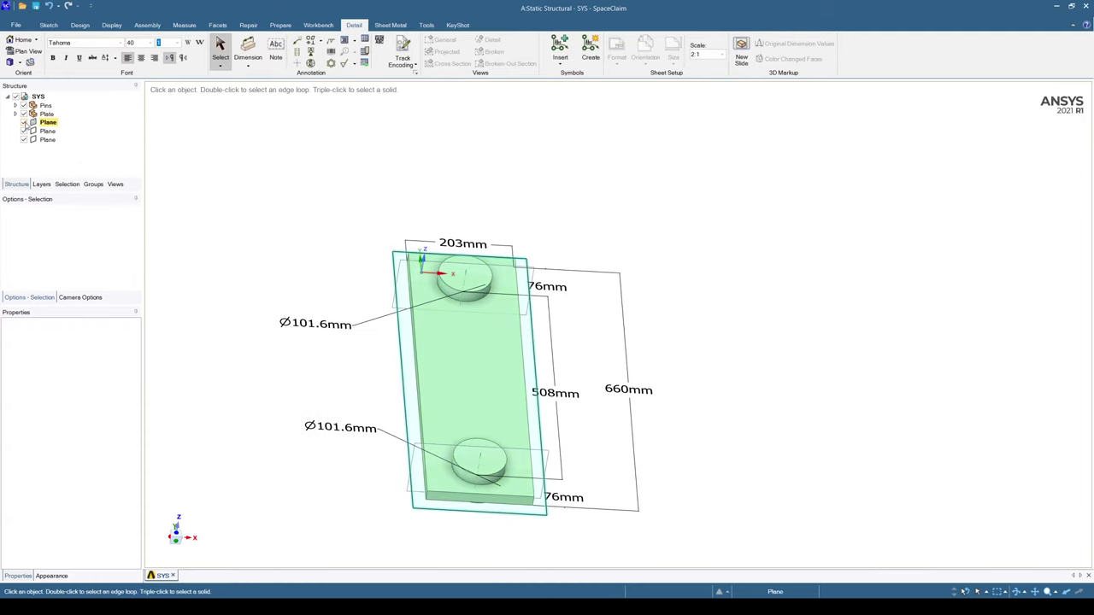
left_click(24, 122)
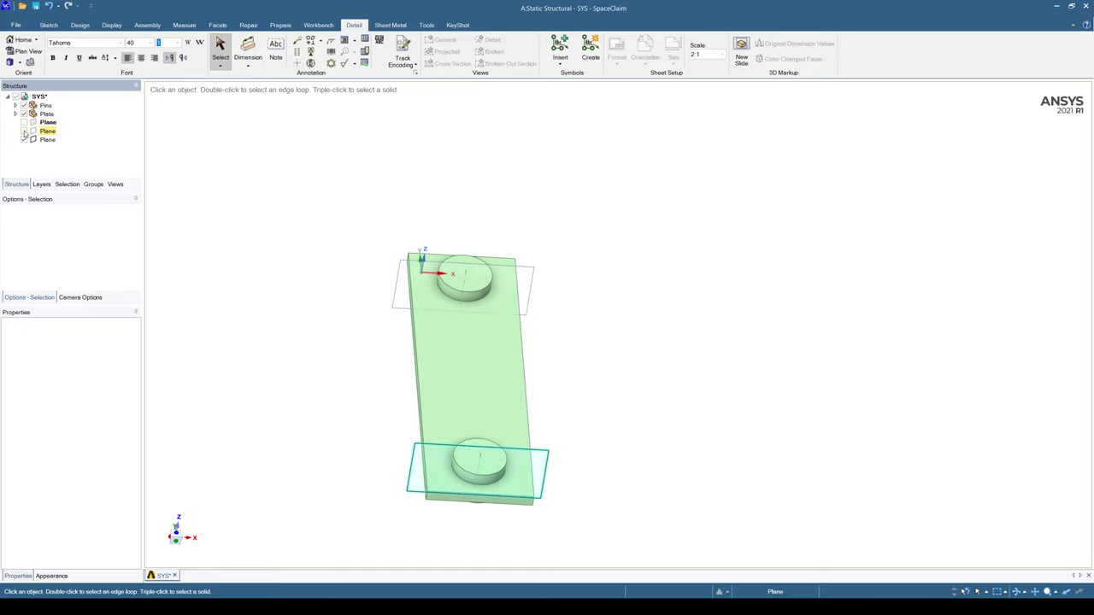
left_click(24, 131)
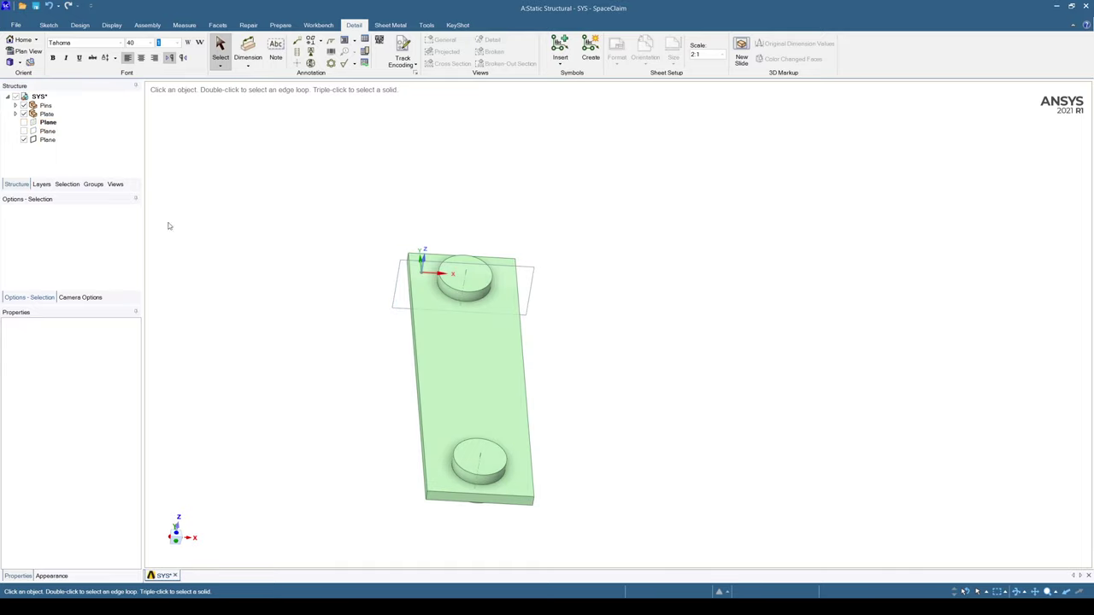
left_click(24, 131)
left_click(24, 139)
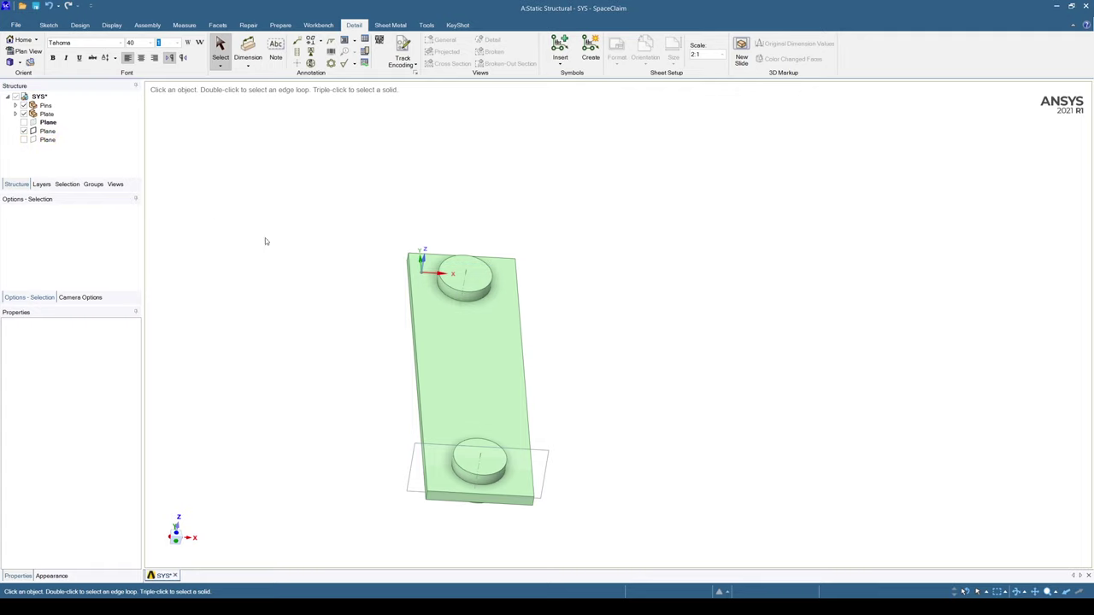
Step: On the lower pin's plane, dimension how far the pin's end face stands out from the plate's face
mouse_move(266, 308)
middle_mouse_down()
mouse_move(325, 370)
mouse_move(333, 440)
middle_mouse_up()
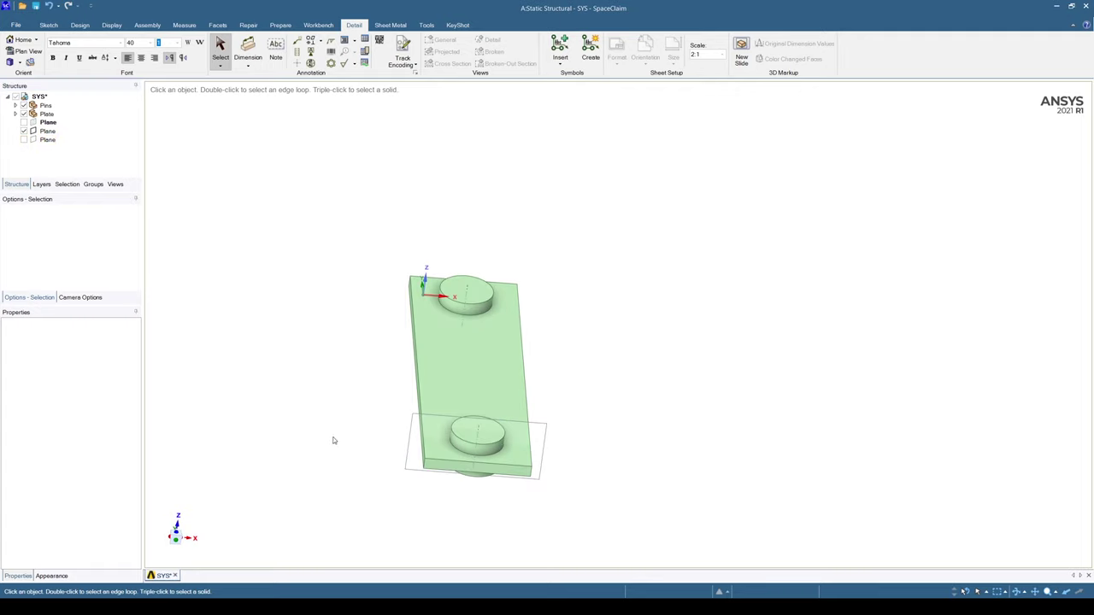
left_click(406, 469)
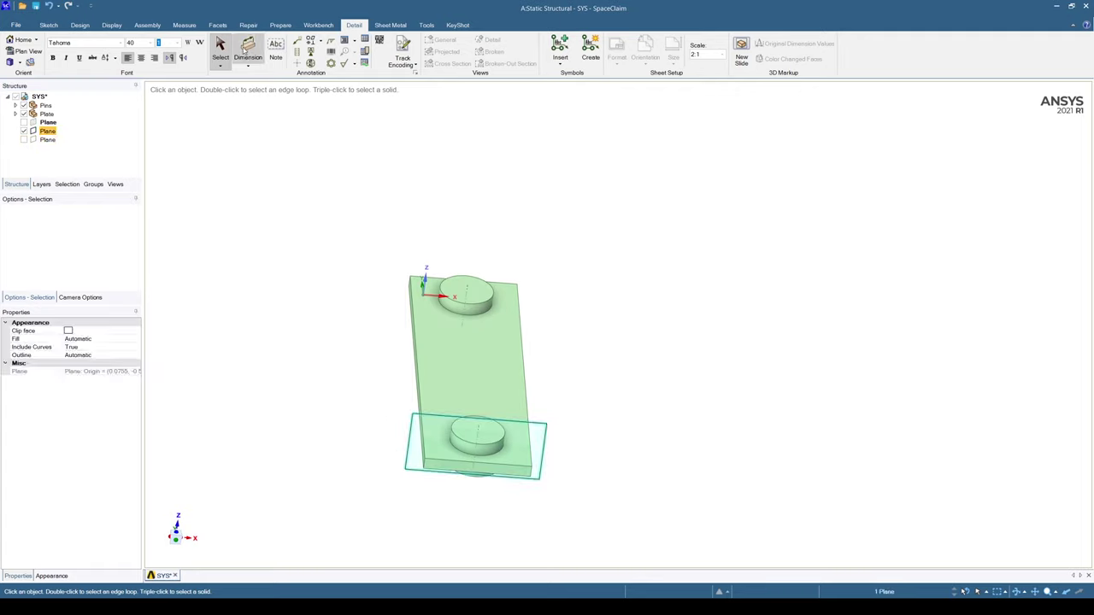
left_click(247, 49)
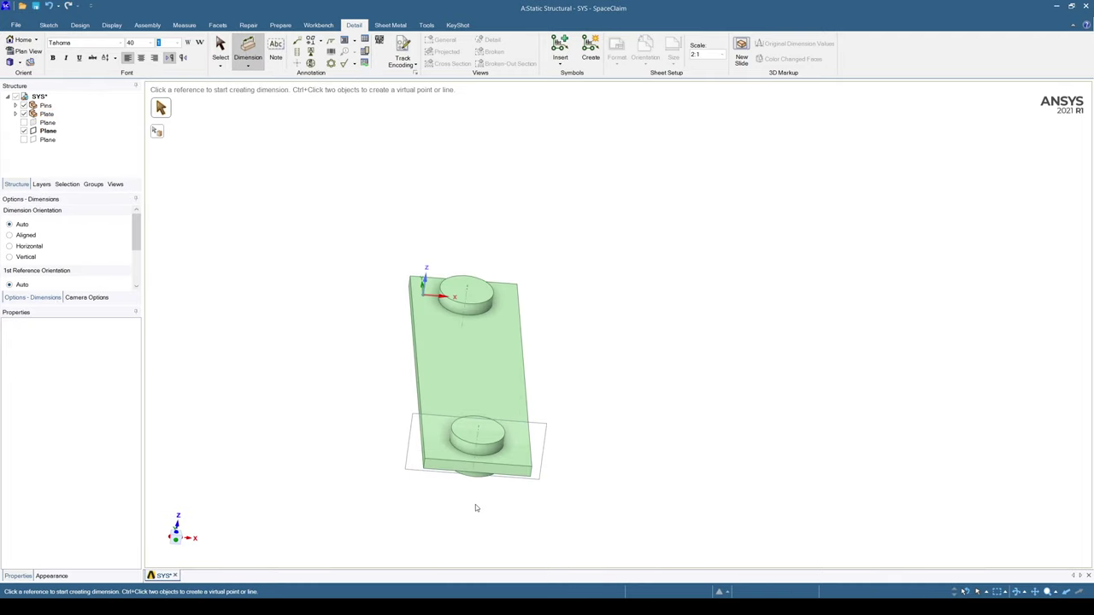
scroll(476, 507, "up", 3)
left_click(516, 354)
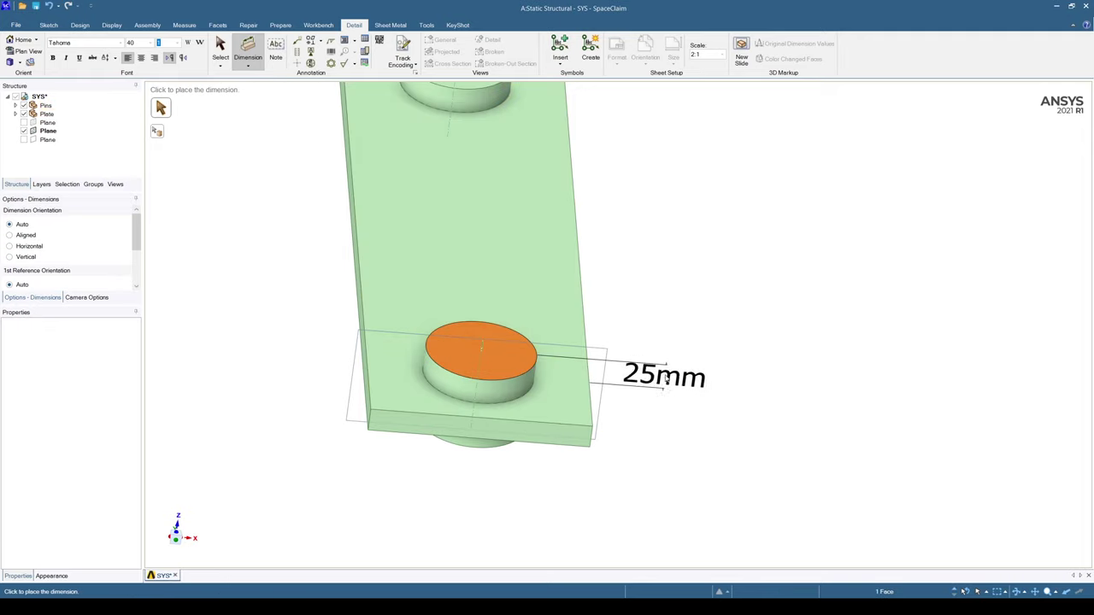
left_click(666, 379)
Step: Dimension the plate's thickness between its two large faces on the lower pin's plane, placing it beside the pin height dimension
left_click(562, 413)
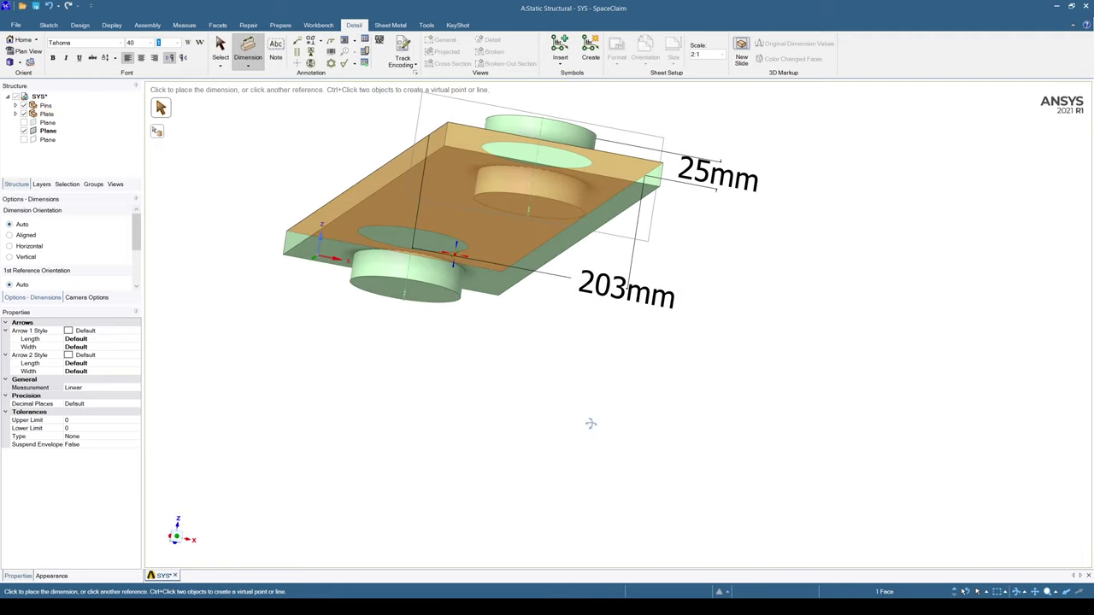
left_click(630, 199)
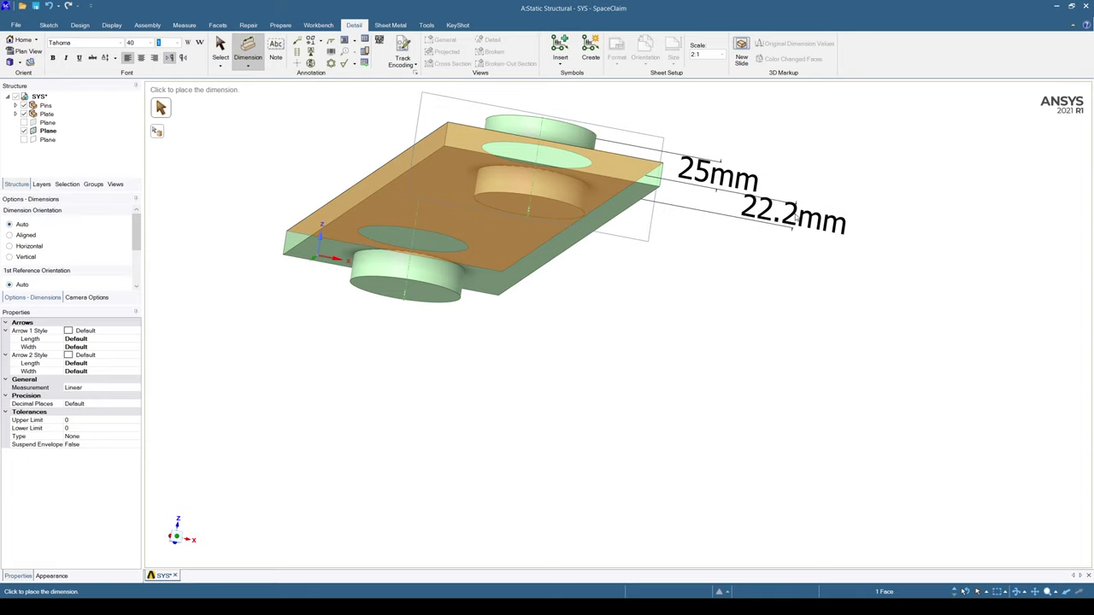
left_click(802, 220)
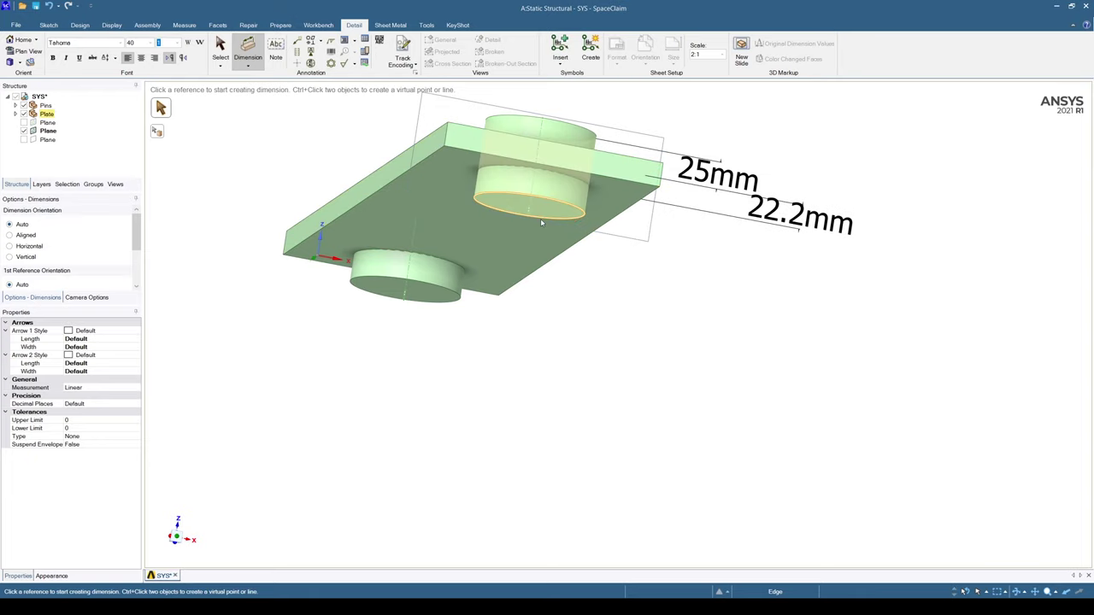
Step: Dimension how far the pin's other end stands out from the plate's opposite face, and view the dimensioned plane face-on
left_click(607, 197)
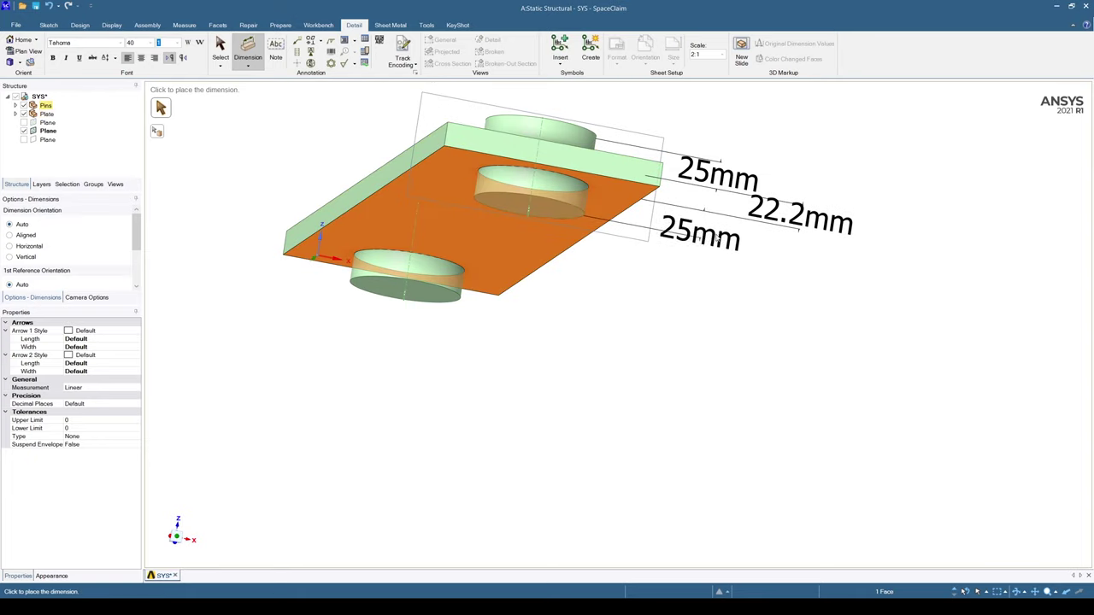
left_click(720, 232)
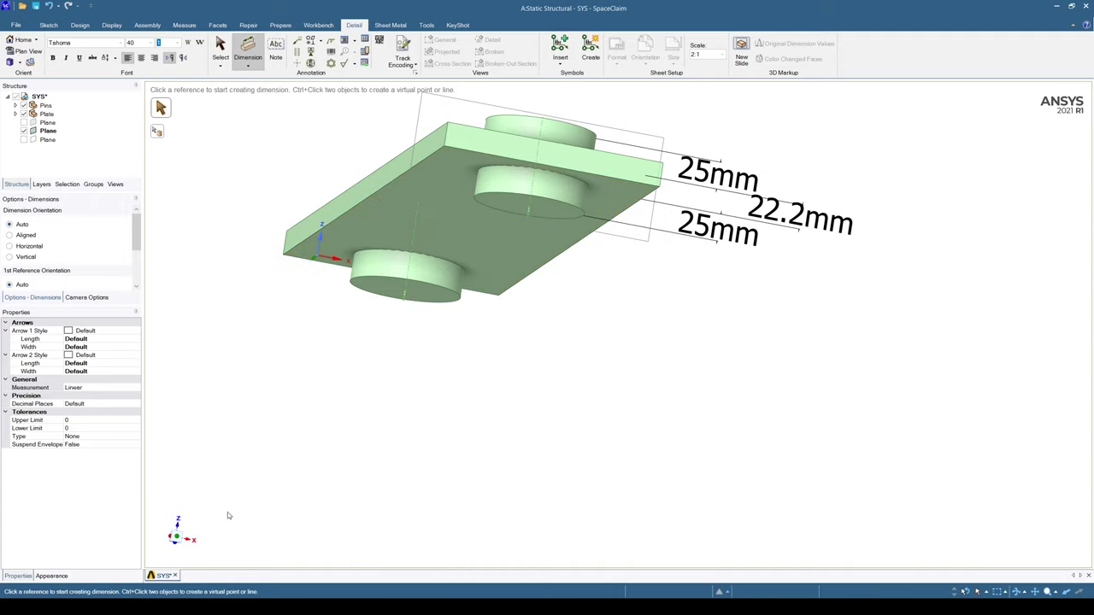
left_click(176, 537)
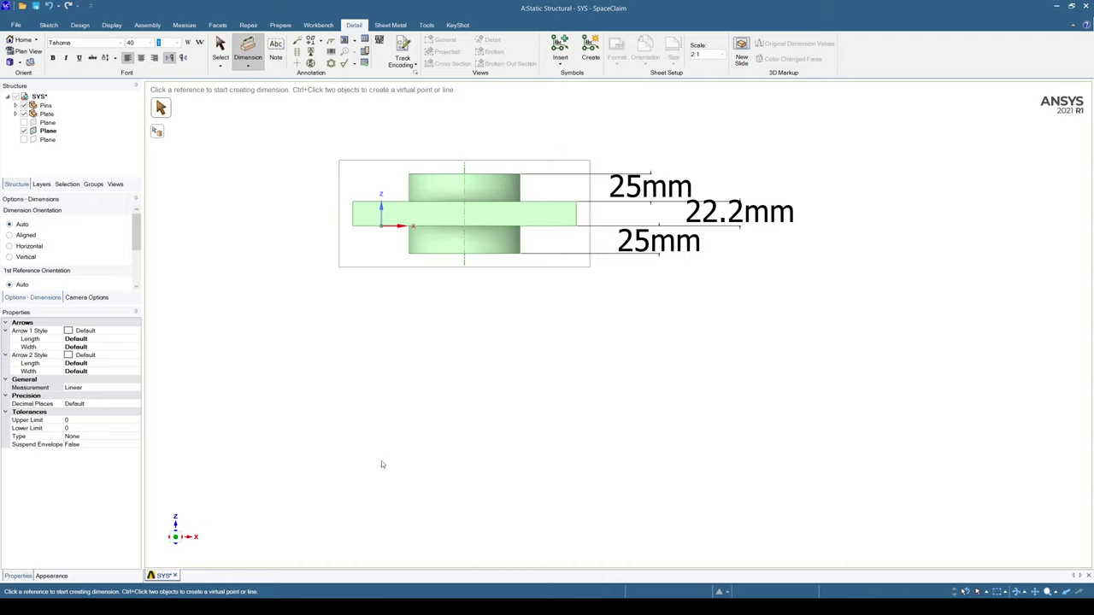
scroll(574, 215, "down", 2)
scroll(574, 218, "up", 5)
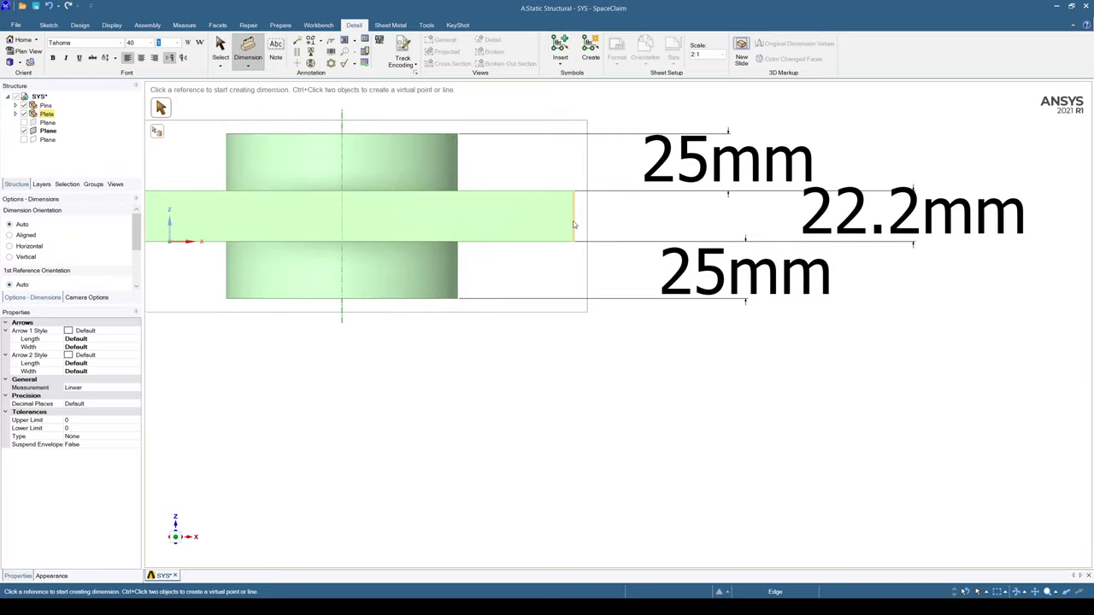
scroll(574, 224, "down", 2)
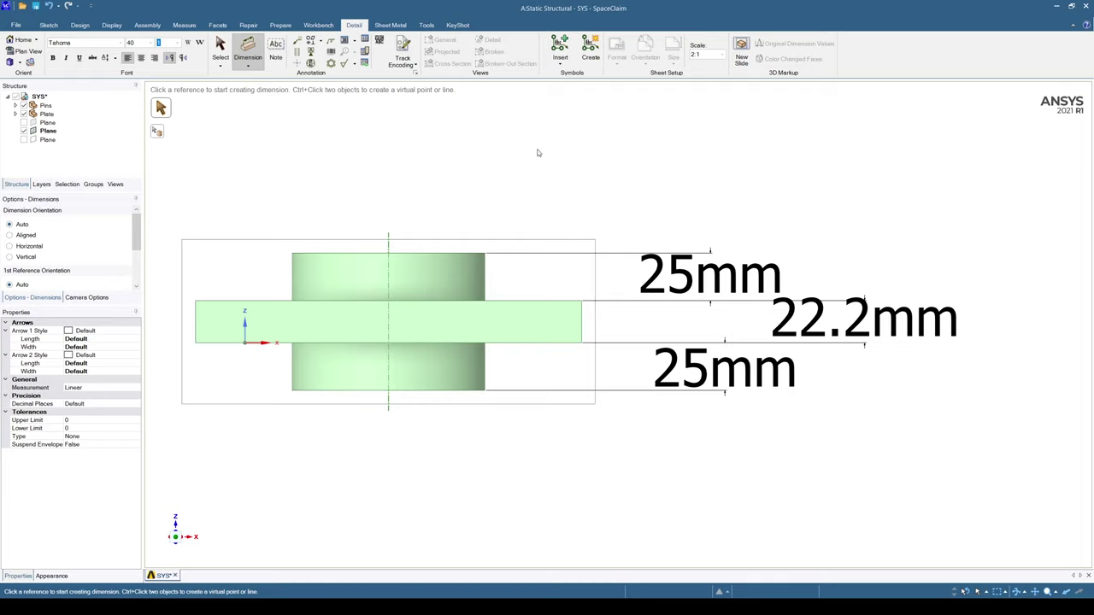
Step: Hide the lower pin's dimension plane, and save the geometry before closing the geometry editor
left_click(25, 131)
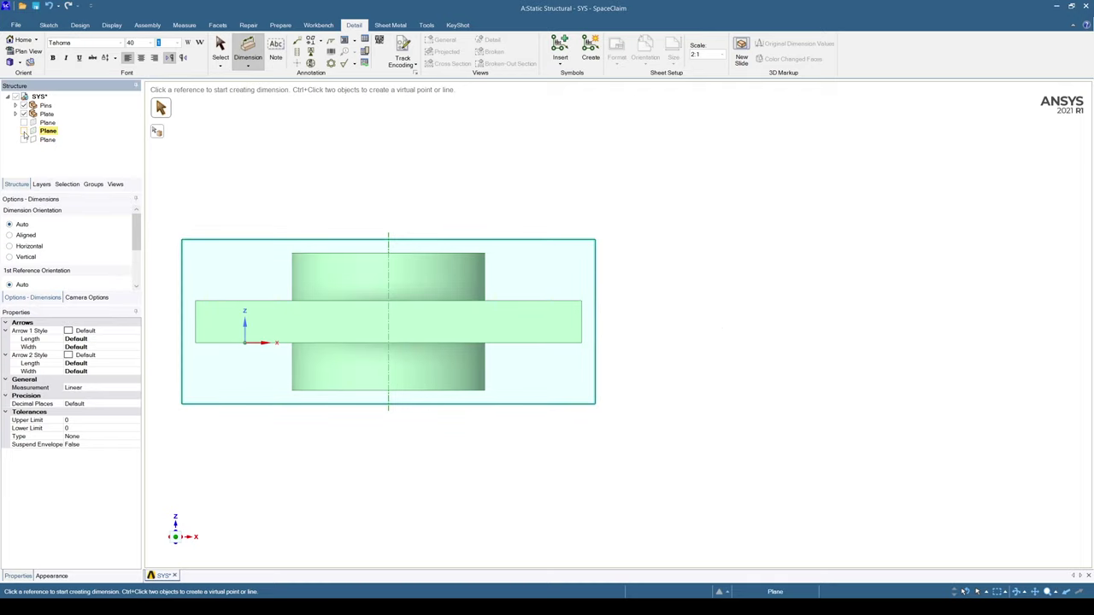
middle_click_drag(291, 159, 379, 325)
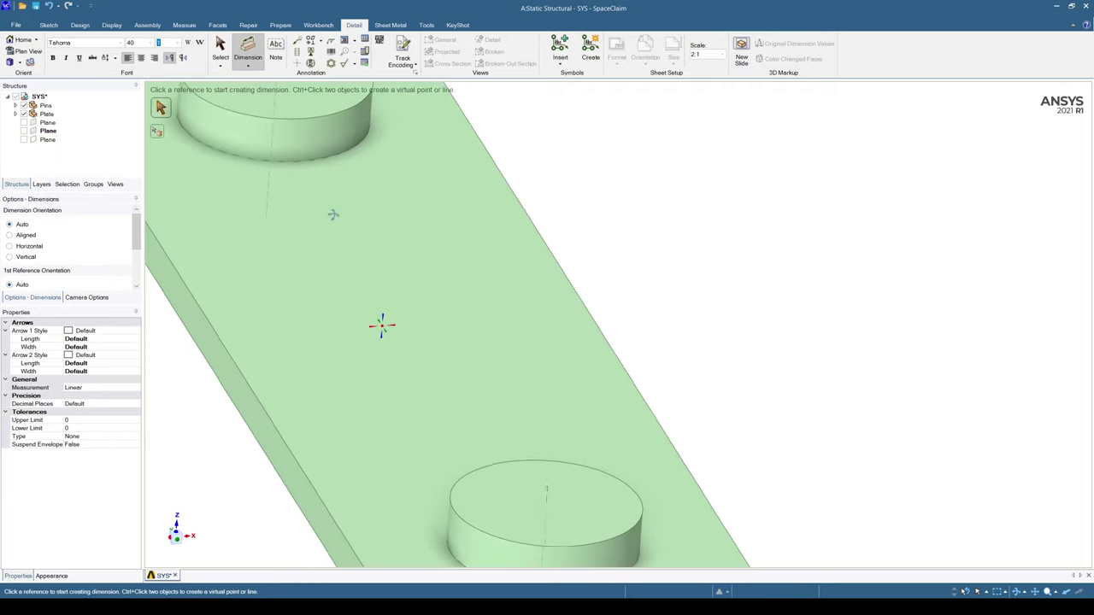
left_click(177, 524)
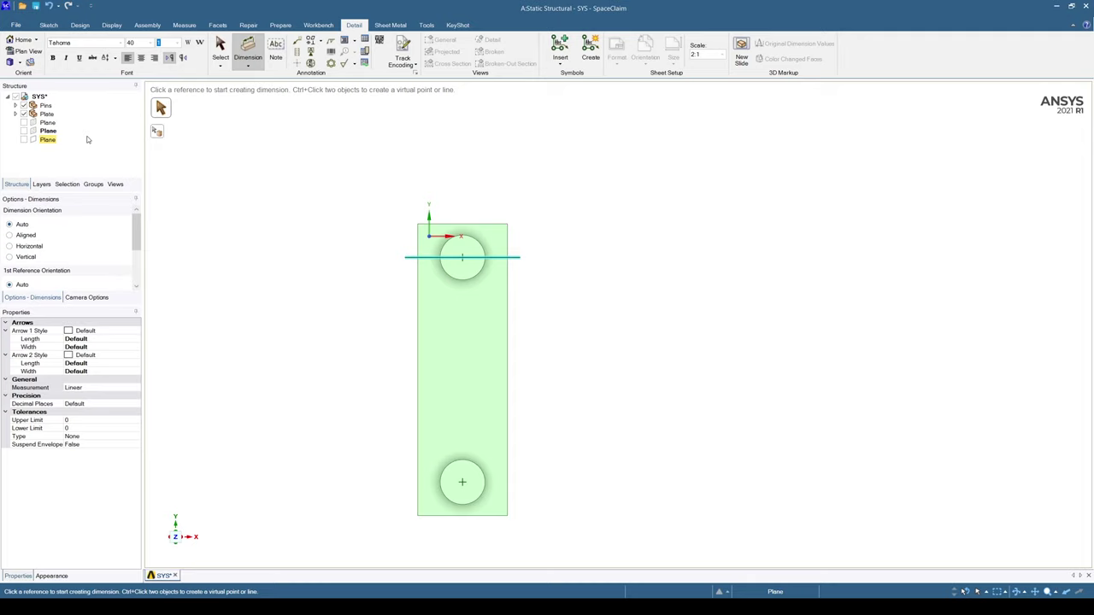
left_click(36, 6)
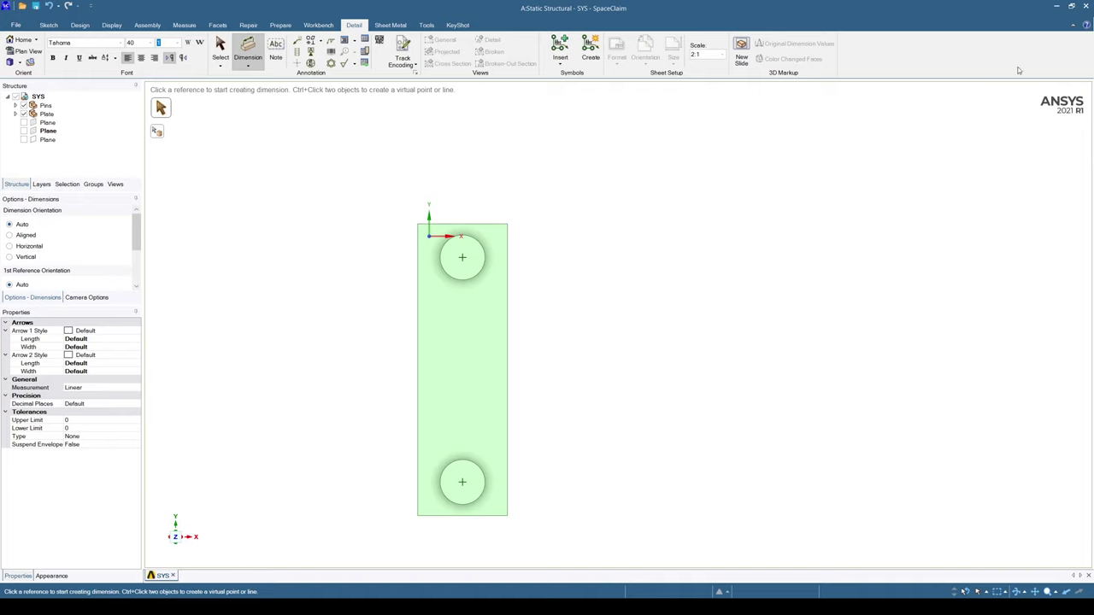
left_click(1087, 6)
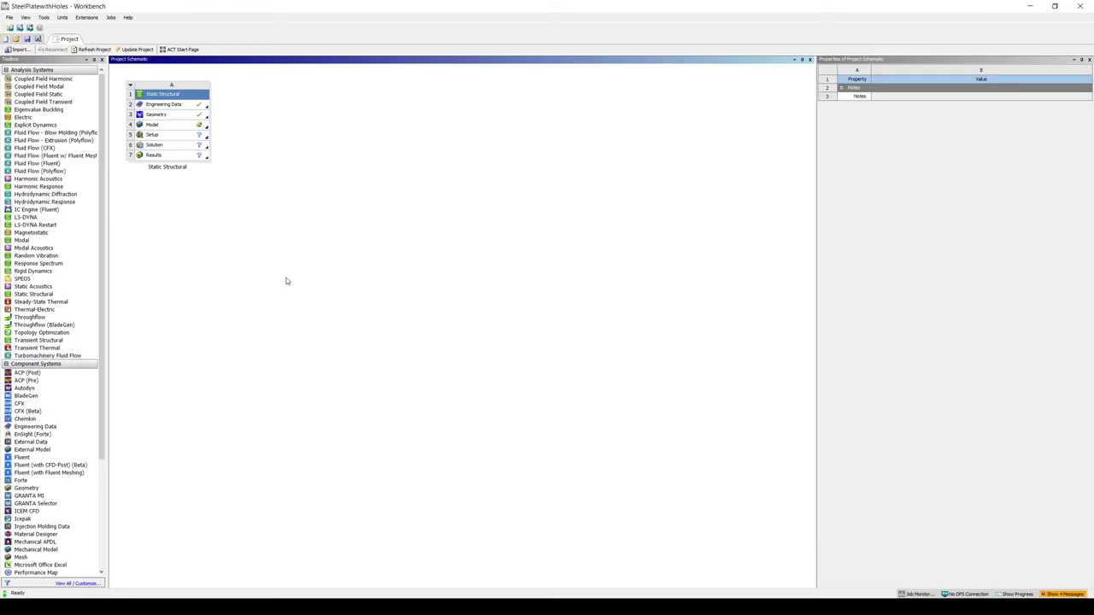
Step: Open the Model cell of the Static Structural system for editing in Mechanical
left_click(176, 126)
right_click(178, 128)
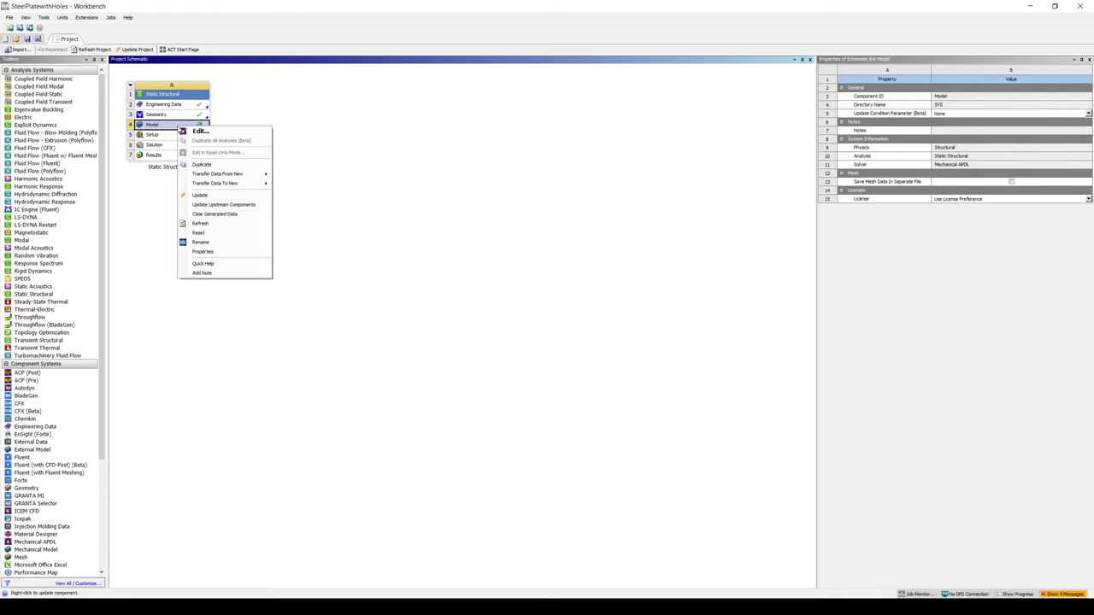
left_click(202, 133)
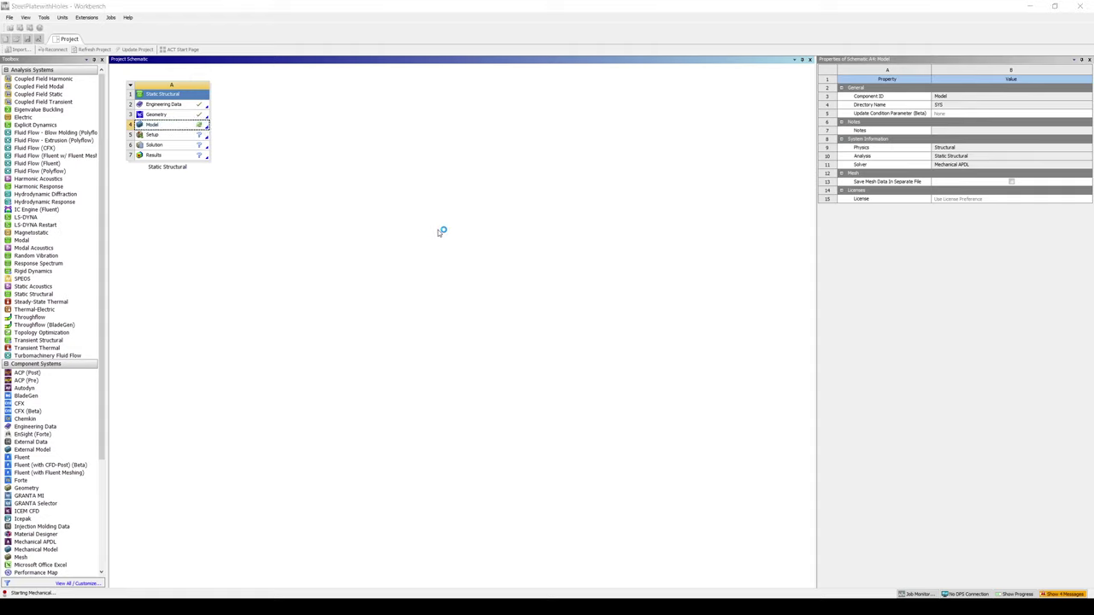
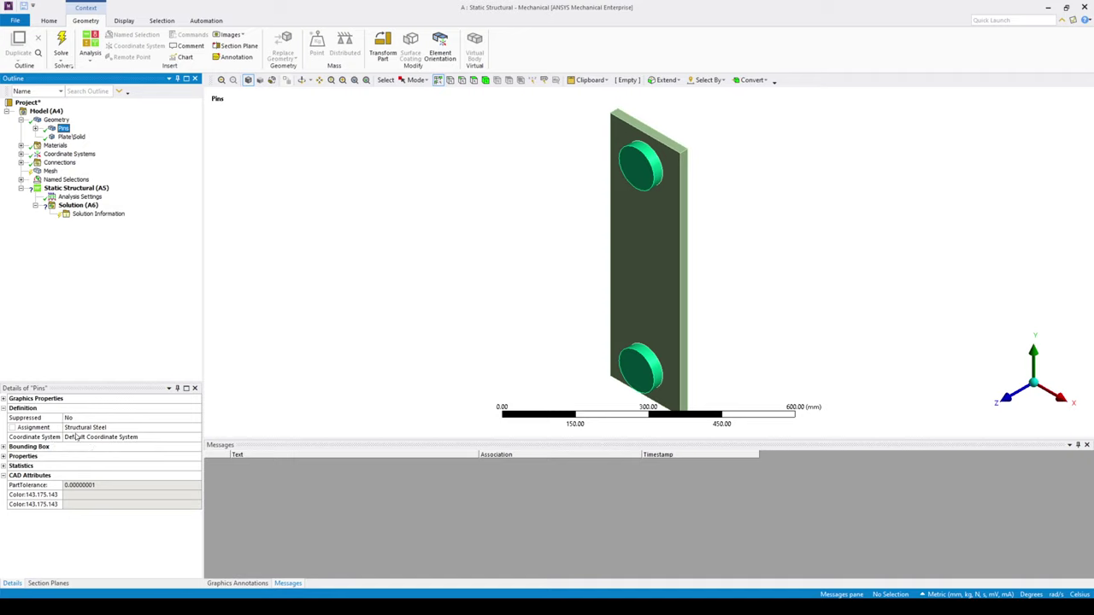
Step: Assign Nonlinear Steel as the plate's material and check the material assigned to the pins
left_click(72, 136)
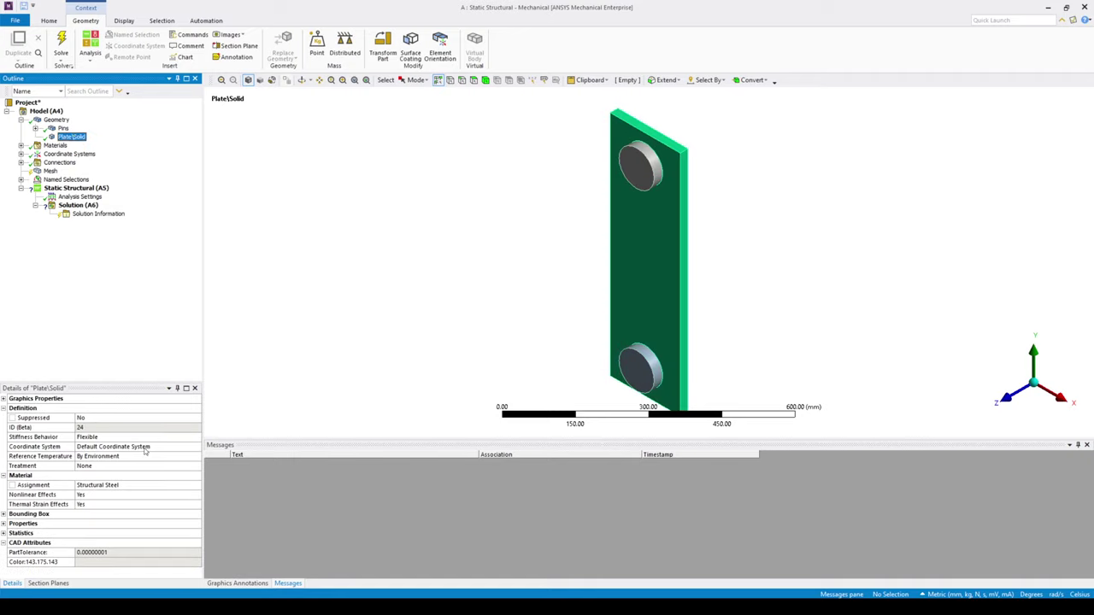
left_click(167, 486)
left_click(197, 486)
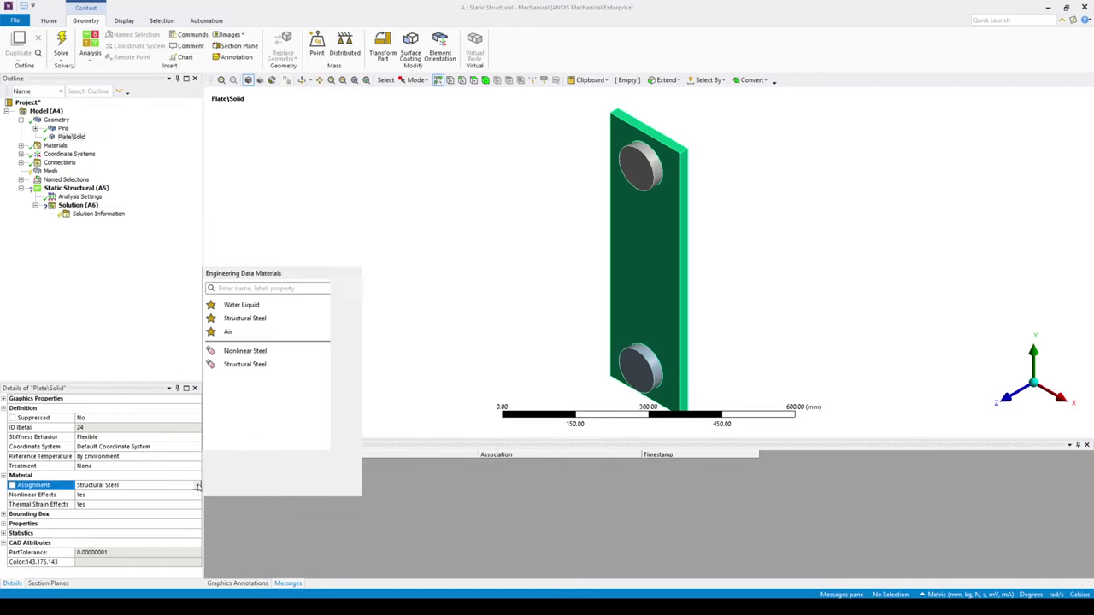
left_click(248, 351)
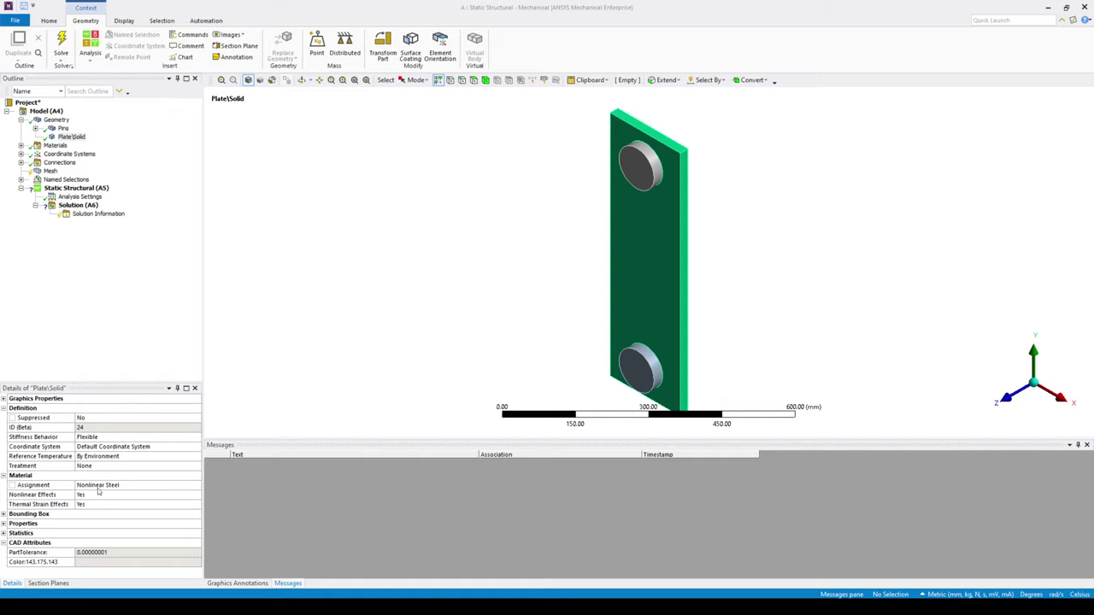
left_click(63, 128)
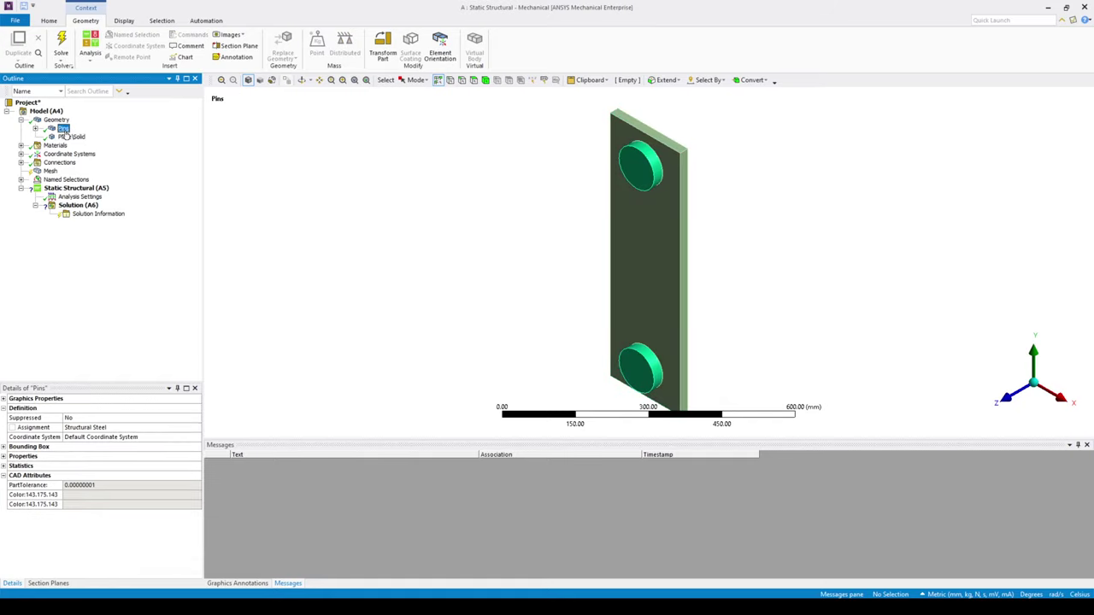
left_click(70, 137)
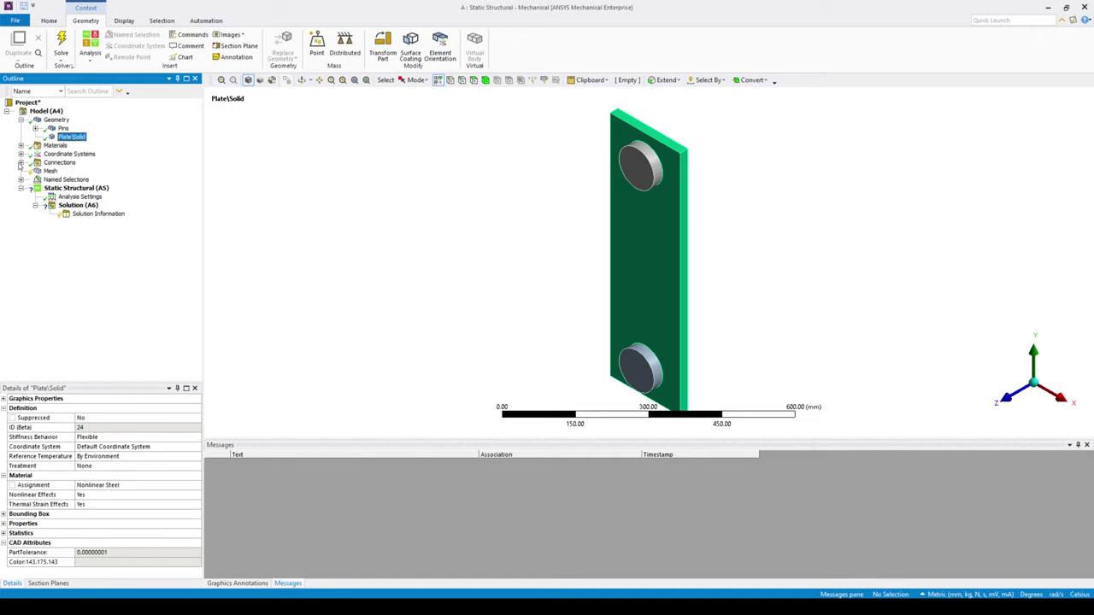
Step: Set the type of both contact regions between the pins and the plate to Frictionless
left_click(21, 163)
left_click(35, 170)
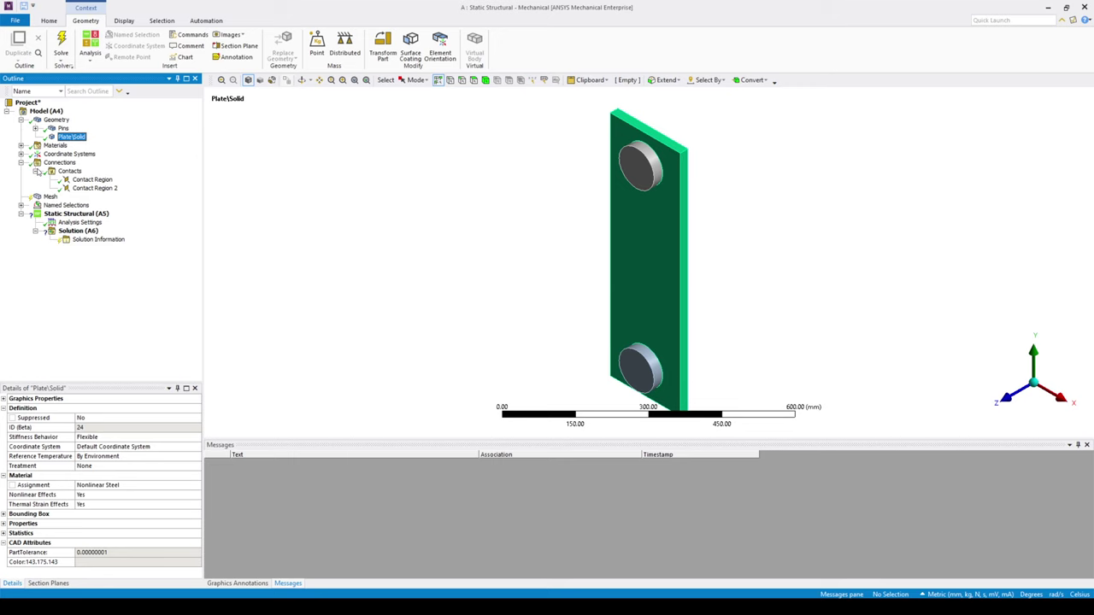
left_click(85, 179)
left_click(96, 188, "ctrl")
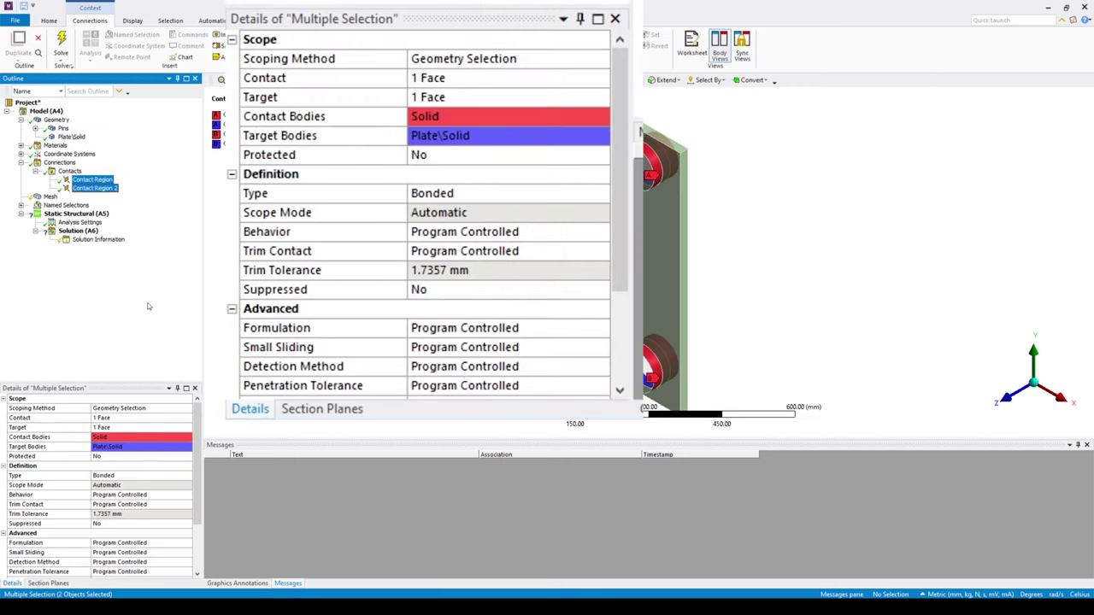
left_click(179, 477)
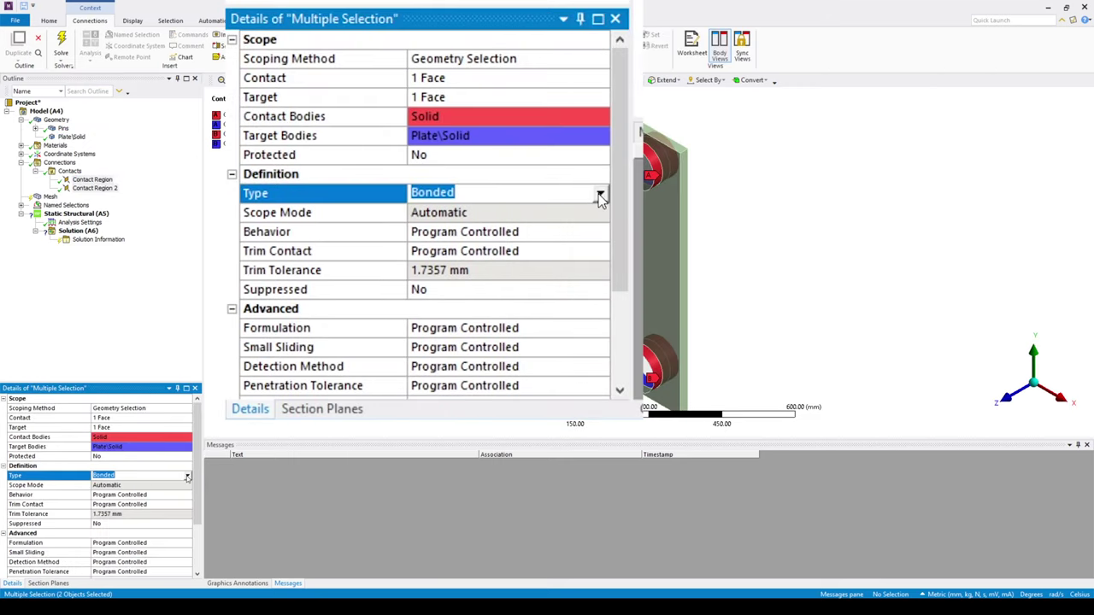
left_click(187, 477)
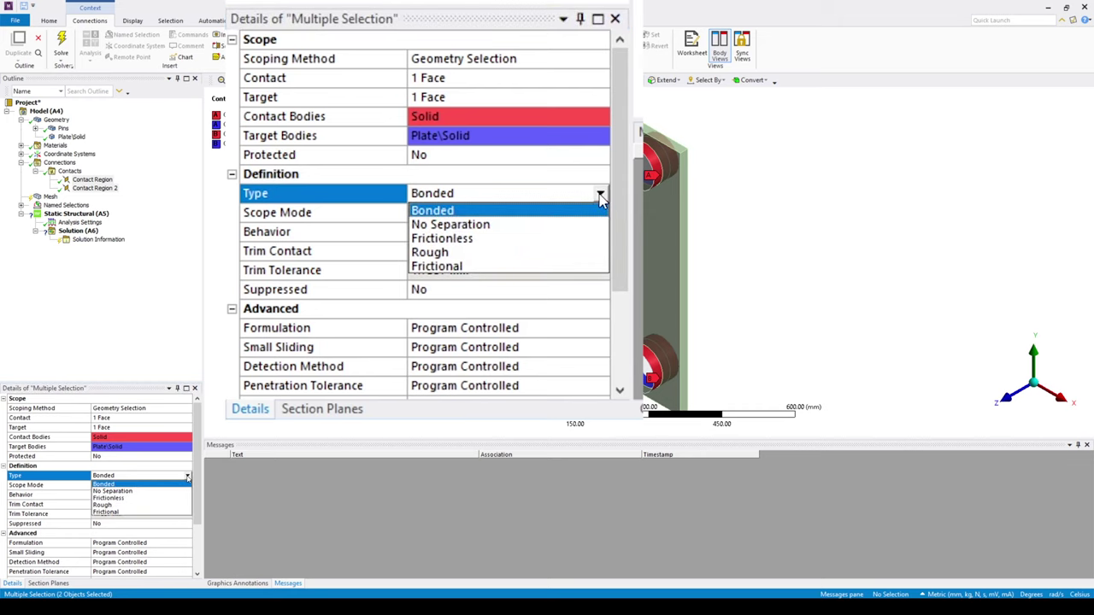
left_click(142, 505)
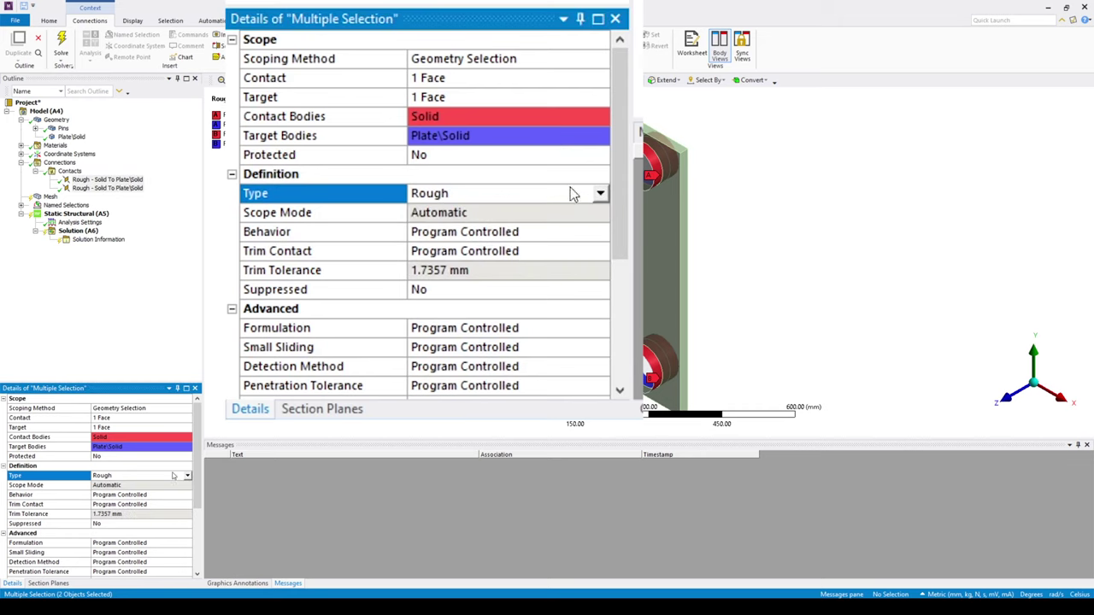
left_click(187, 476)
left_click(171, 505)
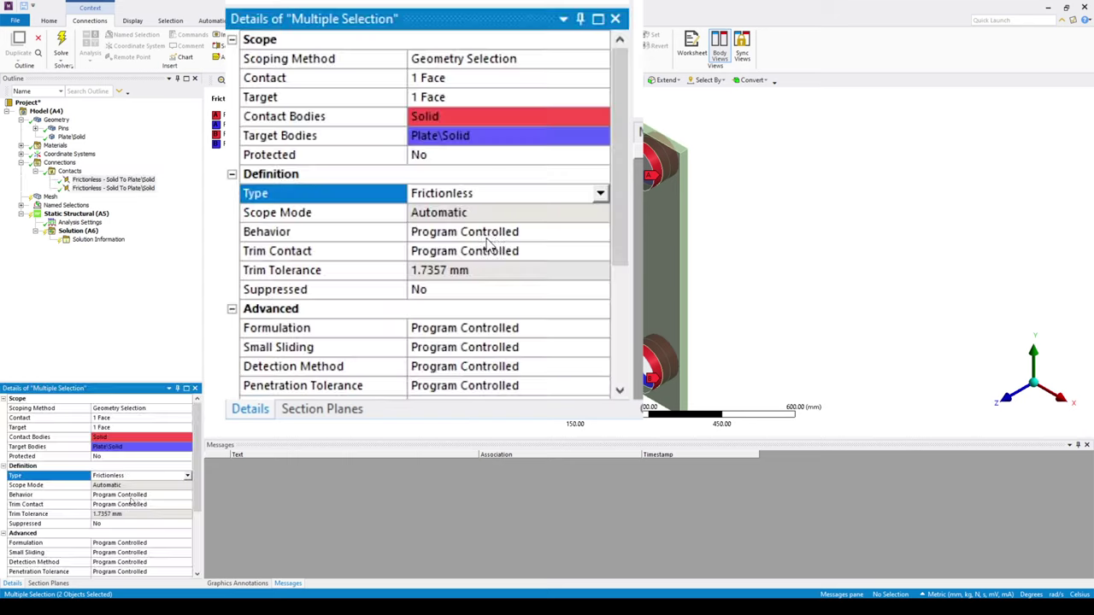
left_click(112, 481)
Step: Set the interface treatment of both frictionless contacts to Adjust to Touch
left_click_drag(198, 493, 212, 589)
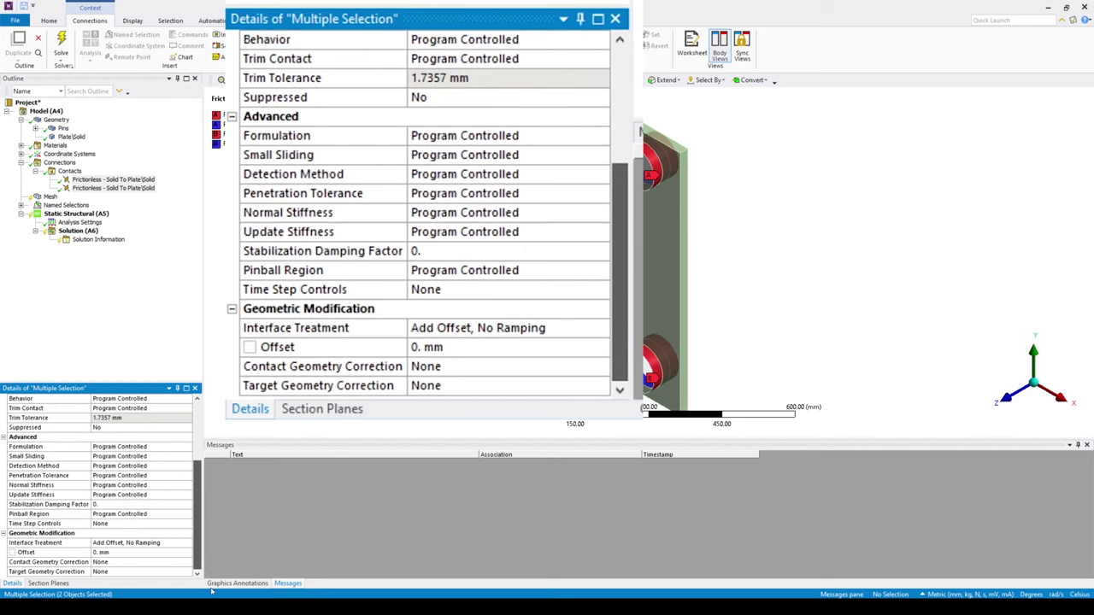
left_click(598, 330)
left_click(598, 331)
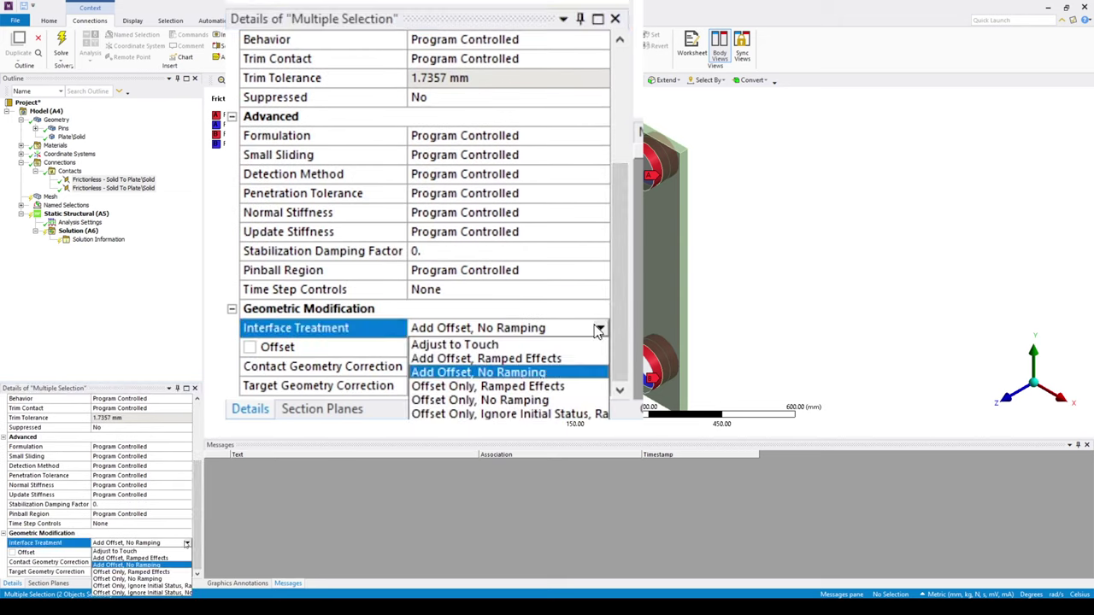
left_click(506, 343)
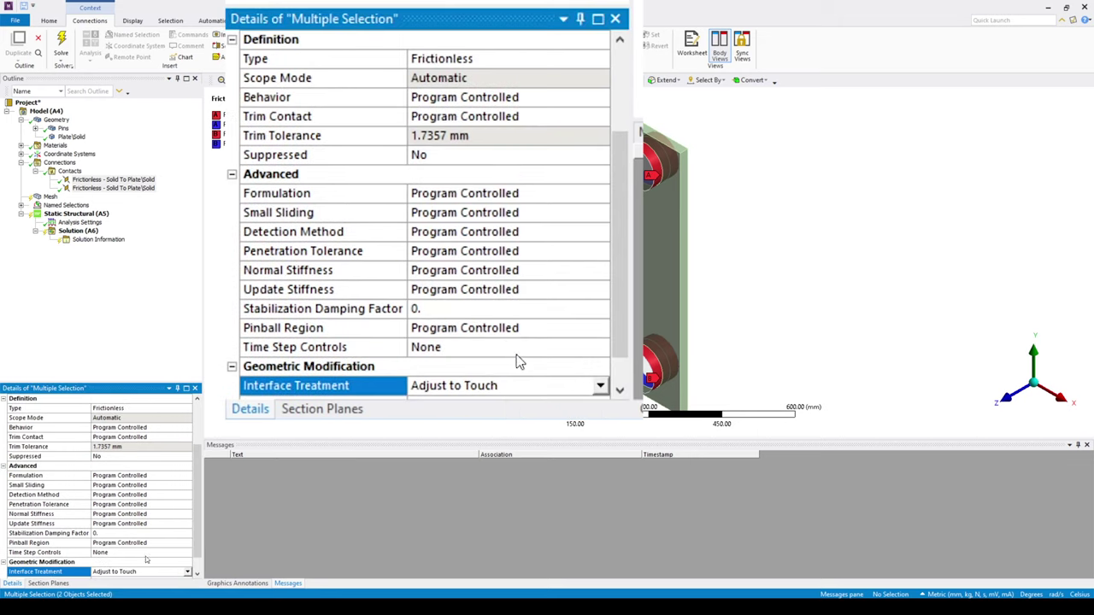
left_click(111, 574)
scroll(175, 487, "up", 2)
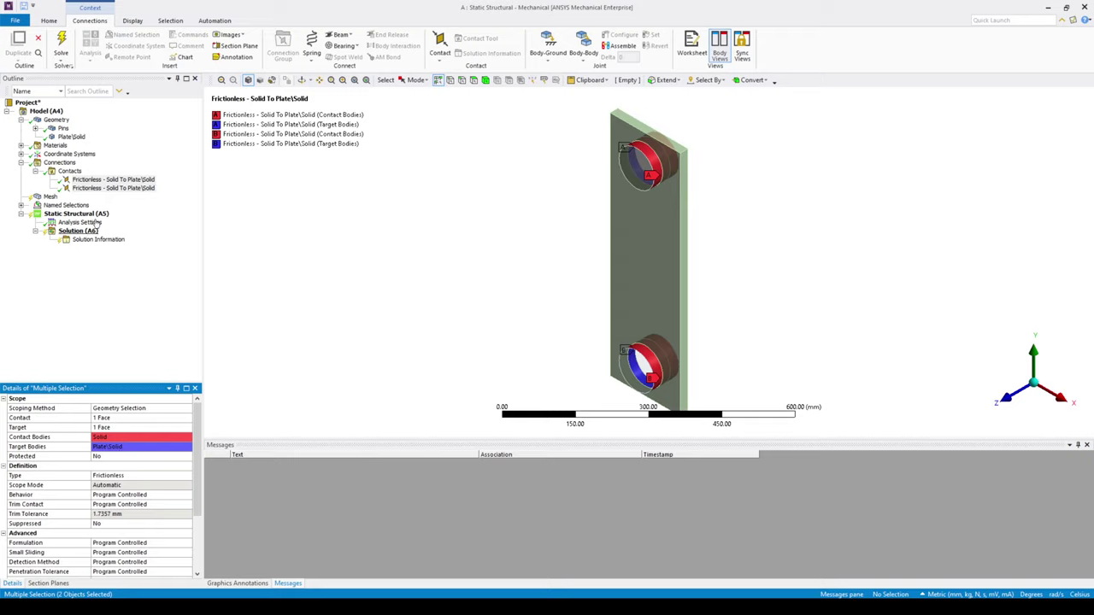
Step: List the named selections in the model tree and collapse the connections and geometry branches
left_click(21, 206)
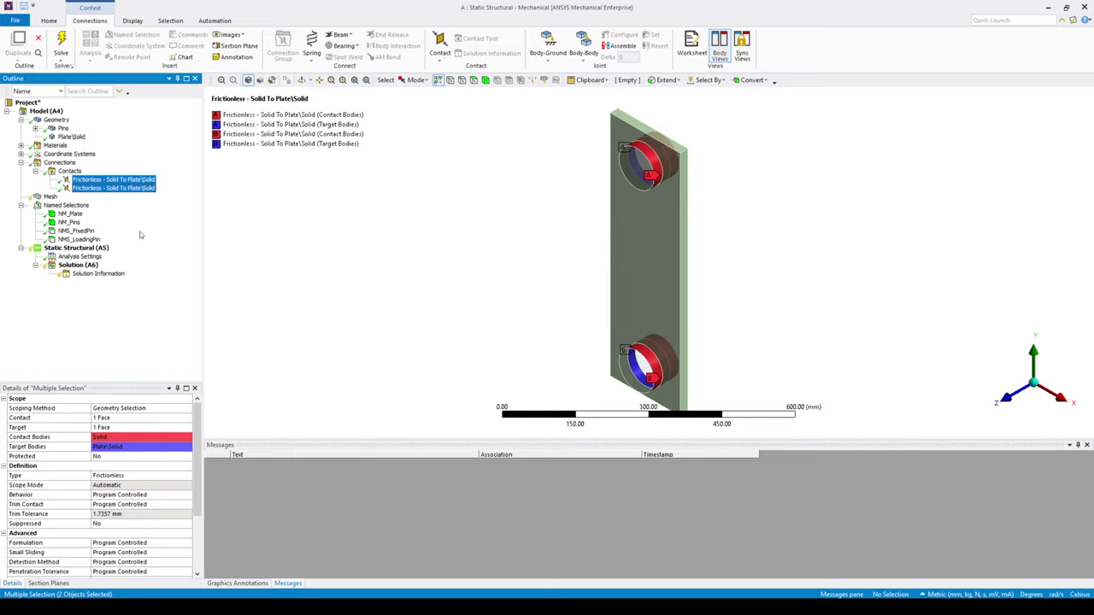
left_click(22, 163)
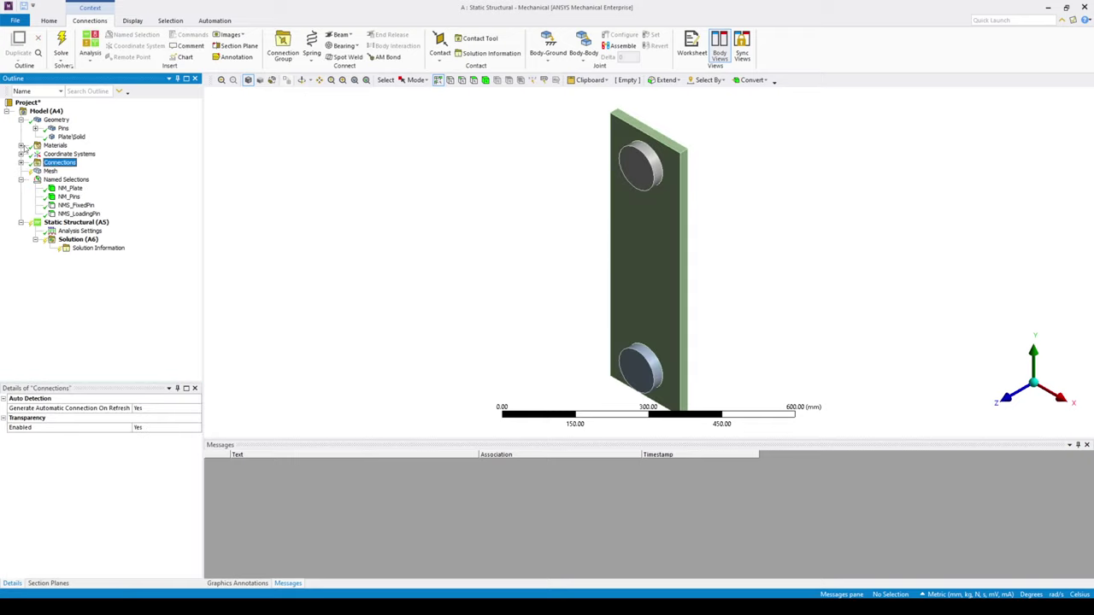
left_click(22, 120)
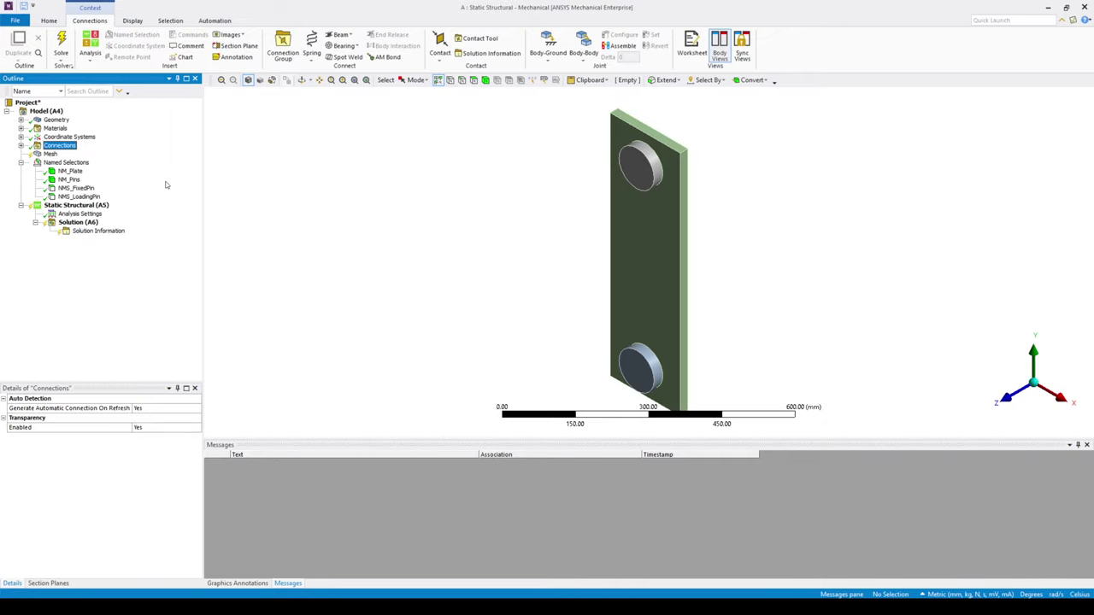
Step: Turn on Auto Time Stepping in the static structural analysis settings
left_click(81, 214)
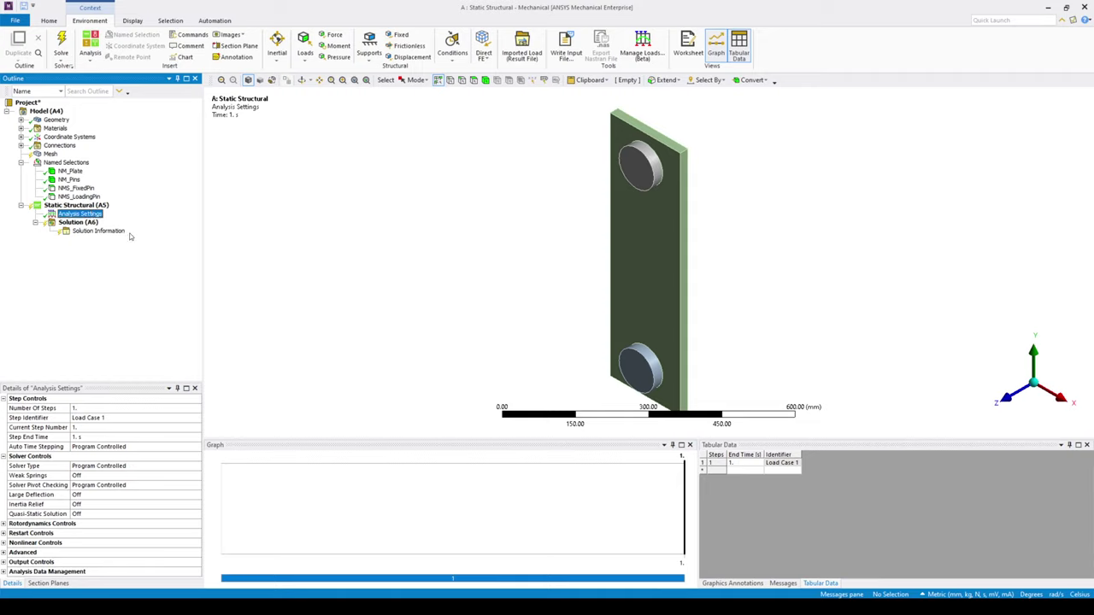
left_click(196, 447)
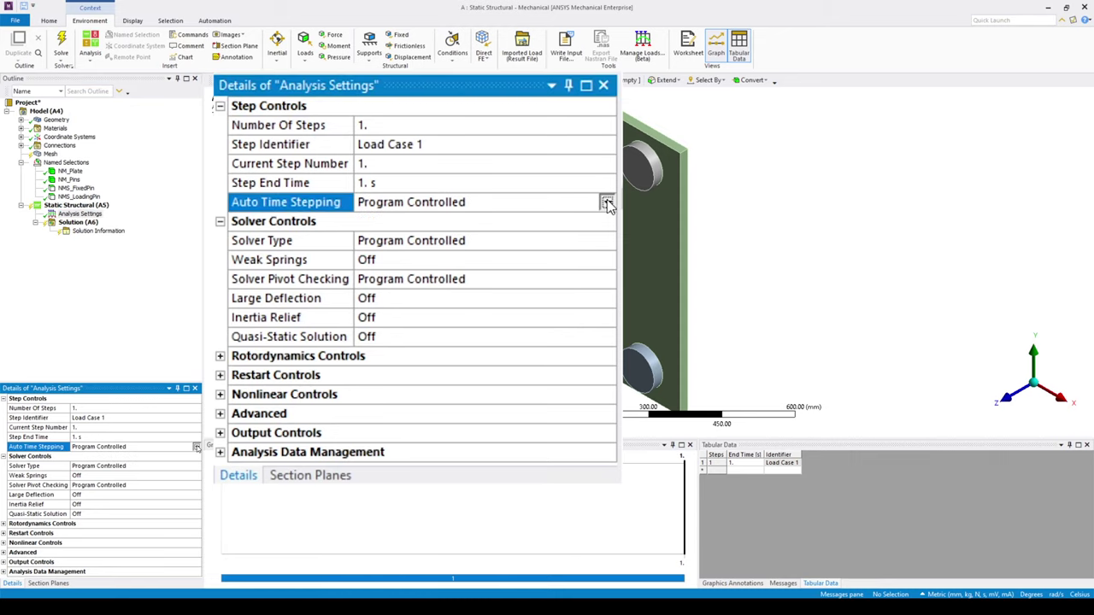
left_click(196, 447)
left_click(132, 463)
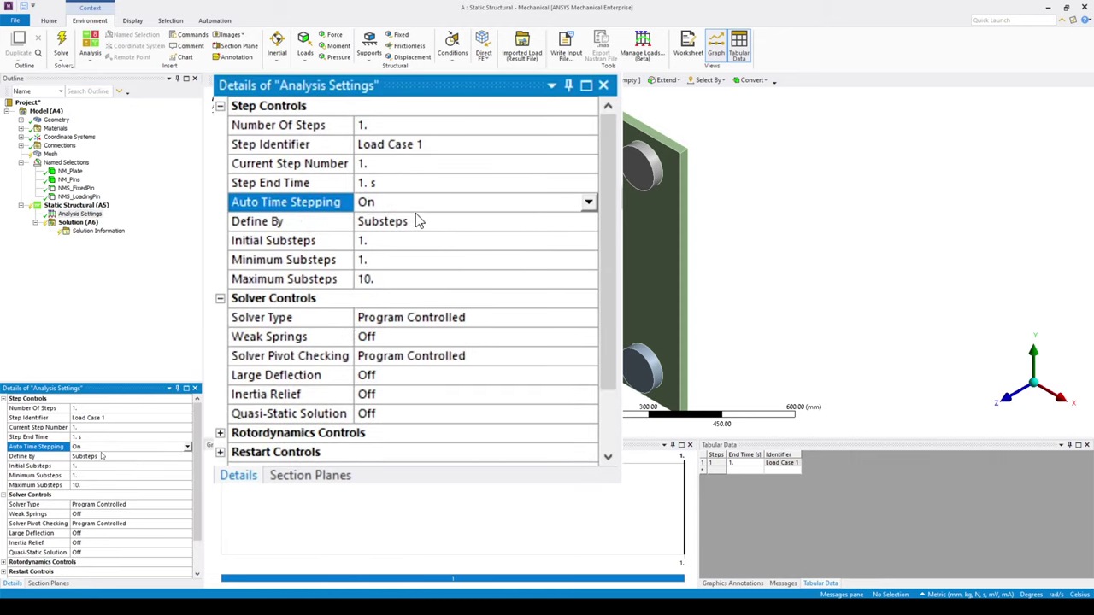
left_click(86, 447)
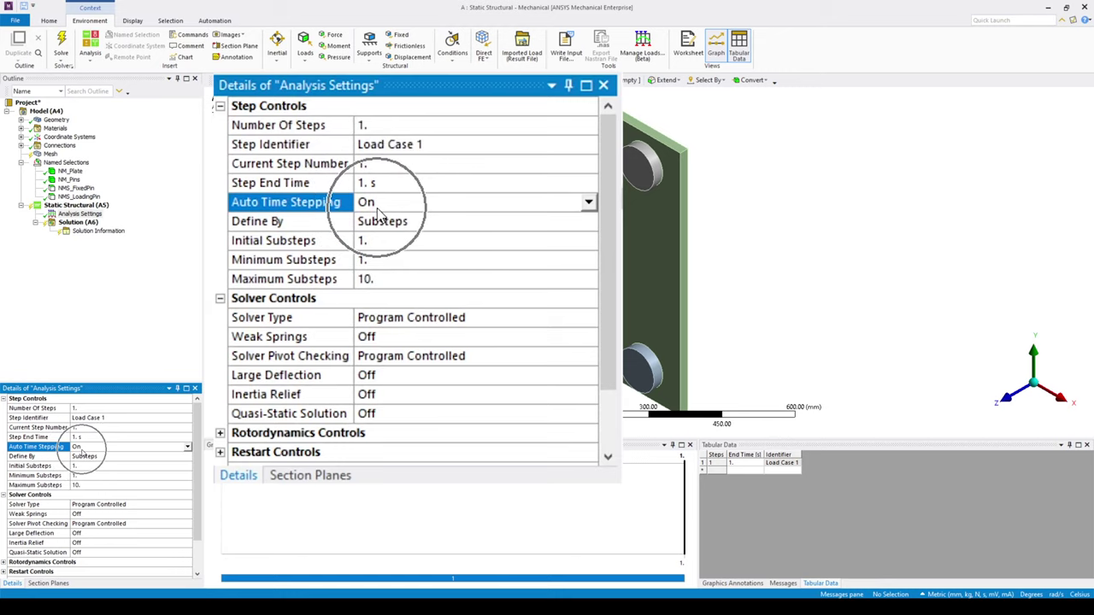
Step: Set the initial substeps to 10, minimum substeps to 10 and maximum substeps to 20 in the analysis settings
left_click(85, 466)
type("10")
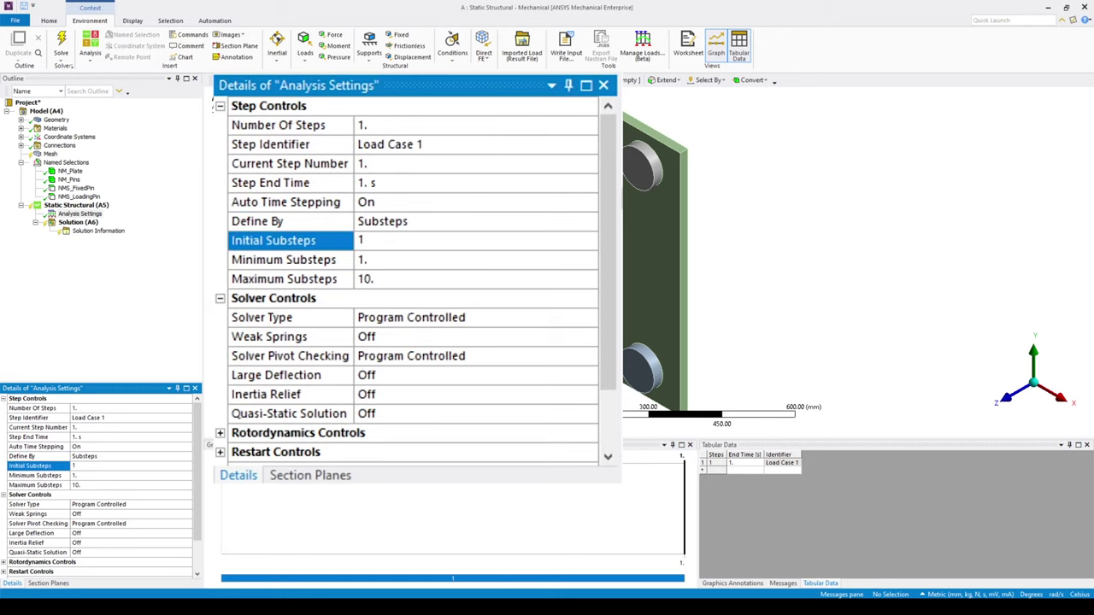
left_click(86, 475)
type("10")
left_click(85, 484)
type("20")
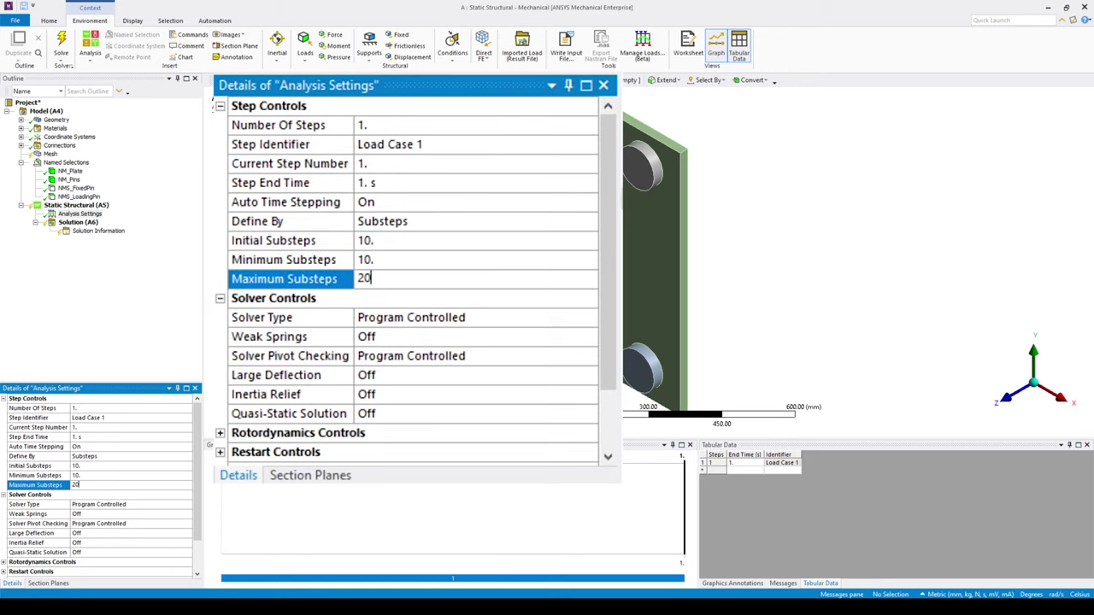
key("Return")
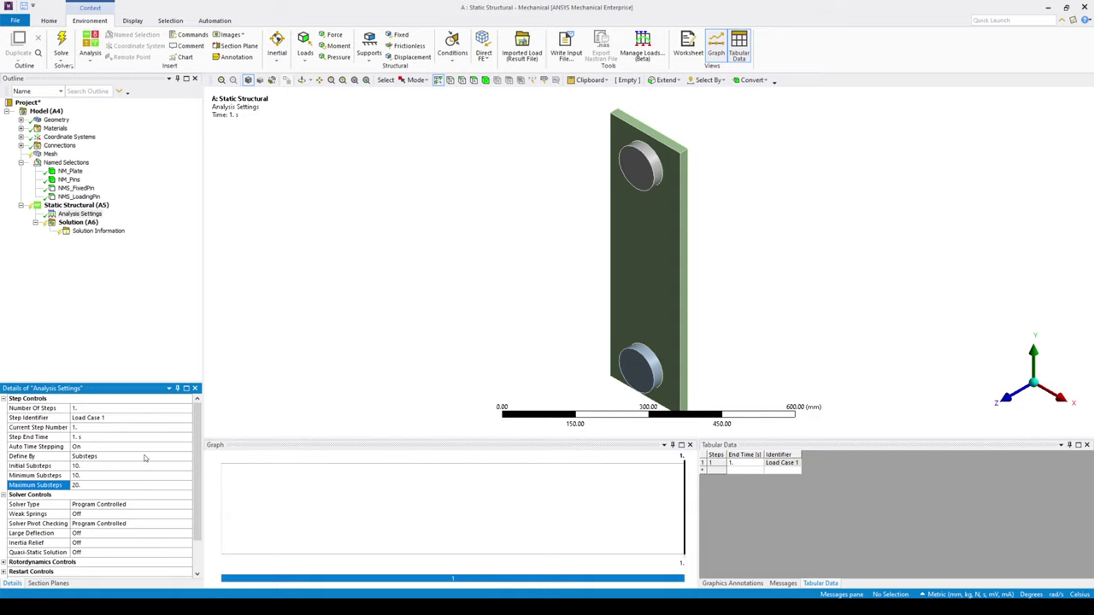
Step: Set Max Refinement Loops to 3 in the solution's adaptive mesh refinement settings
left_click(79, 222)
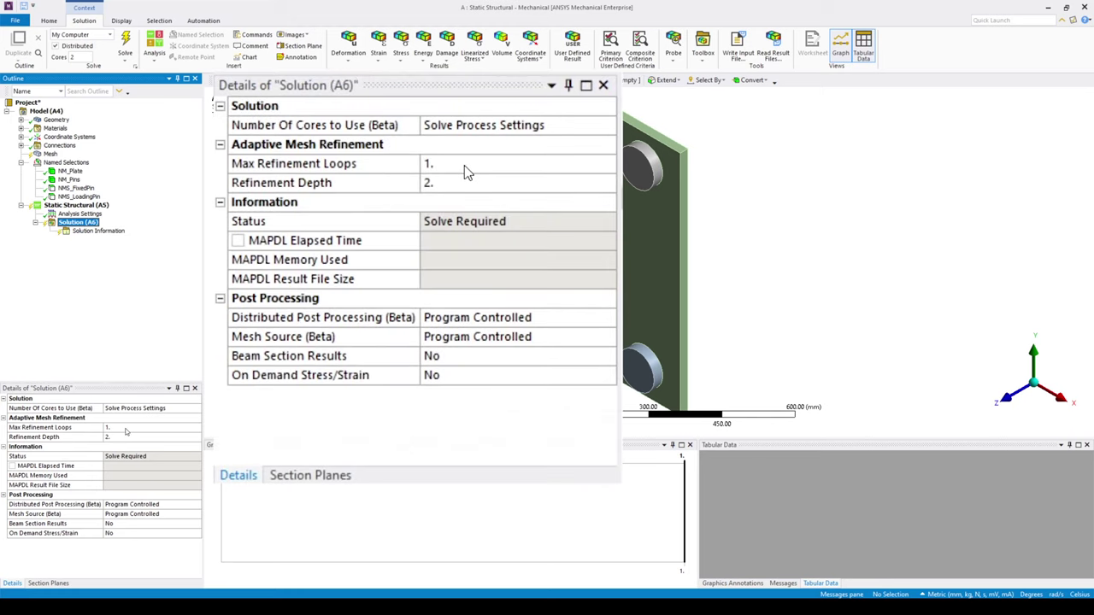
left_click(125, 429)
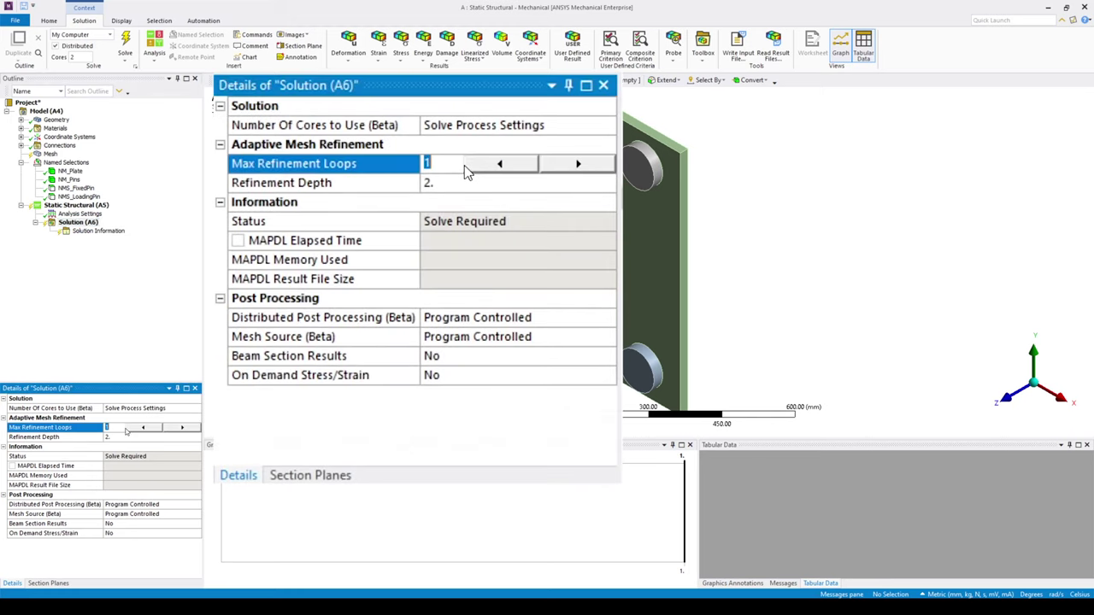
left_click(182, 428)
left_click(182, 428)
left_click(132, 436)
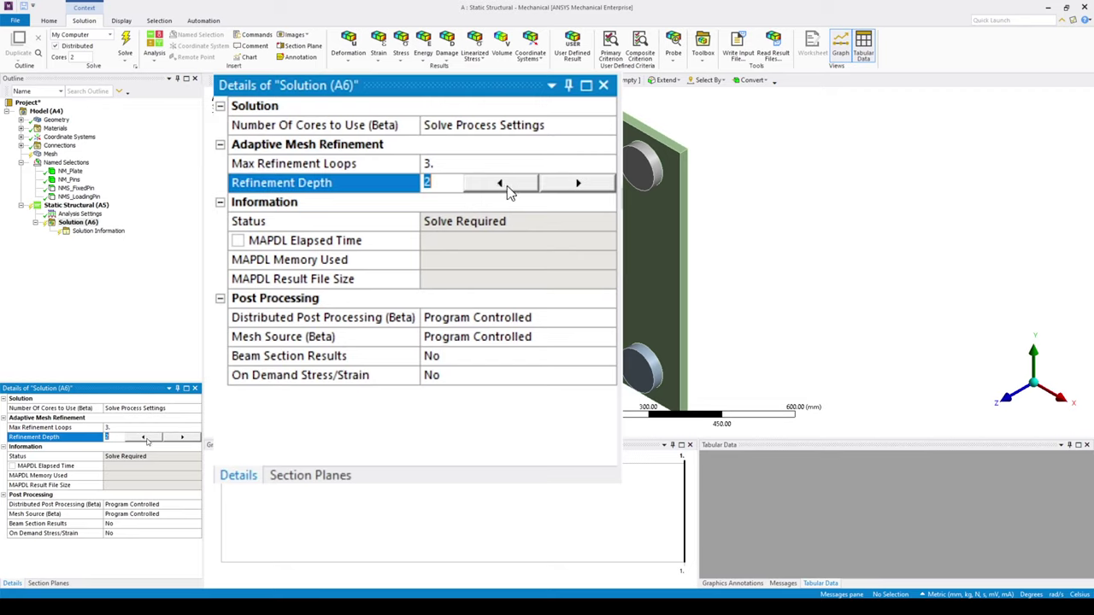
left_click(138, 427)
left_click(136, 418)
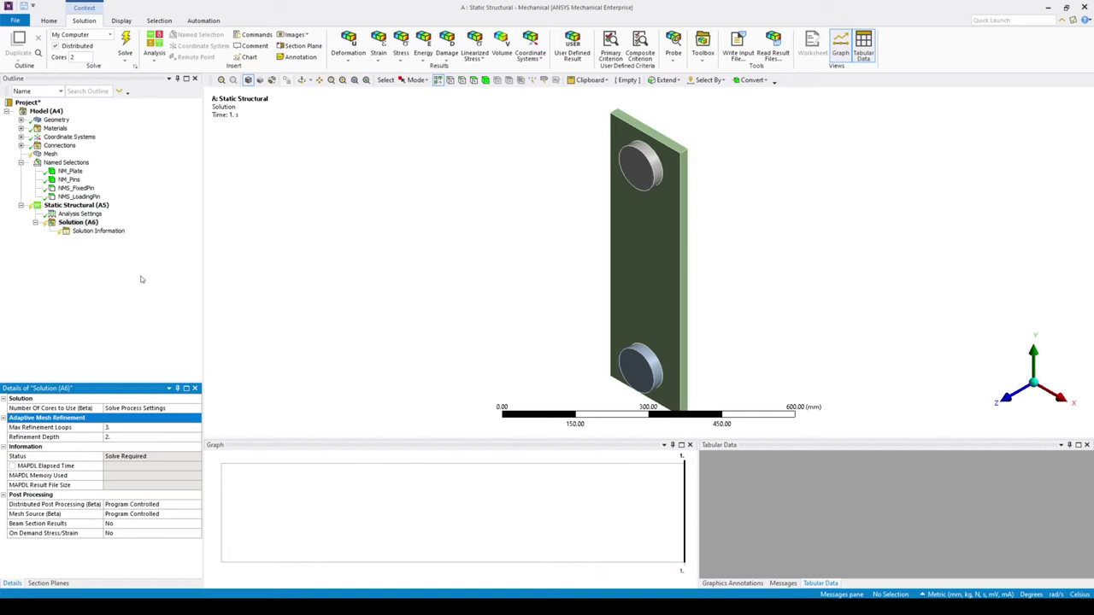
Step: Add a Displacement boundary condition to the static structural analysis and rename it Displacement_Loading
left_click(89, 206)
right_click(89, 207)
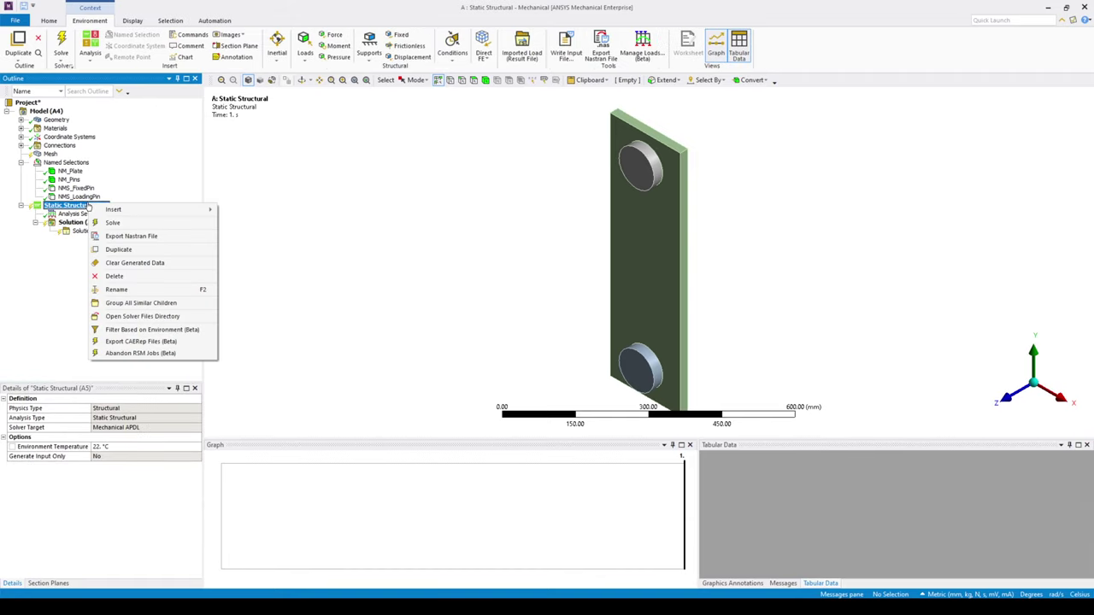
mouse_move(124, 214)
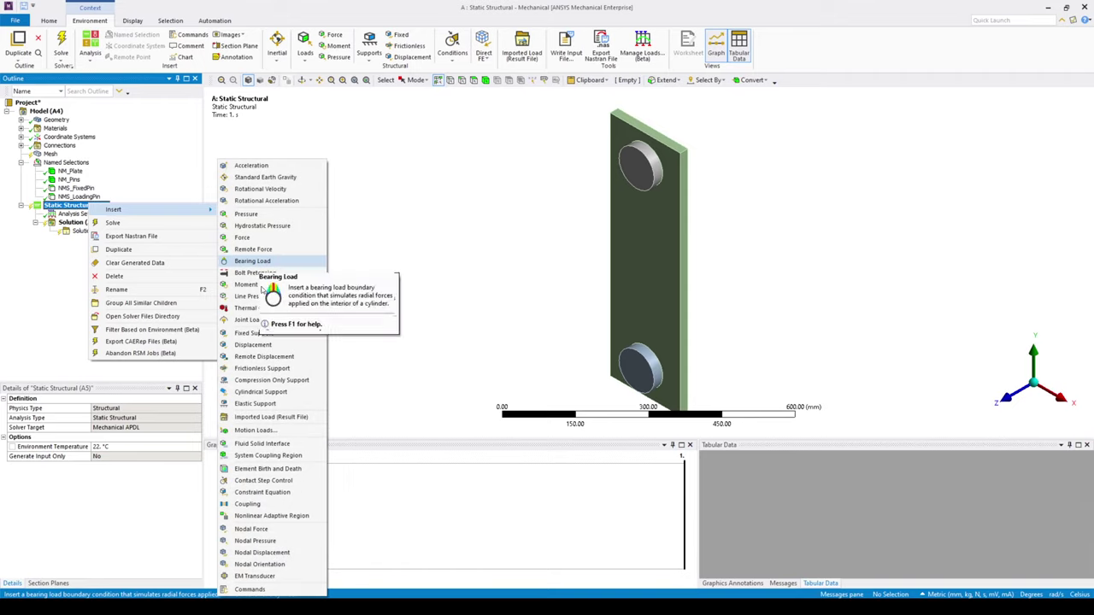
left_click(257, 345)
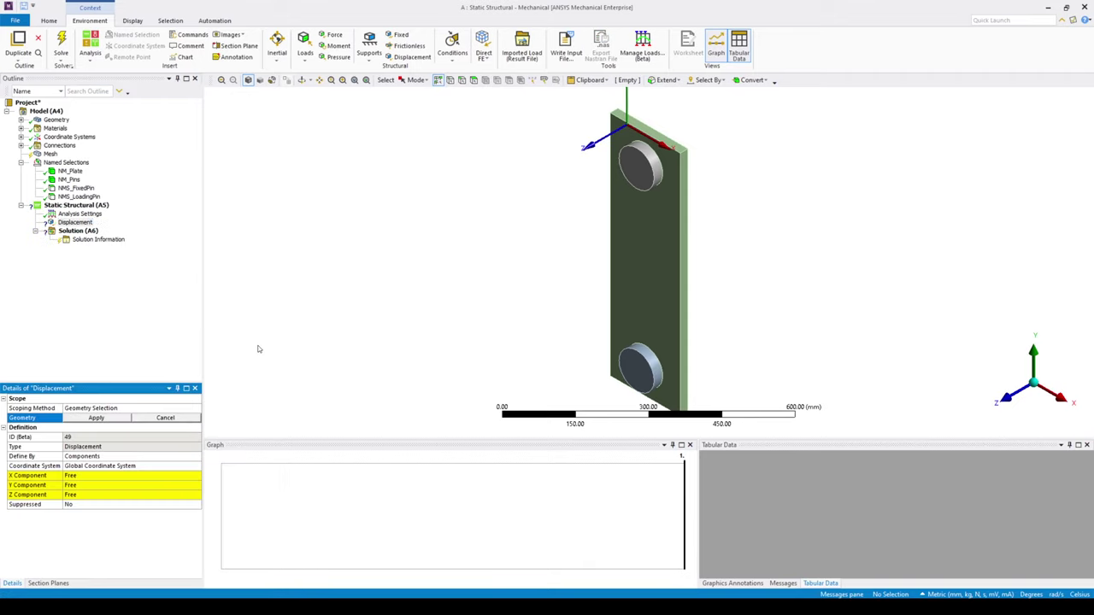
right_click(82, 223)
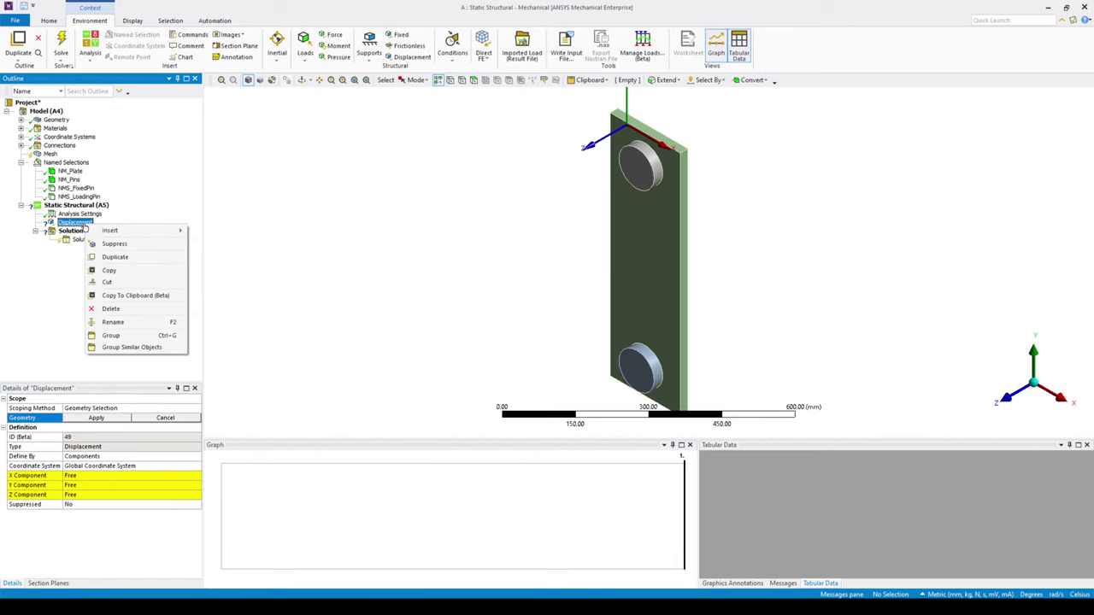
left_click(121, 322)
key("End")
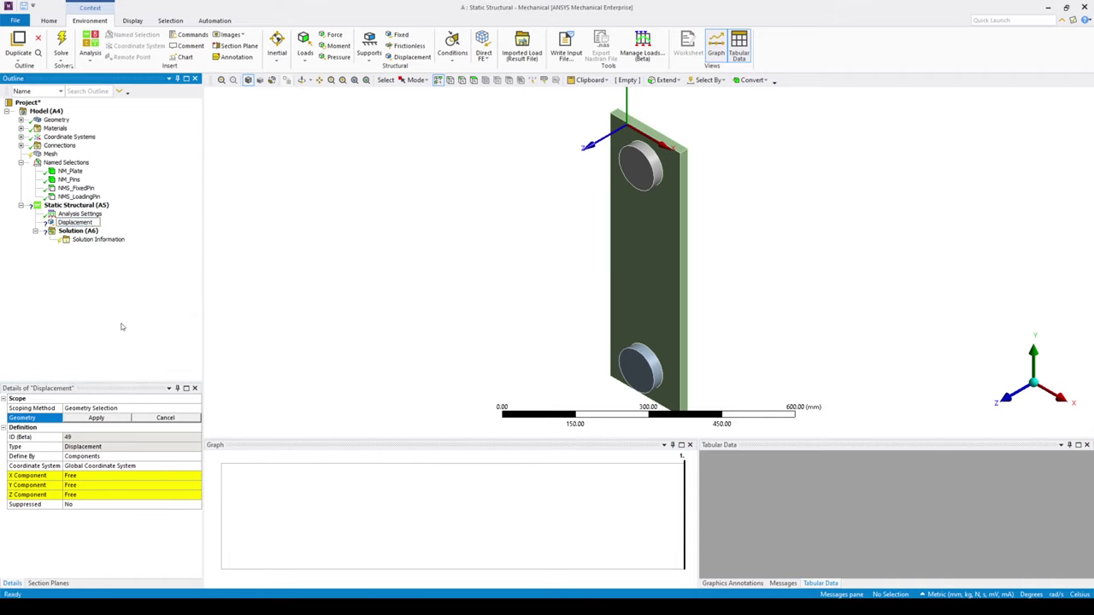
type("_Loading")
key("Return")
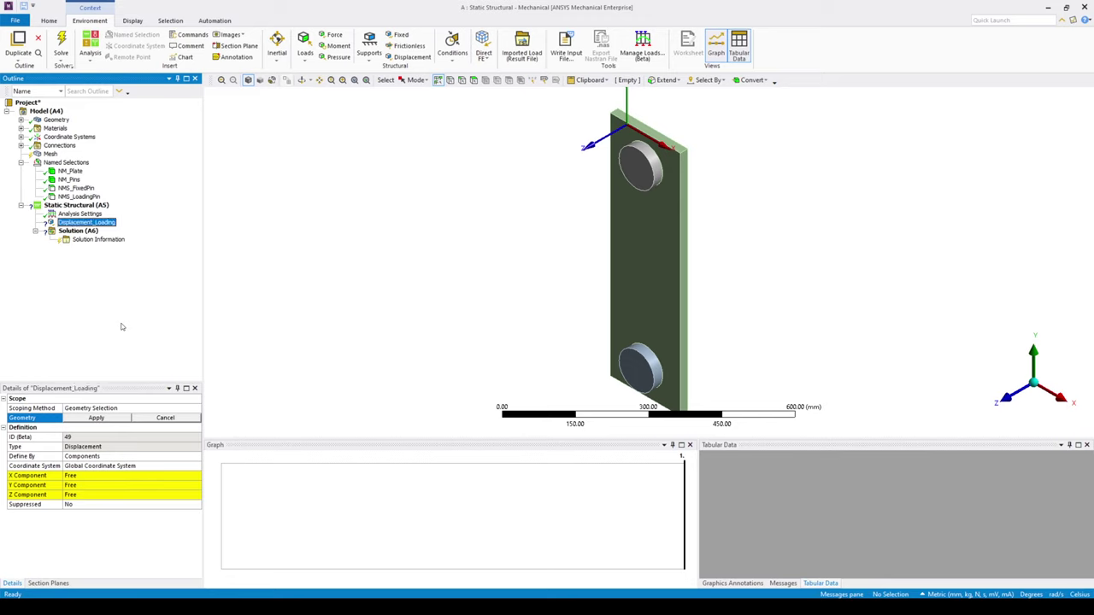
Step: Scope Displacement_Loading to the named selection NMS_LoadingPin and set its Y component to -1.1 mm
left_click(196, 409)
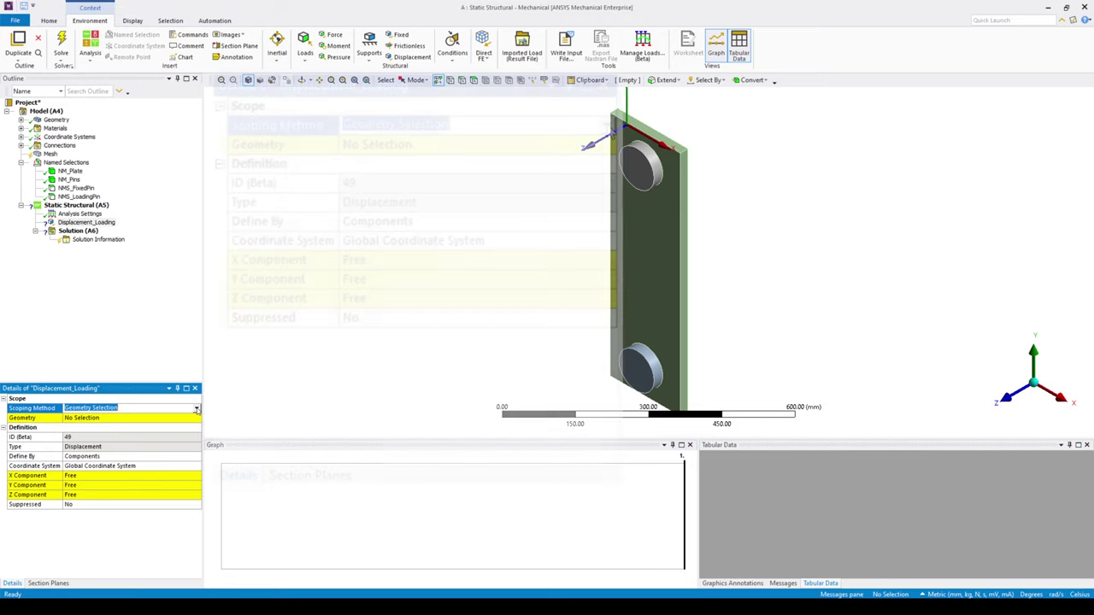
left_click(117, 423)
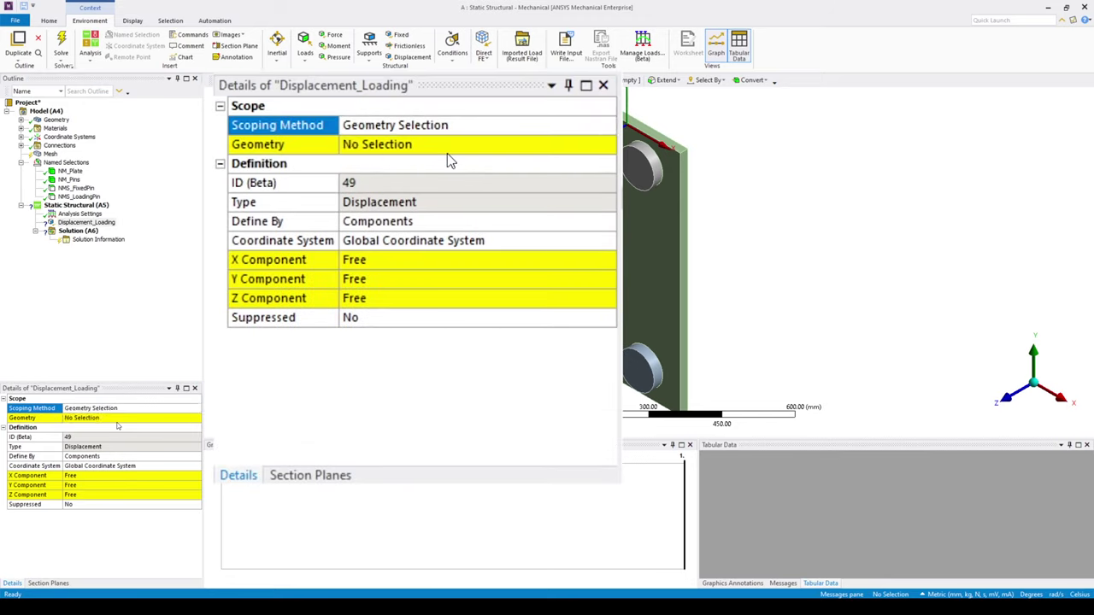
left_click(195, 420)
left_click(196, 420)
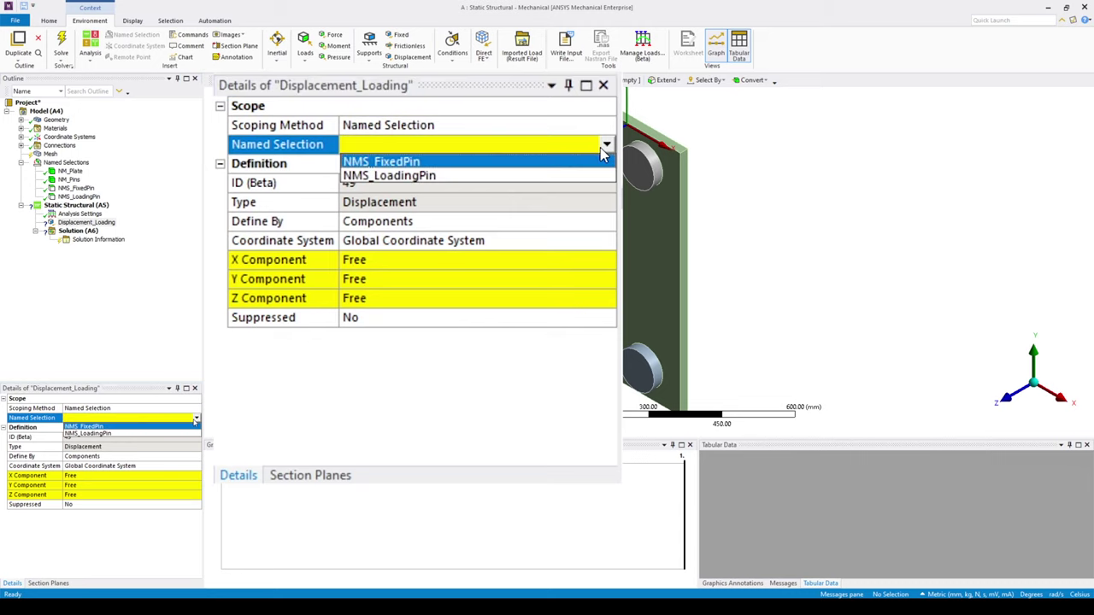
left_click(108, 434)
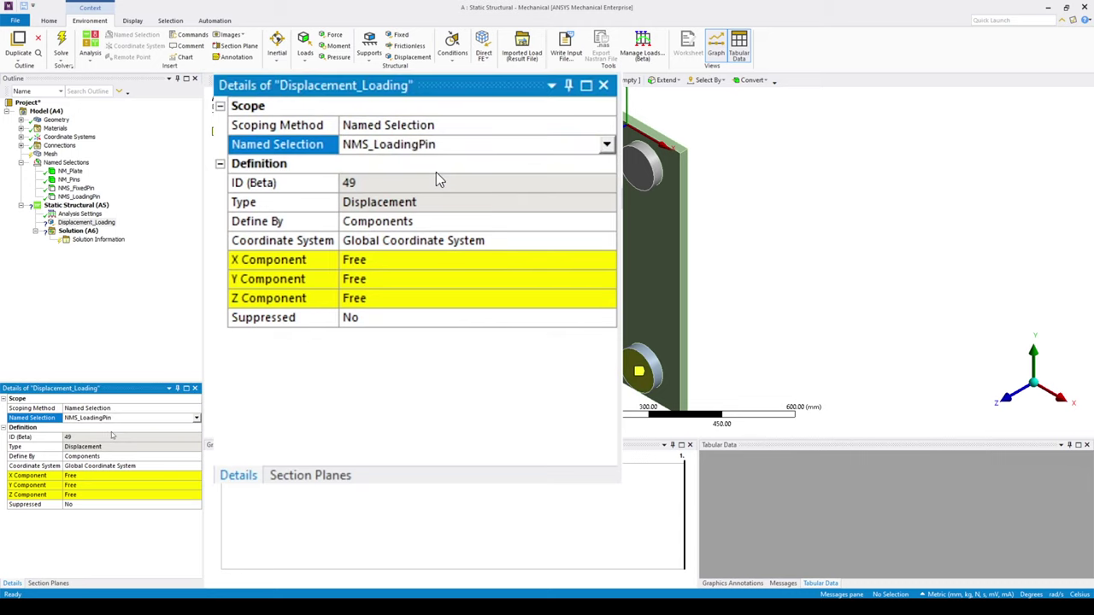
left_click(91, 485)
type("-1.1")
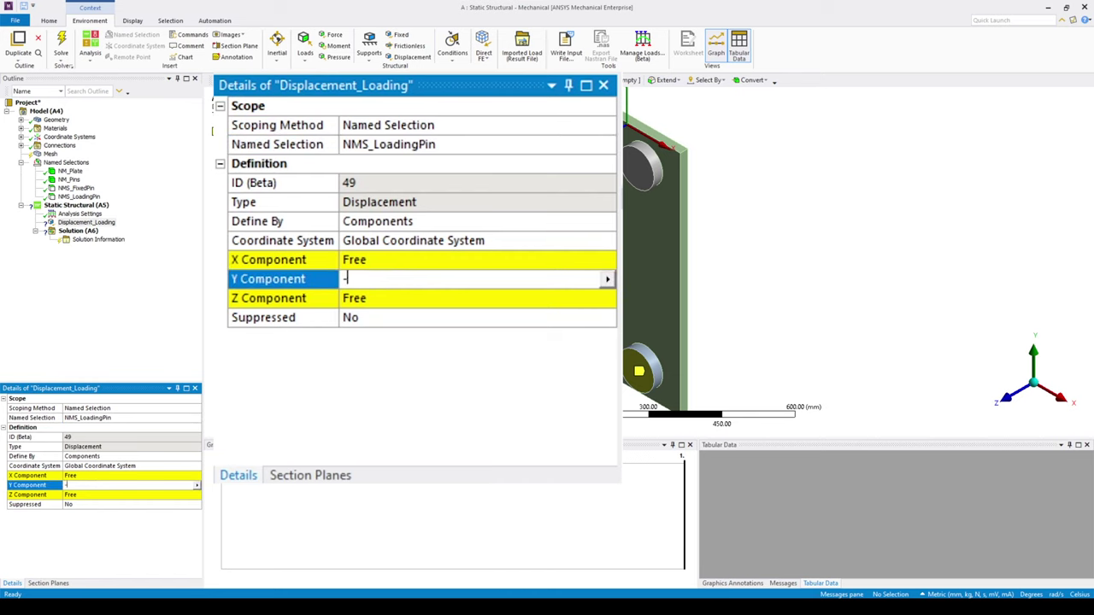
key("Return")
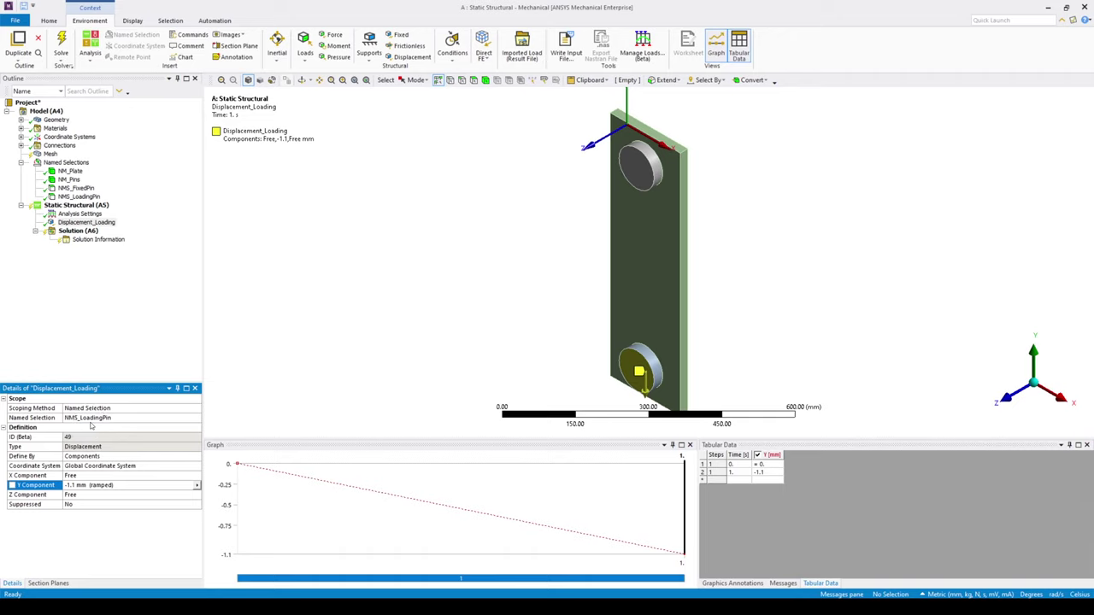
Step: Add a Fixed Support to the static structural analysis and scope it to the named selection NMS_FixedPin
right_click(92, 207)
mouse_move(100, 211)
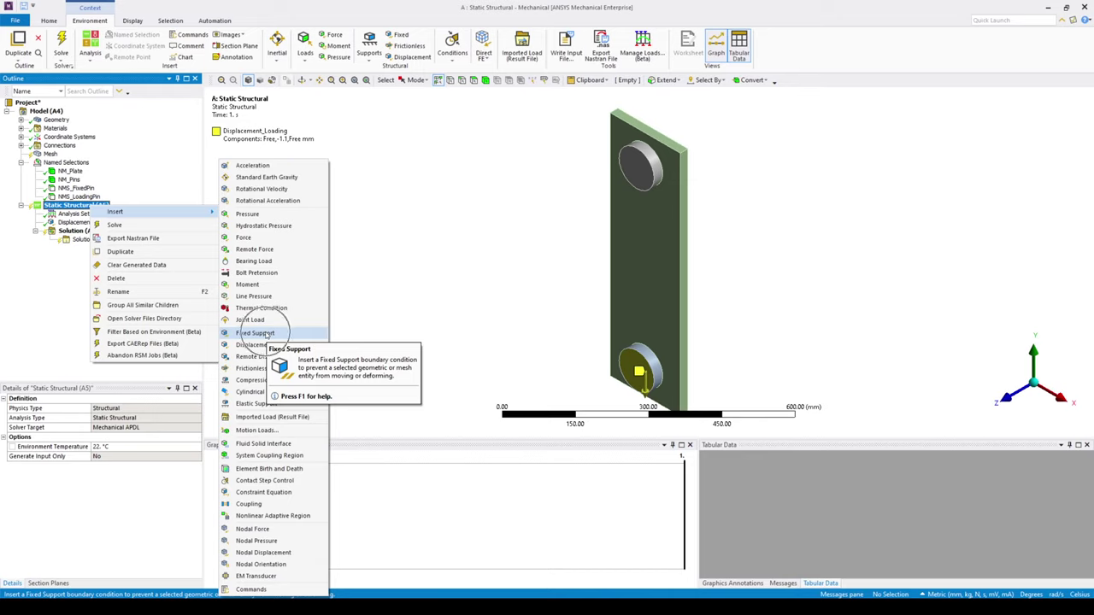
left_click(255, 333)
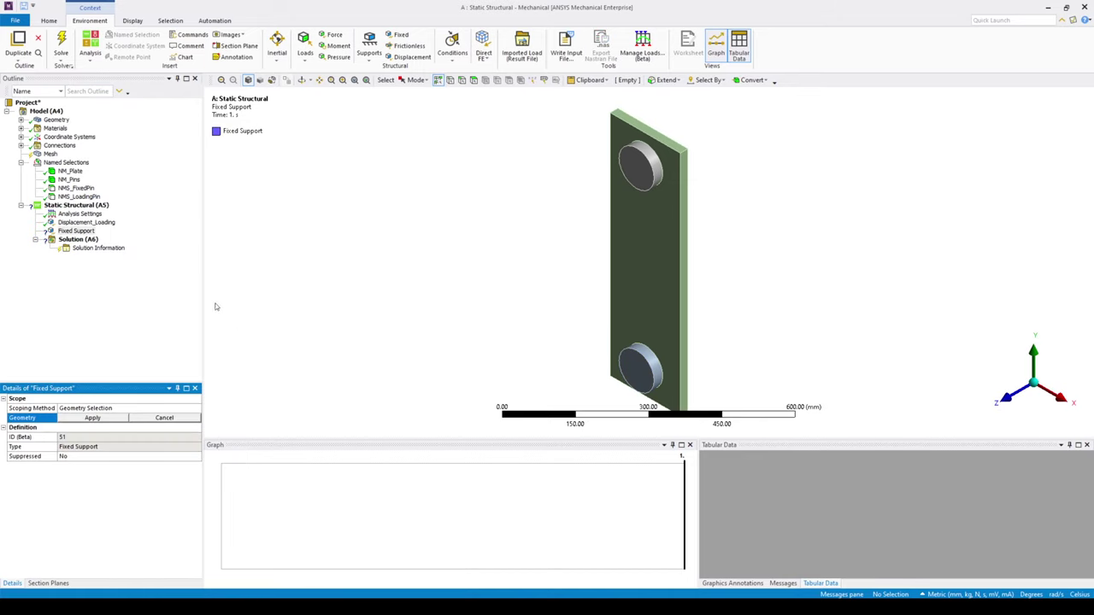
left_click(191, 409)
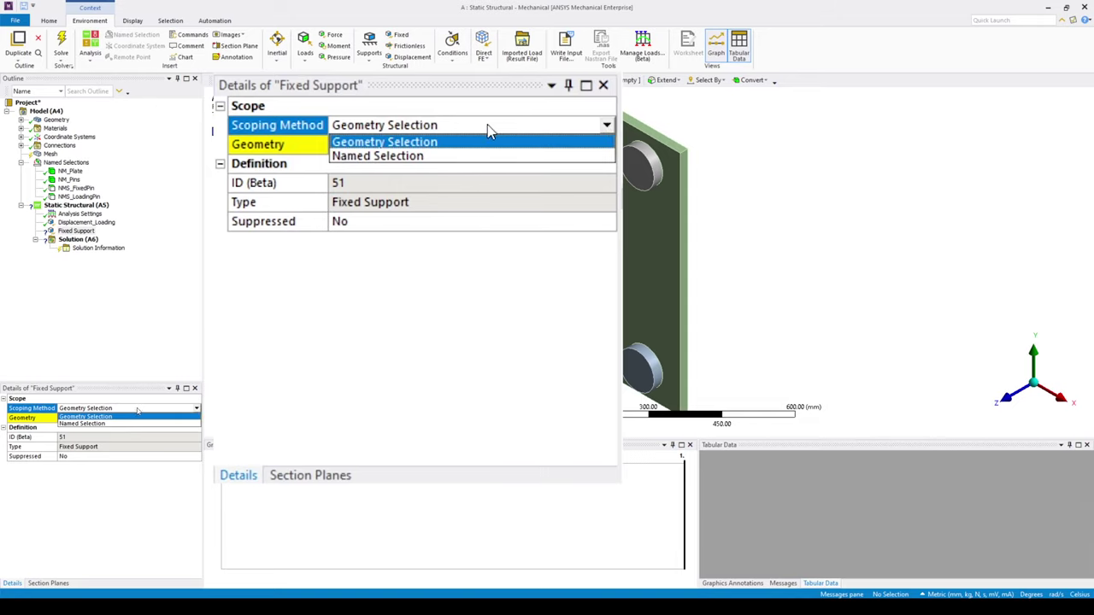
left_click(186, 424)
left_click(196, 418)
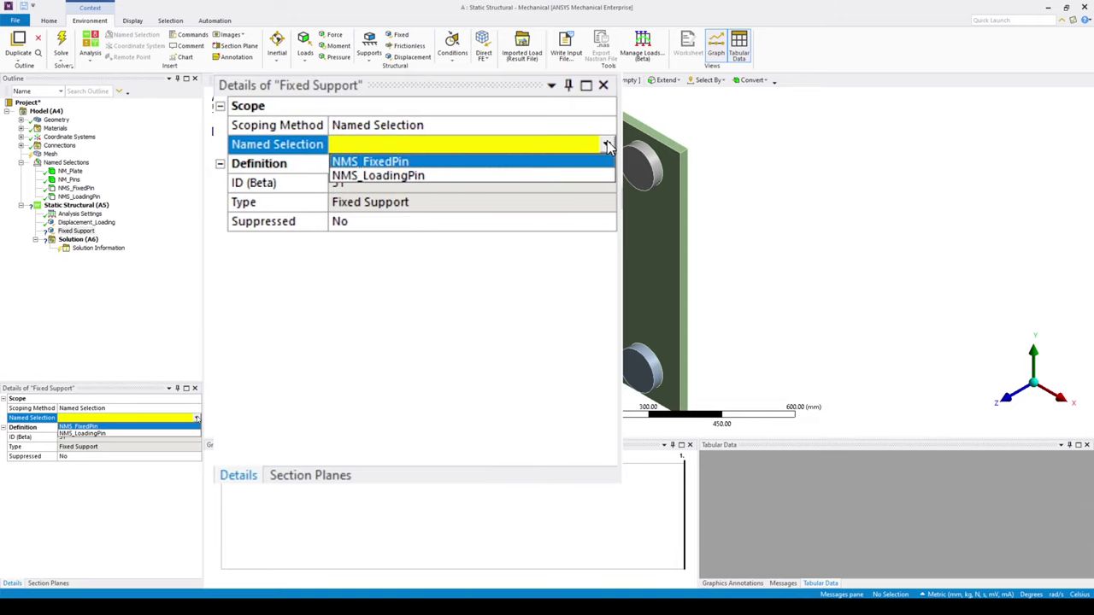
left_click(128, 425)
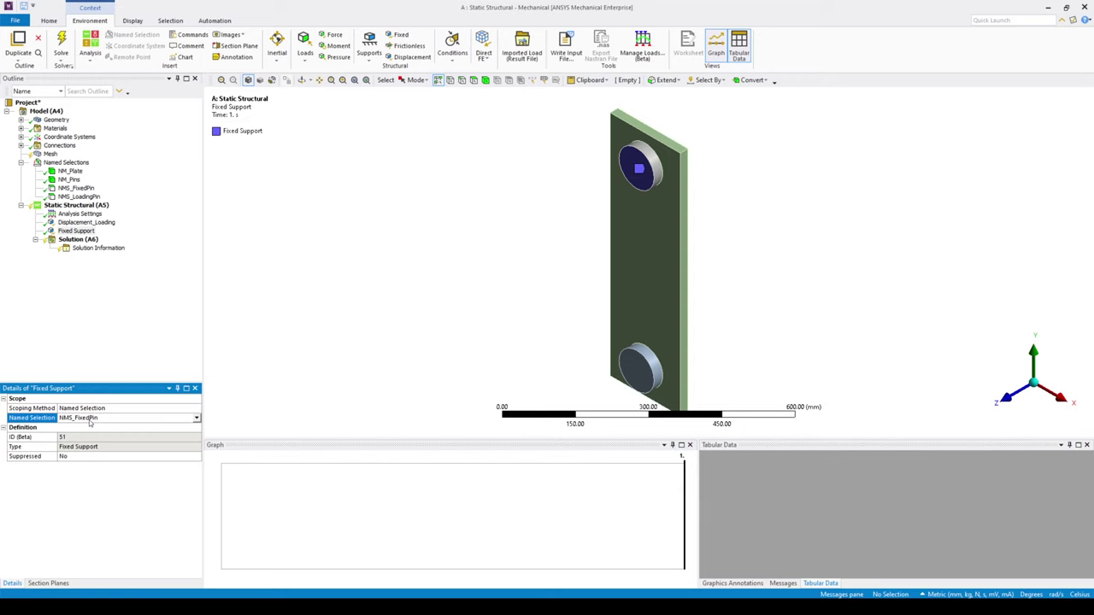
Step: Add another Displacement boundary condition to the static structural analysis and rename it Displacement_PreventingPlateSlip
right_click(101, 206)
mouse_move(112, 214)
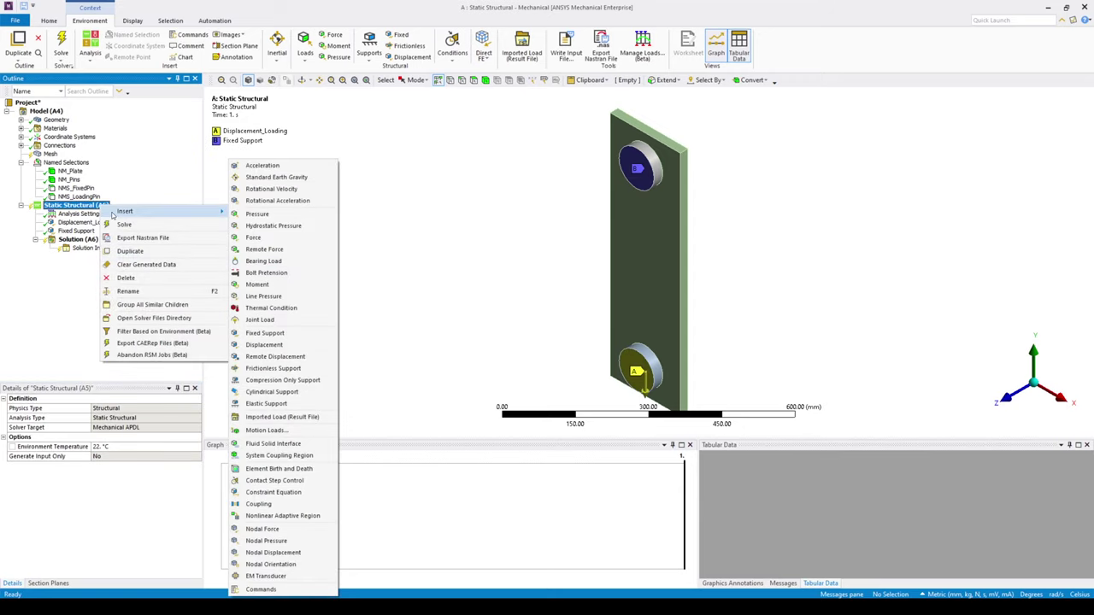
left_click(286, 346)
right_click(85, 241)
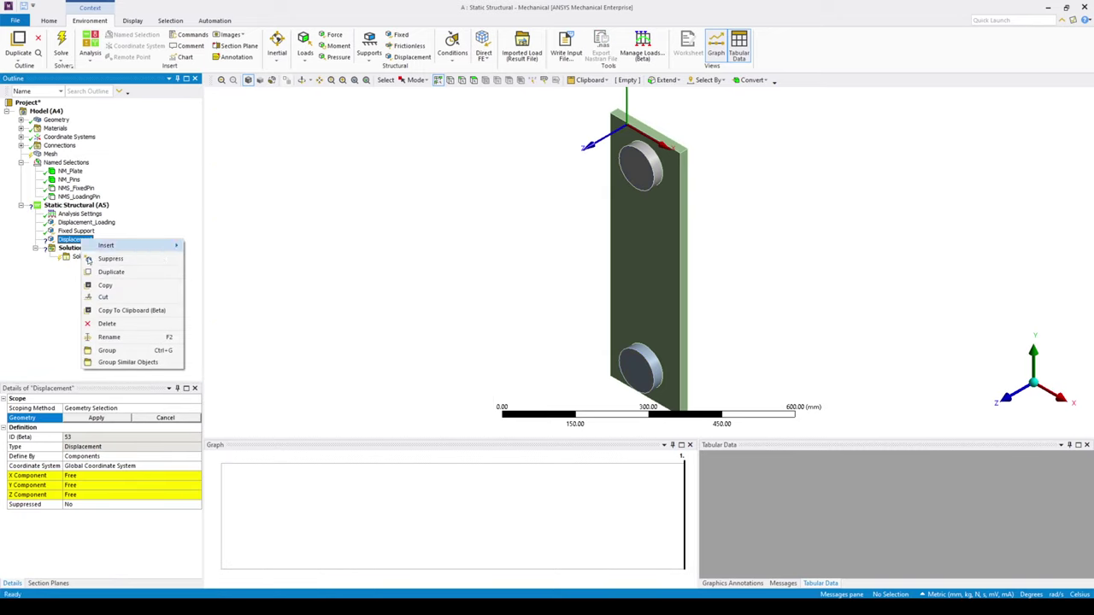
left_click(108, 336)
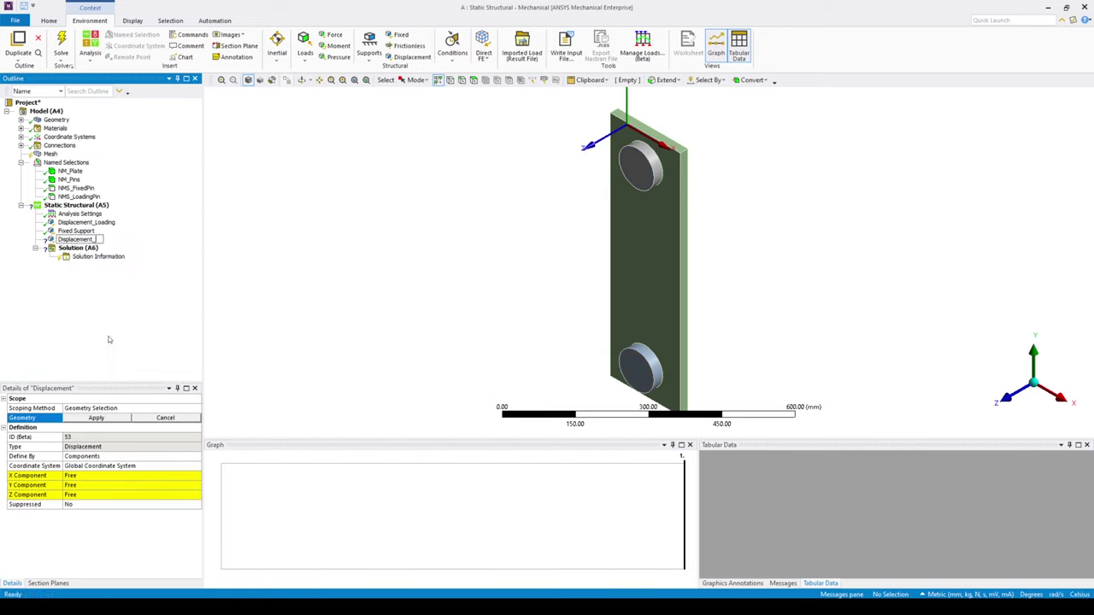
type("_PreventingPlateSlip")
key("Return")
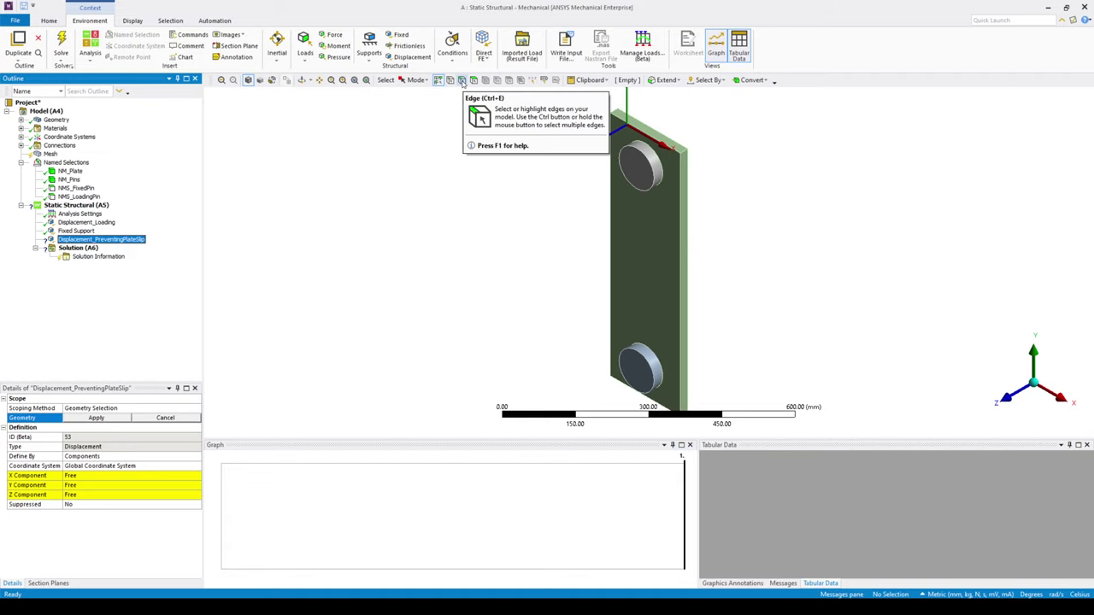
Step: Scope Displacement_PreventingPlateSlip to two plate edges, the bottom and top edges of its front face
left_click(462, 81)
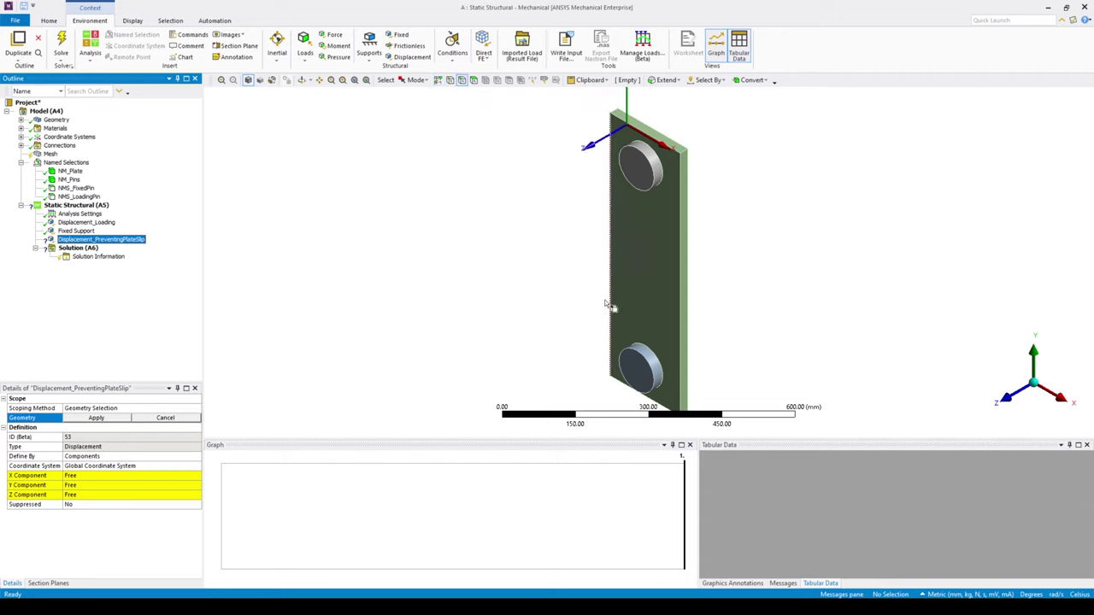
middle_click_drag(605, 304, 643, 307)
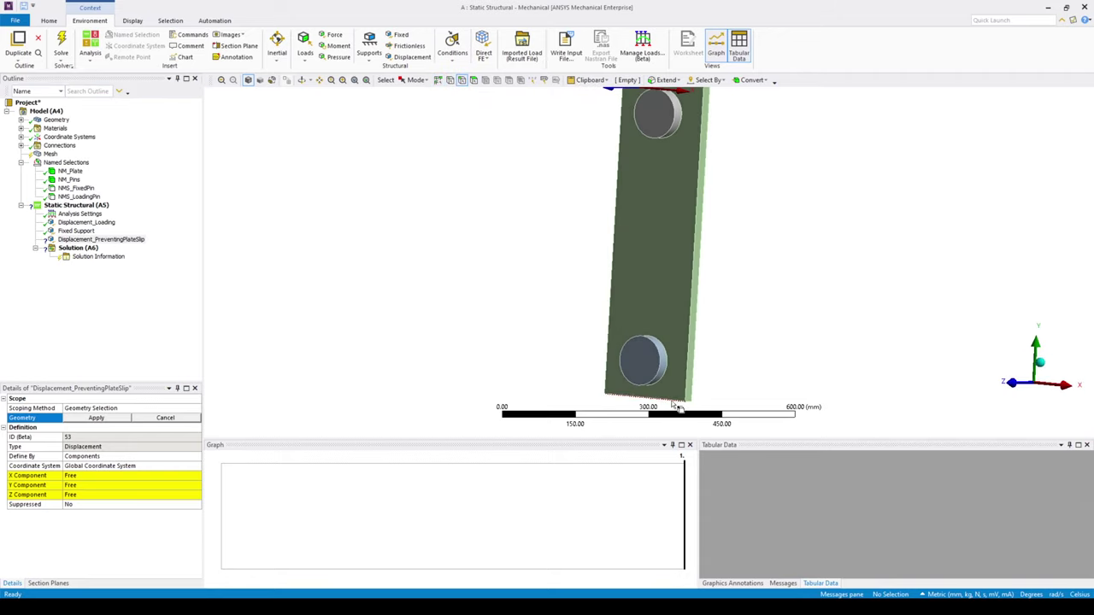
scroll(675, 409, "up", 5)
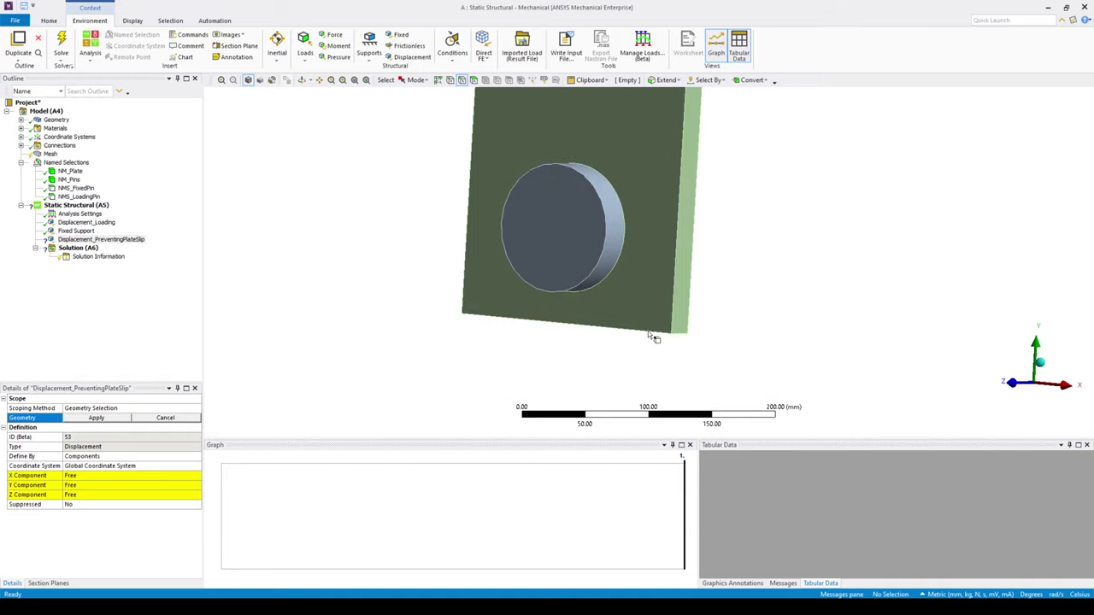
middle_click_drag(647, 336, 635, 346)
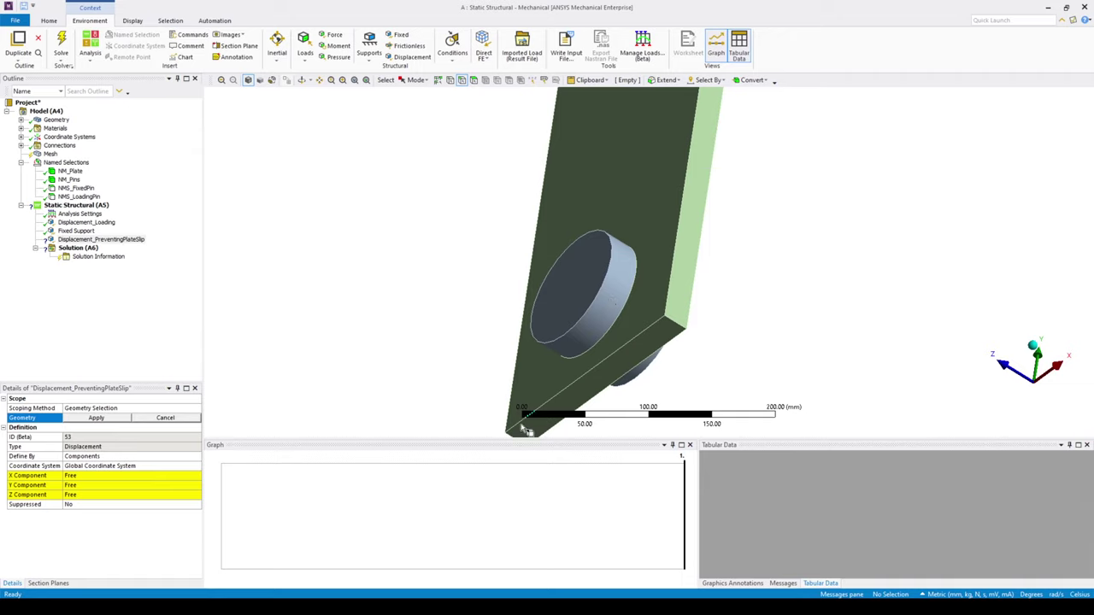
middle_click_drag(521, 389, 461, 286, "ctrl")
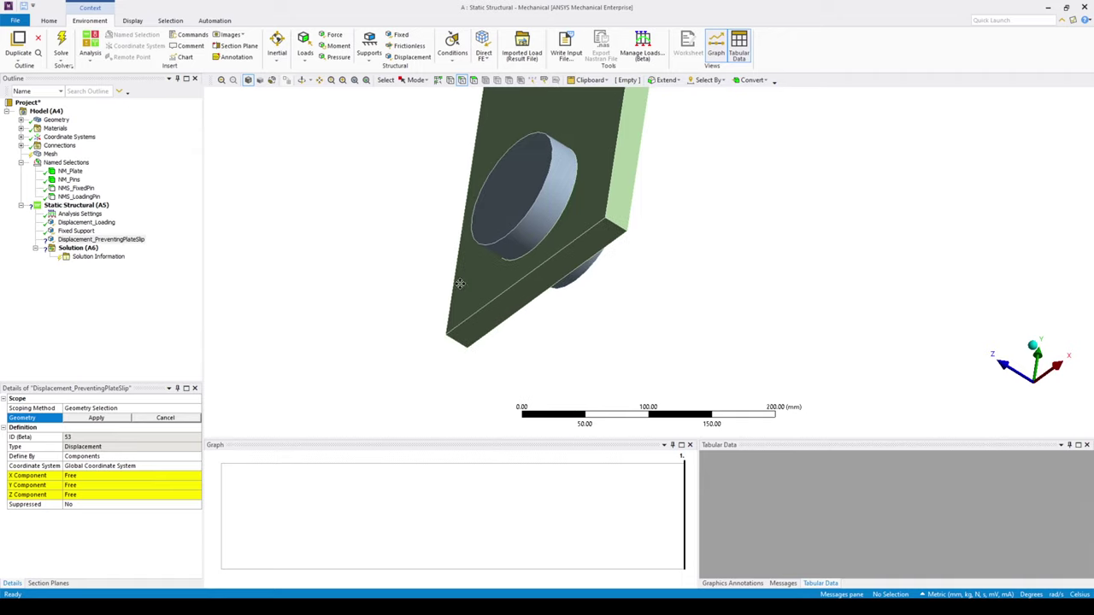
left_click(468, 328)
middle_click_drag(468, 328, 588, 112, "ctrl")
left_click(609, 325)
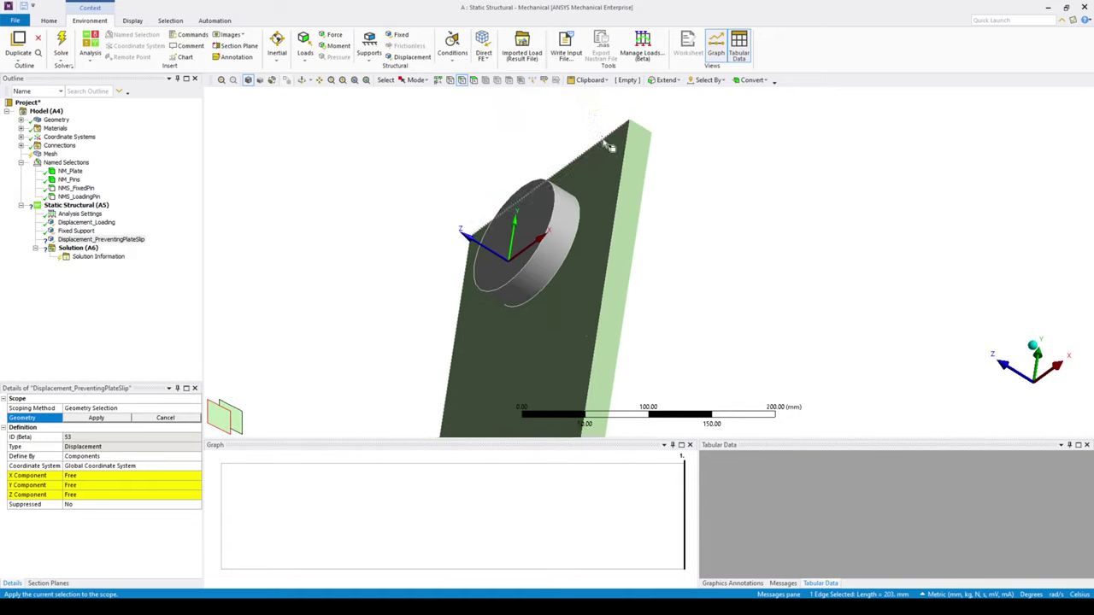
left_click(610, 147)
left_click(607, 144, "ctrl")
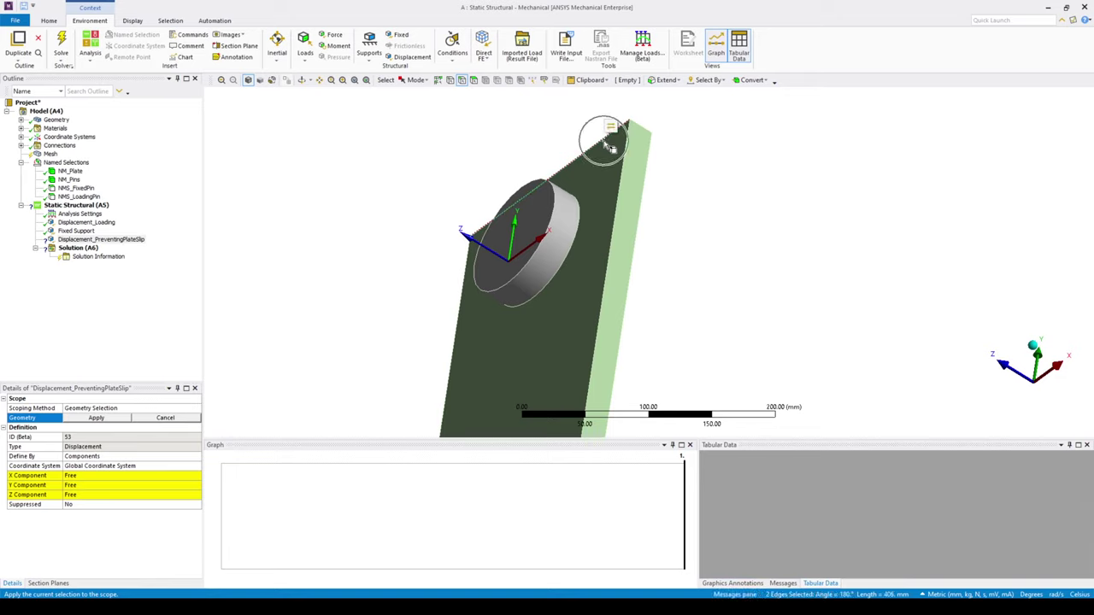
left_click(104, 409)
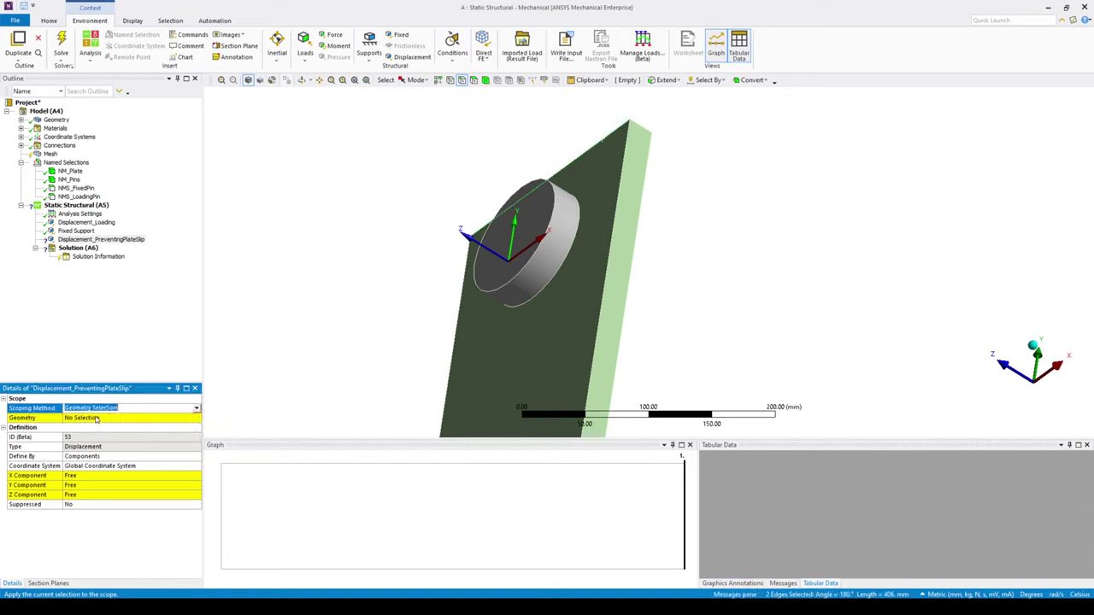
left_click(99, 419)
left_click(99, 418)
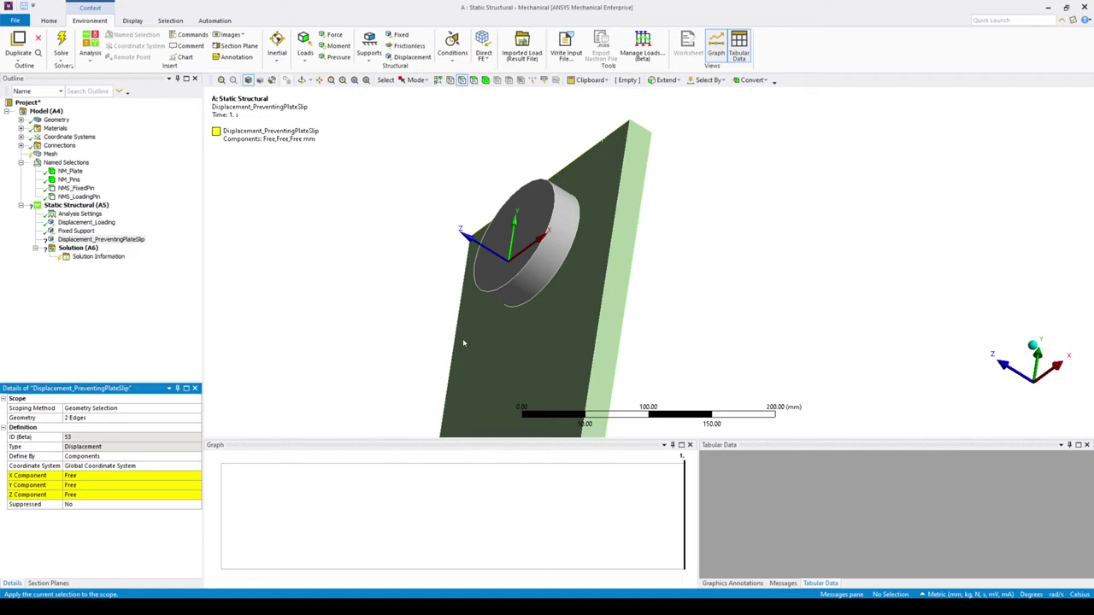
Step: Set the Z component of Displacement_PreventingPlateSlip to 0 mm
scroll(477, 297, "down", 2)
scroll(477, 298, "down", 1)
middle_click_drag(493, 299, 496, 228, "ctrl")
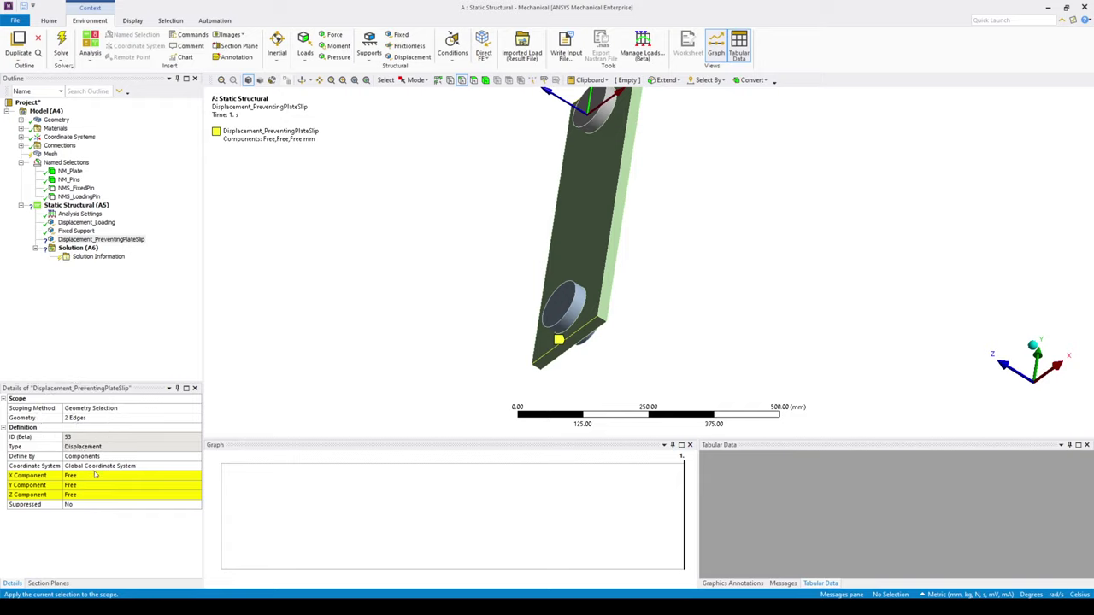
left_click(85, 495)
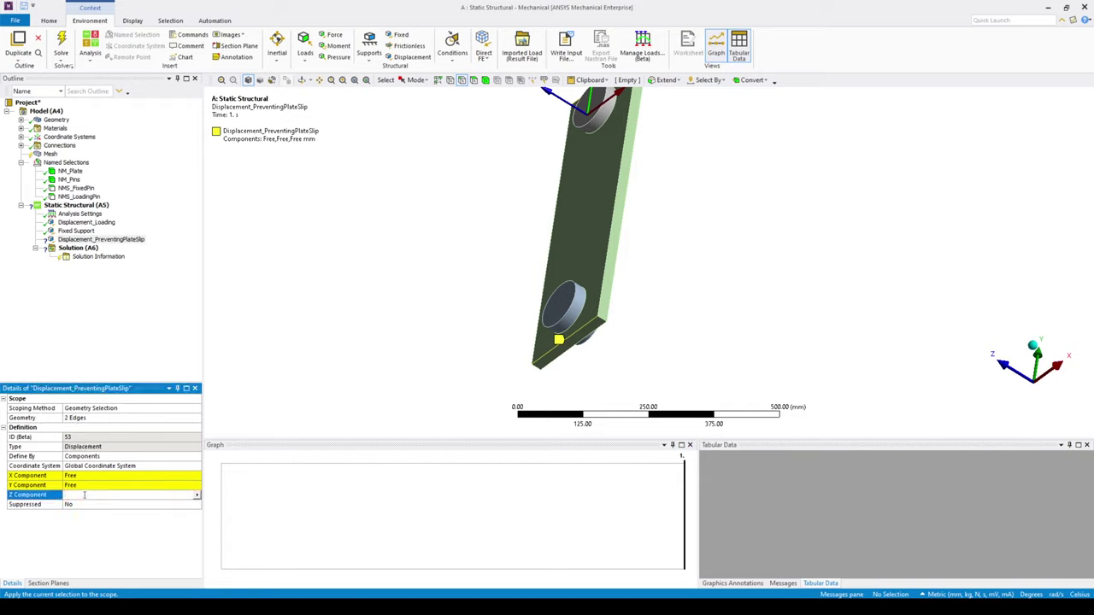
type("0")
key("Return")
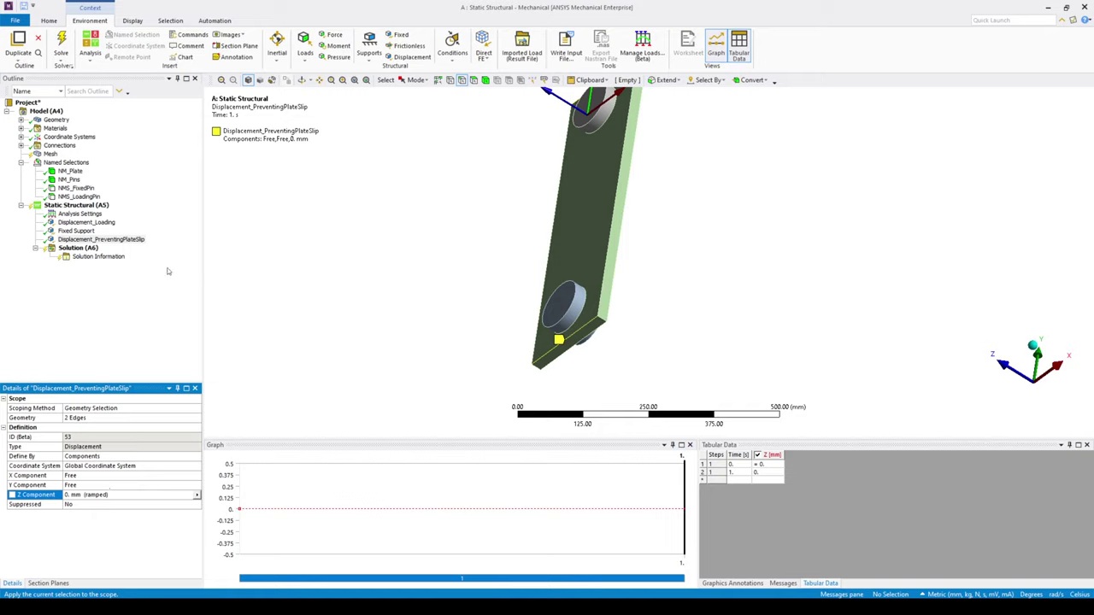
Step: Add an Equivalent (von-Mises) stress result to the solution
left_click(78, 248)
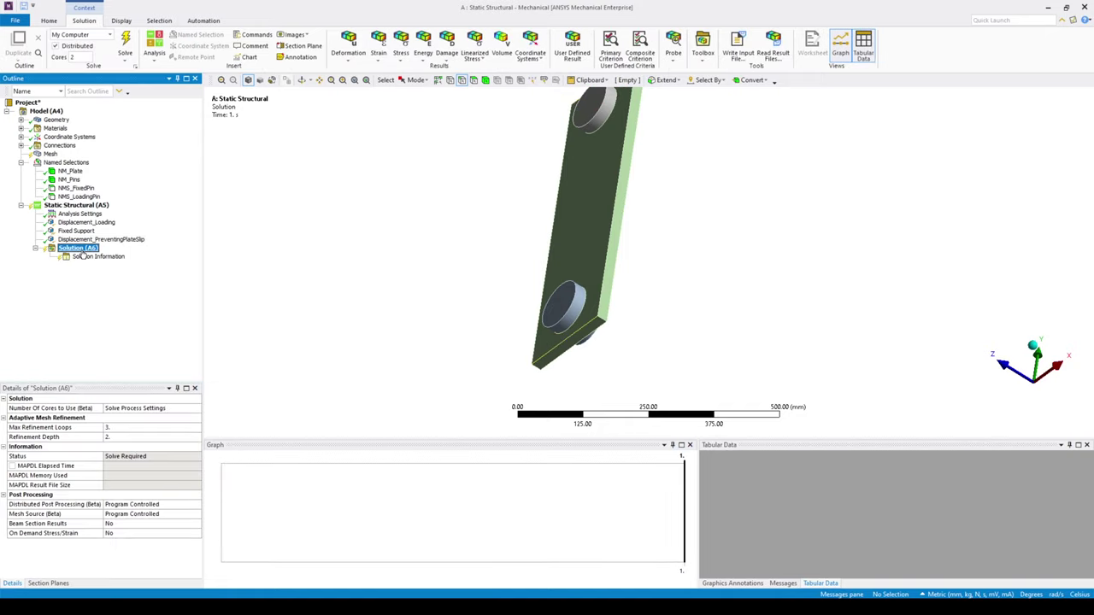
right_click(83, 254)
mouse_move(108, 257)
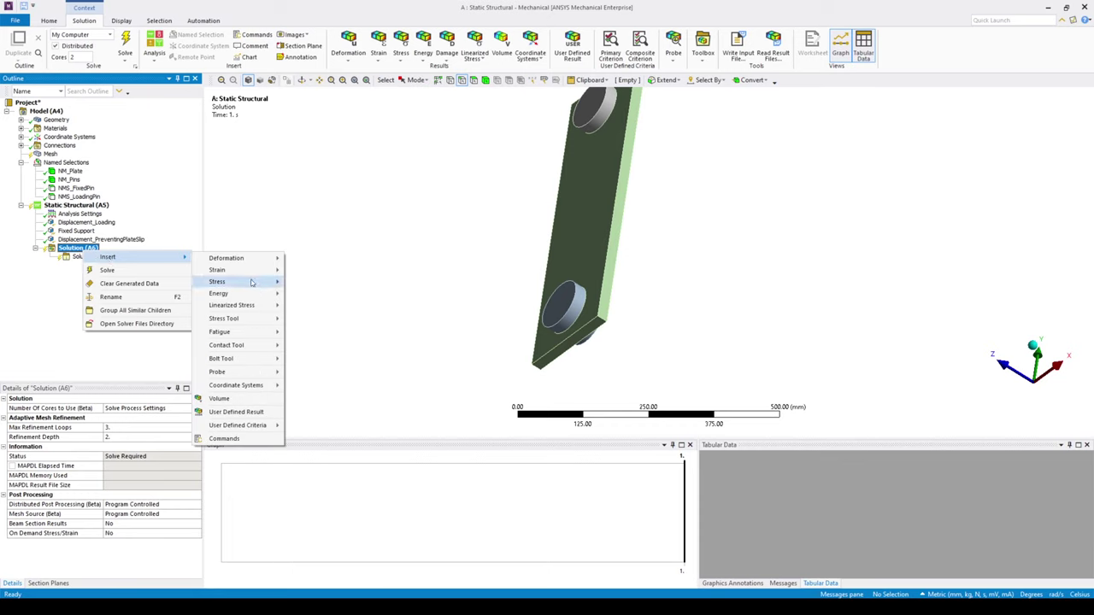
mouse_move(252, 282)
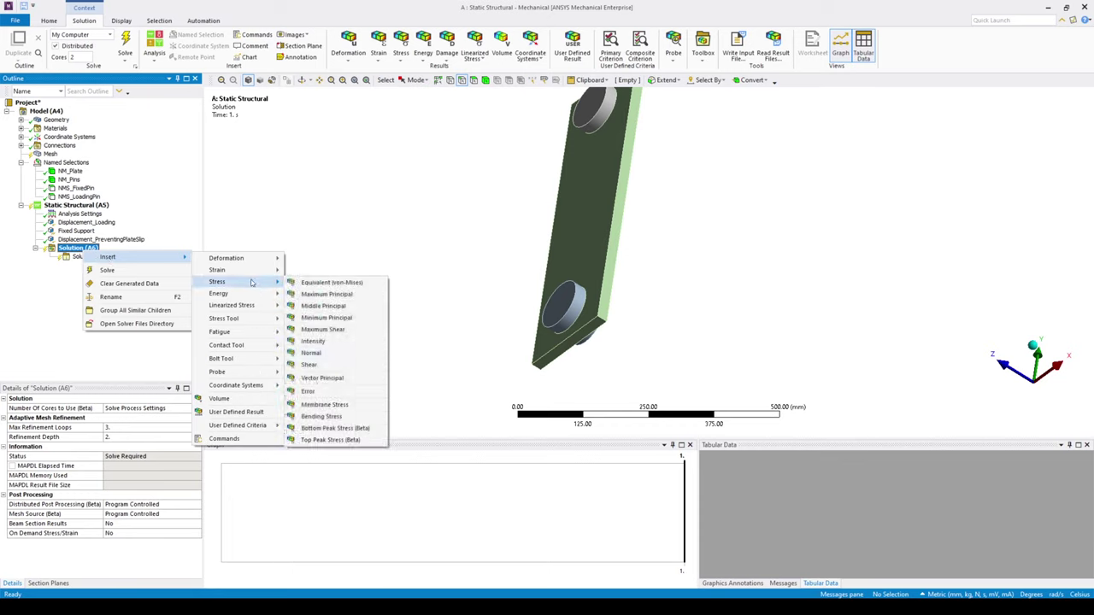
left_click(356, 282)
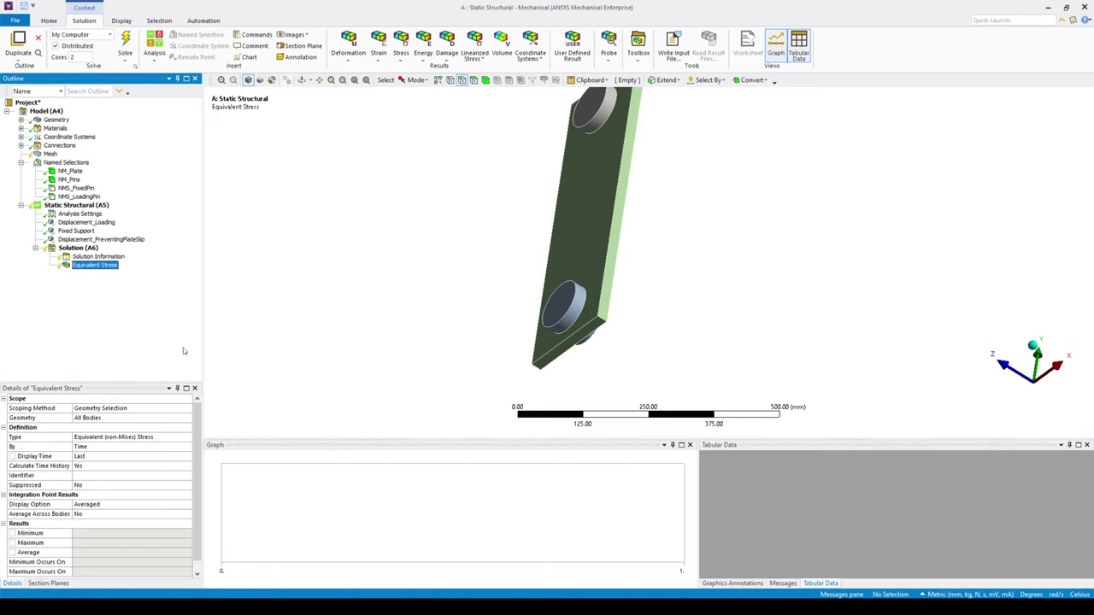
Step: Add a Convergence control to the Equivalent Stress result and set its allowable change to 5%
right_click(96, 266)
mouse_move(101, 272)
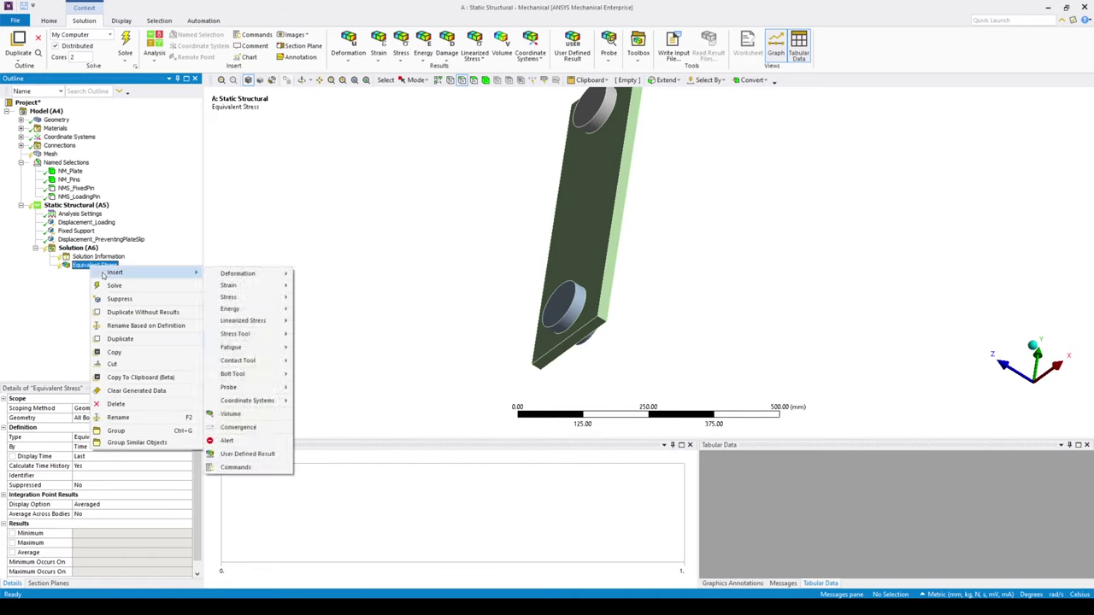
left_click(254, 430)
left_click(98, 273)
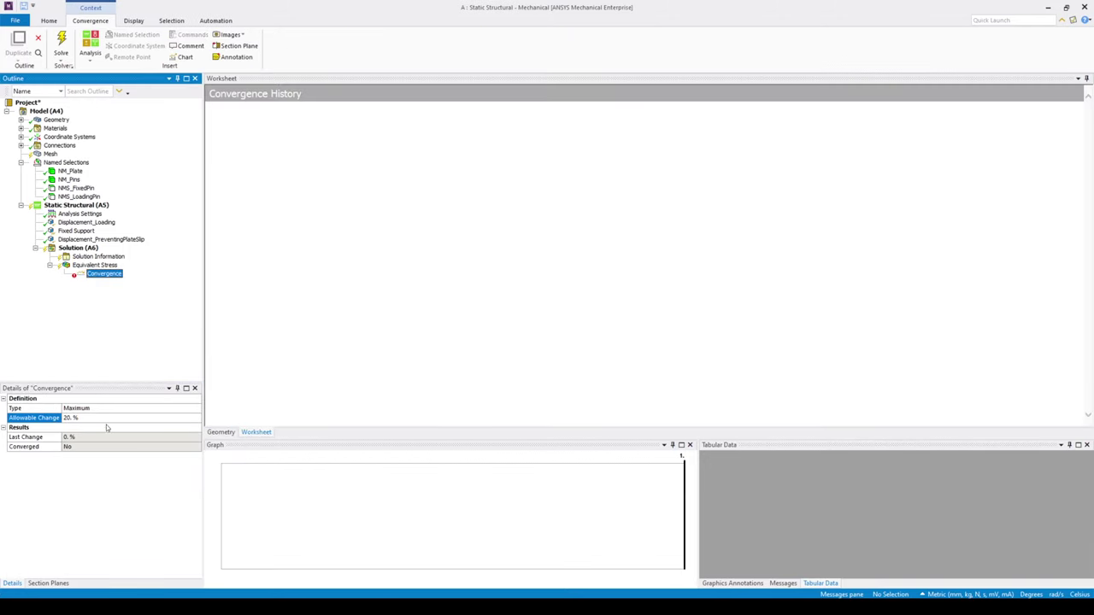
left_click(95, 416)
type("5")
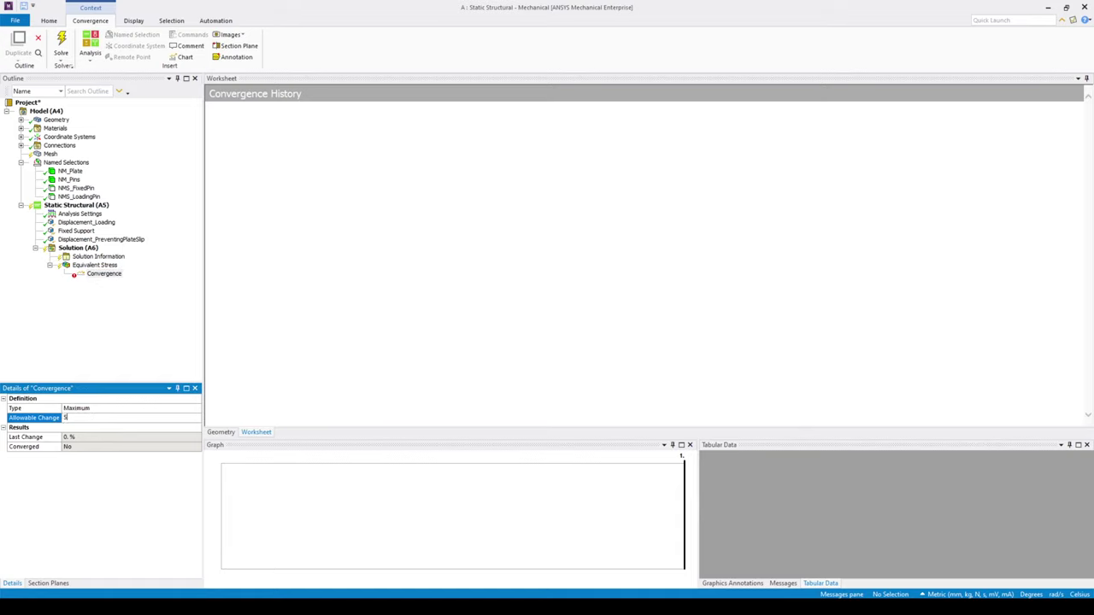
left_click(77, 417)
Step: Add a Total Deformation result to the solution and scope it to the named selection NM_Plate
right_click(90, 250)
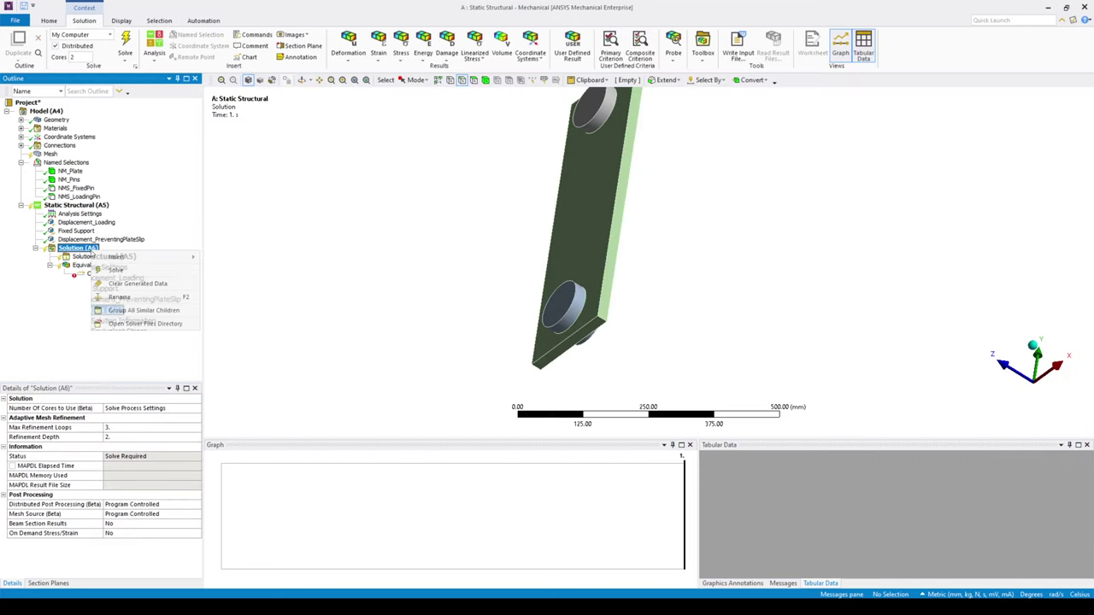
mouse_move(108, 258)
mouse_move(242, 261)
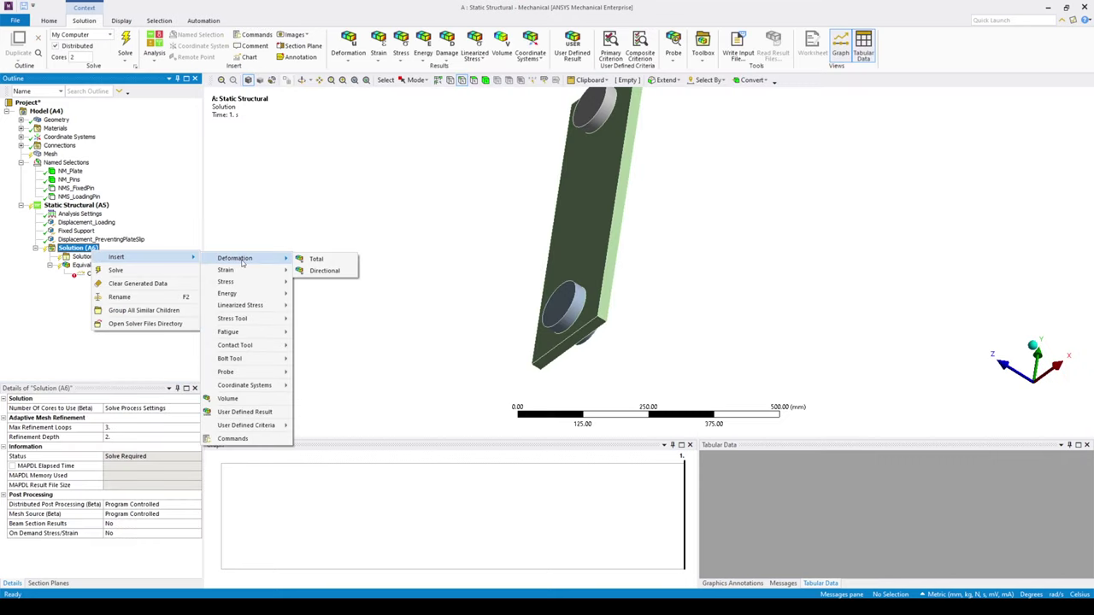
left_click(316, 260)
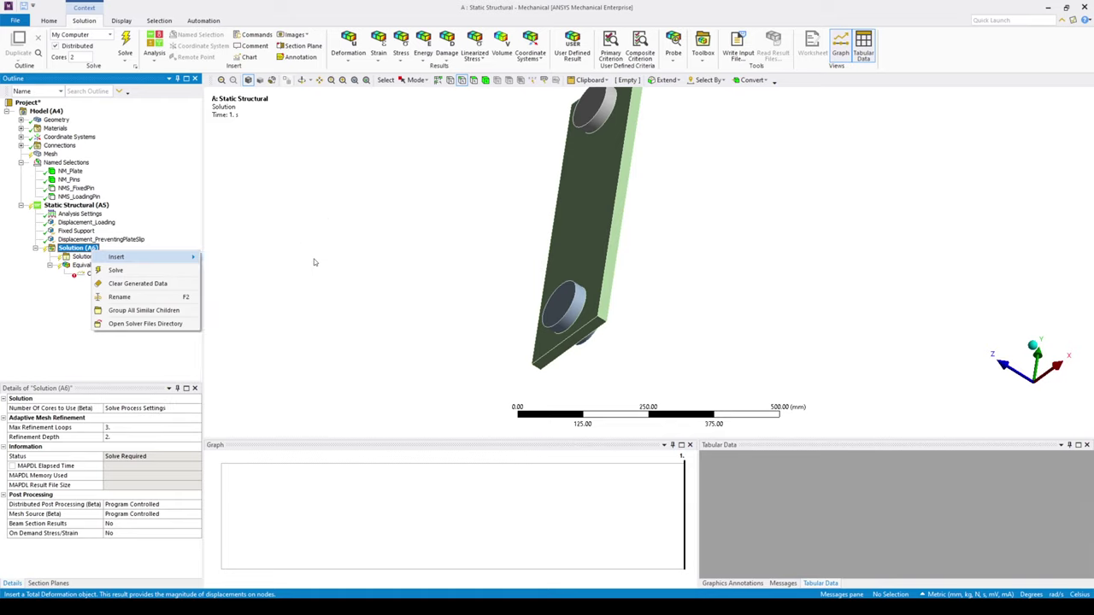
left_click(120, 409)
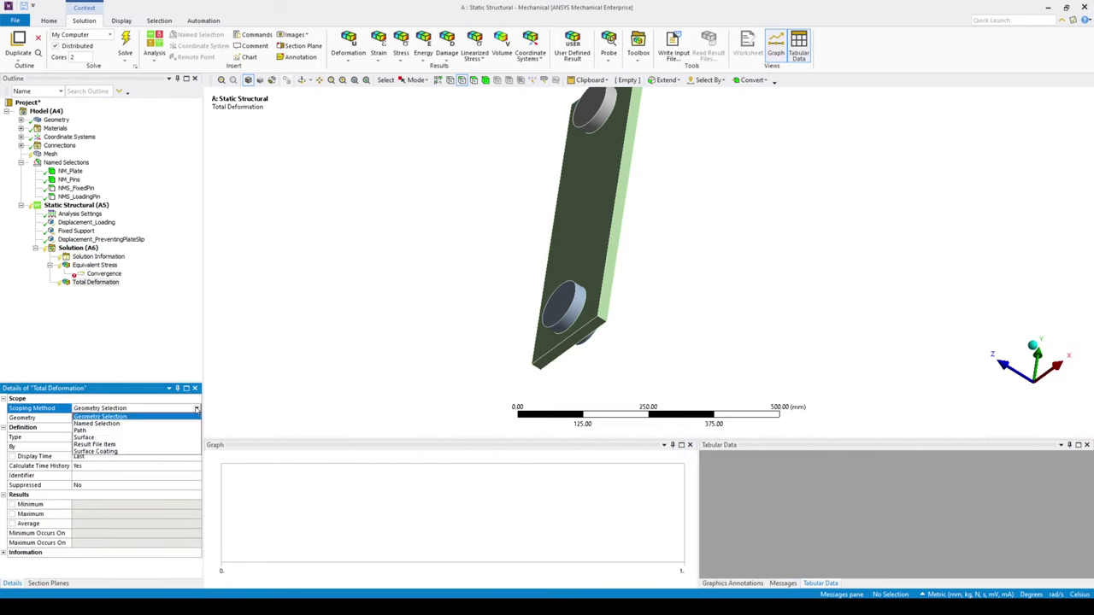
left_click(116, 424)
left_click(129, 417)
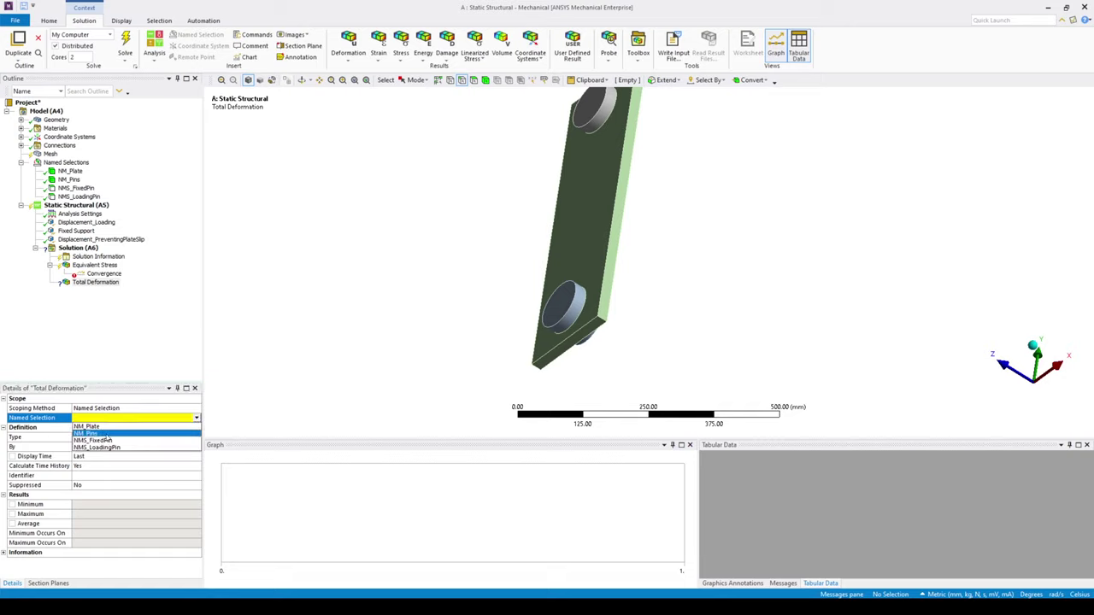
left_click(88, 427)
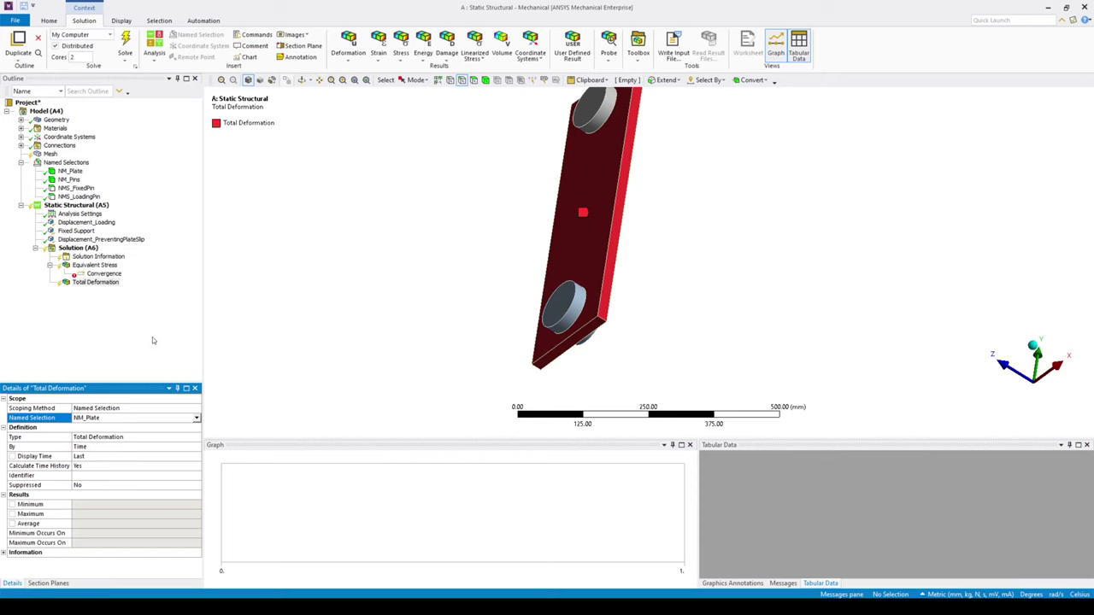
Step: Add a Force Reaction probe to the solution and assign it to the boundary condition Displacement_Loading
right_click(86, 250)
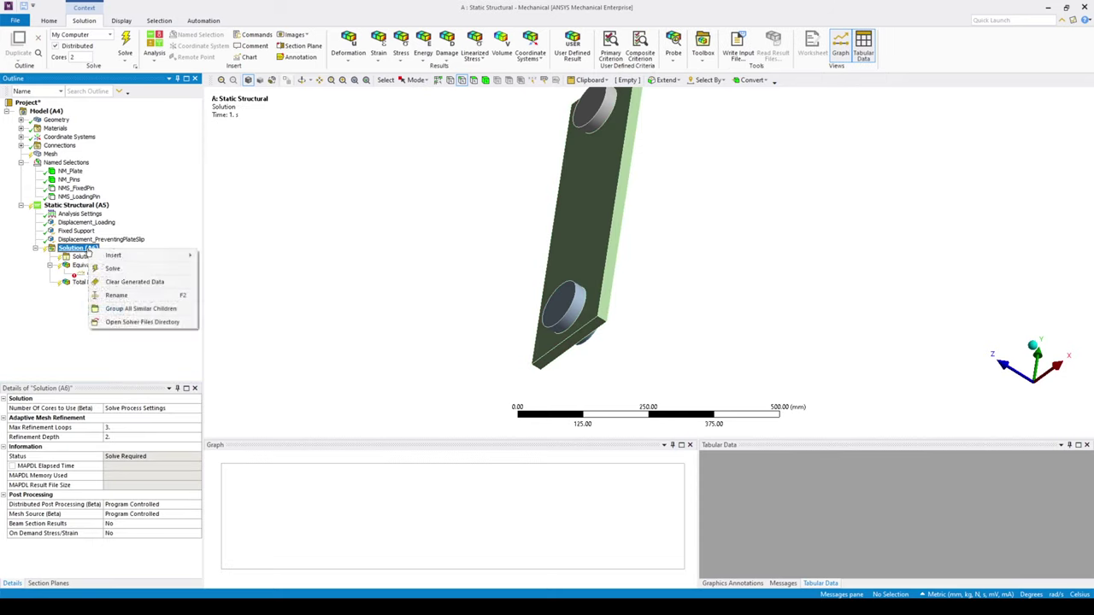
mouse_move(128, 255)
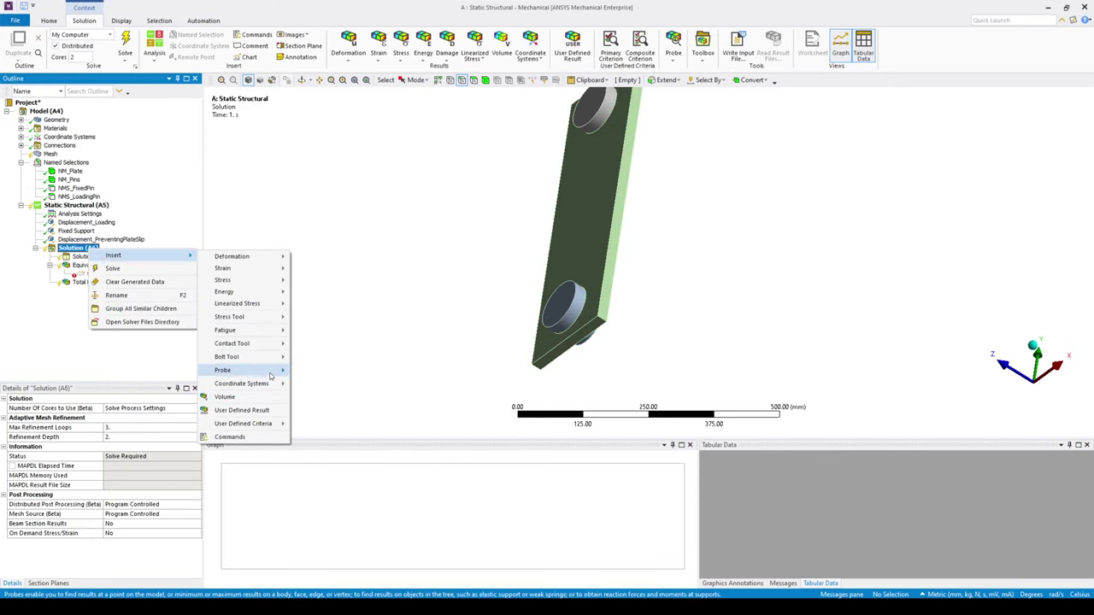
mouse_move(269, 370)
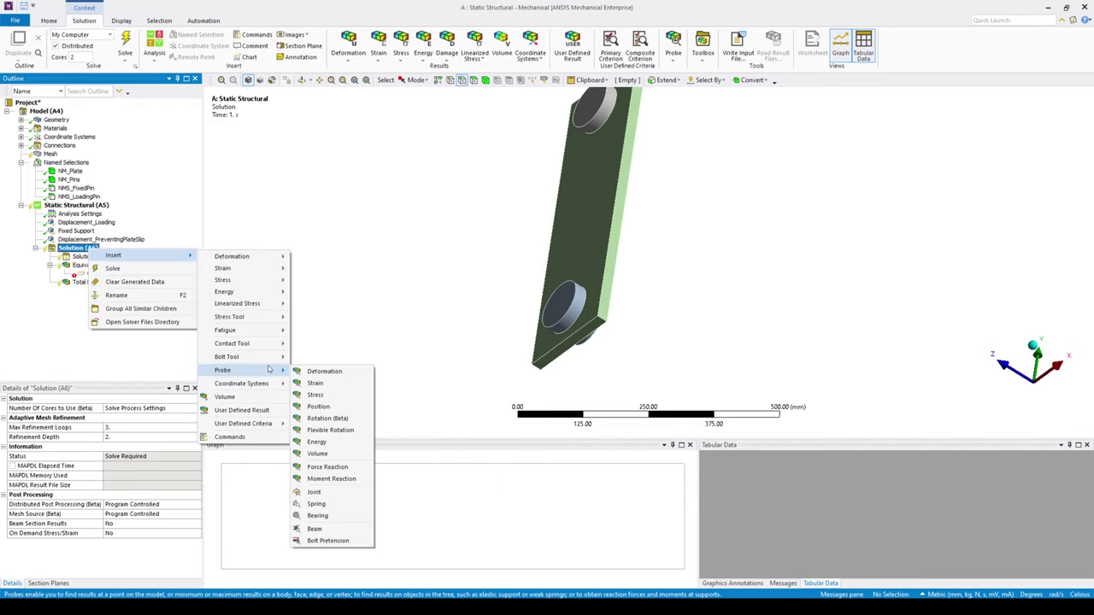
left_click(327, 467)
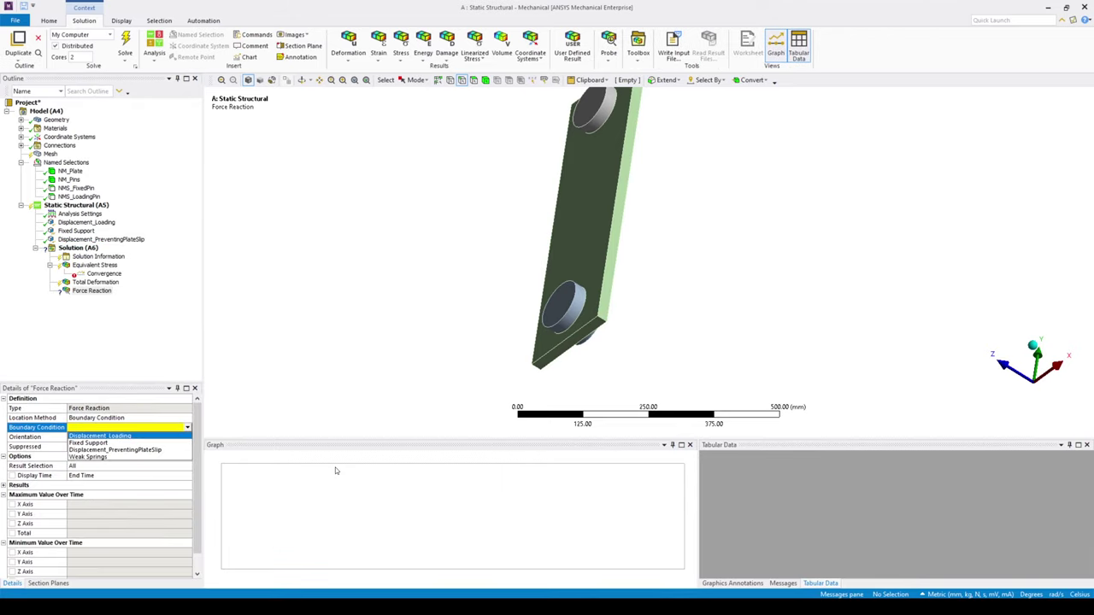
left_click(148, 436)
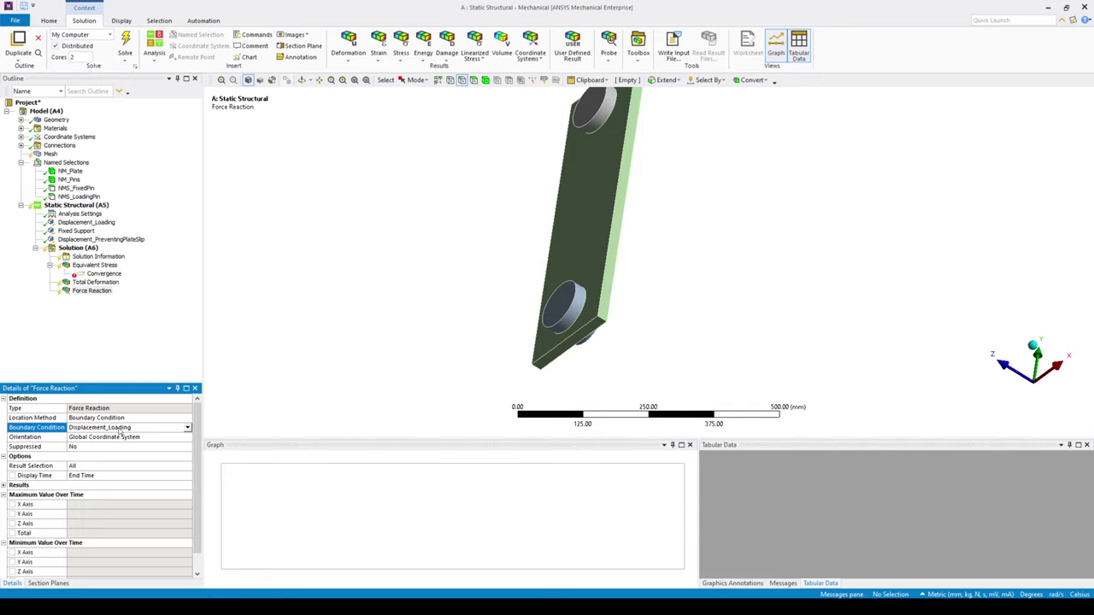
Step: Add a Normal stress result to the solution and rename it Normal Stress_SX_Gauge5
left_click(74, 248)
right_click(72, 250)
mouse_move(98, 254)
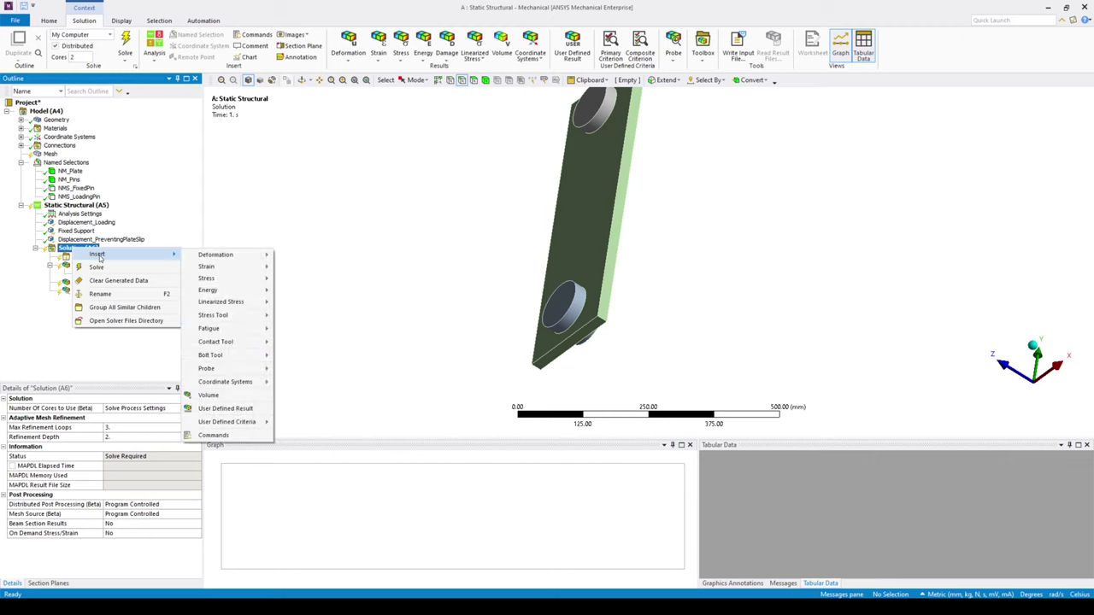
mouse_move(224, 281)
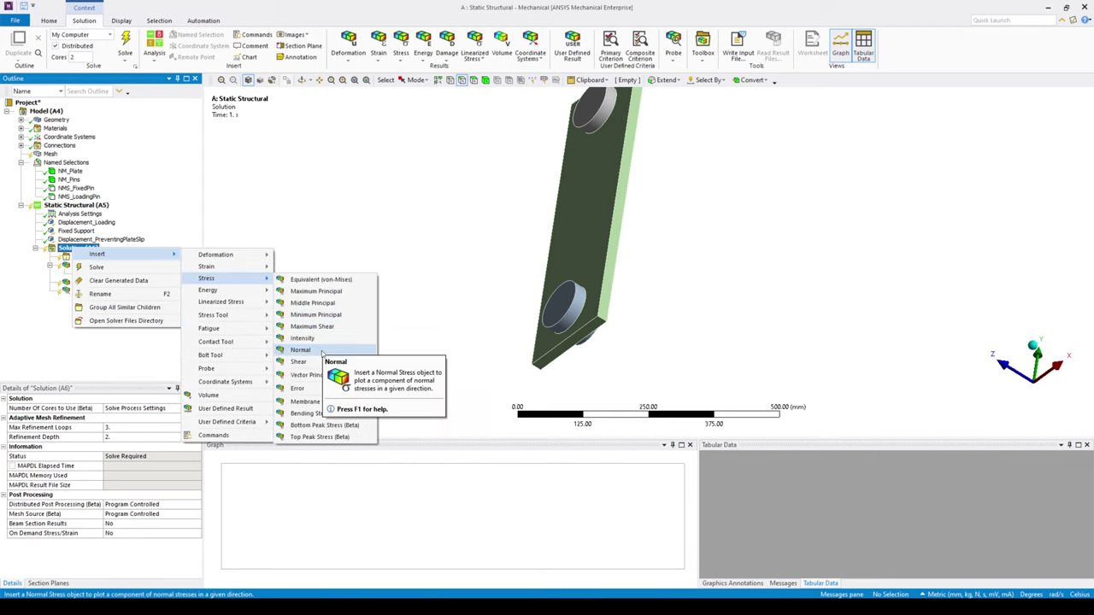
left_click(320, 352)
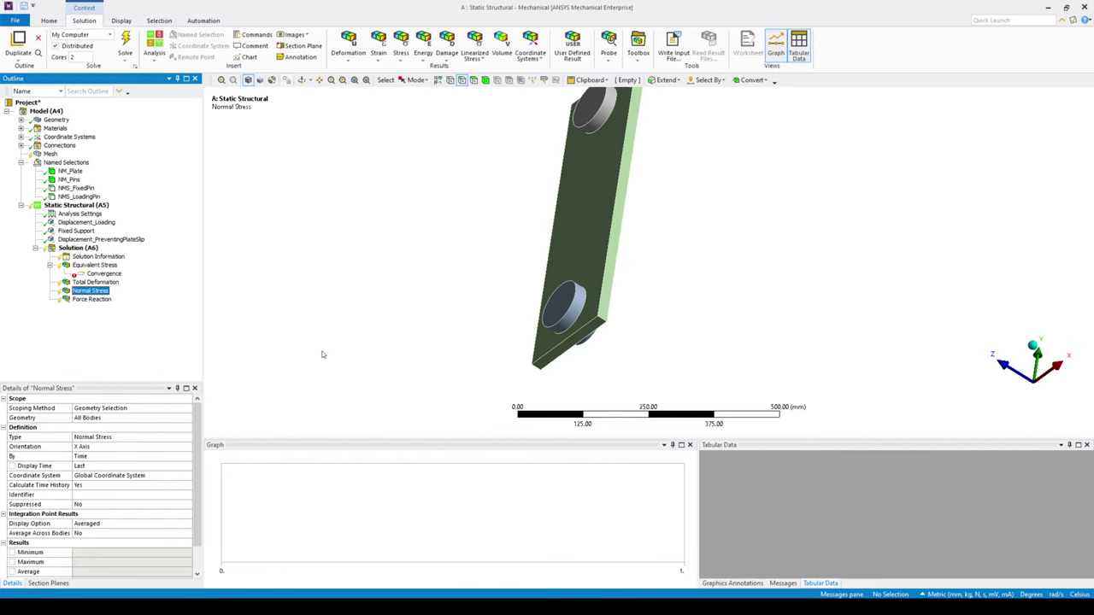
right_click(99, 293)
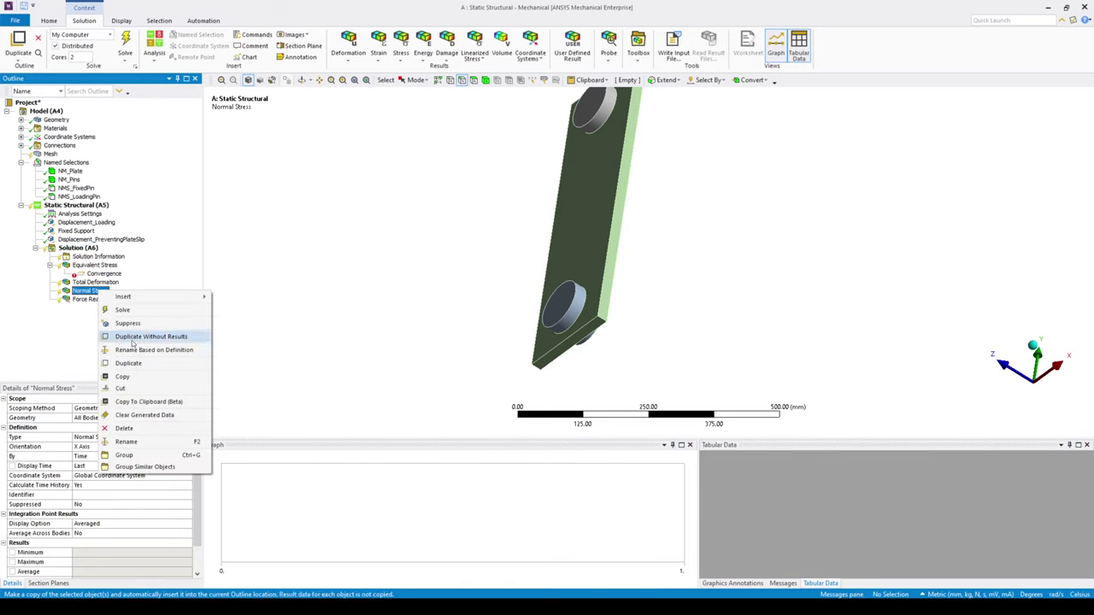
left_click(136, 442)
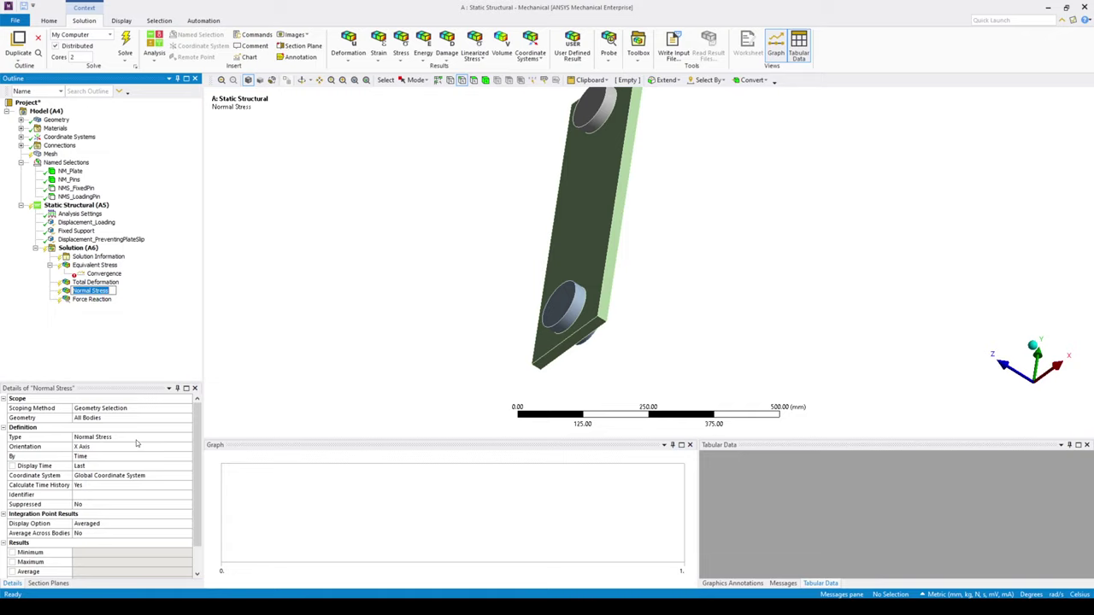
key("End")
type("_SX_Gauge5")
key("Return")
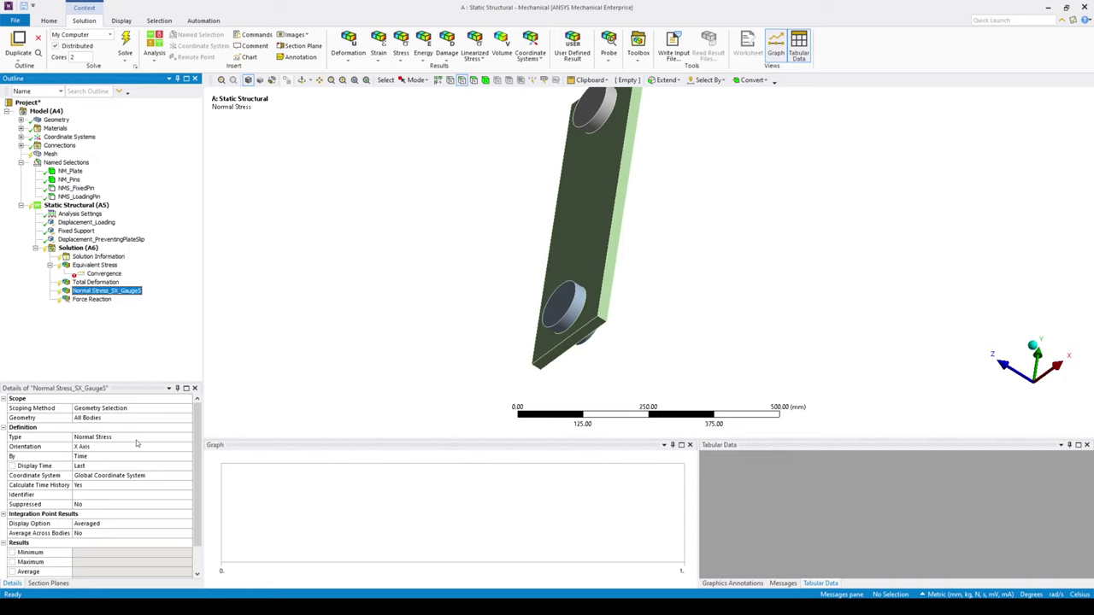
Step: Scope the Normal Stress_SX_Gauge5 result to the named selection NM_Plate
left_click(187, 409)
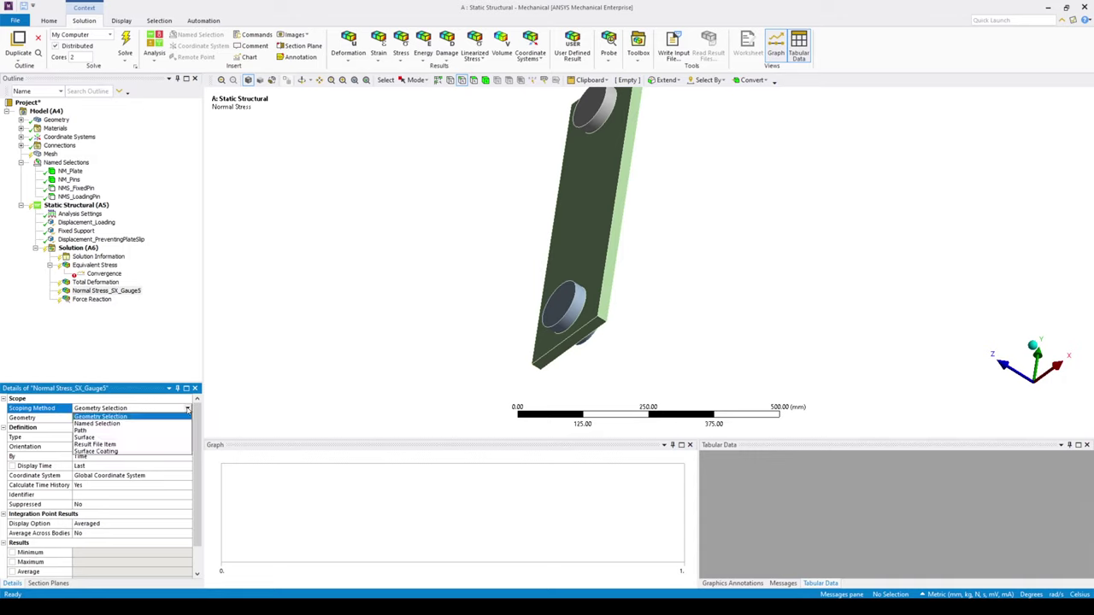
left_click(137, 424)
left_click(188, 419)
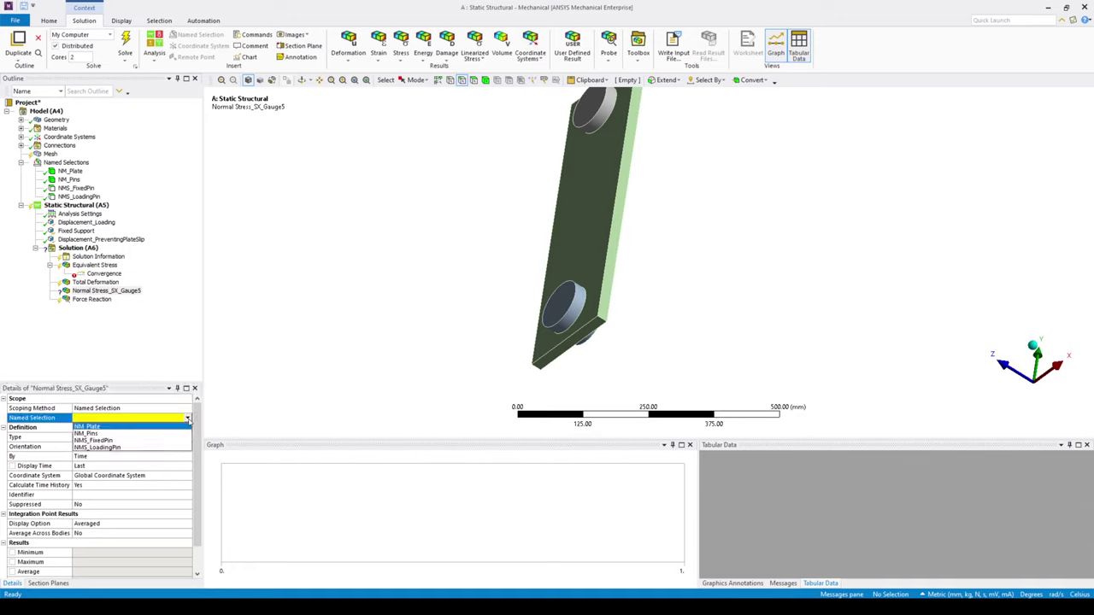
left_click(112, 427)
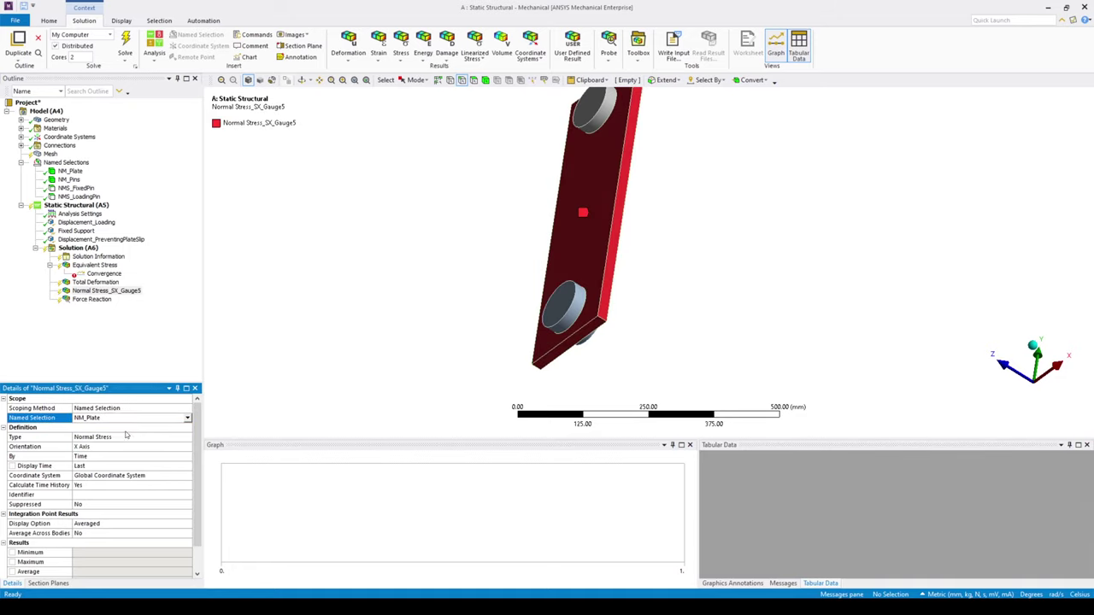
Step: Add a second Normal stress result to the solution and rename it Normal Stress_SY_Gauge3
right_click(88, 248)
mouse_move(120, 256)
mouse_move(226, 280)
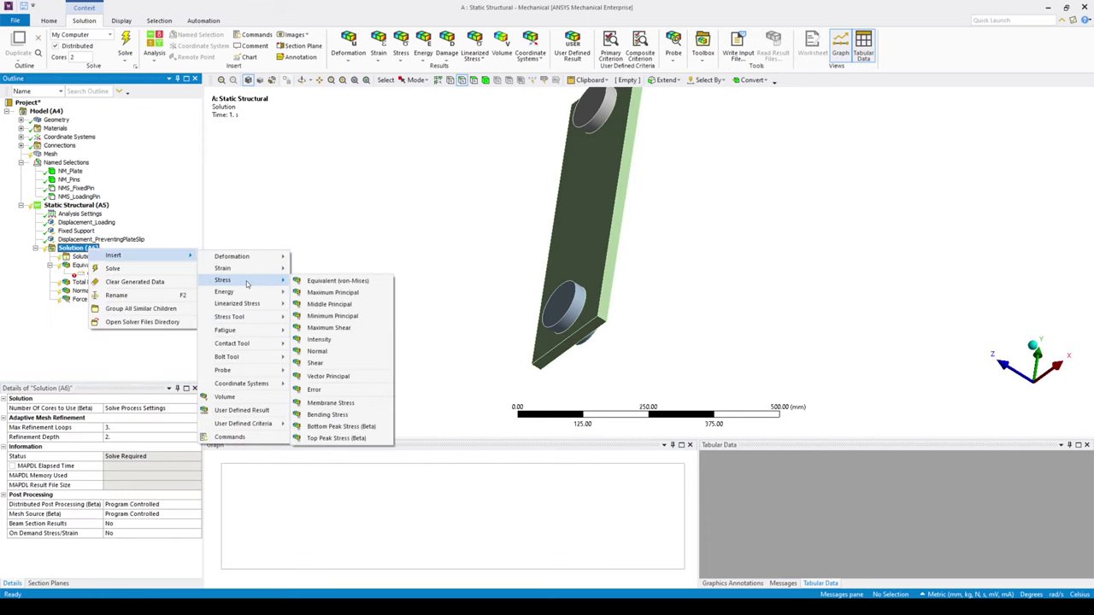
left_click(316, 351)
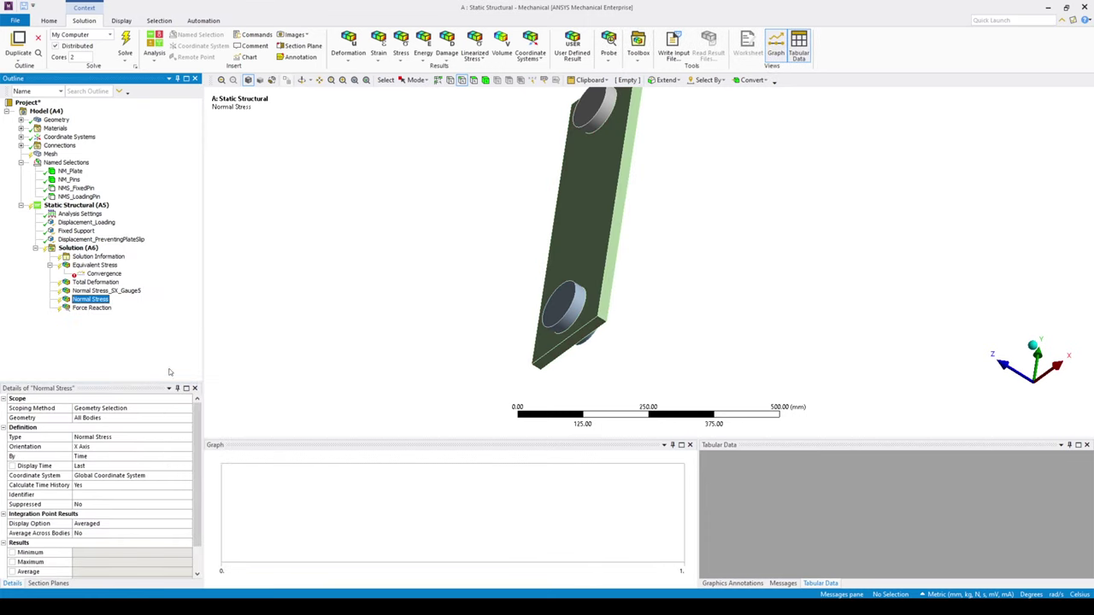
right_click(99, 300)
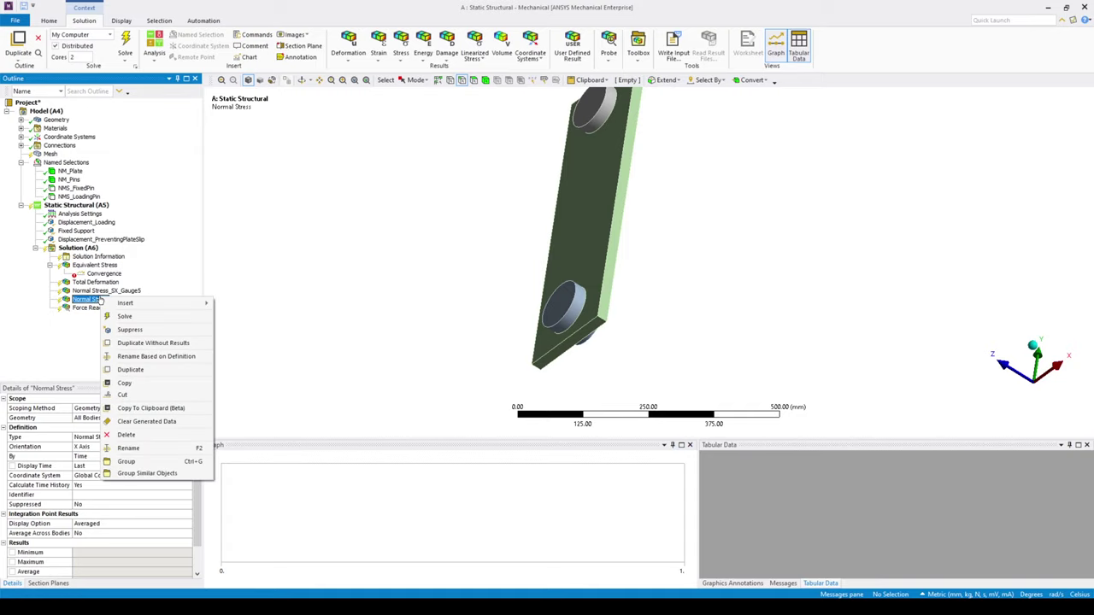
left_click(135, 450)
type("_")
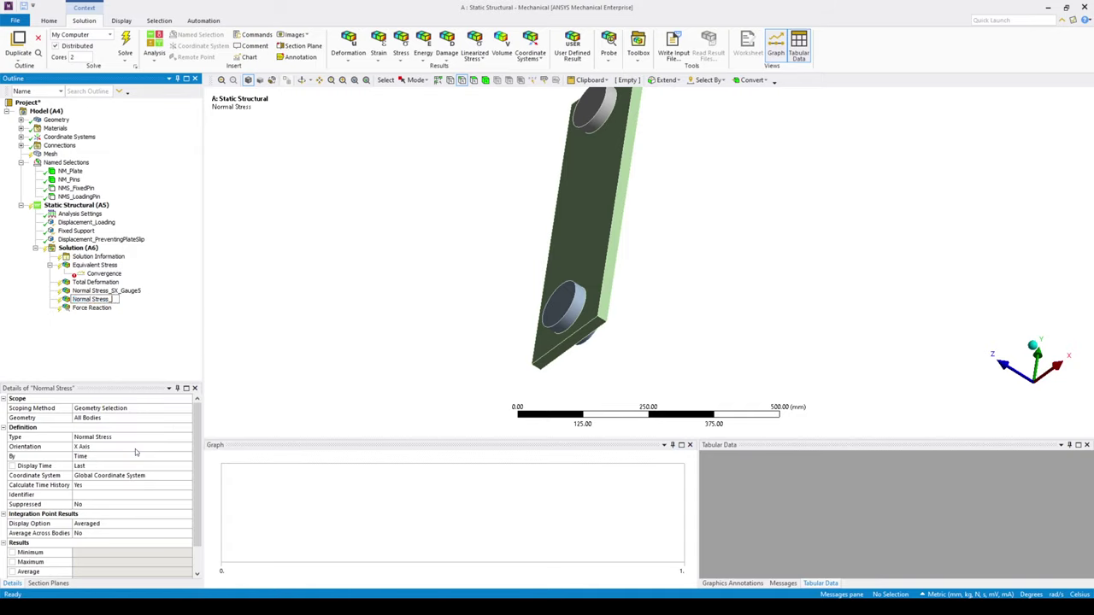
type("SY_Gauge3")
key("Return")
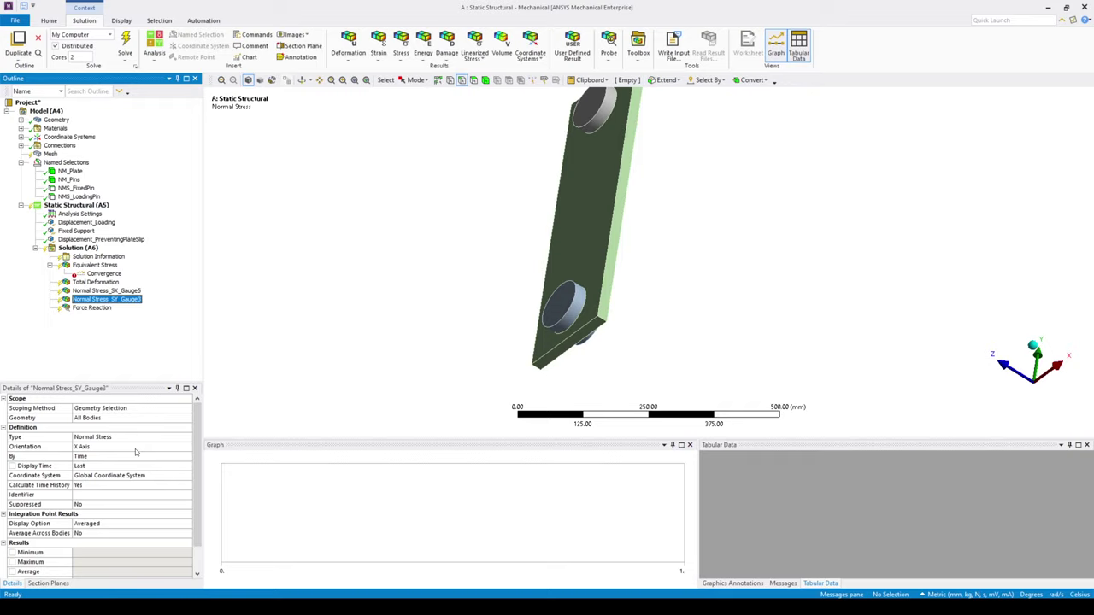
Step: Set the orientation of Normal Stress_SY_Gauge3 to Y Axis and scope it to the named selection NM_Plate
left_click(179, 446)
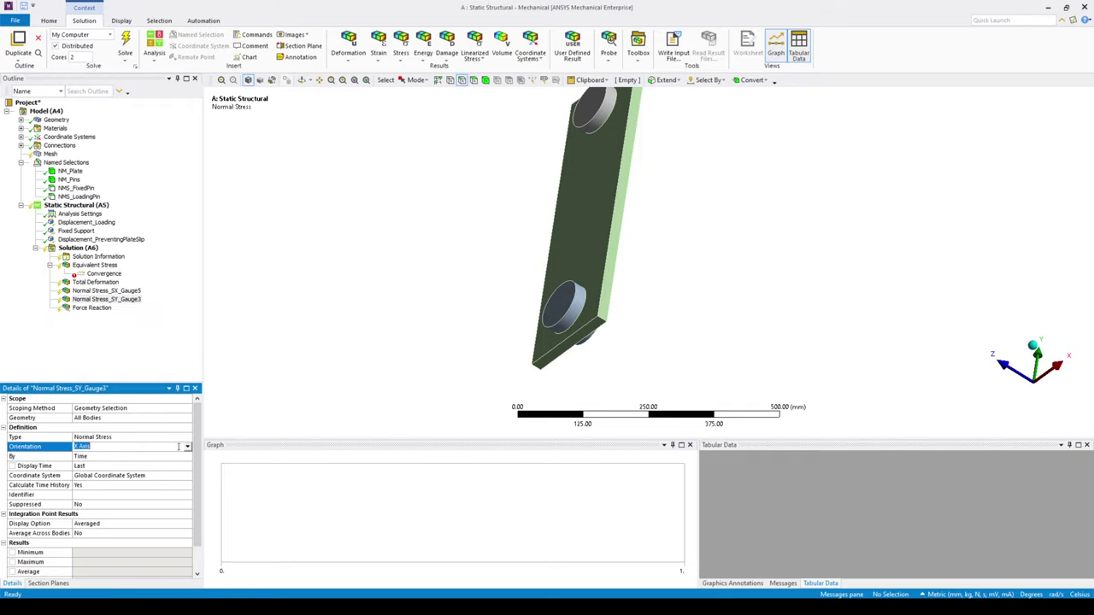
left_click(188, 448)
left_click(102, 462)
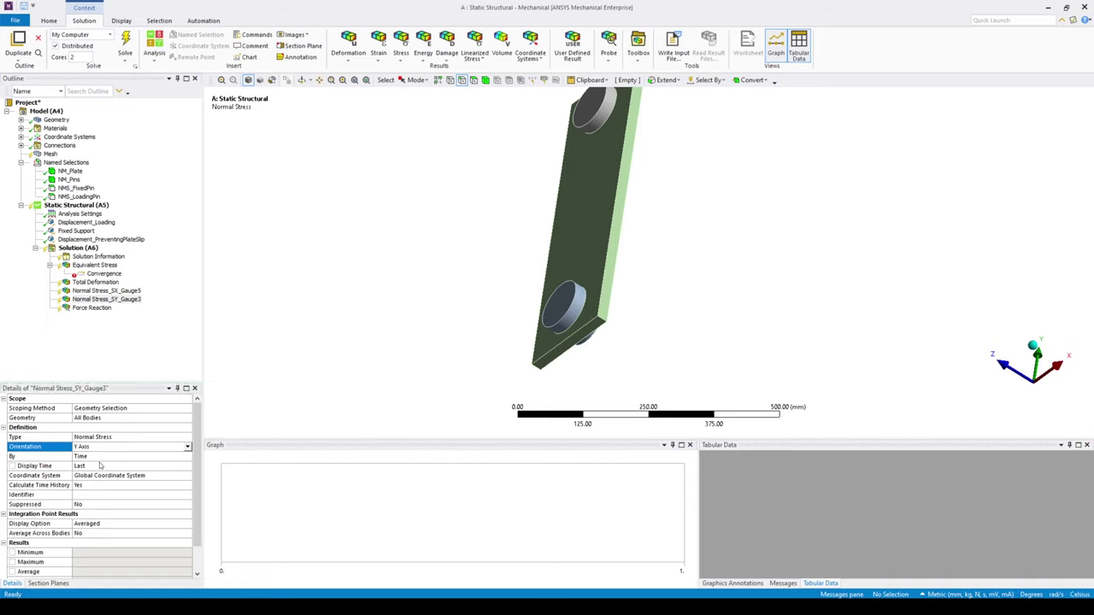
left_click(188, 408)
left_click(187, 408)
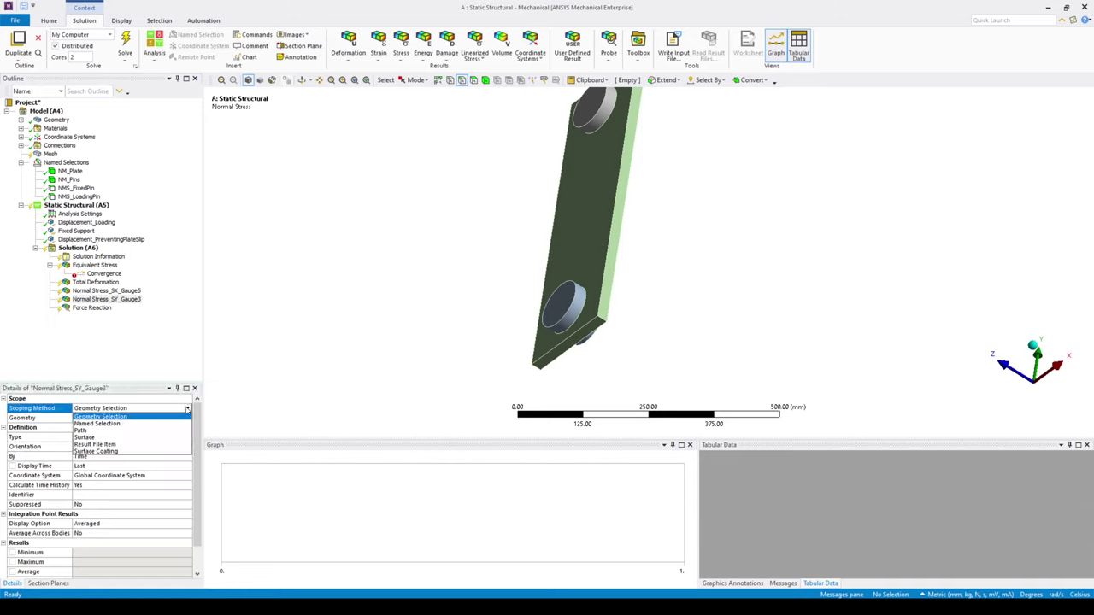
left_click(126, 424)
left_click(188, 417)
left_click(188, 417)
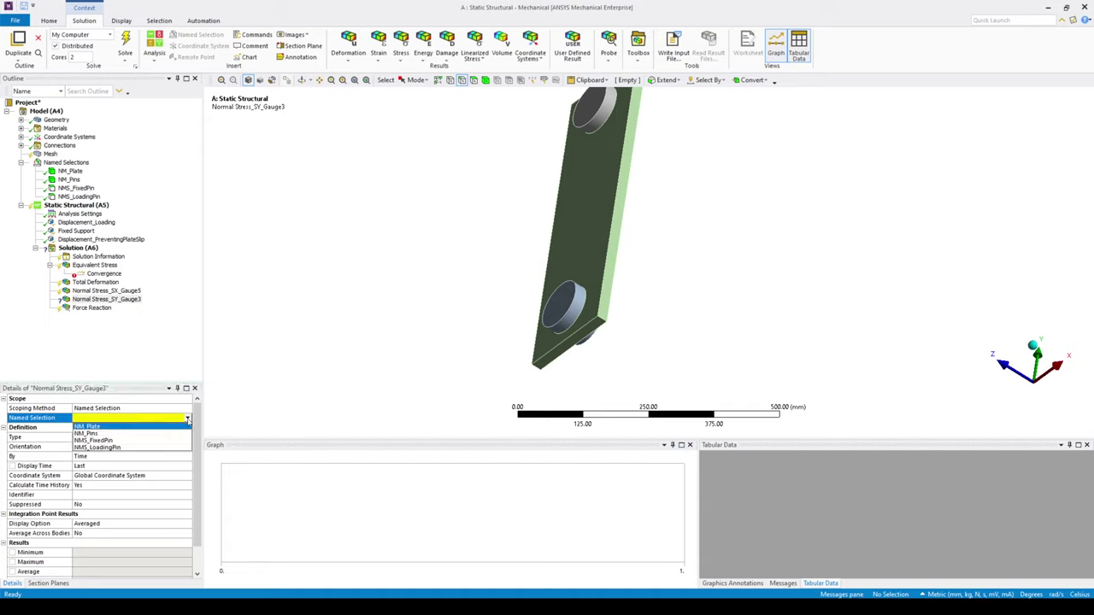
left_click(131, 427)
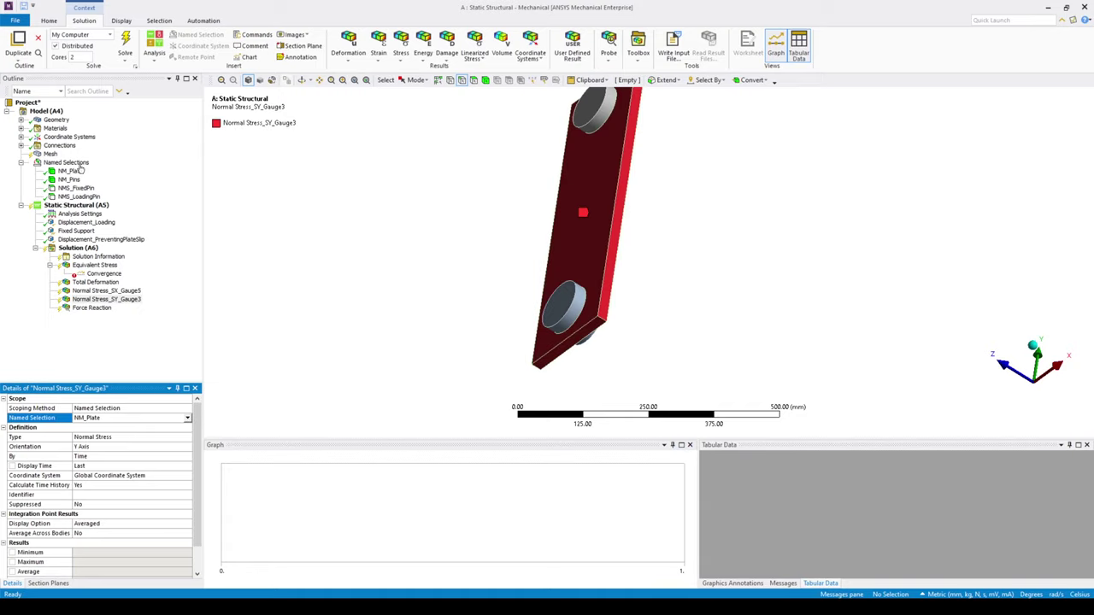
Step: Collapse the Named Selections branch in the outline and save the project
left_click(20, 164)
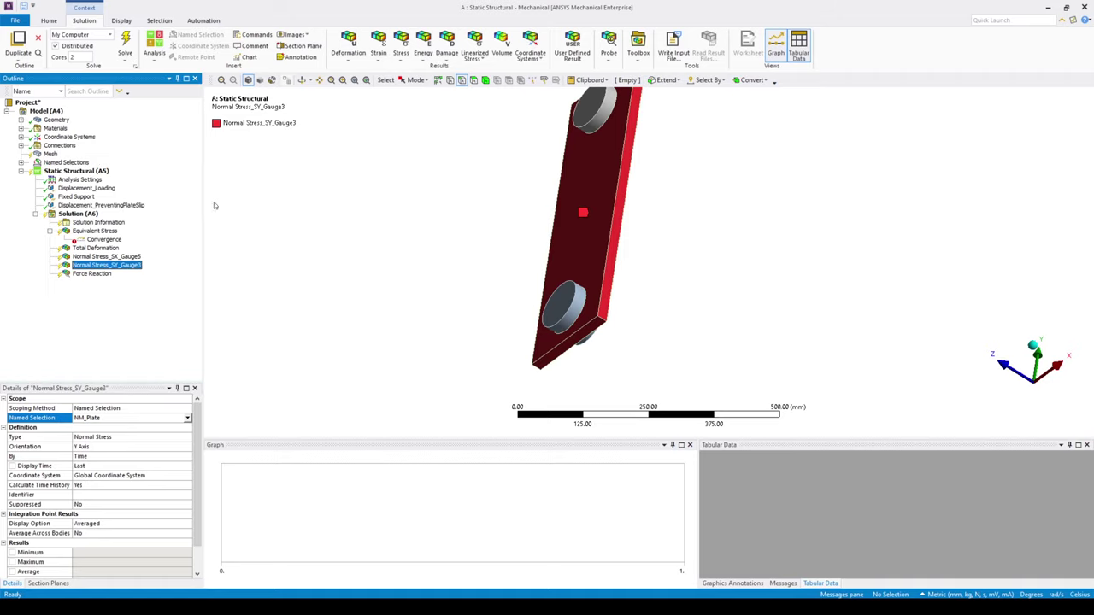
left_click(22, 8)
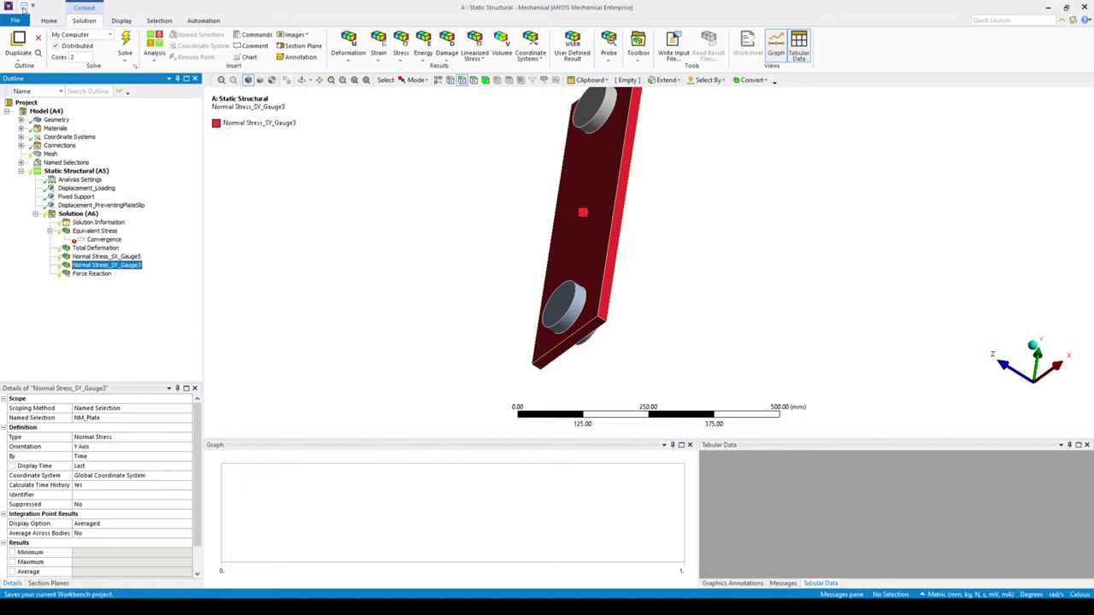
left_click(464, 245)
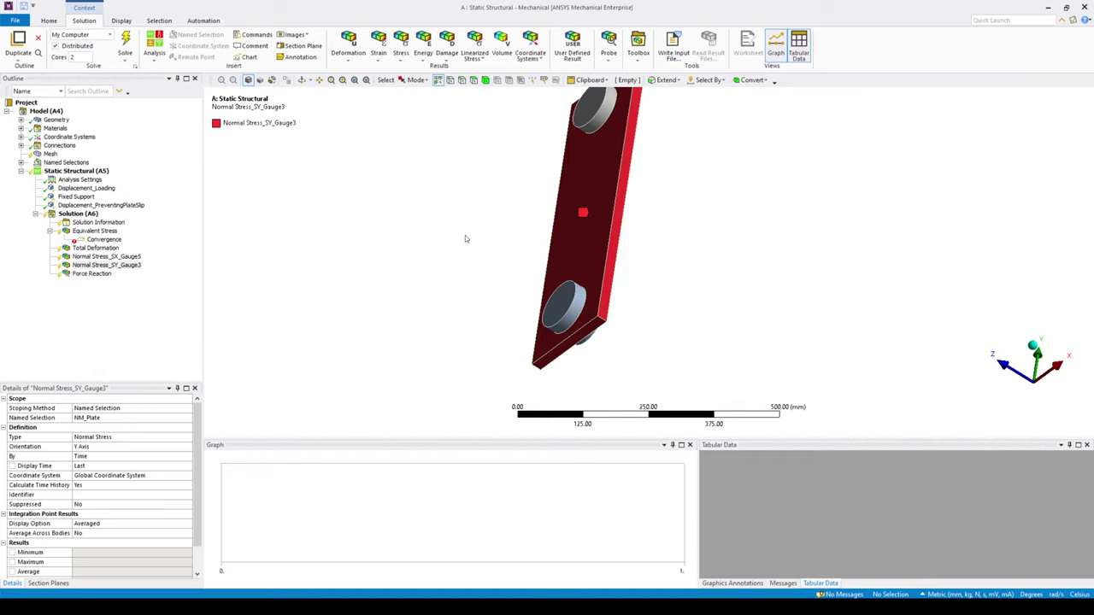
Step: Scope the Equivalent Stress result to the named selection NM_Plate
left_click(111, 233)
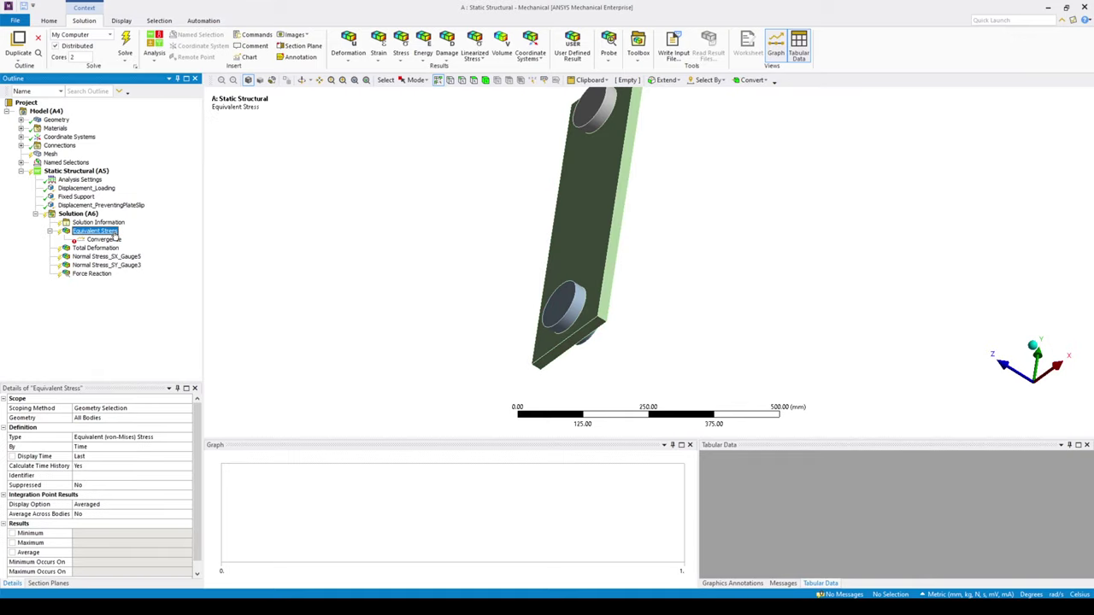
left_click(187, 409)
left_click(187, 409)
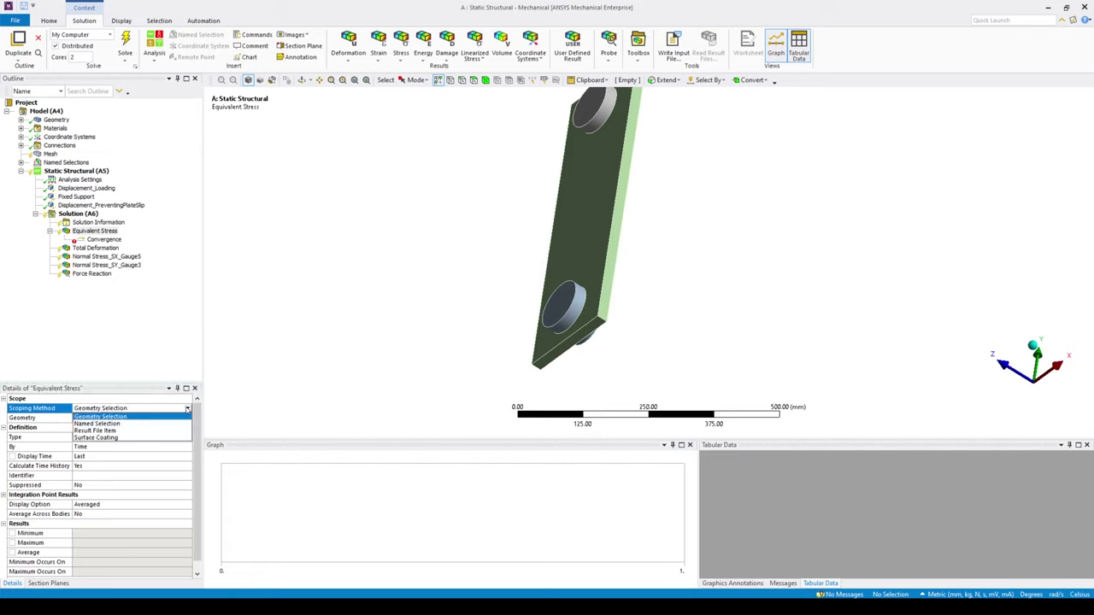
left_click(126, 427)
left_click(187, 418)
left_click(187, 418)
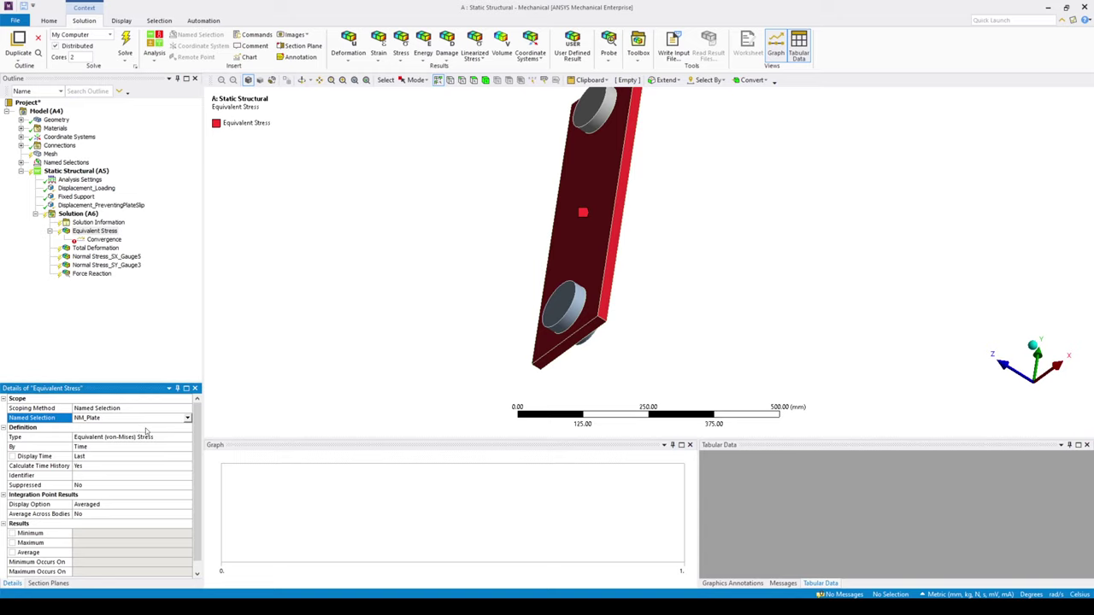
left_click(114, 419)
Step: Set the X and Z components of Displacement_Loading to 0 mm
left_click(86, 188)
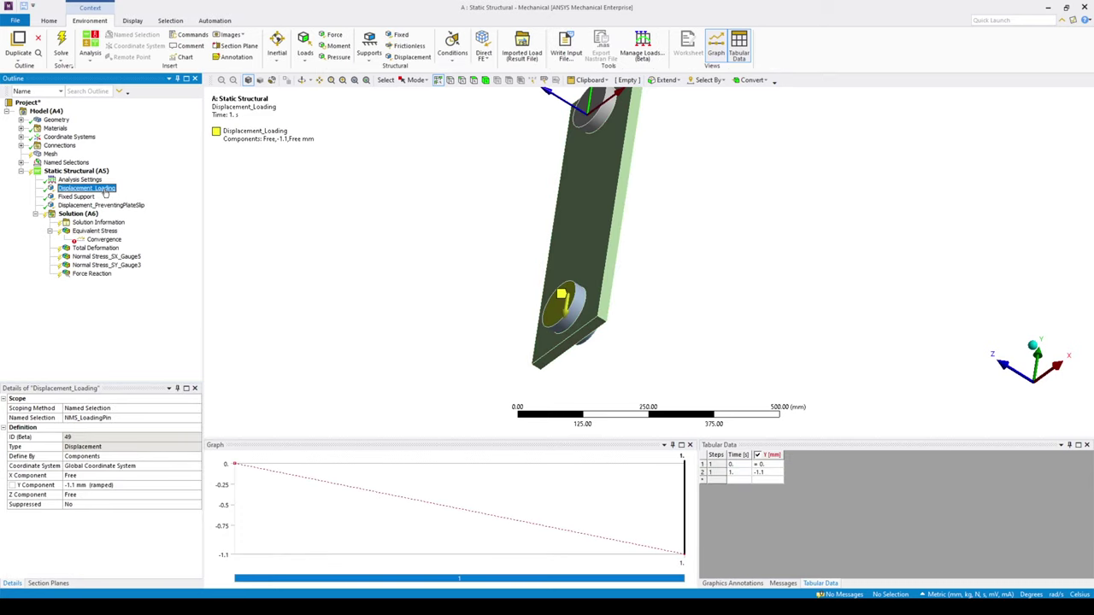
left_click(94, 475)
type("0")
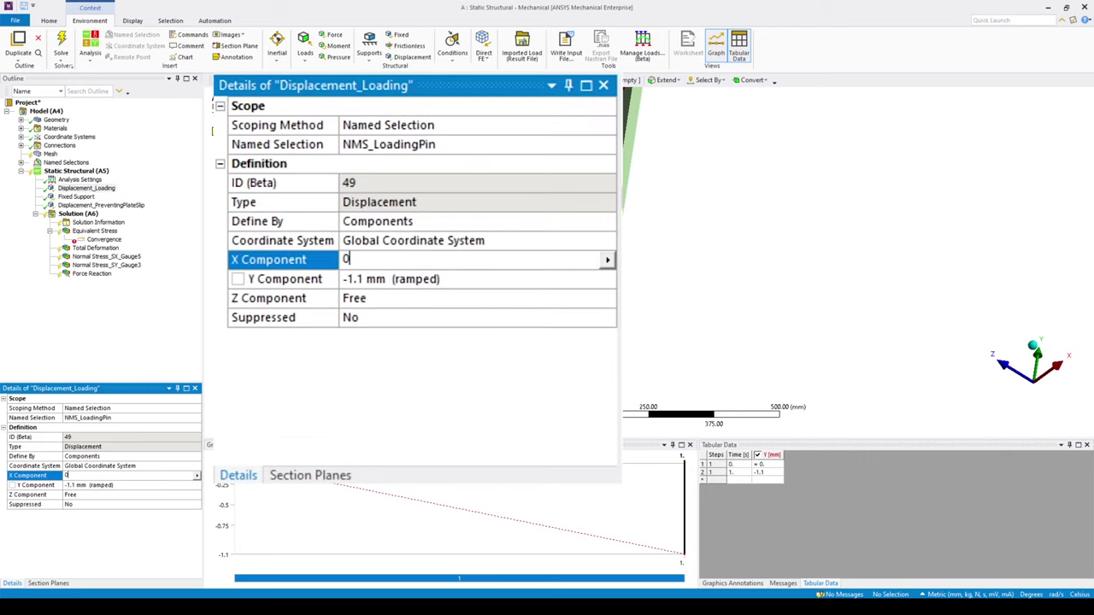
key("Return")
left_click(381, 298)
type("0")
key("Return")
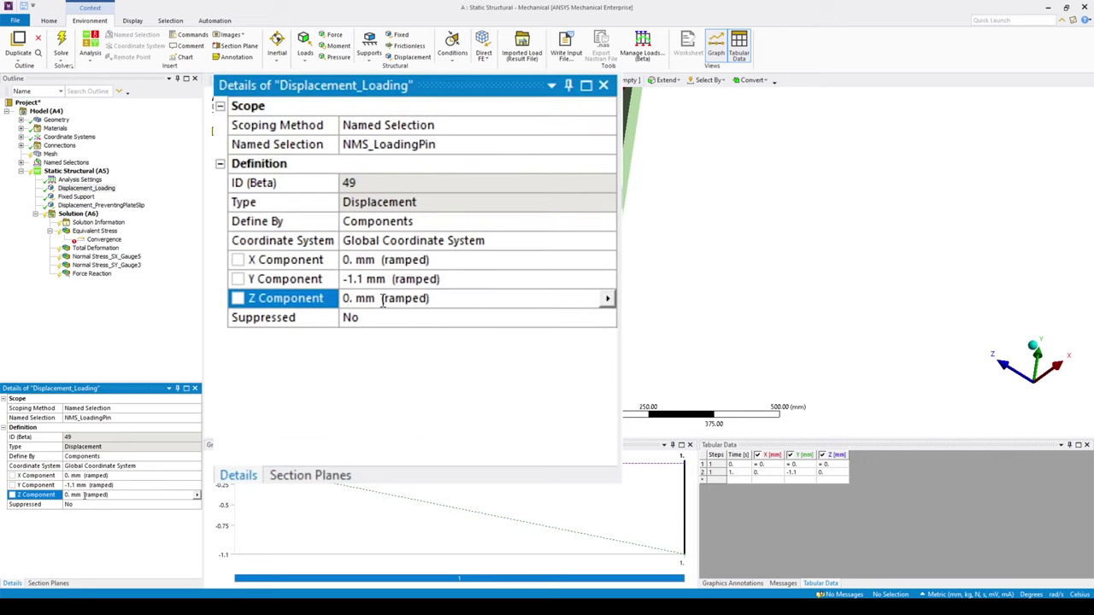
left_click(389, 299)
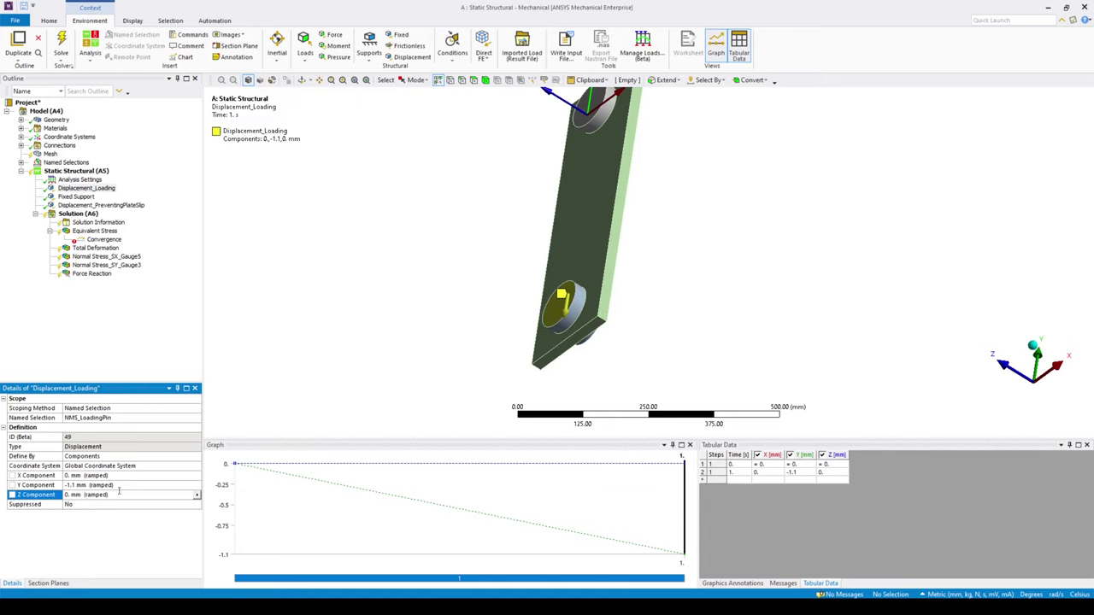
left_click(118, 489)
Step: Solve the static structural analysis and open the convergence history of the Equivalent Stress result
left_click(81, 214)
right_click(92, 217)
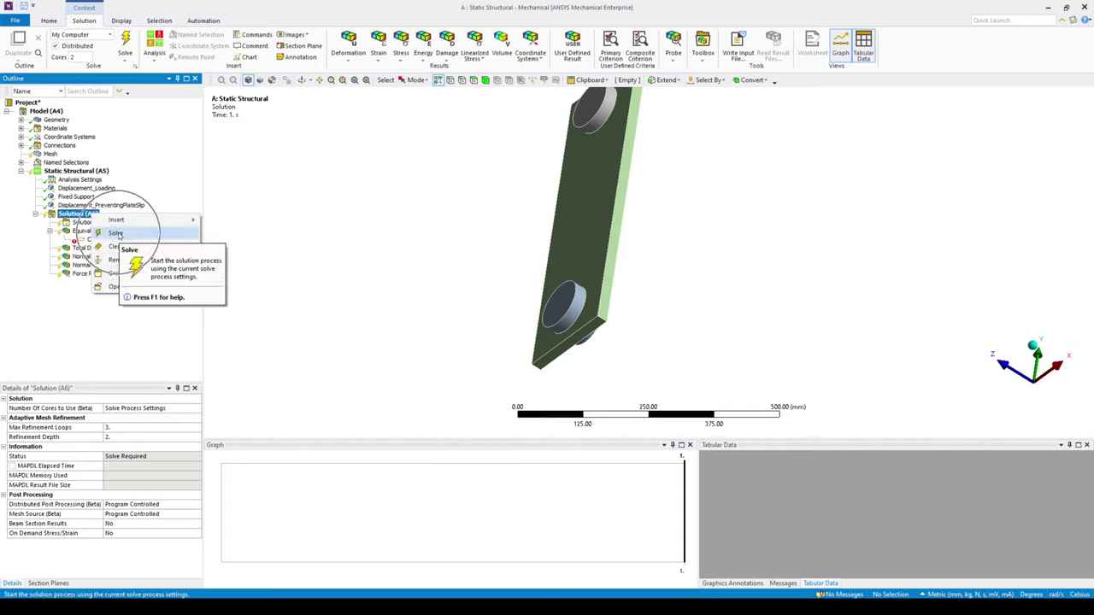
left_click(120, 236)
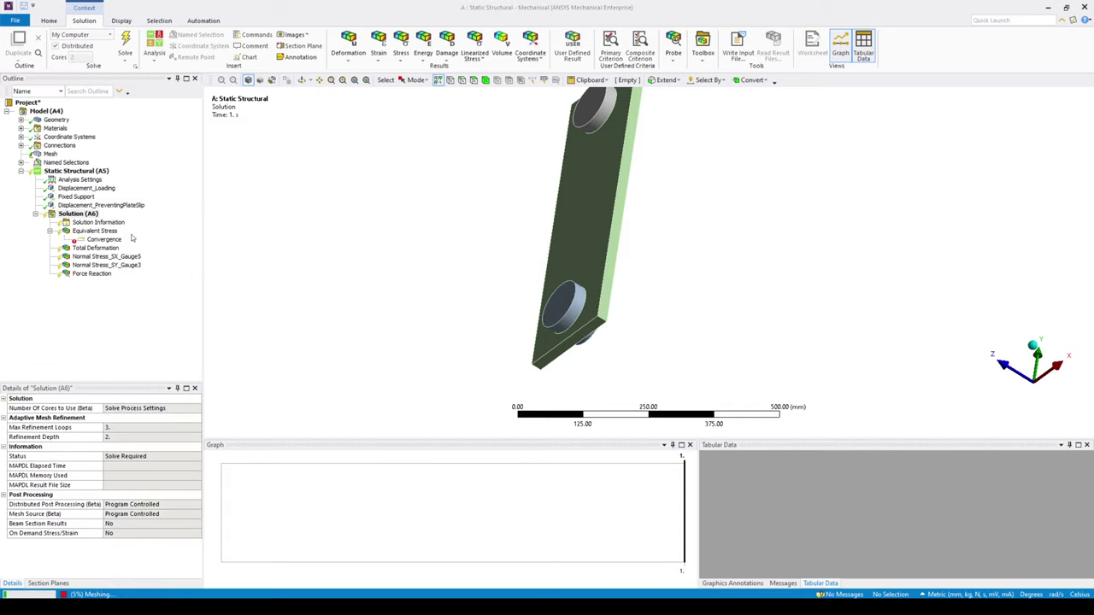
left_click(114, 240)
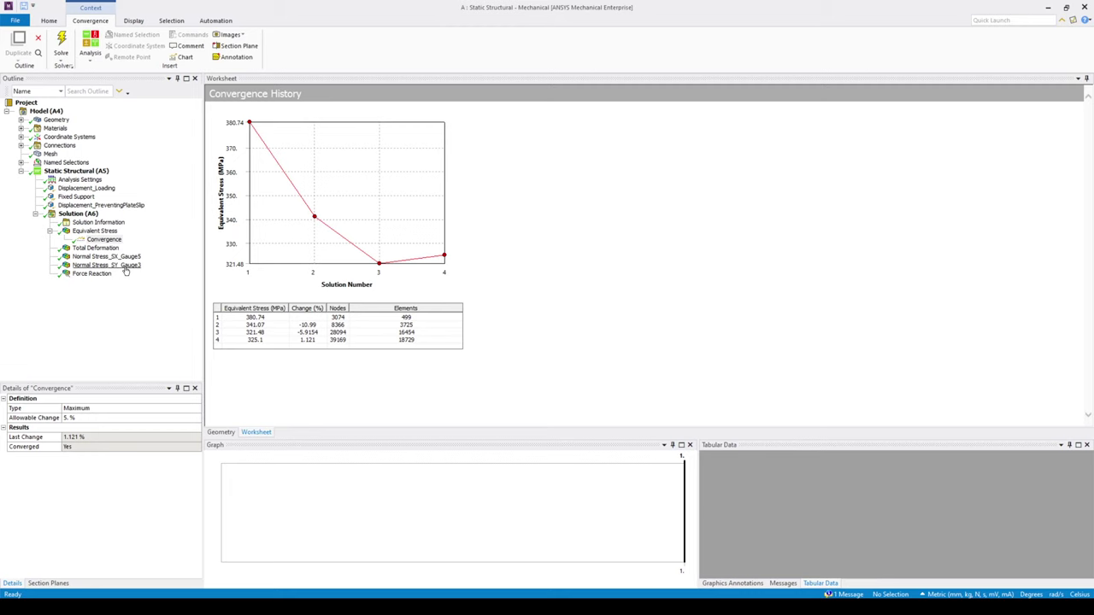
Step: Copy the entire tabular data of the Force Reaction result
left_click(97, 274)
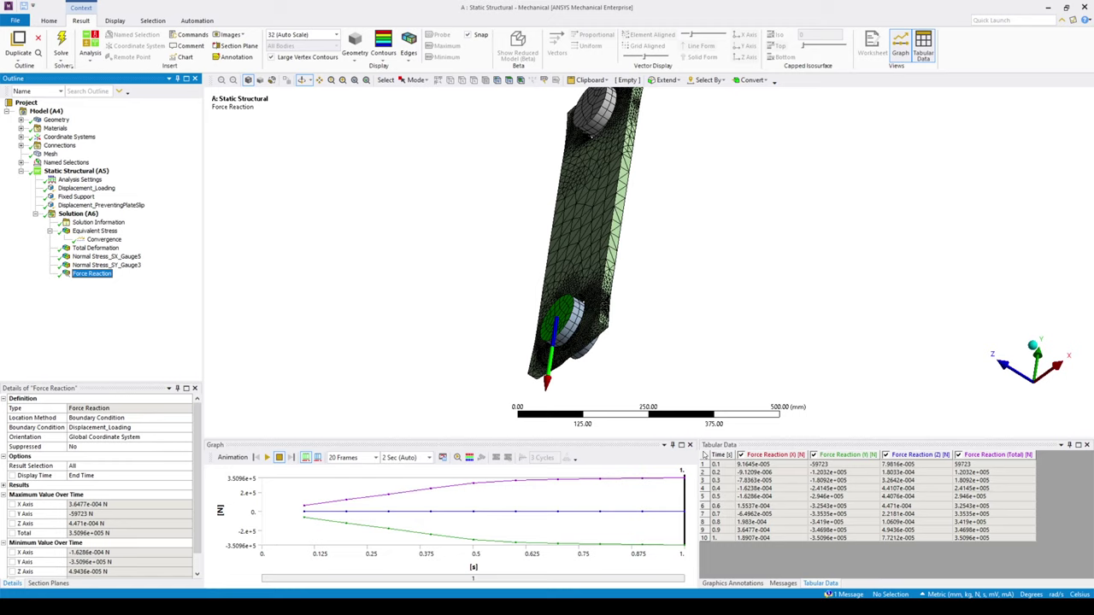
left_click(704, 455)
right_click(743, 483)
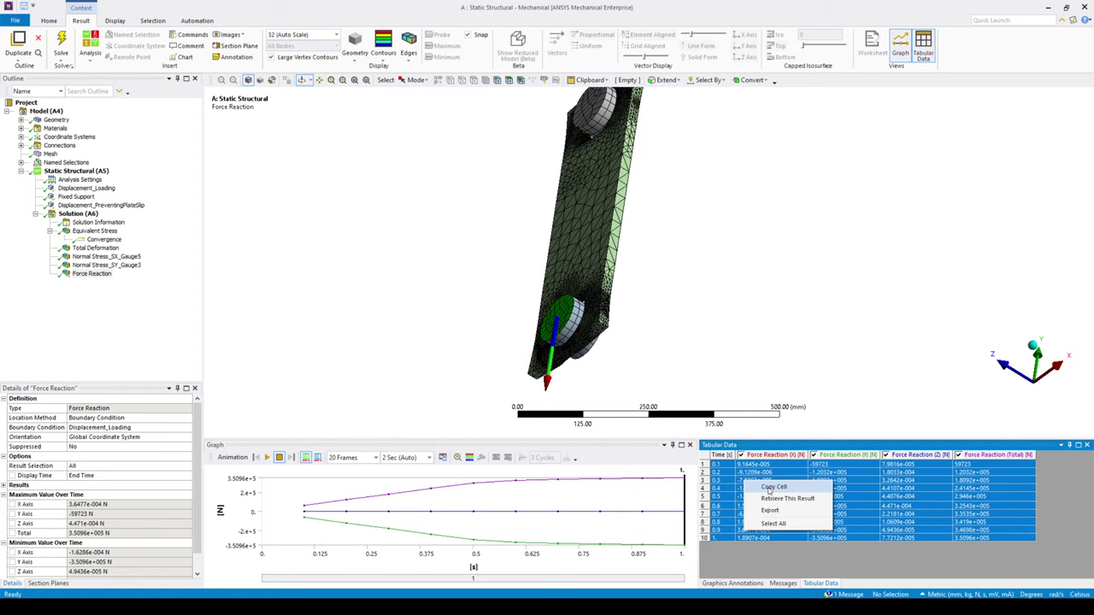
left_click(768, 488)
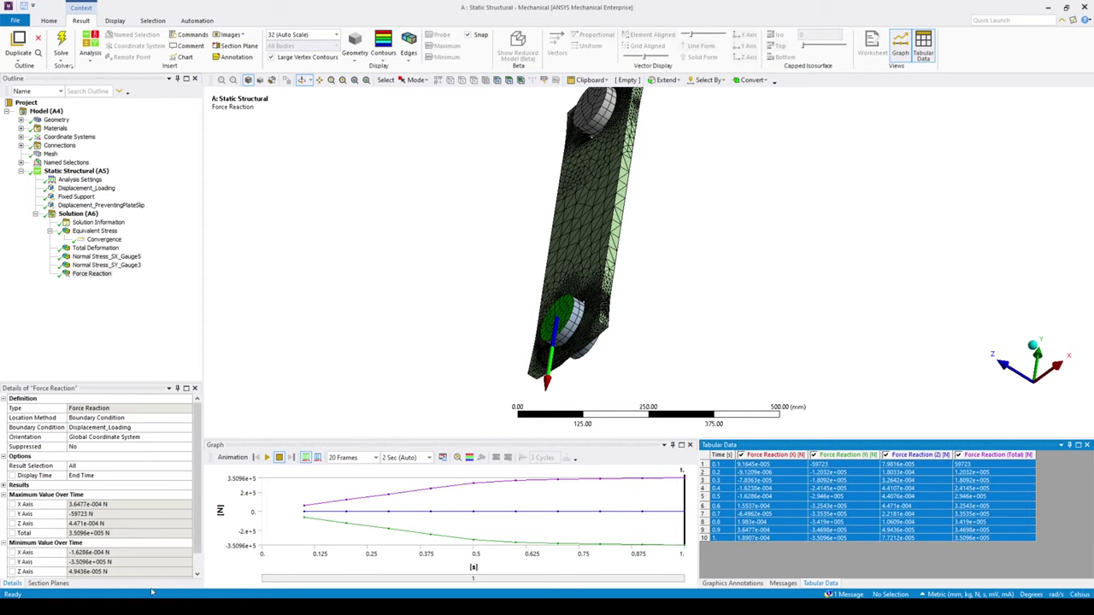
Step: Switch to the Excel workbook 00 Tutorial FEM Result and paste the force reaction table at cell B28 of the Short Plate sheet
left_click(245, 611)
left_click(188, 560)
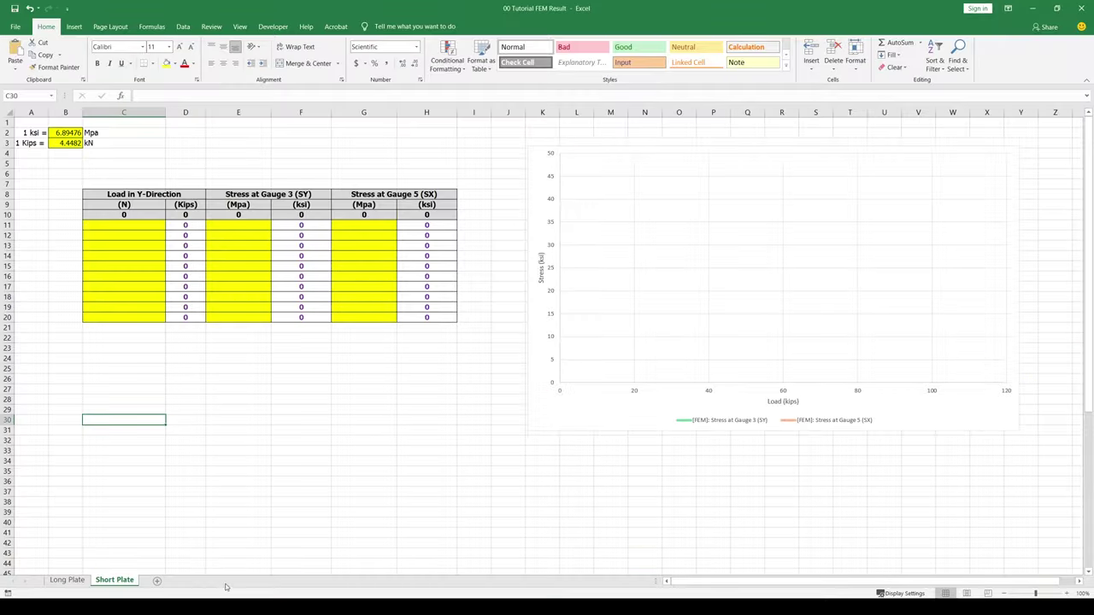
left_click(51, 401)
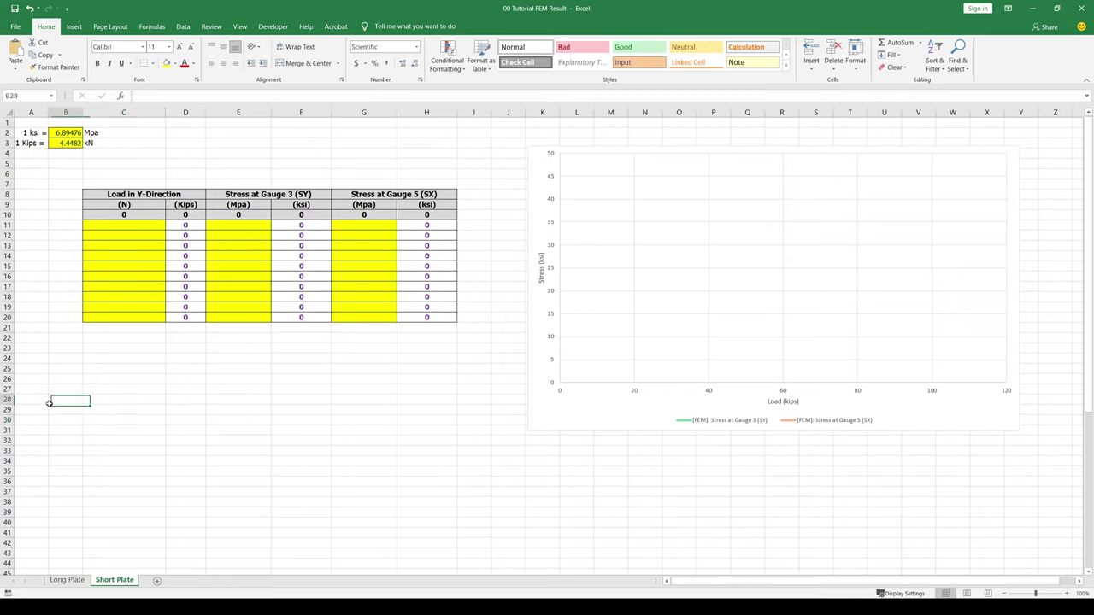
left_click(14, 68)
left_click(14, 96)
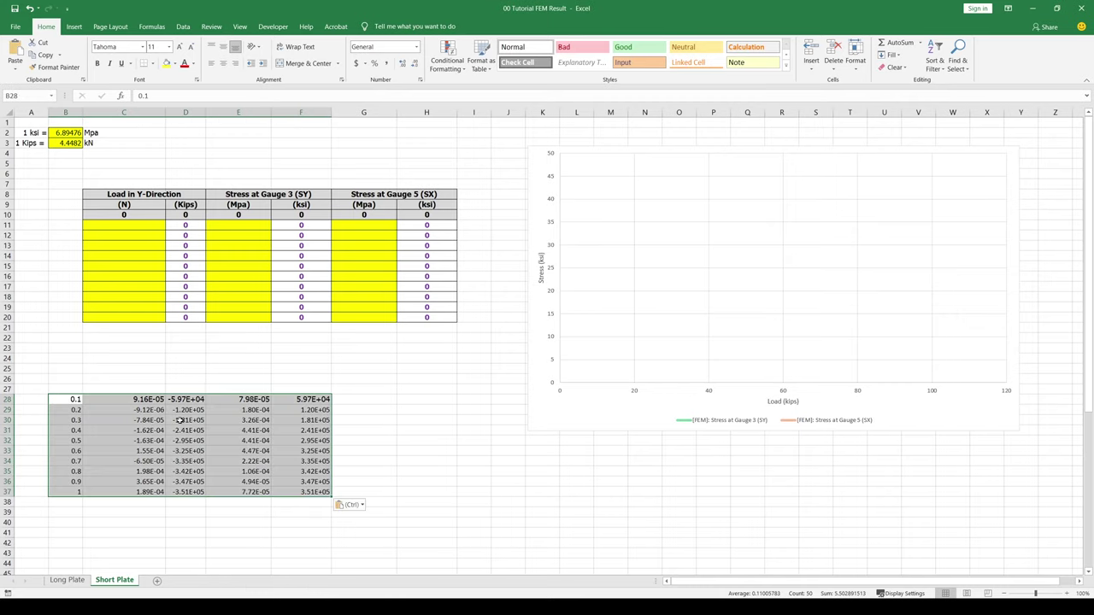
Step: Copy the Y force values in D28:D37 and paste them as values into the Load in Y-Direction (N) column from C11
left_click_drag(185, 399, 196, 493)
key("ctrl+c")
left_click(145, 222)
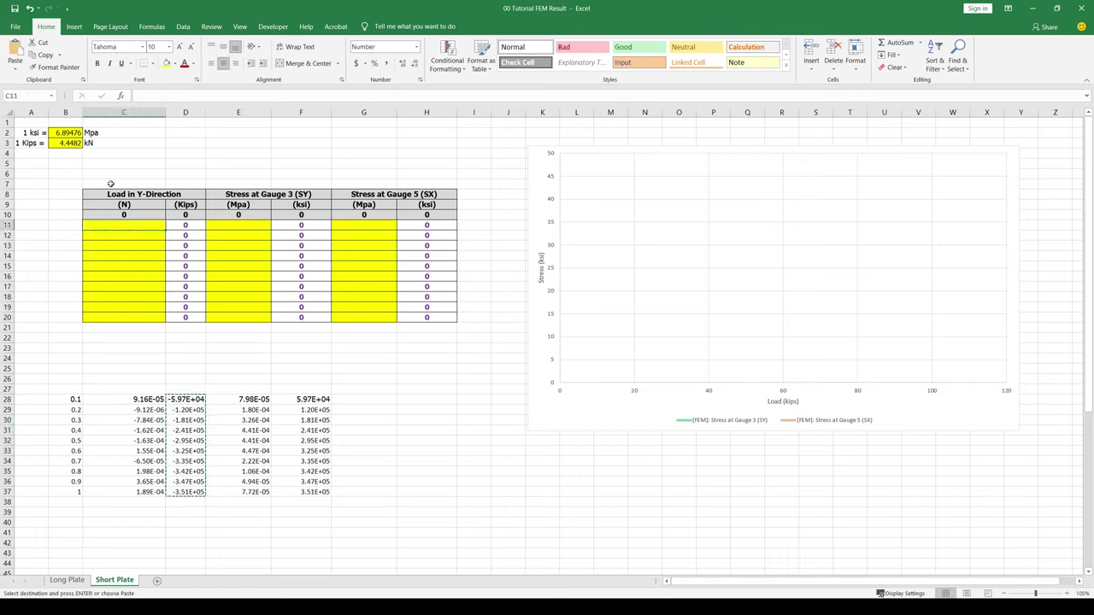
left_click(16, 70)
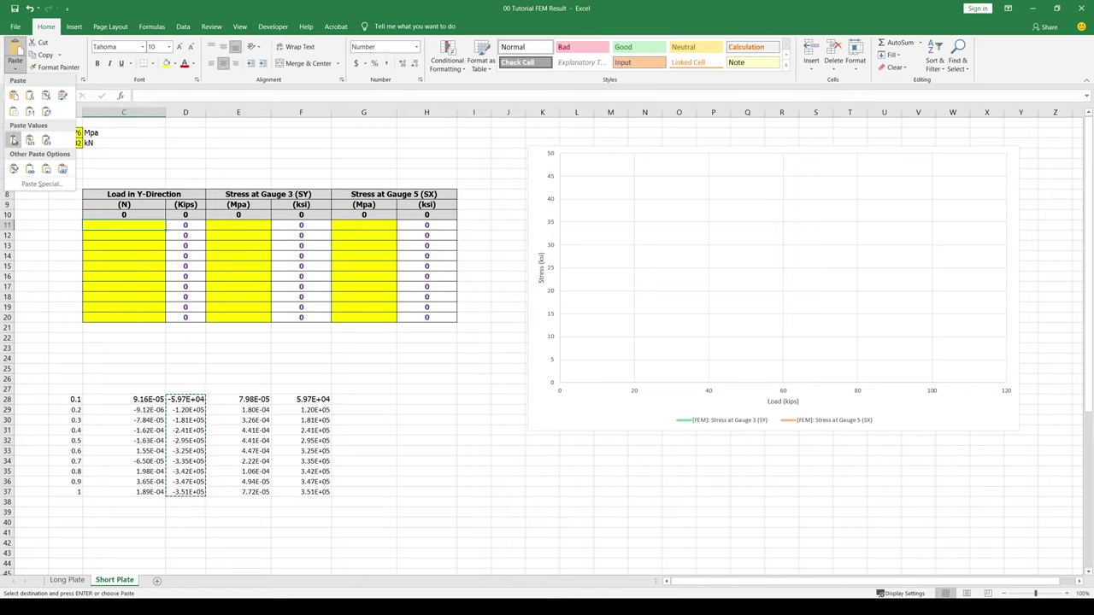
Step: Paste the copied Y-force results as values into the Load (N) column from C11, and clear the raw data below the table
left_click(14, 139)
left_click(89, 369)
left_click_drag(79, 381, 333, 523)
key("Delete")
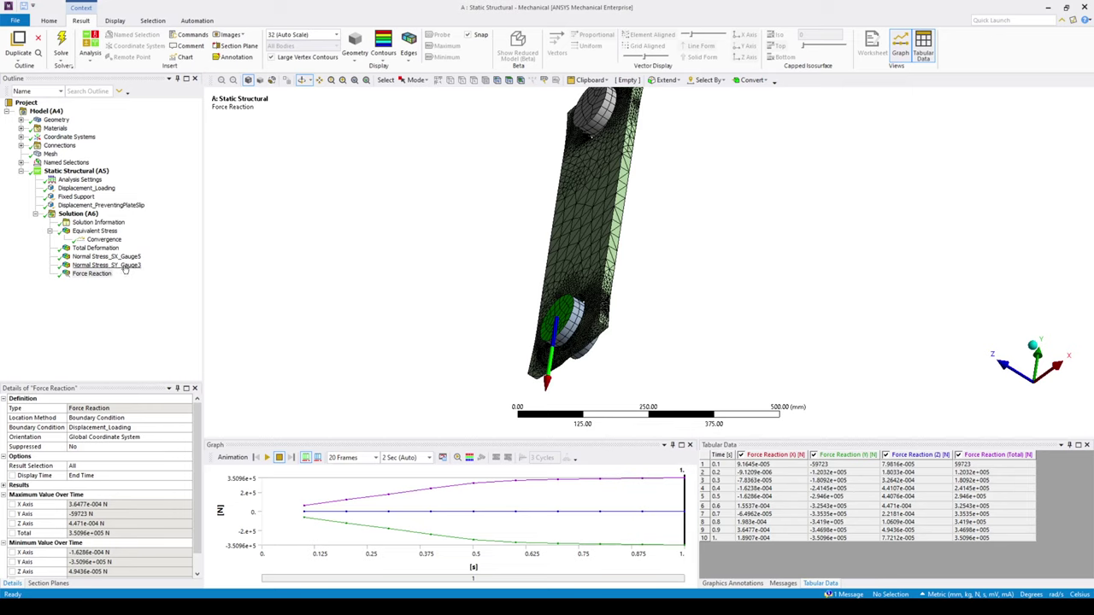
Step: Switch to ANSYS Mechanical and copy the entire tabular data of the Normal Stress_SY_Gauge3 result
left_click(120, 266)
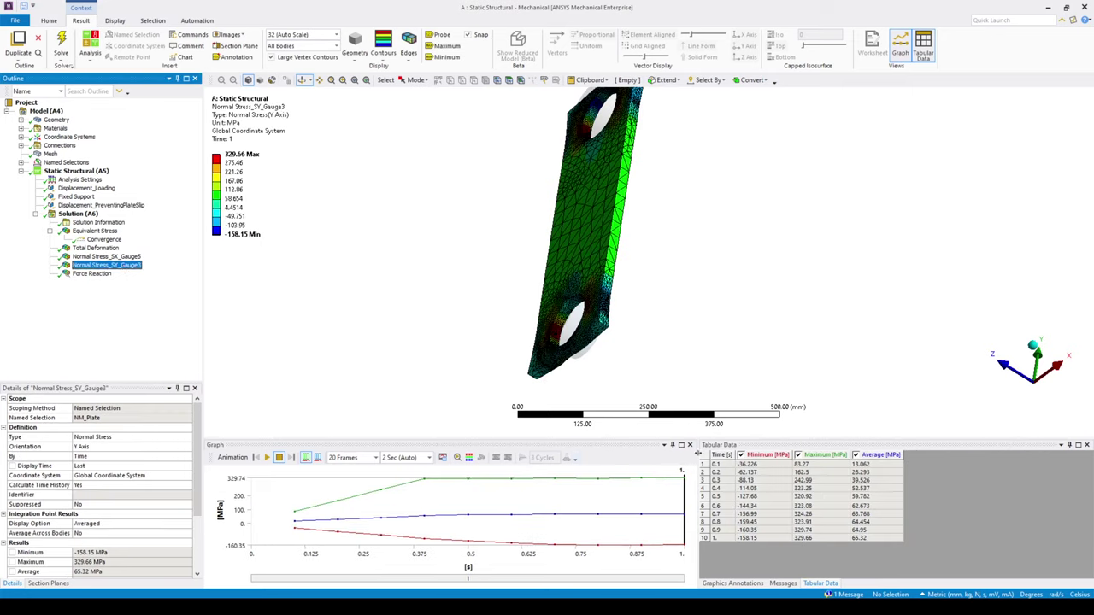
left_click(701, 456)
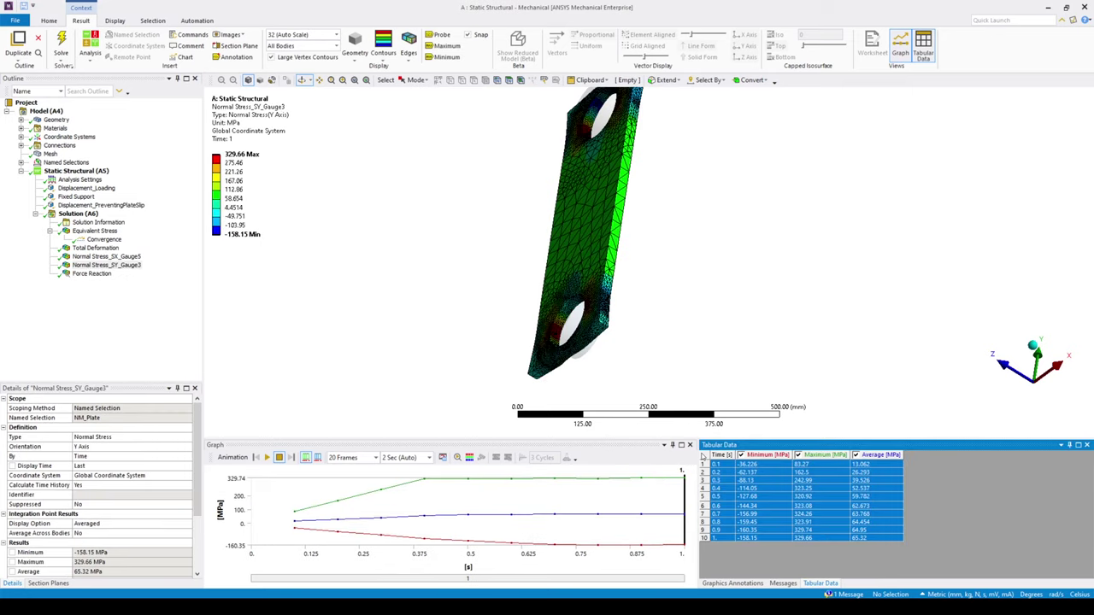
right_click(771, 490)
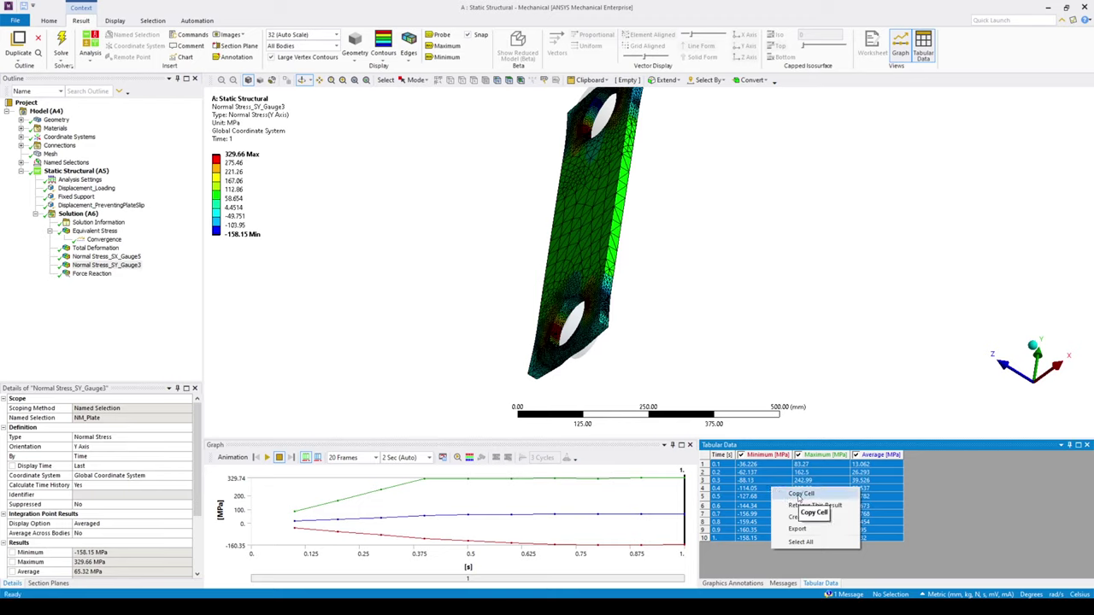
left_click(800, 496)
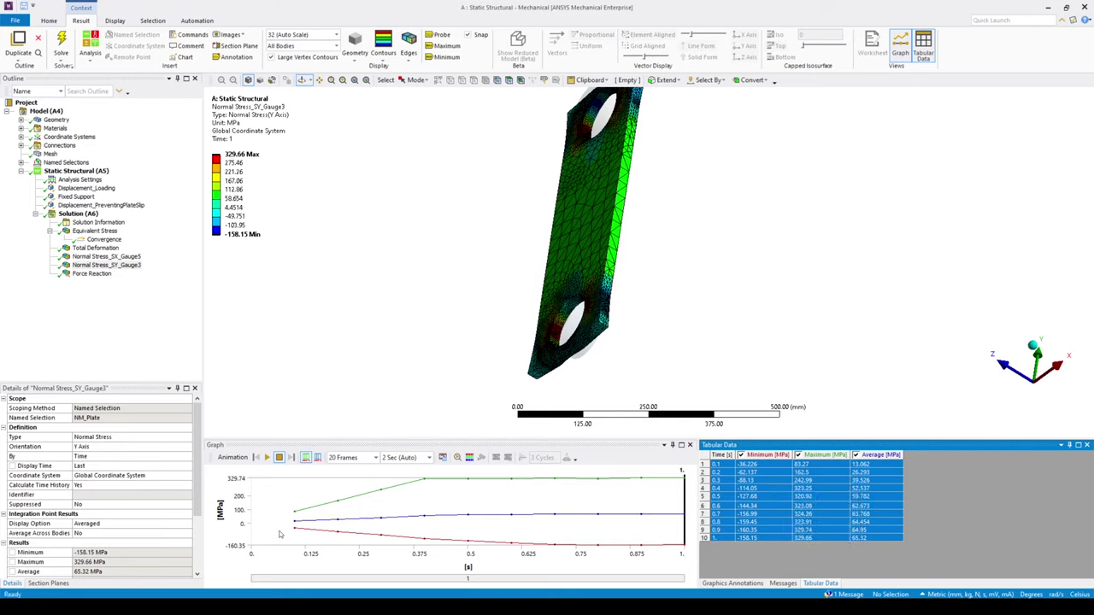
Step: Switch to the 00 Tutorial FEM Result workbook and paste the Gauge 3 stress data at B26 of the Short Plate sheet
left_click(206, 566)
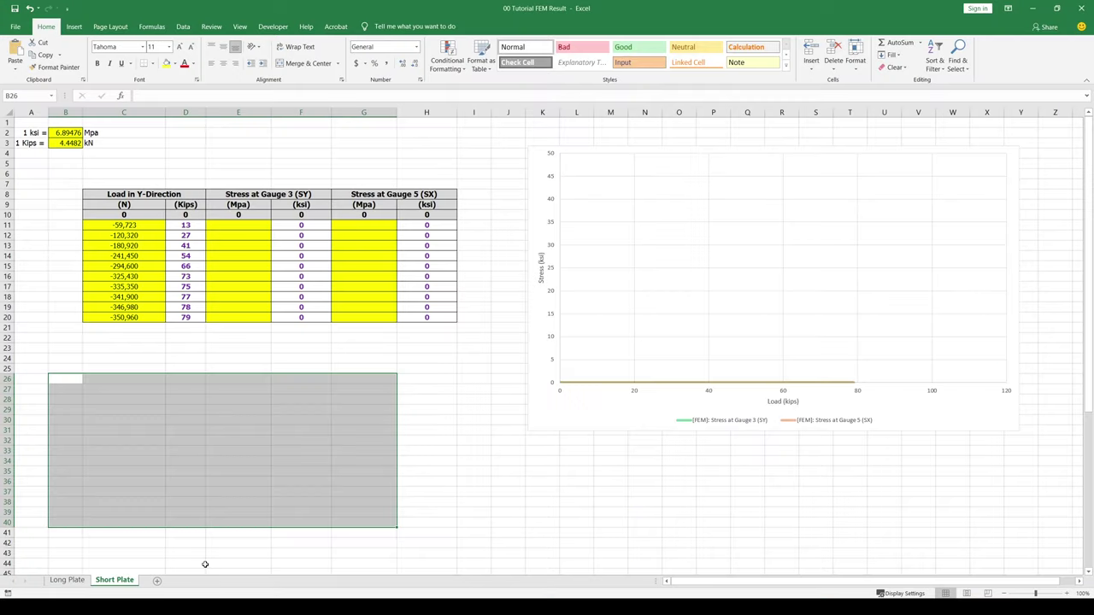
left_click(69, 379)
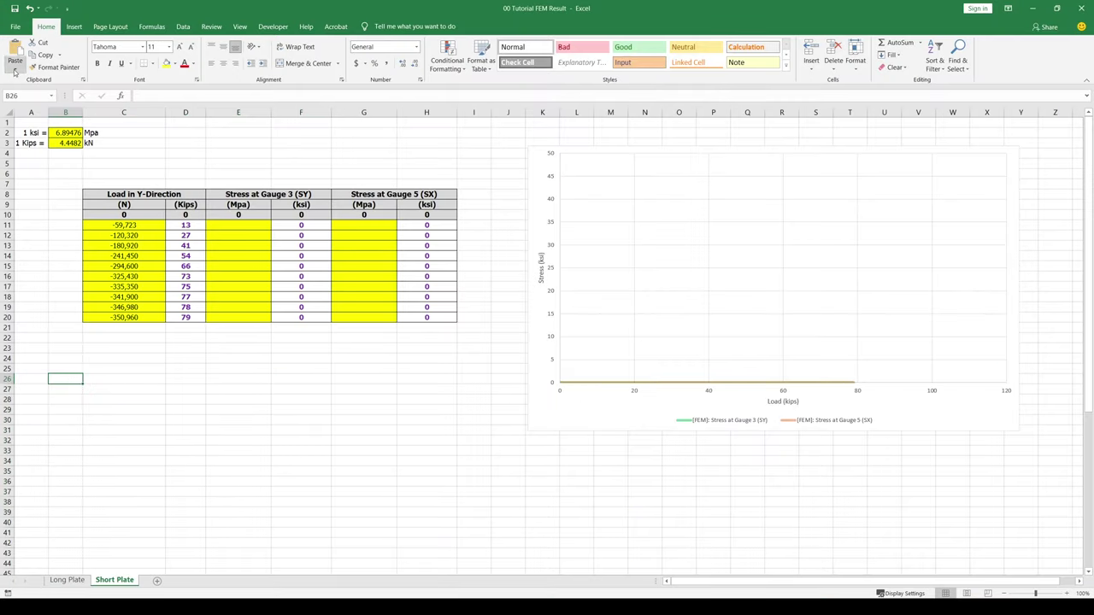
left_click(15, 68)
left_click(13, 96)
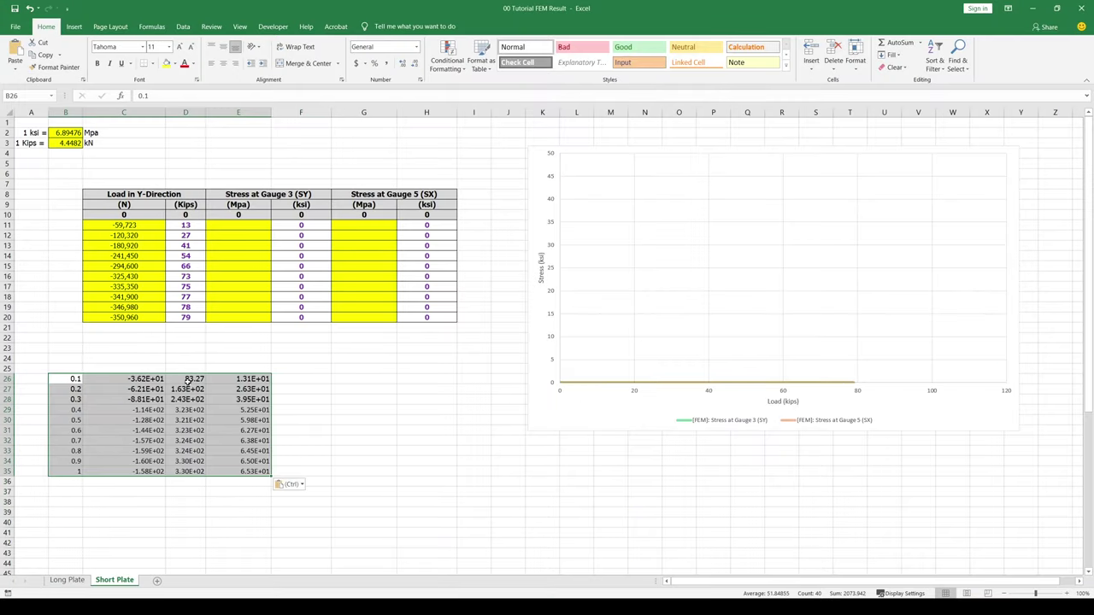
Step: Copy the maximum stresses in D26:D35 into the Stress at Gauge 3 (SY) Mpa column as values, starting at E11
left_click_drag(187, 380, 195, 471)
key("ctrl+c")
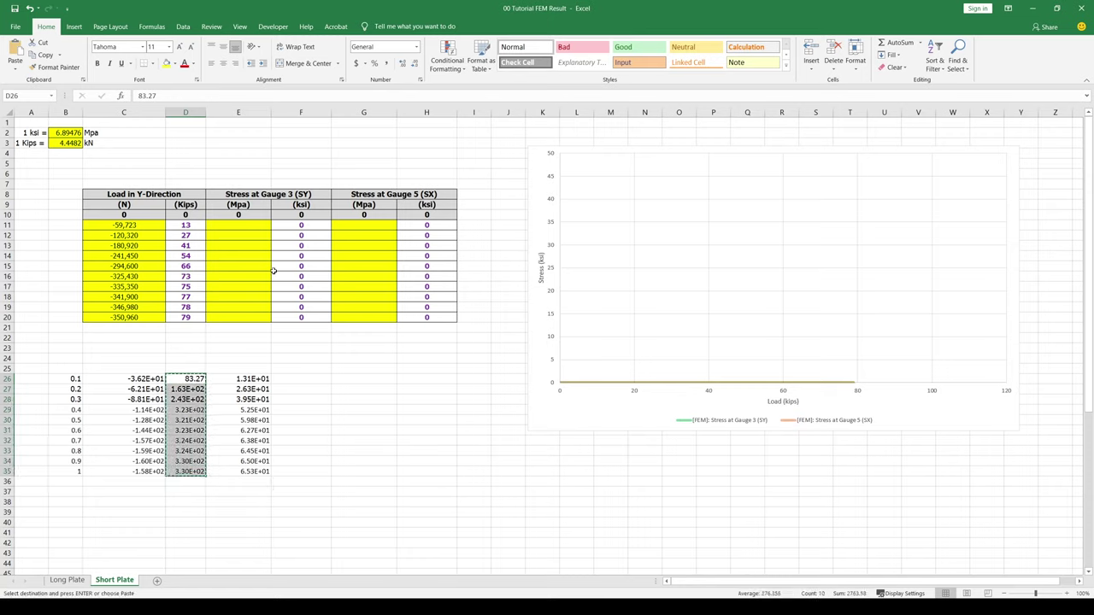
left_click(246, 229)
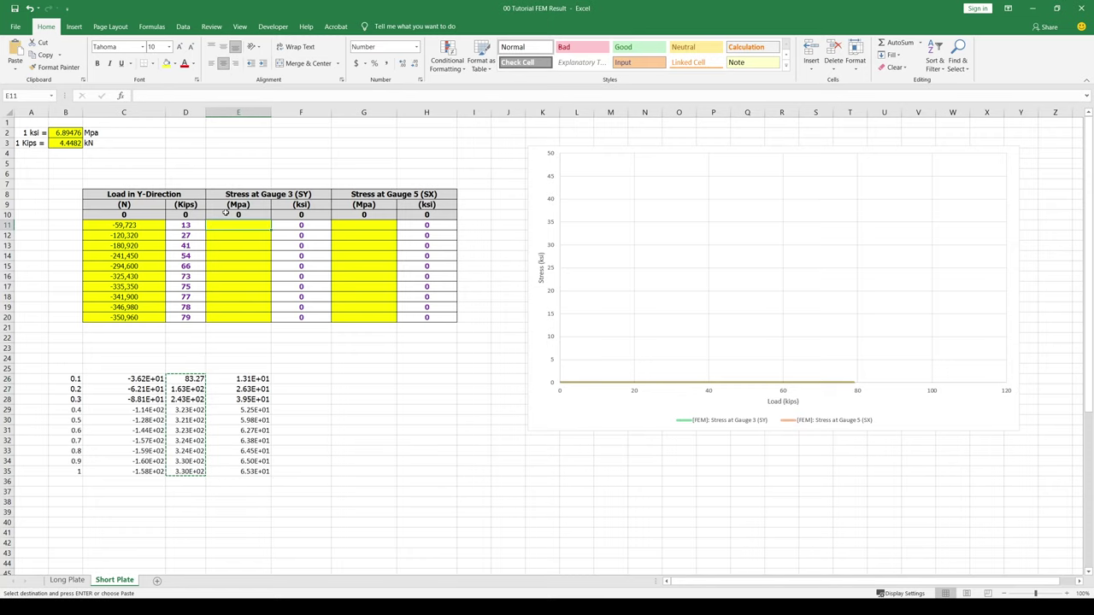
left_click(14, 69)
left_click(14, 140)
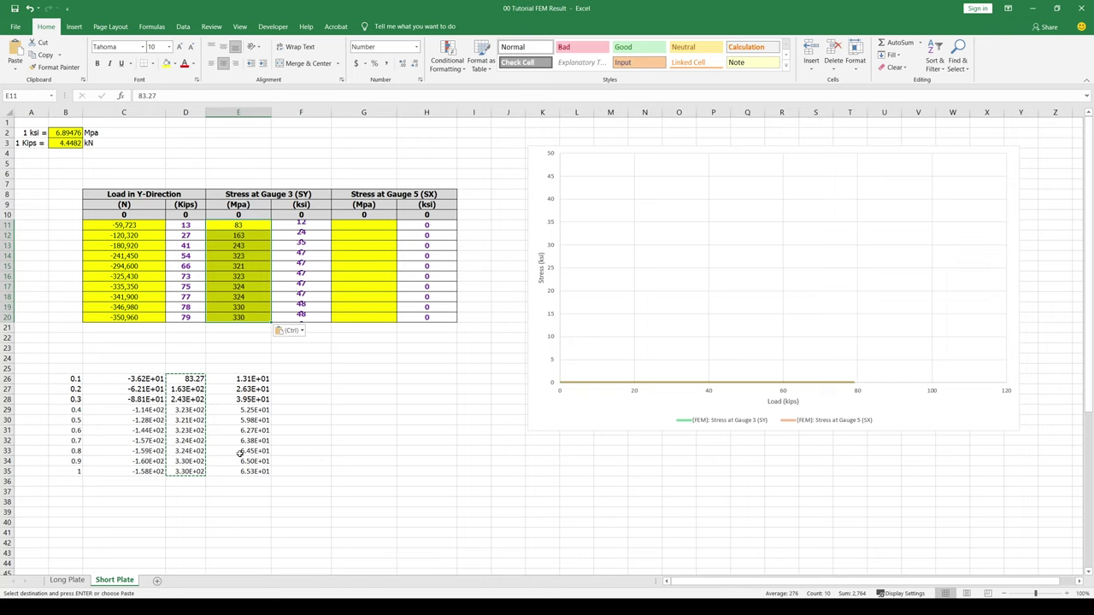
Step: Clear the raw Gauge 3 stress data below the results table
left_click(242, 521)
left_click_drag(56, 379, 238, 502)
key("Delete")
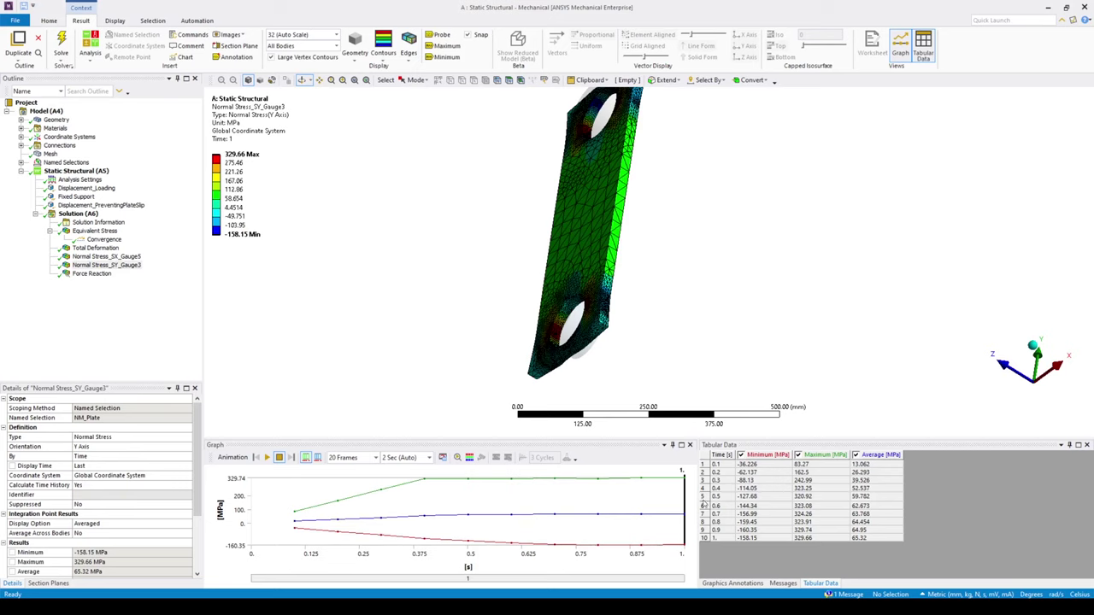
Step: Switch to ANSYS Mechanical and copy the entire tabular data of the Normal Stress_SX_Gauge5 result
left_click(122, 257)
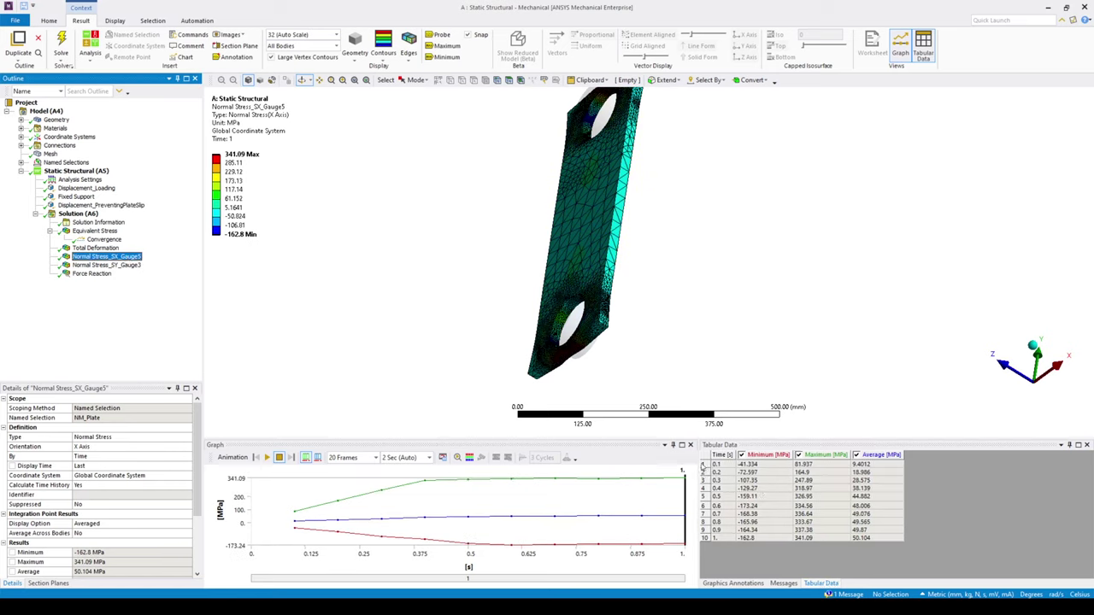
left_click(706, 455)
right_click(776, 480)
left_click(796, 488)
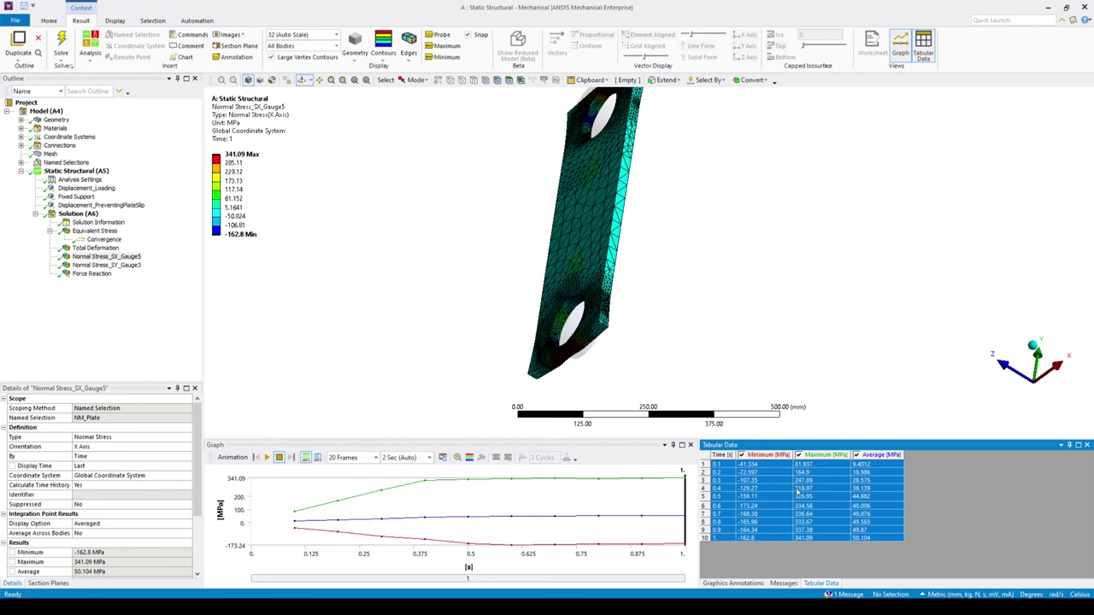
Step: Switch back to the 00 Tutorial FEM Result workbook and paste the Gauge 5 stress data at B26
left_click(250, 607)
left_click(212, 560)
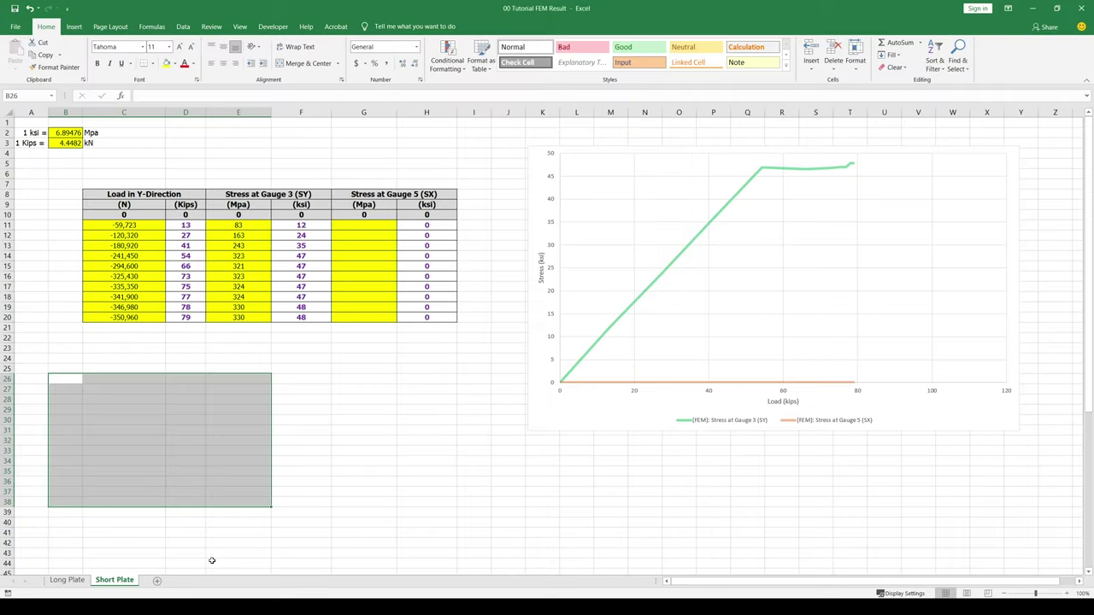
left_click(62, 378)
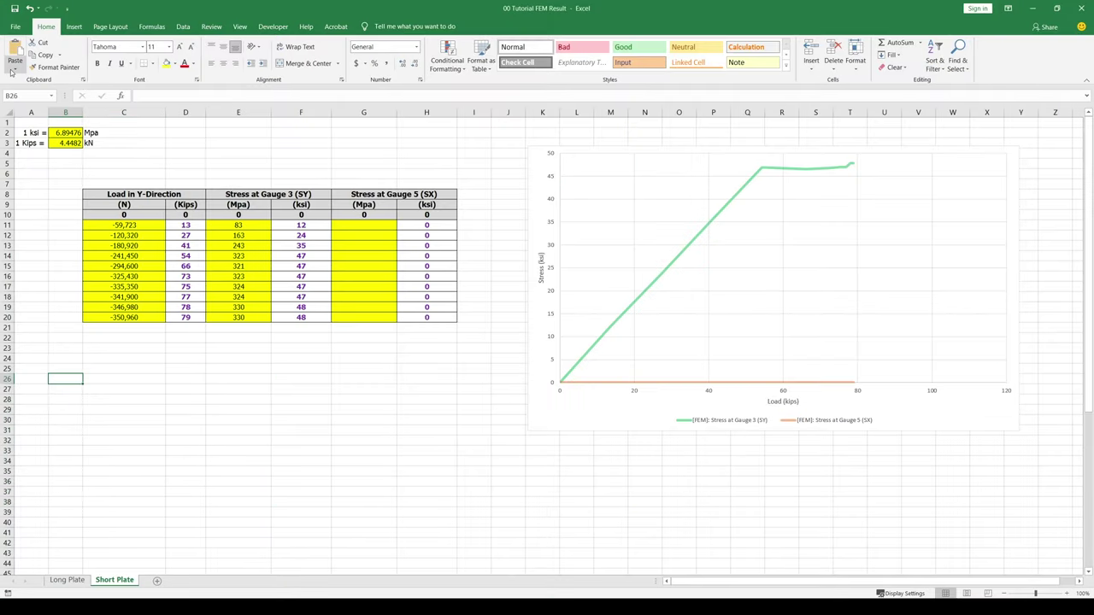
left_click(11, 72)
left_click(15, 97)
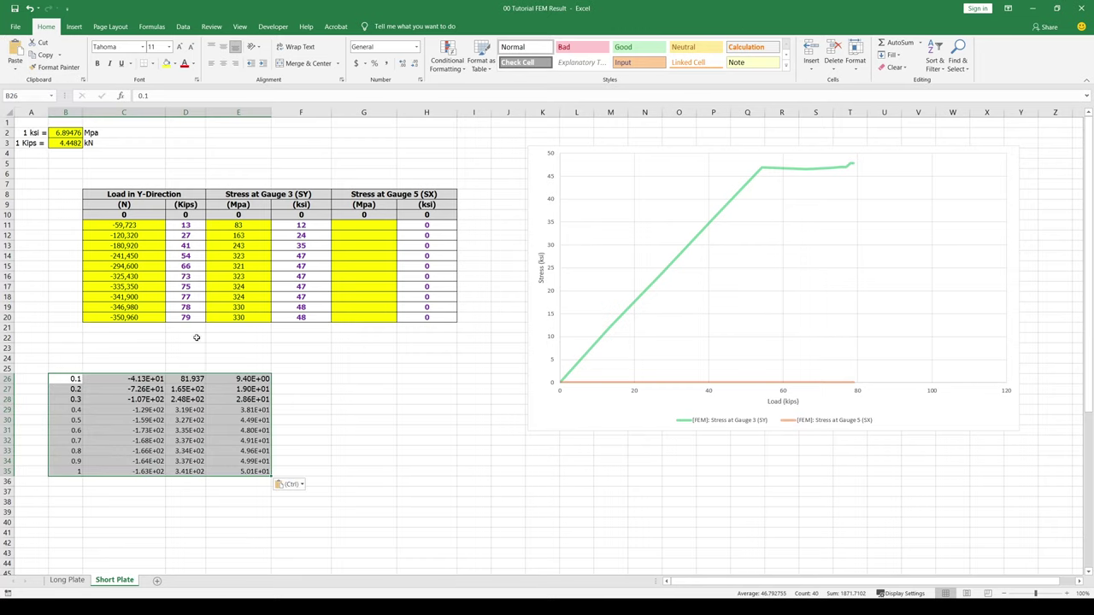
Step: Copy the maximum stresses in D26:D35 into the Stress at Gauge 5 (SX) Mpa column as values, starting at G11
left_click_drag(186, 379, 190, 472)
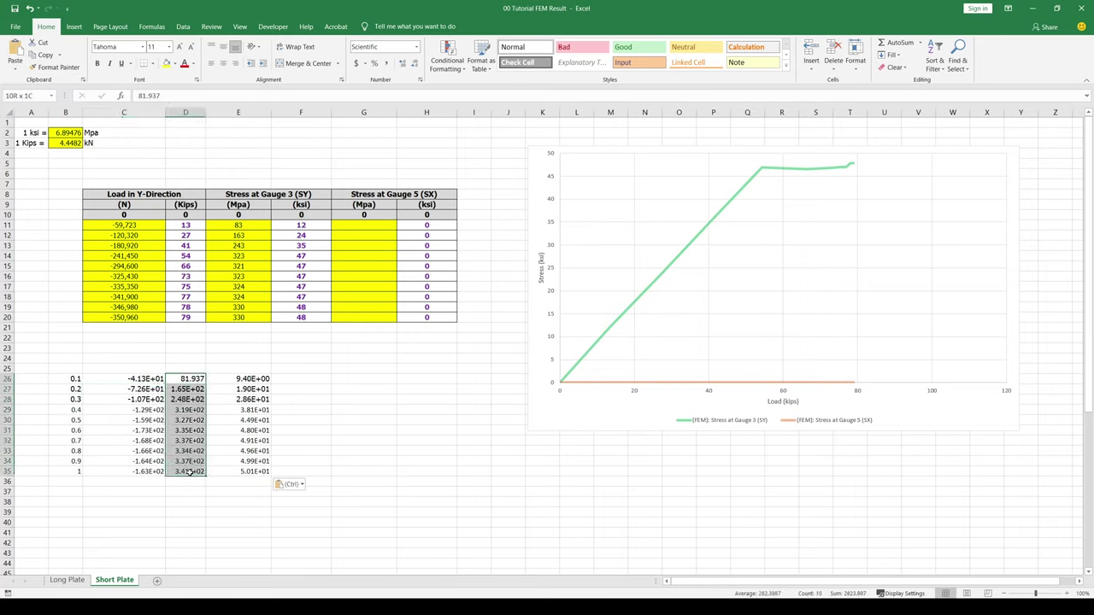
key("ctrl+c")
left_click(363, 224)
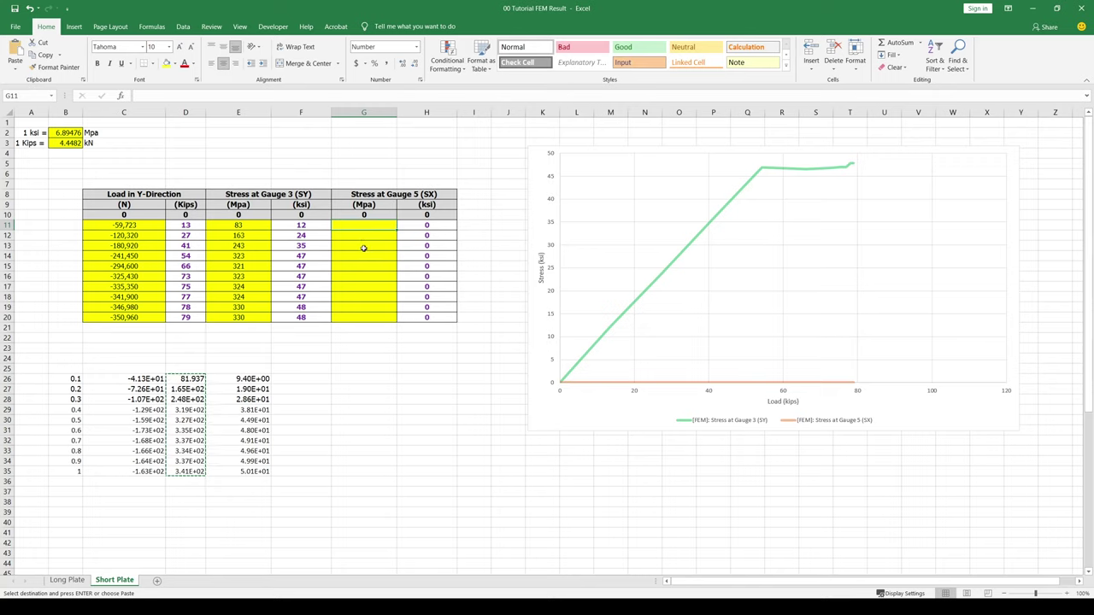
left_click(14, 70)
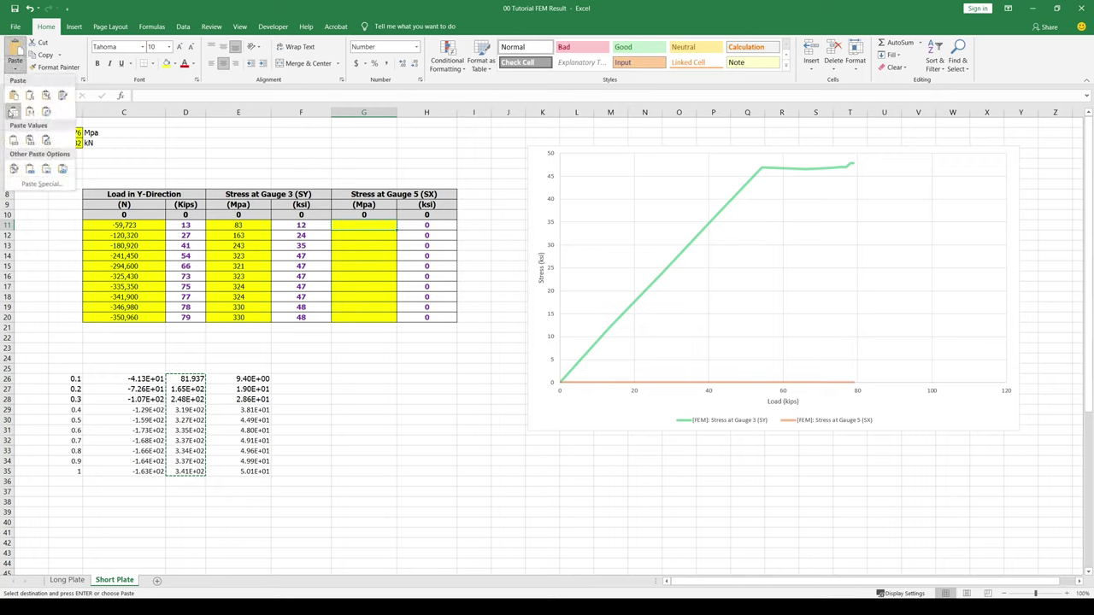
left_click(13, 139)
Step: Clear the raw Gauge 5 stress data below the results table
left_click(363, 451)
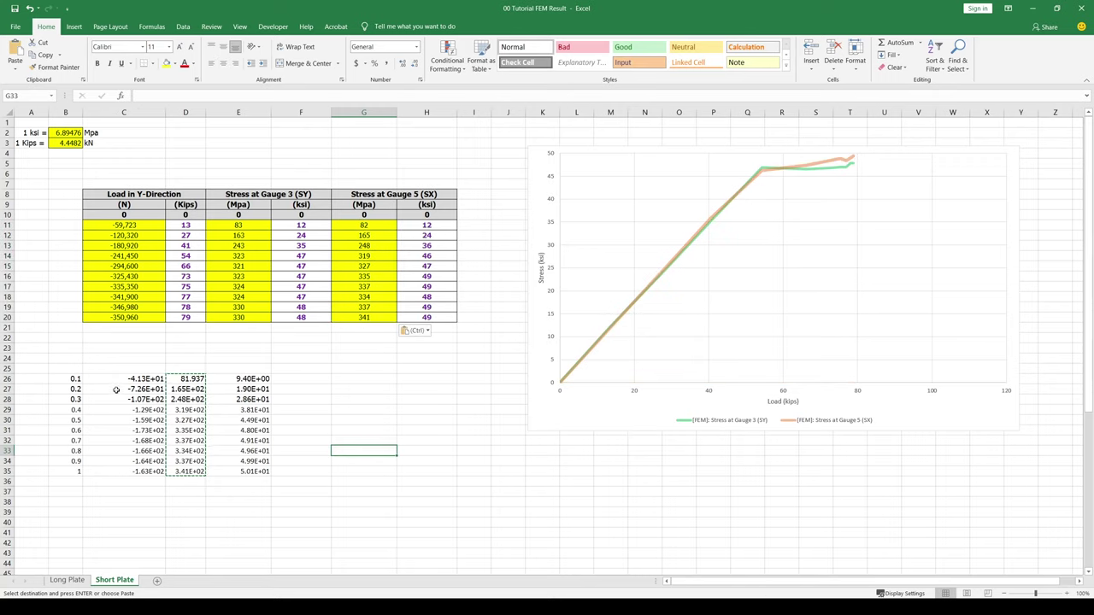
left_click_drag(65, 368, 336, 489)
key("Delete")
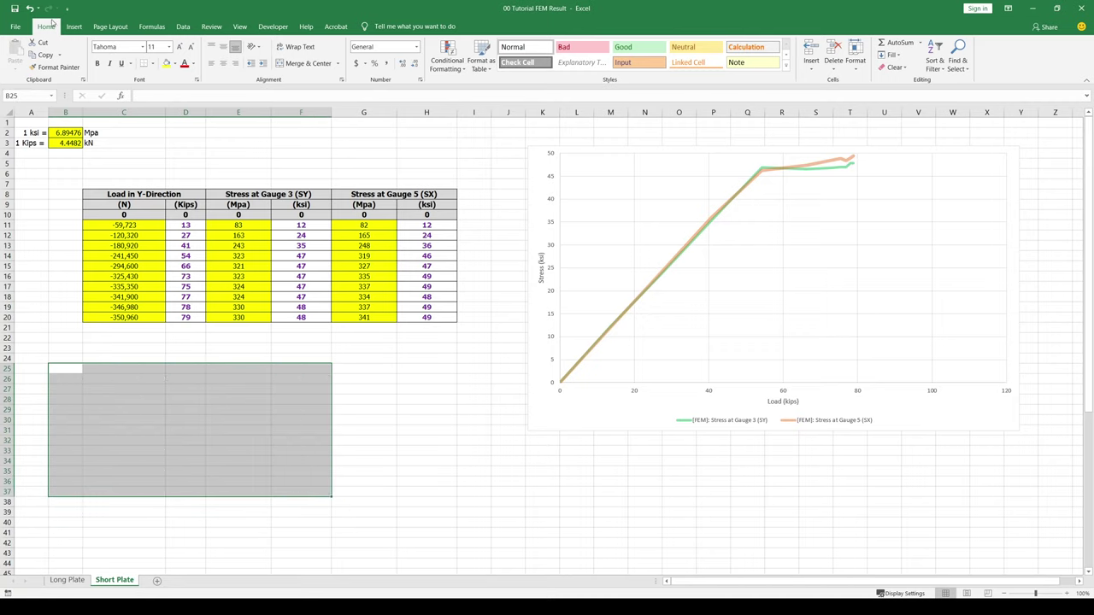
left_click(363, 379)
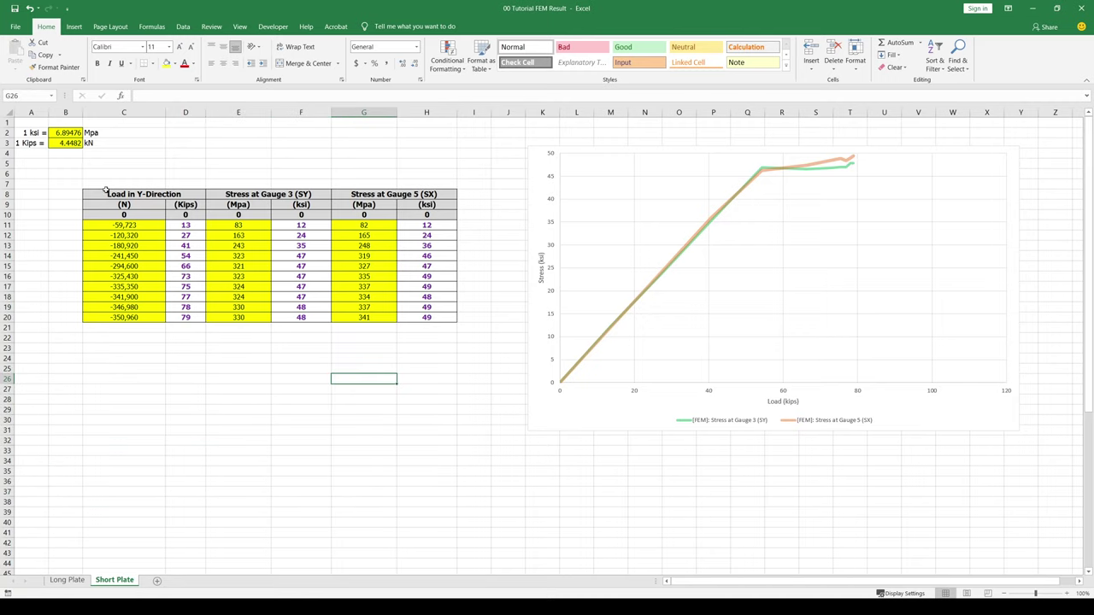
Step: Copy the complete load and stress table, C8:H20, as values to A3 on the FEM sheet of the 01 Tutorial Short Plate workbook
left_click_drag(105, 190, 435, 317)
right_click(441, 292)
left_click(476, 317)
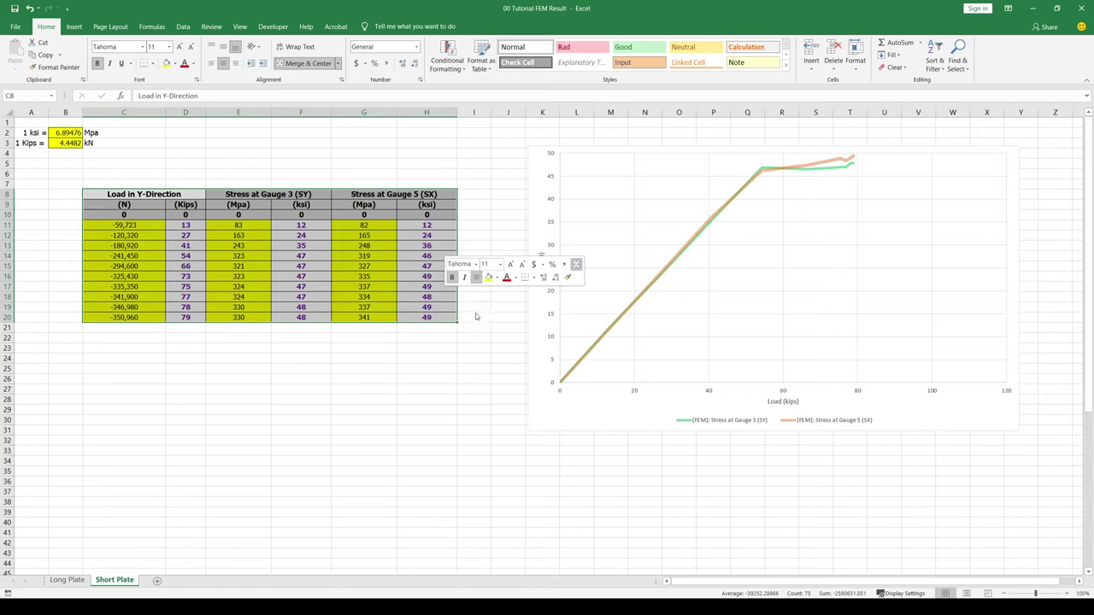
mouse_move(246, 609)
left_click(302, 568)
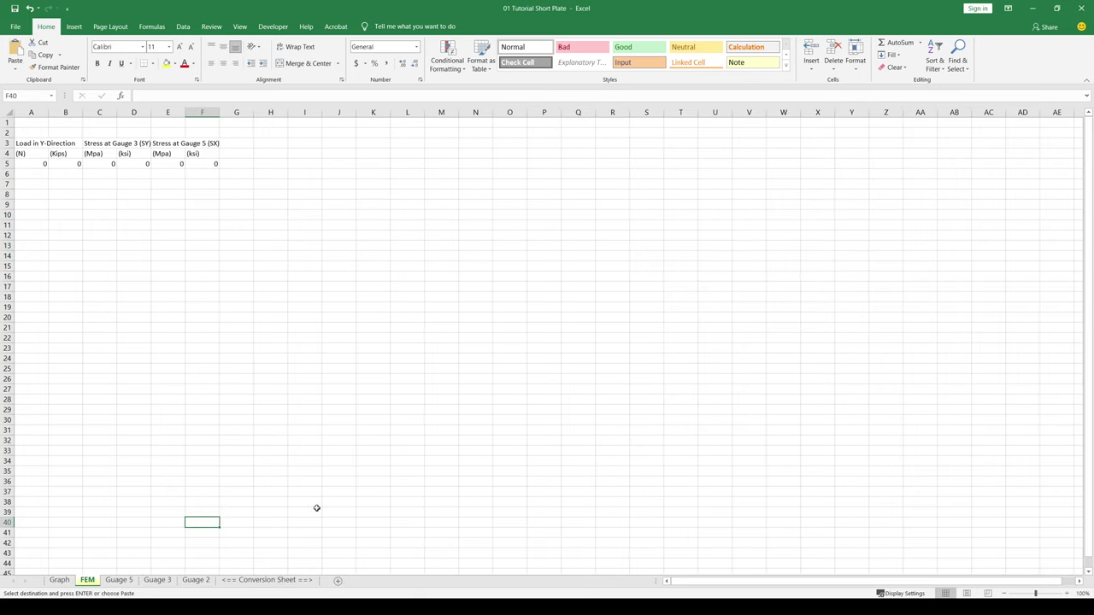
left_click(24, 143)
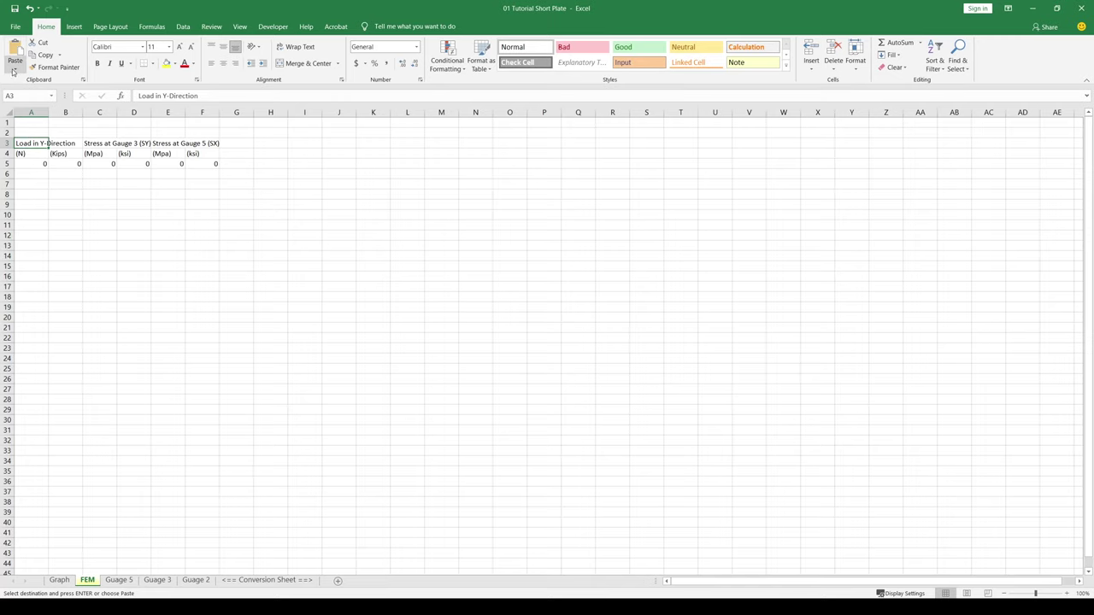
left_click(14, 69)
left_click(13, 139)
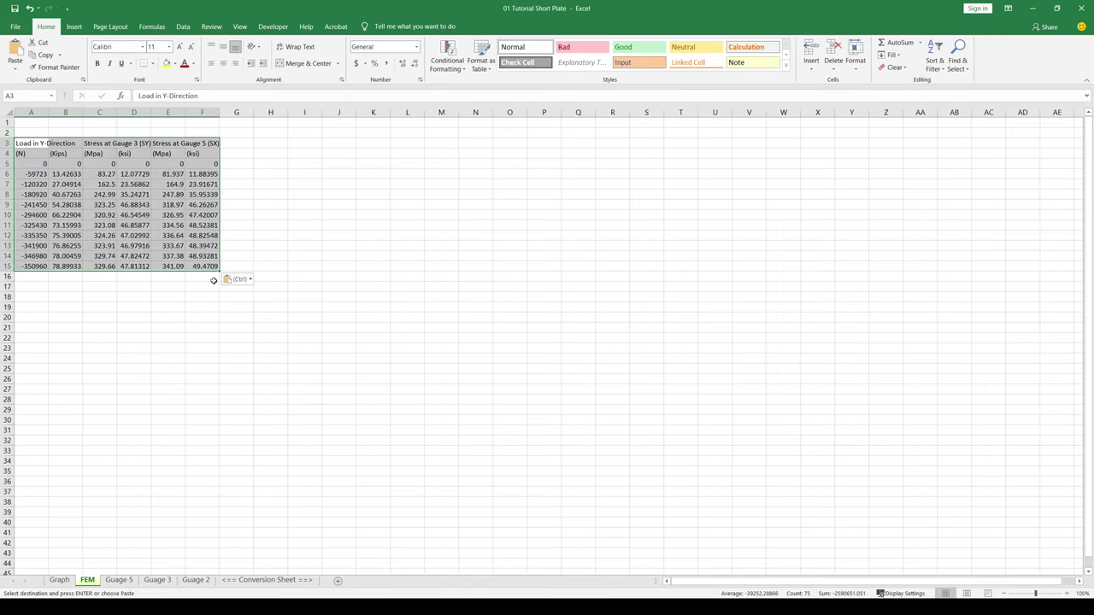
Step: Examine the charts on the Graph sheet comparing the measured gauge stresses with the FEM curves for Gauges 3 and 5
left_click(59, 580)
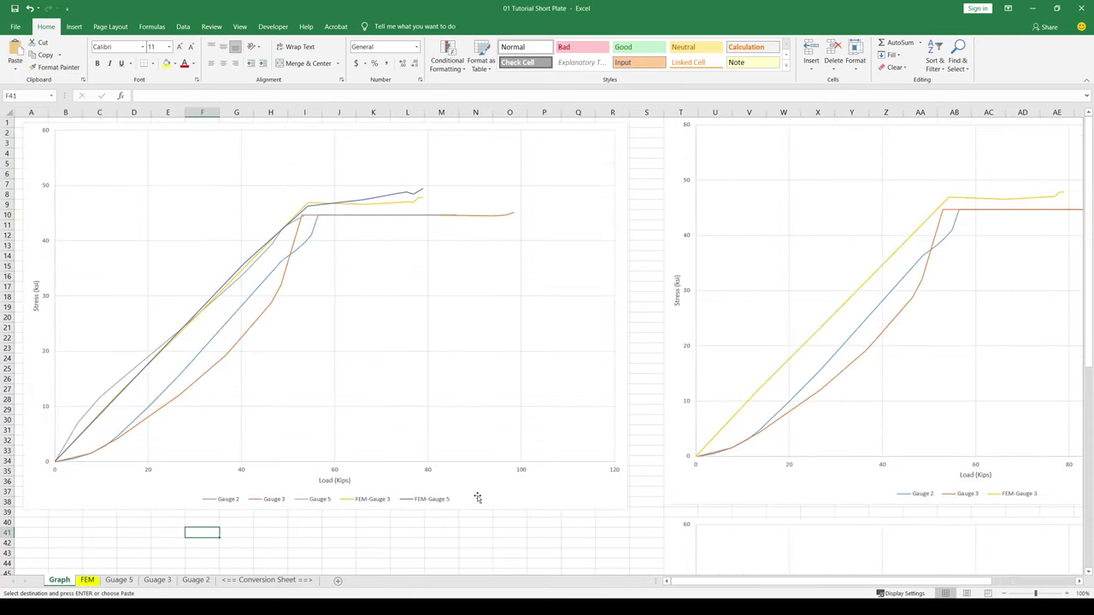
left_click(551, 544)
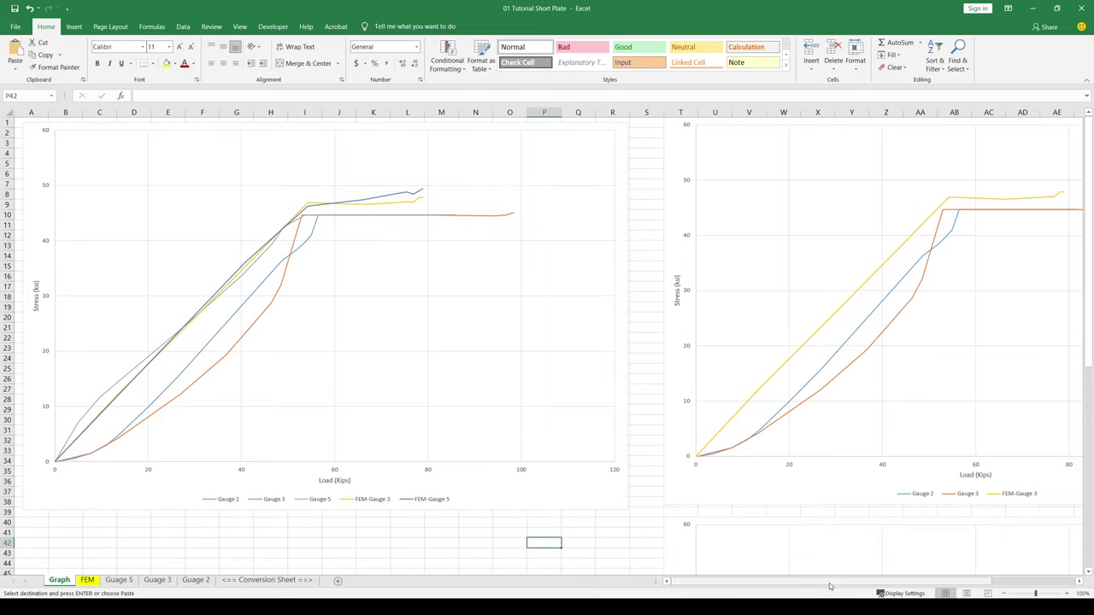
left_click_drag(829, 587, 931, 584)
scroll(985, 397, "down", 4)
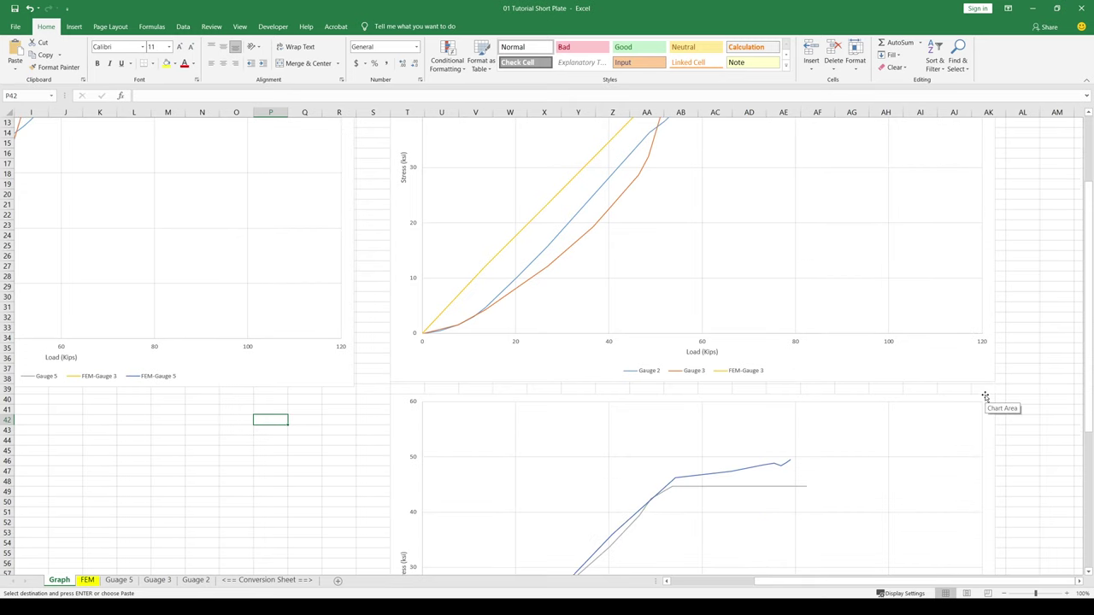
scroll(985, 396, "down", 9)
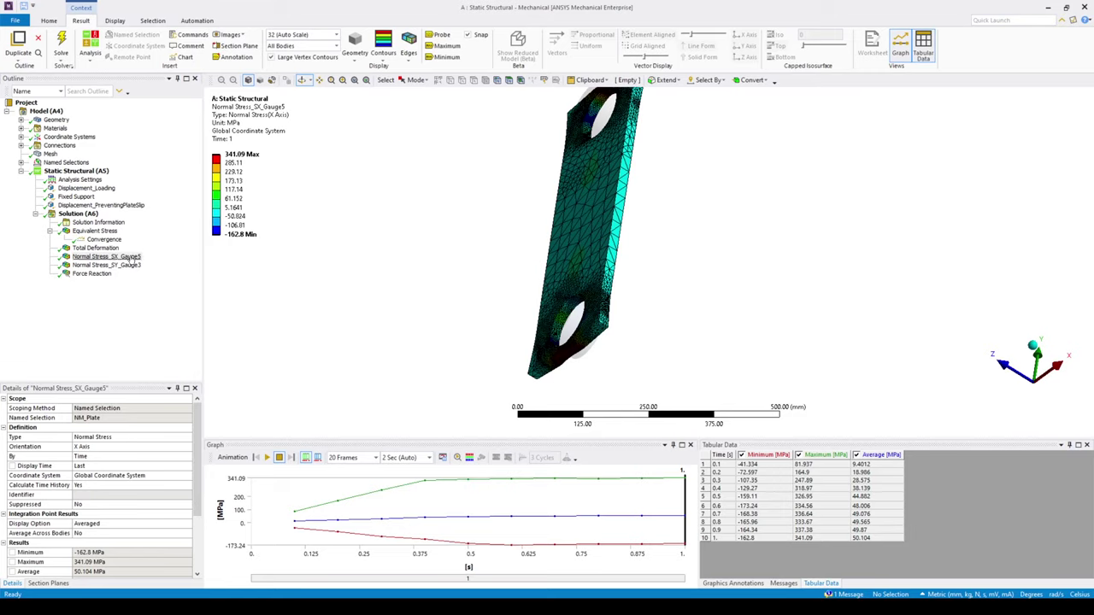
Step: Switch to ANSYS Mechanical and examine the Normal Stress_SX_Gauge5 contours around the plate's lower pin hole in front view
left_click(1011, 370)
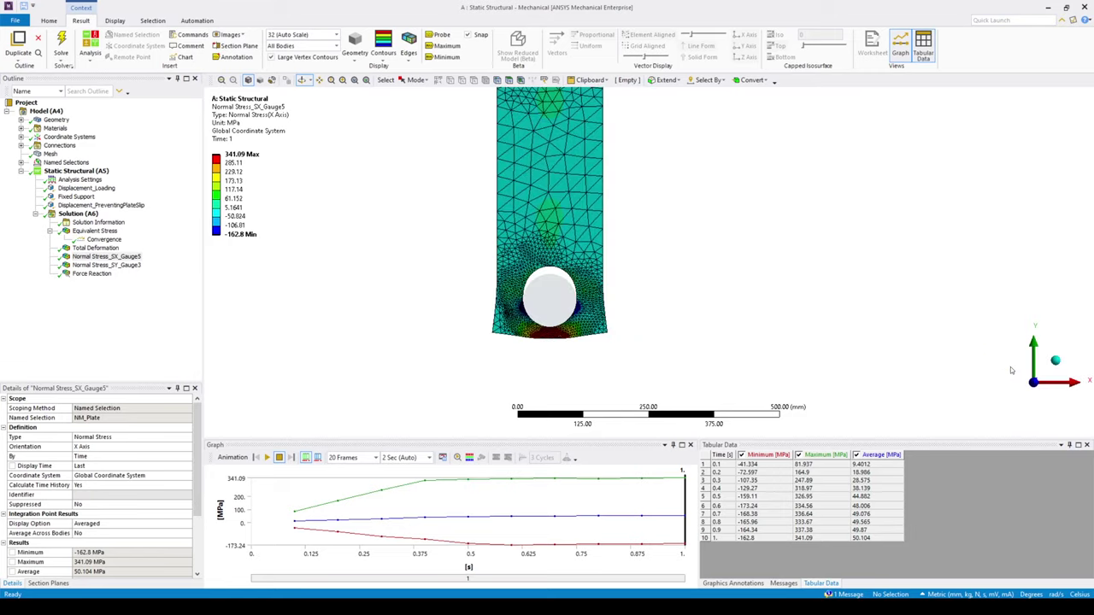
scroll(542, 339, "up", 3)
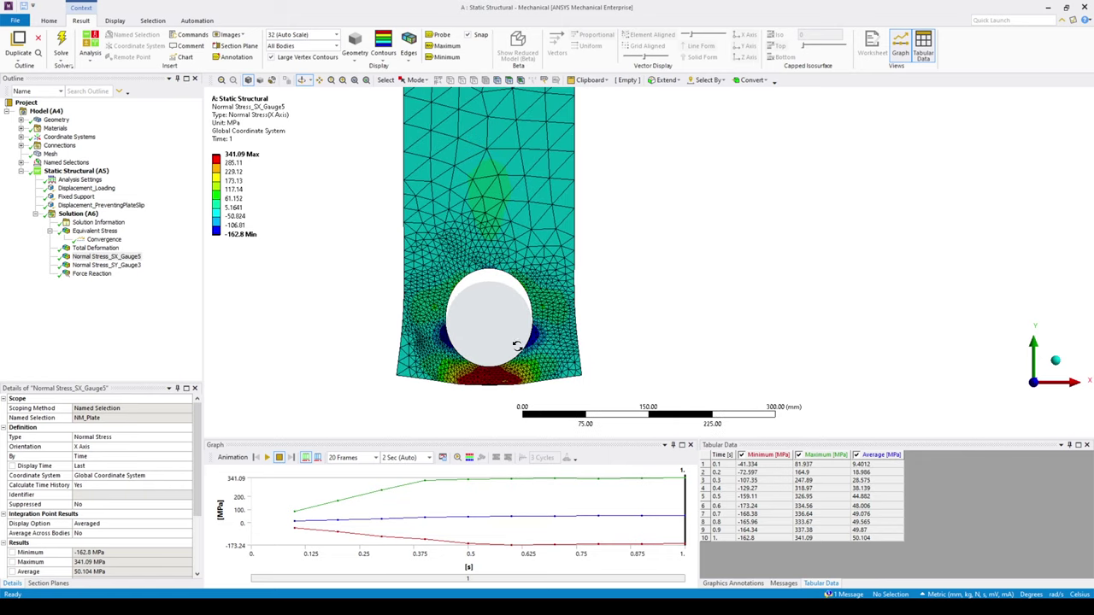
scroll(517, 346, "up", 3)
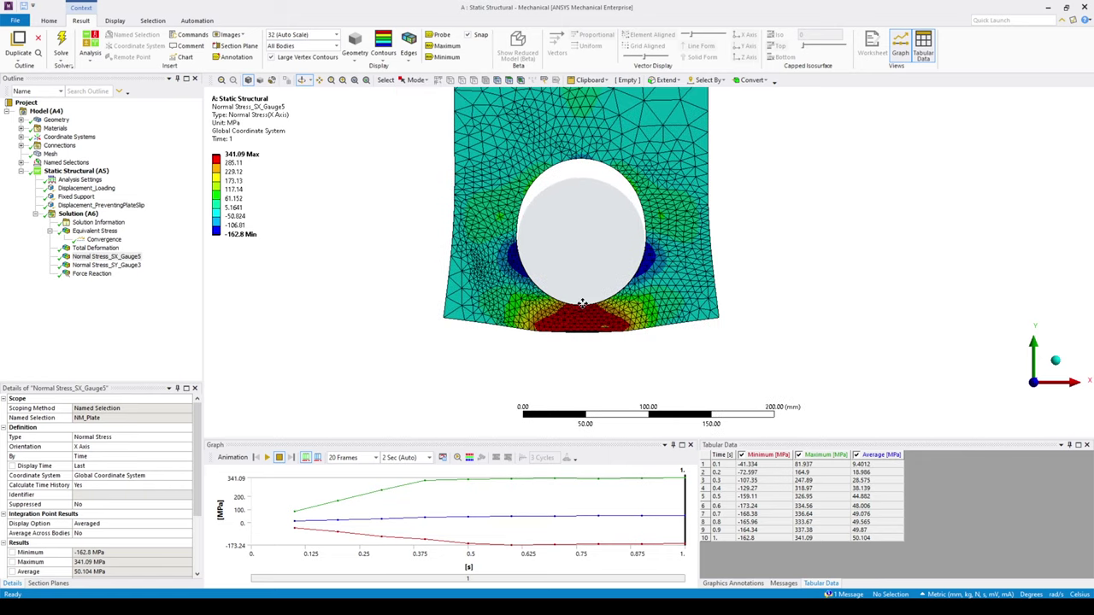
scroll(533, 360, "up", 3)
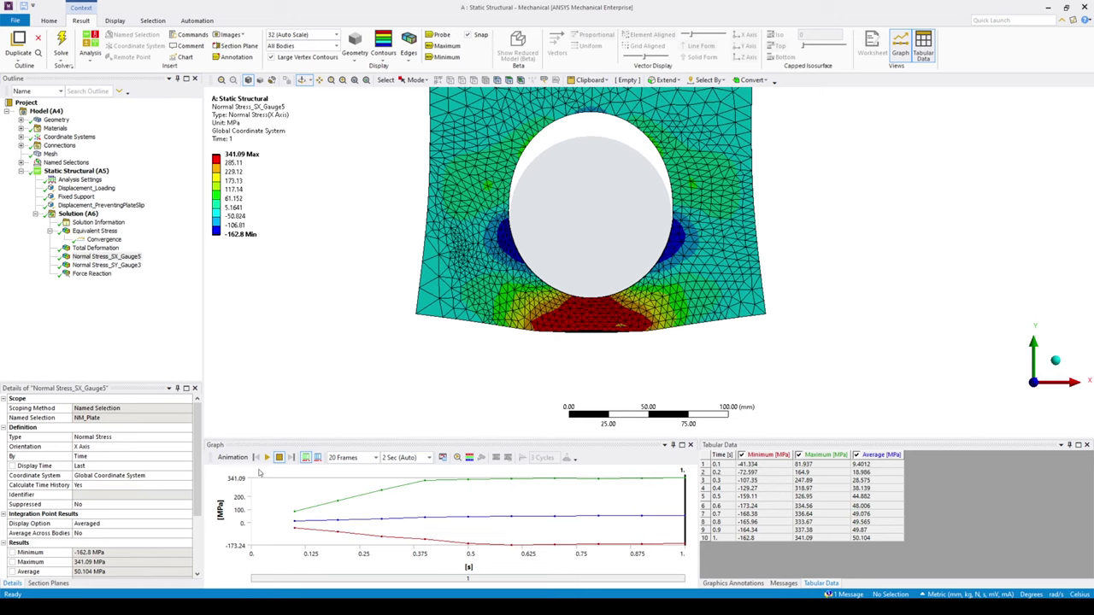
Step: Play the result animations of Normal Stress_SX_Gauge5 and Normal Stress_SY_Gauge3 to examine the stress development around the lower pin hole
left_click(266, 457)
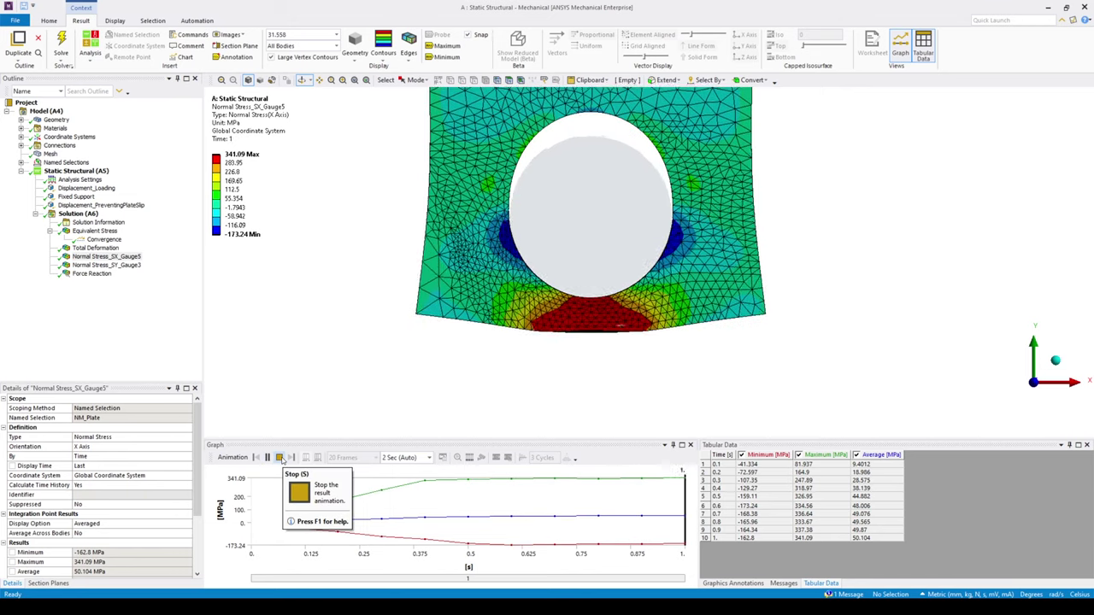
left_click(281, 459)
left_click(127, 266)
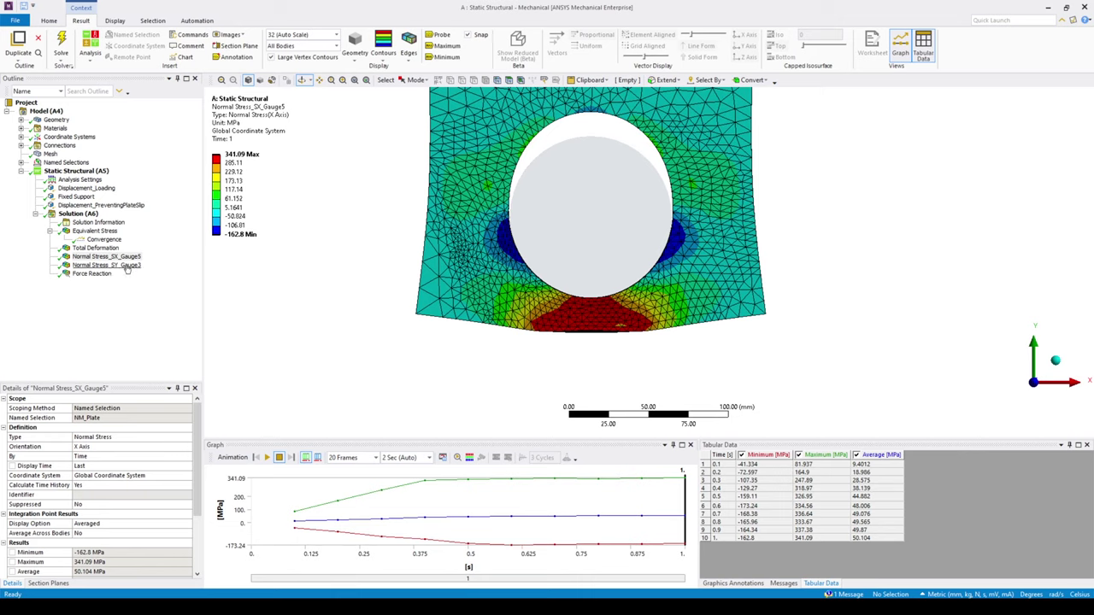
left_click_drag(633, 320, 634, 315)
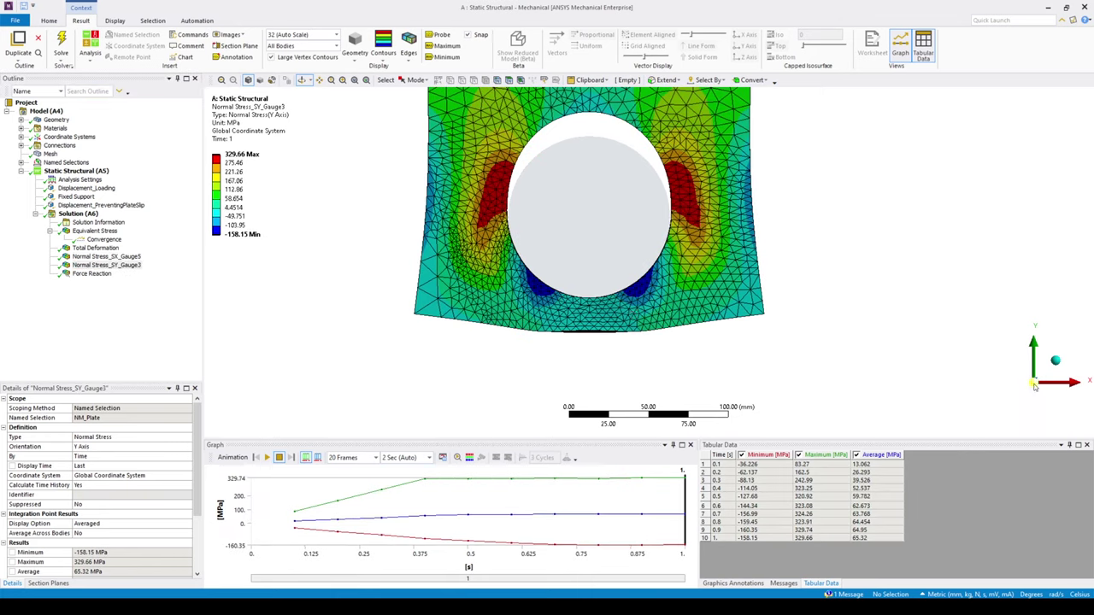
left_click(267, 458)
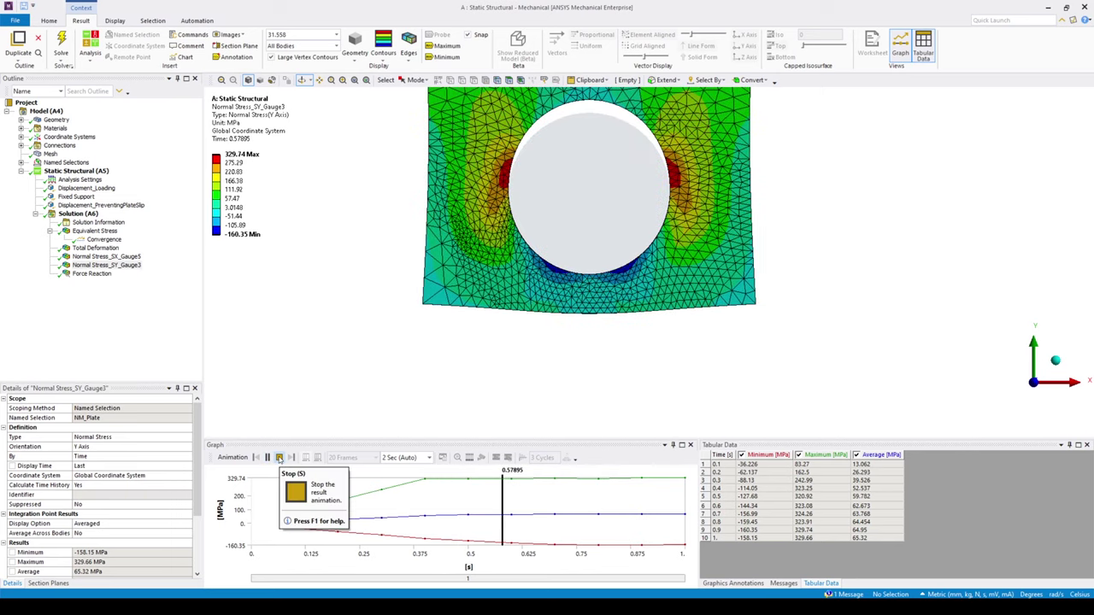
left_click(279, 458)
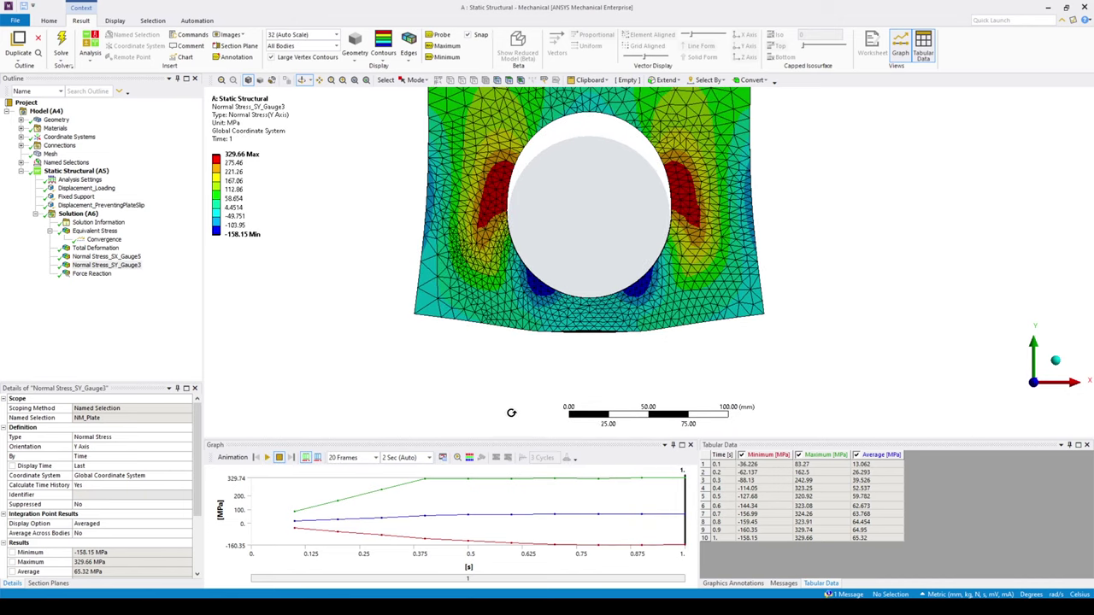
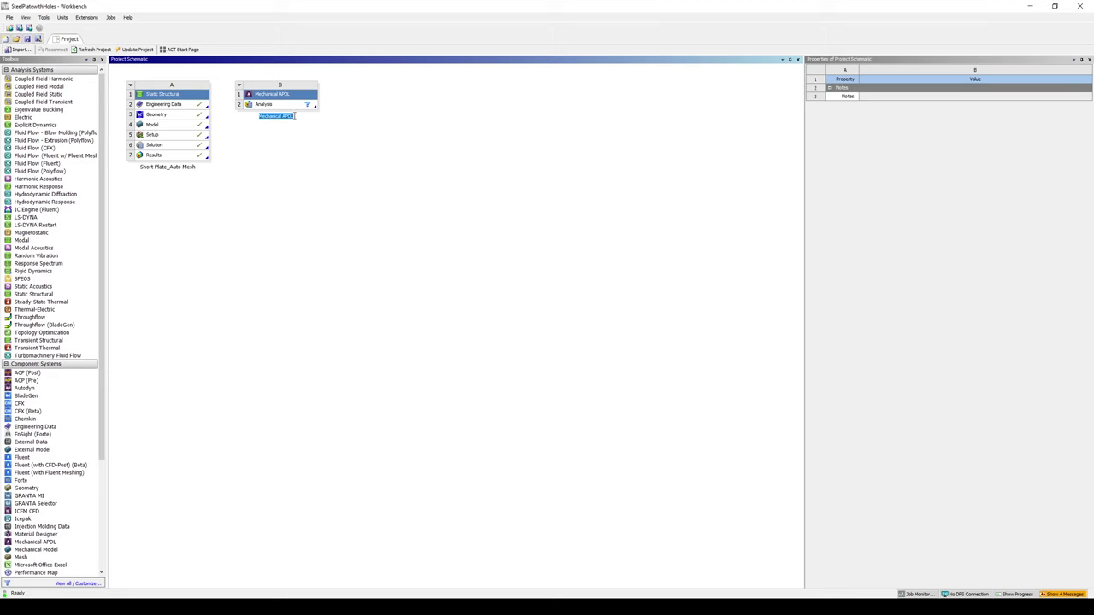
Step: Switch to the Workbench project and open the standalone Mechanical APDL system's Analysis cell for editing in Mechanical APDL
left_click(291, 105)
right_click(292, 105)
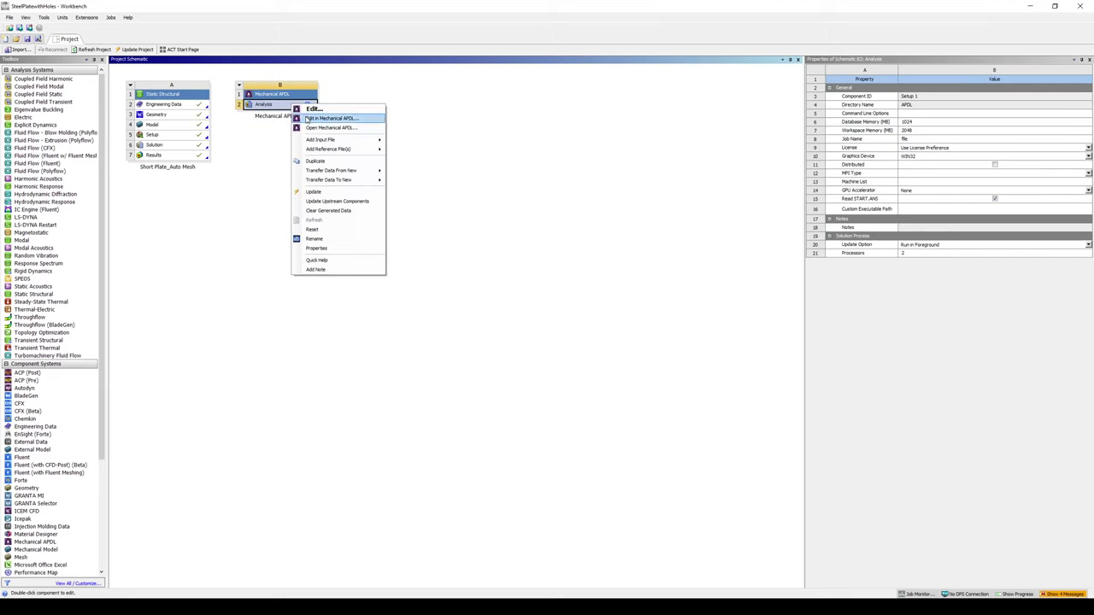
left_click(308, 117)
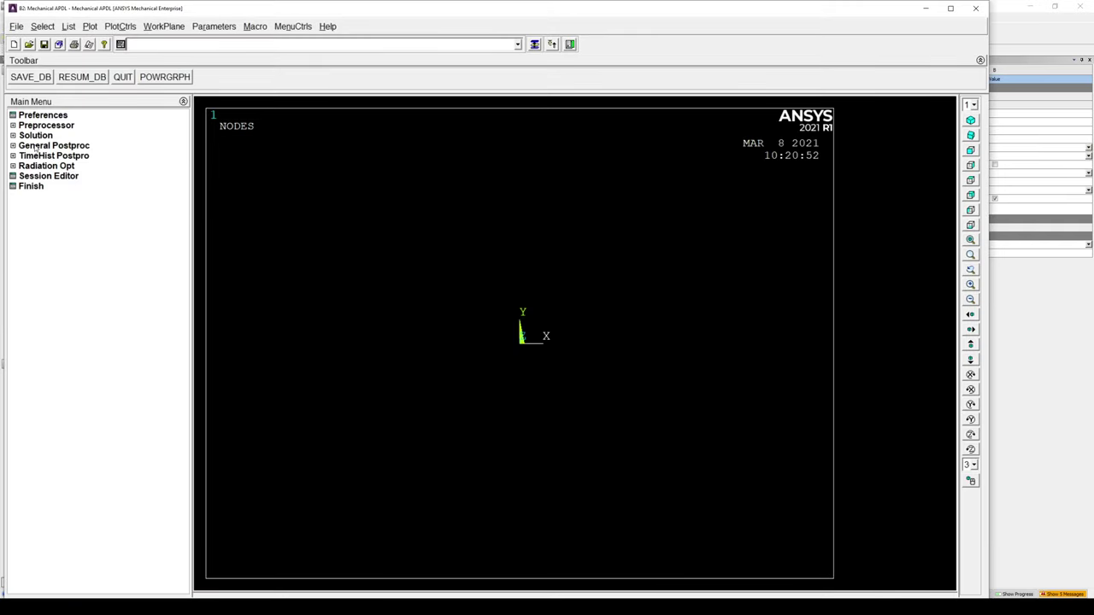
Step: Set file.rst from the project's dp0\SYS\MECH folder as the single results file for General Postproc, reading all items
left_click(14, 147)
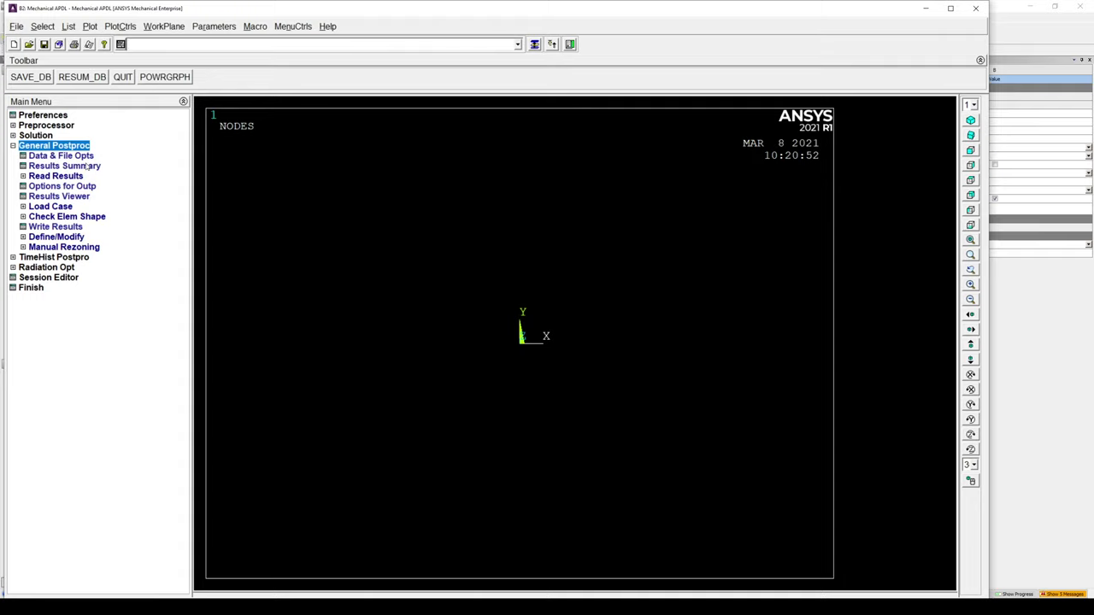
left_click(85, 158)
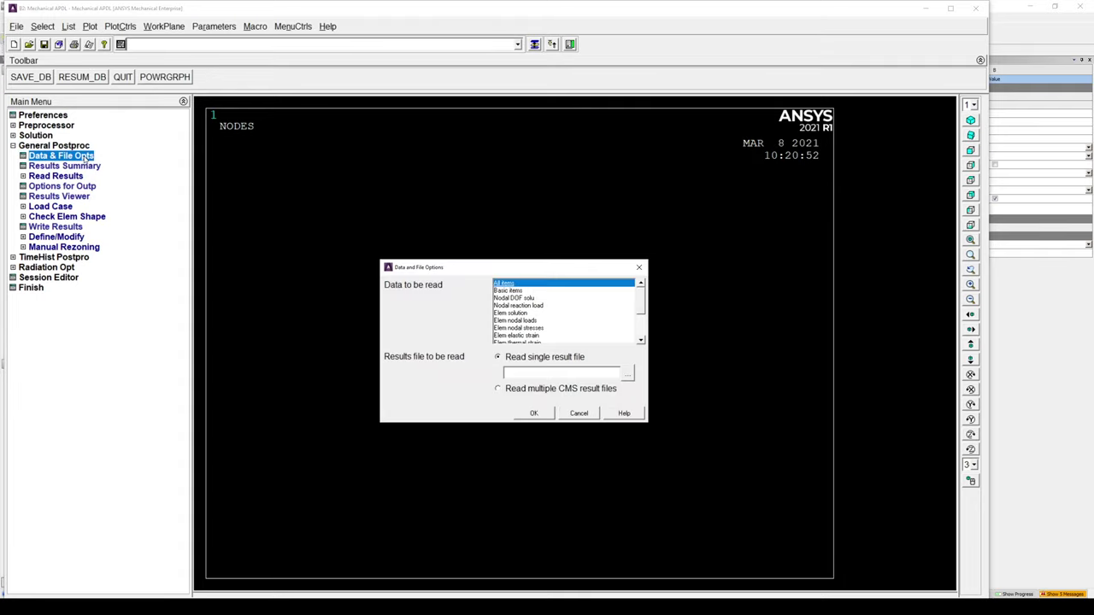
left_click(627, 375)
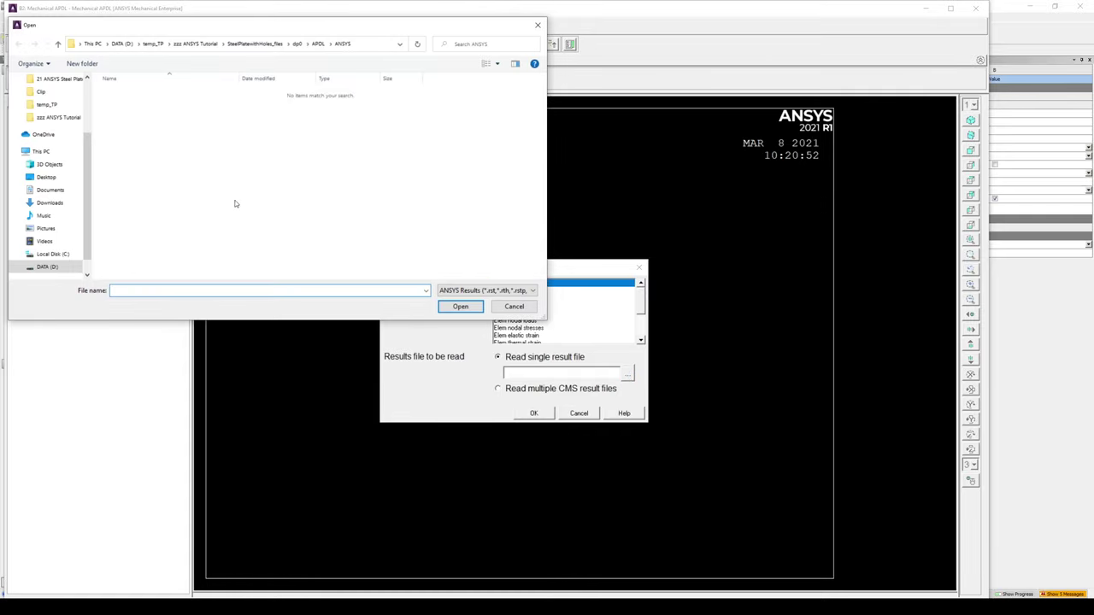
left_click(296, 43)
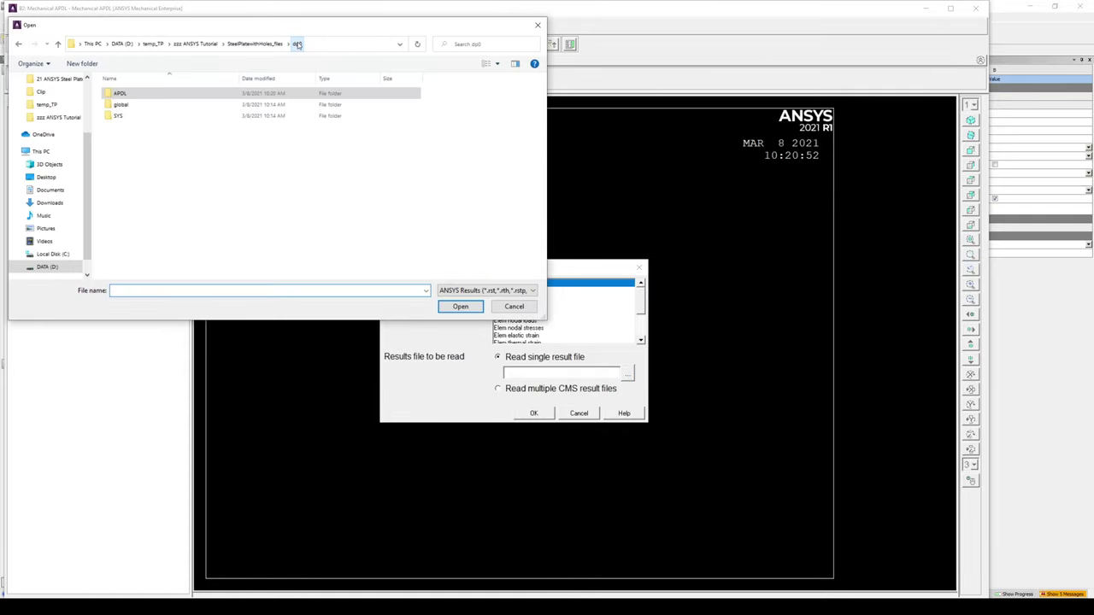
double_click(133, 115)
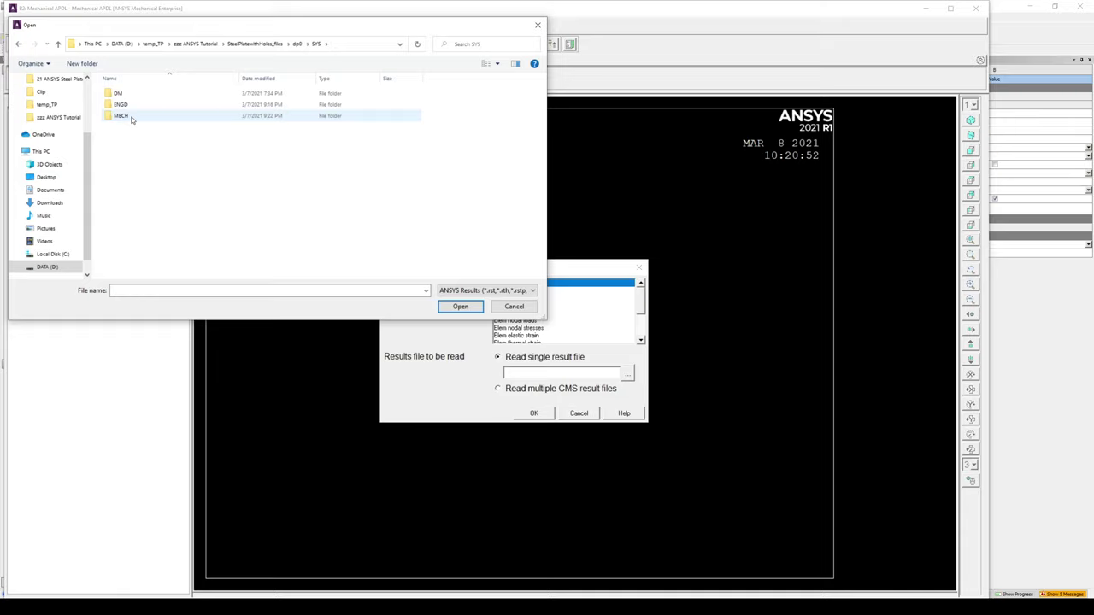
double_click(132, 117)
left_click(125, 94)
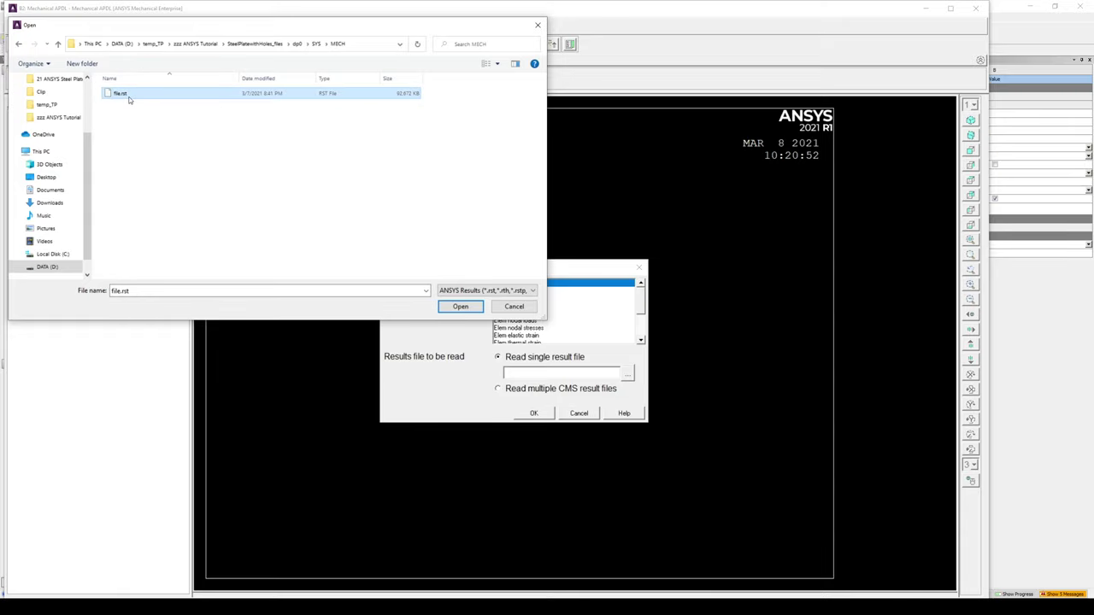
left_click(461, 306)
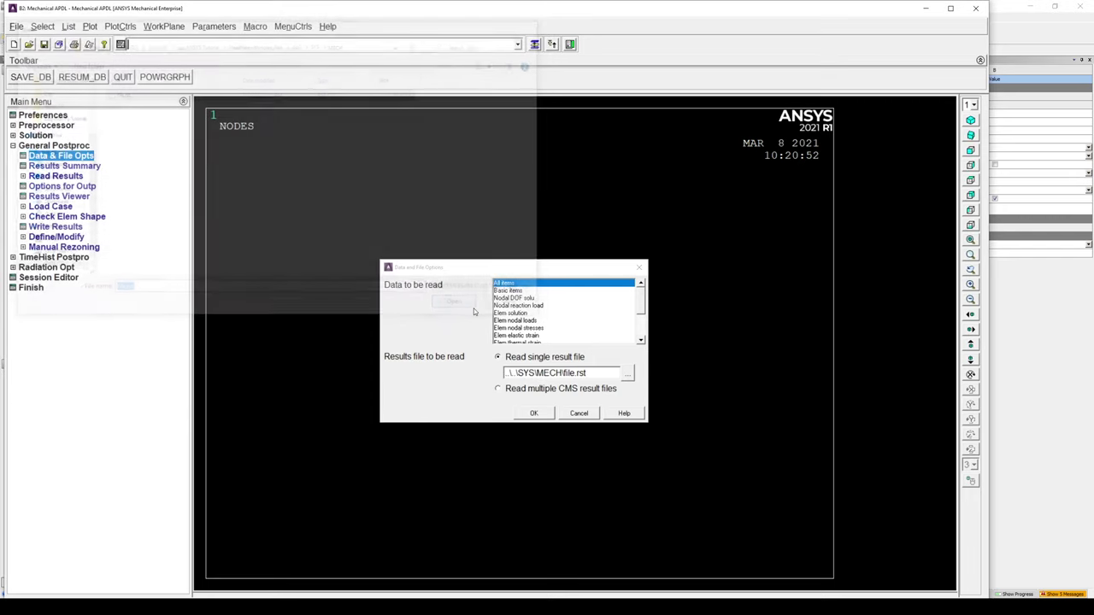
left_click(530, 416)
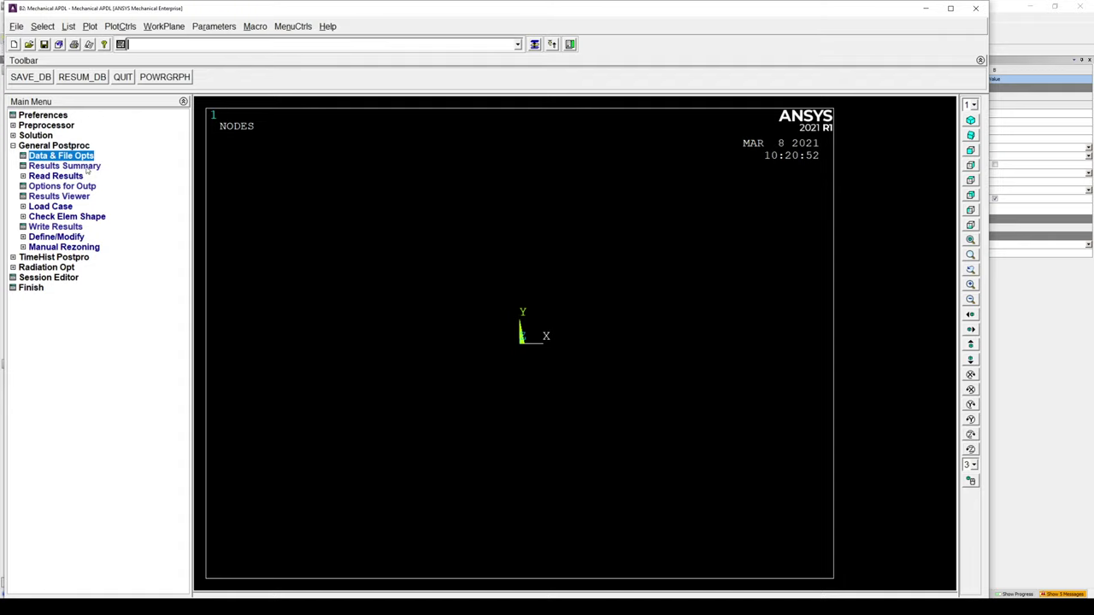
Step: Review the results summary of the data sets and read in the last result set
left_click(86, 167)
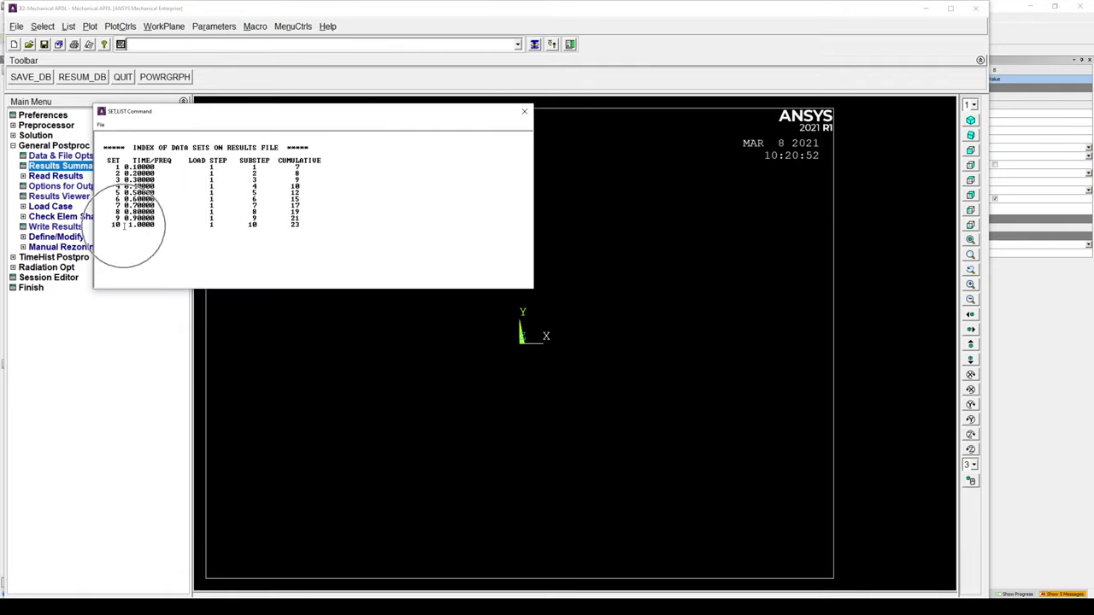
left_click(524, 111)
left_click(23, 176)
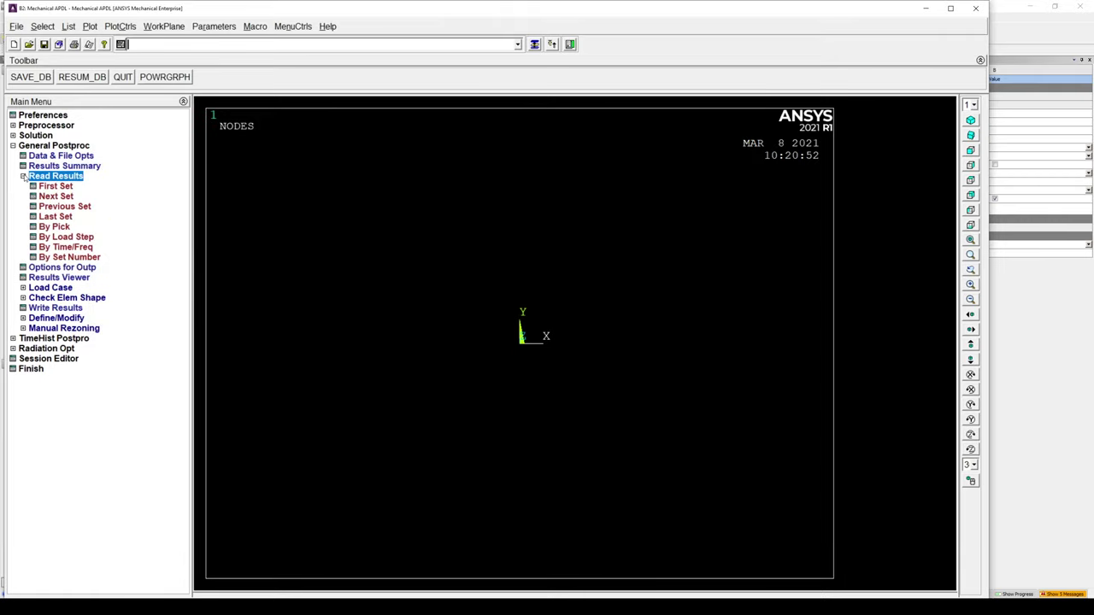
left_click(51, 217)
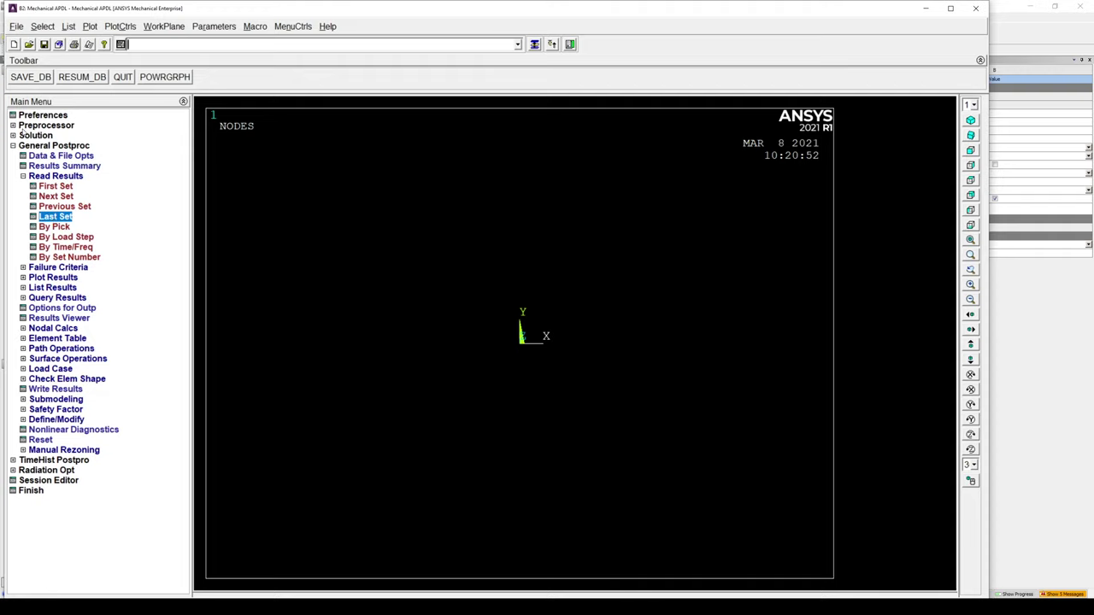
Step: Enter the Preprocessor and plot the model's elements in isometric view, enlarged around the plate's lower pin
left_click(24, 126)
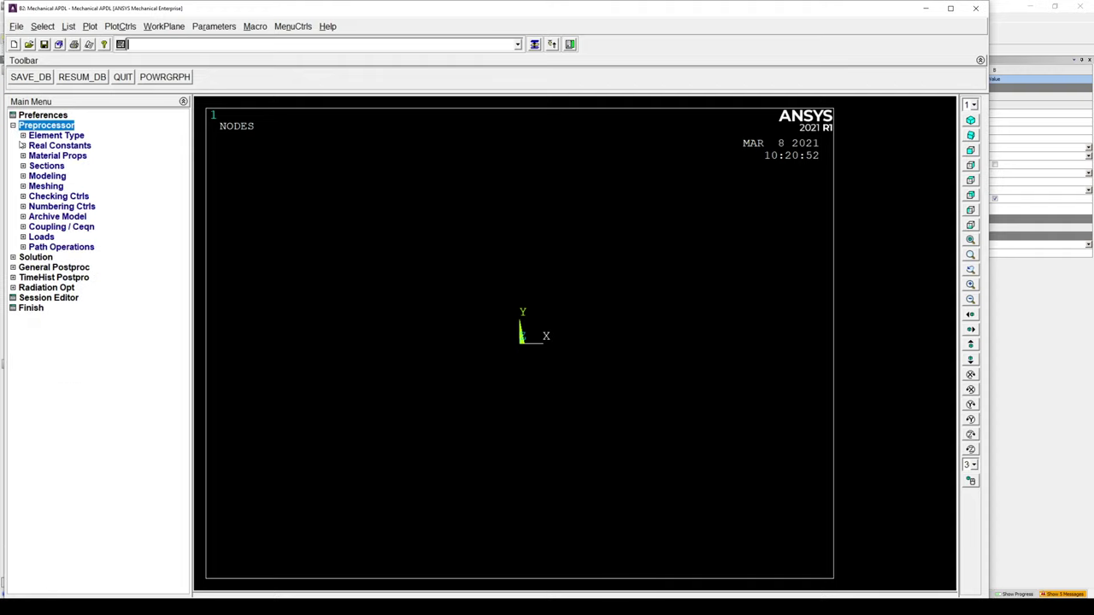
left_click(59, 45)
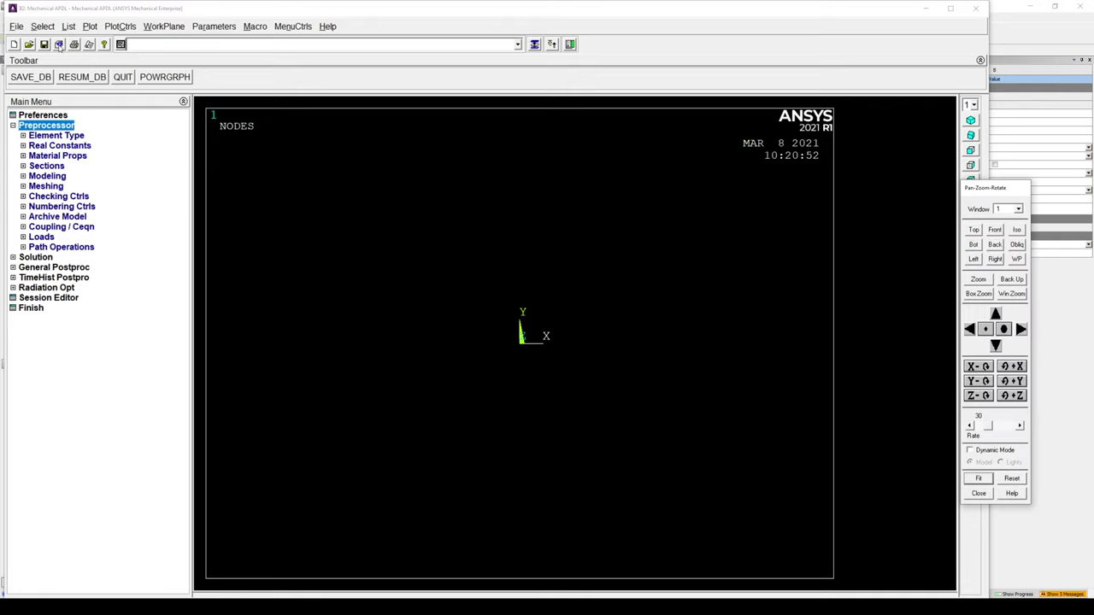
left_click(1016, 230)
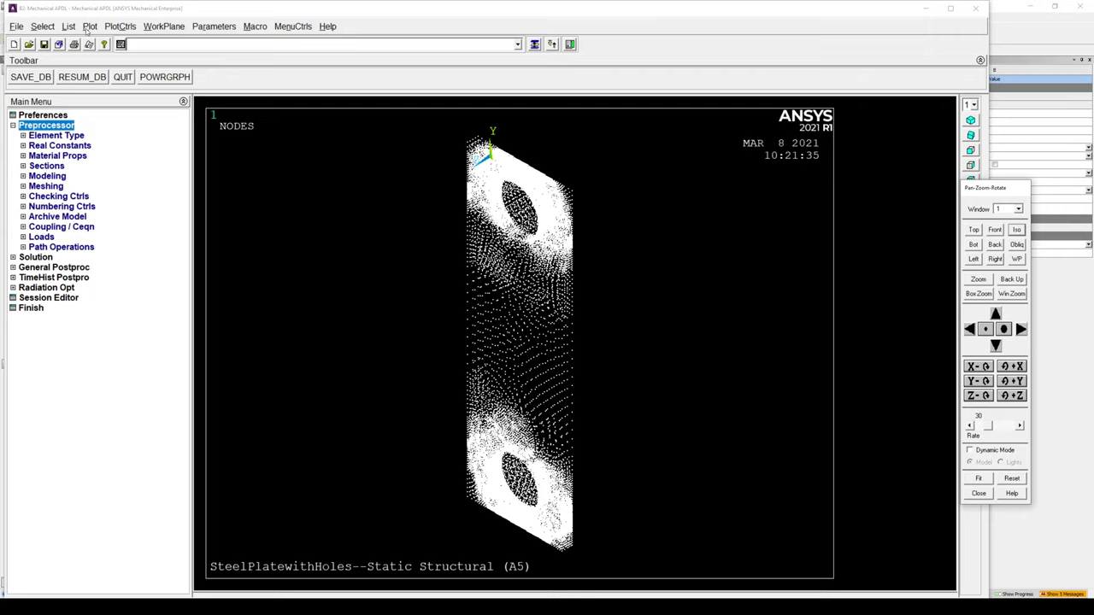
left_click(89, 27)
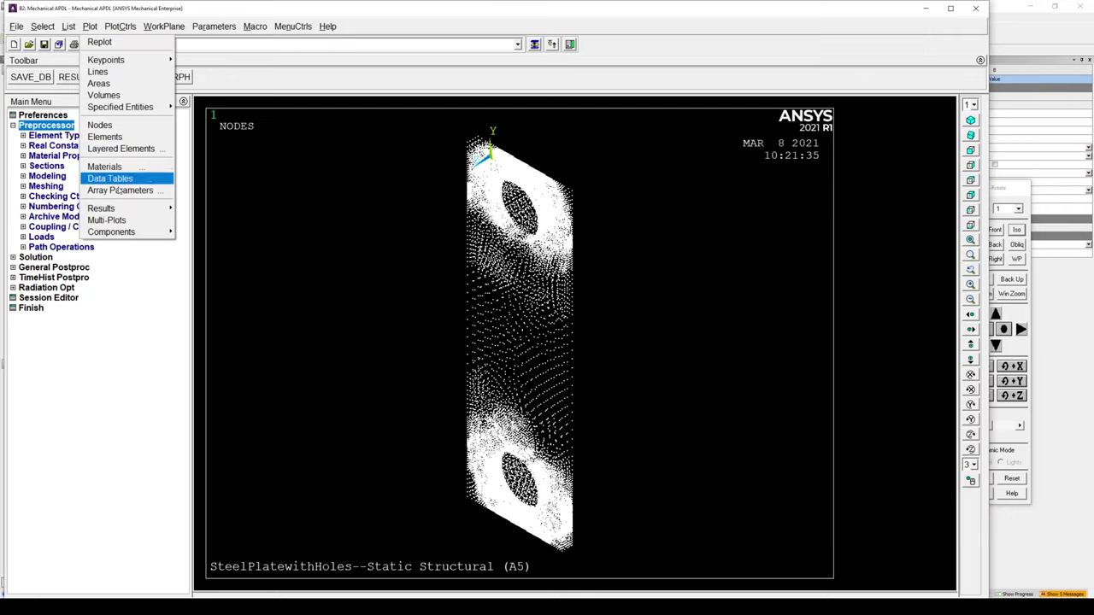
left_click(114, 137)
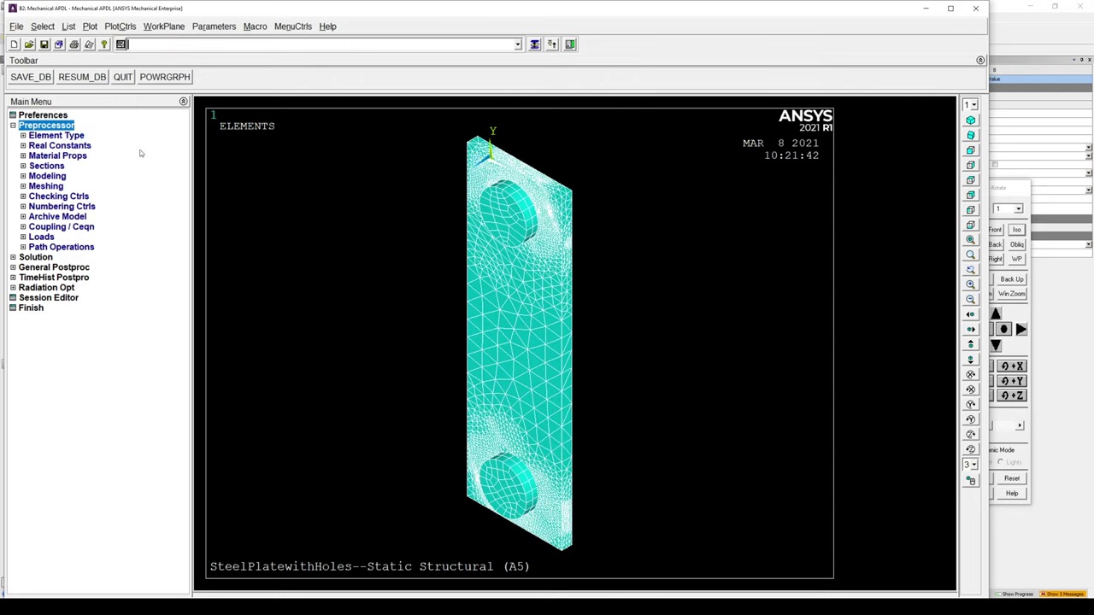
left_click(1013, 294)
left_click(414, 421)
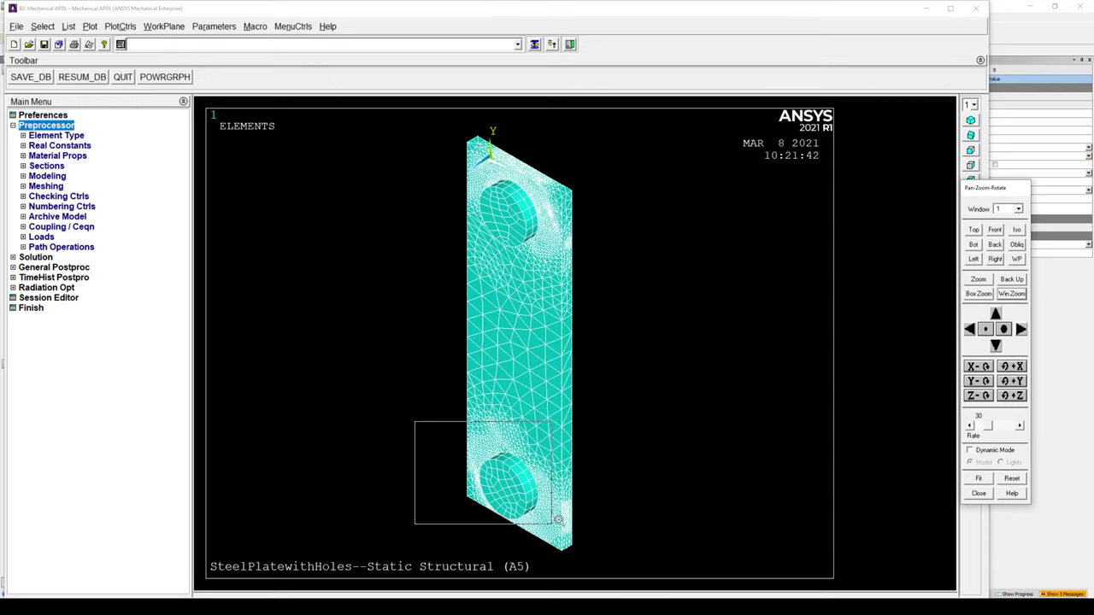
left_click(592, 557)
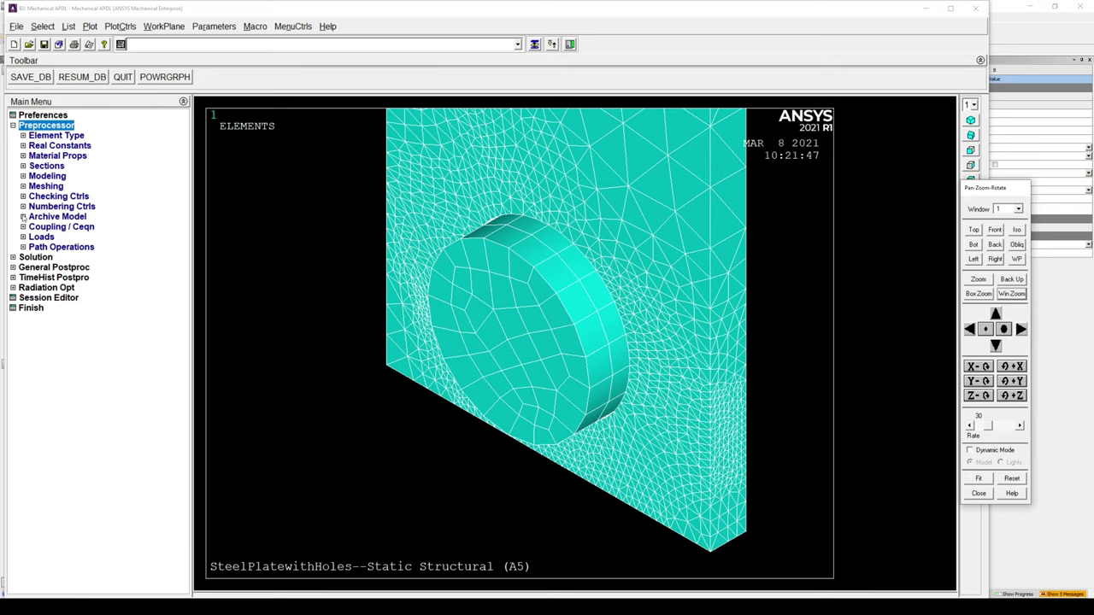
Step: Write the model archive with ALL associated FE and IGES data to D:\temp_TP\model01.cdb, keeping file.iges as the IGES file
left_click(23, 217)
left_click(48, 227)
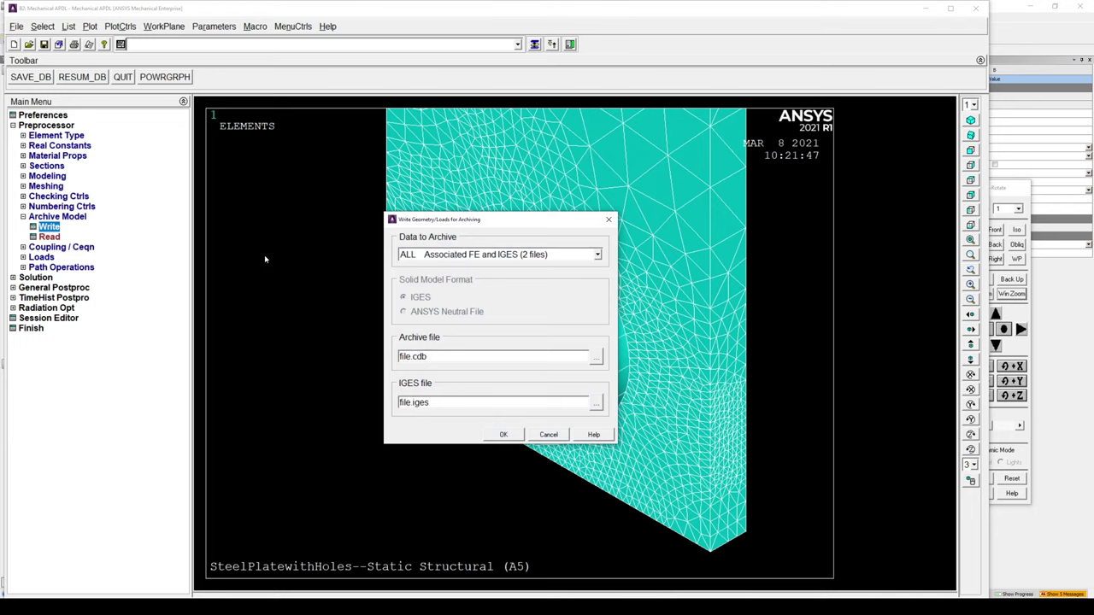
left_click(593, 357)
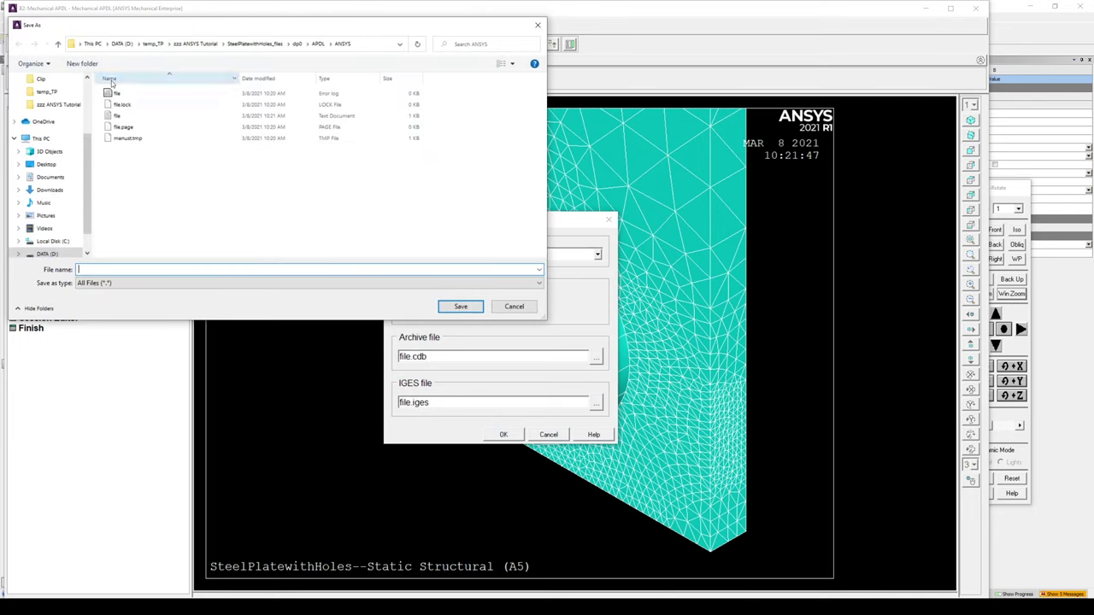
left_click(153, 44)
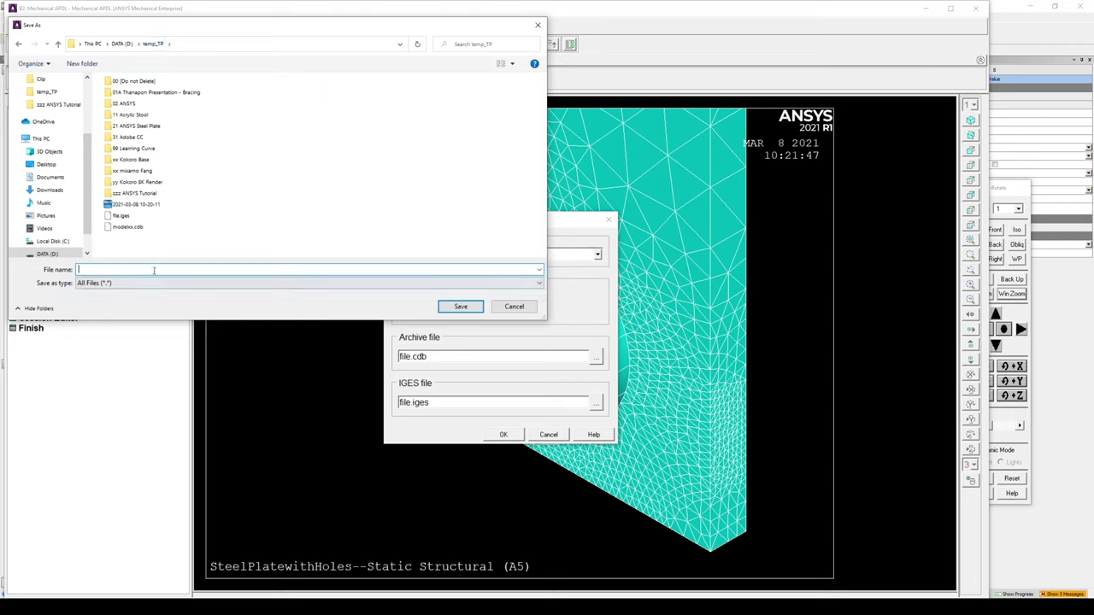
type("model")
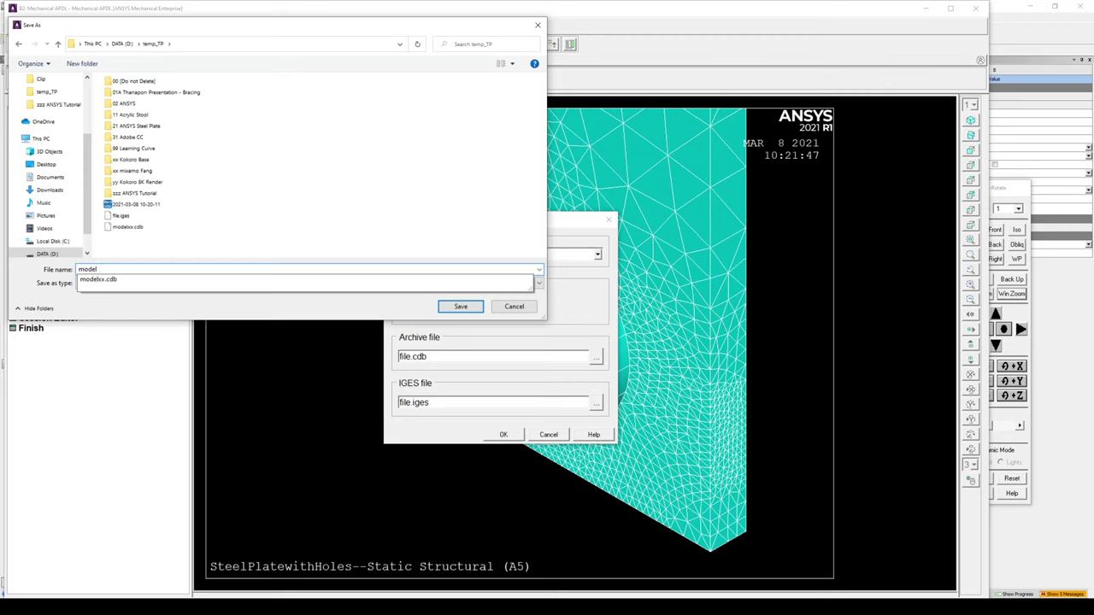
type("01.cdb")
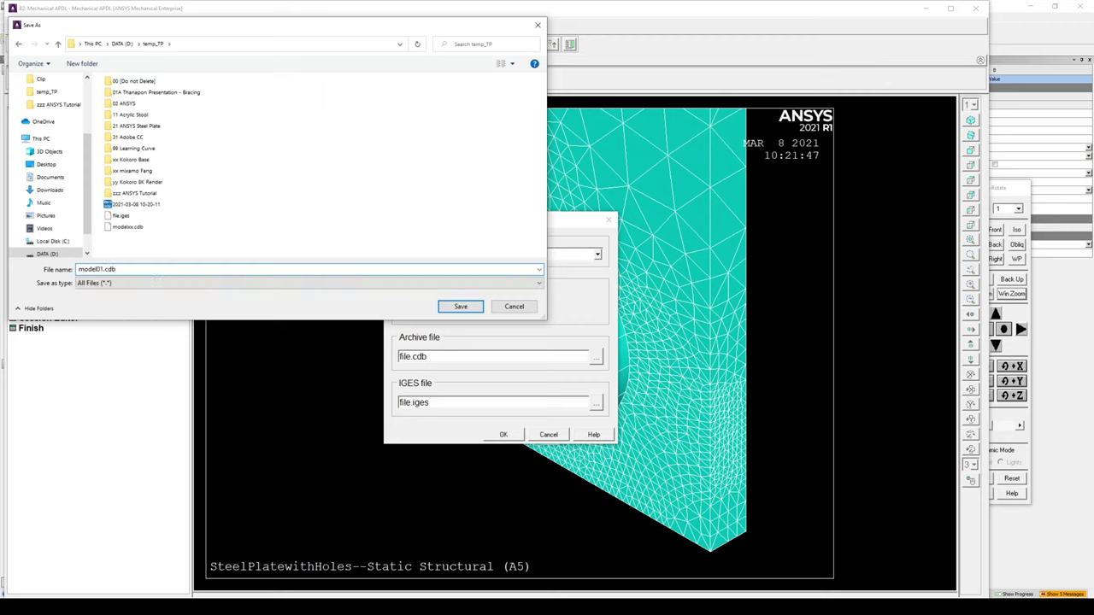
left_click(461, 306)
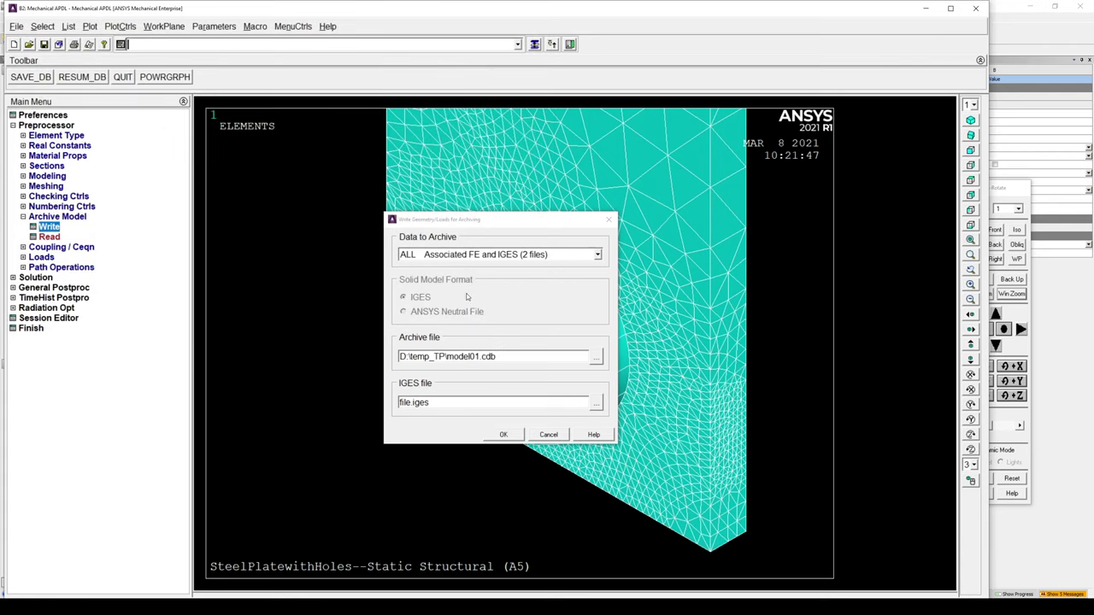
left_click(503, 435)
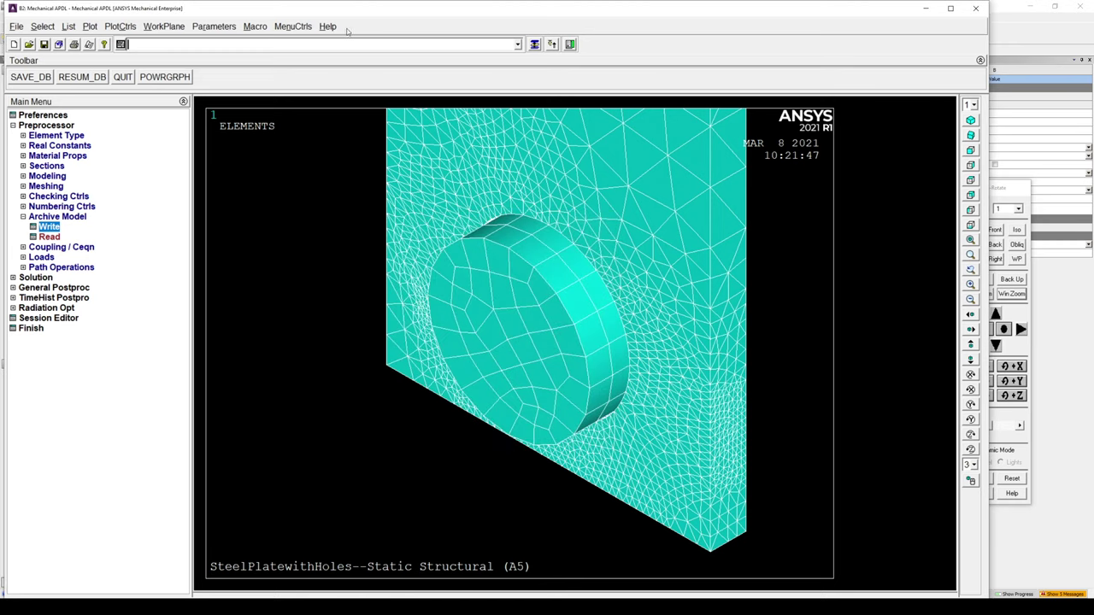
Step: Exit Mechanical APDL with the Quit - No Save option
left_click(976, 8)
left_click(607, 319)
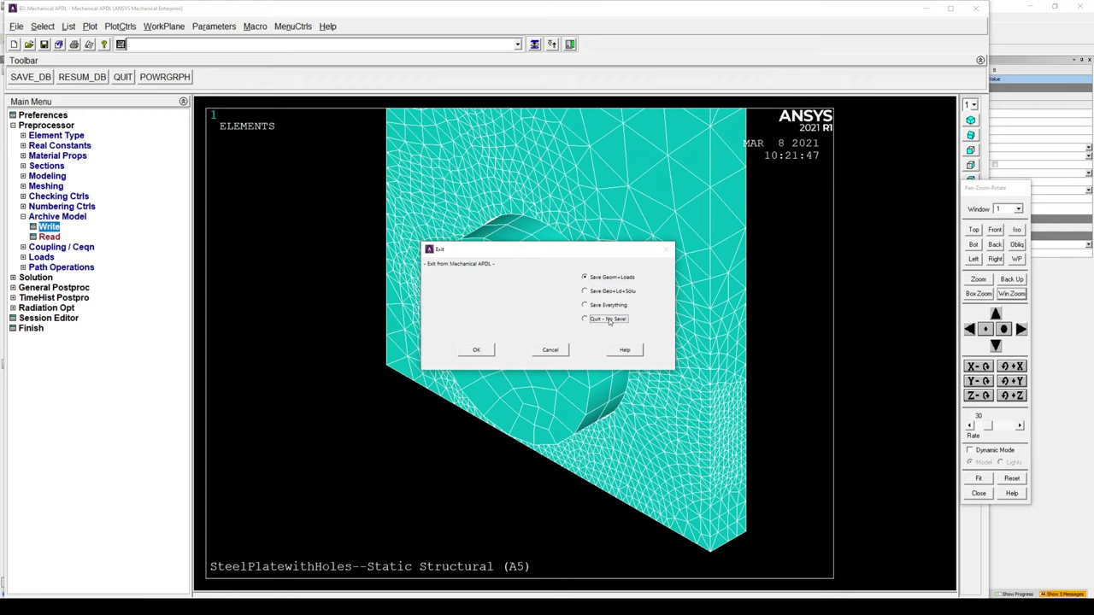
left_click(476, 349)
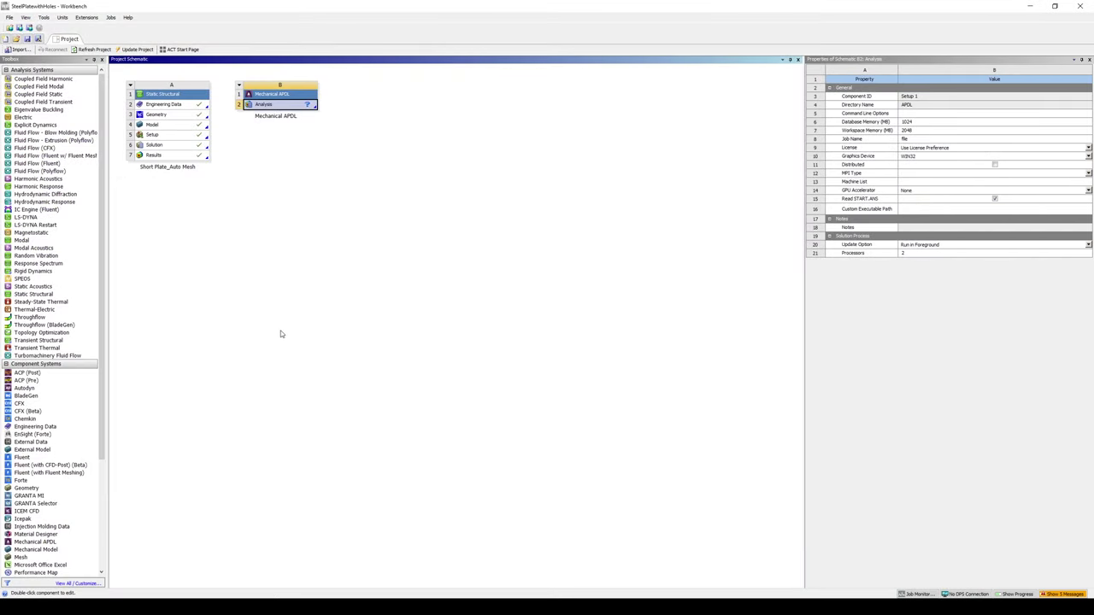
Step: Add an External Model system beside the Mechanical APDL system and open its Setup for editing
left_click(38, 451)
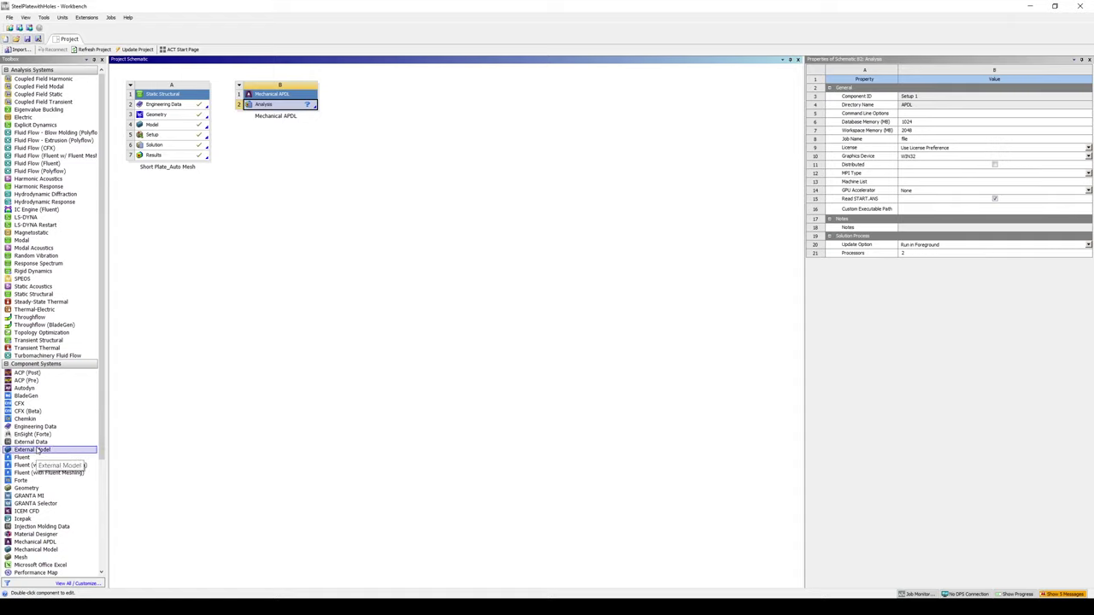
left_click_drag(37, 451, 385, 128)
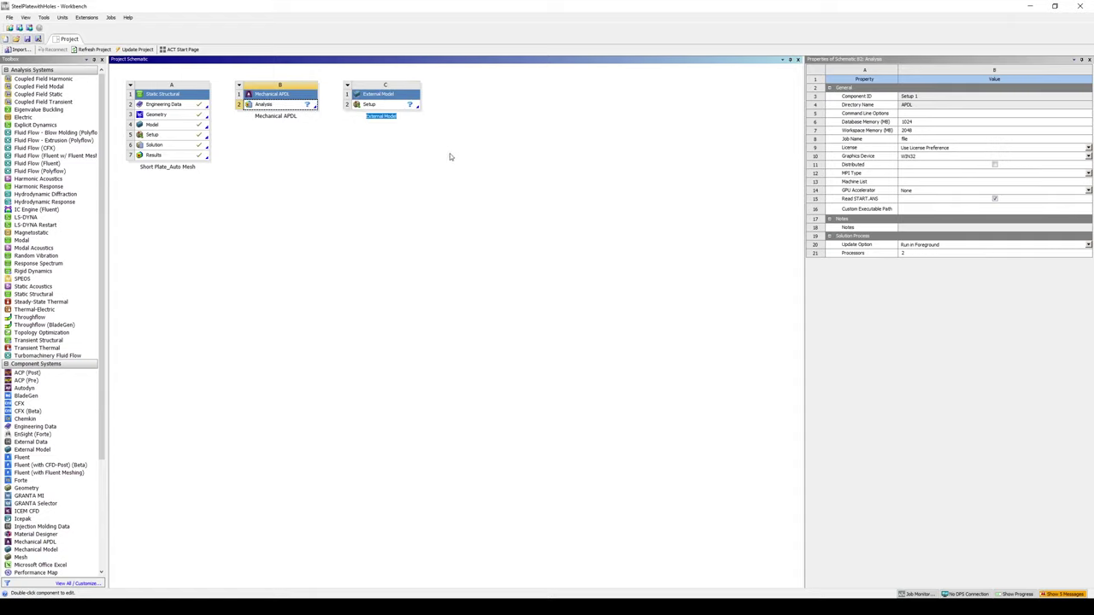
left_click(398, 106)
right_click(397, 106)
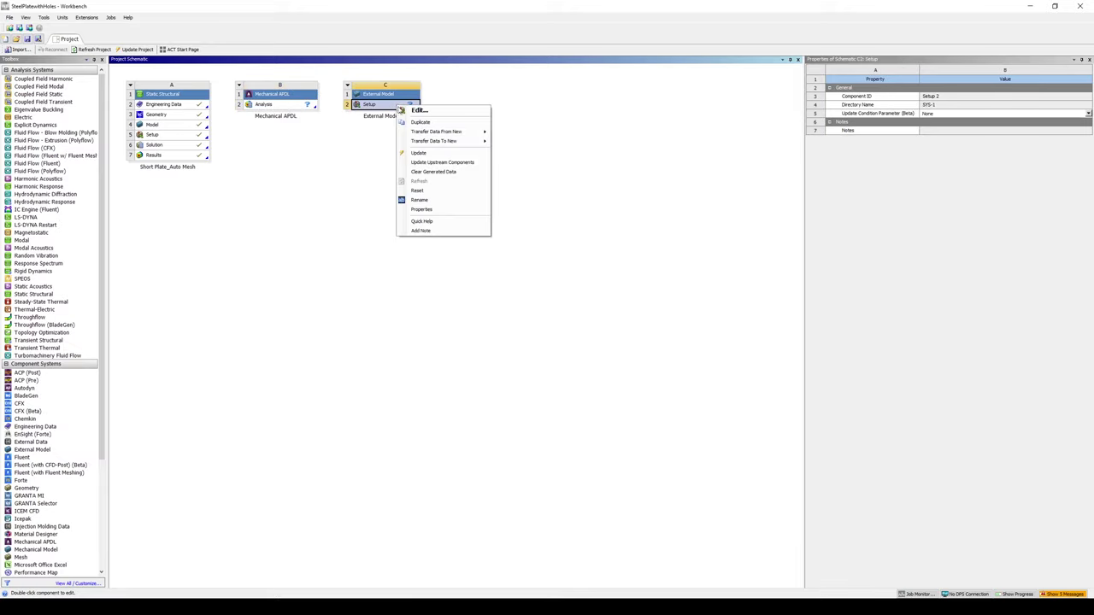
left_click(414, 111)
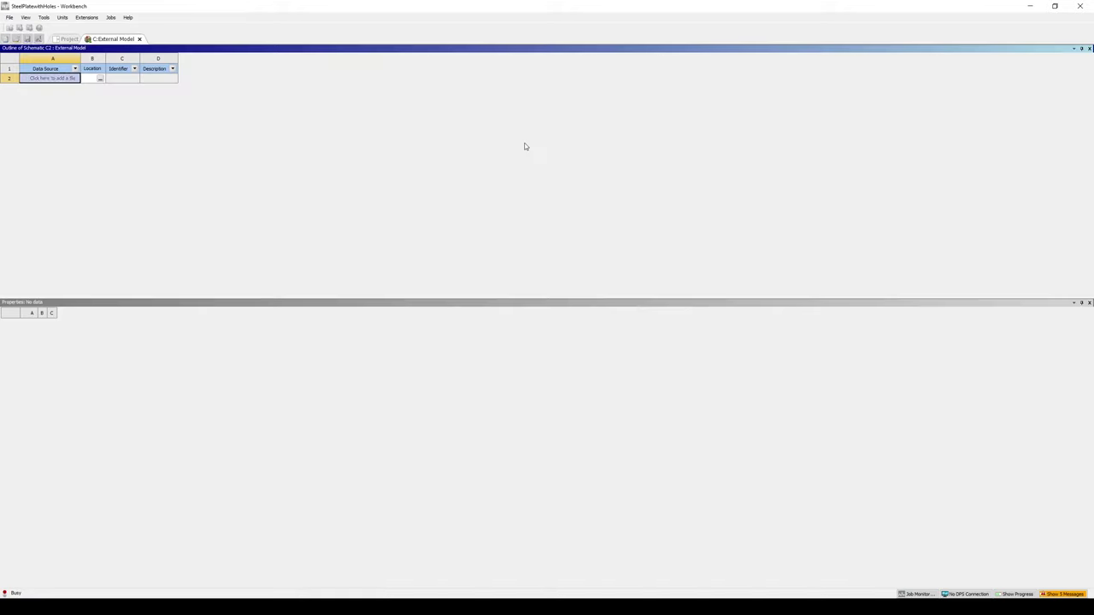
Step: Load D:\temp_TP\model01.cdb as the data source of the external model
left_click(100, 78)
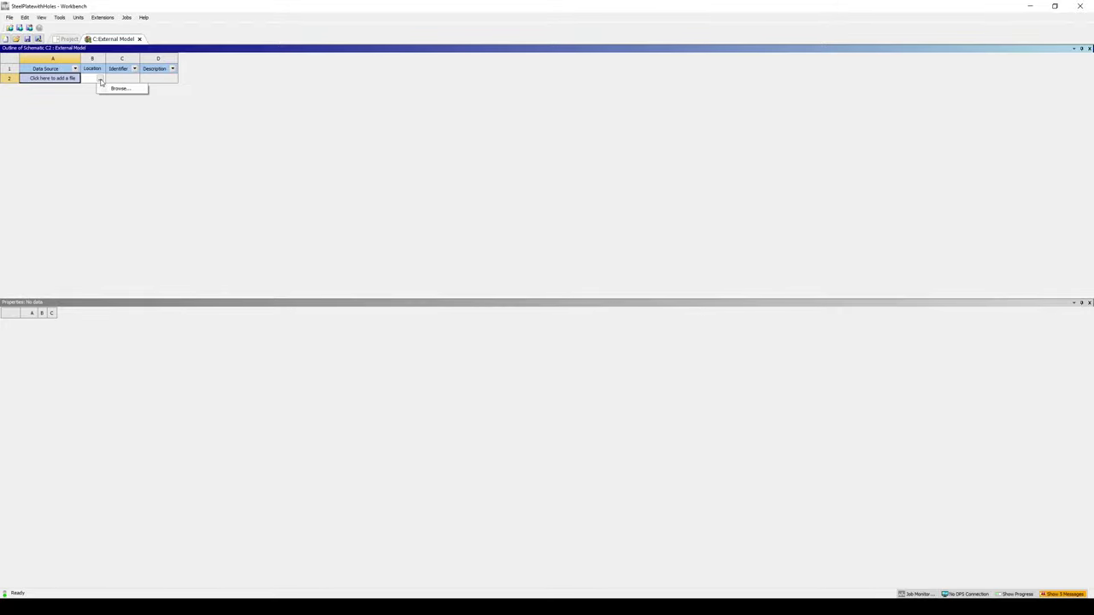
left_click(120, 89)
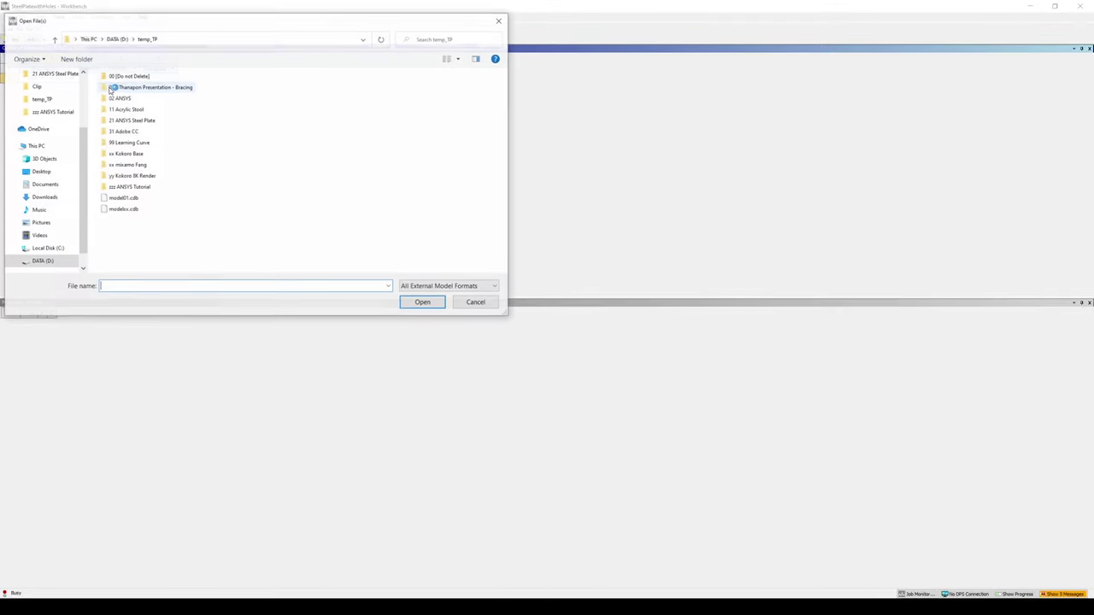
left_click(132, 197)
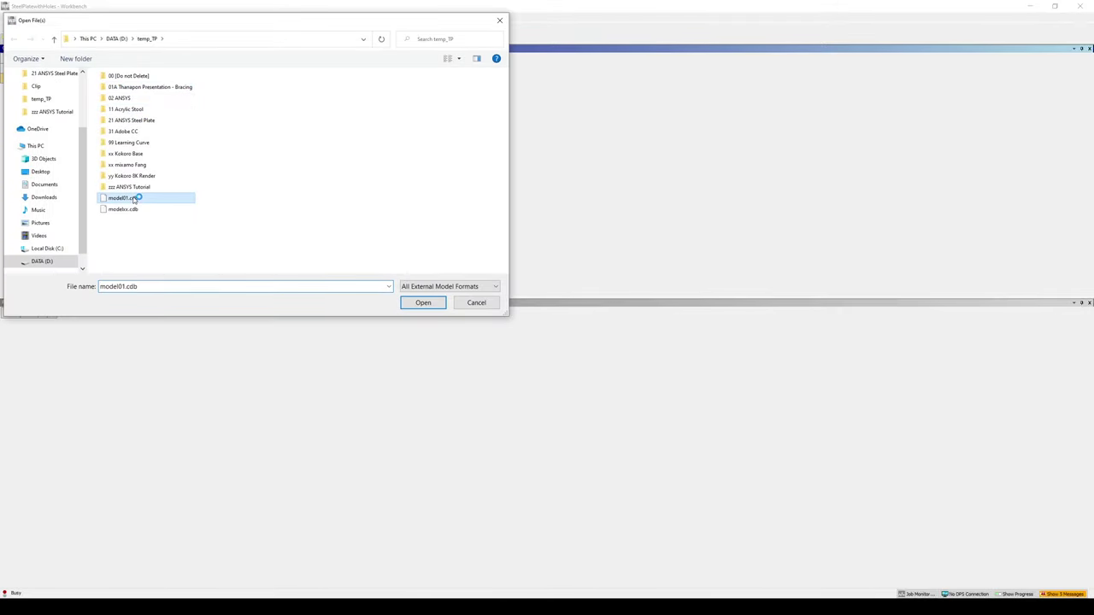
left_click(425, 303)
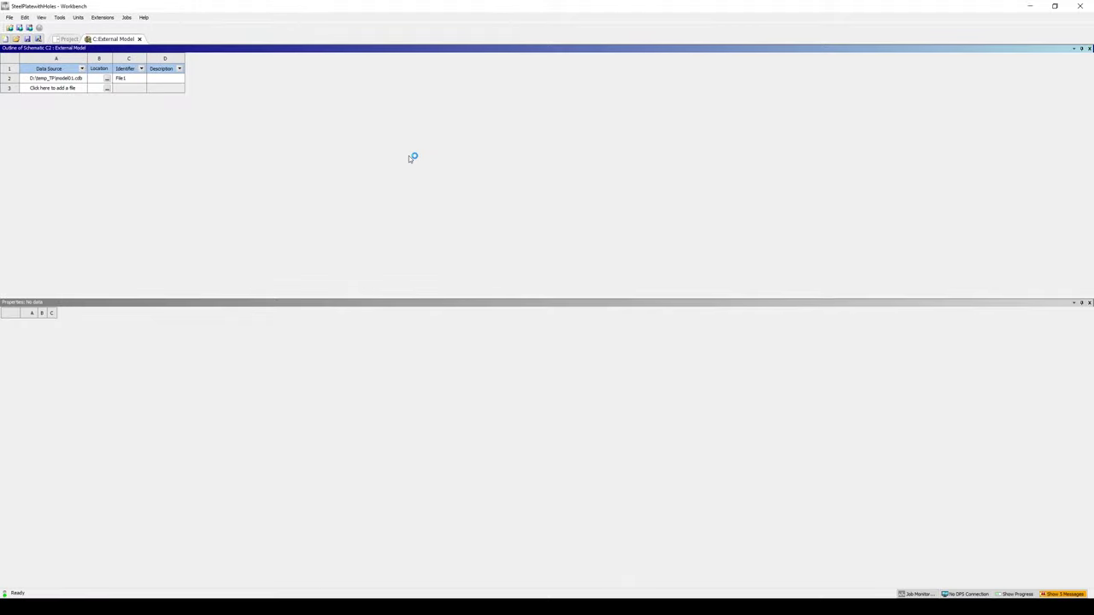
Step: Check the imported file's unit system against the project units and return to the project schematic
left_click(64, 79)
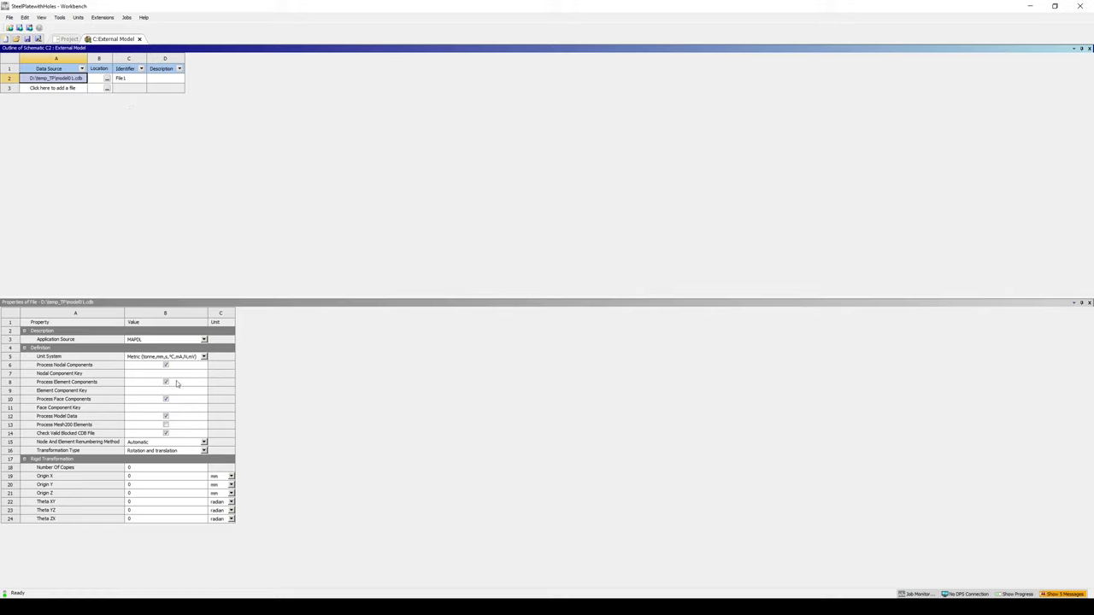
left_click(148, 357)
left_click(78, 17)
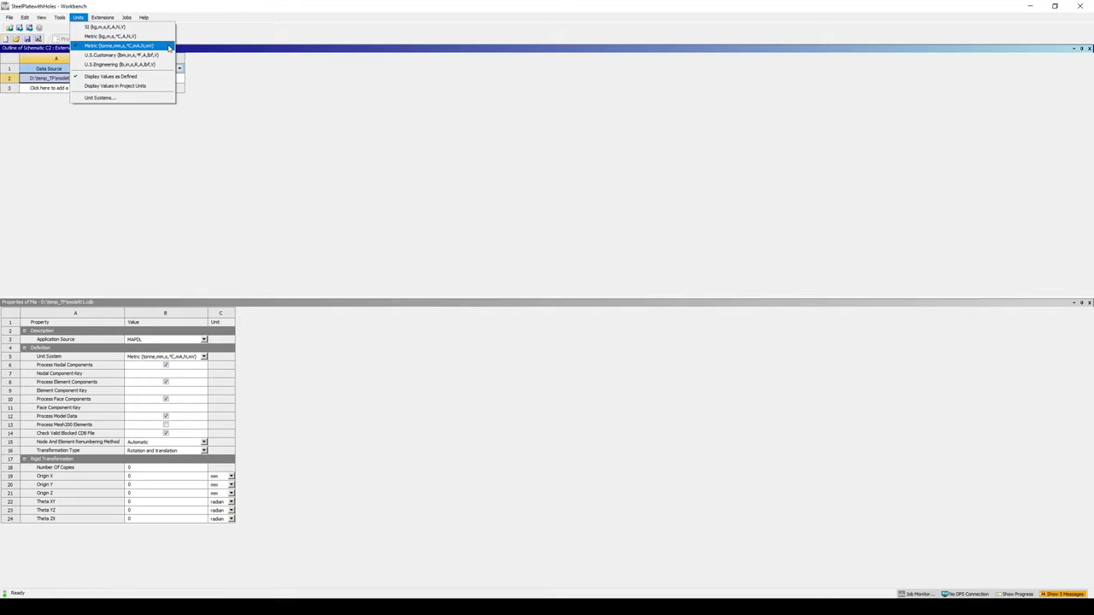
left_click(259, 26)
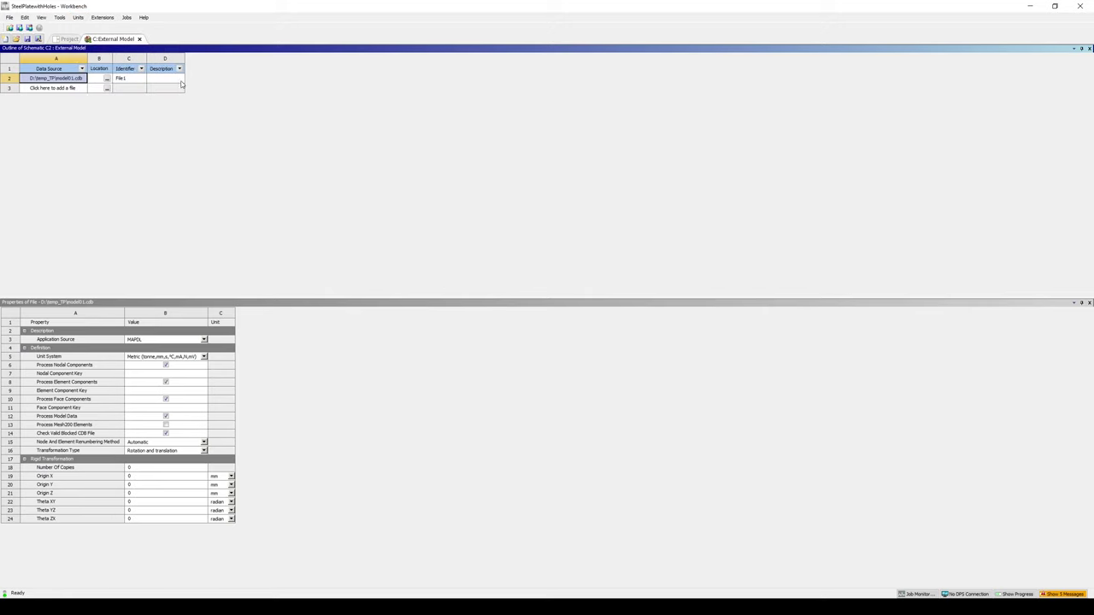
left_click(138, 39)
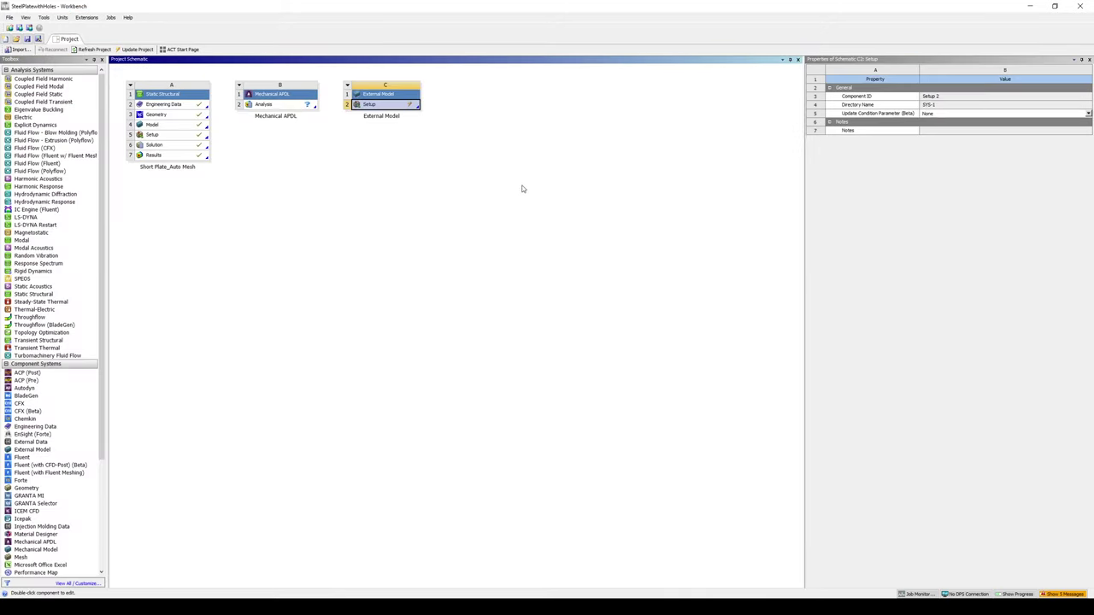
Step: Add a new Static Structural system beside the External Model and name it Short Plate_Average Stress
right_click(395, 108)
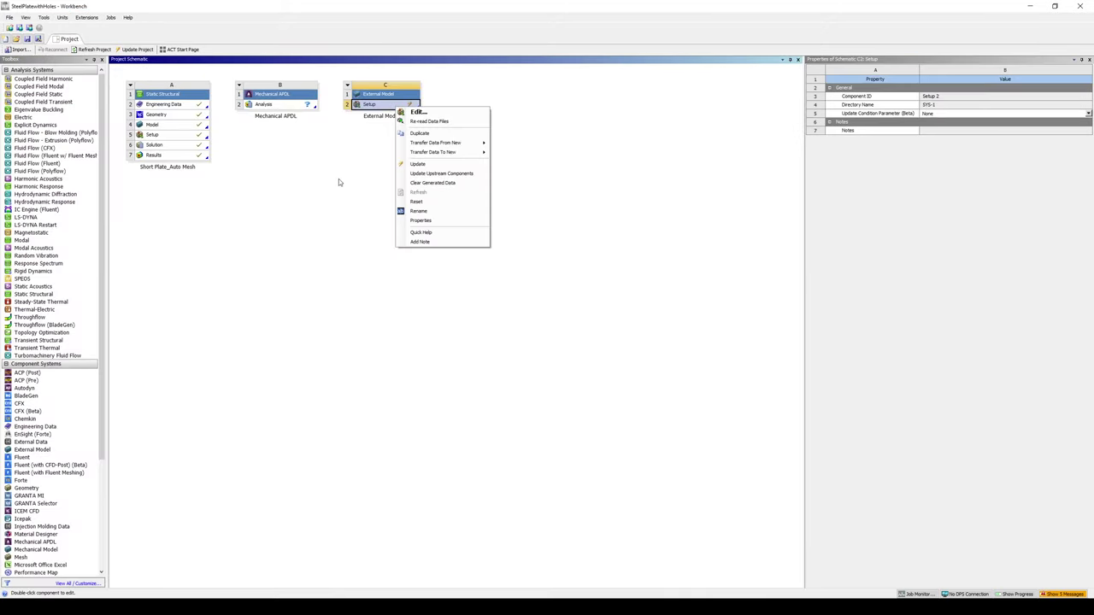
left_click(316, 218)
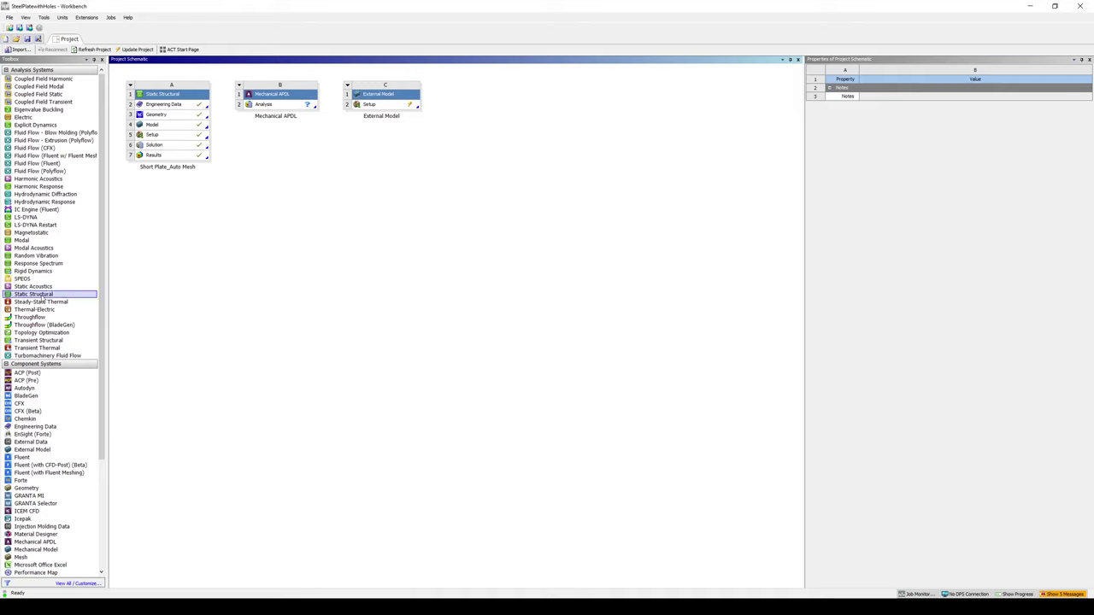
left_click_drag(41, 294, 480, 110)
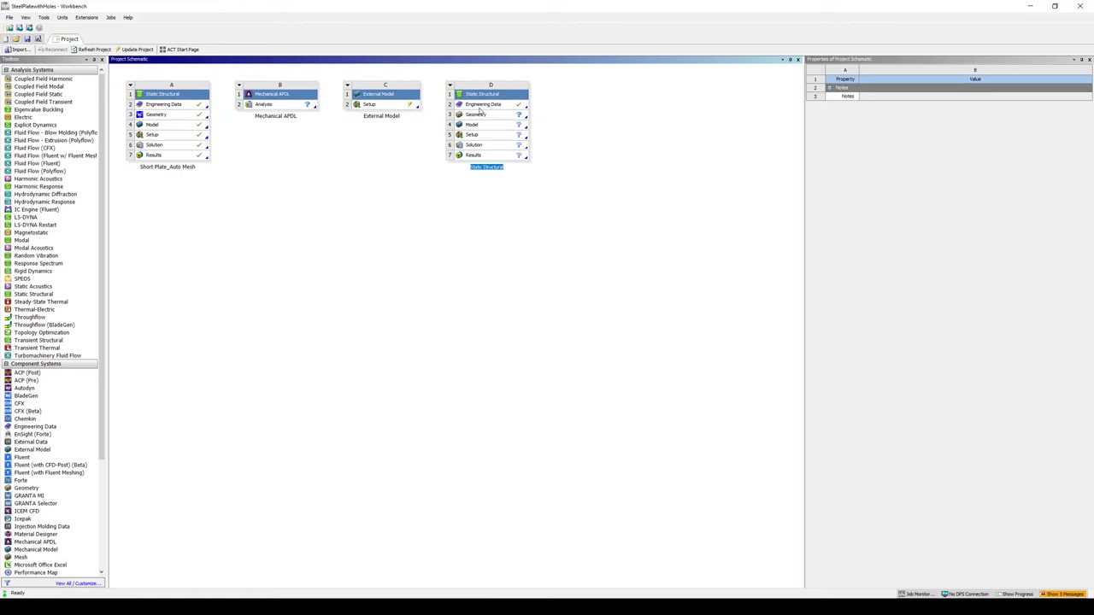
left_click(491, 167)
key("ctrl+a")
type("short Plate_Average Stress")
key("Return")
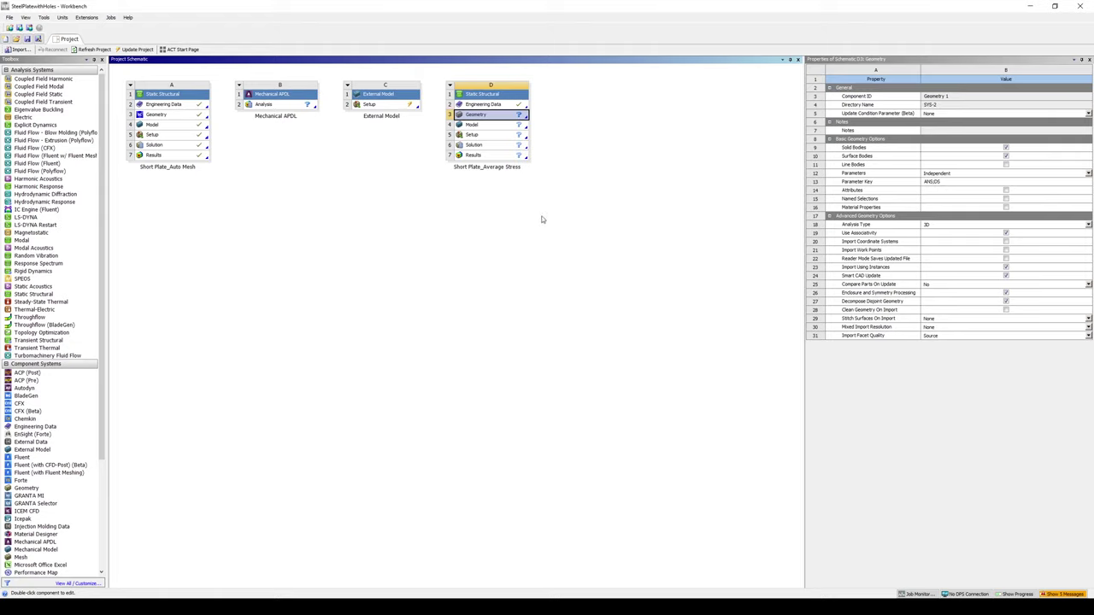
Step: Link the External Model's Setup to the Engineering Data and Model of Short Plate_Average Stress, and update the Setup
left_click_drag(388, 106, 494, 110)
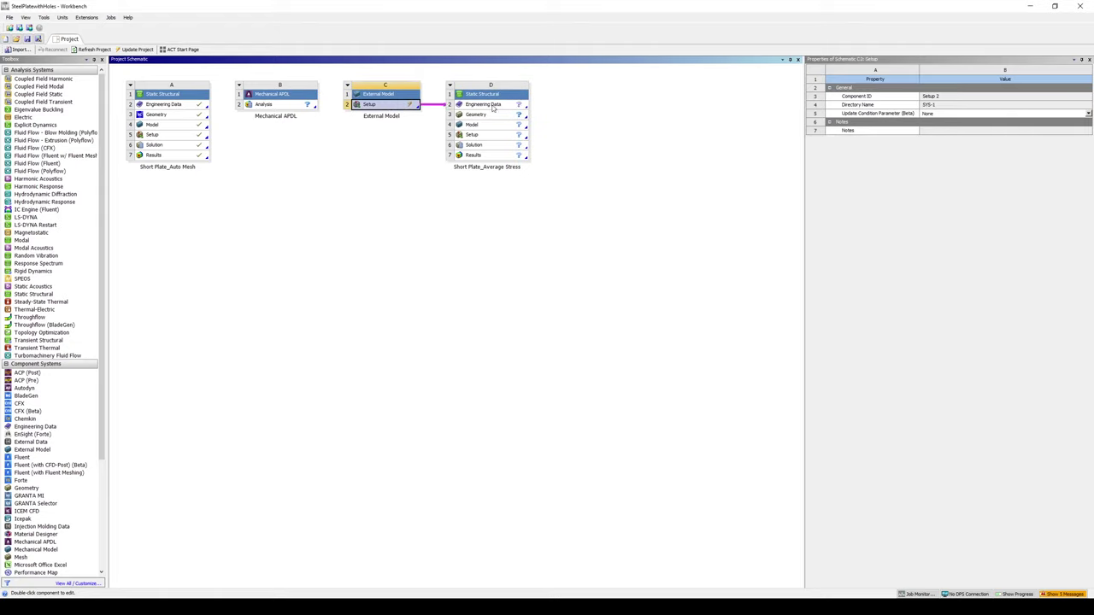
left_click_drag(395, 105, 426, 143)
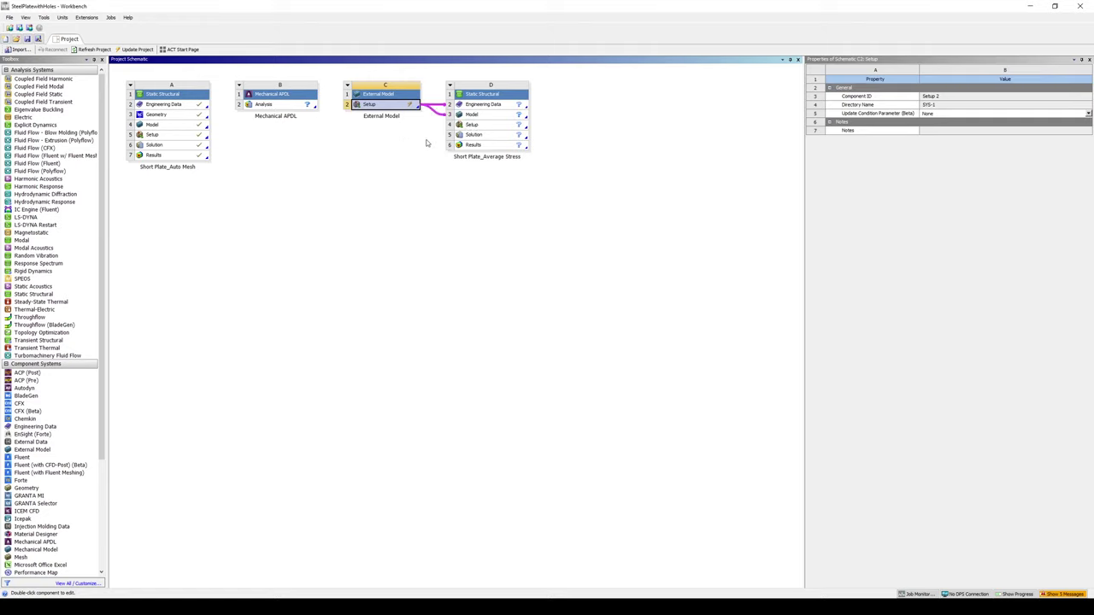
right_click(409, 107)
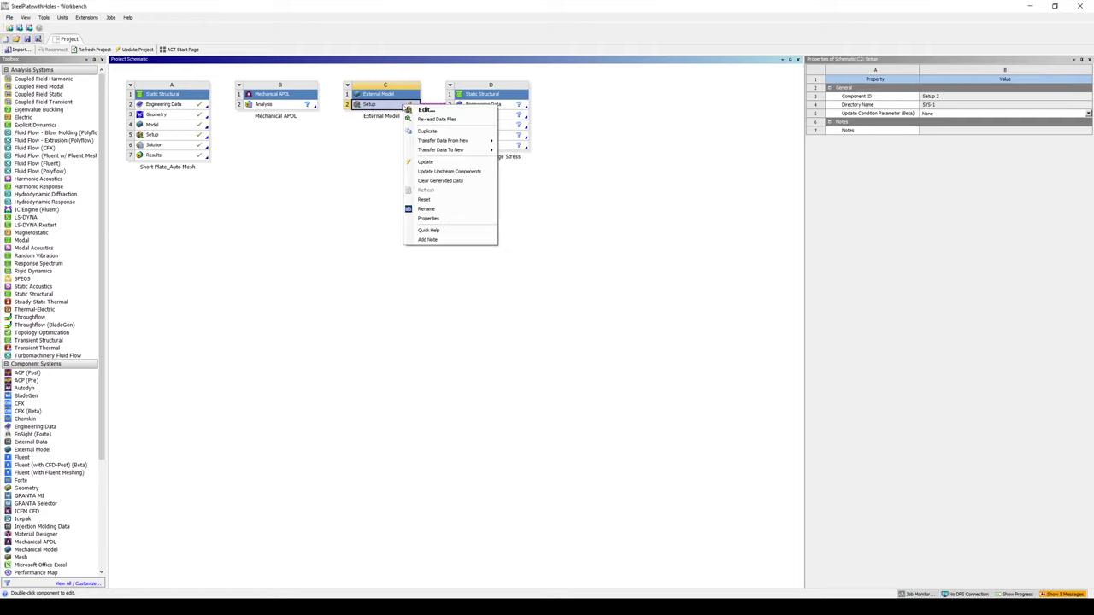
left_click(425, 162)
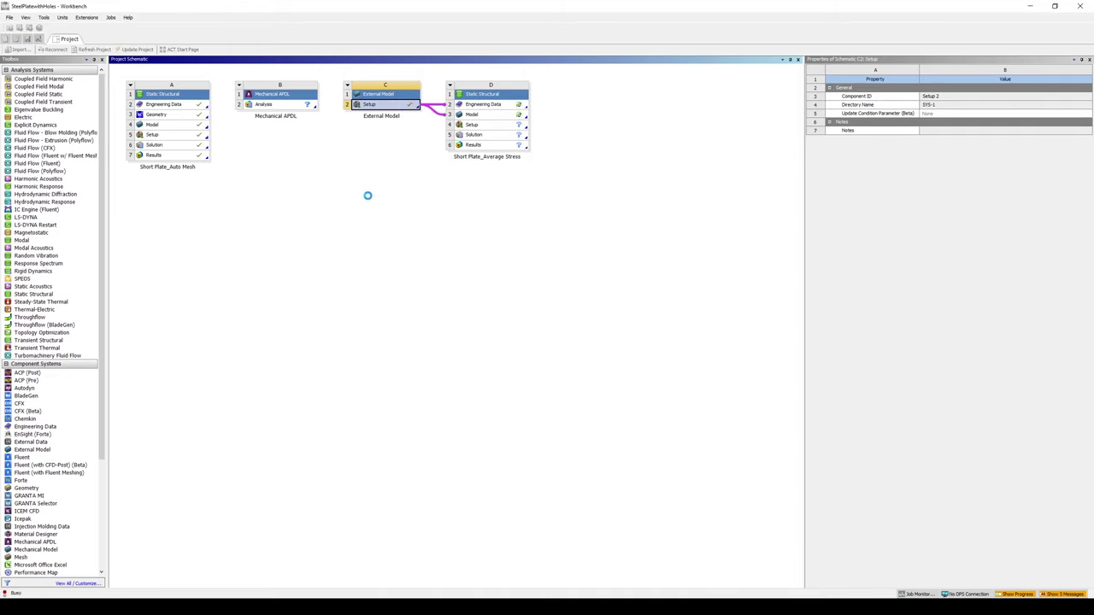
Step: Open the Engineering Data of Short Plate_Average Stress and examine the properties of imported materials MAT1 and MAT2
right_click(511, 110)
left_click(530, 111)
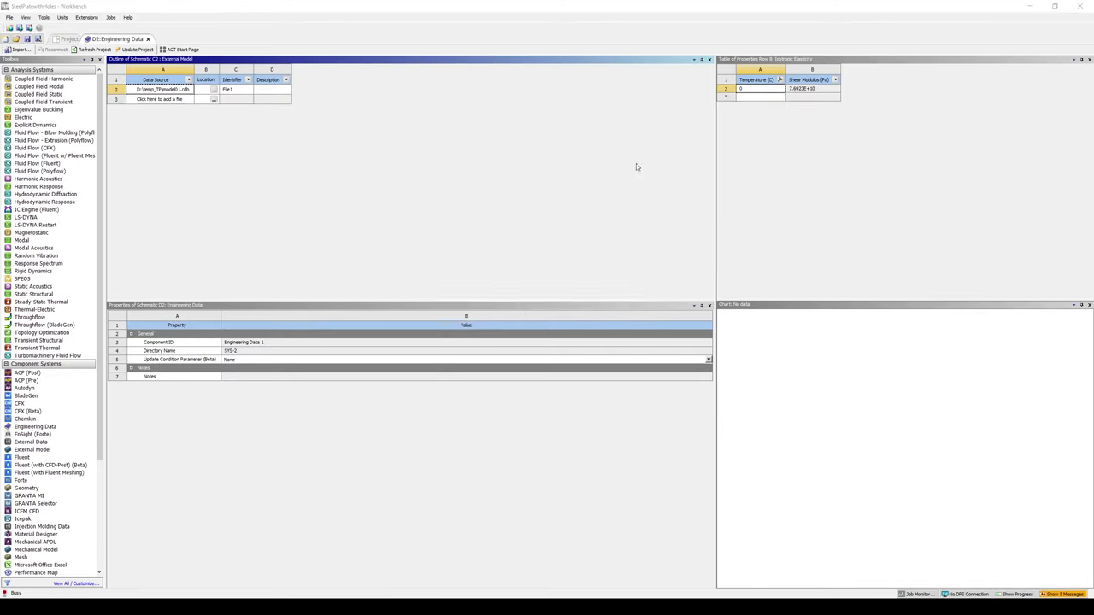
left_click(572, 323)
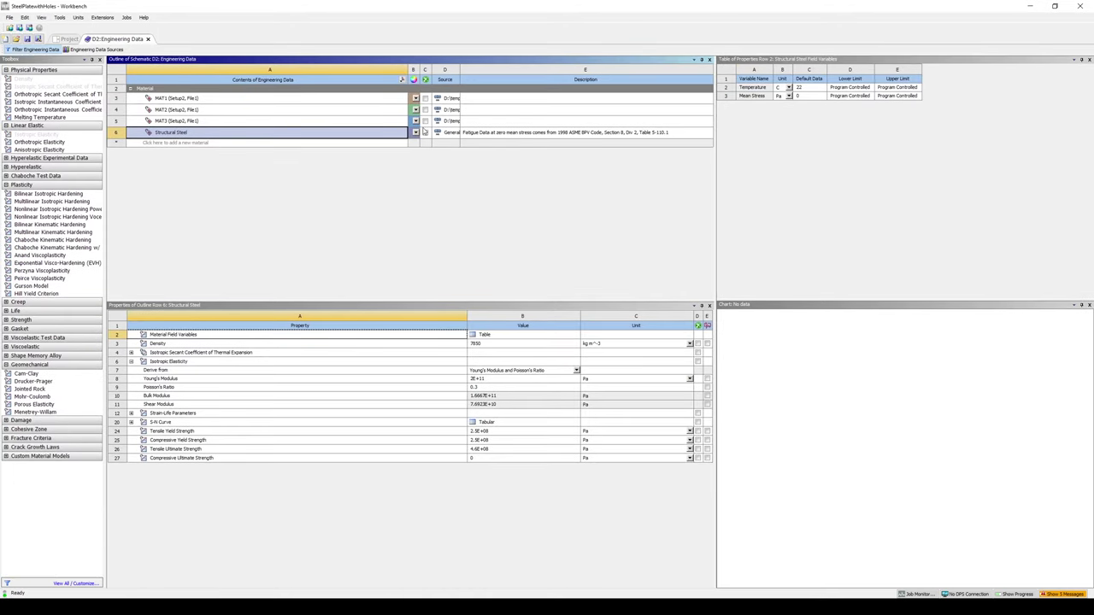
left_click(201, 98)
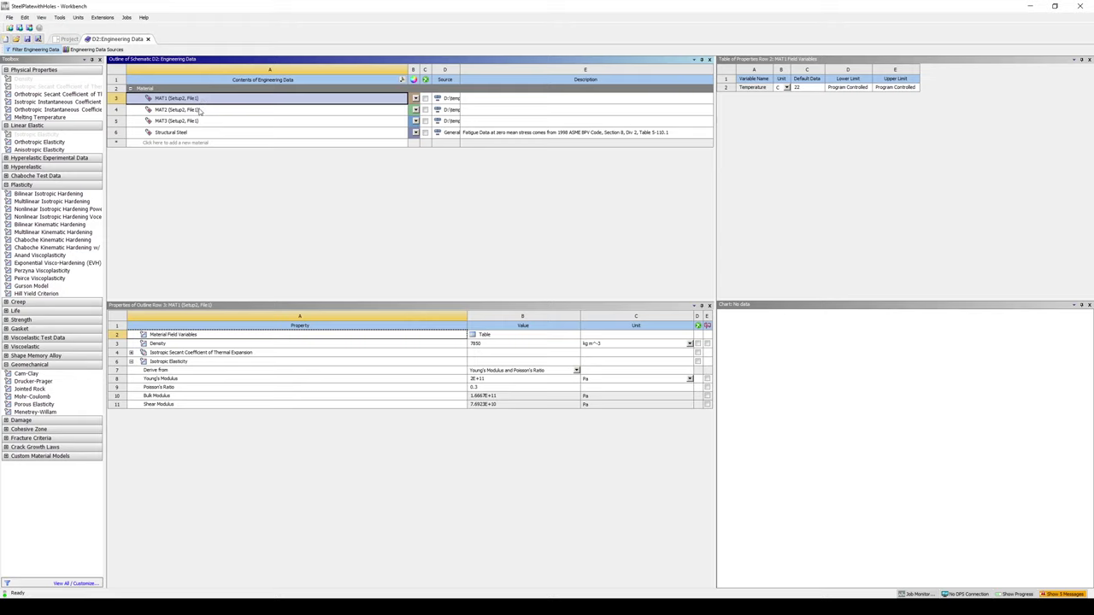
left_click(199, 110)
Step: Add Bilinear Kinematic Hardening to MAT3 with a yield strength of 307.5 MPa and a tangent modulus of 0, and close Engineering Data
left_click(197, 122)
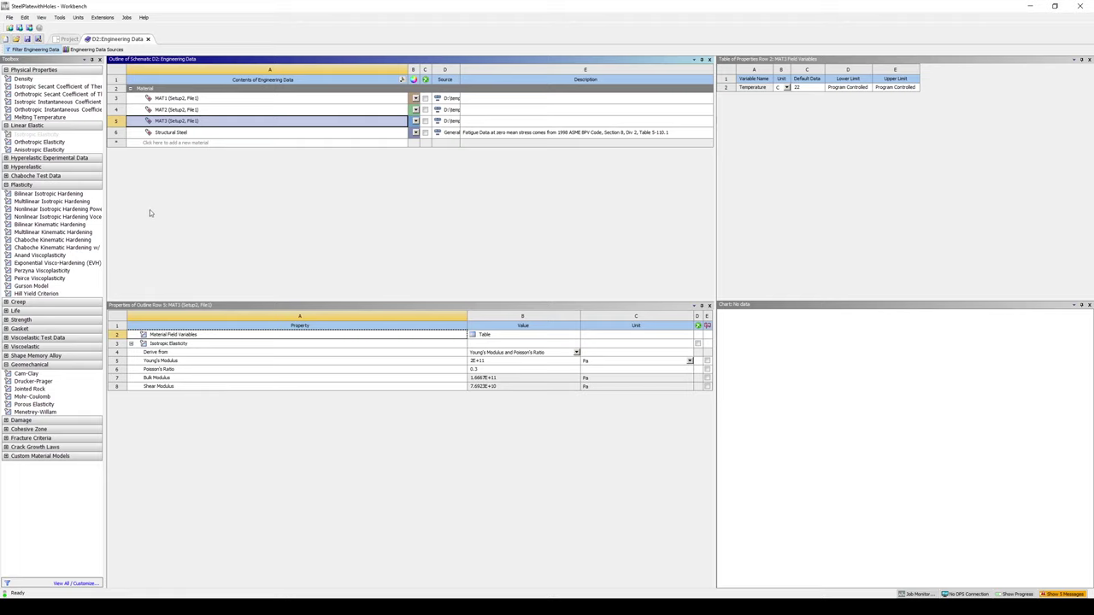
right_click(67, 227)
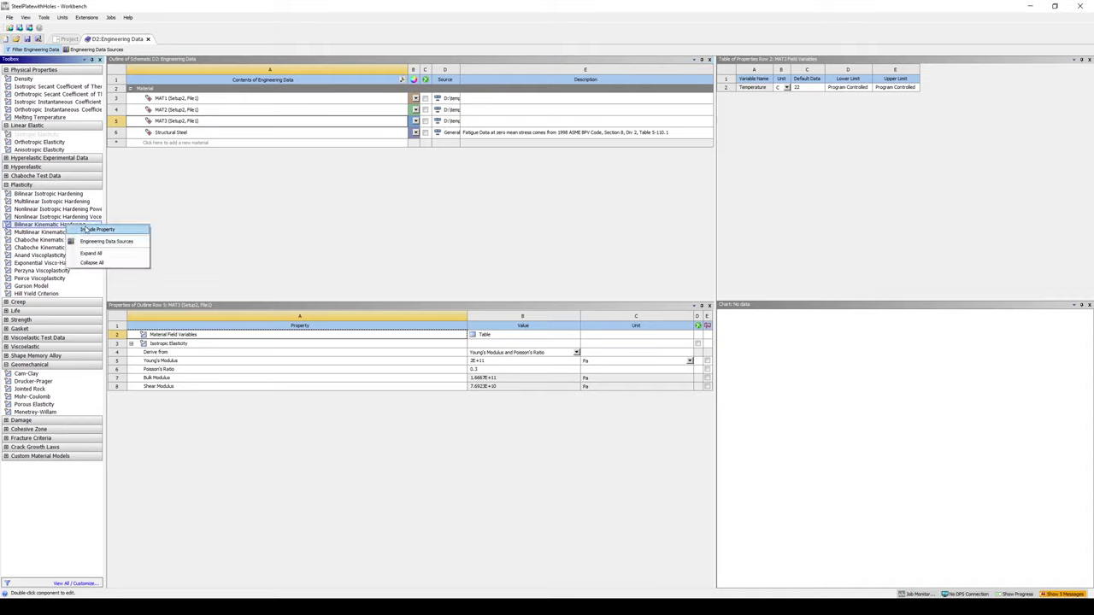
left_click(85, 229)
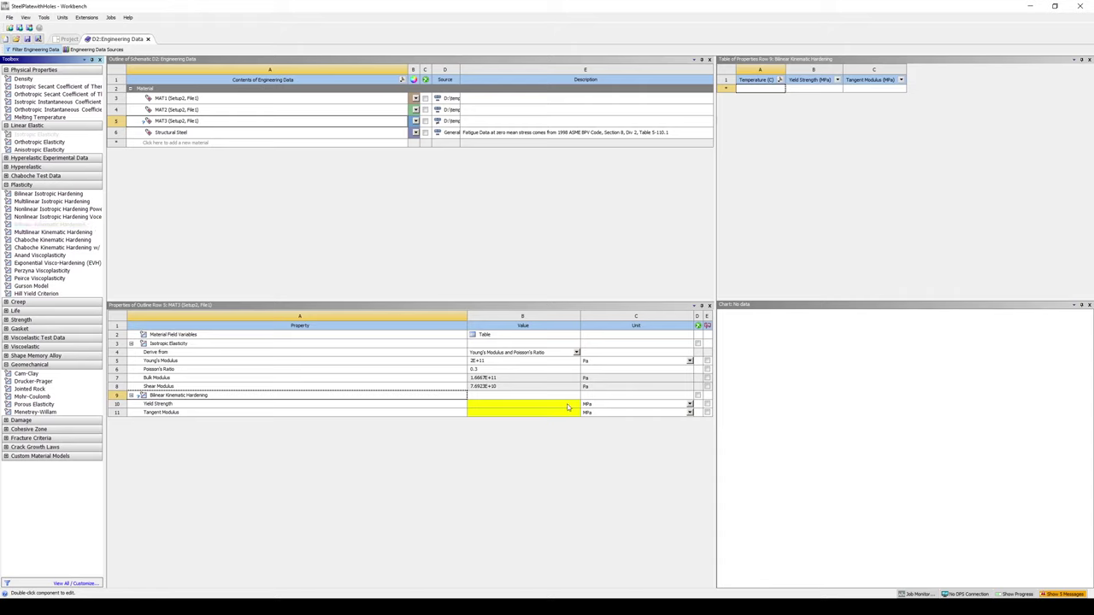
left_click(560, 407)
type("3")
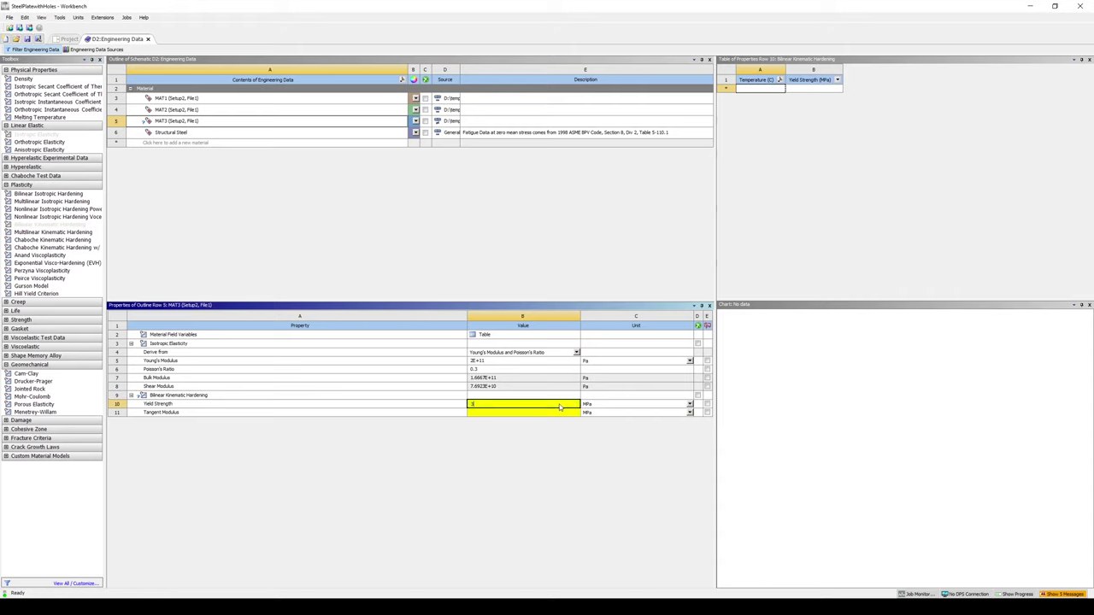
type("07.5")
key("Return")
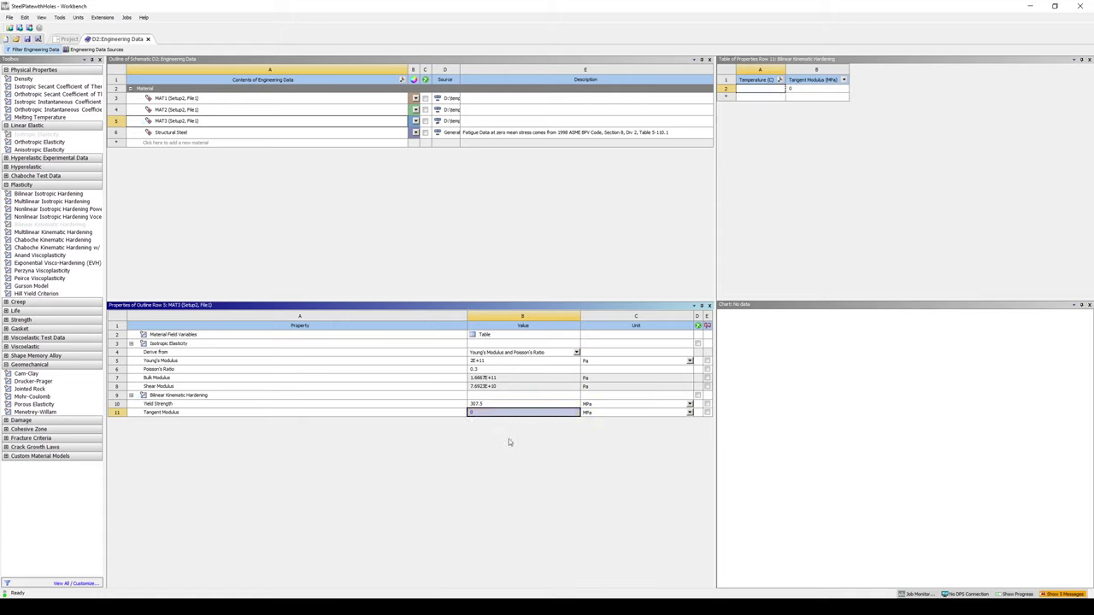
left_click(487, 418)
left_click(147, 38)
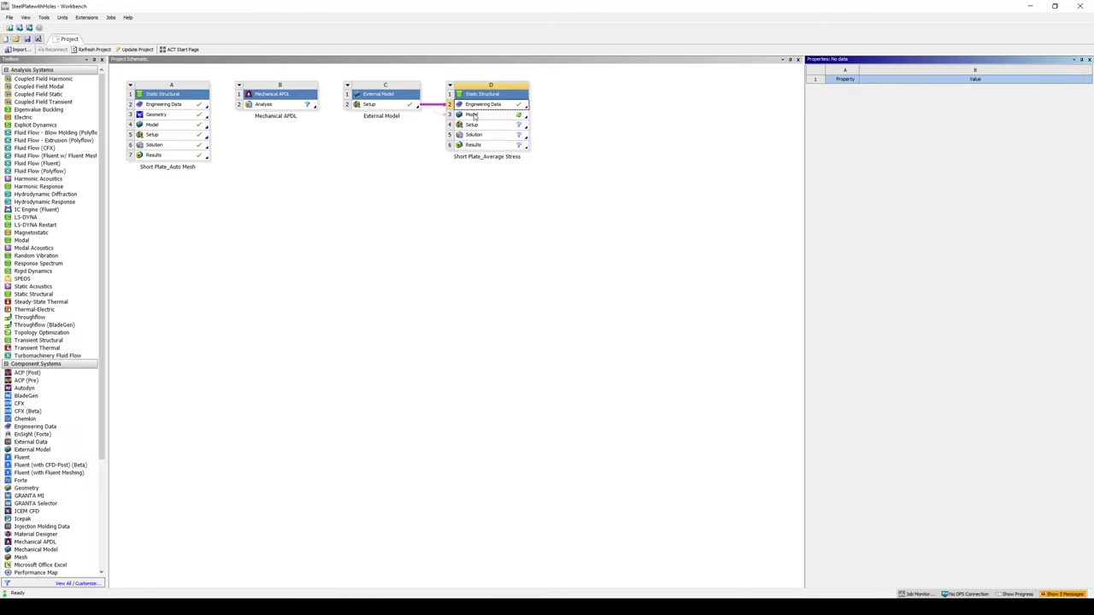
Step: Open the Short Plate_Average Stress model in Mechanical and examine its Import Summary and Named Selections
right_click(499, 116)
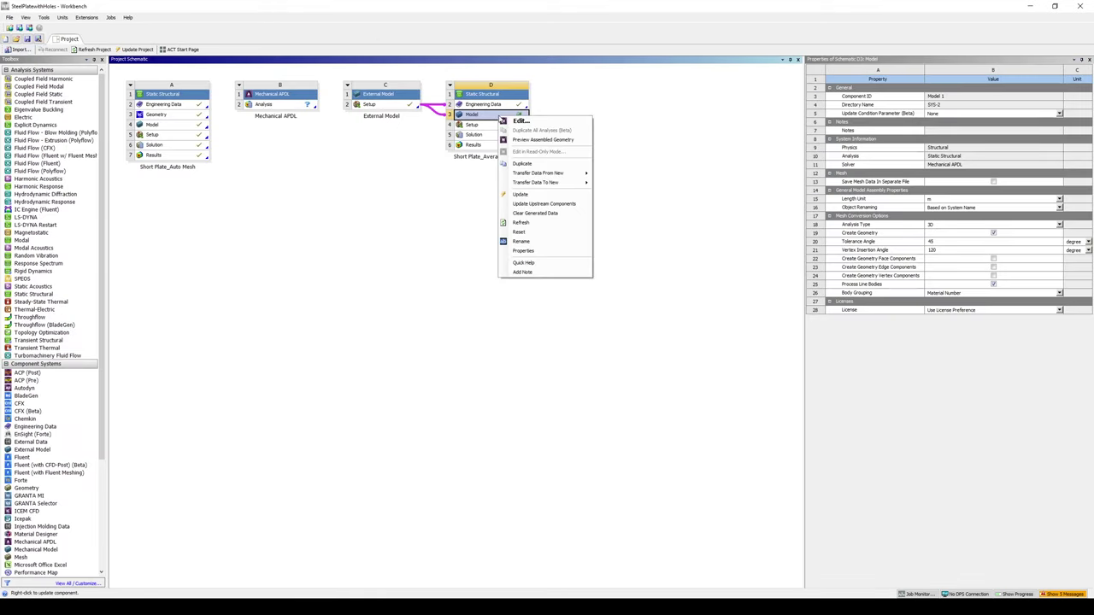
left_click(521, 121)
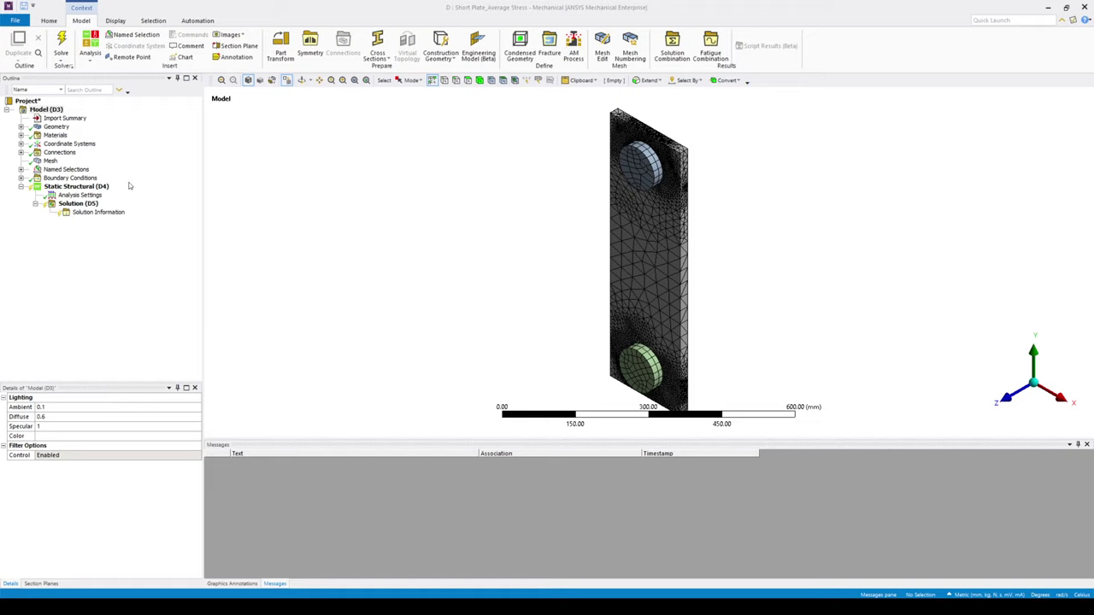
left_click(68, 119)
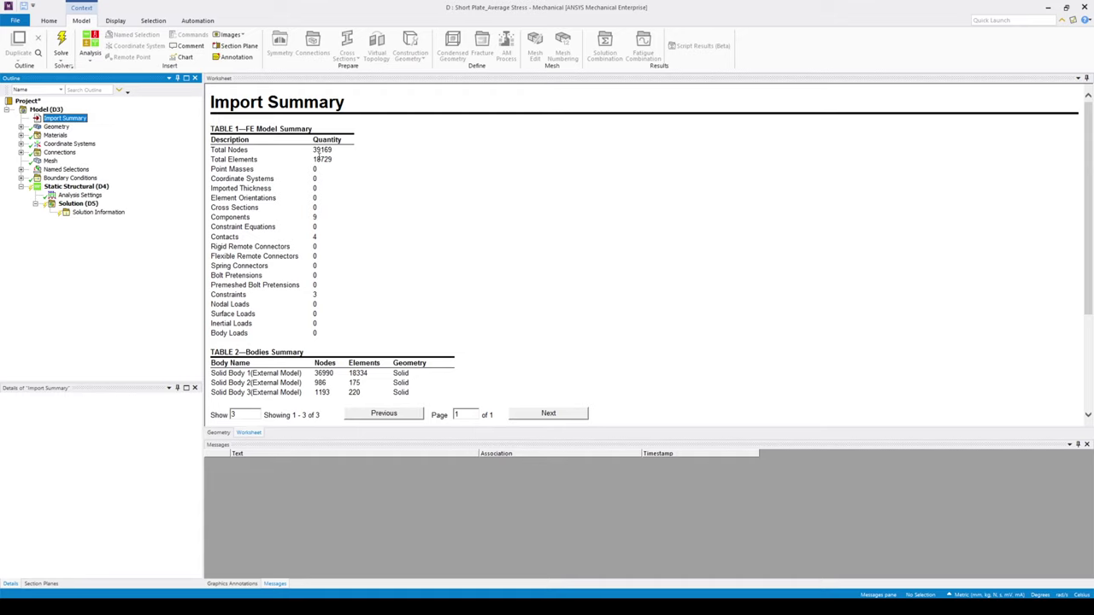
left_click(20, 170)
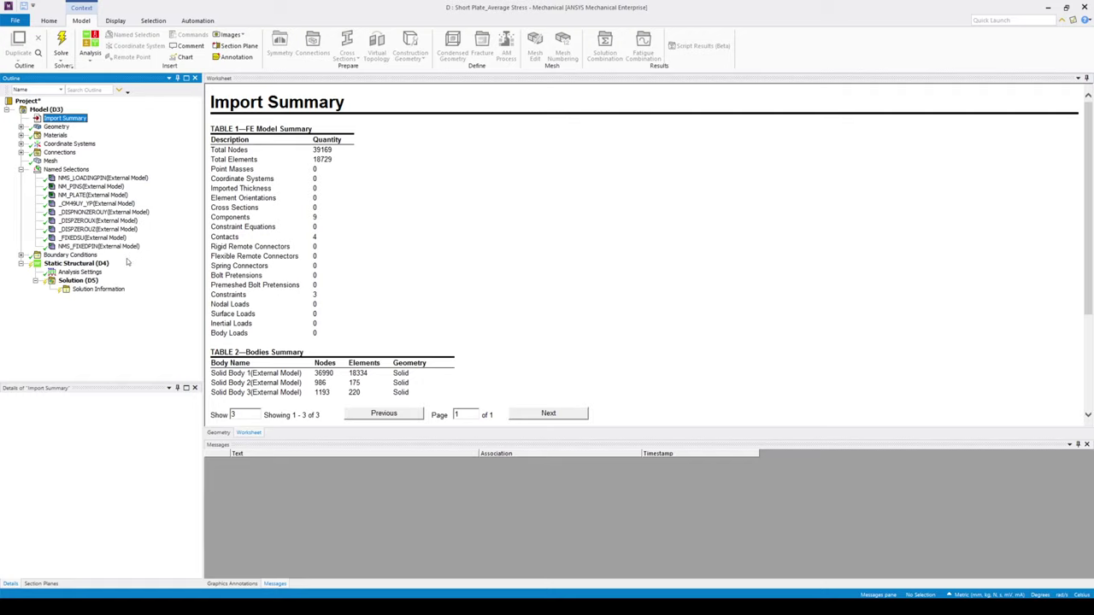
left_click(20, 169)
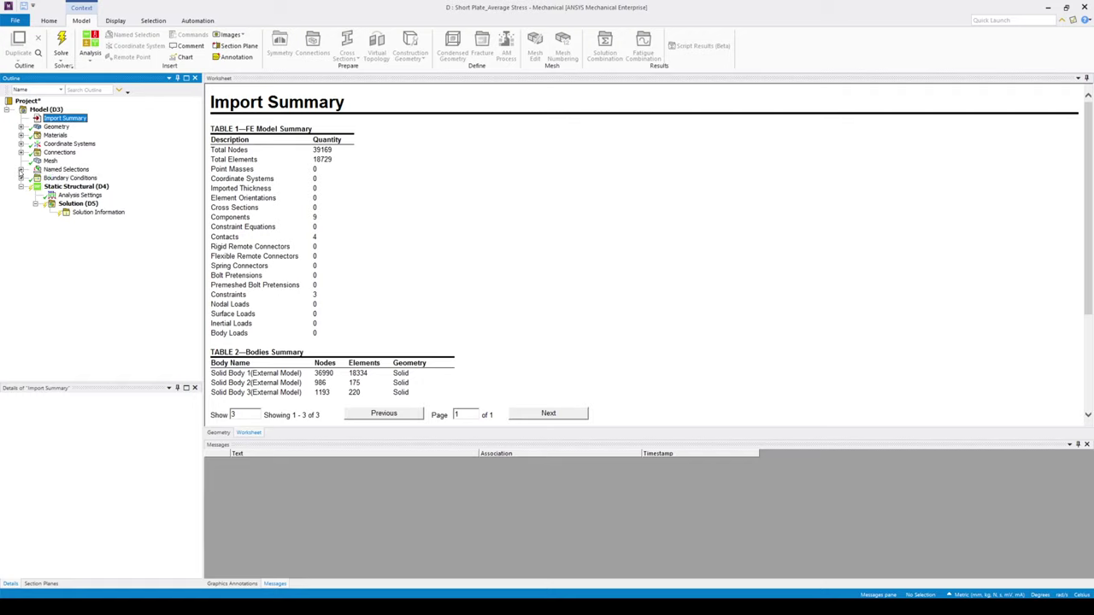
Step: Turn on Auto Time Stepping in the Analysis Settings, with Initial Substeps and Minimum Substeps both set to 10
left_click(64, 195)
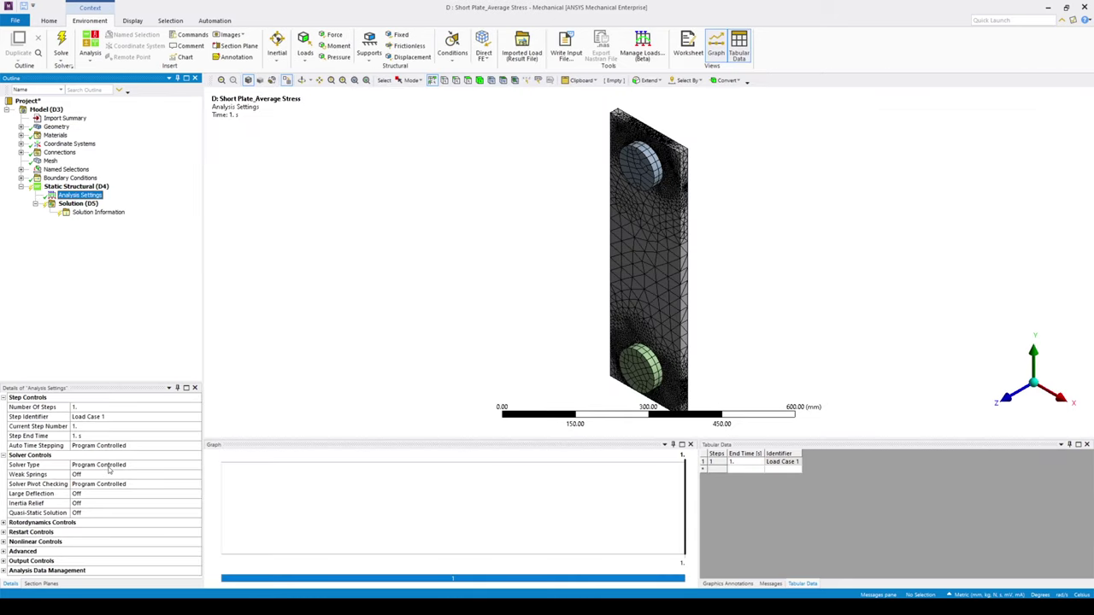
left_click(193, 446)
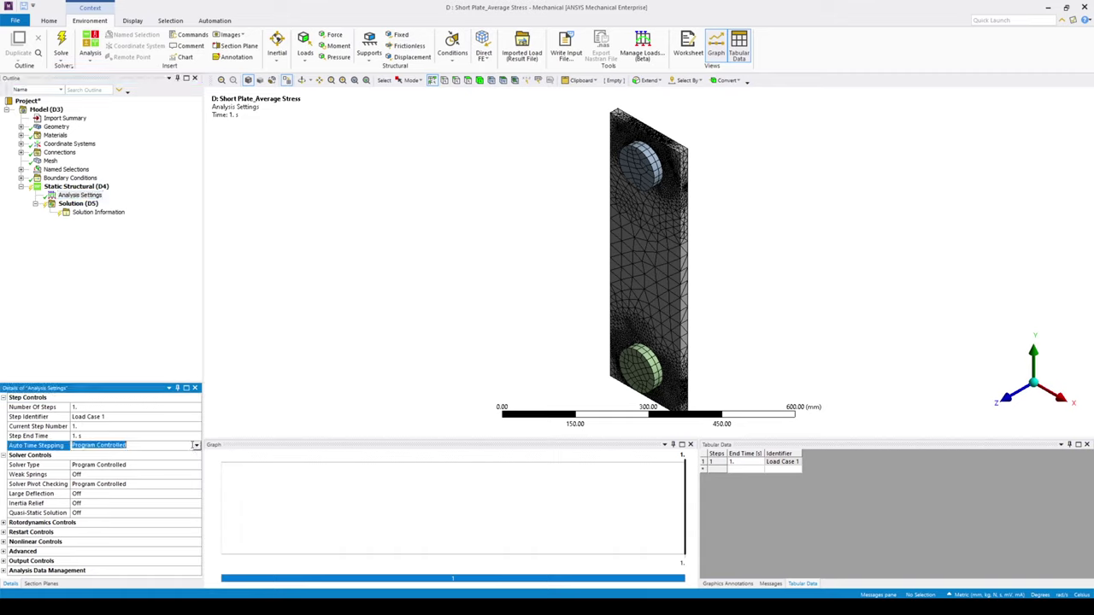
left_click(196, 446)
left_click(99, 464)
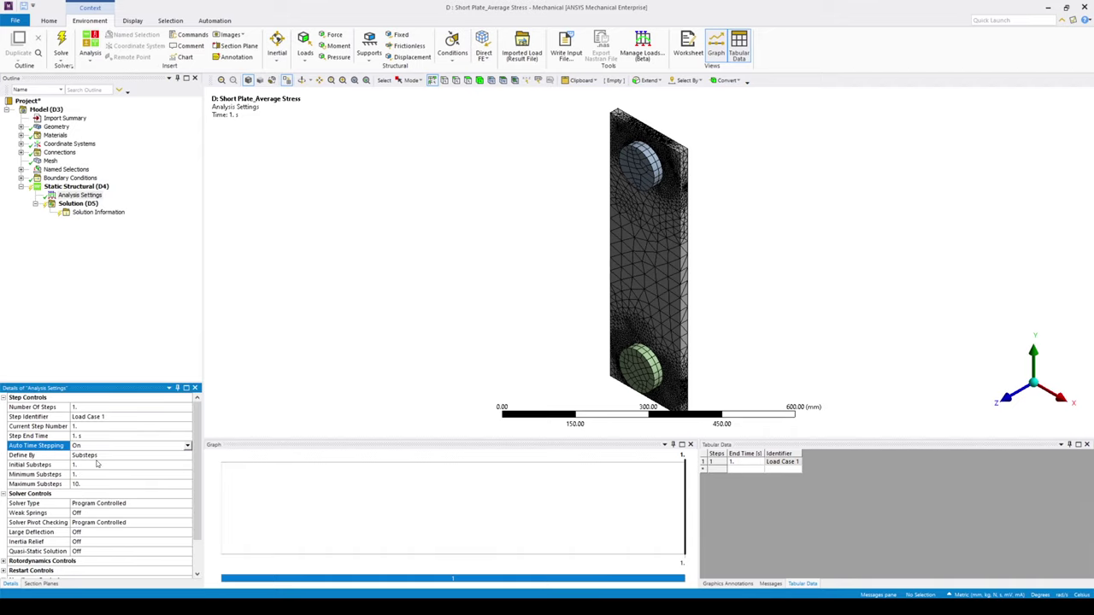
left_click(97, 466)
type("10")
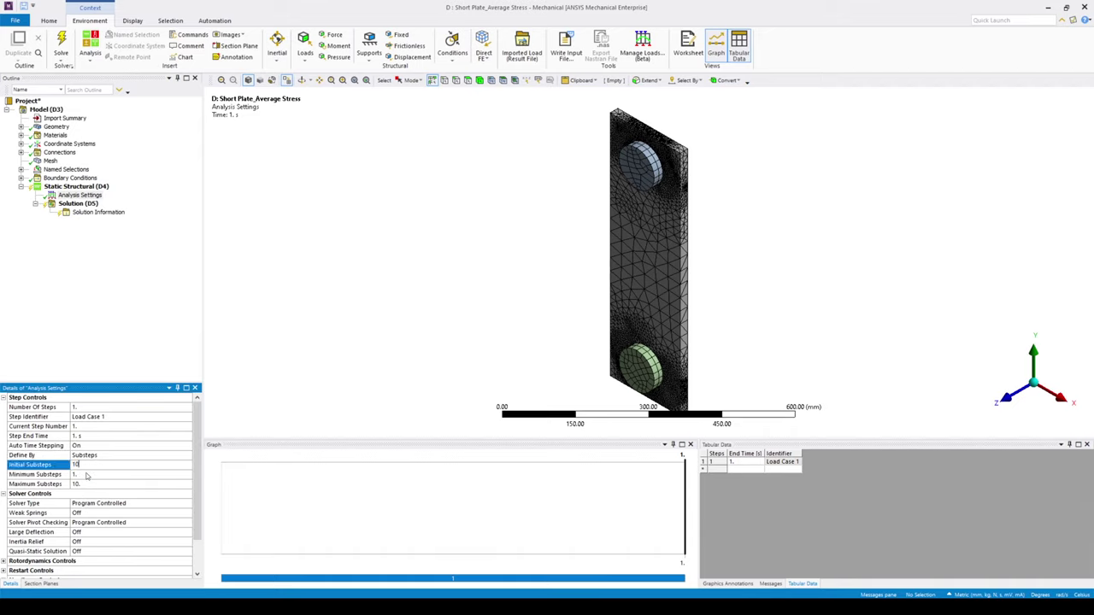
left_click(87, 473)
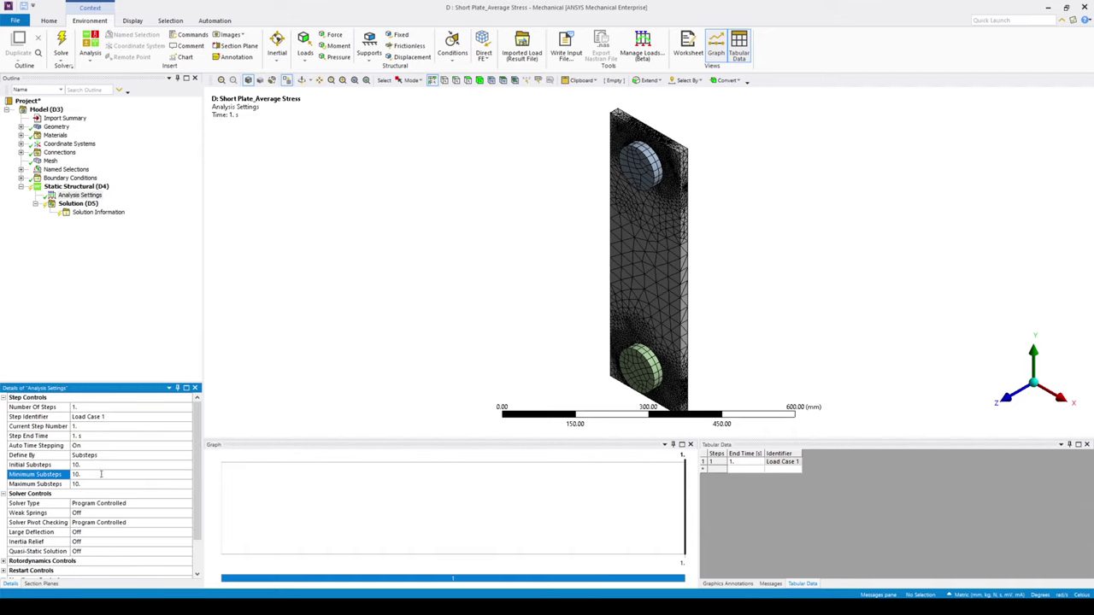
left_click(96, 476)
Step: Inspect the plate mesh from the front and examine the material assignment of Solid Body 1
left_click(1018, 397)
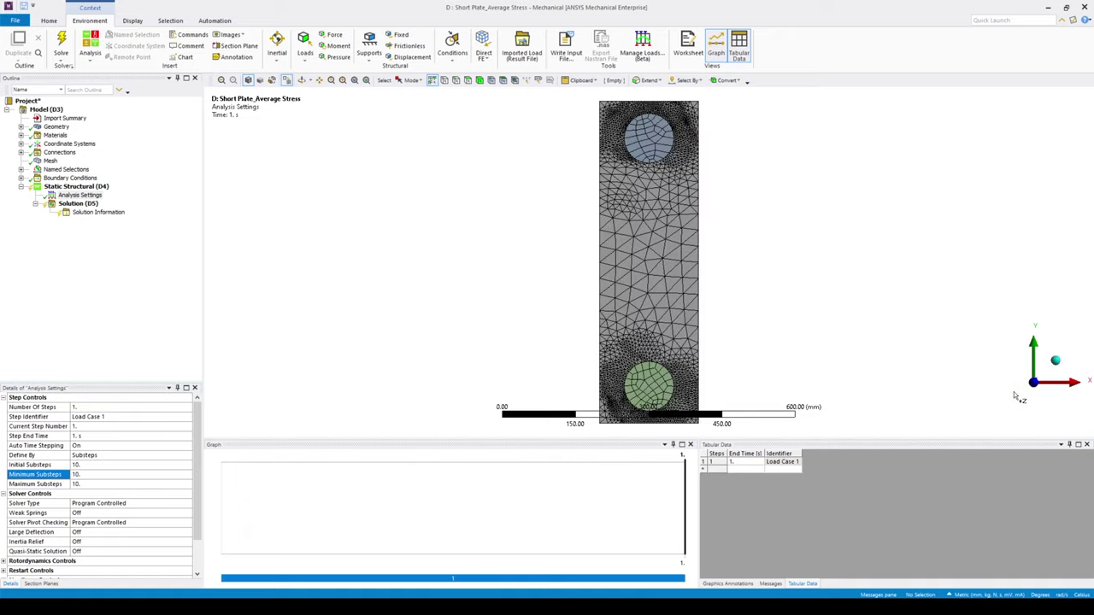
middle_click_drag(709, 379, 488, 298, "ctrl")
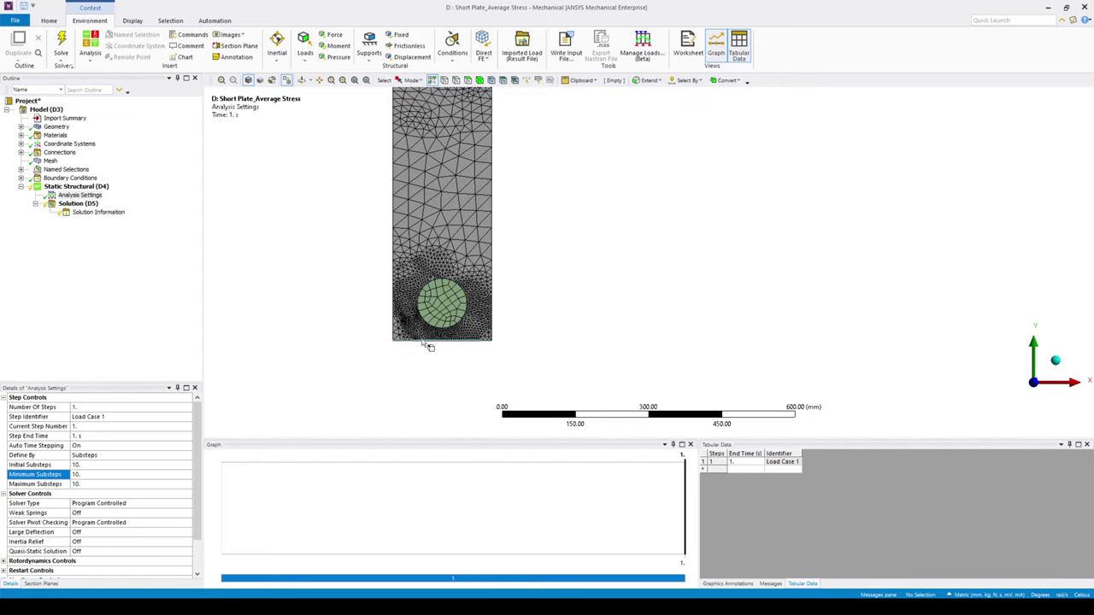
scroll(425, 345, "up", 3)
middle_click_drag(342, 355, 578, 340, "ctrl")
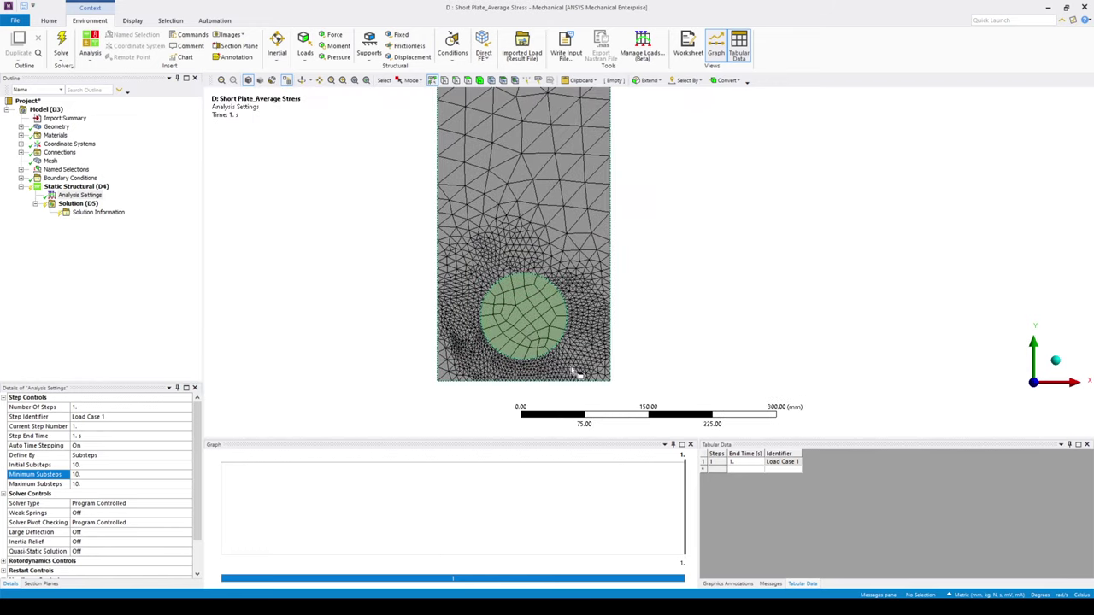
scroll(474, 354, "down", 3)
middle_click_drag(518, 258, 435, 317, "ctrl")
left_click(21, 127)
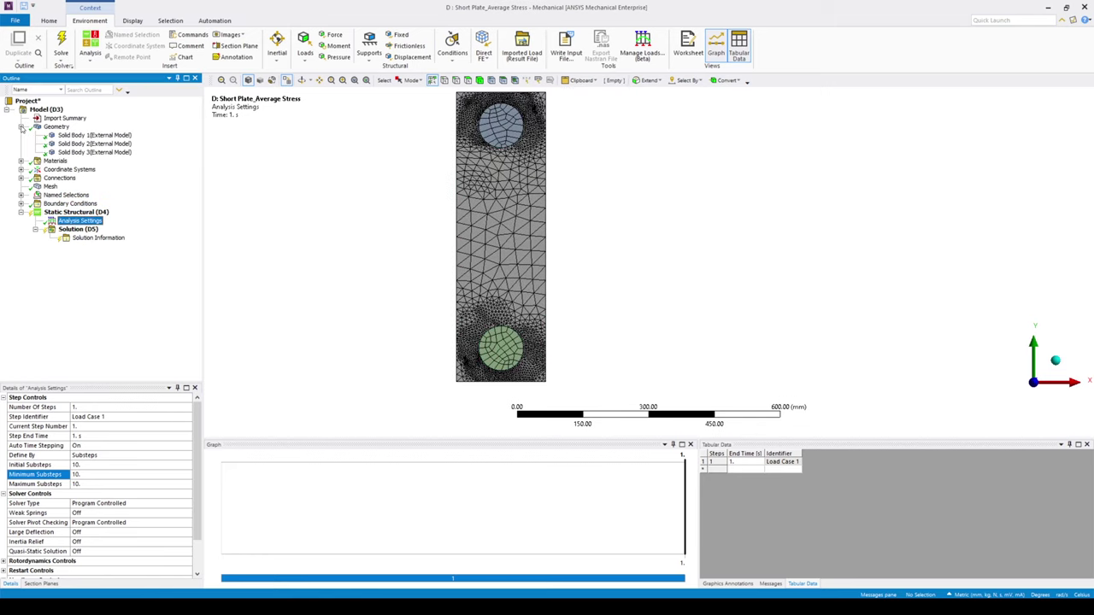
left_click(105, 135)
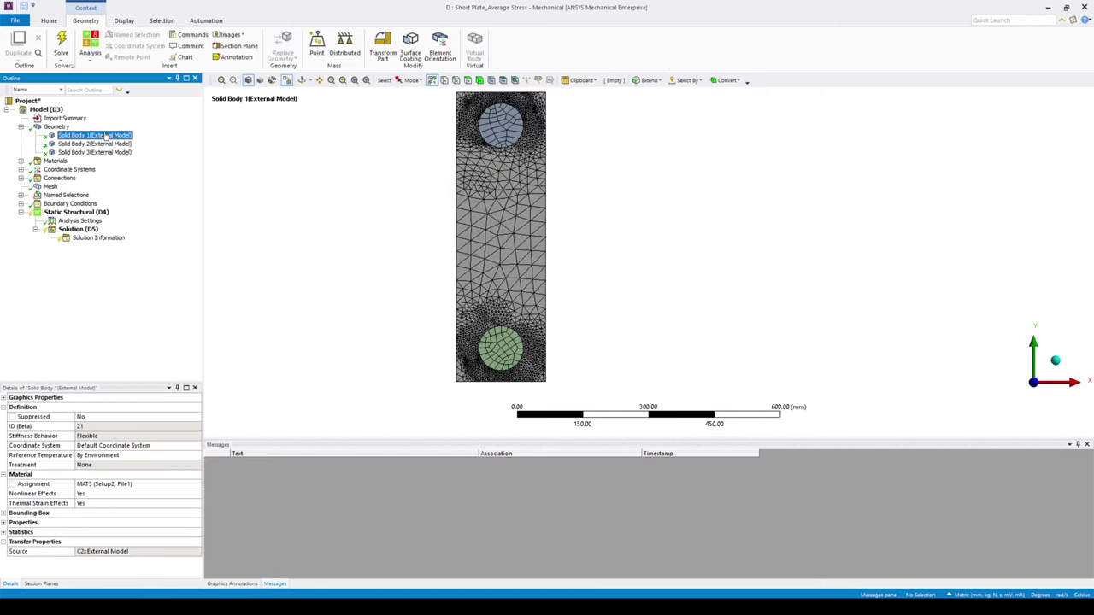
left_click_drag(416, 203, 379, 215)
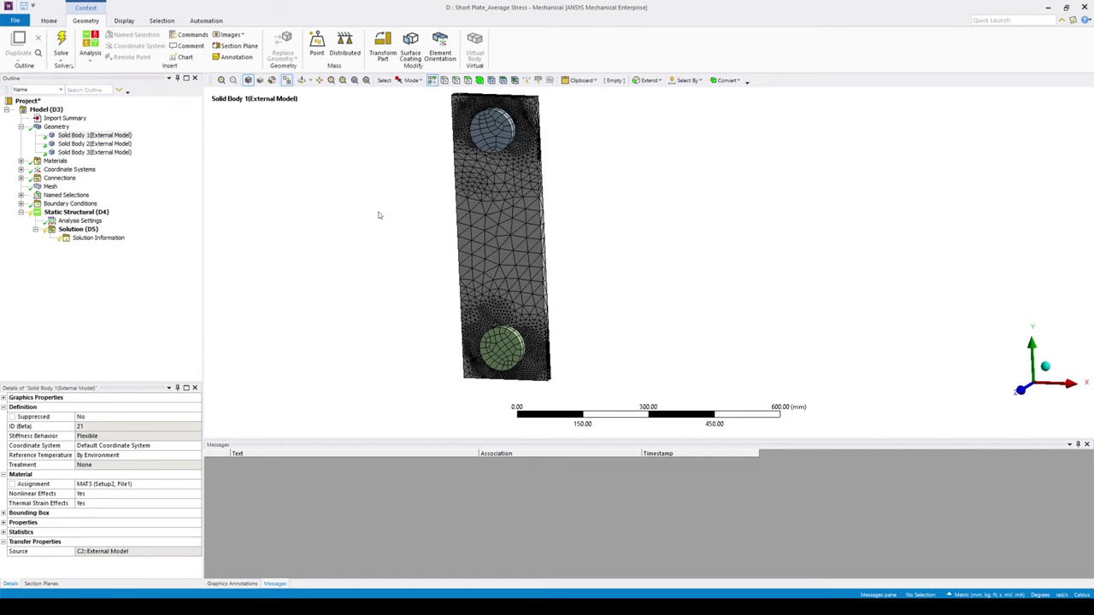
left_click(103, 486)
Step: Hide the two pins, Solid Body 2 and Solid Body 3, and orient the plate to the +Z view
left_click(96, 144)
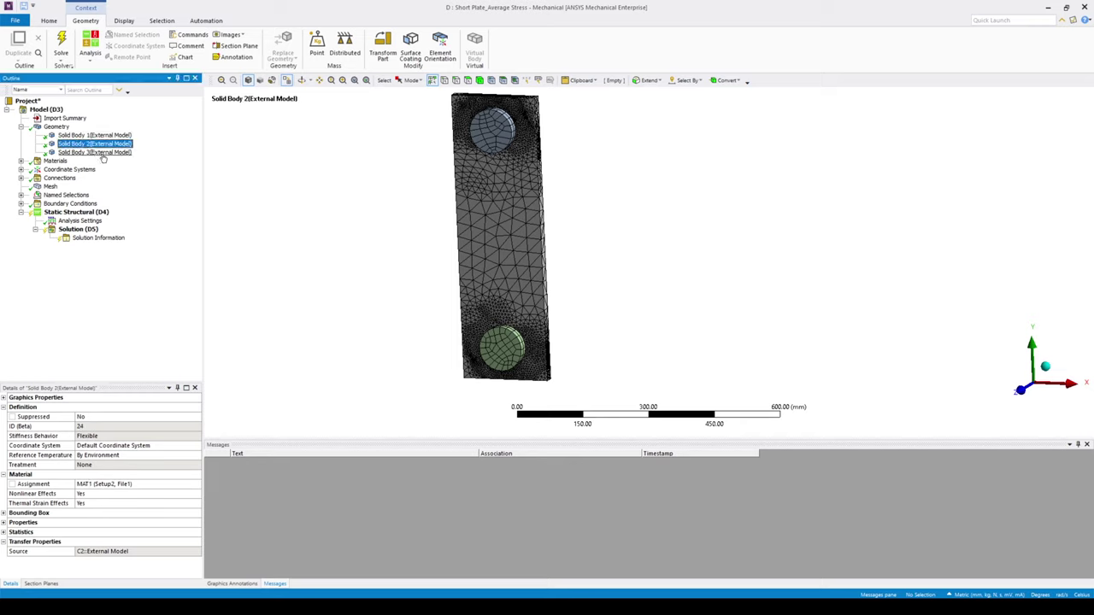
left_click(105, 153, "ctrl")
right_click(107, 154)
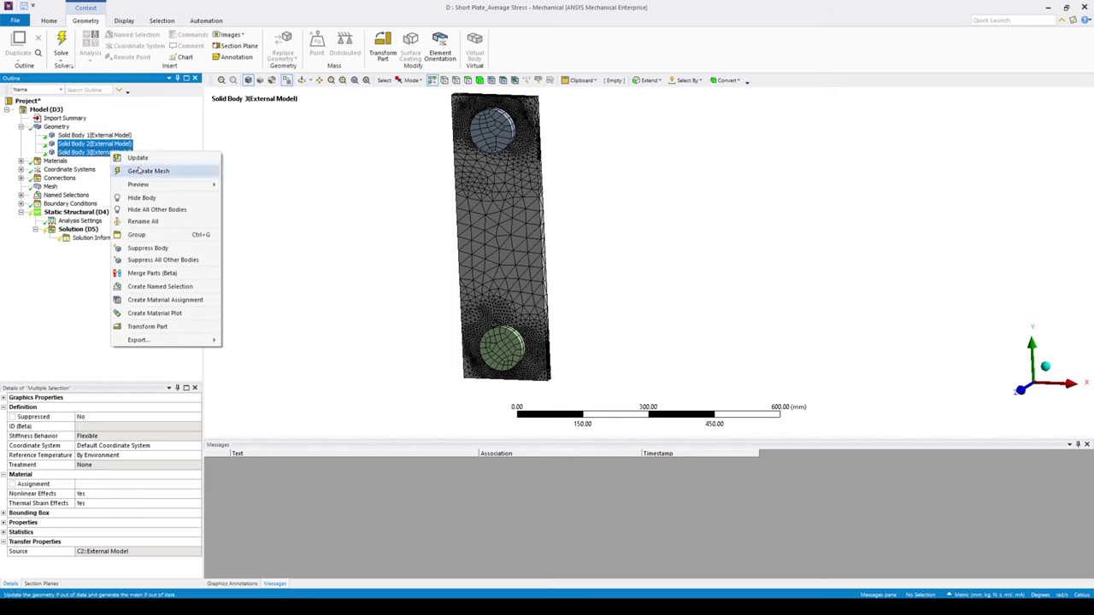
left_click(148, 200)
left_click_drag(398, 291, 410, 276)
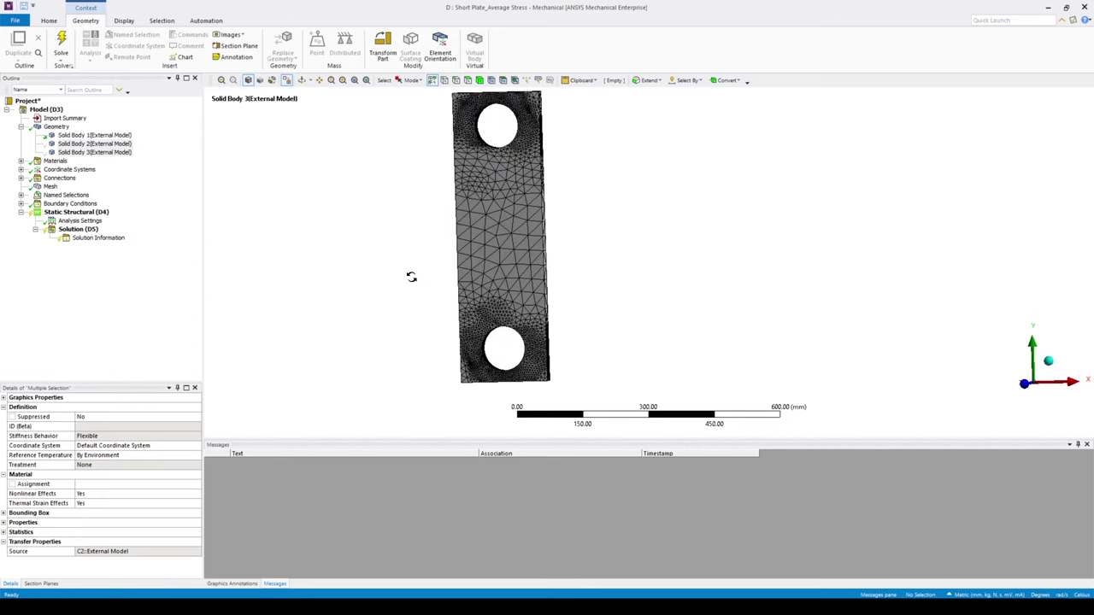
left_click(1025, 383)
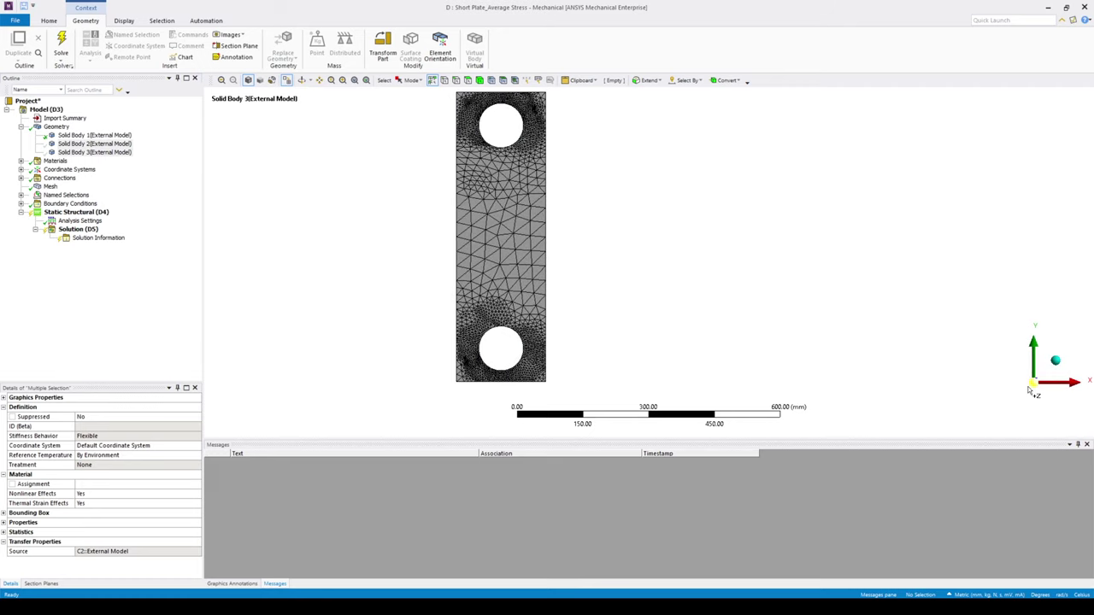
Step: Close the Messages and Graphics Annotations panes to enlarge the view of the mesh around the plate's lower hole
middle_click_drag(493, 351, 505, 322, "ctrl")
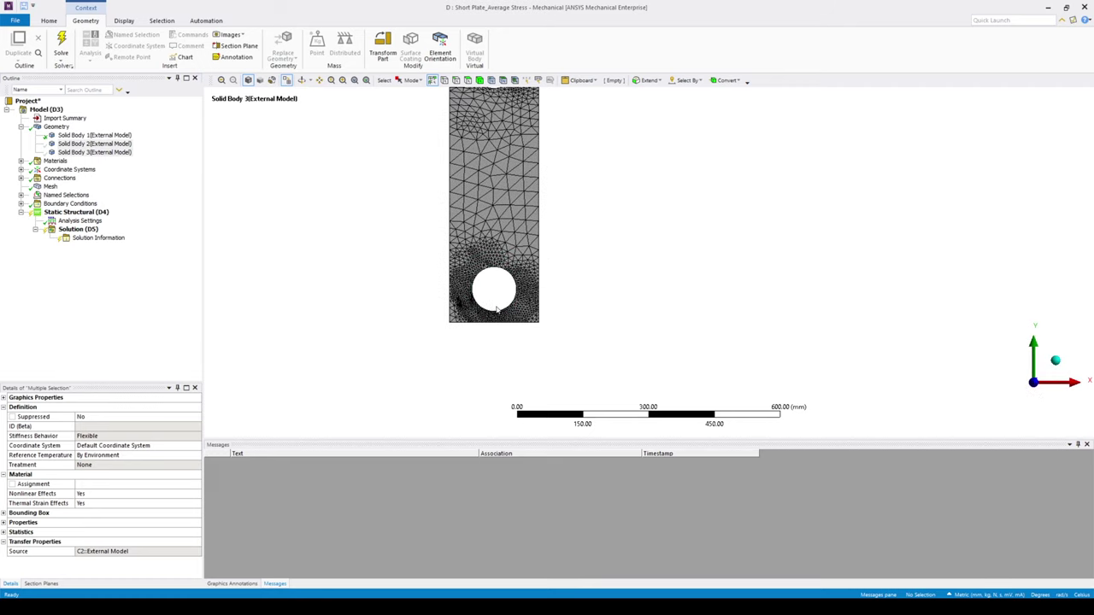
scroll(493, 325, "up", 5)
middle_click_drag(355, 336, 627, 251, "ctrl")
scroll(515, 298, "up", 2)
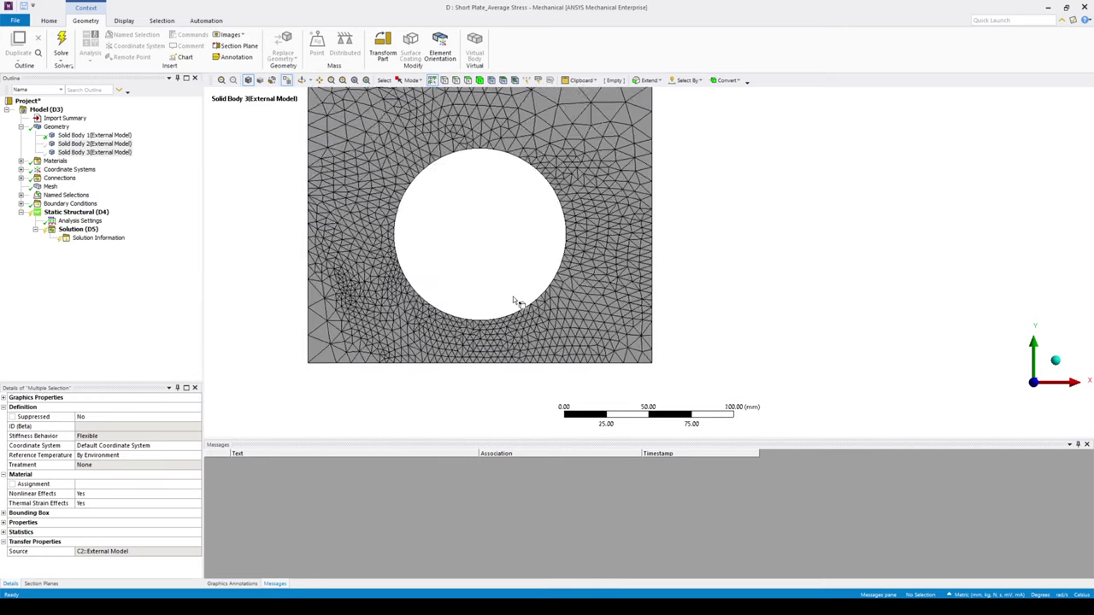
scroll(463, 290, "down", 1)
middle_click_drag(464, 291, 601, 327, "ctrl")
scroll(556, 306, "up", 2)
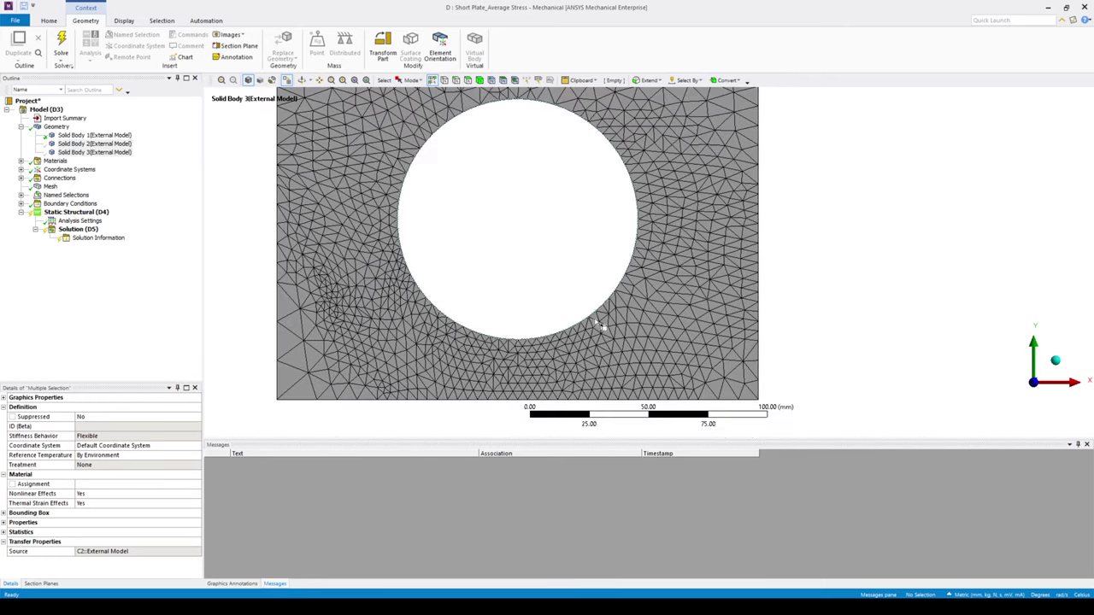
left_click(1087, 444)
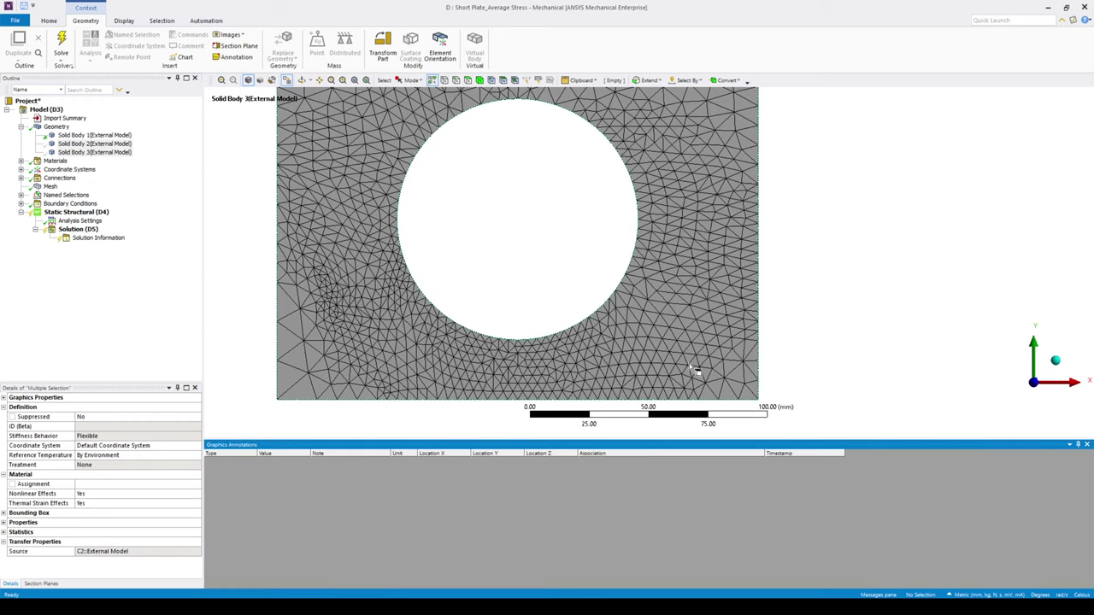
left_click(1087, 444)
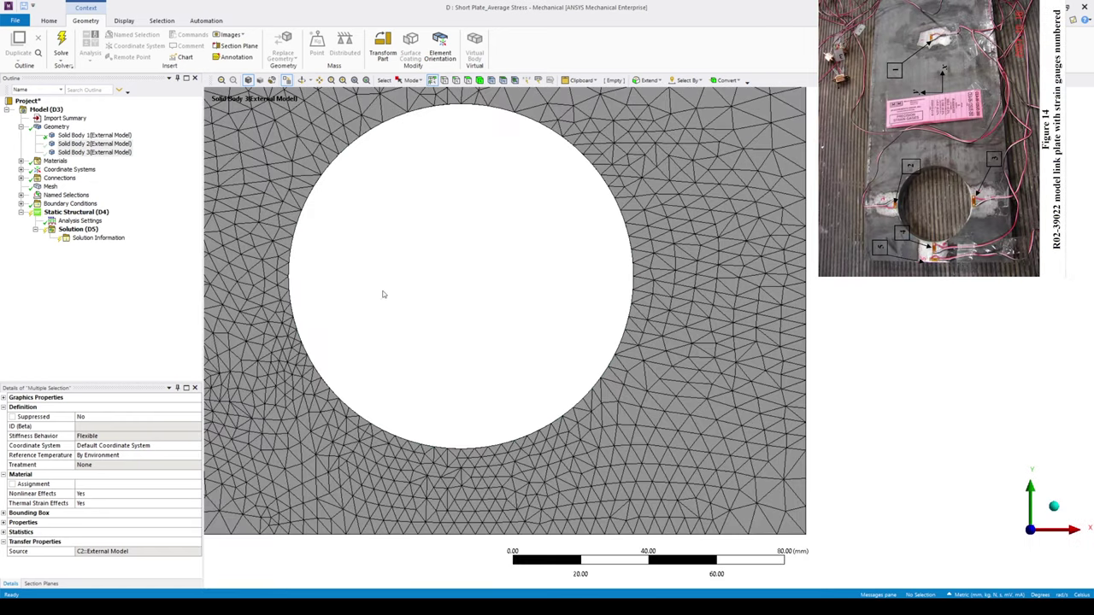
Step: Select five mesh elements next to the right edge of the lower hole, at the location of gauge 3
middle_click_drag(388, 354, 421, 312, "ctrl")
scroll(420, 313, "down", 1)
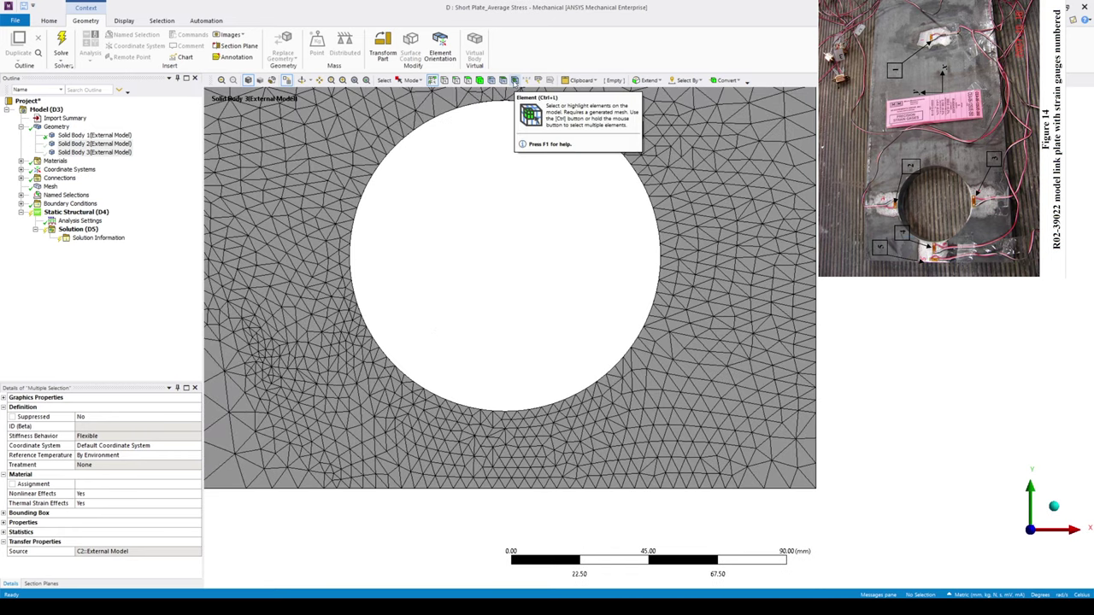
left_click(514, 81)
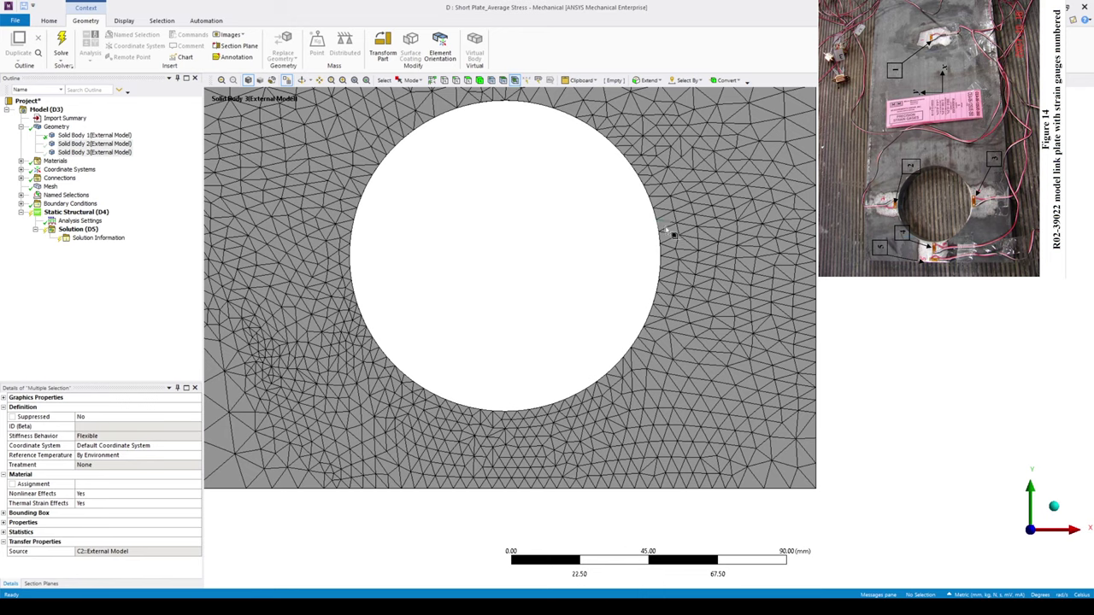
left_click_drag(672, 235, 673, 247)
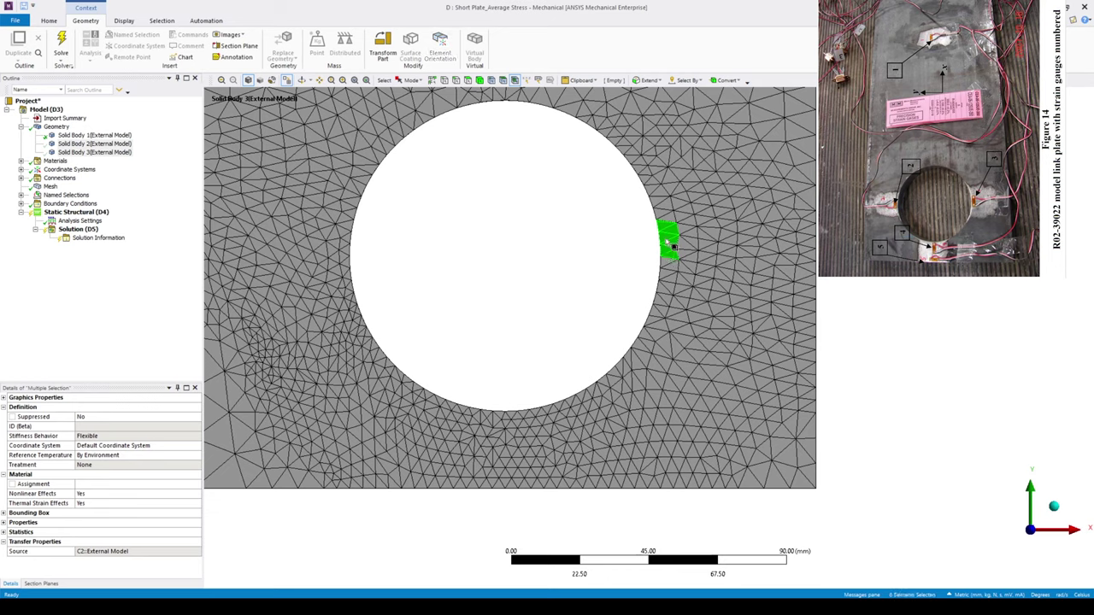
left_click(664, 251)
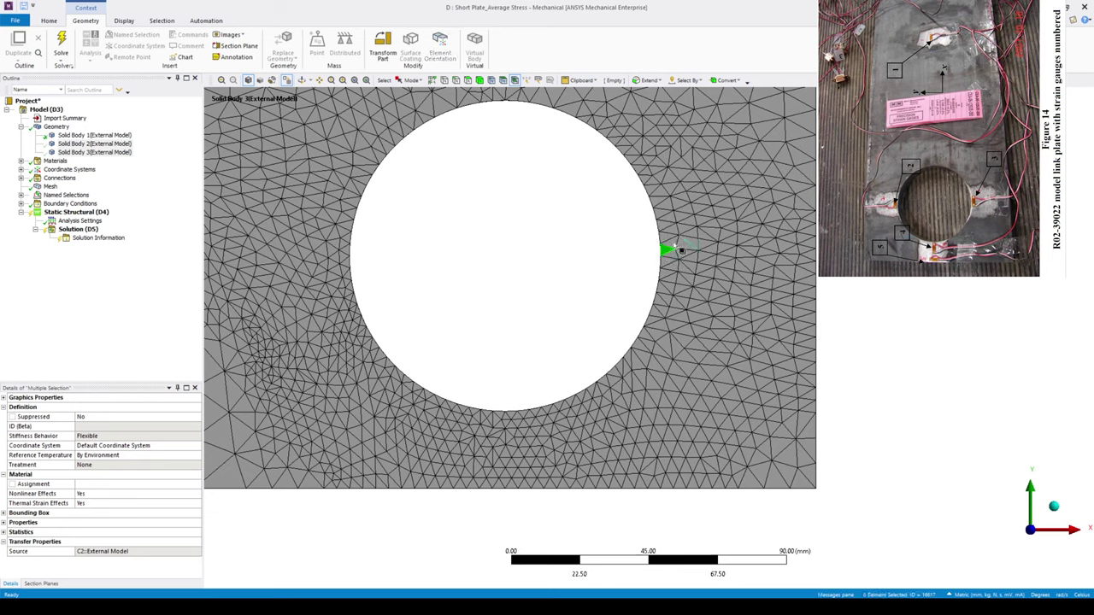
left_click_drag(667, 255, 666, 260)
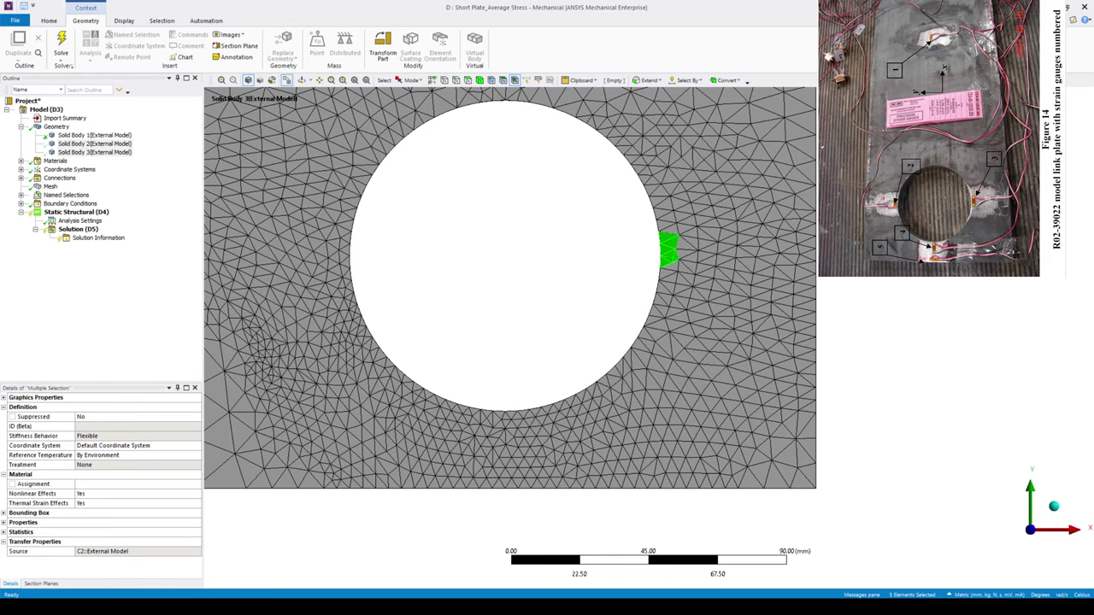
Step: Create a named selection from the selected hole-edge elements and rename it NME_Gauge3
right_click(882, 213)
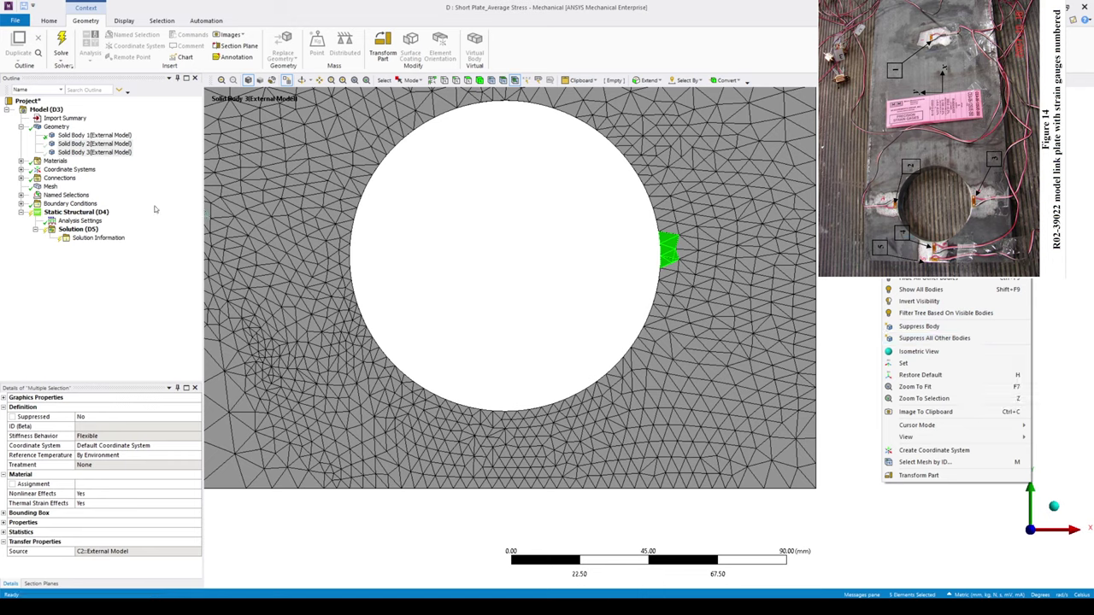
left_click(20, 195)
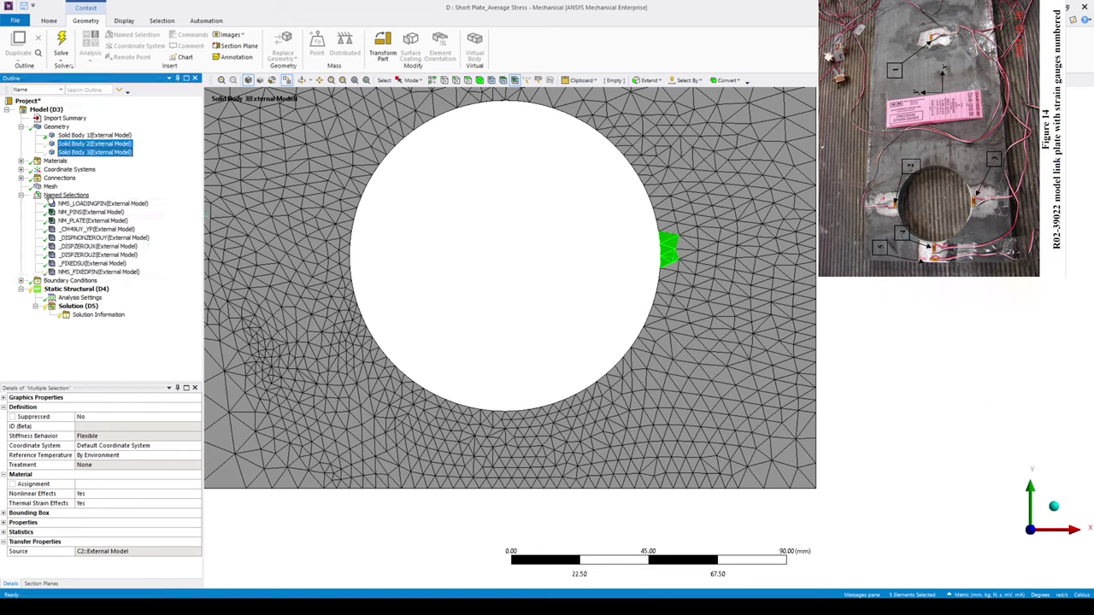
right_click(52, 198)
mouse_move(79, 202)
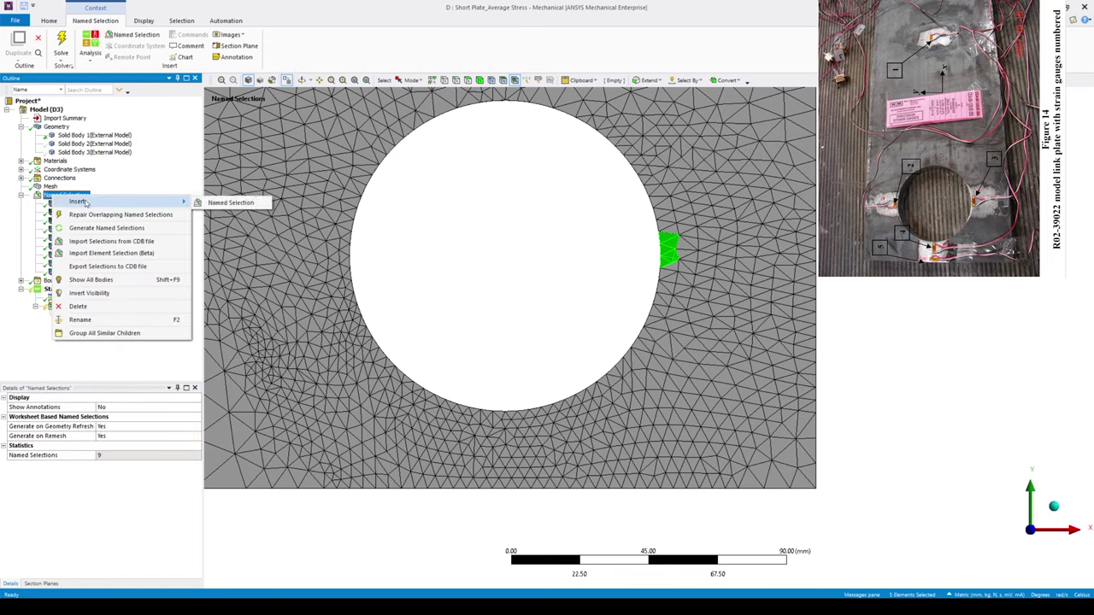
left_click(222, 202)
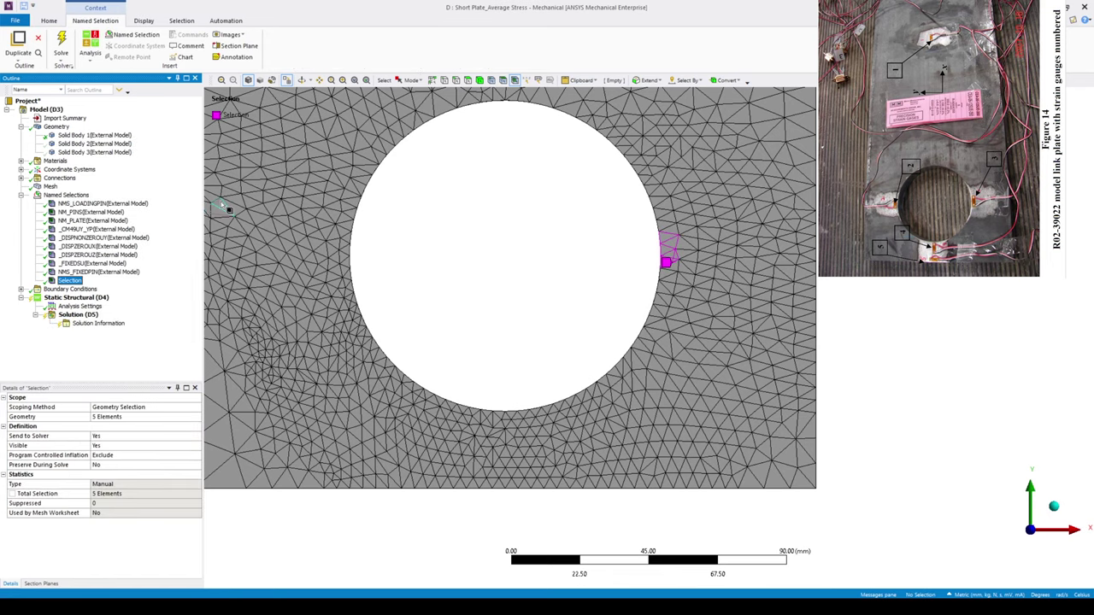
right_click(75, 283)
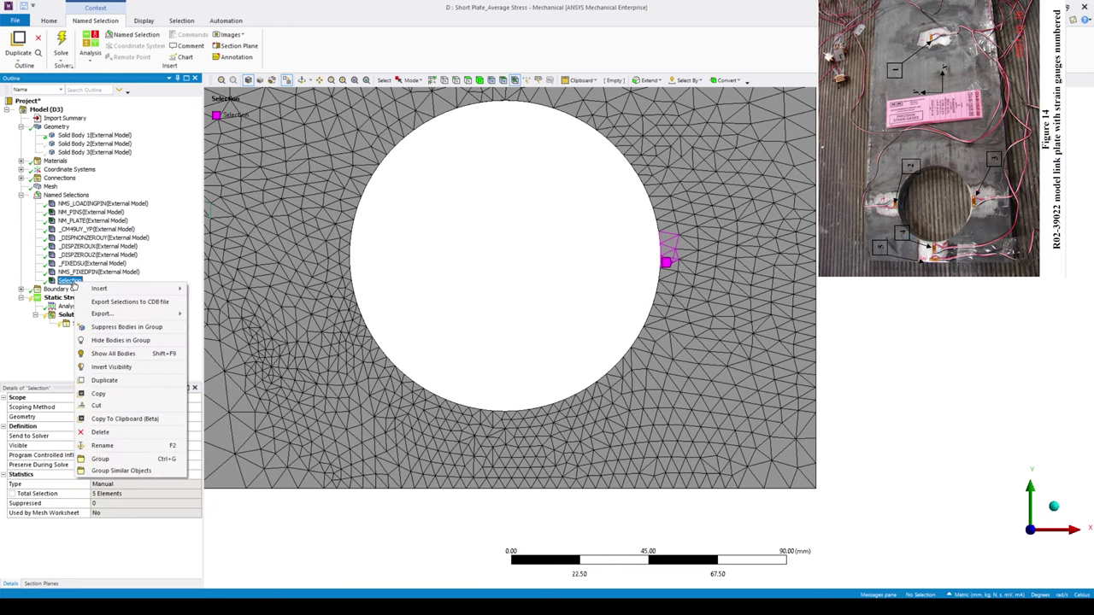
left_click(103, 446)
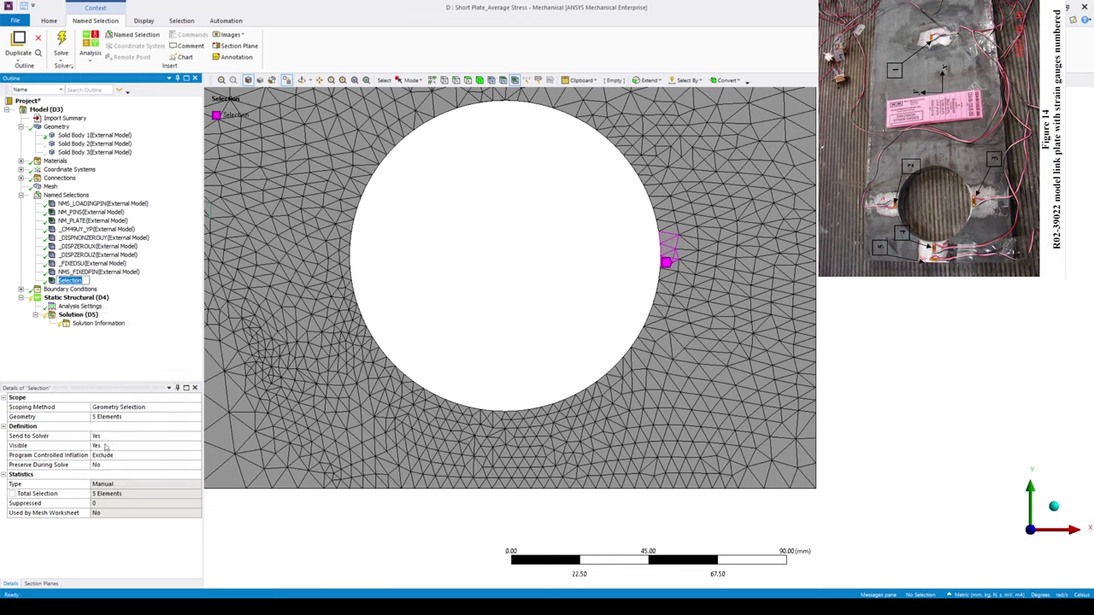
type("NMS_Gag")
key("BackSpace")
type("uge3")
key("Return")
Step: Select seven mesh elements on the plate's bottom edge, centred below the hole at the location of gauge 5
left_click_drag(471, 486, 512, 489)
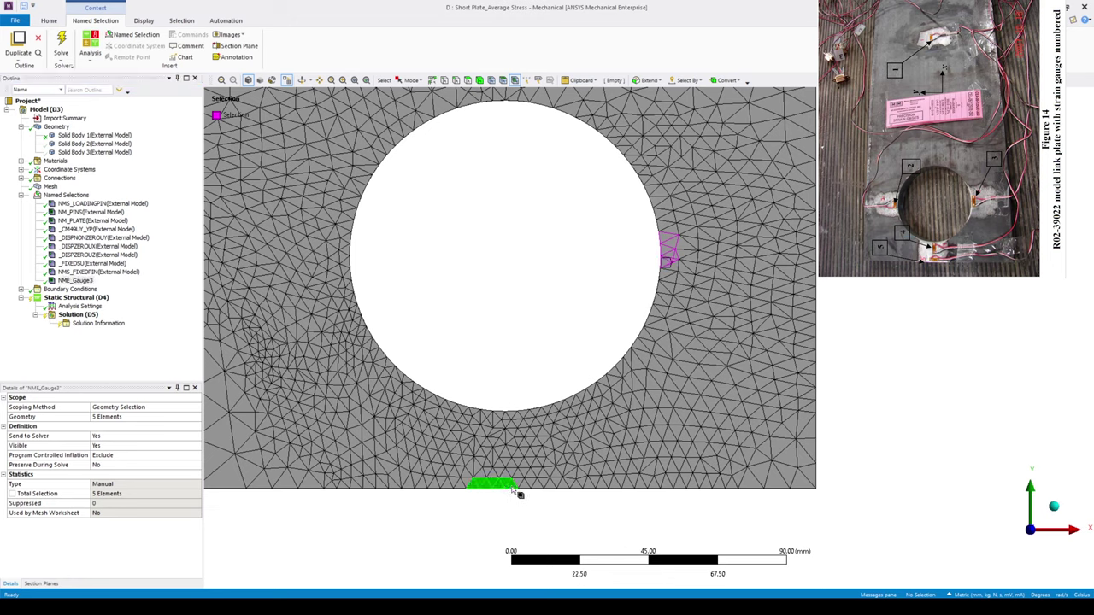
left_click_drag(481, 484, 522, 487)
left_click(523, 490)
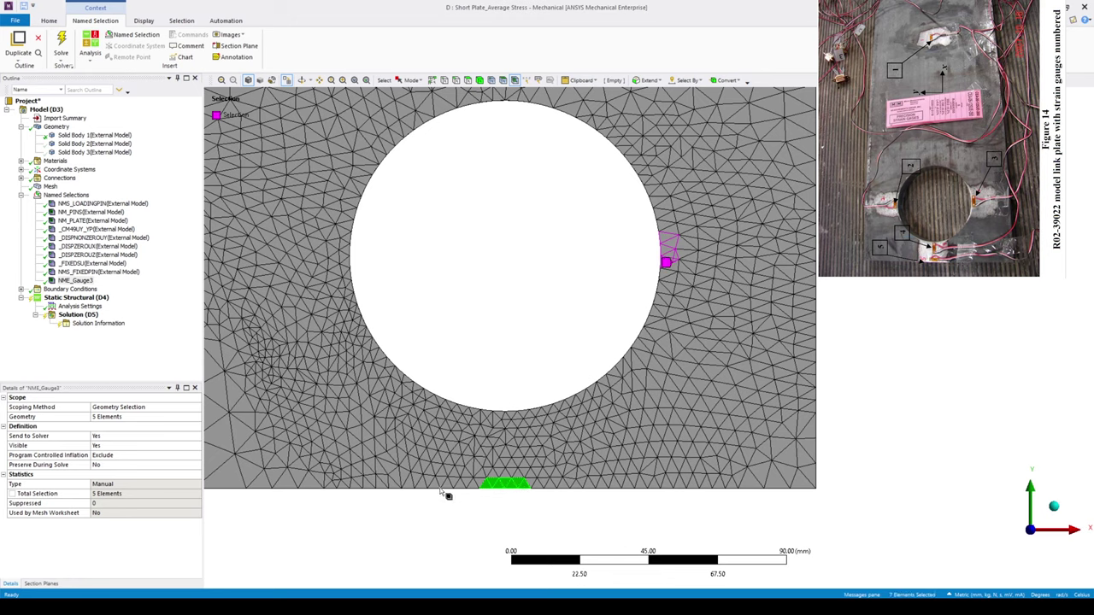
Step: Create a named selection from the selected bottom-edge elements and rename it NME_Gauge5
right_click(65, 195)
mouse_move(85, 200)
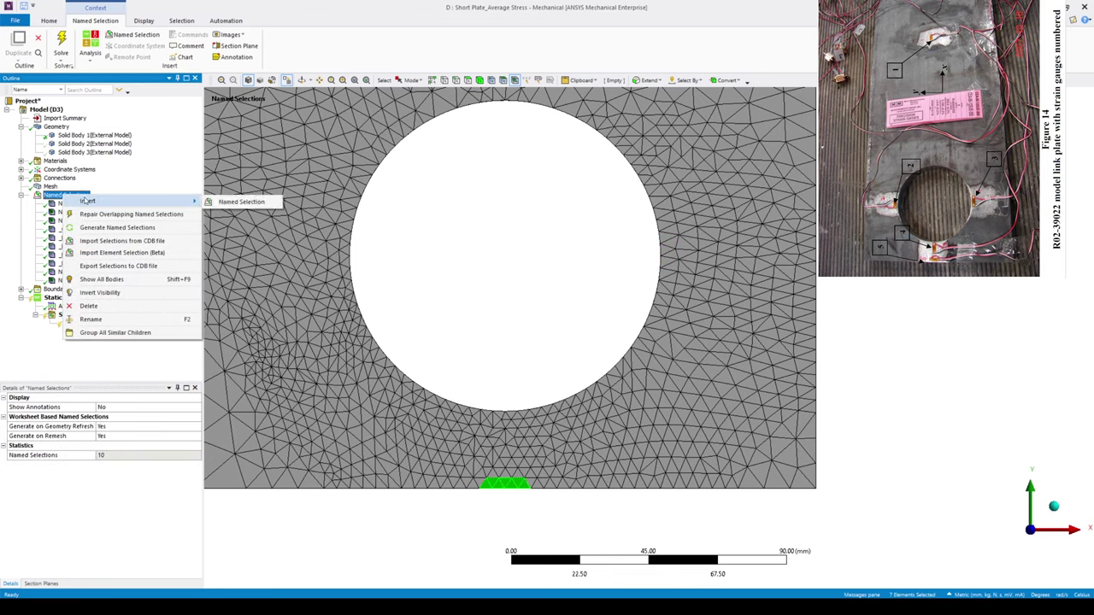
left_click(224, 203)
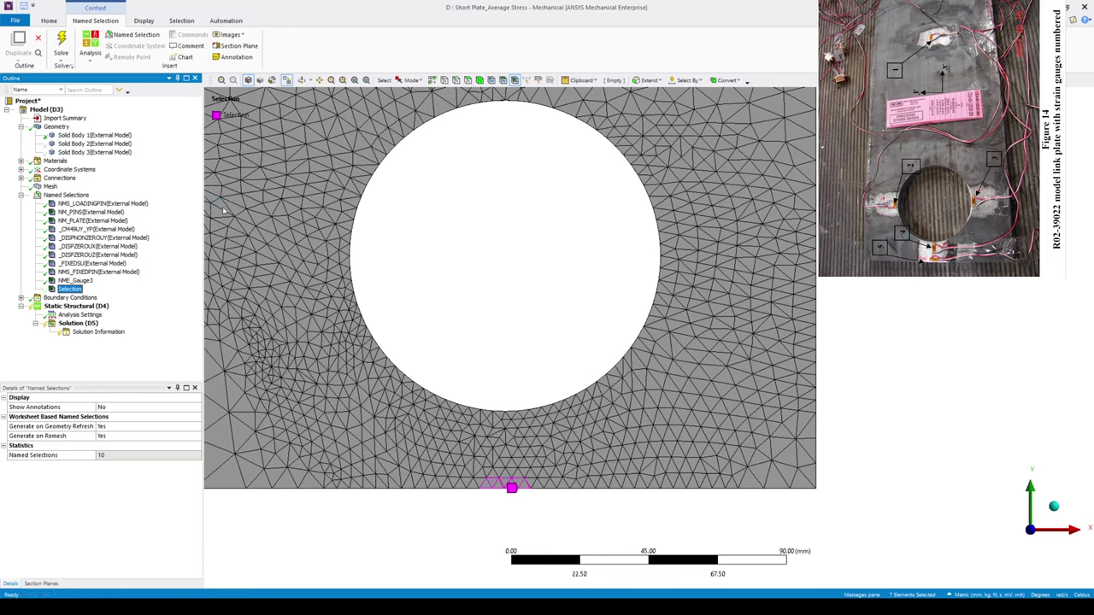
right_click(73, 290)
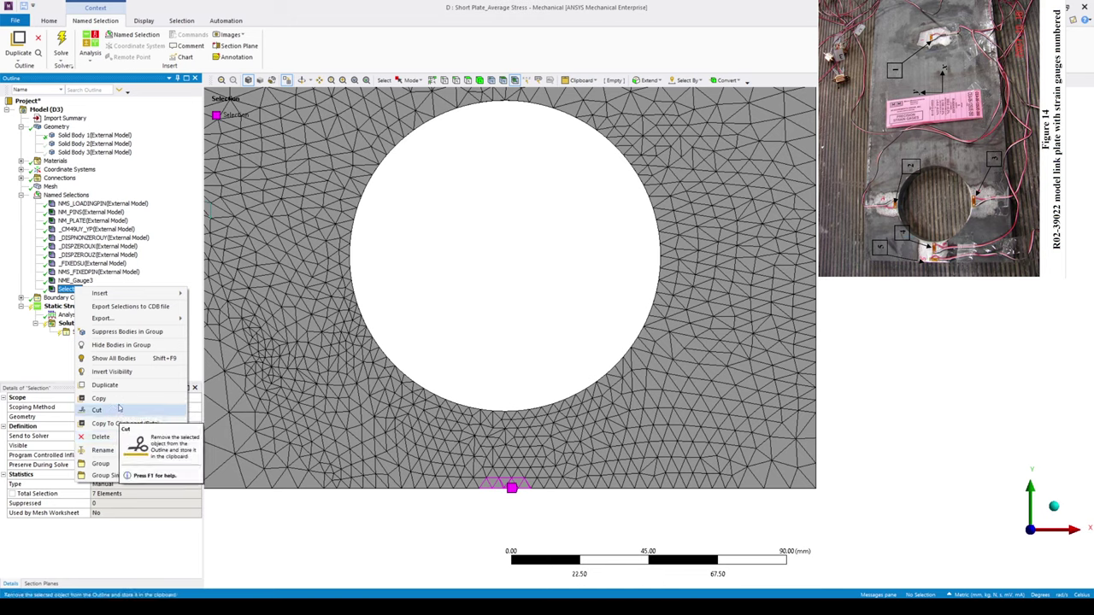
left_click(109, 451)
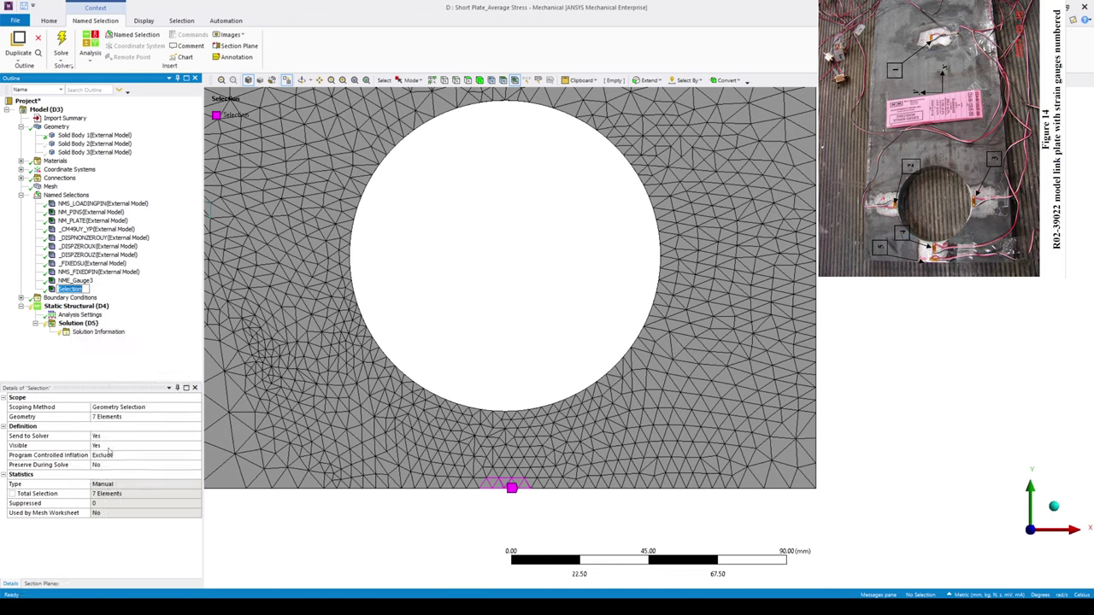
type("NME_Gauge5")
key("Return")
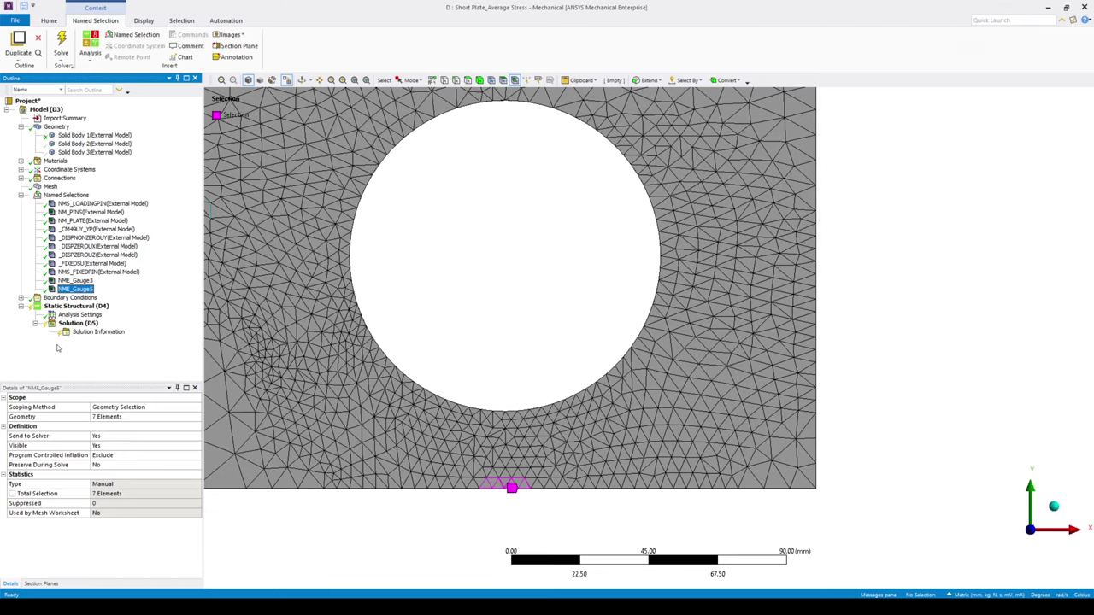
Step: Add a Normal Stress result to the solution and rename it Normal Stress_Gauge3
right_click(79, 324)
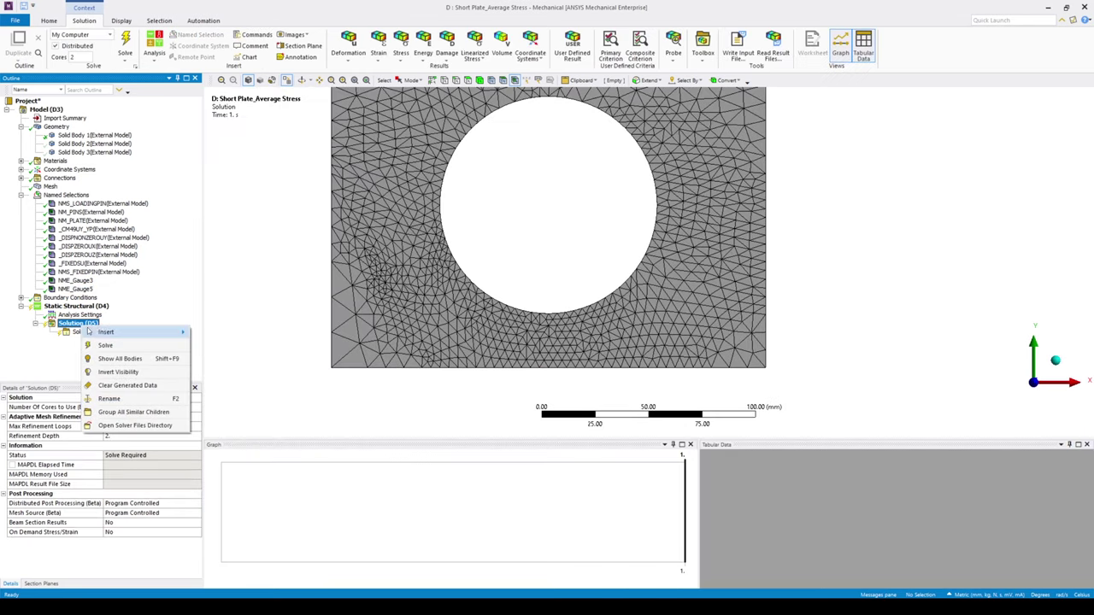
mouse_move(115, 332)
mouse_move(247, 360)
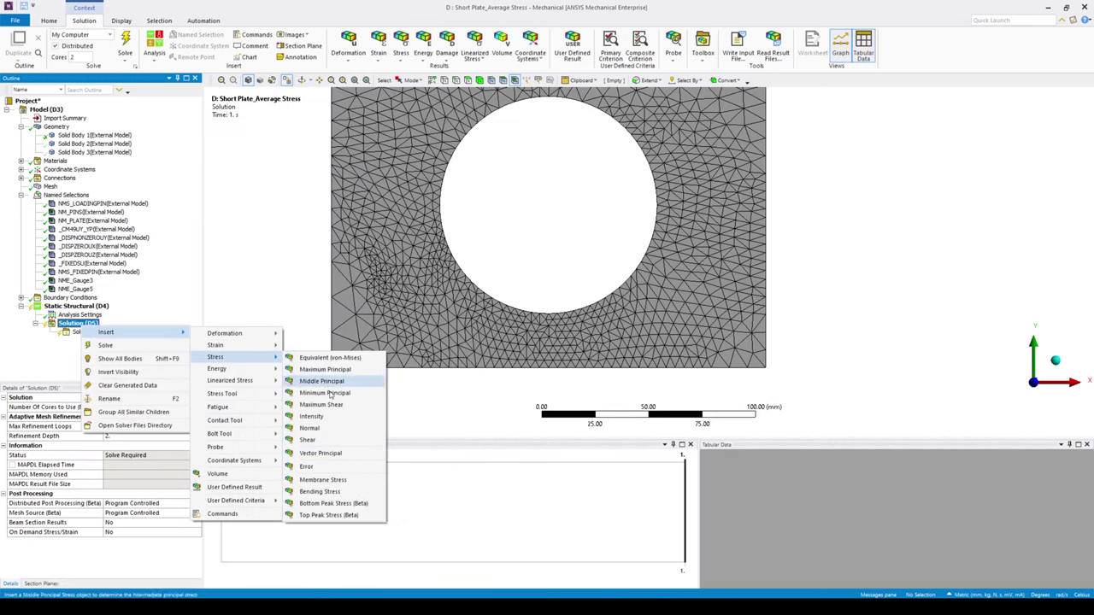
left_click(309, 428)
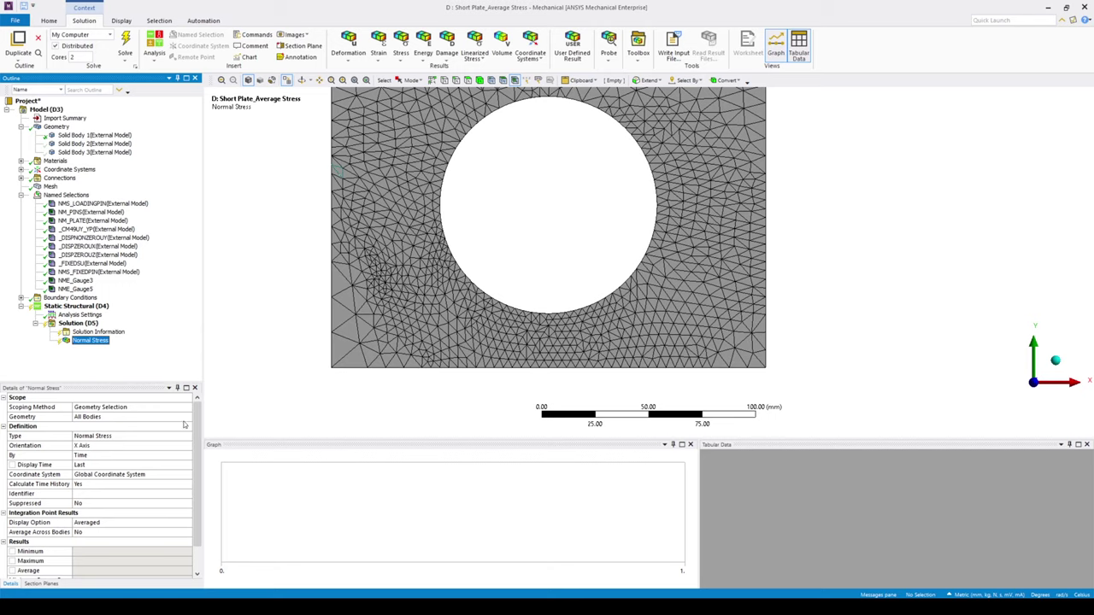
right_click(92, 341)
left_click(129, 520)
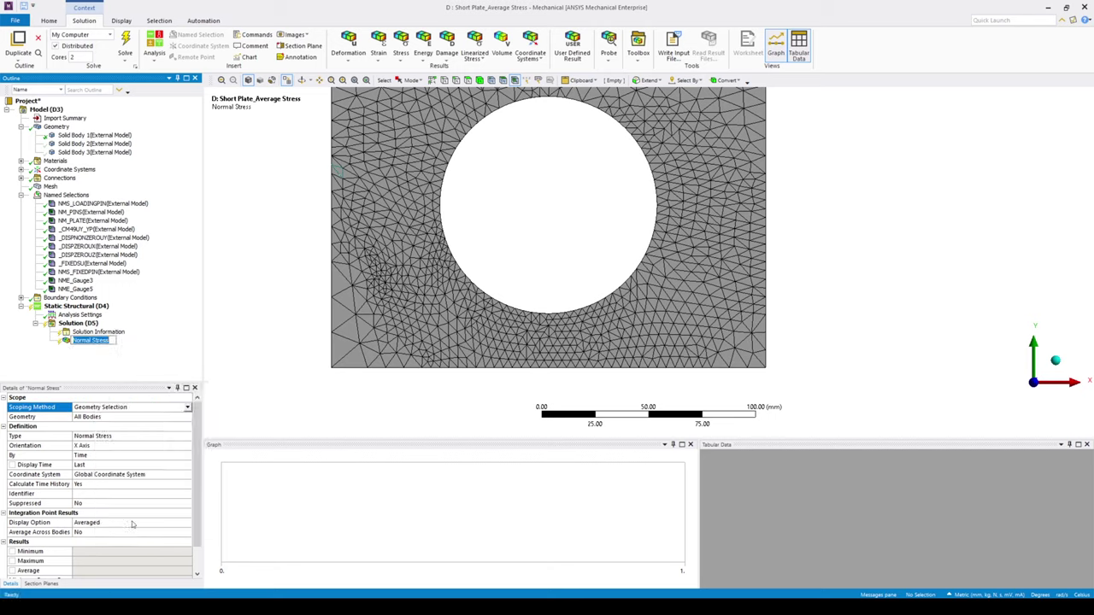
type("_Gauge3")
key("Return")
Step: Scope Normal Stress_Gauge3 to the named selection NME_Gauge3 and set its orientation to Y Axis
left_click(187, 407)
left_click(167, 426)
left_click(171, 417)
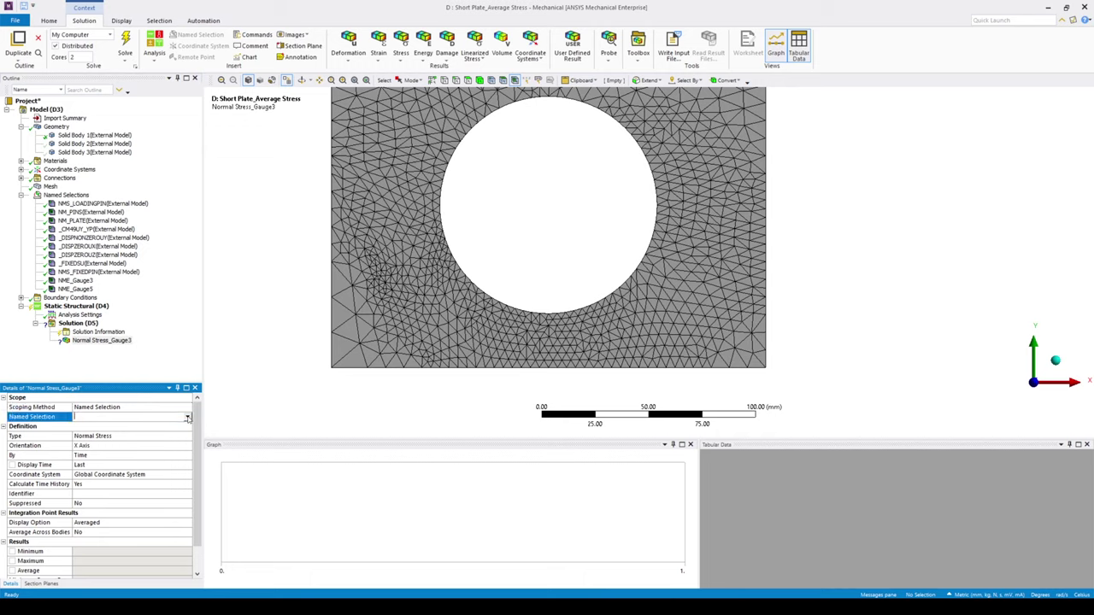
left_click(121, 488)
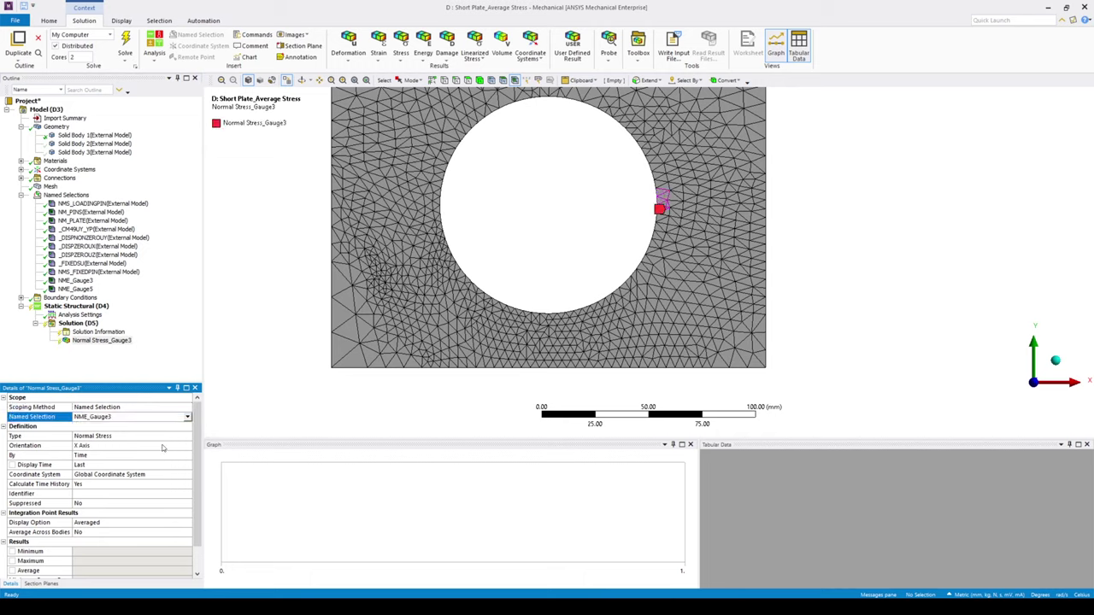
left_click(188, 446)
left_click(188, 446)
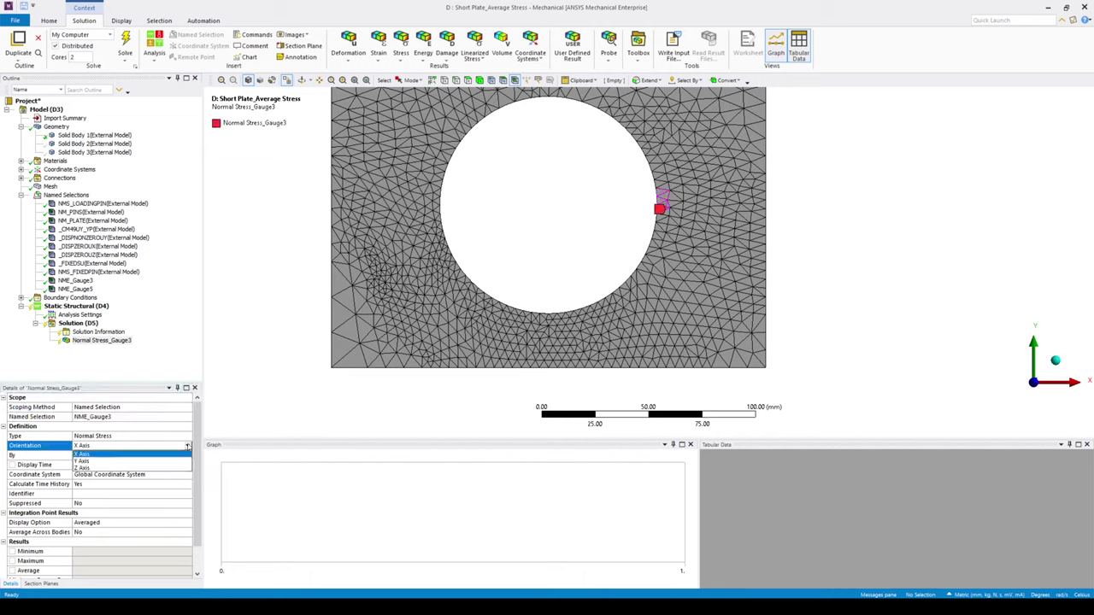
left_click(99, 464)
Step: Add a second Normal Stress result to the solution and rename it Normal Stress_Gauge5
right_click(82, 325)
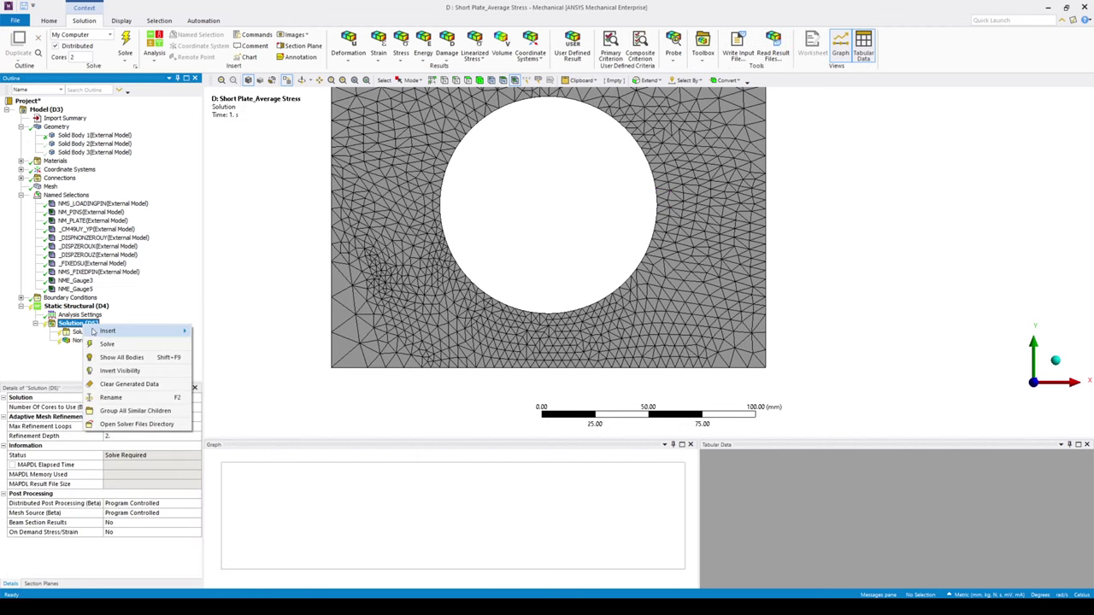
mouse_move(108, 331)
mouse_move(245, 353)
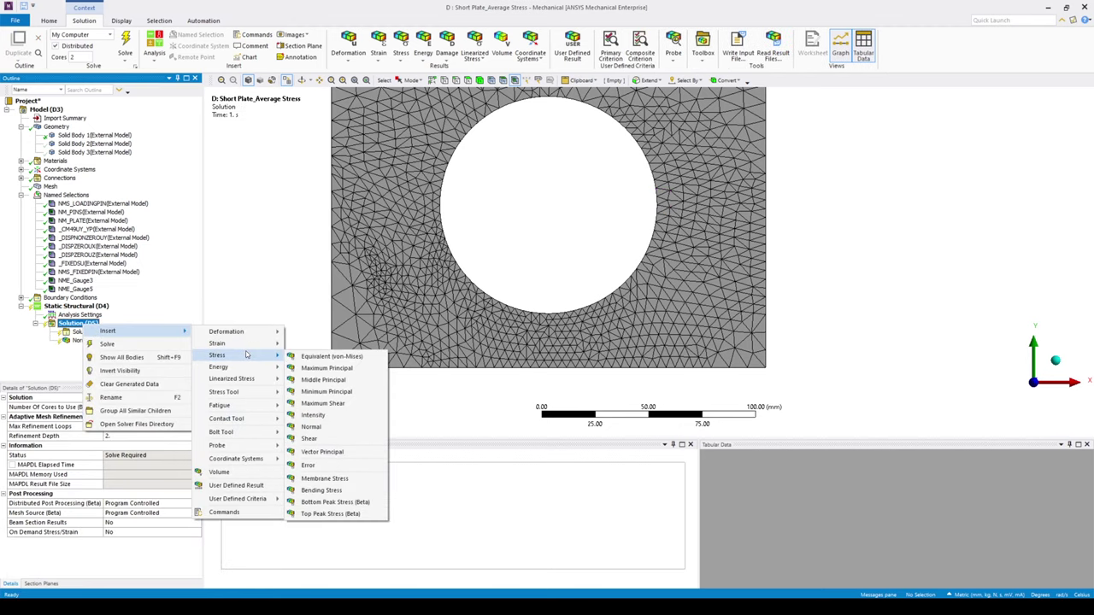
left_click(313, 427)
right_click(94, 349)
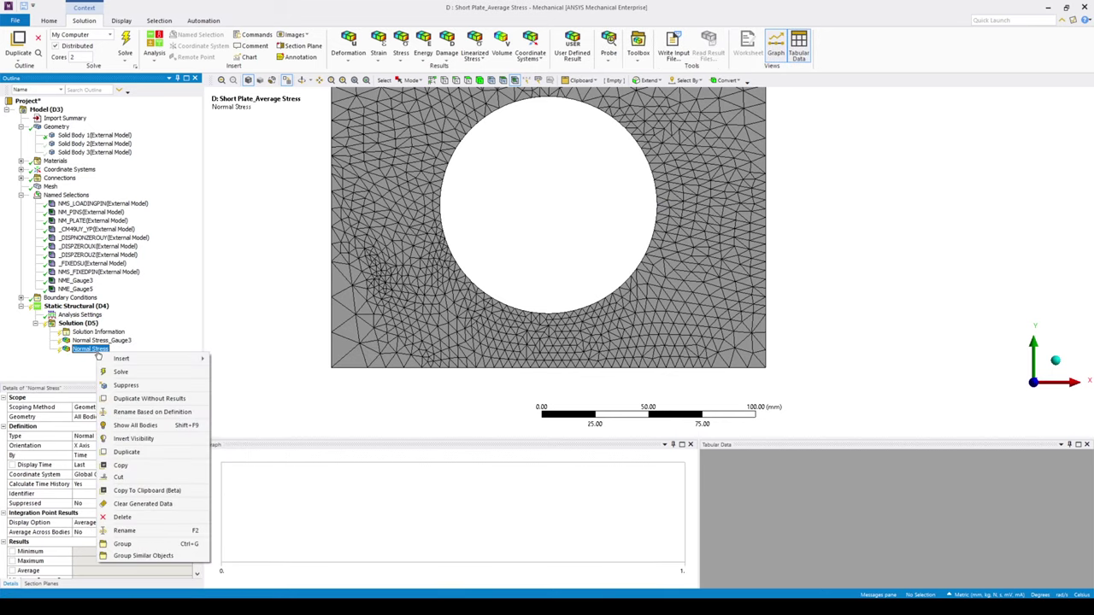
left_click(124, 530)
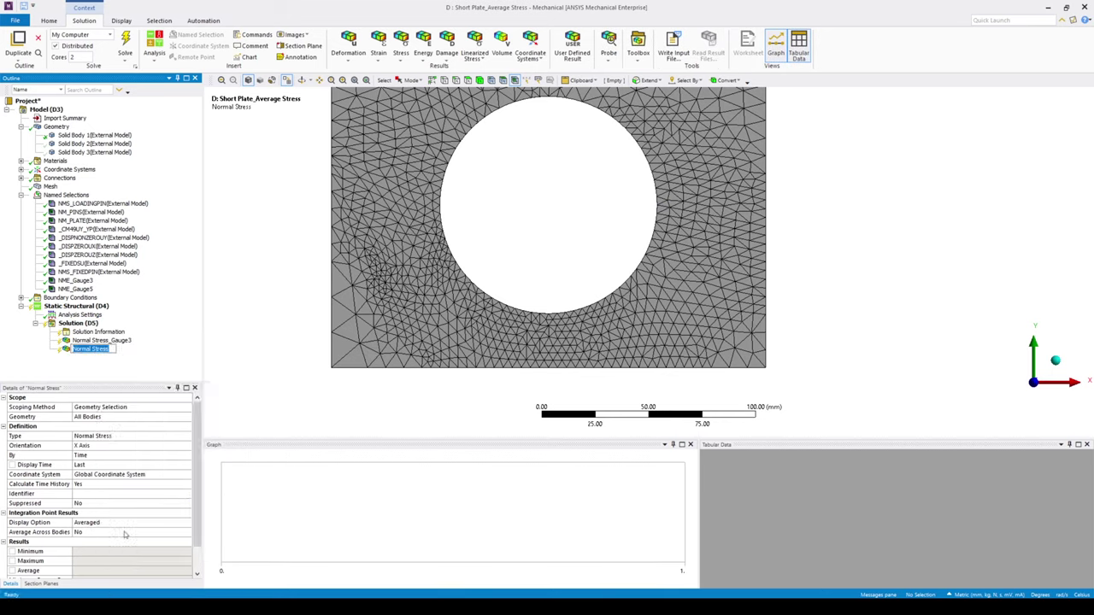
key("End")
type("_Ga")
key("Return")
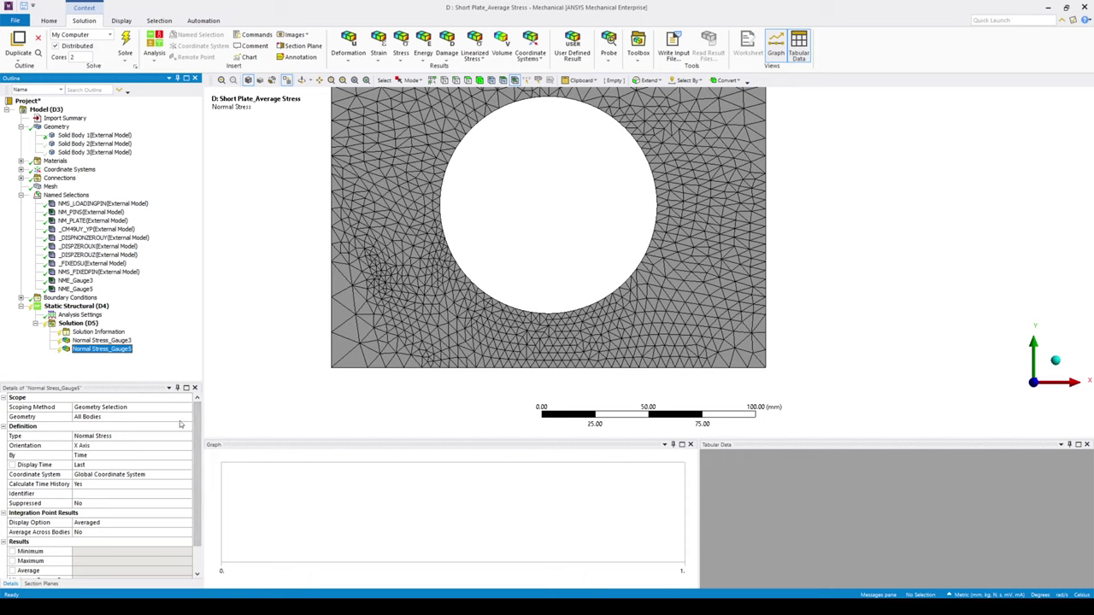
Step: Scope Normal Stress_Gauge5 to the named selection NME_Gauge5
left_click(185, 411)
left_click(185, 421)
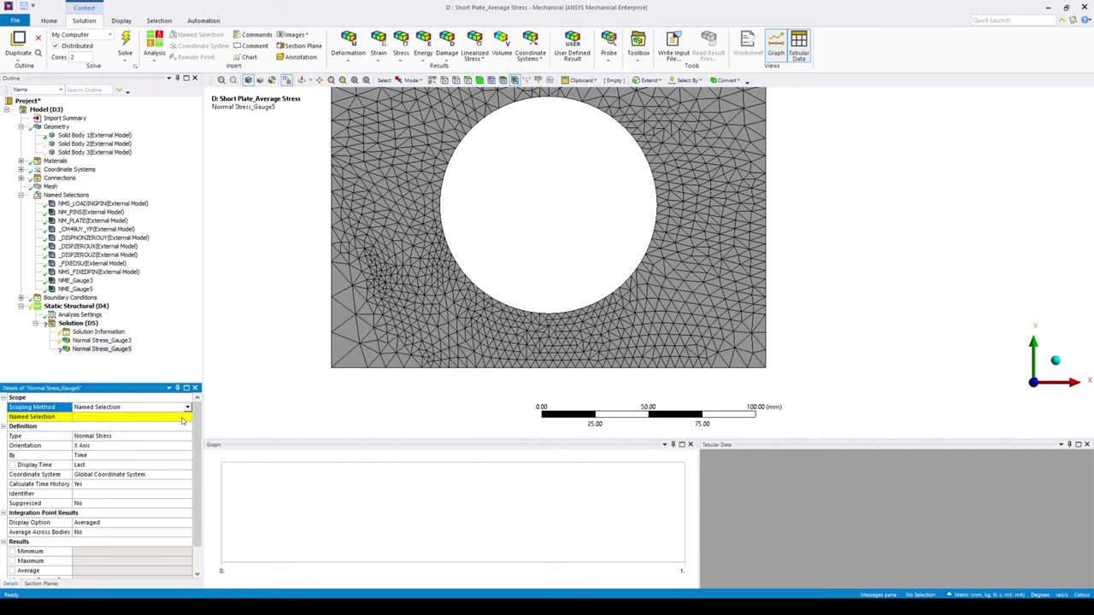
left_click(187, 417)
left_click(187, 417)
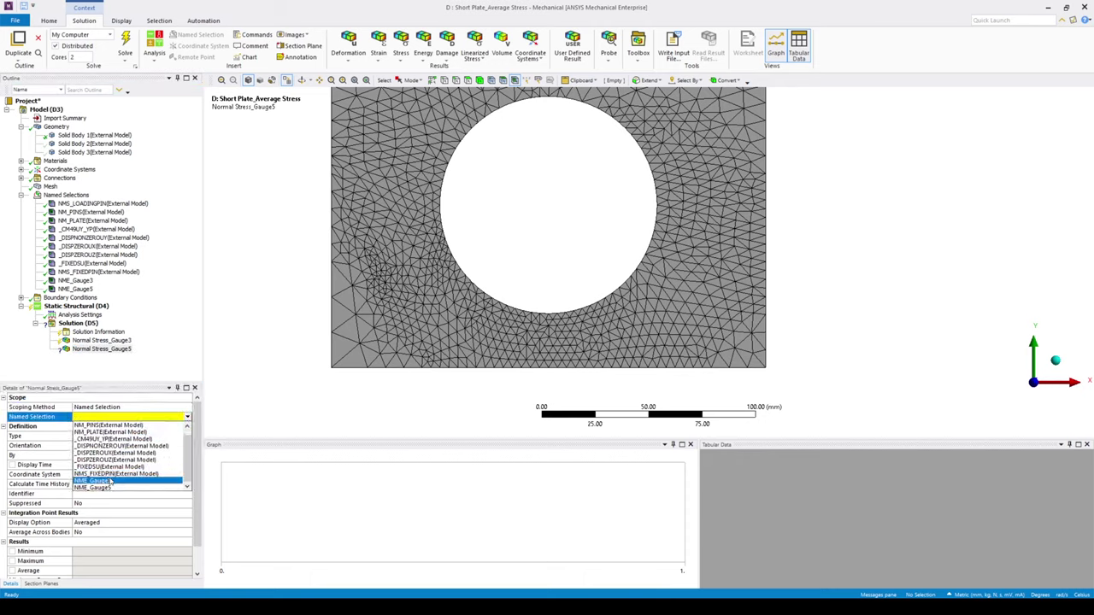
left_click(114, 487)
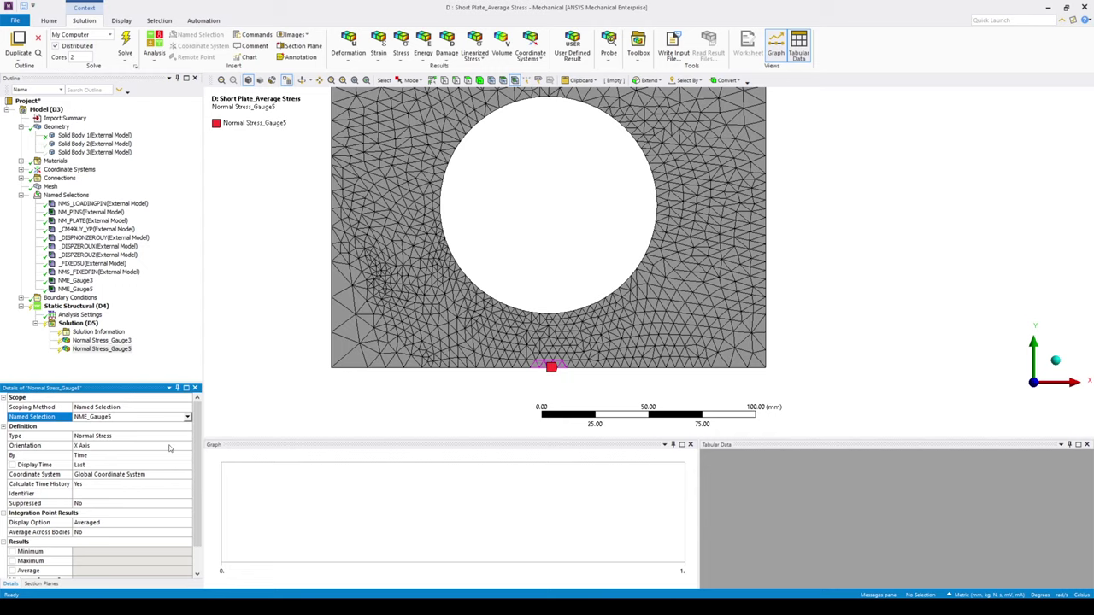
Step: Solve the static structural analysis and set the solution output to Force Convergence
right_click(77, 306)
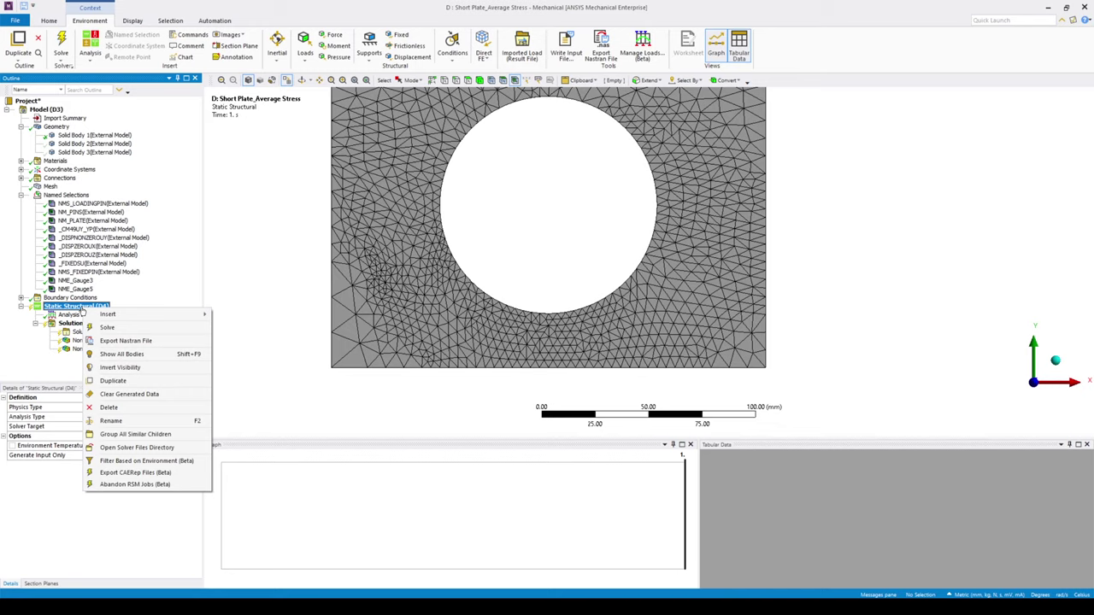
left_click(136, 330)
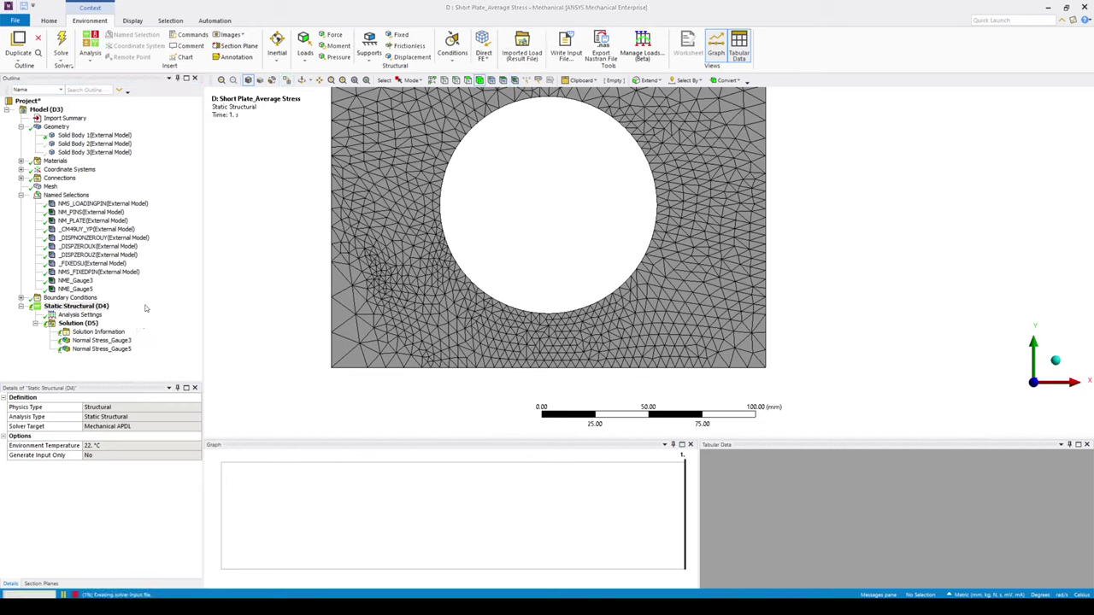
left_click(98, 332)
left_click(196, 408)
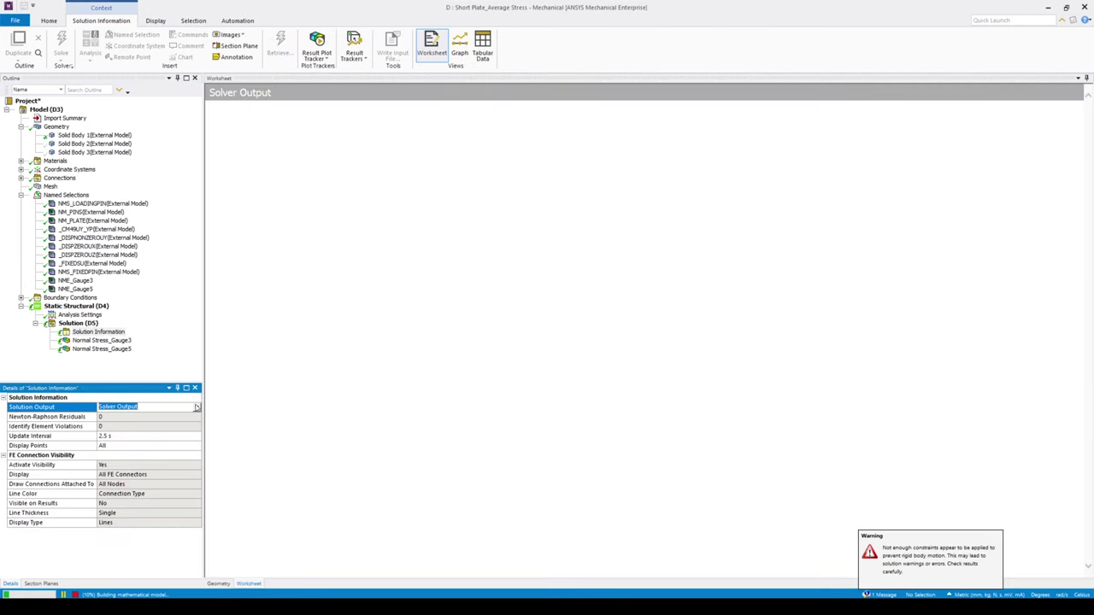
left_click(196, 408)
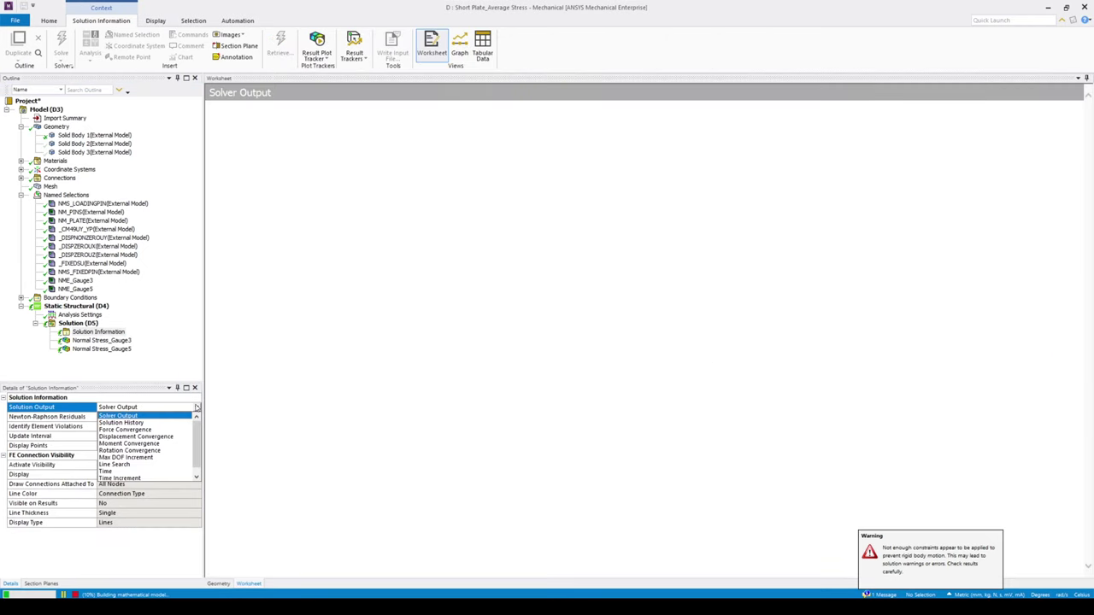
left_click(137, 430)
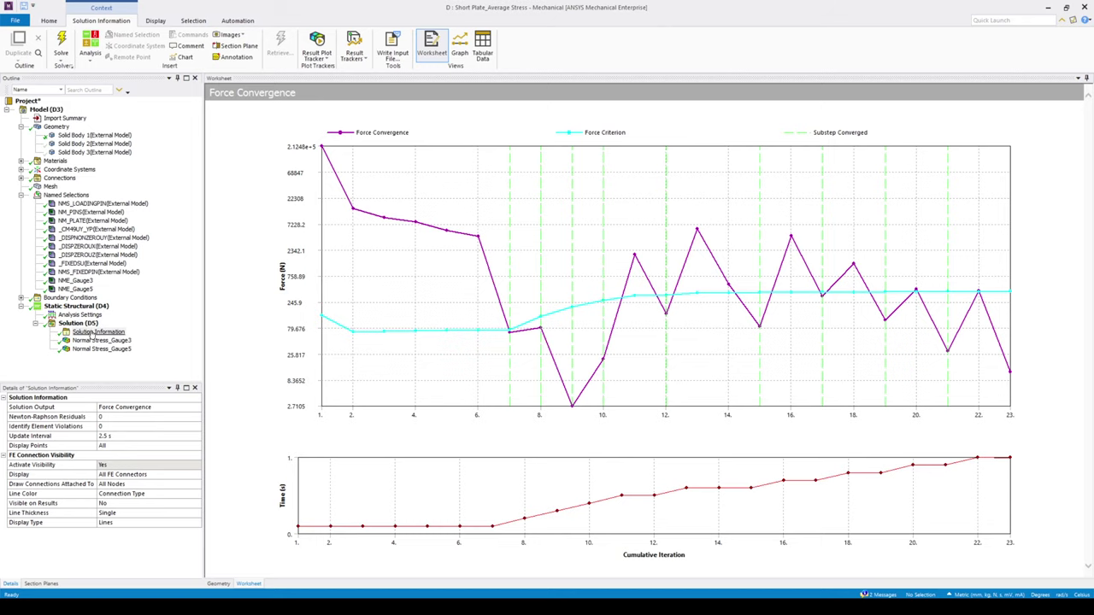
Step: Open the Normal Stress_Gauge3 result and copy its whole table of minimum, maximum and average stresses over time
left_click(102, 340)
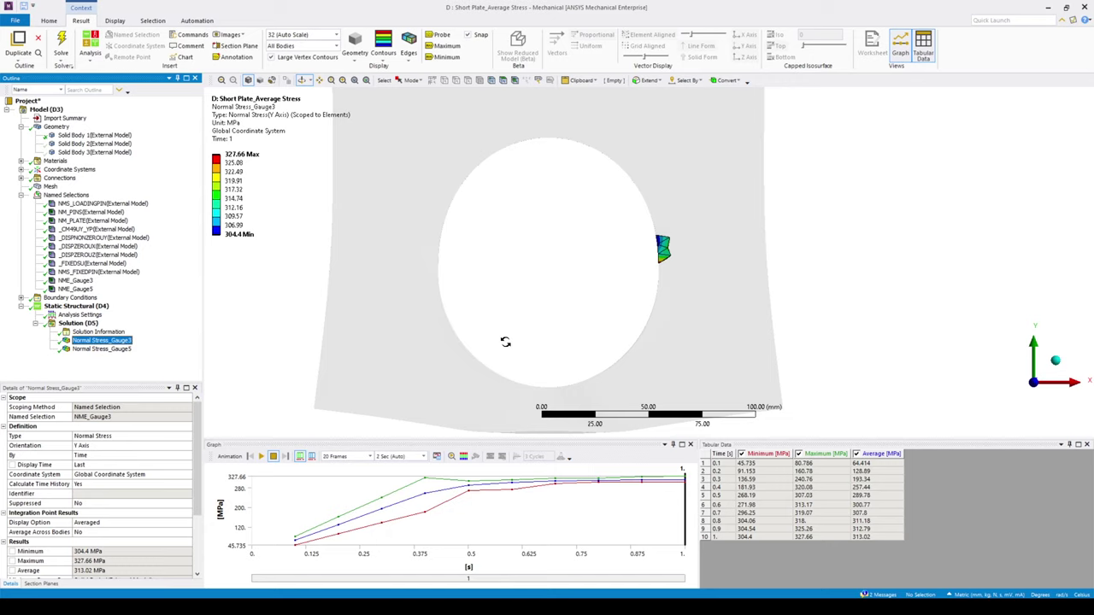
left_click_drag(498, 347, 523, 323)
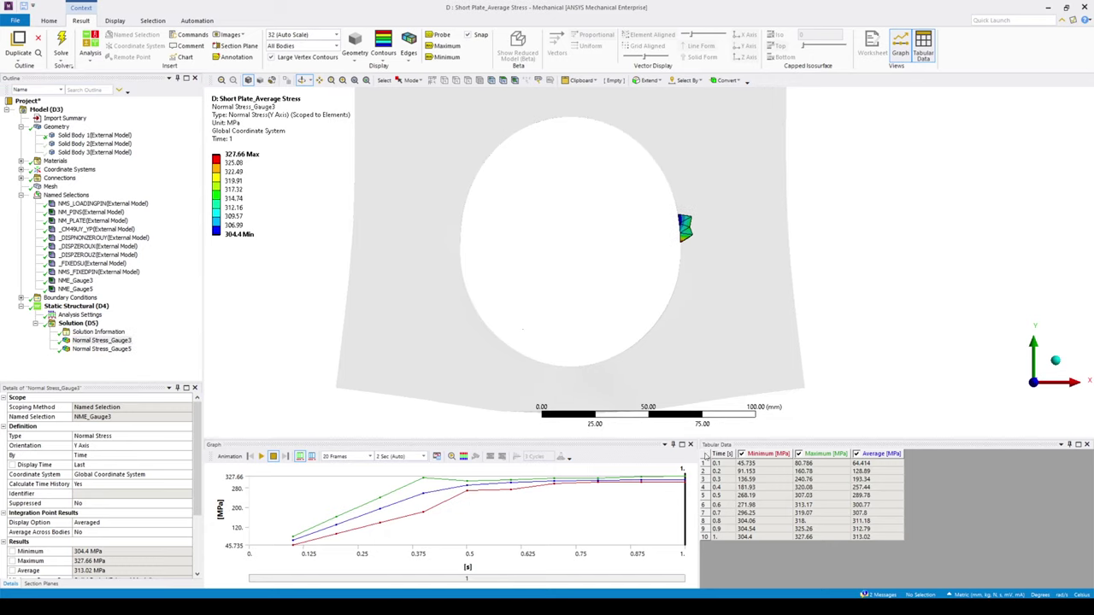
left_click(702, 455)
key("ctrl+c")
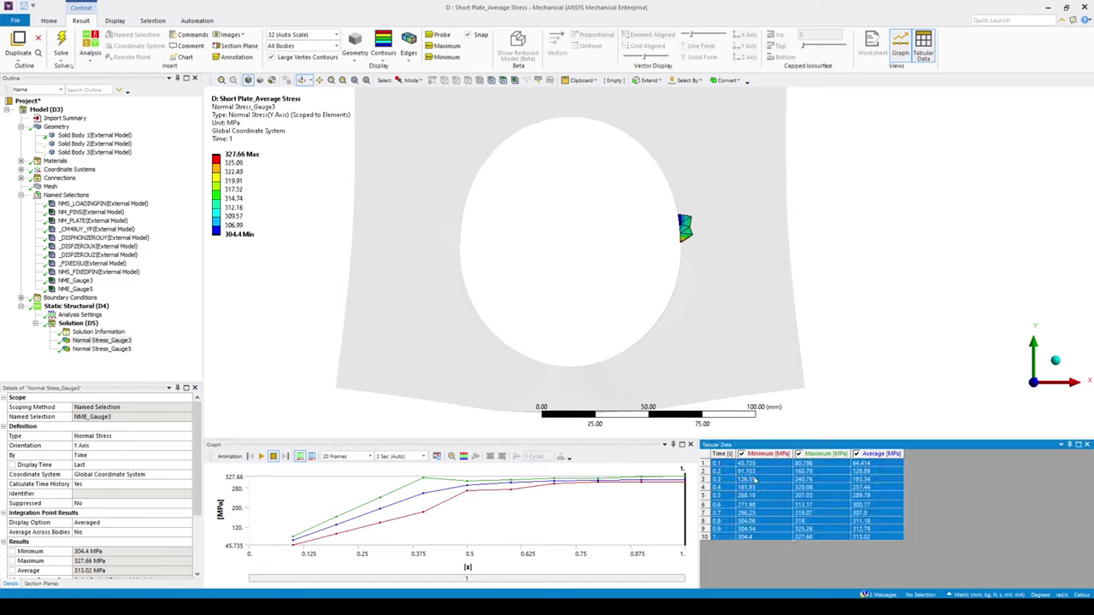
right_click(812, 490)
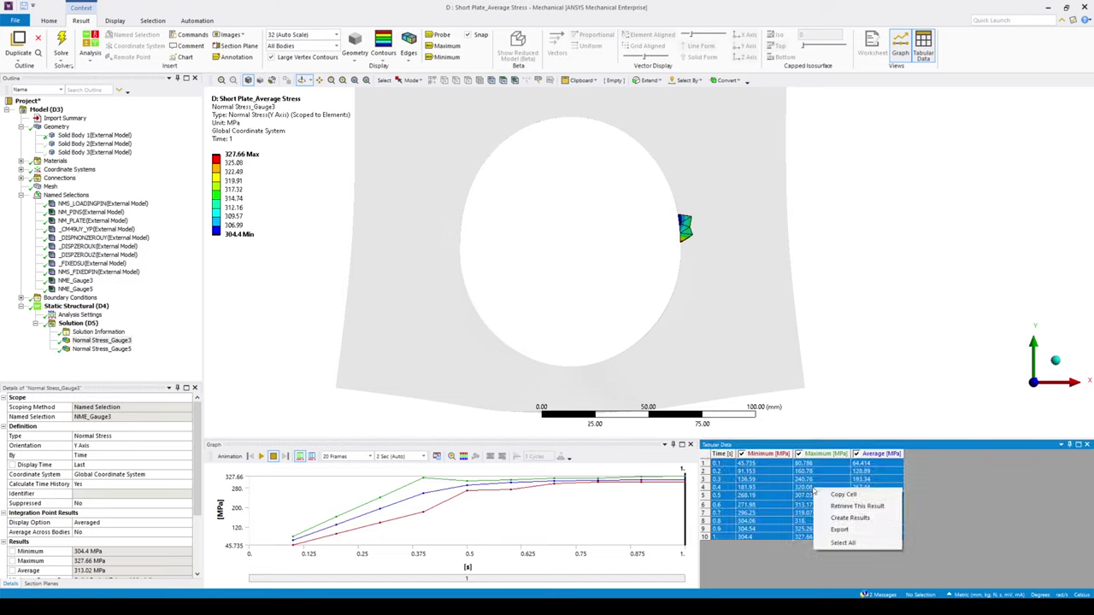
left_click(850, 518)
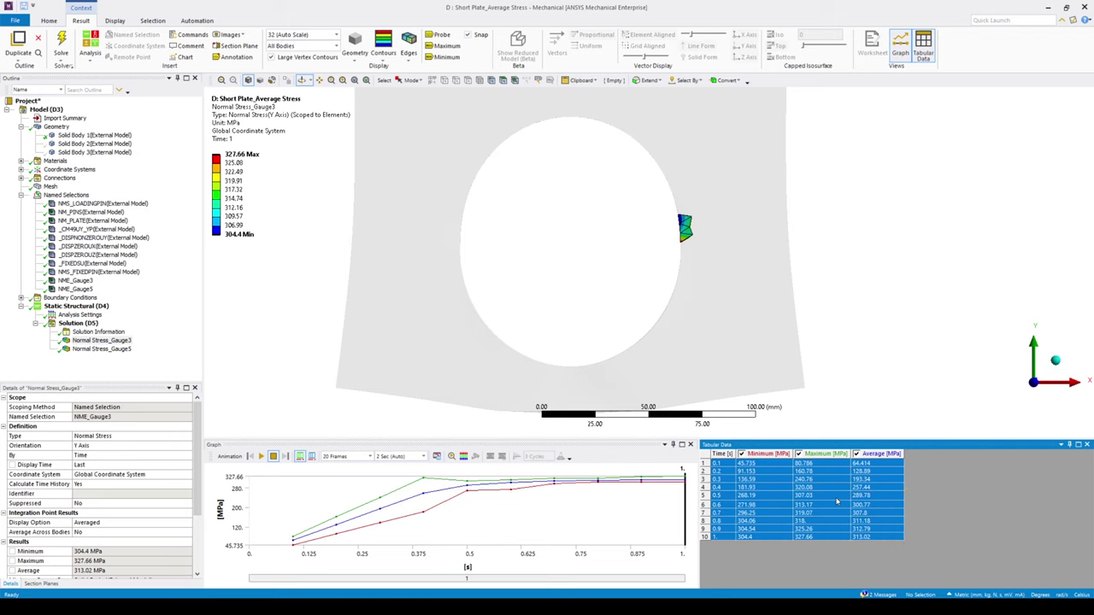
Step: Switch to the Excel workbook 00 Average FEM Result and paste the gauge 3 stress table at B29 of the Short Plate sheet
left_click(248, 581)
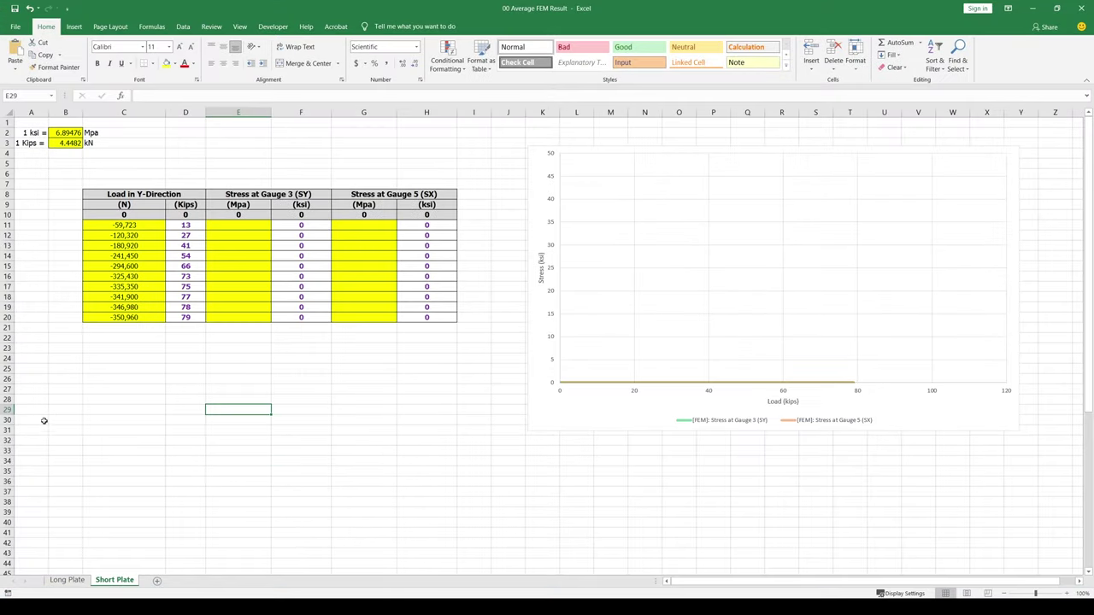
left_click(66, 409)
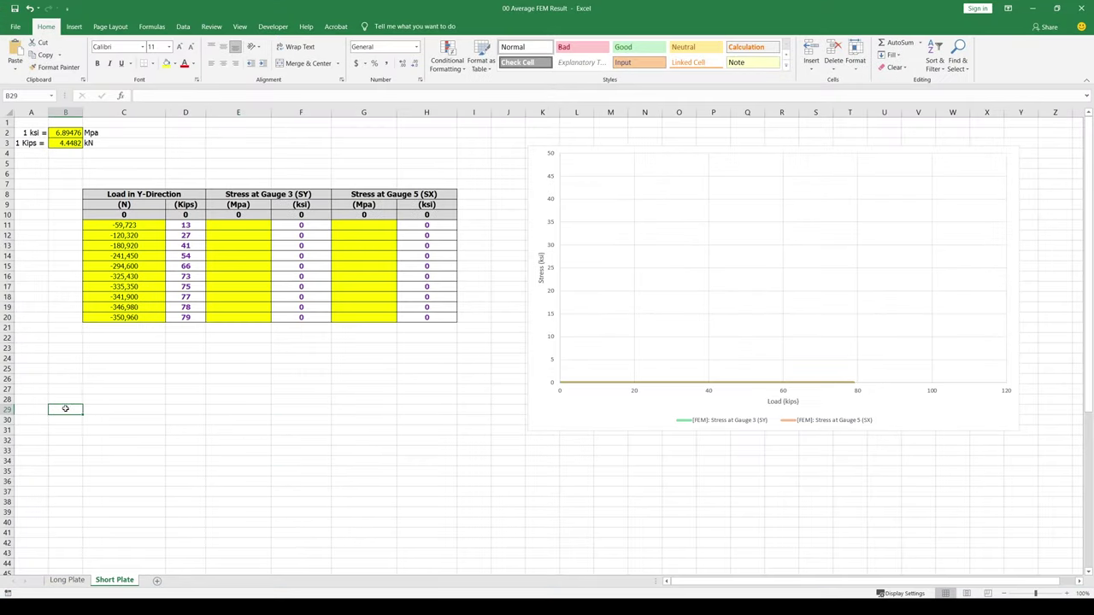
key("ctrl+v")
Step: Copy the average stresses in E29:E38 and paste them as values into the gauge 3 Mpa column from E11
left_click_drag(252, 408, 243, 504)
key("ctrl+c")
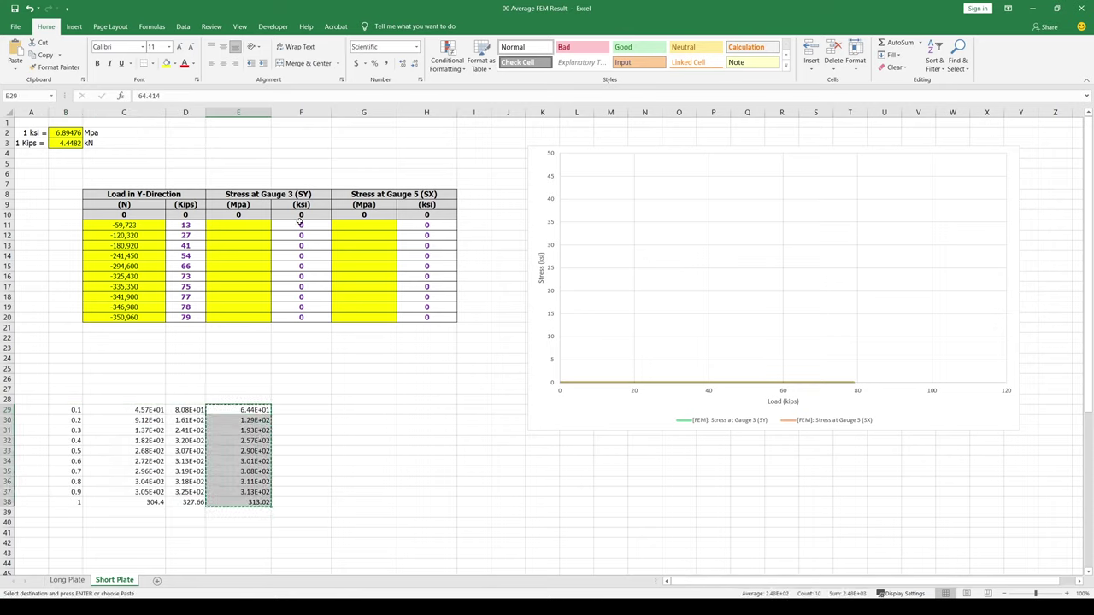
left_click(236, 226)
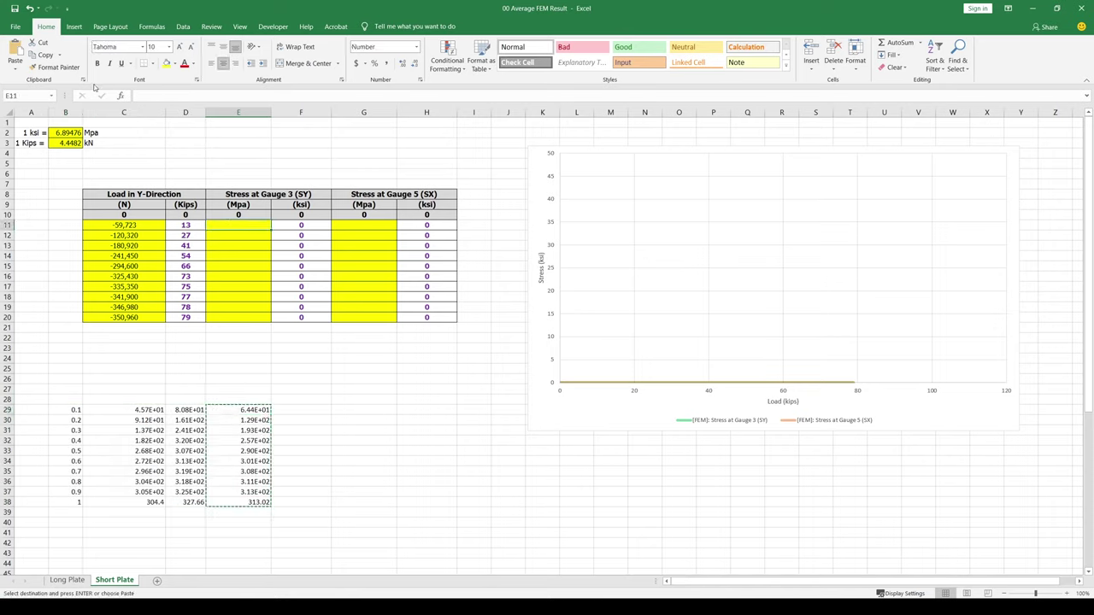
left_click(12, 71)
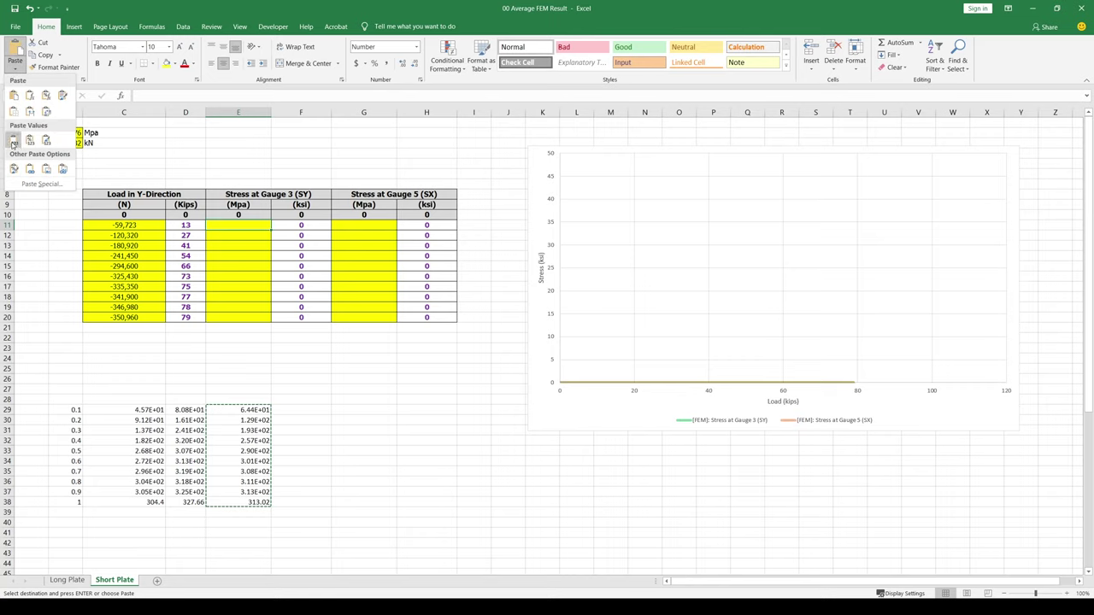
left_click(15, 164)
Step: Clear the temporary gauge 3 stress table pasted below the main results table
left_click(295, 479)
left_click_drag(64, 389, 312, 512)
key("Delete")
left_click(274, 376)
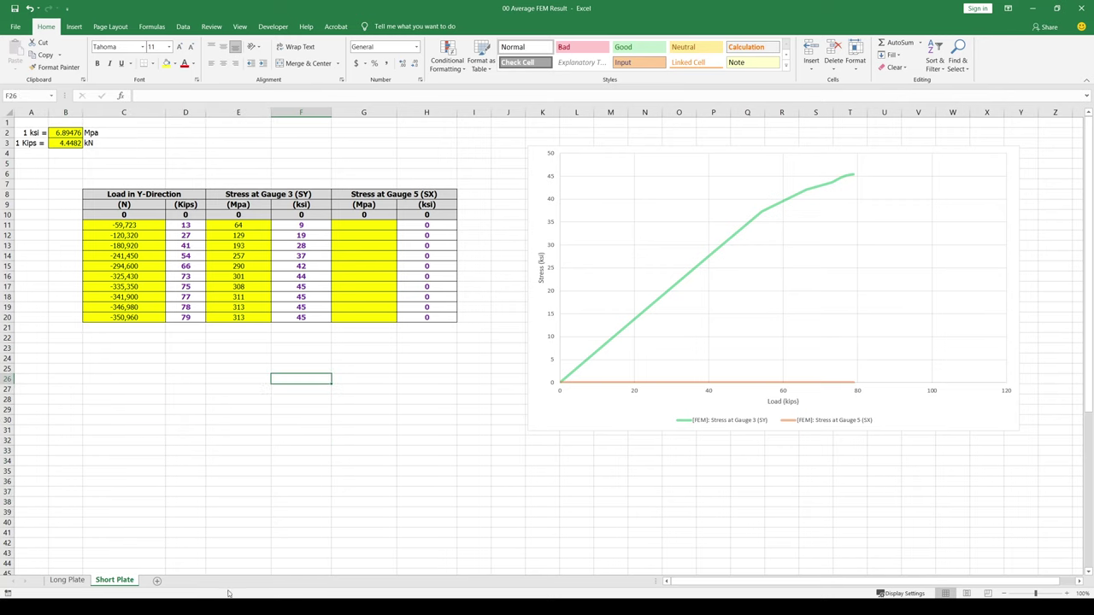
Step: Switch to ANSYS Mechanical and copy the whole tabular data of the Normal Stress_Gauge5 result
left_click(276, 598)
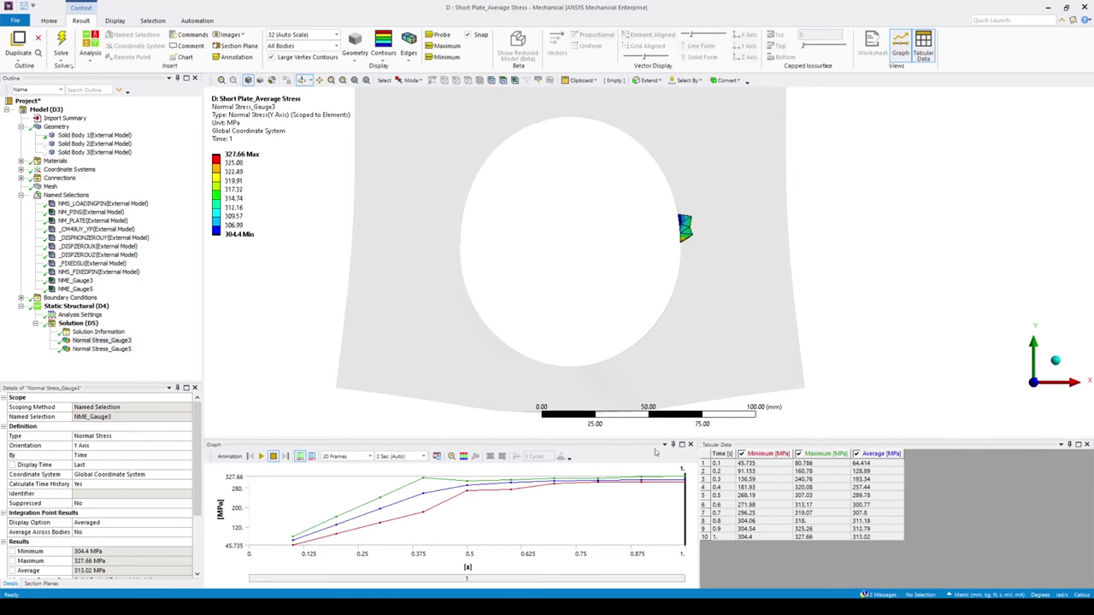
left_click(101, 348)
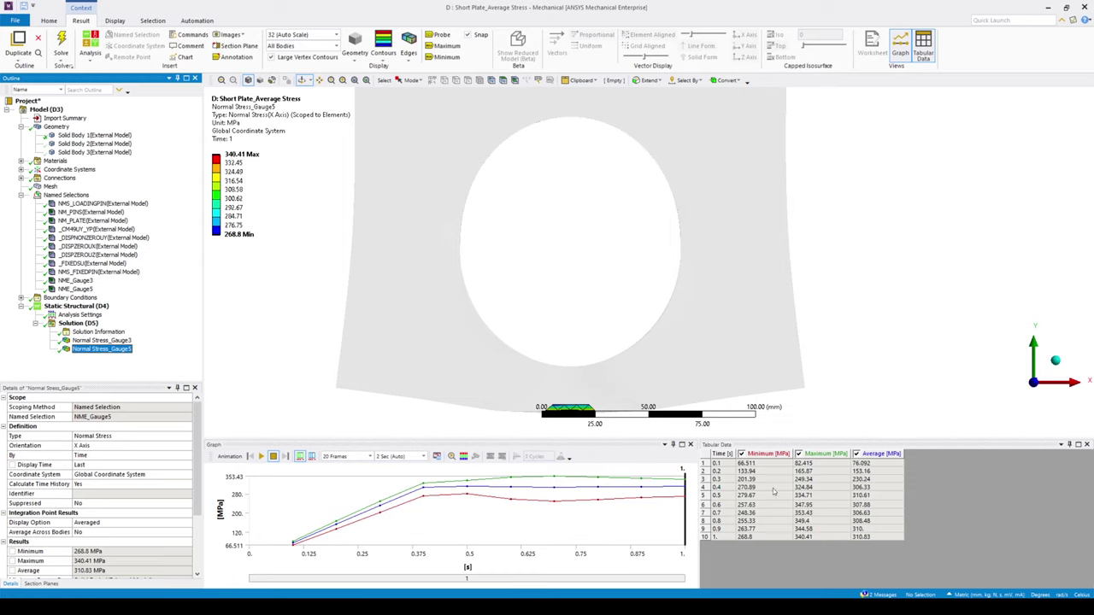
left_click(703, 458)
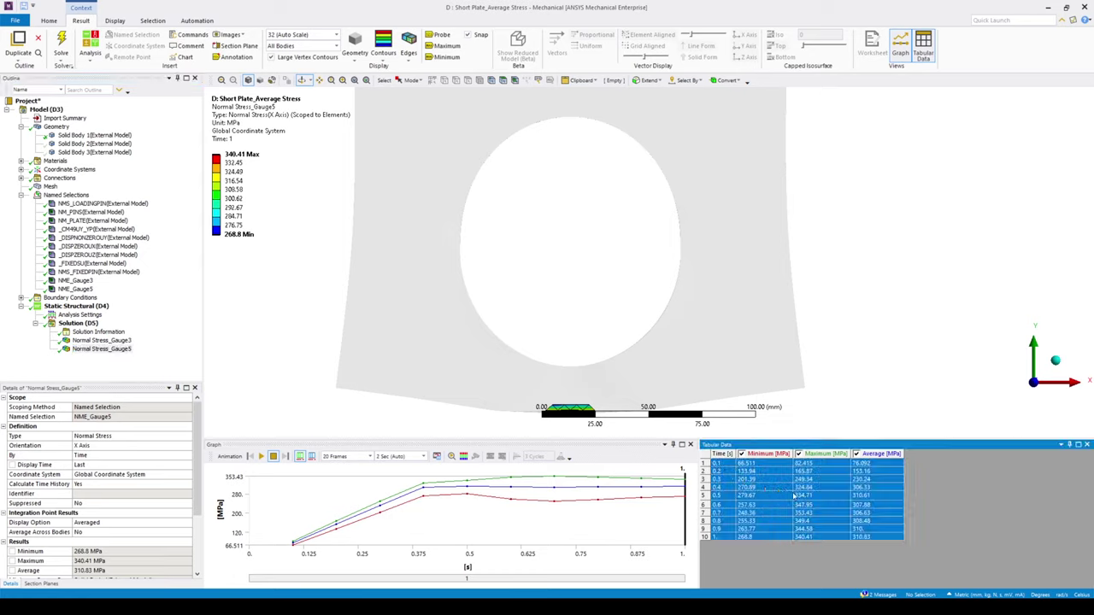
middle_click_drag(693, 317, 703, 244, "ctrl")
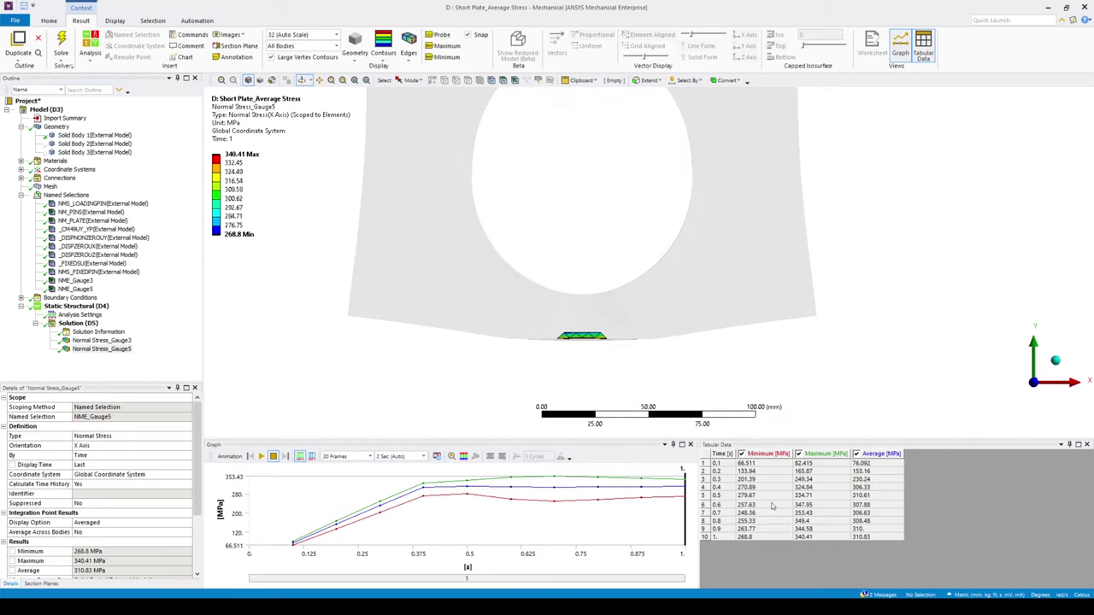
left_click(719, 454)
right_click(769, 481)
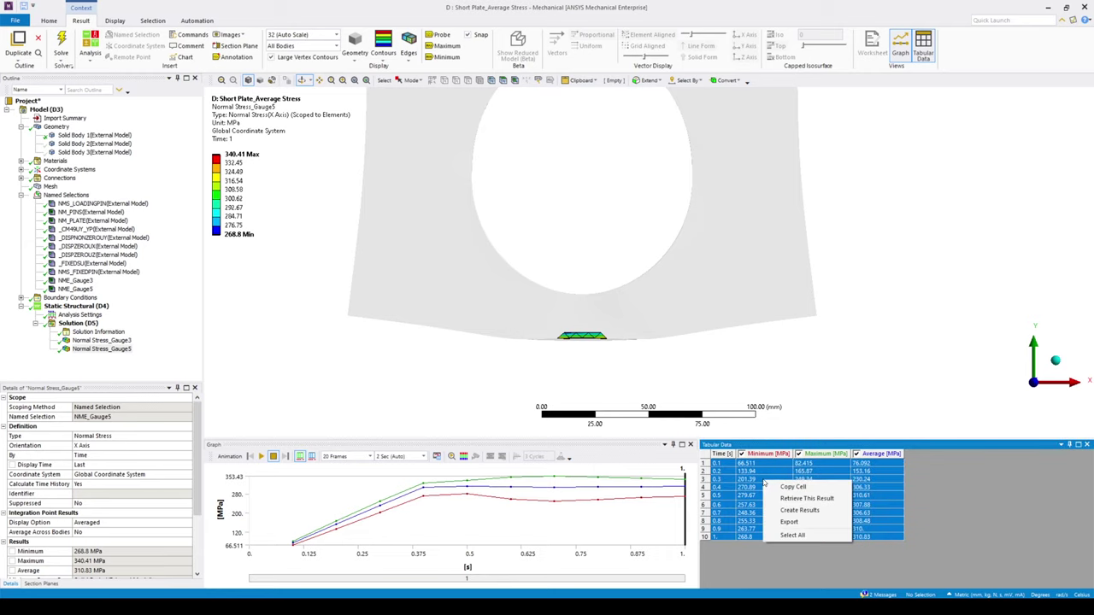
left_click(782, 494)
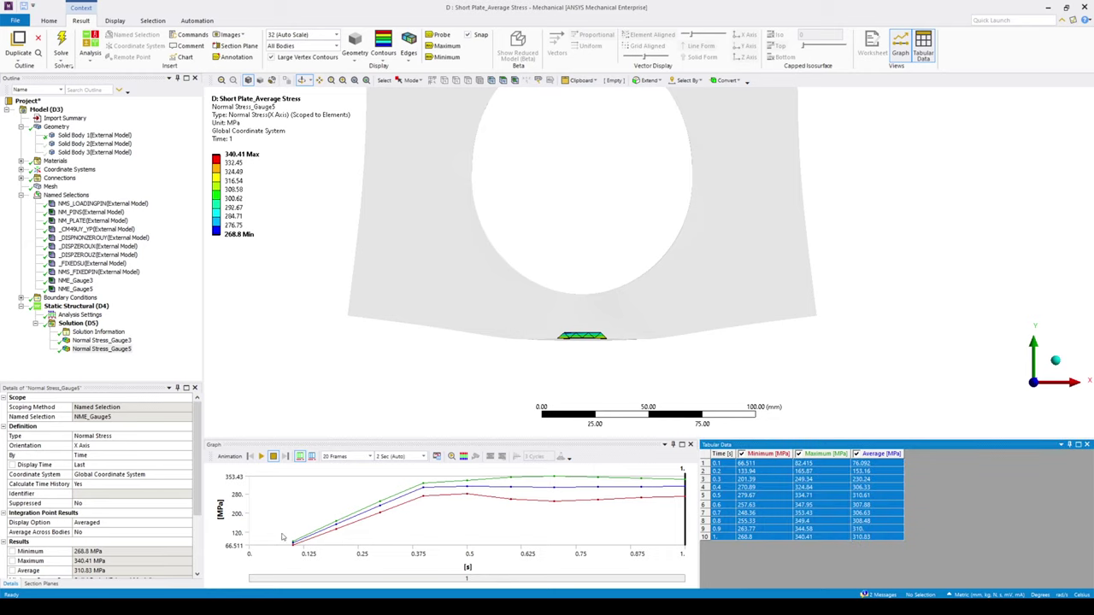
Step: Switch to the Excel workbook 00 Average FEM Result and paste the gauge 5 stress table at C26 of the Short Plate sheet
mouse_move(216, 597)
left_click(261, 559)
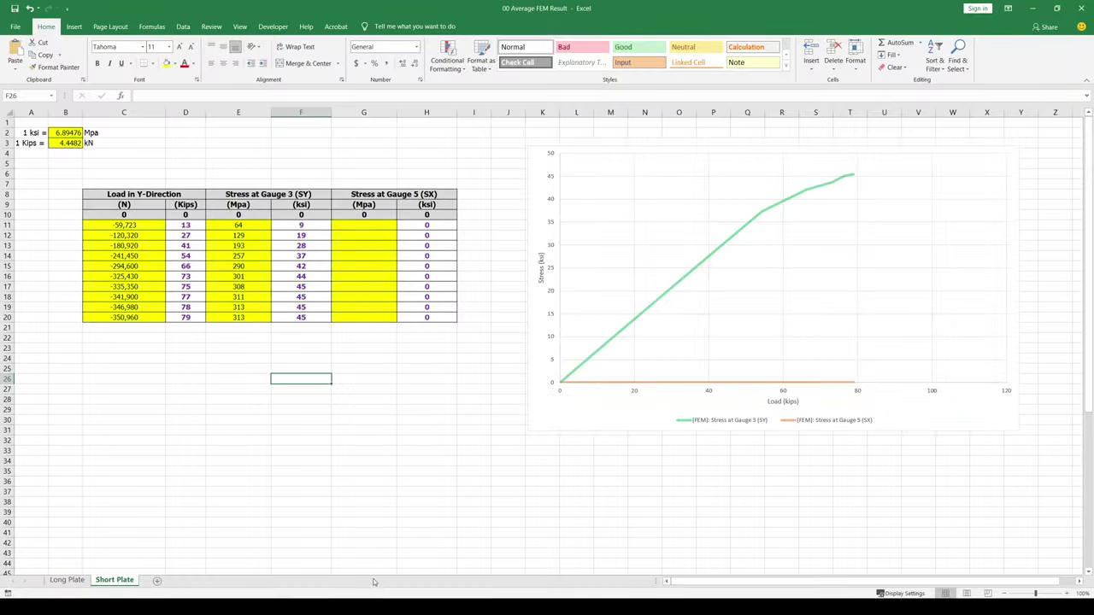
left_click(116, 379)
key("ctrl+v")
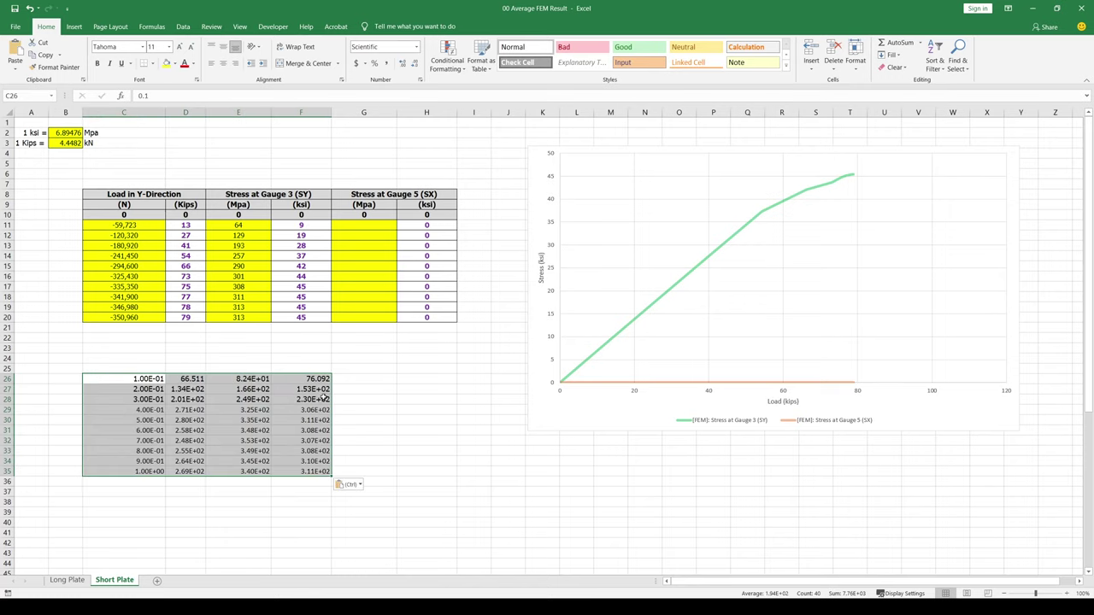
Step: Copy the average stresses in F26:F35 and paste them as values into the gauge 5 Mpa column from G11
left_click_drag(316, 378, 306, 475)
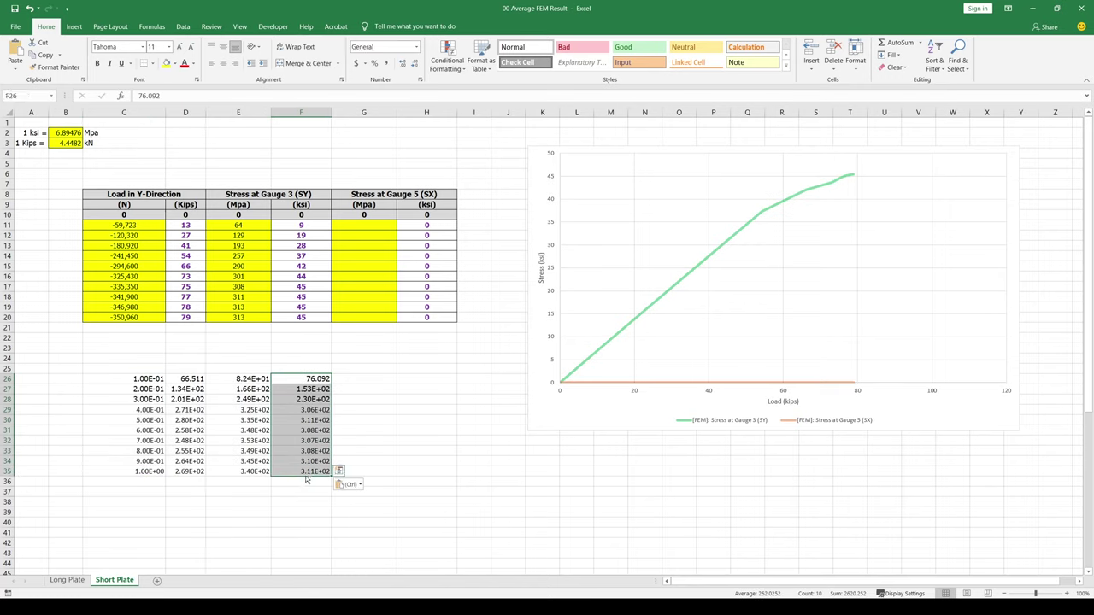
key("ctrl+c")
left_click(363, 225)
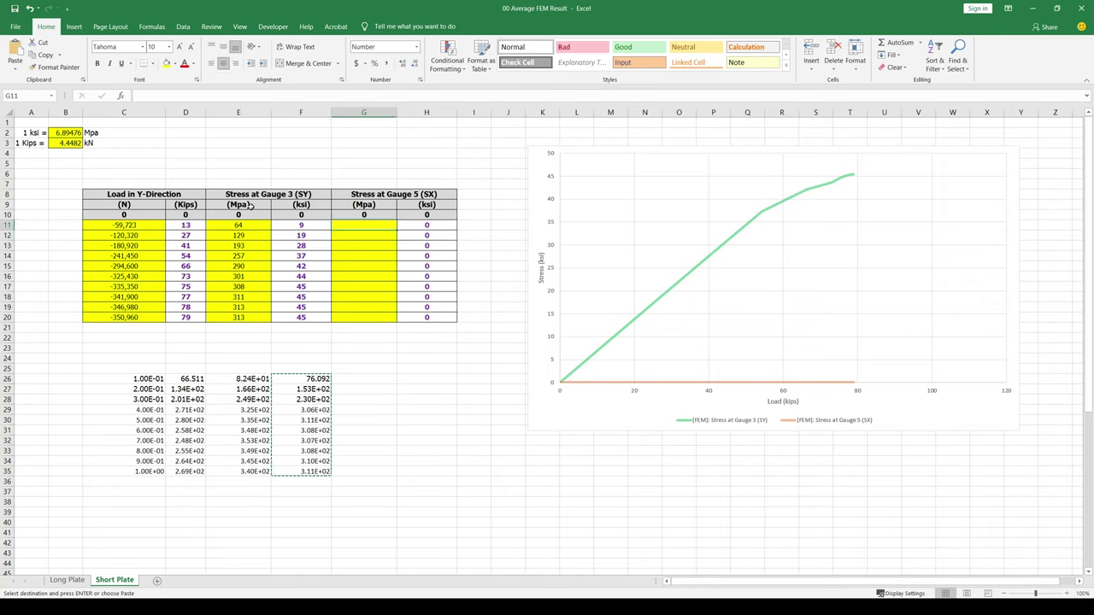
left_click(14, 72)
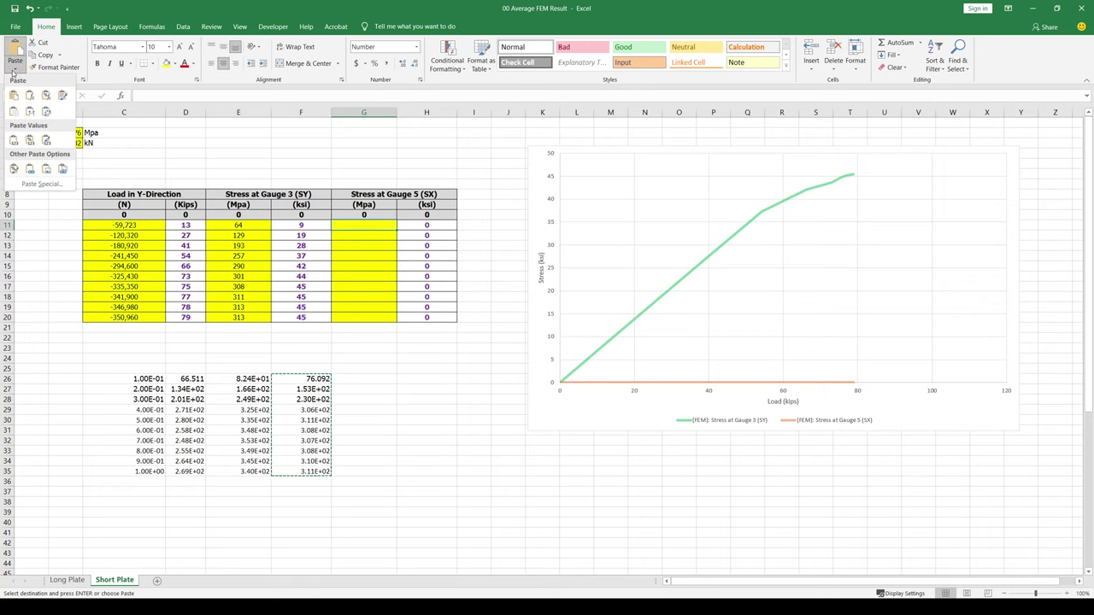
left_click(13, 139)
Step: Clear the temporary gauge 5 stress data from the range C24:G39
left_click_drag(111, 358, 395, 513)
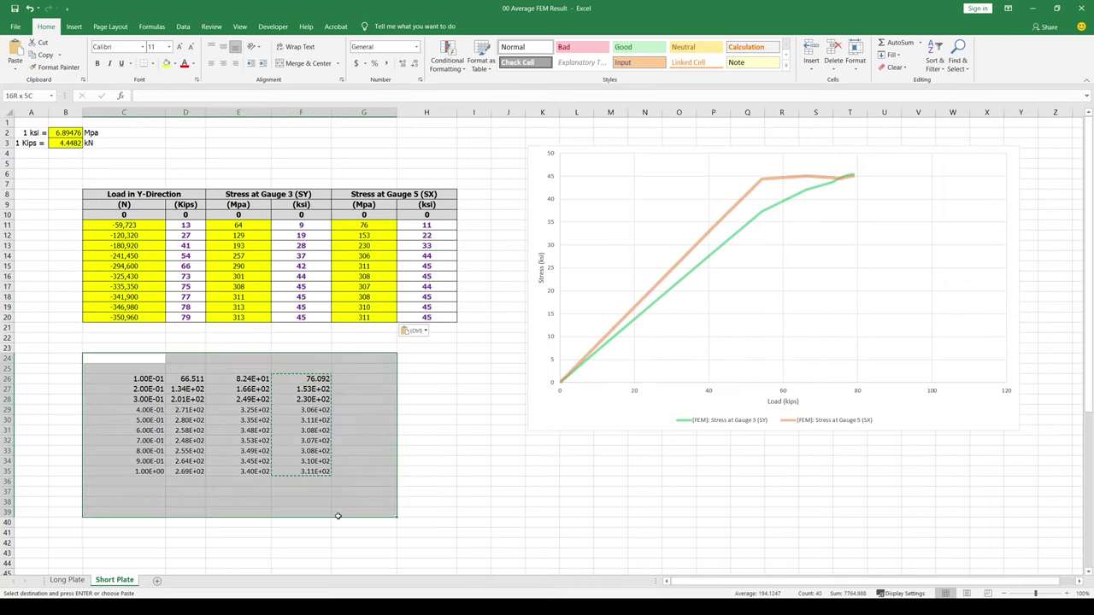
key("Delete")
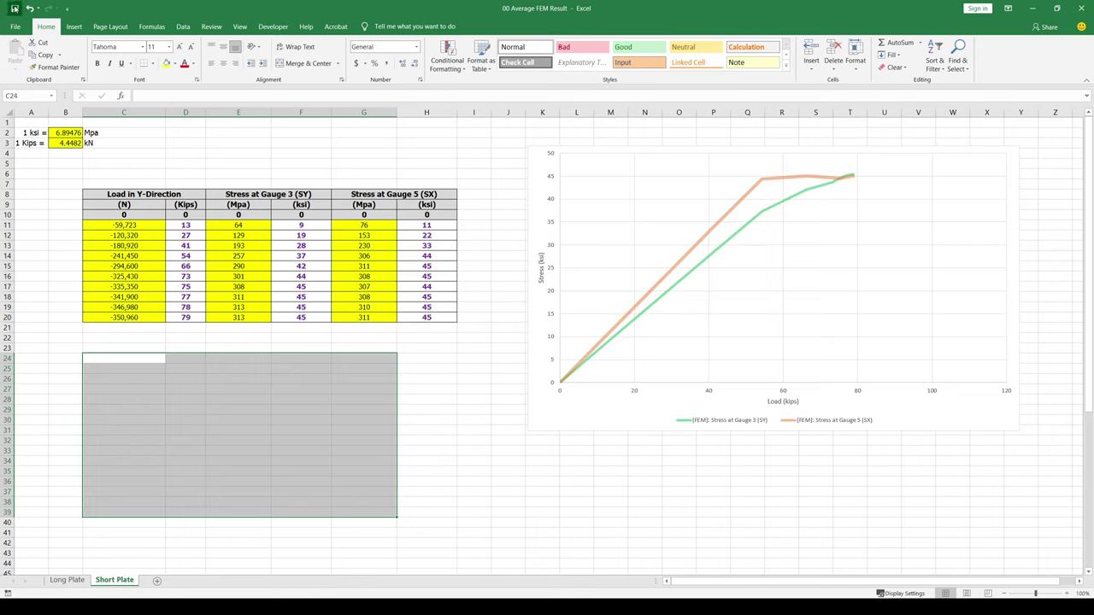
left_click(420, 355)
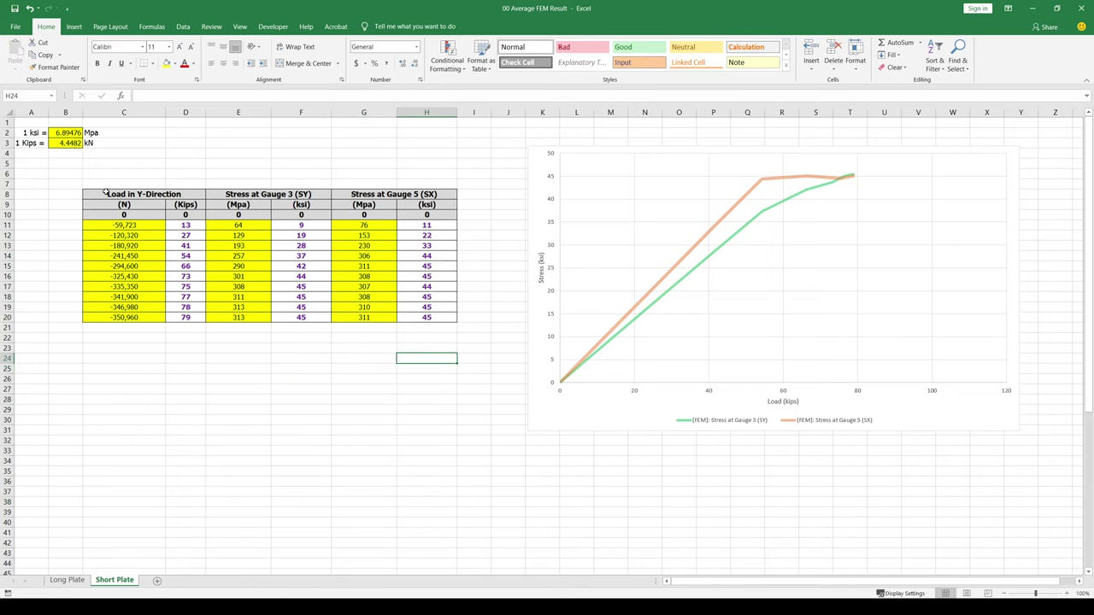
Step: Copy the complete load and stress table C8:H20 and paste it as values at A3 of the FEM sheet in workbook 01 Average Short Plate
left_click_drag(105, 192, 432, 318)
right_click(434, 319)
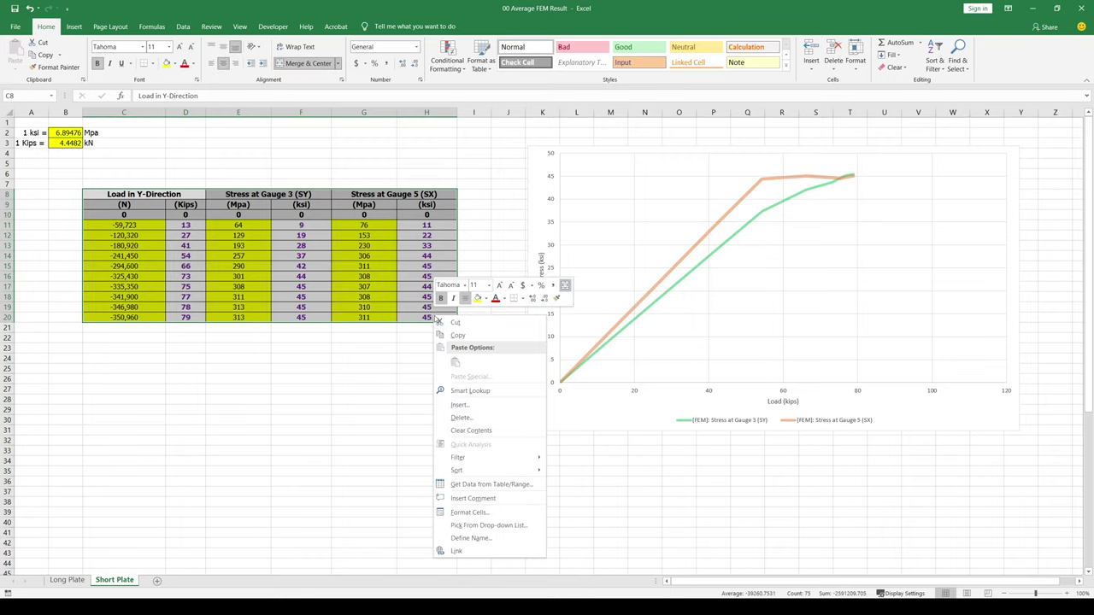
left_click(456, 335)
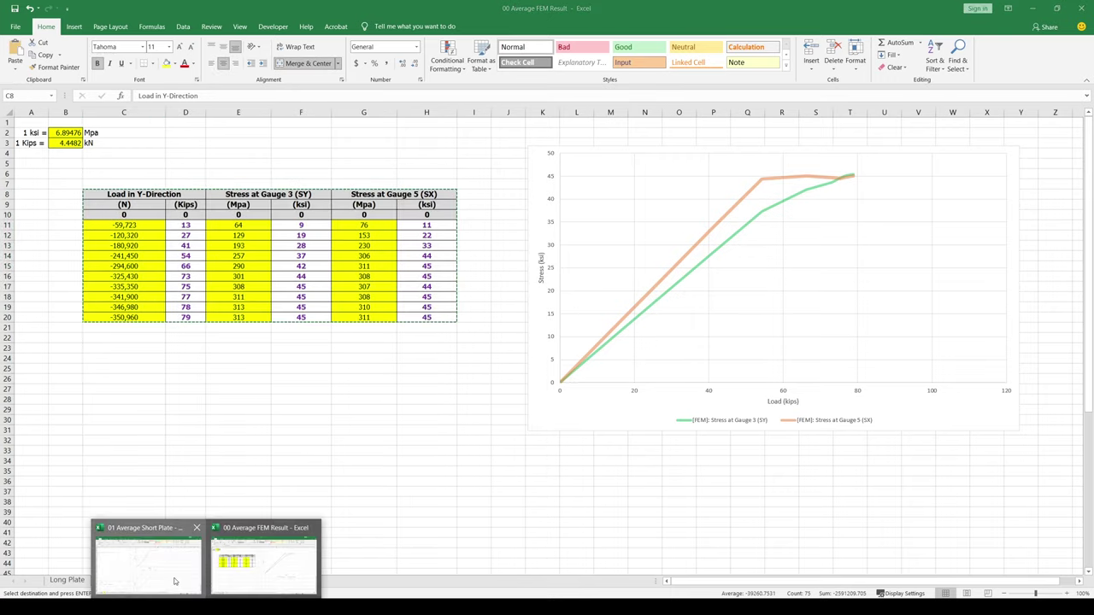
left_click(174, 581)
left_click(88, 581)
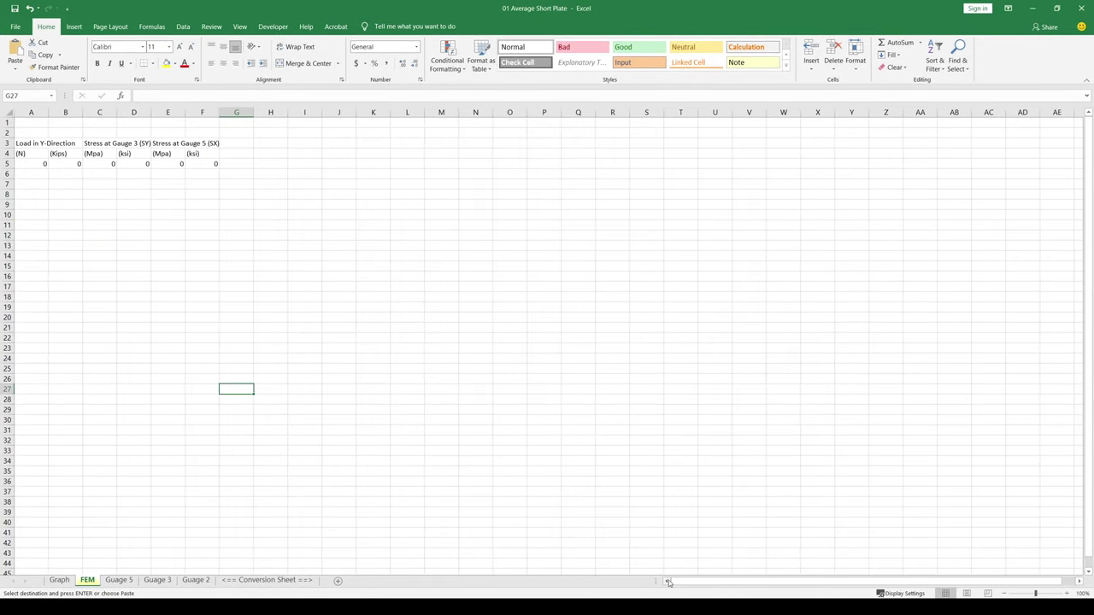
left_click(24, 143)
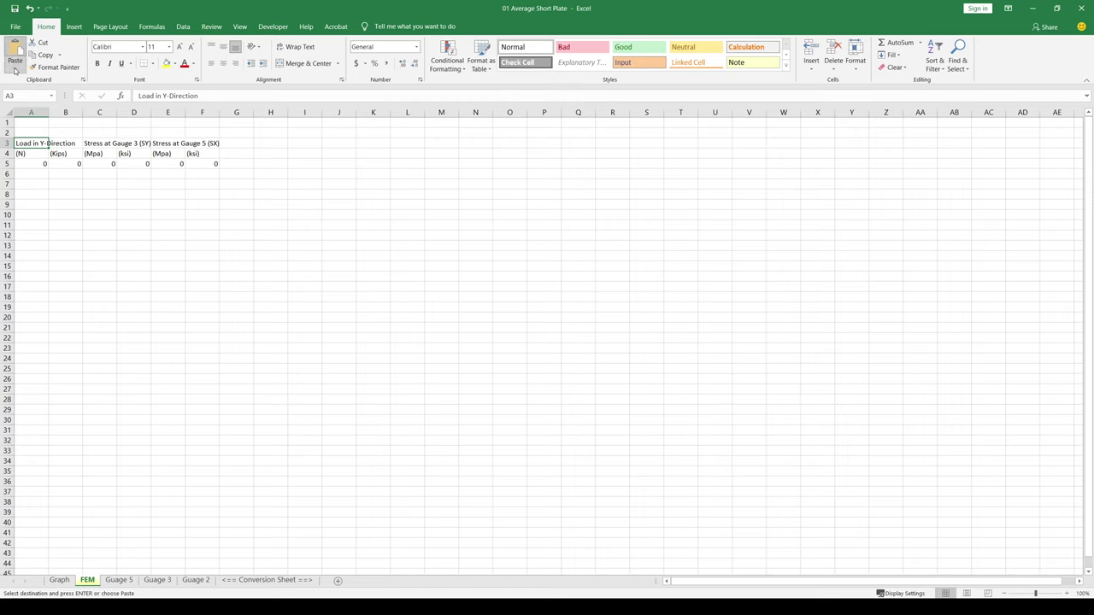
left_click(16, 68)
key("ctrl+v")
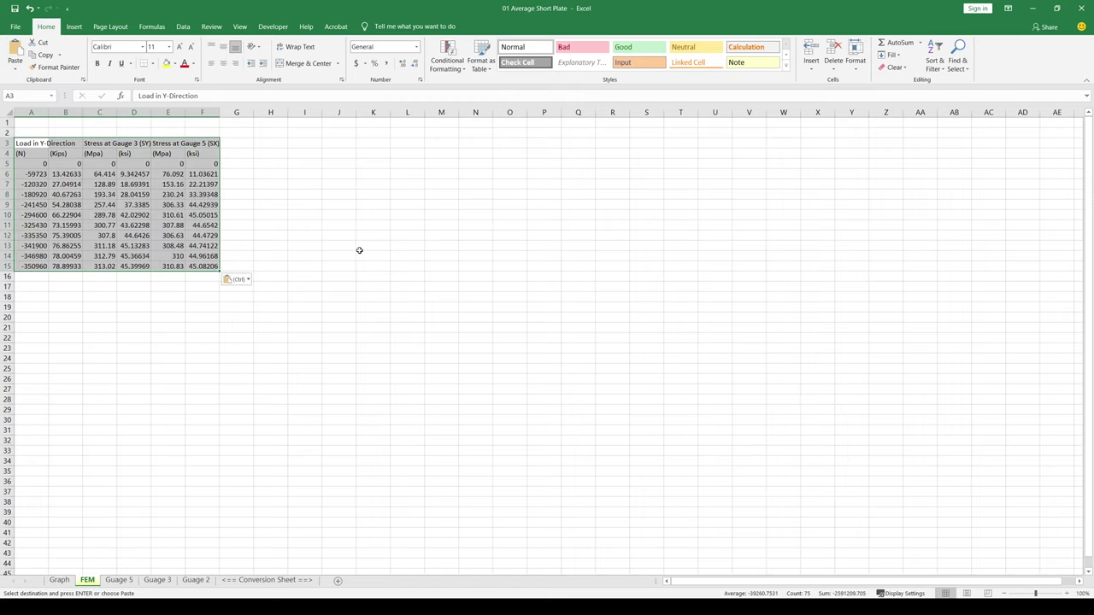
left_click(148, 377)
Step: Compare the test and FEM stress-load curves for the gauges in the charts on the Graph sheet
left_click(58, 580)
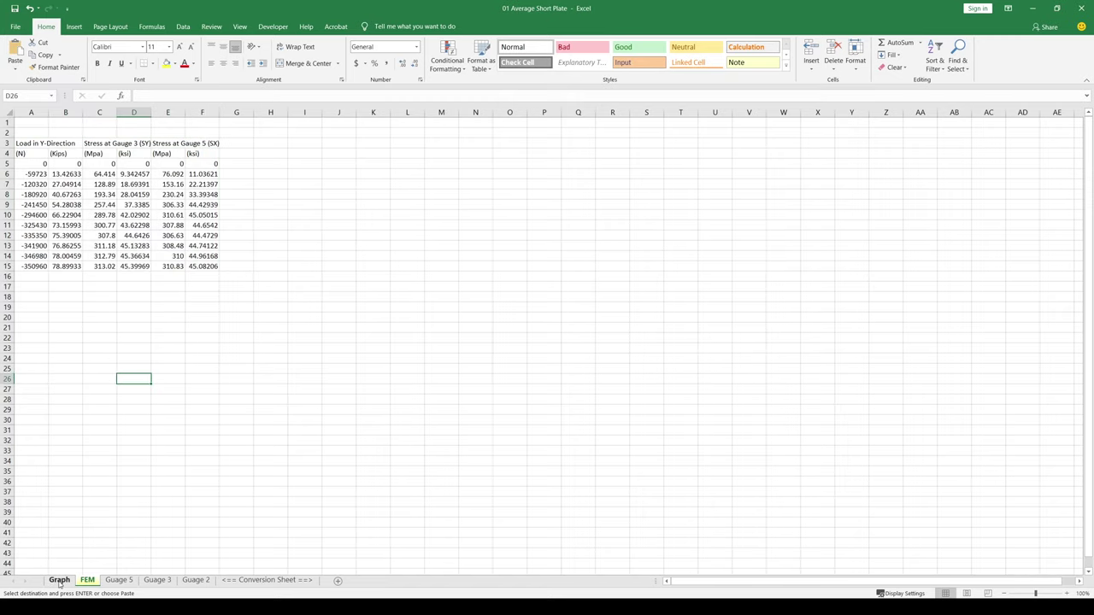
left_click(825, 299)
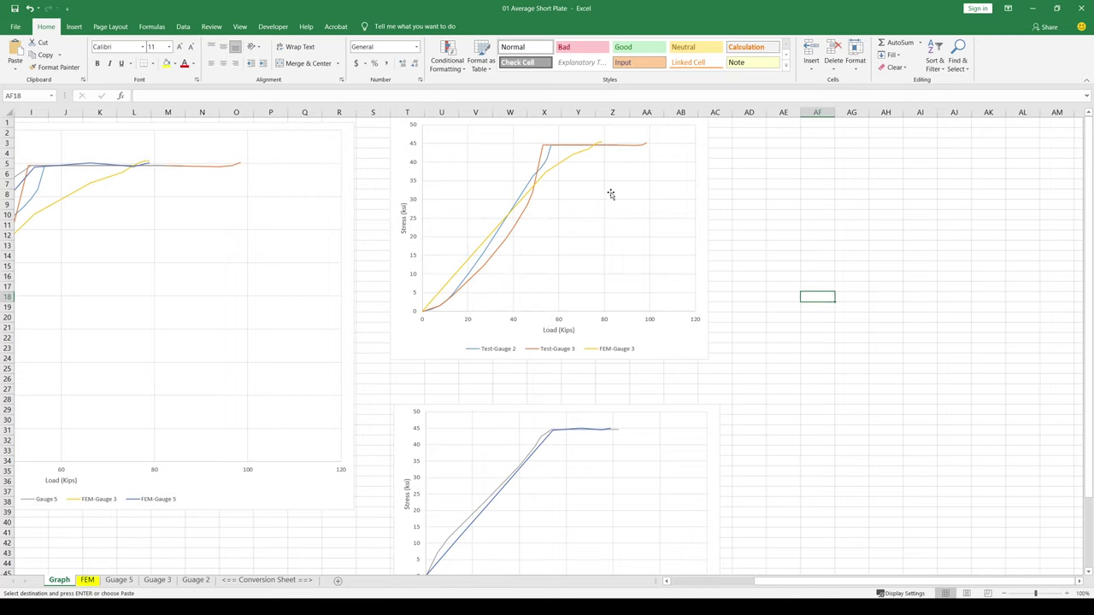
scroll(610, 195, "down", 3)
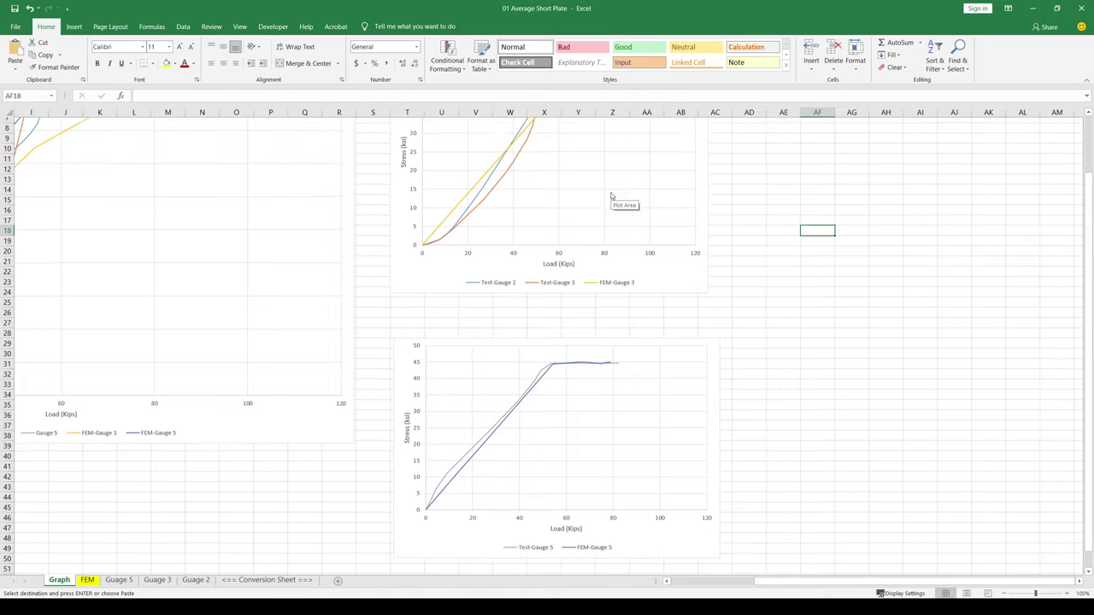
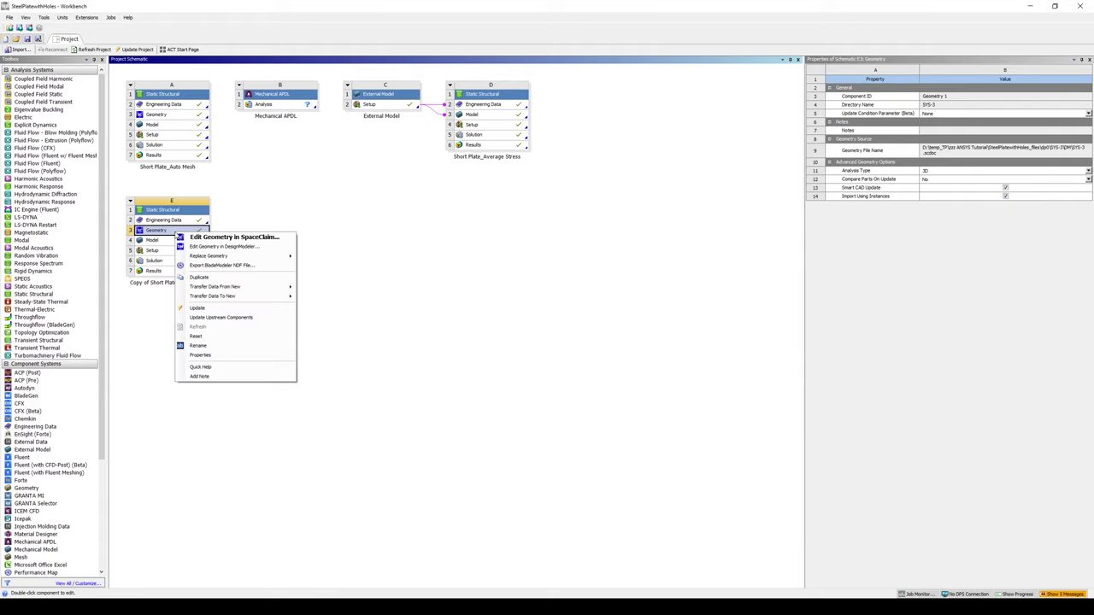
Step: Rename the duplicated system Copy of Short Plate_Auto Mesh to Long Plate_Auto Mesh in the Workbench project schematic
left_click(154, 287)
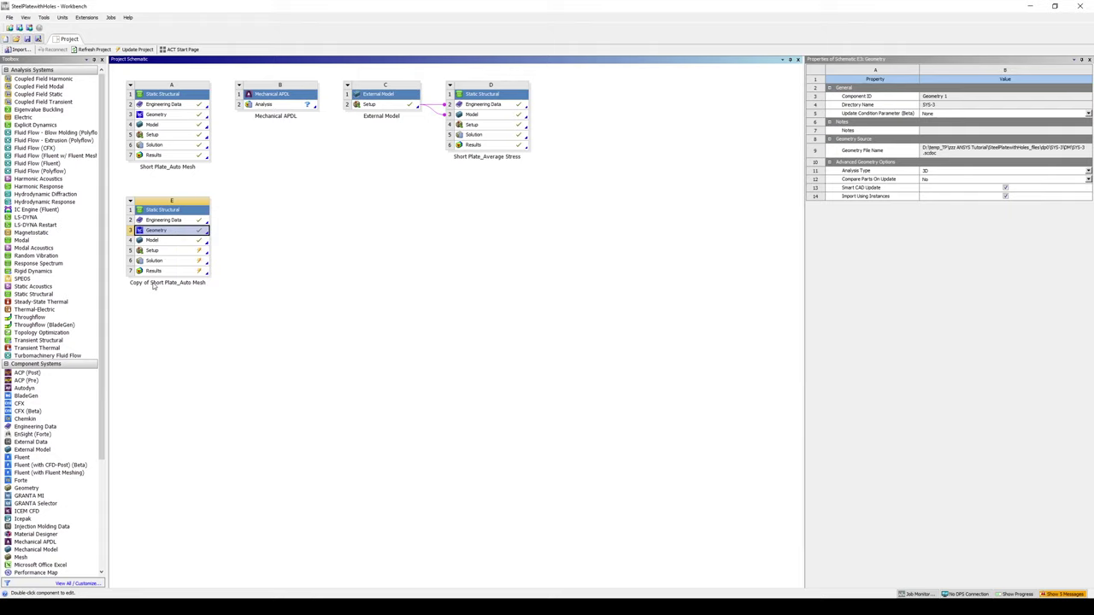
double_click(153, 284)
left_click(153, 284)
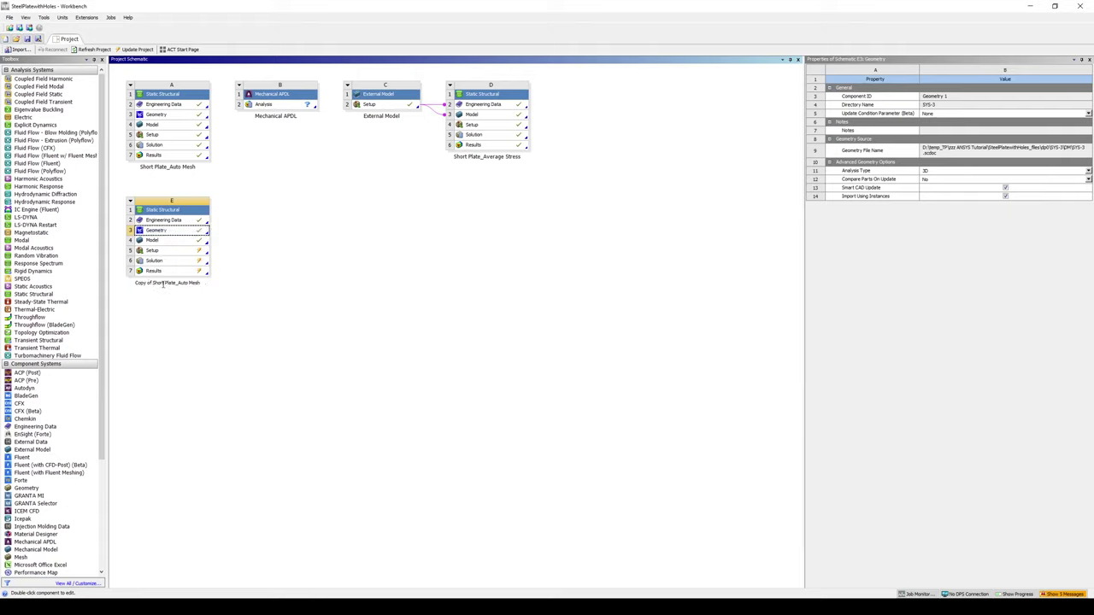
key("shift+Home")
key("BackSpace")
type("Long")
key("Return")
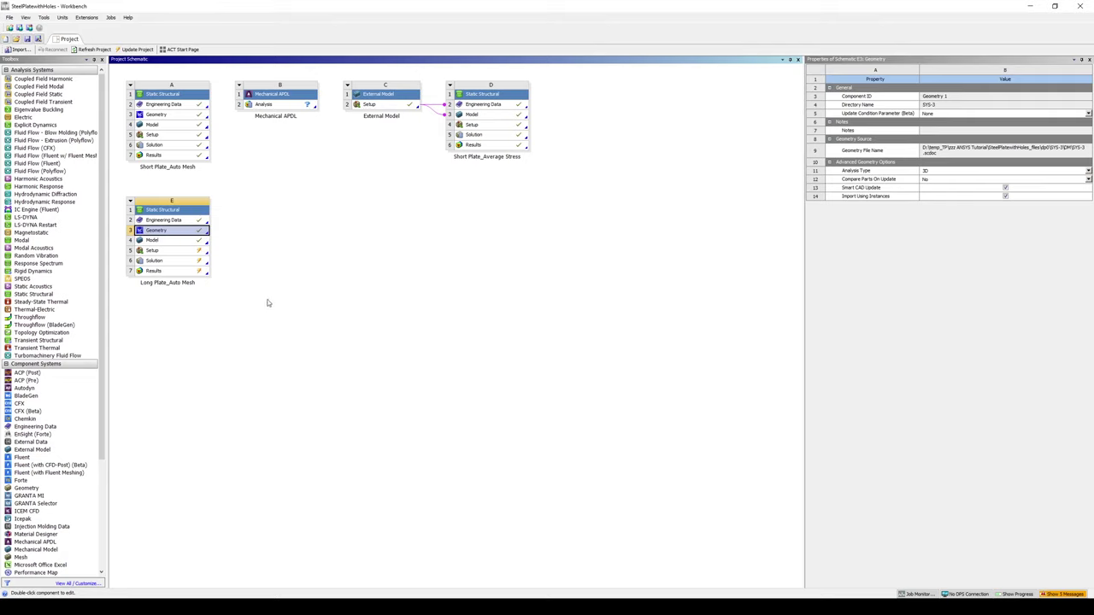
Step: Open the geometry of the Long Plate_Auto Mesh system for editing in SpaceClaim
right_click(180, 233)
left_click(221, 239)
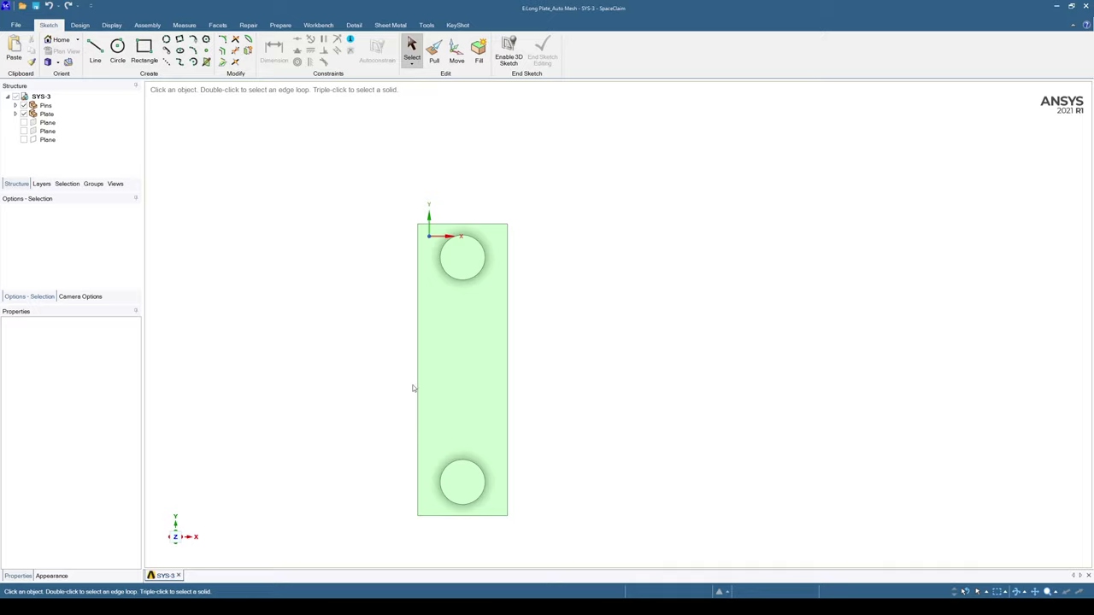
Step: Pull the plate's end face beside the loading pin, away from the origin, outward by 50.8 mm
mouse_move(405, 466)
middle_mouse_down()
mouse_move(429, 416)
mouse_move(428, 461)
mouse_move(390, 419)
middle_mouse_up()
scroll(431, 461, "down", 3)
scroll(434, 461, "up", 6)
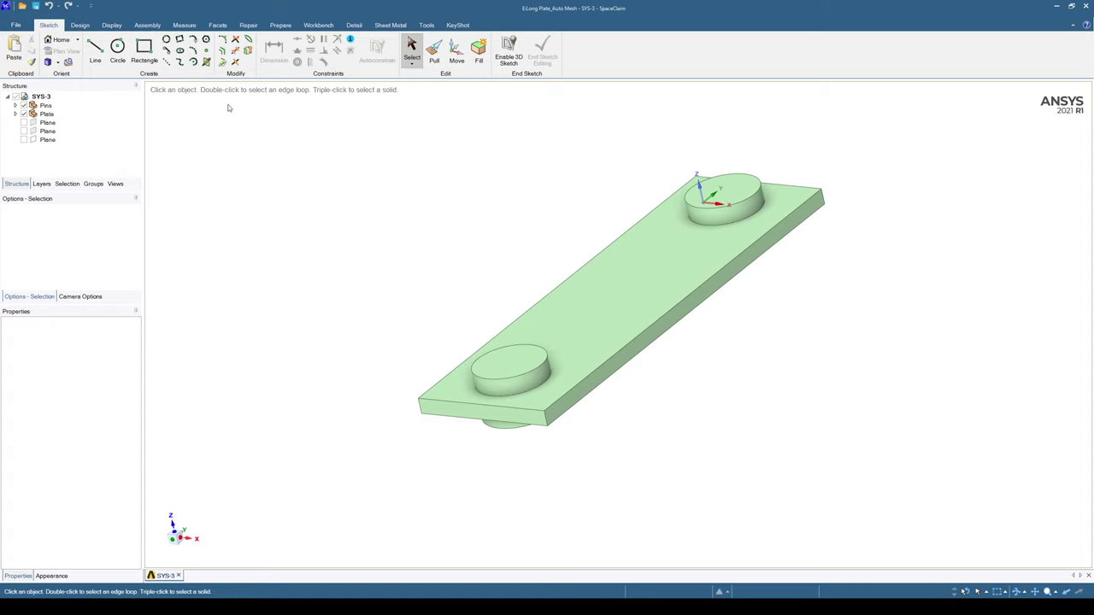
left_click(435, 53)
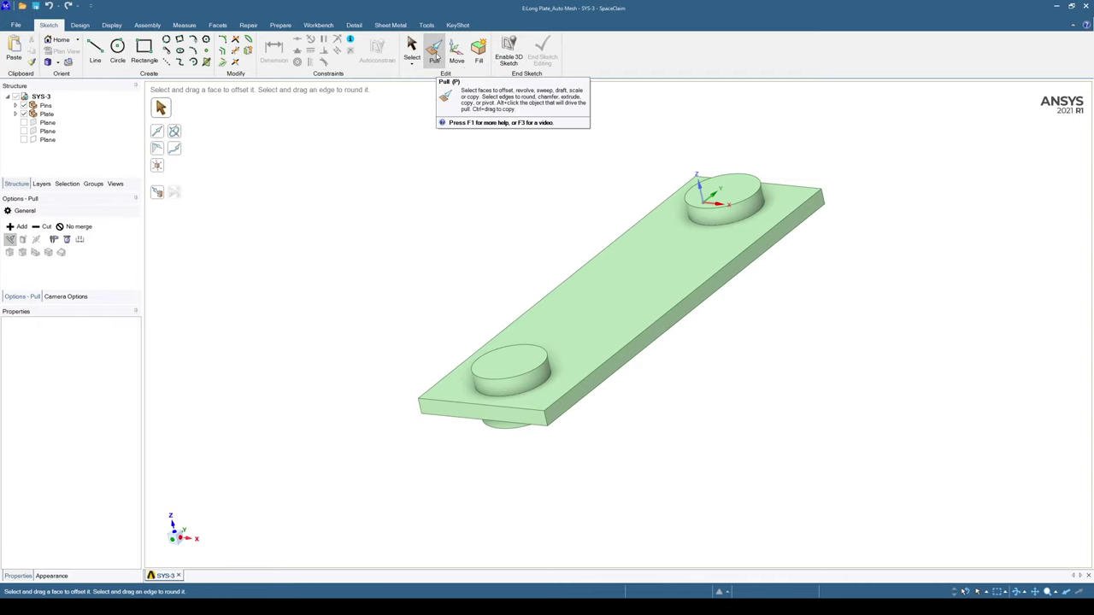
left_click(446, 412)
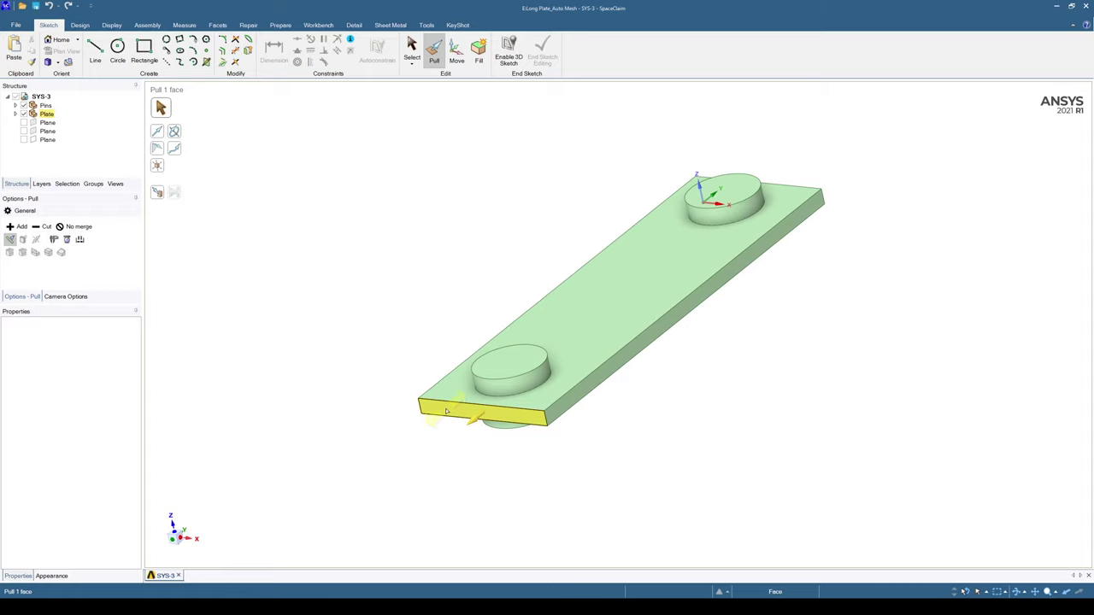
left_click(446, 412)
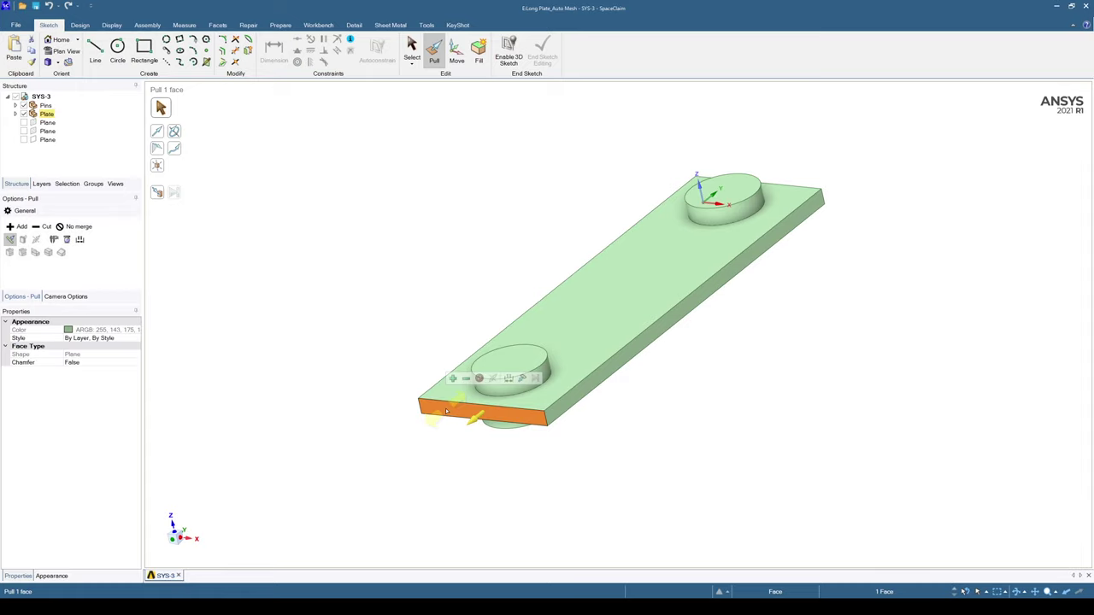
left_click_drag(446, 411, 424, 444)
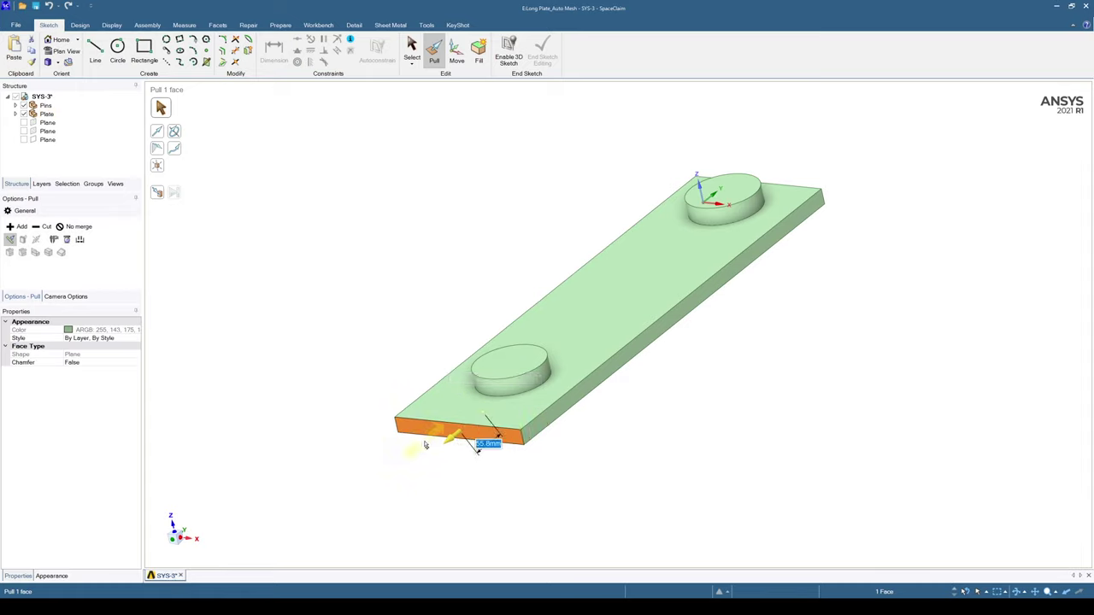
type("50.8")
key("Return")
Step: Pull the plate's opposite end face, at the origin end beside the fixed pin, outward by 50.8 mm
middle_click_drag(756, 388, 681, 317)
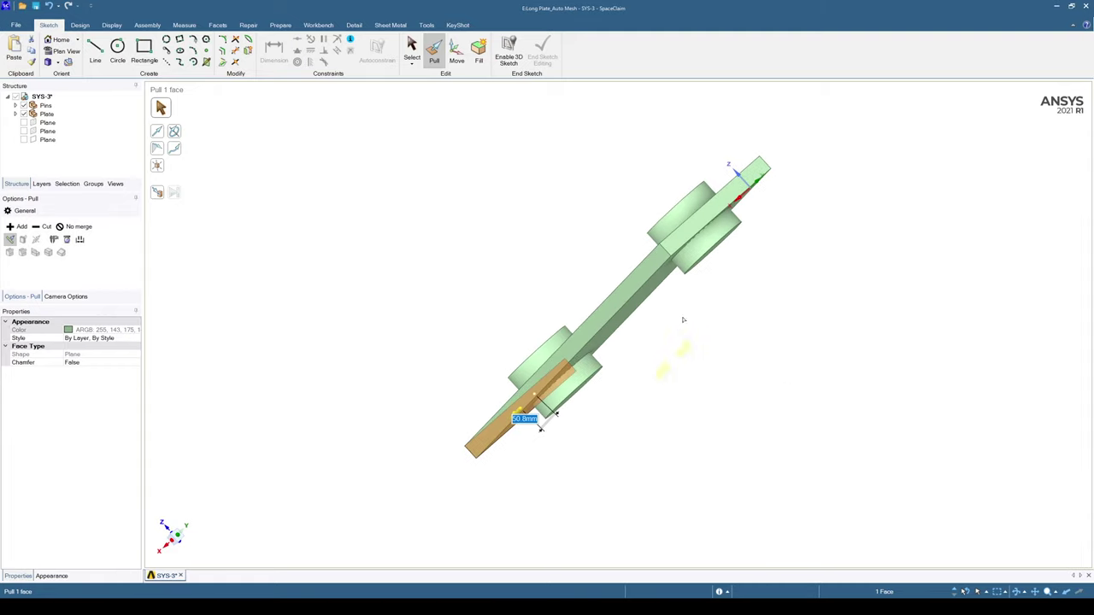
left_click(729, 193)
middle_click_drag(728, 193, 769, 205)
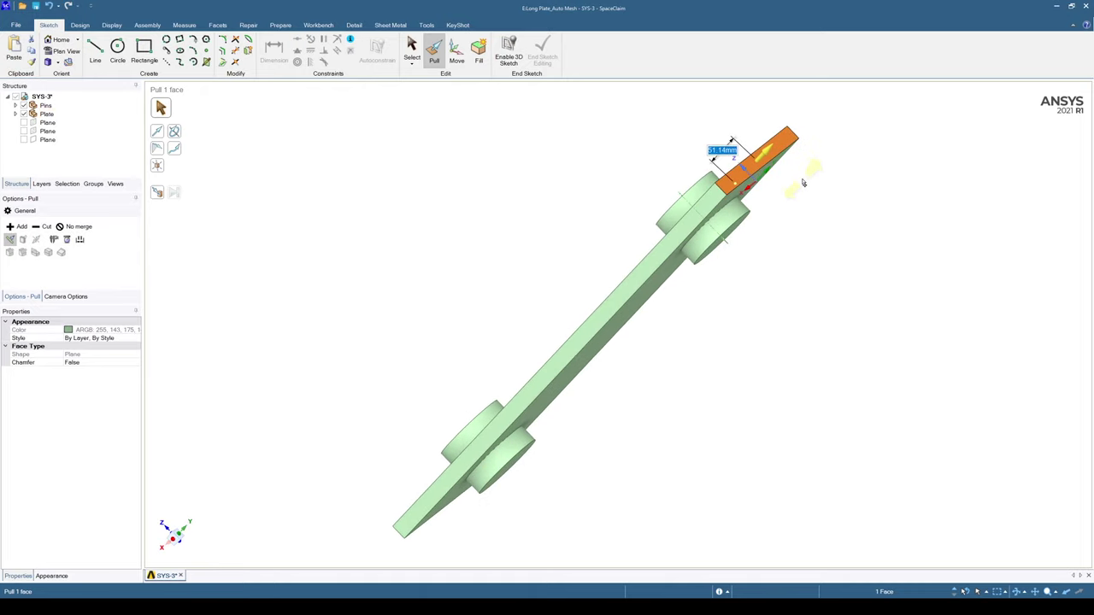
type("50.8")
key("Return")
middle_click_drag(522, 310, 603, 321)
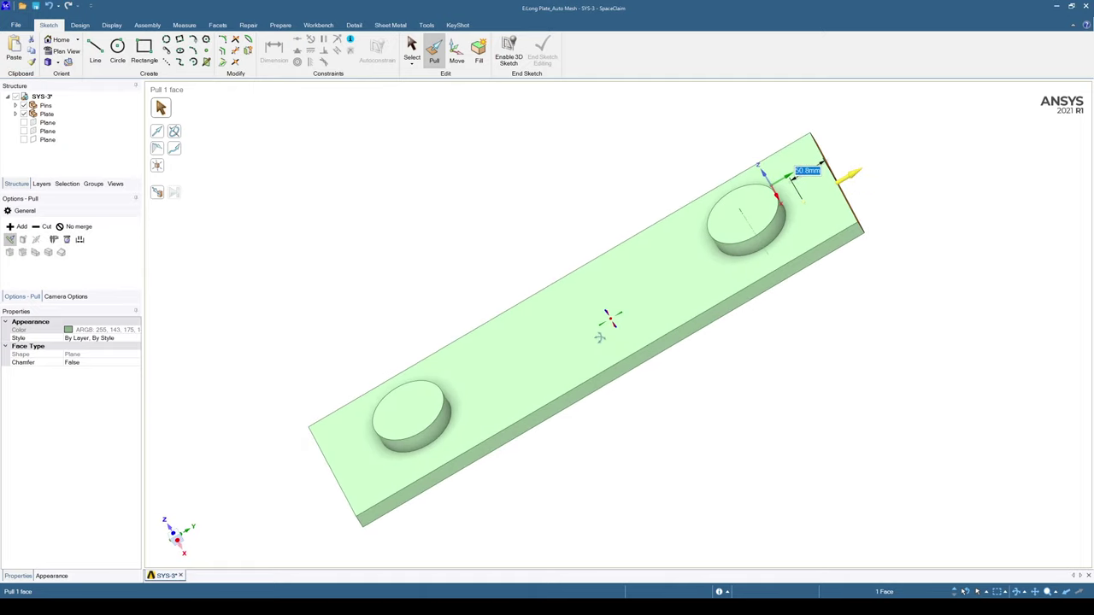
left_click(171, 530)
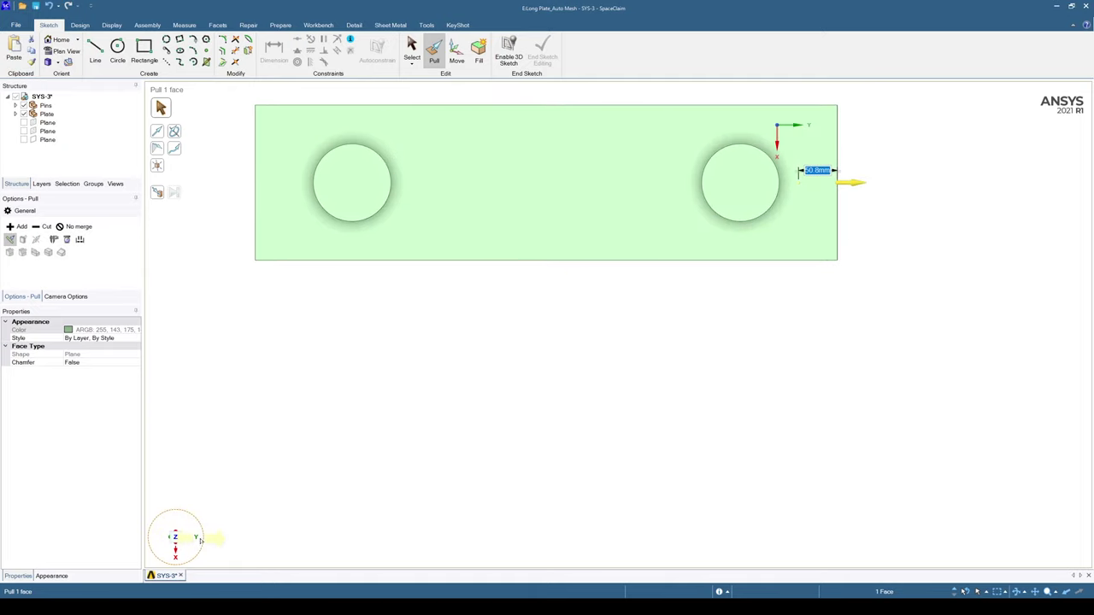
left_click(202, 533)
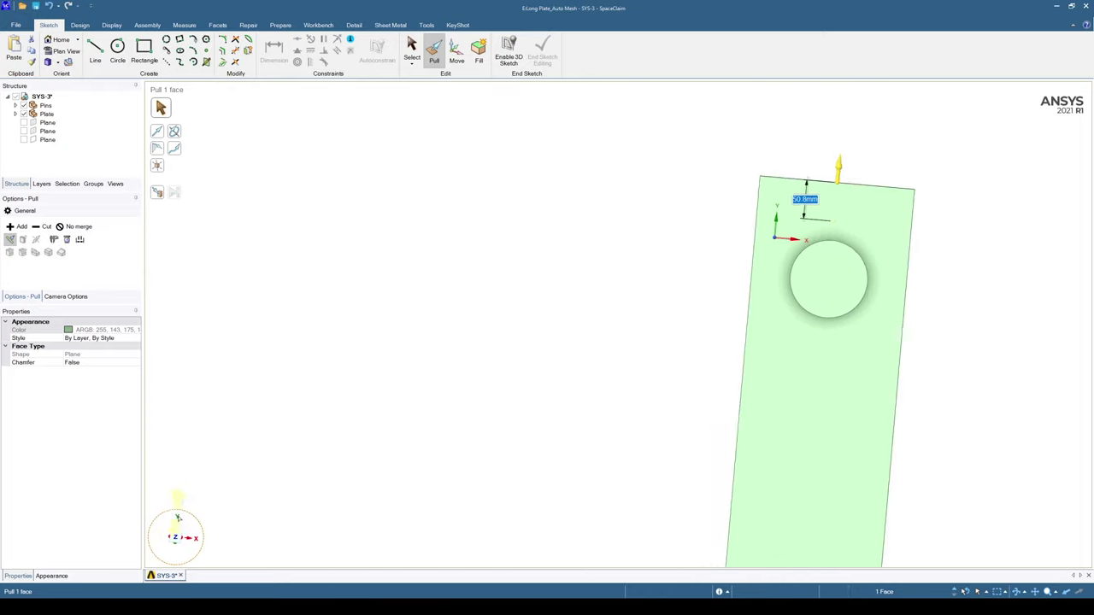
middle_click_drag(644, 451, 467, 364, "shift")
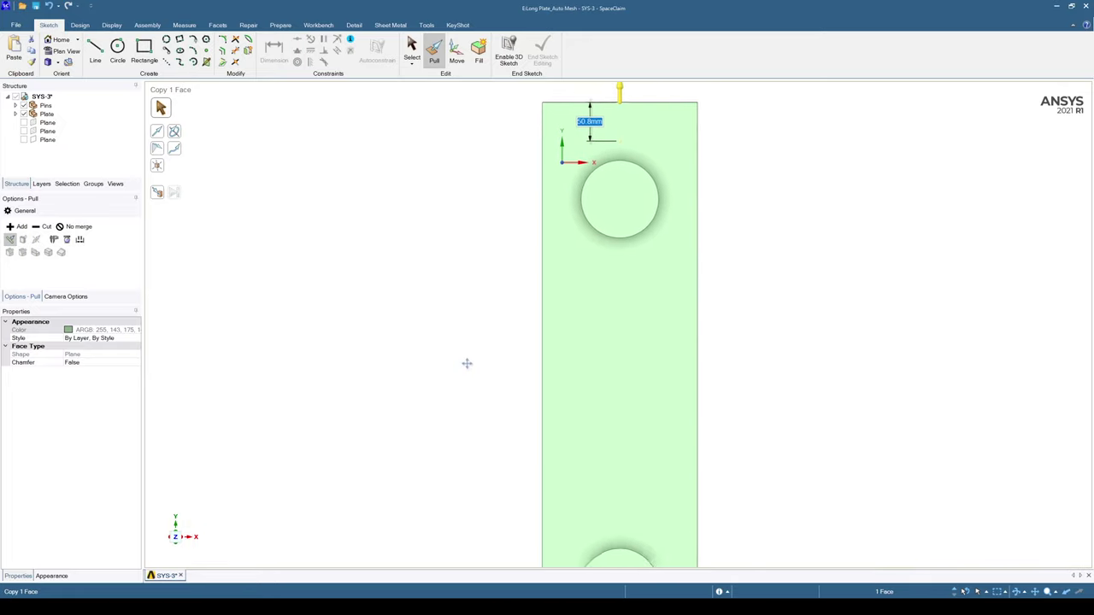
key("z")
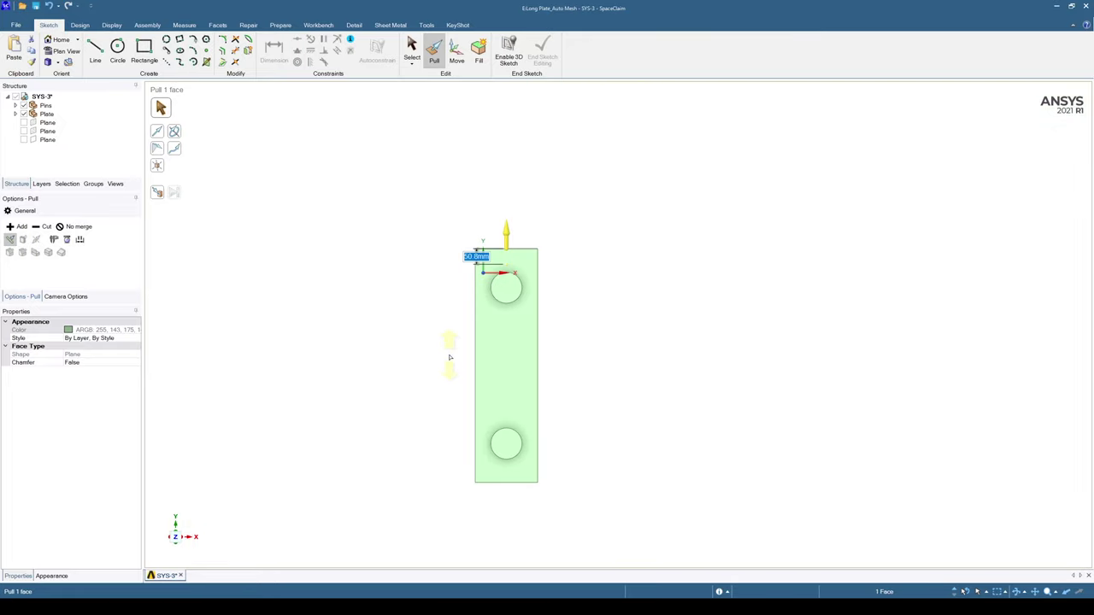
left_click(80, 25)
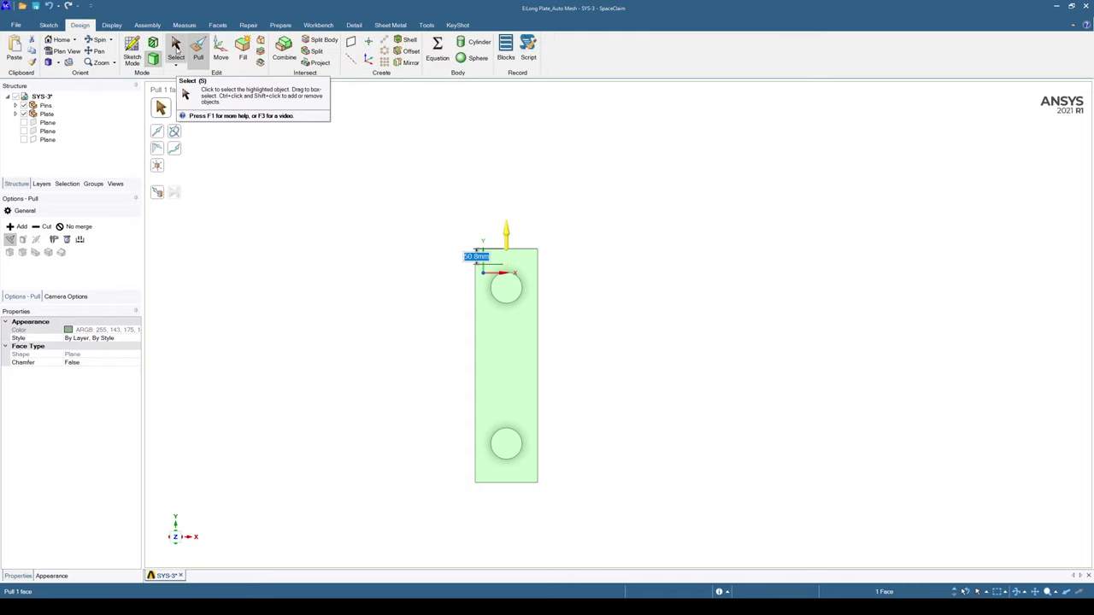
left_click(176, 48)
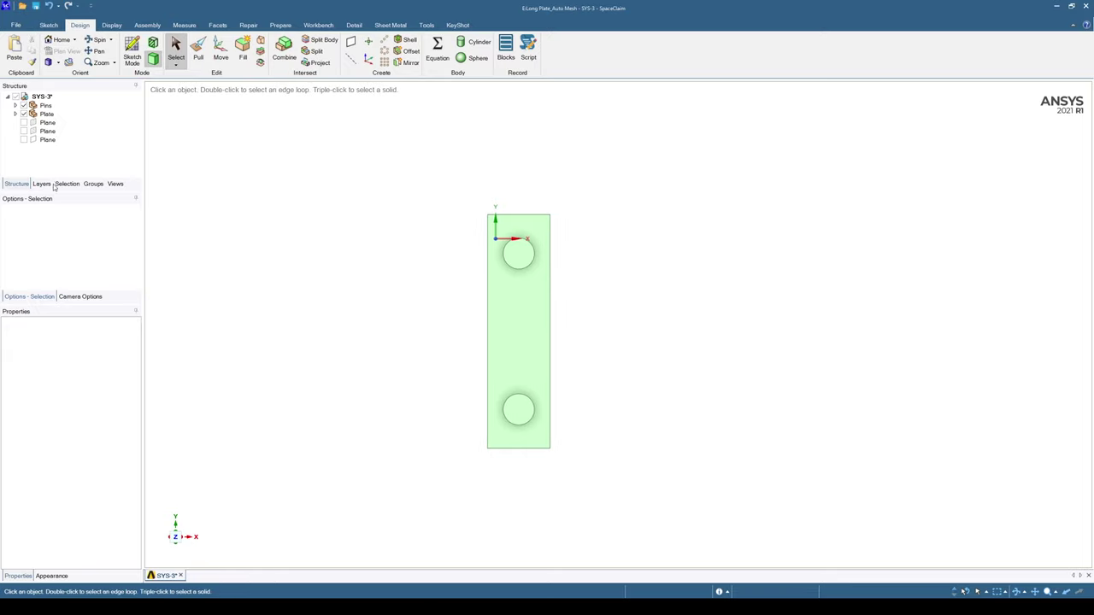
Step: Check the plate length, width, hole spacing, hole diameters, plate thickness and pin protrusions by temporarily showing the annotated planes
left_click(24, 124)
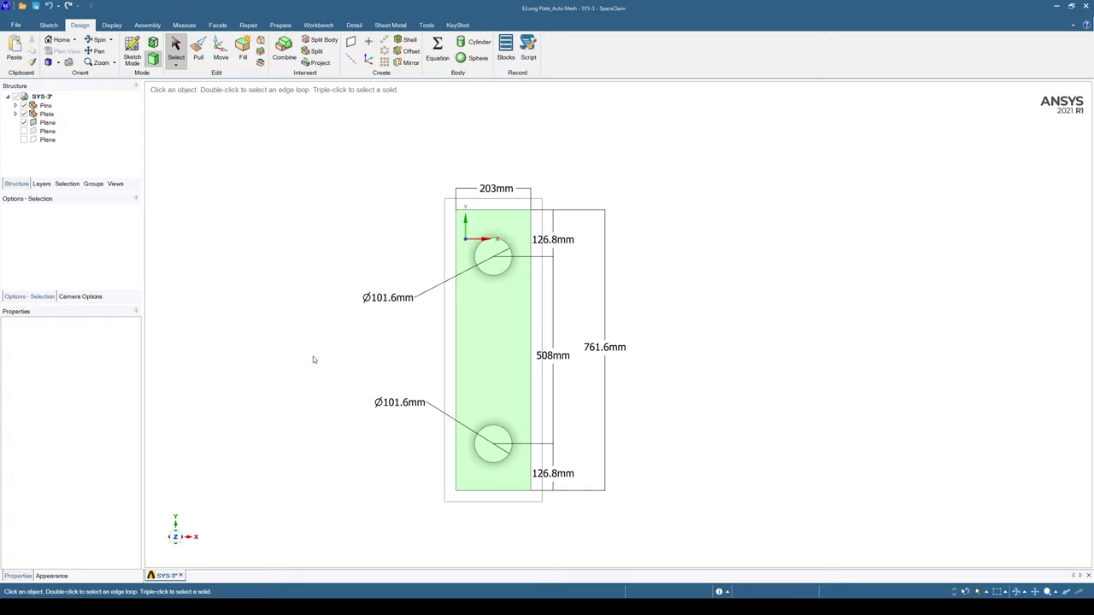
left_click(24, 122)
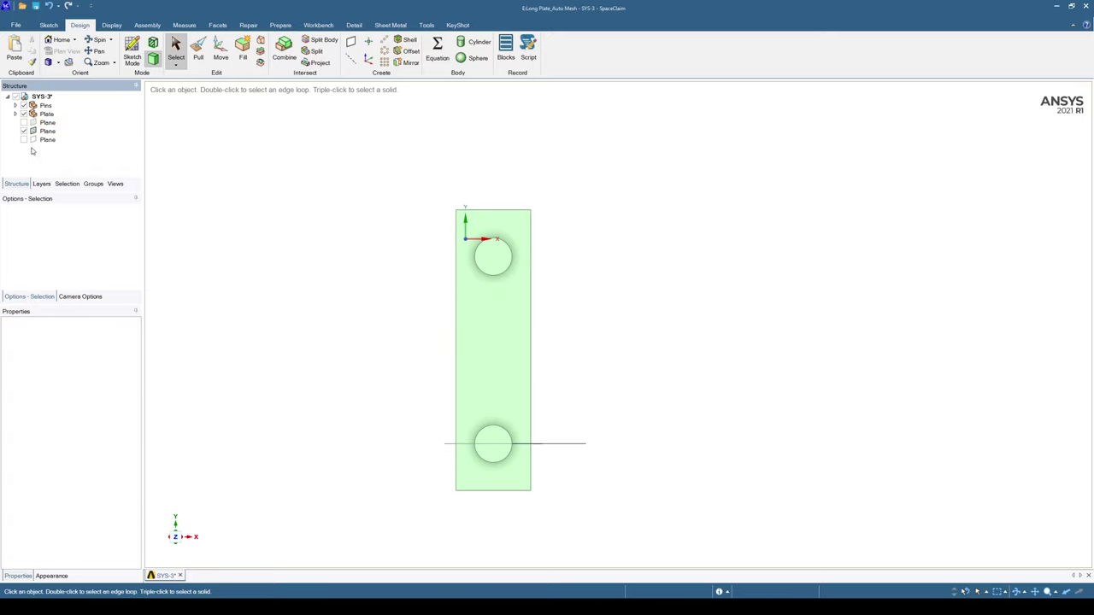
left_click(24, 139)
left_click(24, 131)
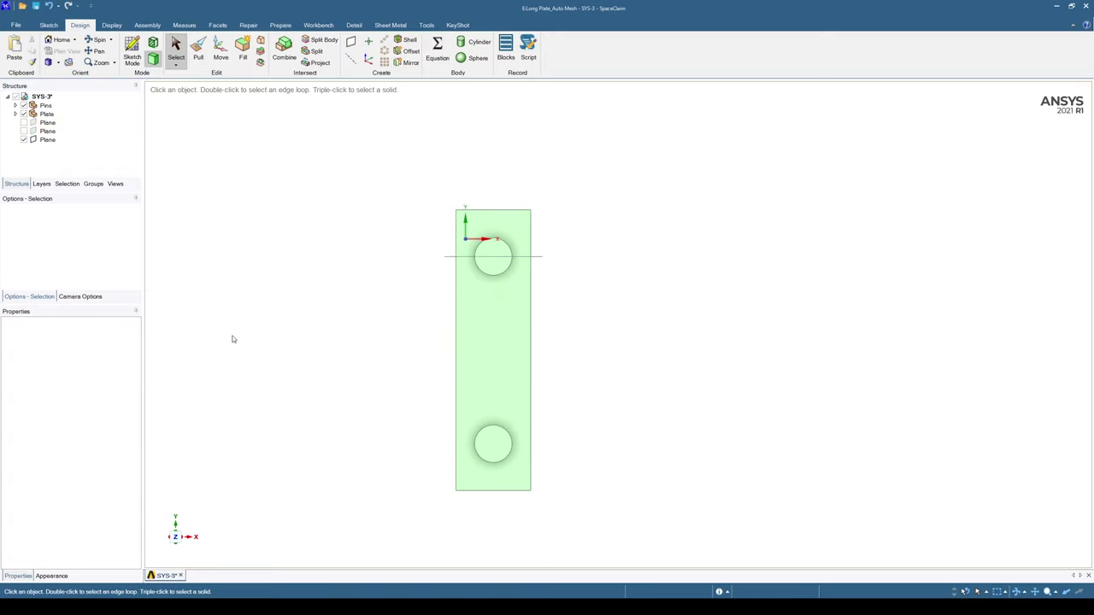
middle_click_drag(232, 340, 278, 267)
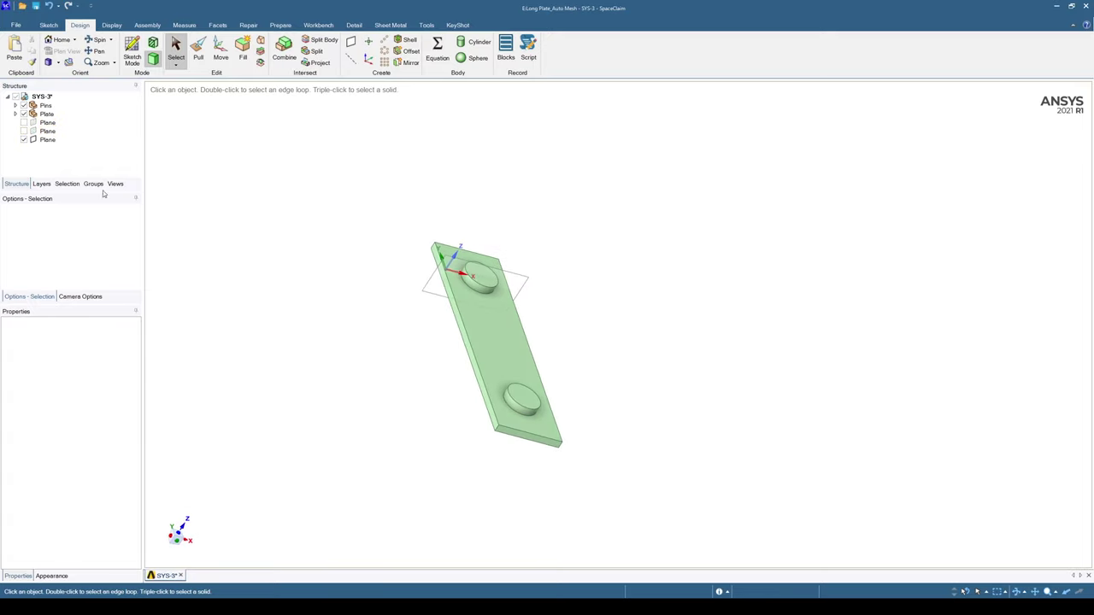
left_click(24, 130)
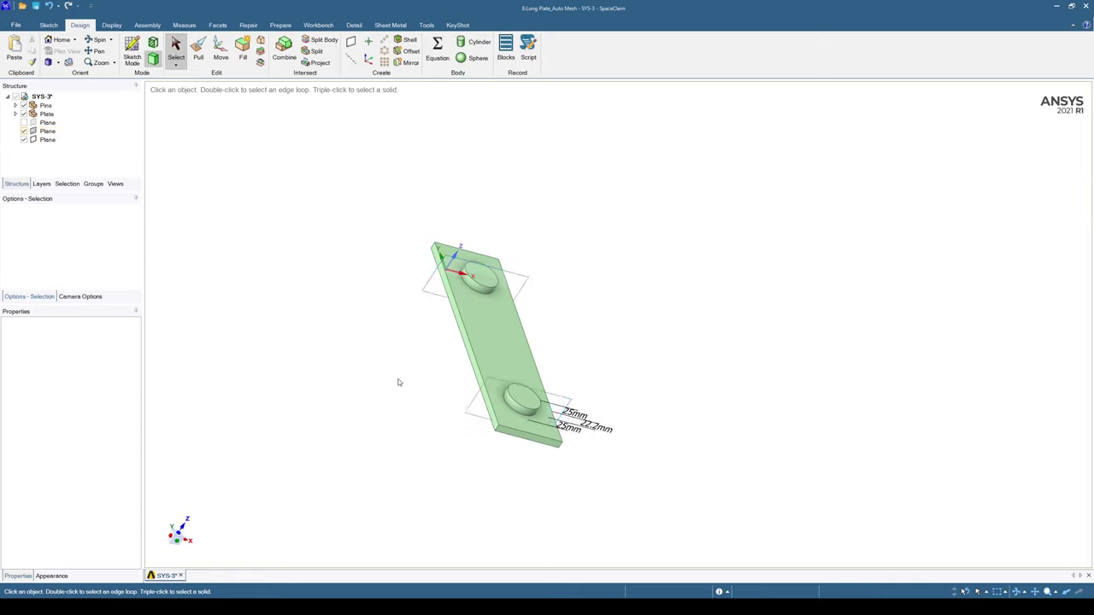
left_click(24, 140)
middle_click_drag(458, 390, 435, 369)
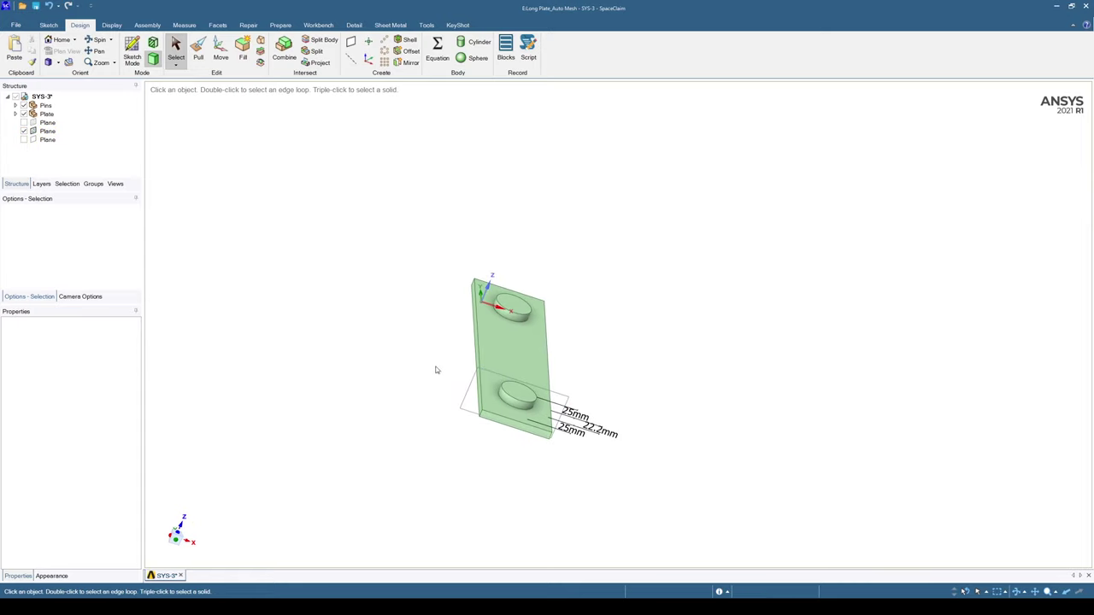
left_click(176, 540)
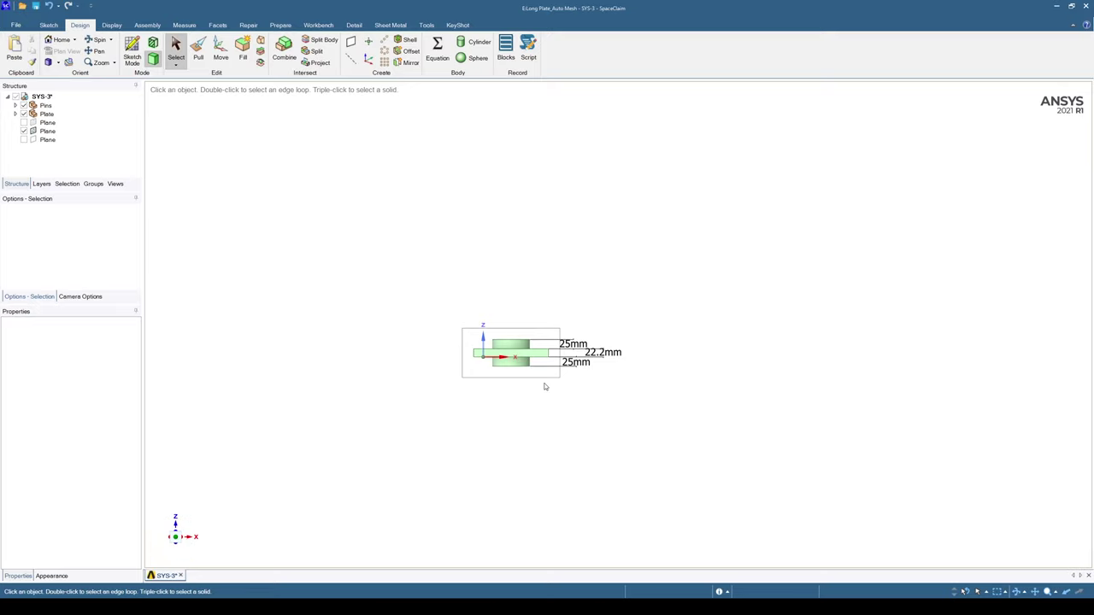
scroll(542, 383, "down", 2)
scroll(513, 379, "up", 5)
scroll(512, 379, "up", 2)
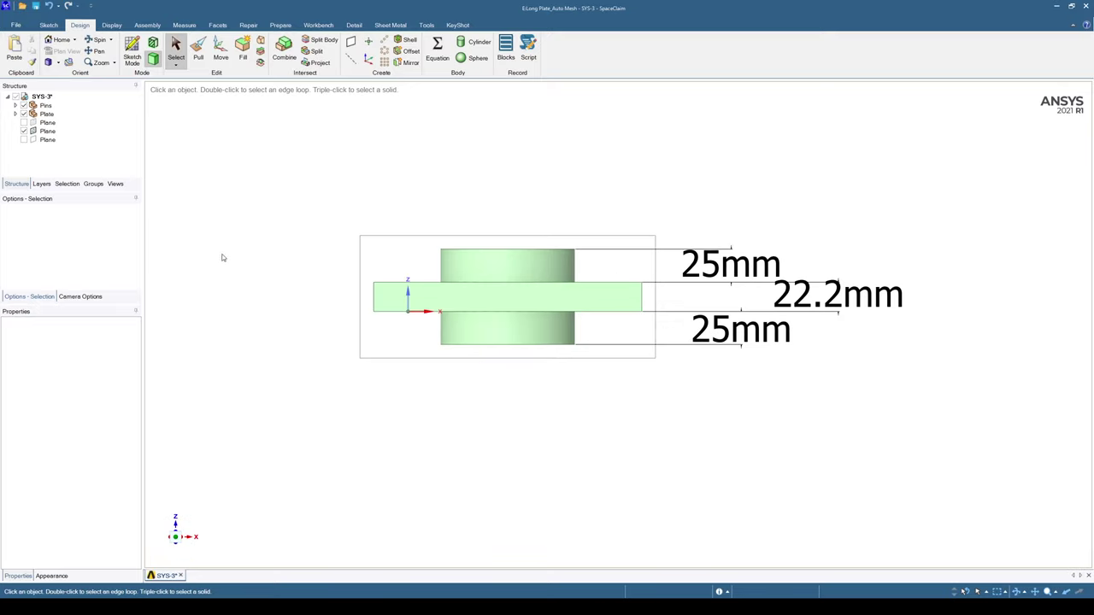
left_click(24, 131)
Step: Check which geometry the named selections NM_Plate, NM_Pins, NMS_FixedPin and NMS_LoadingPin contain
middle_click_drag(383, 194, 384, 266)
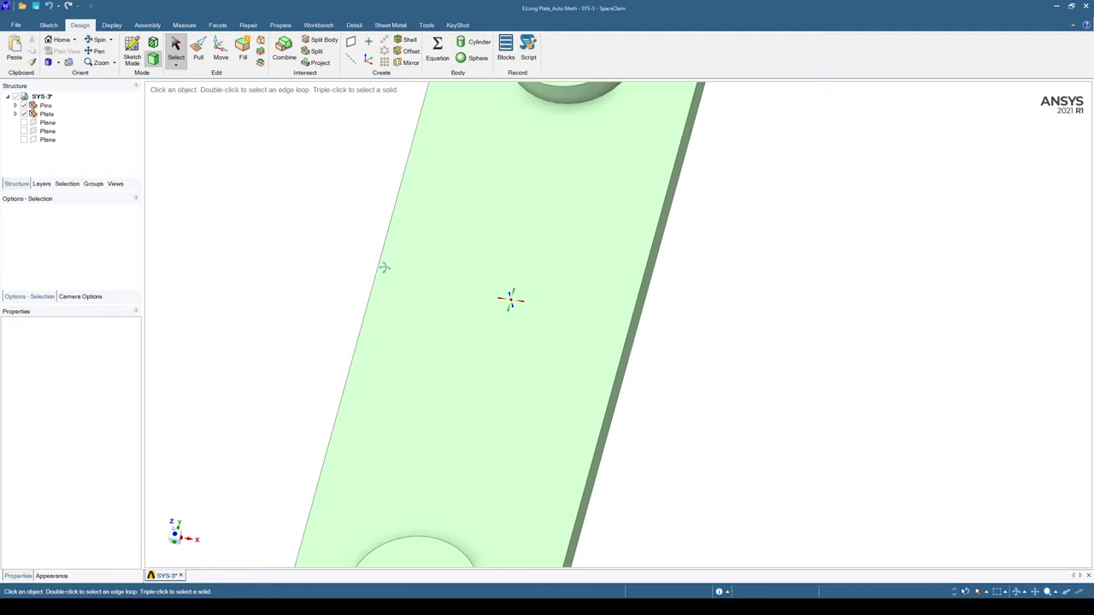
left_click(366, 372)
scroll(366, 370, "down", 3)
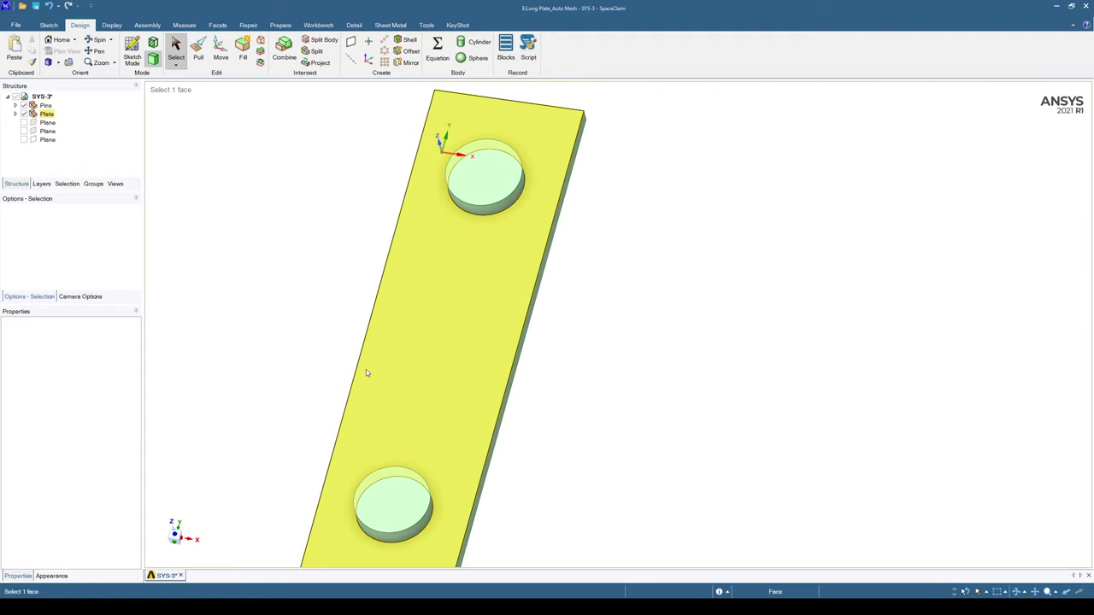
key("Escape")
scroll(264, 313, "down", 2)
left_click(94, 184)
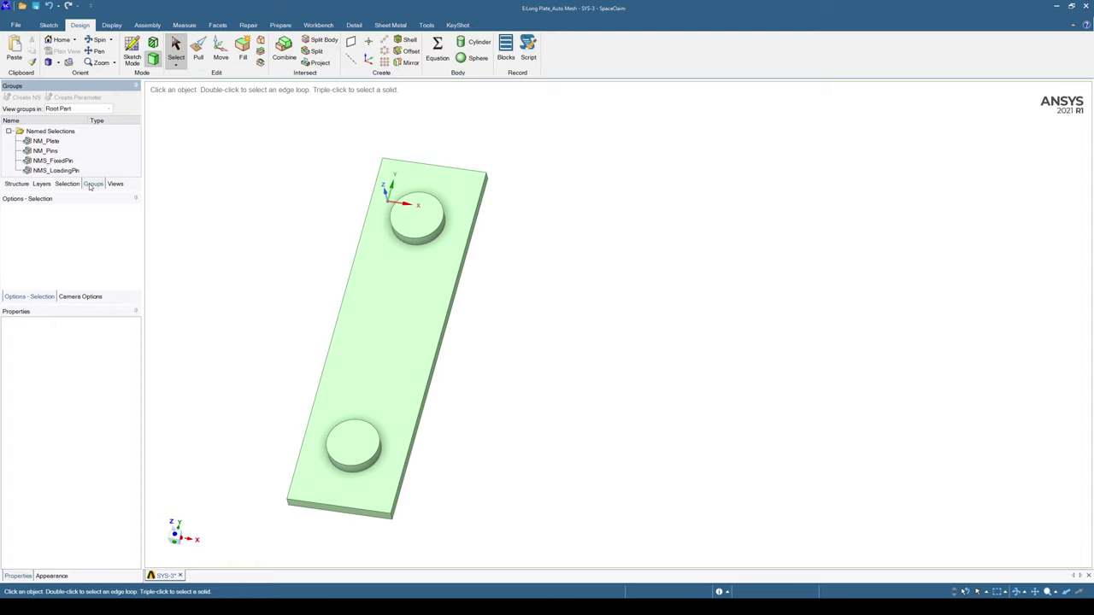
left_click(49, 142)
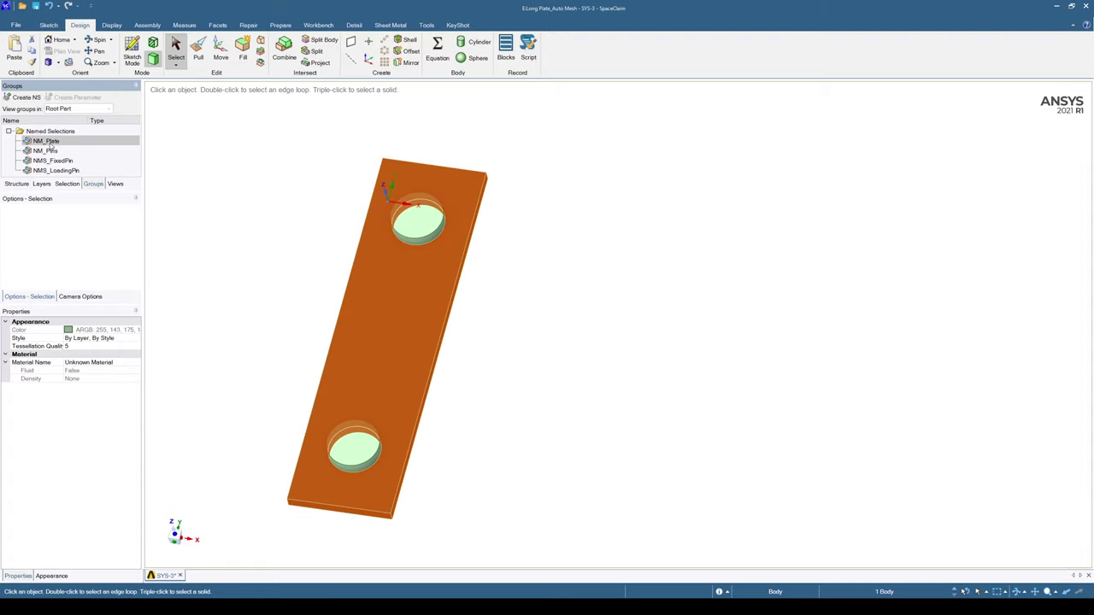
left_click(48, 151)
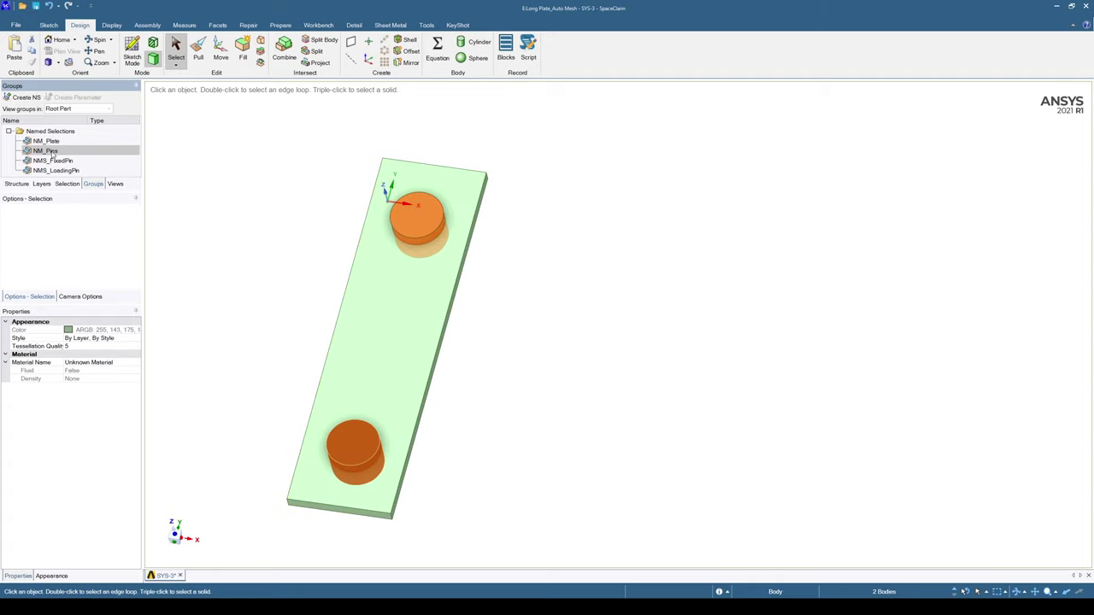
middle_click_drag(379, 256, 384, 268)
left_click(53, 160)
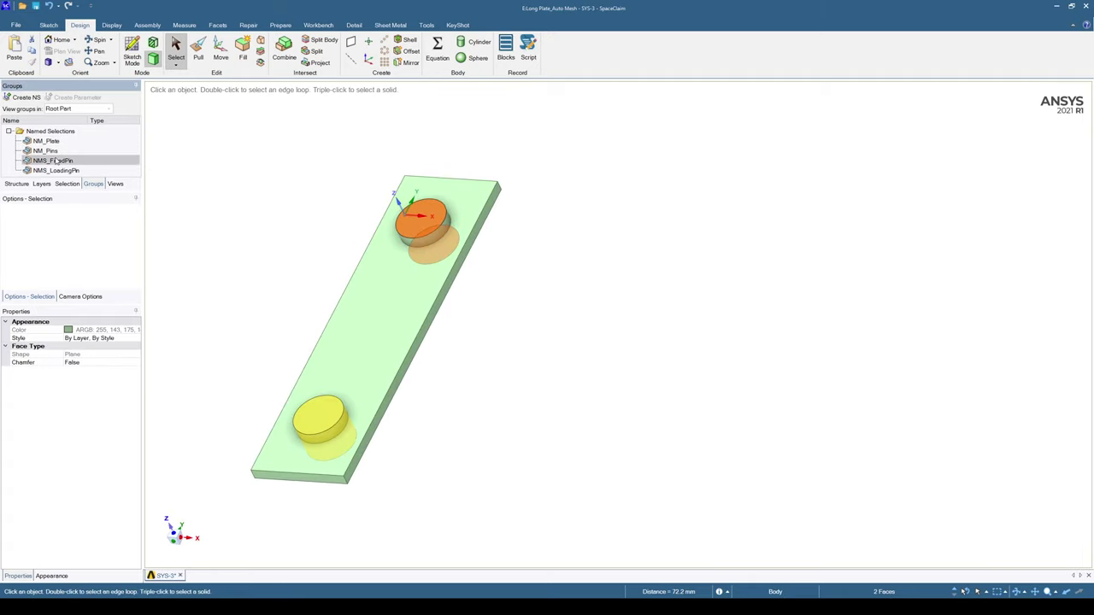
mouse_move(320, 248)
middle_mouse_down()
mouse_move(224, 208)
mouse_move(200, 180)
mouse_move(290, 267)
middle_mouse_up()
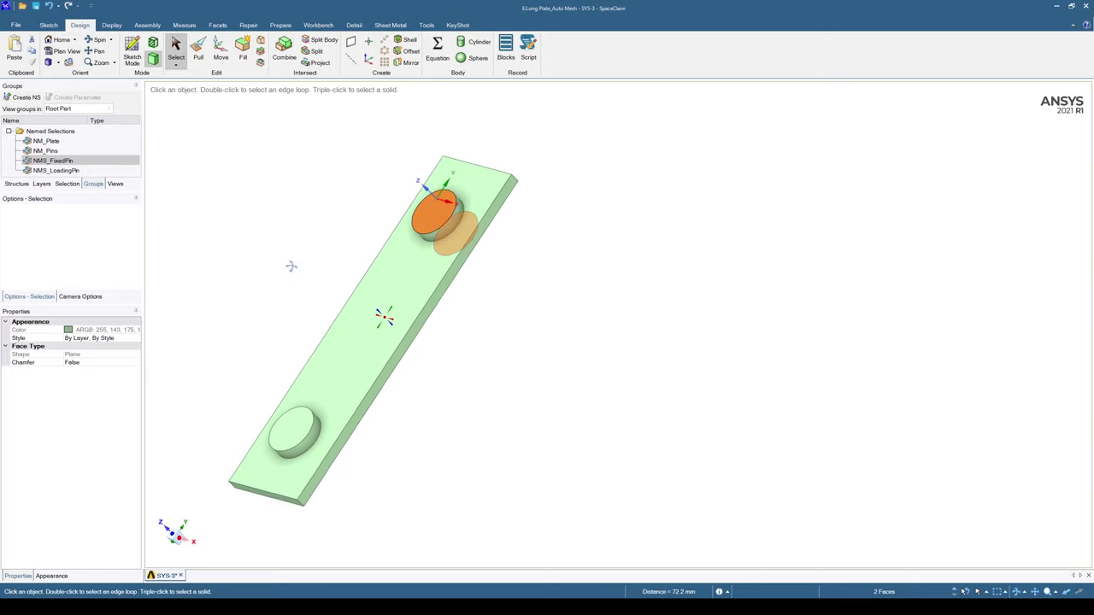
left_click(55, 170)
middle_click_drag(414, 379, 454, 378)
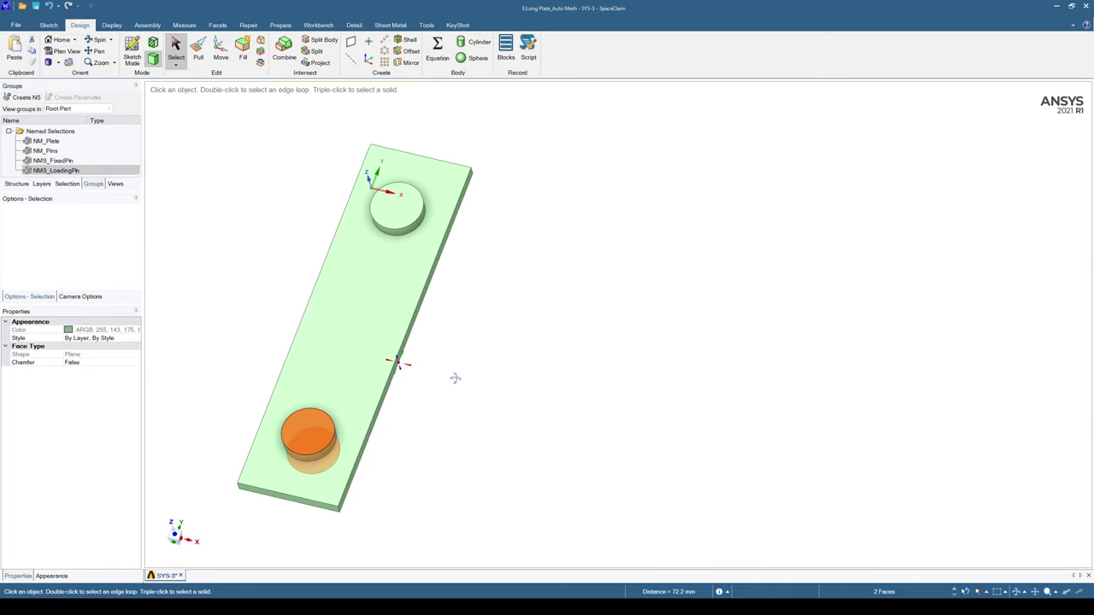
Step: Save the lengthened plate geometry and close SpaceClaim to return to the Workbench project
left_click(14, 185)
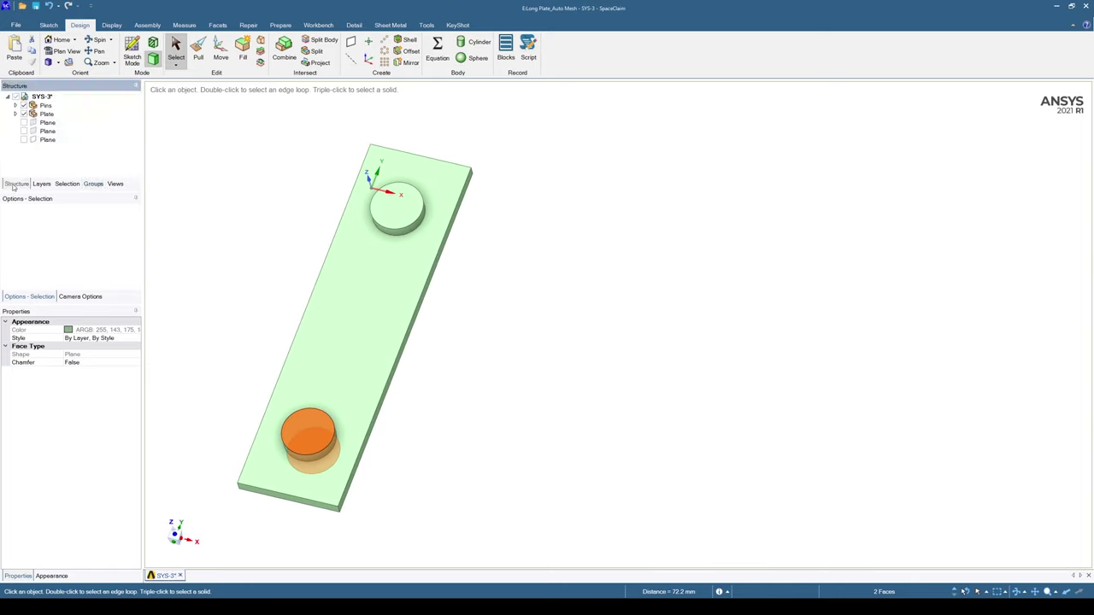
left_click(38, 7)
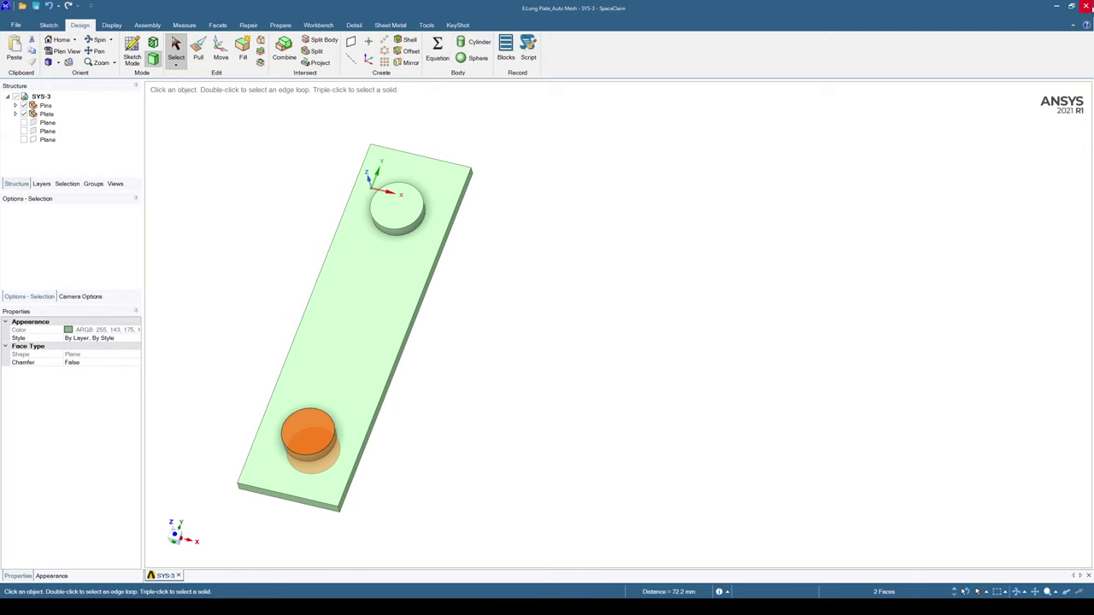
left_click(1086, 7)
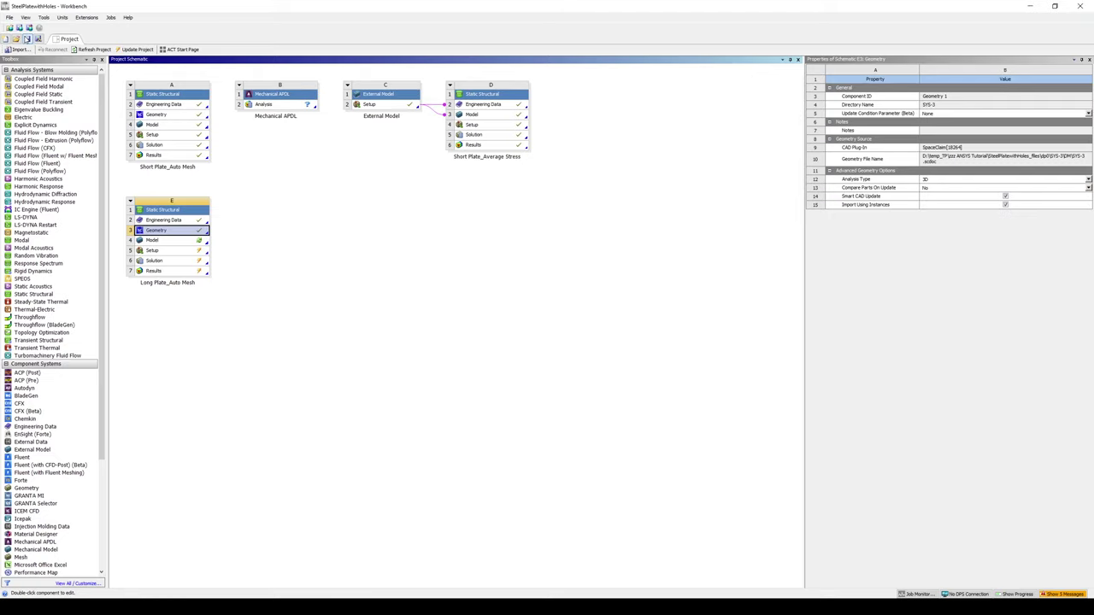
Step: Save the project and open the Long Plate_Auto Mesh model in Mechanical, re-reading the upstream geometry data
left_click(26, 39)
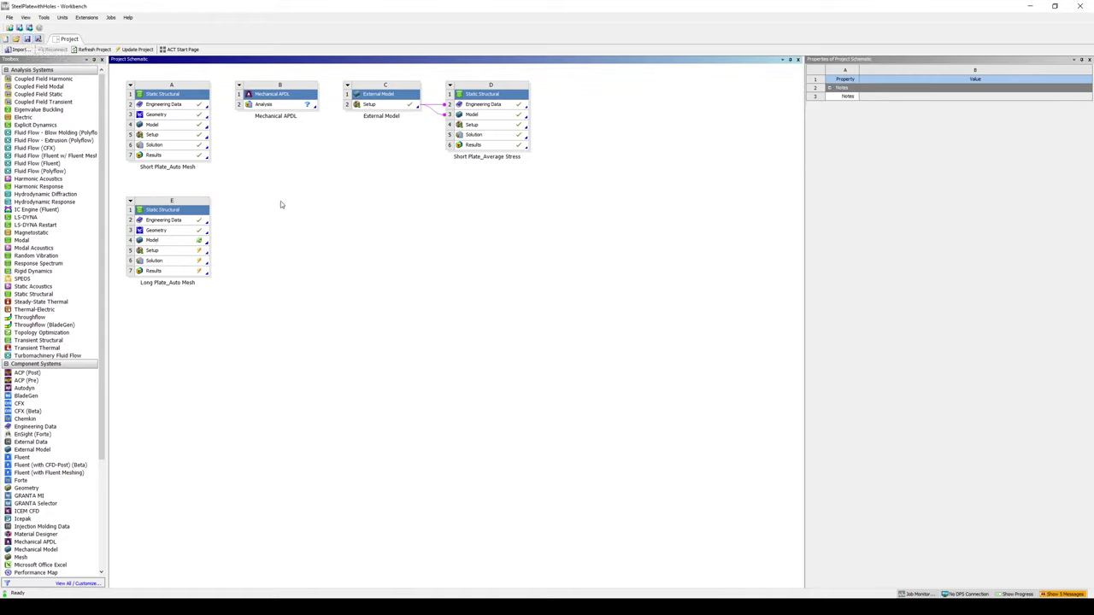
left_click(182, 245)
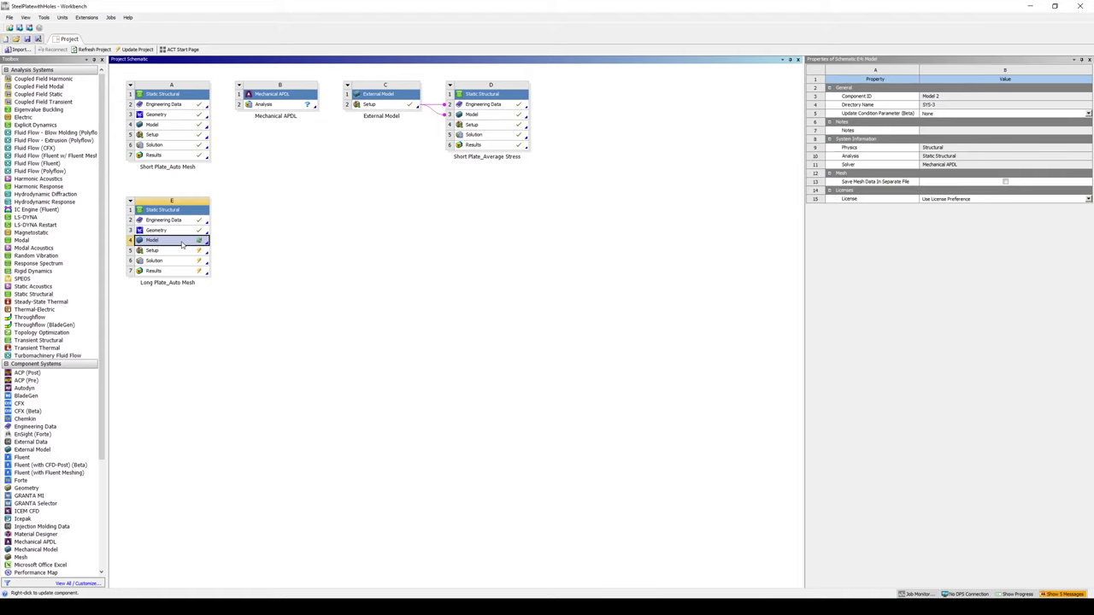
right_click(182, 246)
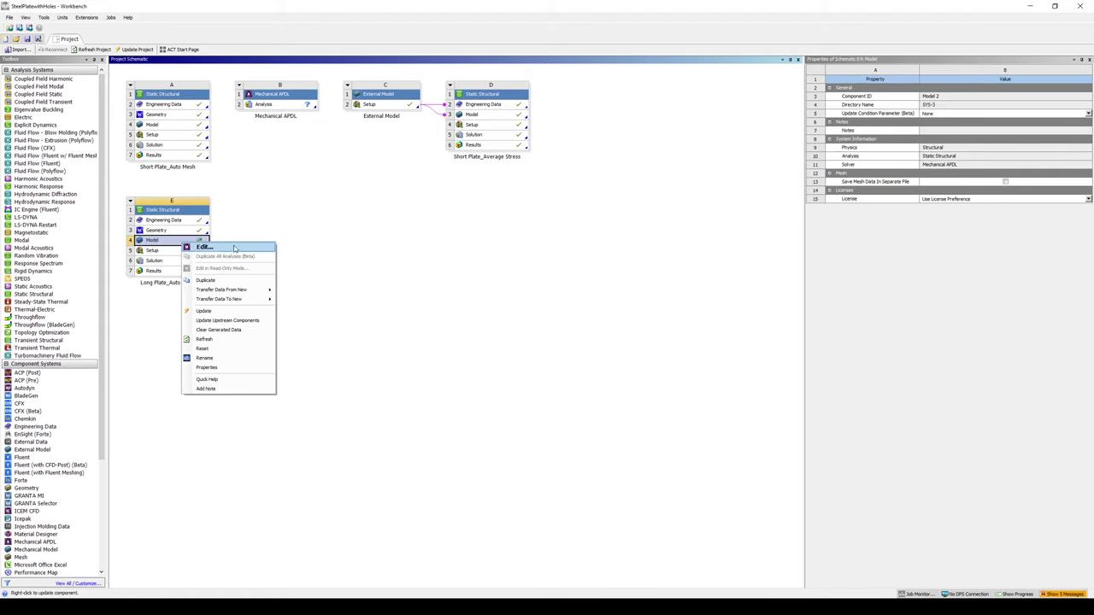
left_click(234, 248)
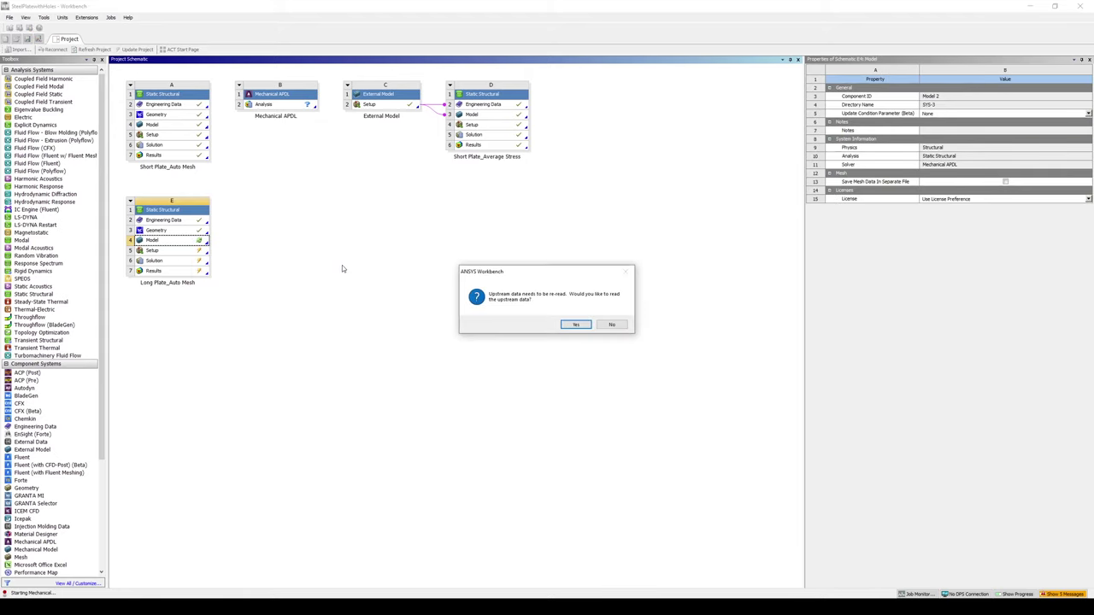
left_click(576, 324)
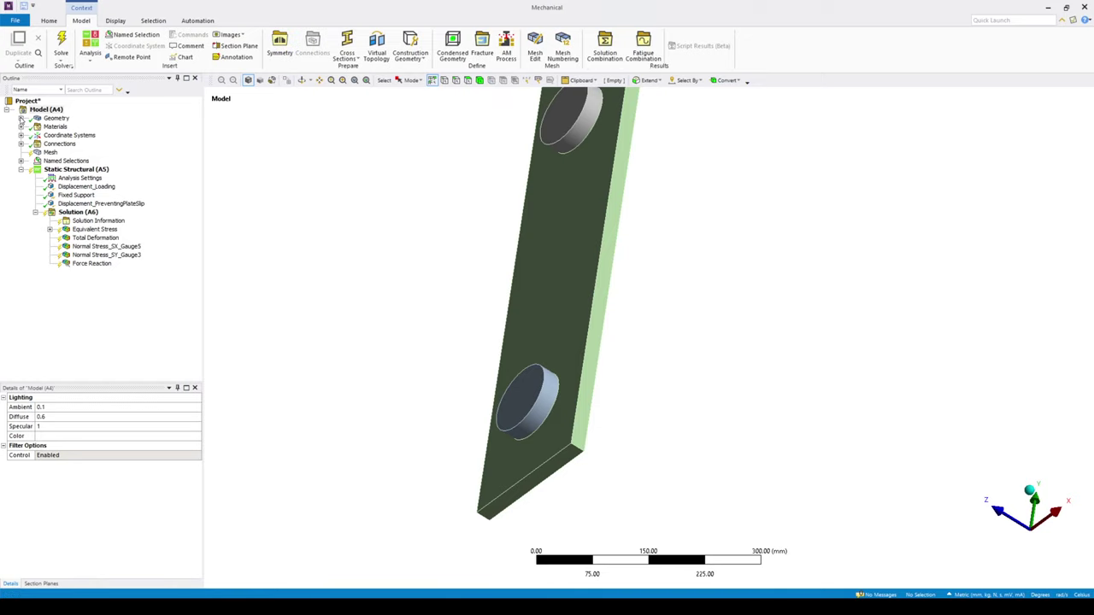
Step: Check the imported long plate geometry from the front and the materials assigned to the pins and the plate solid
left_click(1008, 519)
scroll(718, 384, "down", 5)
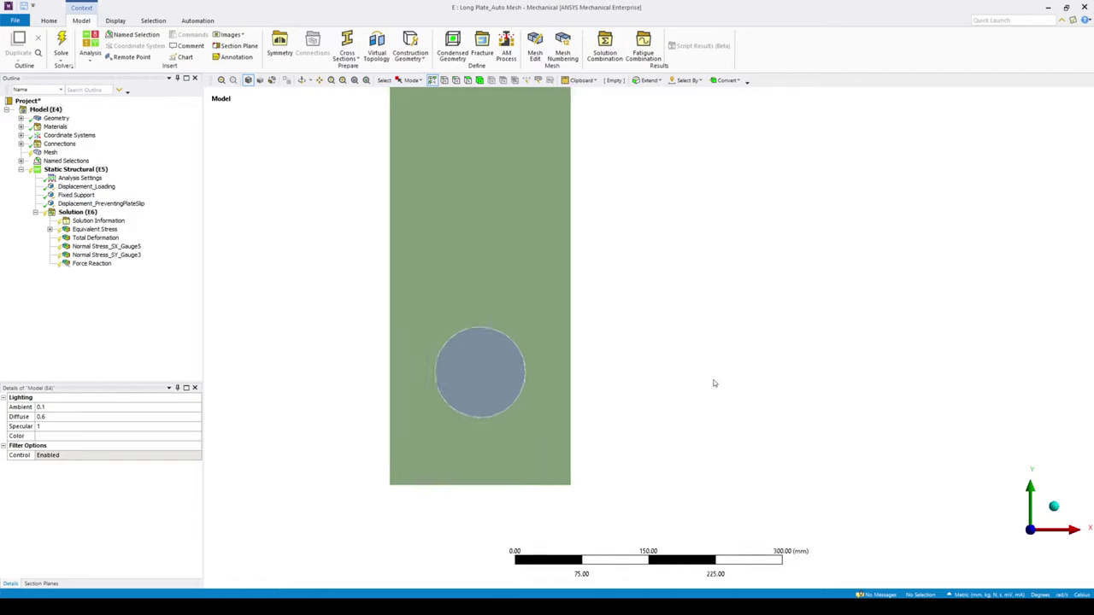
middle_click_drag(704, 251, 649, 324, "ctrl")
scroll(649, 325, "up", 1)
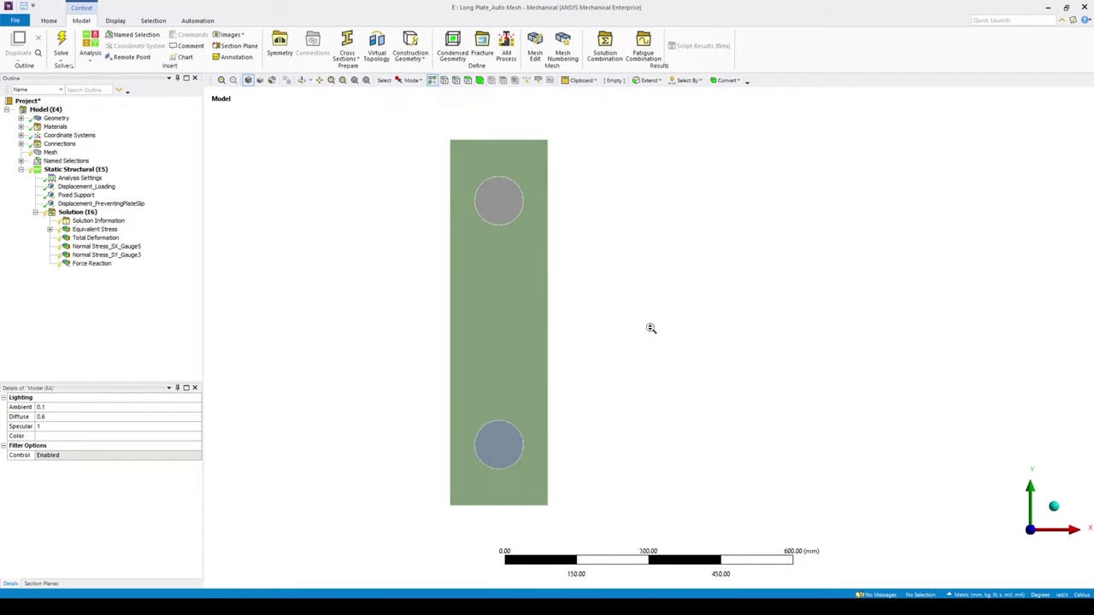
left_click(22, 118)
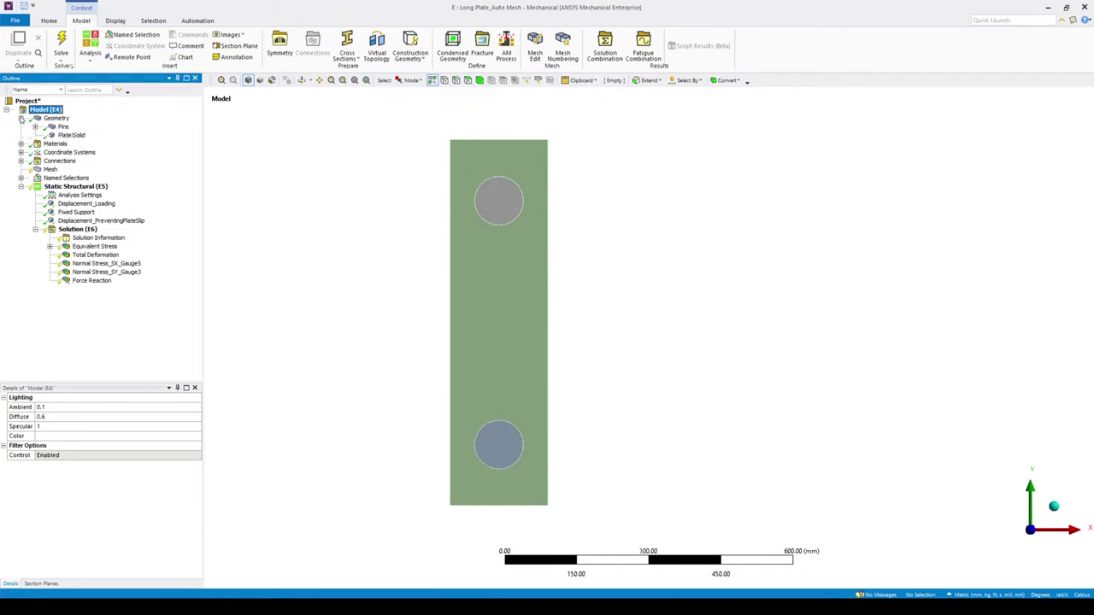
left_click(64, 127)
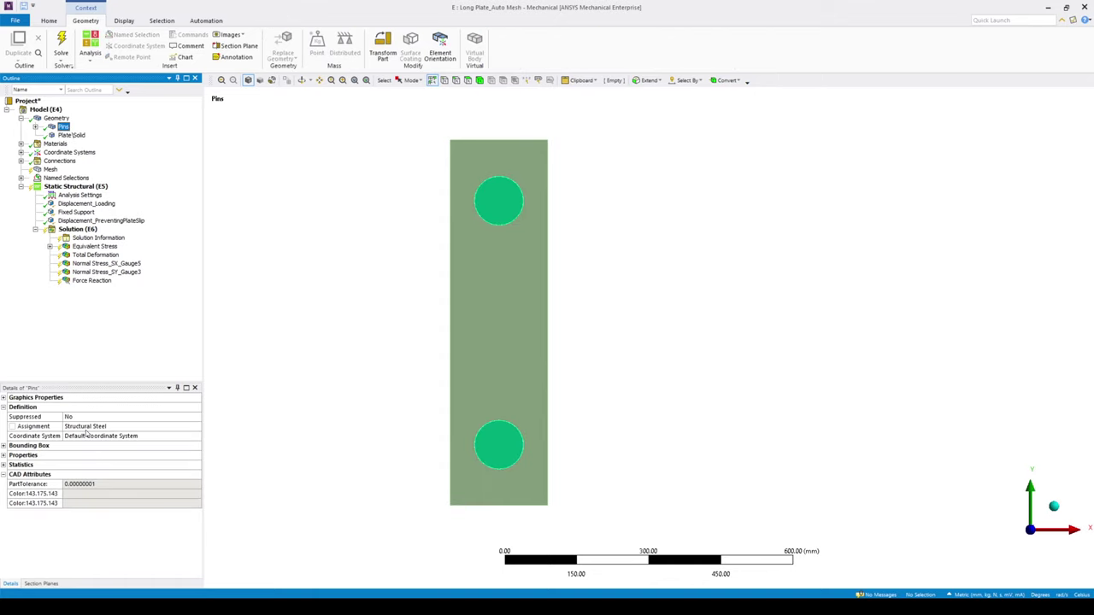
left_click(70, 136)
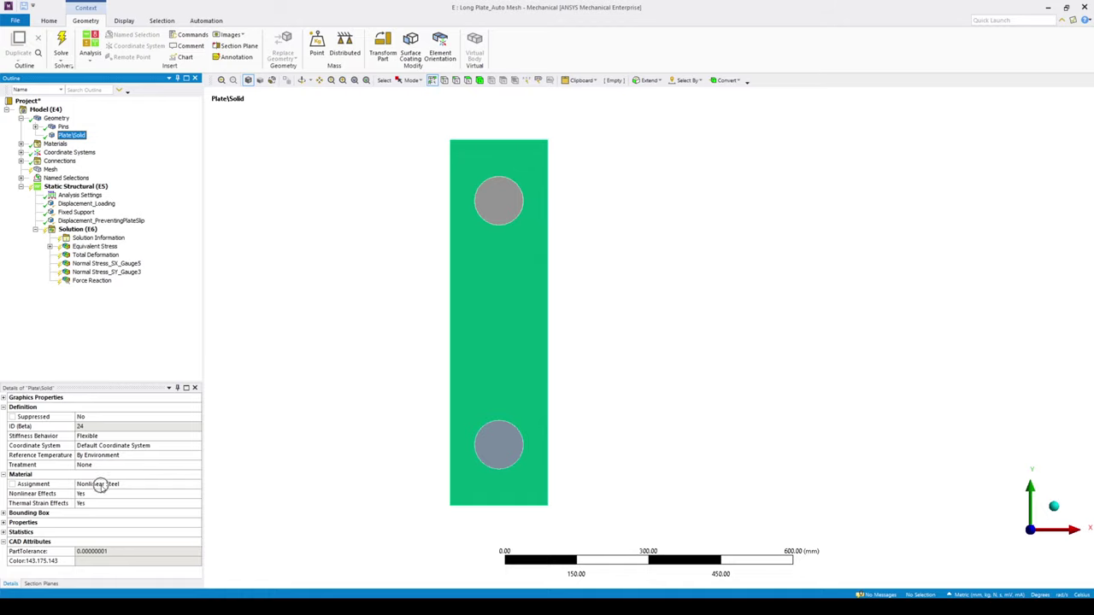
left_click(63, 127)
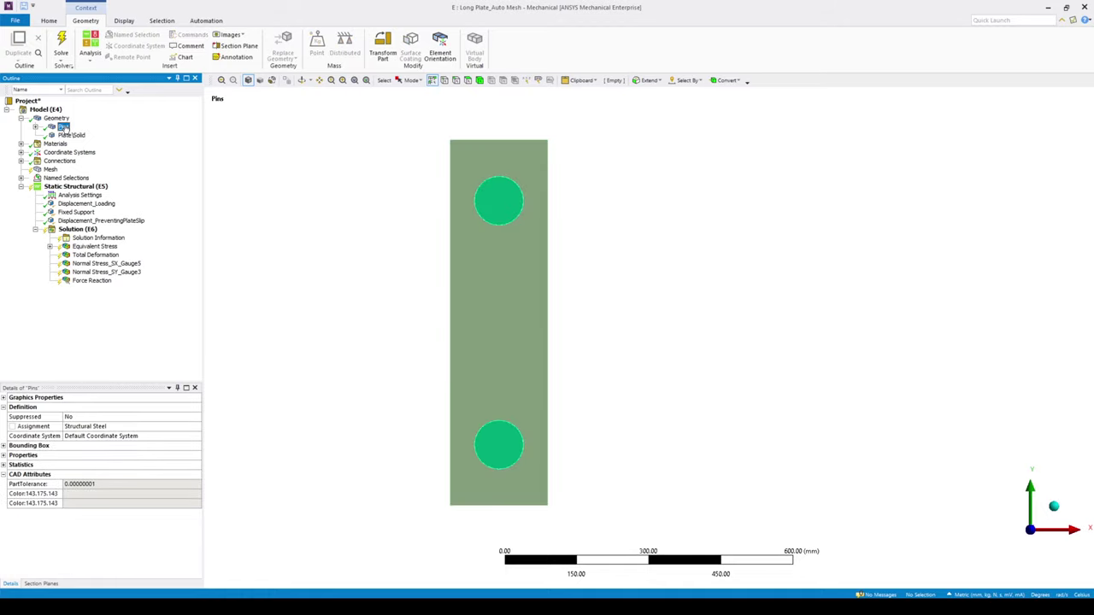
left_click(21, 117)
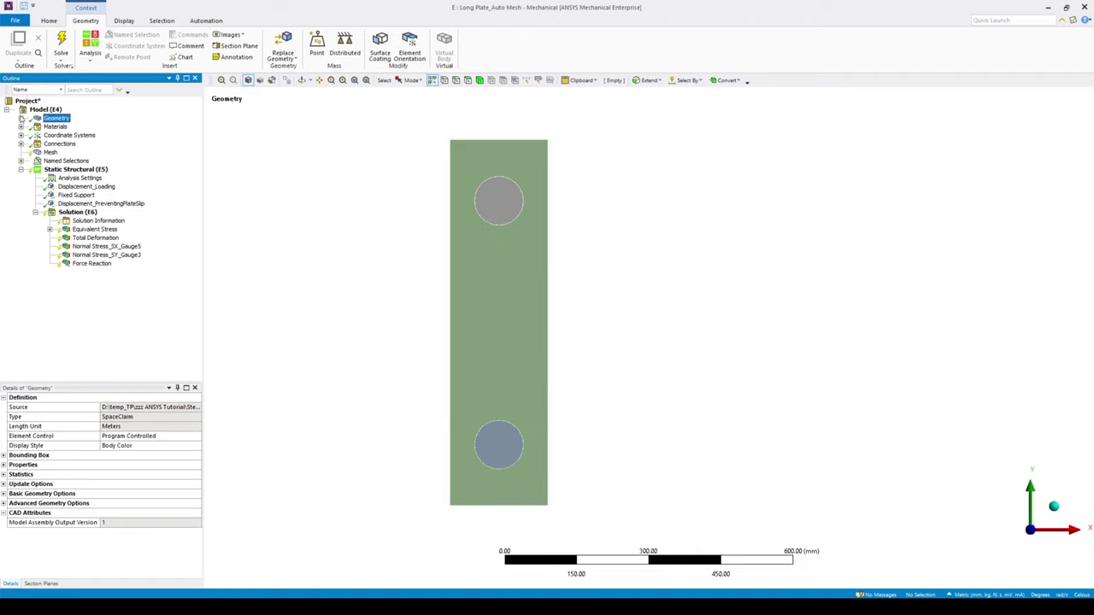
Step: Set the Y component of Displacement_Loading on the loading pin to -1.5 mm
left_click(86, 187)
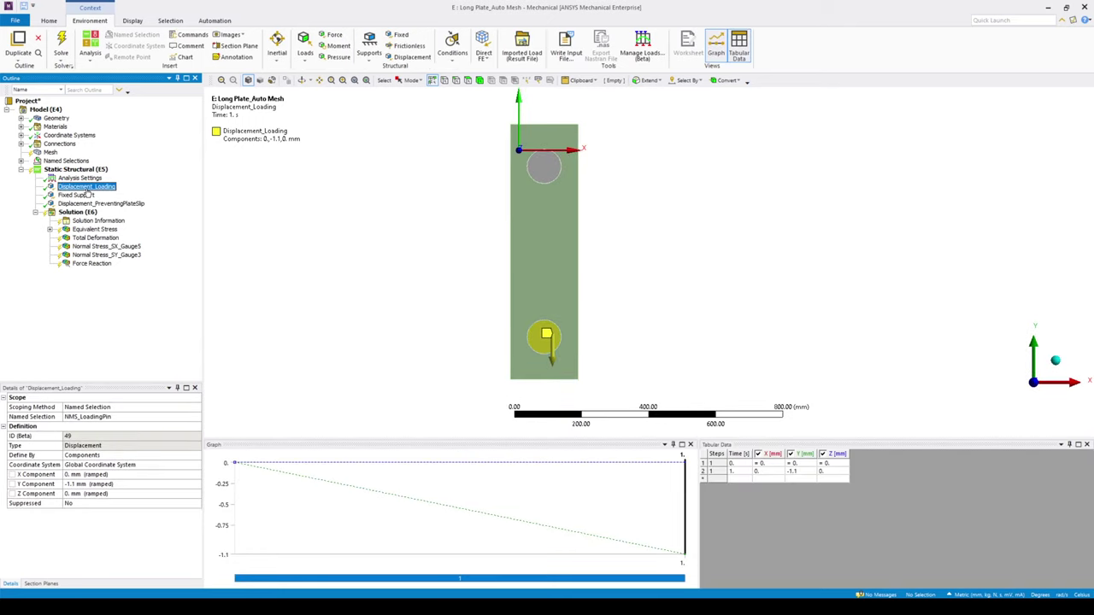
left_click(141, 483)
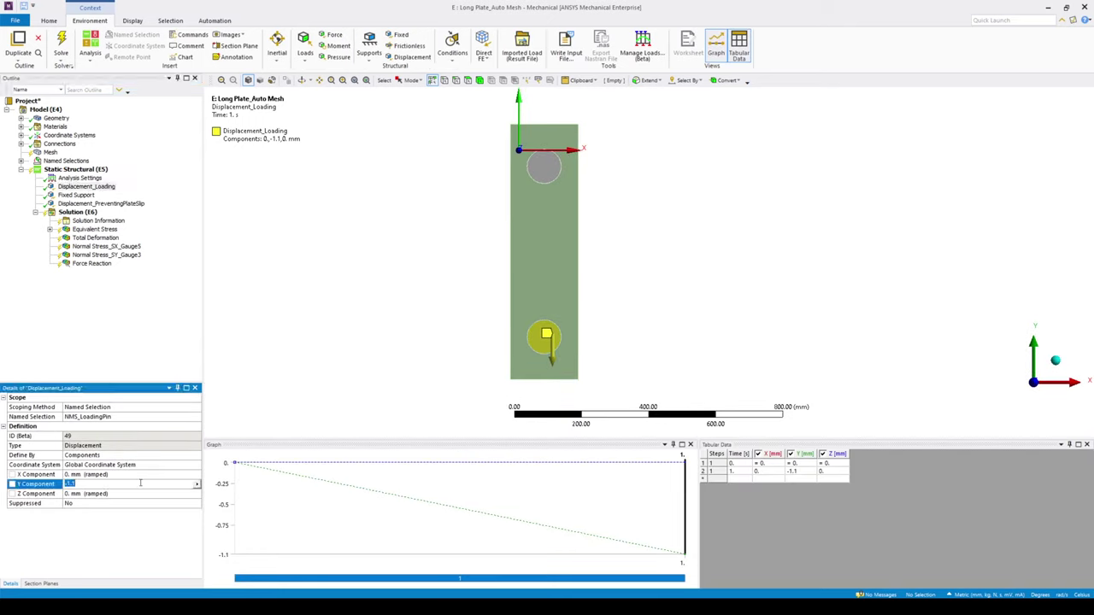
type("-1.5")
key("Return")
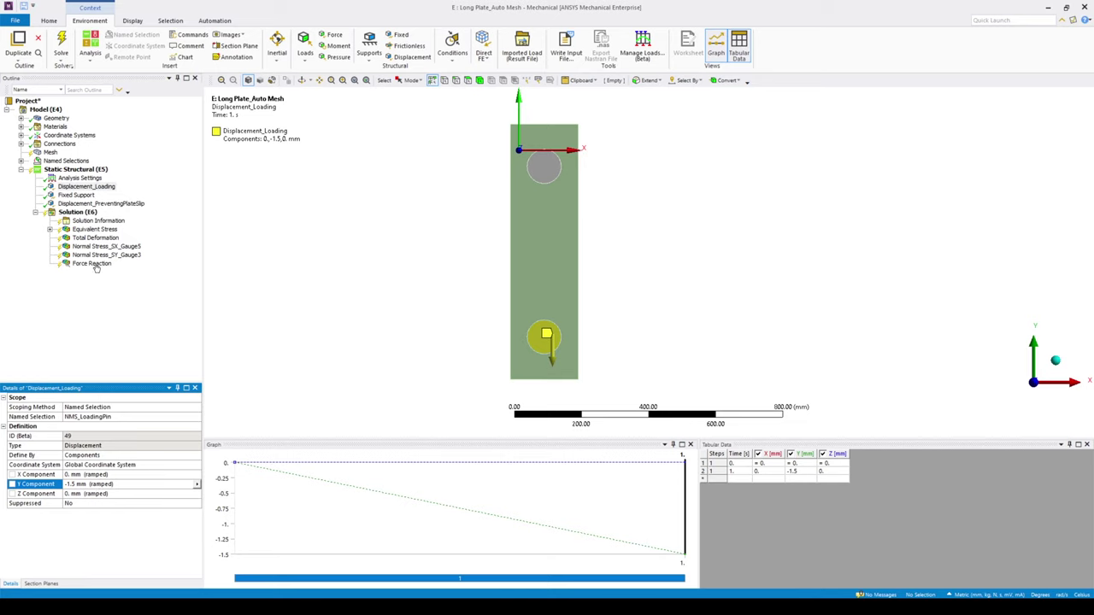
Step: Solve the long plate analysis and review the equivalent stress convergence and the Normal Stress_SY_Gauge3 result
right_click(86, 214)
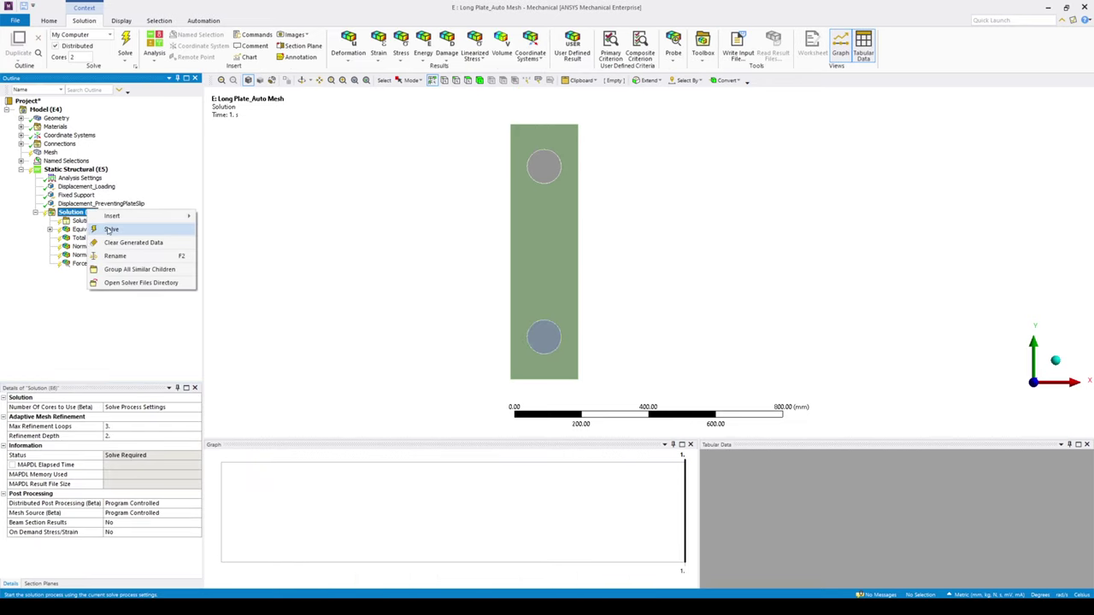
left_click(112, 230)
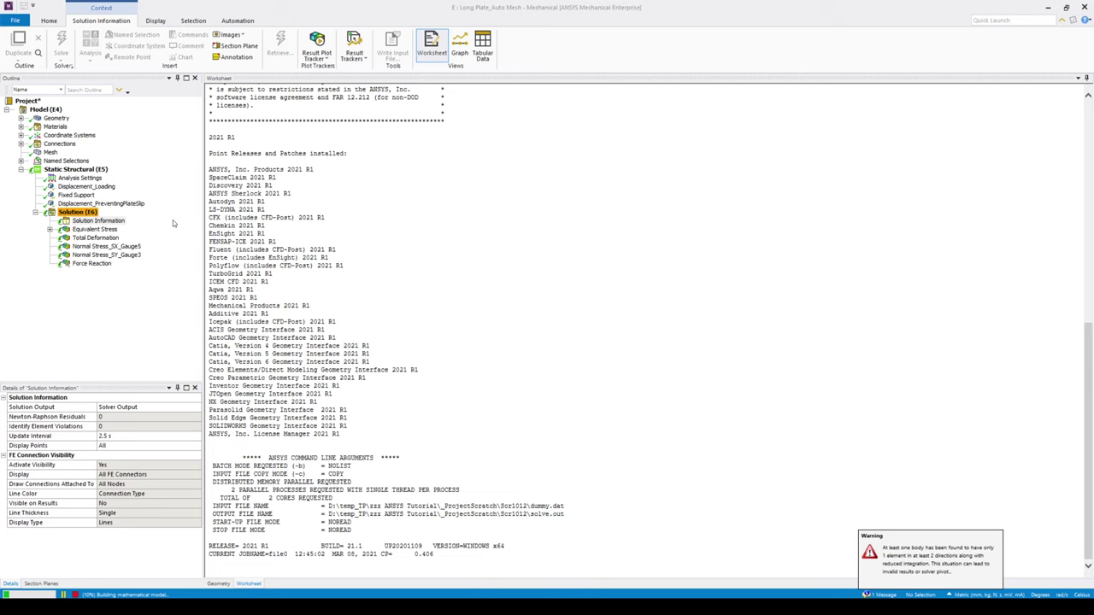
left_click(150, 407)
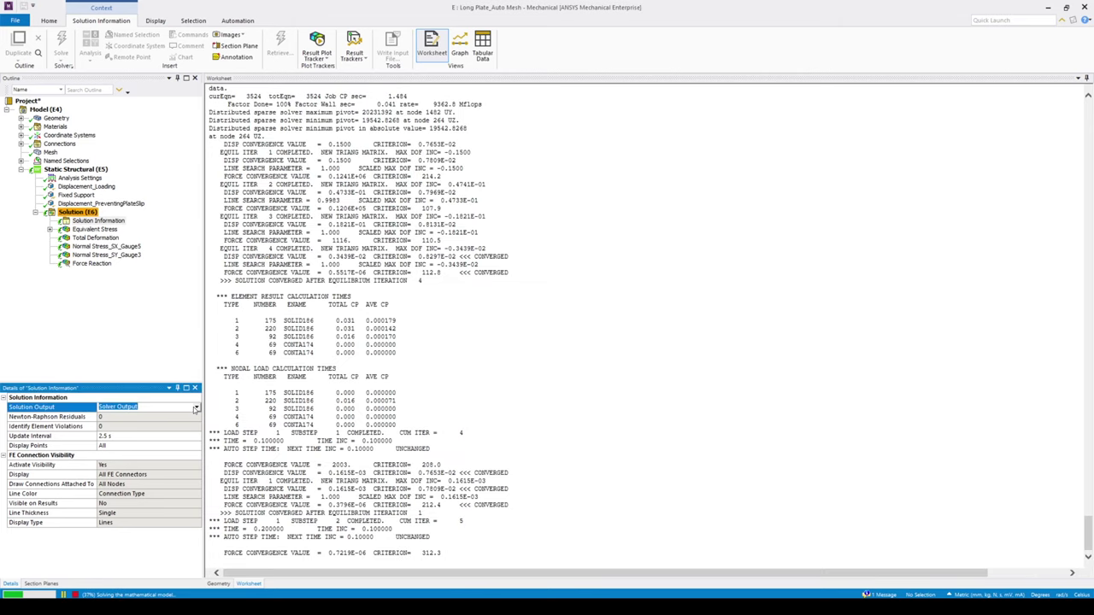
left_click(195, 408)
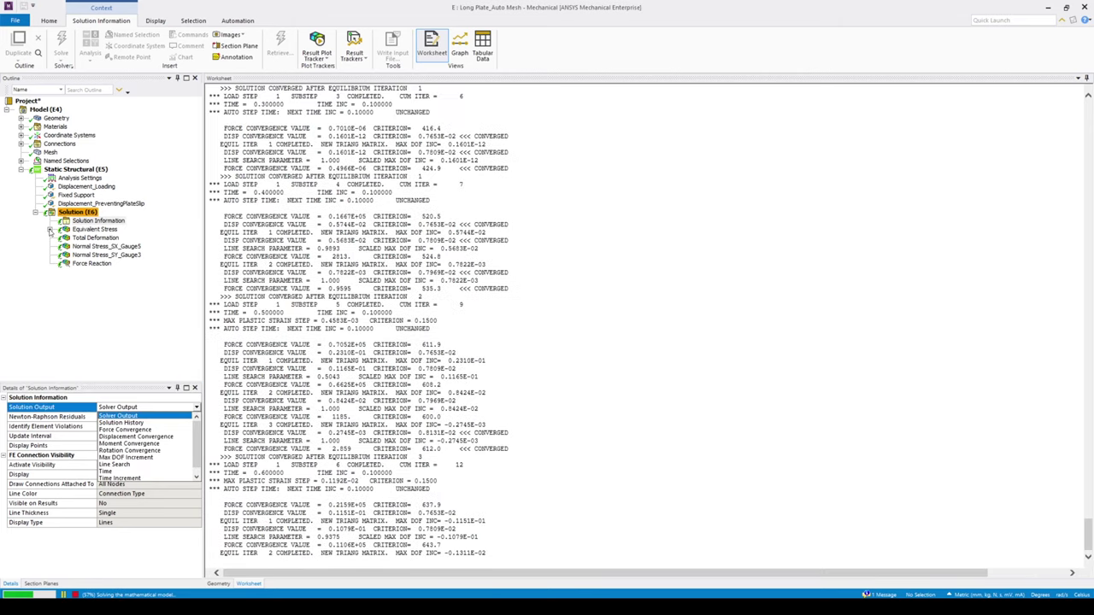
left_click(95, 239)
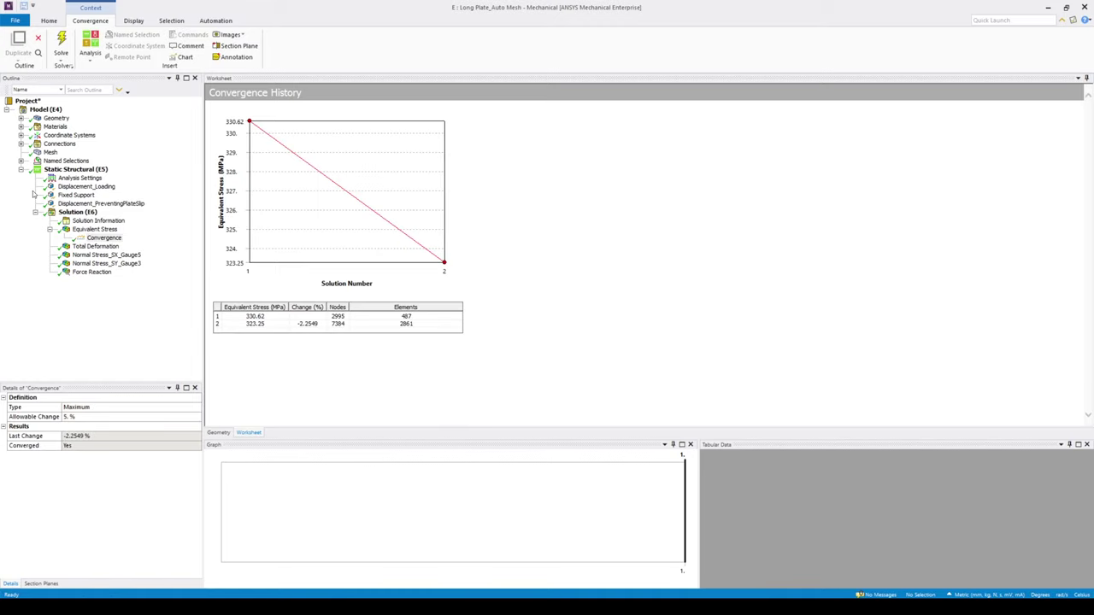
left_click(124, 265)
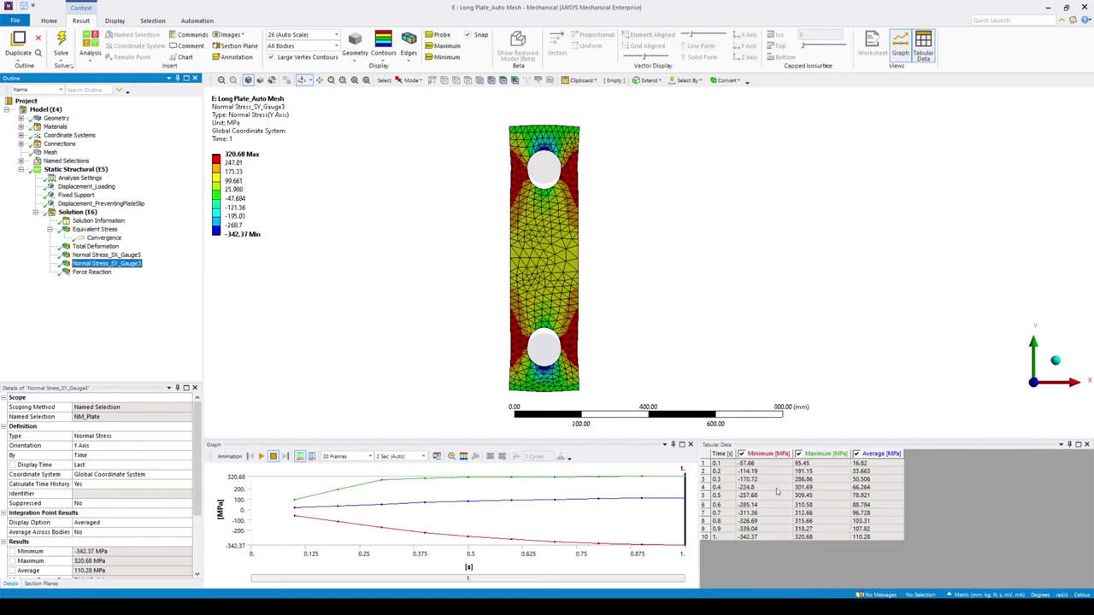
Step: Copy the whole Force Reaction table and paste it at cell B27 of the Long Plate sheet in Excel workbook 00 Tutorial FEM Result
left_click(92, 272)
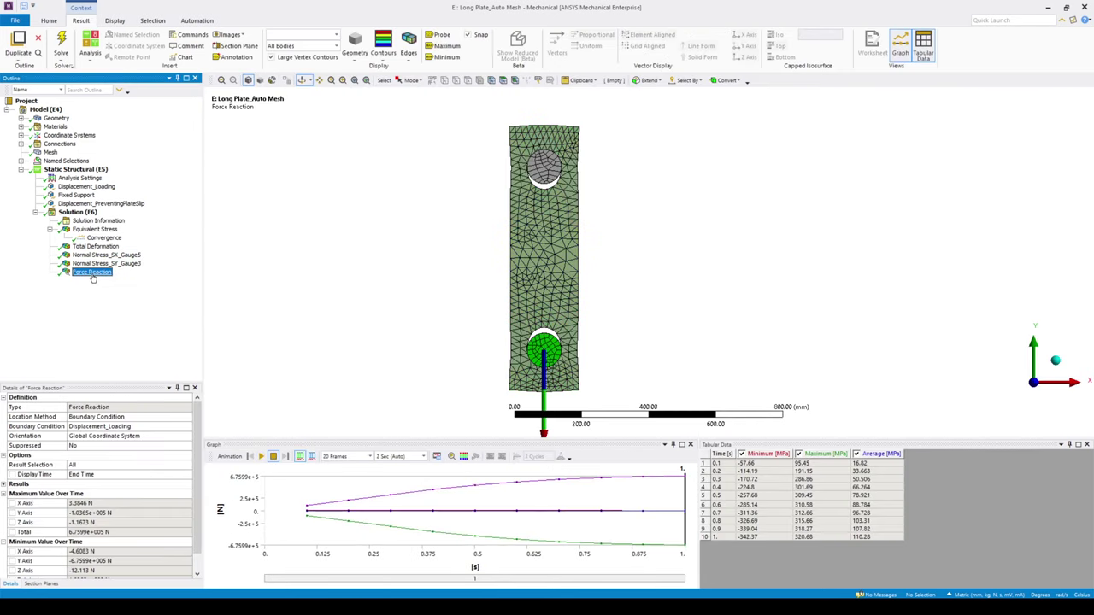
left_click(701, 455)
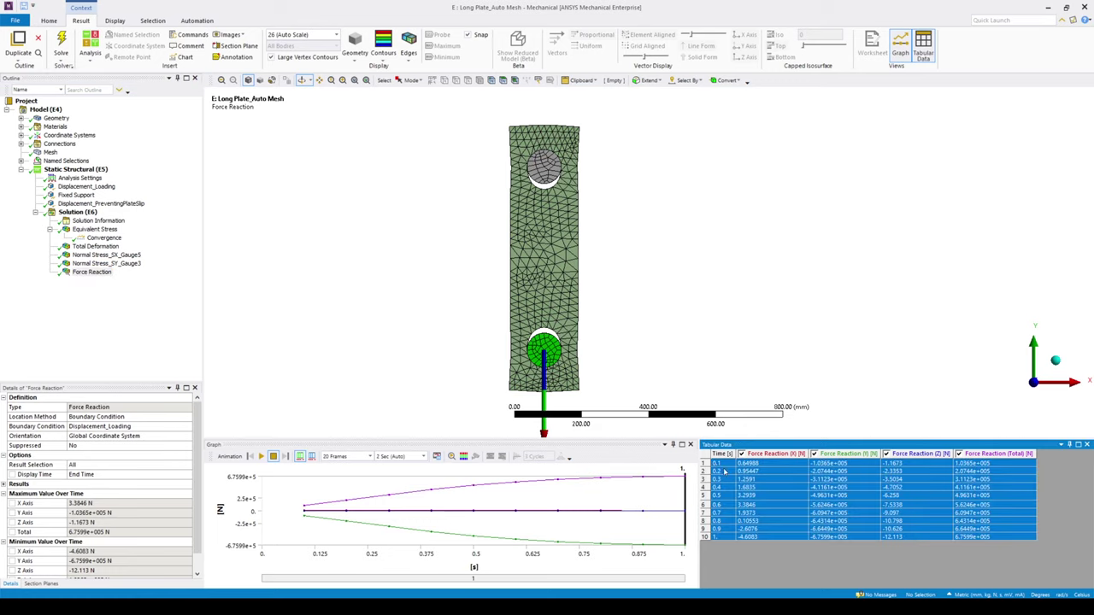
right_click(750, 488)
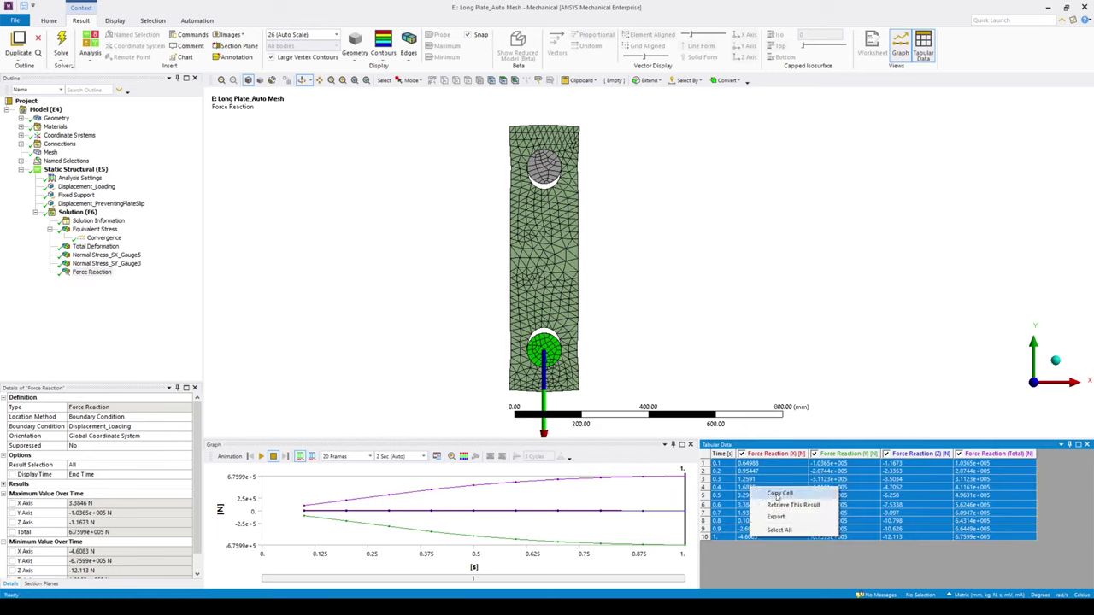
left_click(779, 494)
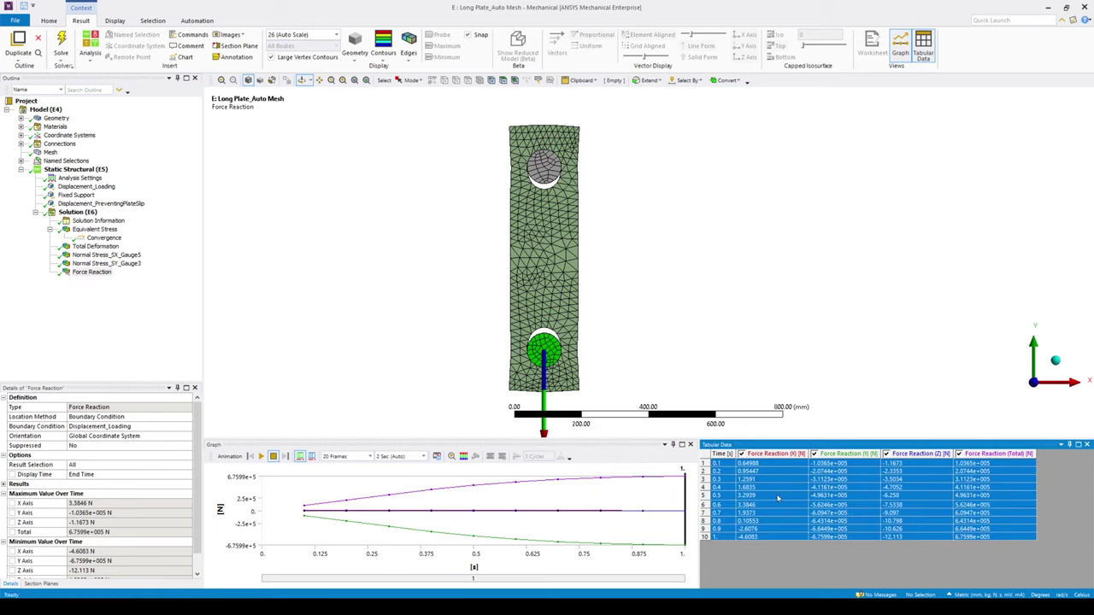
mouse_move(262, 607)
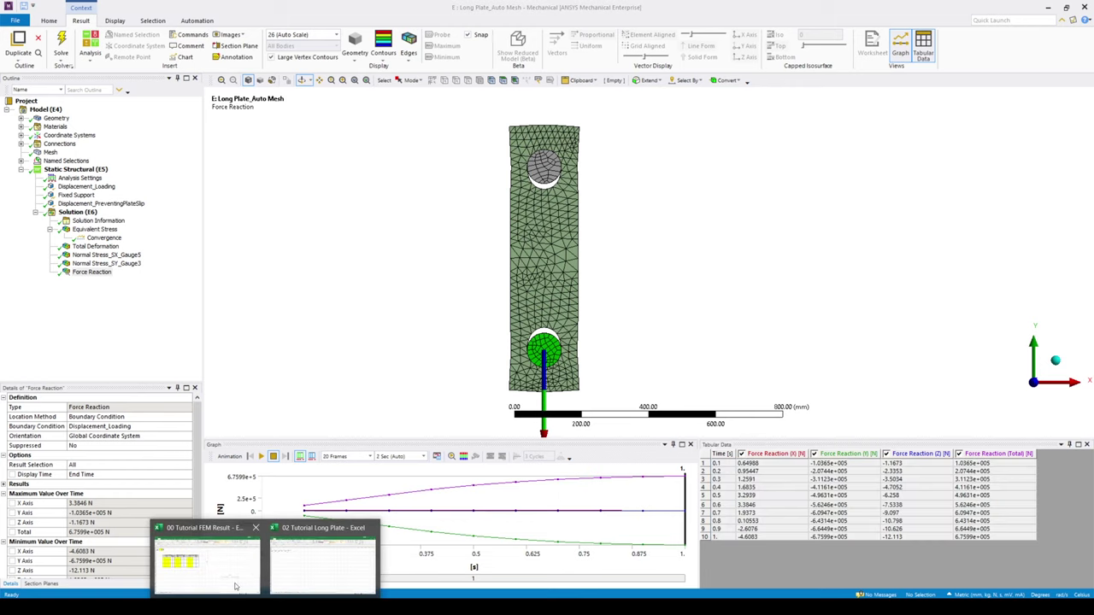
left_click(245, 528)
left_click(49, 393)
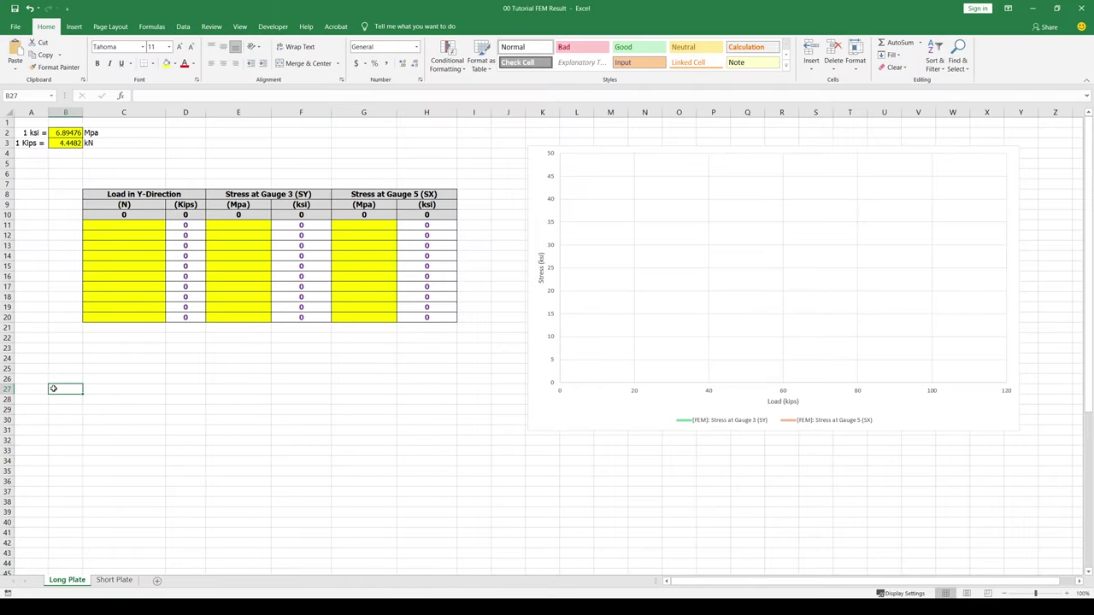
right_click(60, 394)
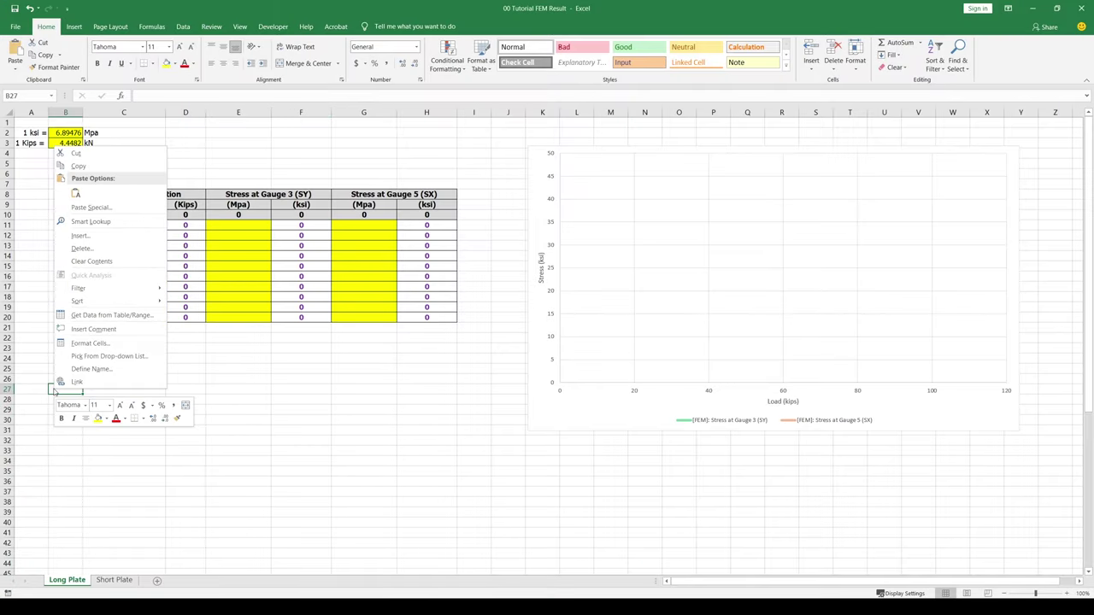
left_click(75, 194)
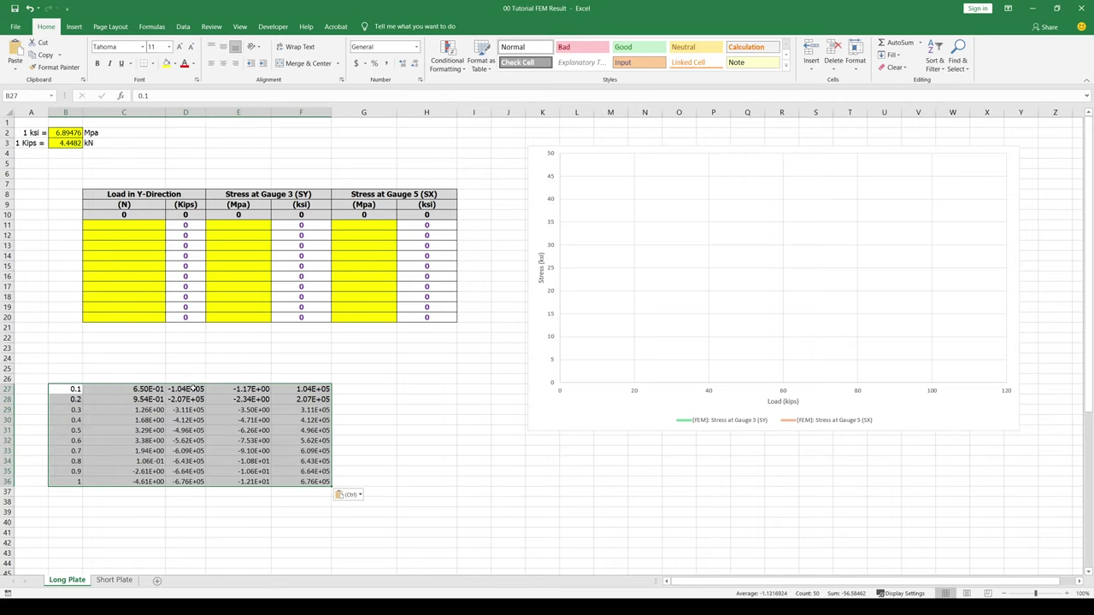
Step: Copy the Y-direction reaction forces in D27:D36 and paste them as values only into the load (N) column from C11
left_click_drag(195, 392, 191, 483)
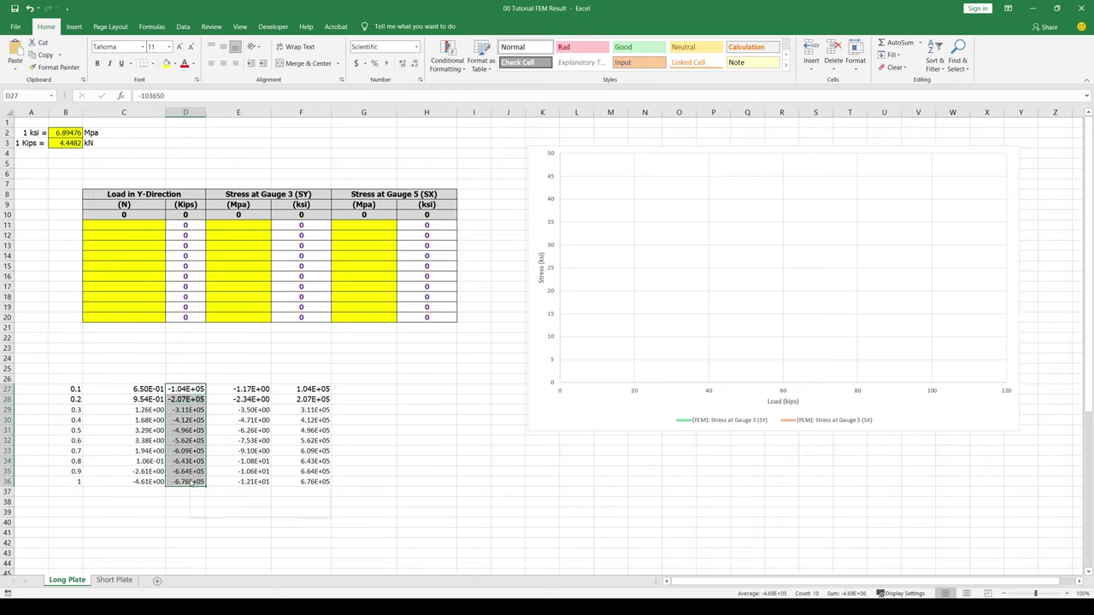
right_click(191, 483)
left_click(214, 257)
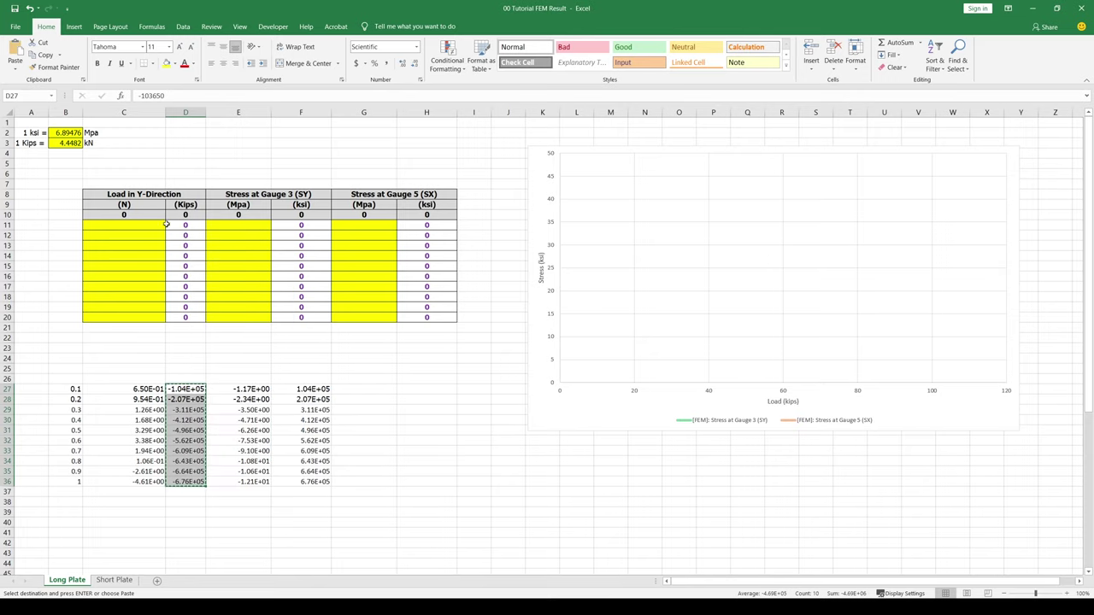
left_click(141, 225)
left_click(16, 68)
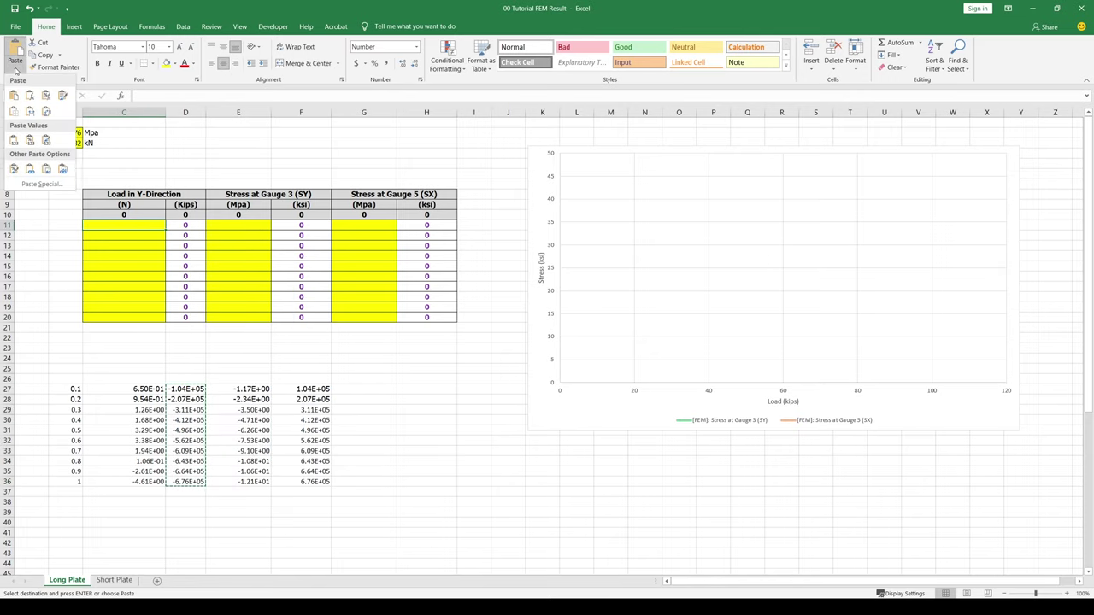
left_click(14, 139)
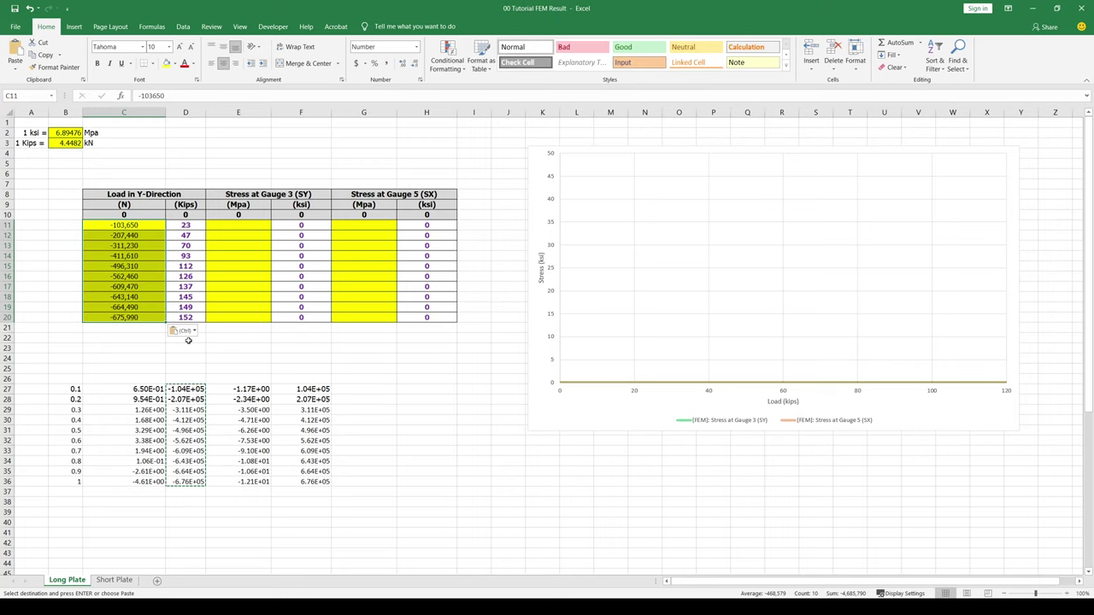
Step: Clear the temporary force reaction data from cells B27:G40
left_click(361, 408)
left_click_drag(55, 390, 337, 524)
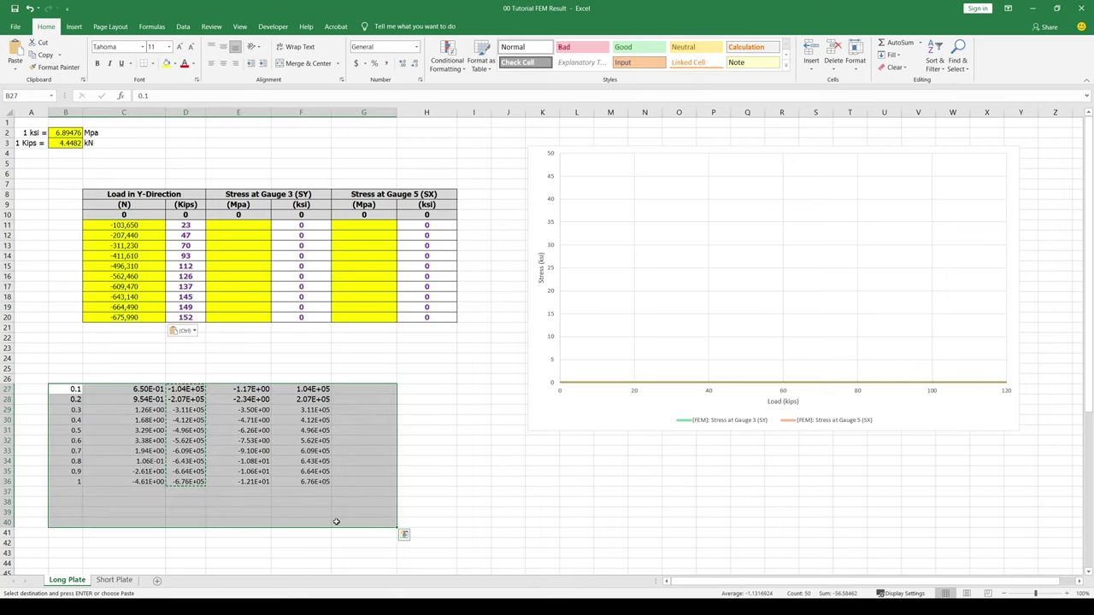
key("Delete")
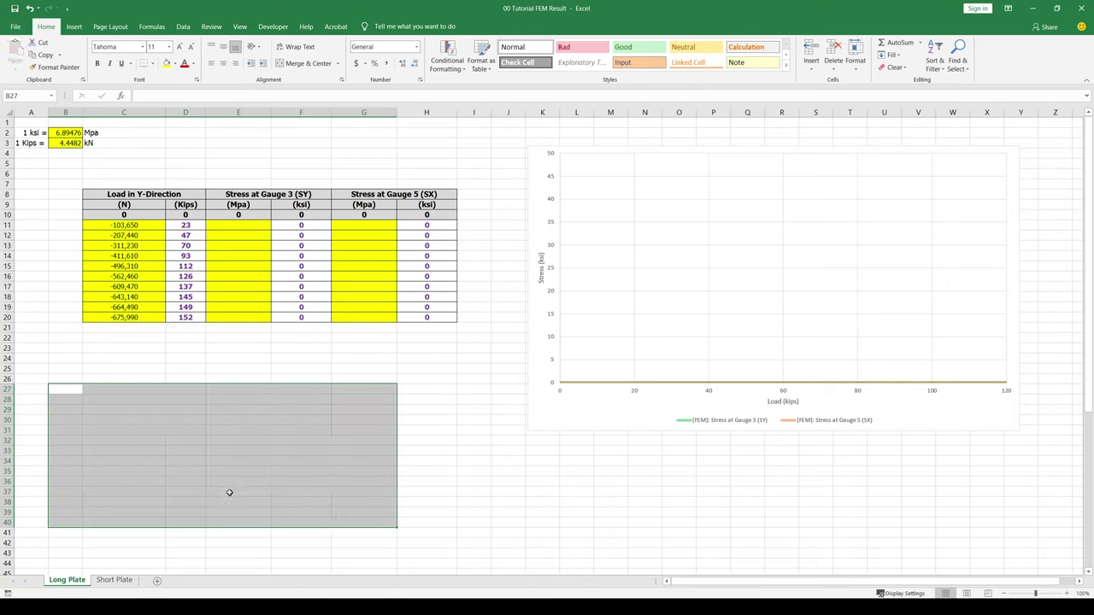
Step: Copy the whole Normal Stress_SY_Gauge3 results table from ANSYS Mechanical and paste it at cell B27 of Excel workbook 00 Tutorial FEM Result
key("alt+Tab")
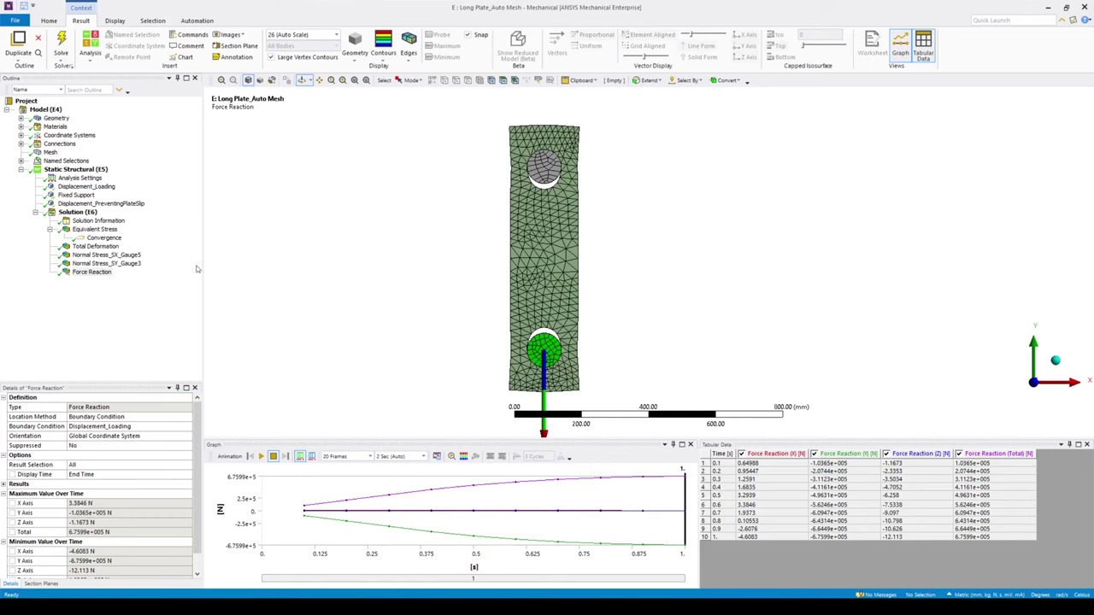
left_click(133, 264)
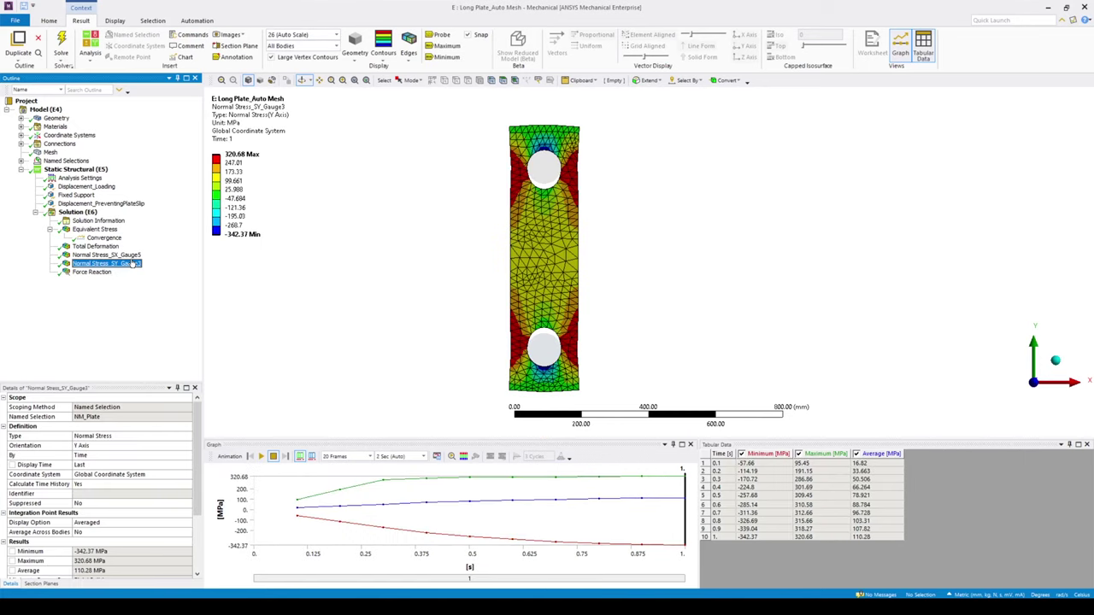
left_click(706, 459)
right_click(722, 473)
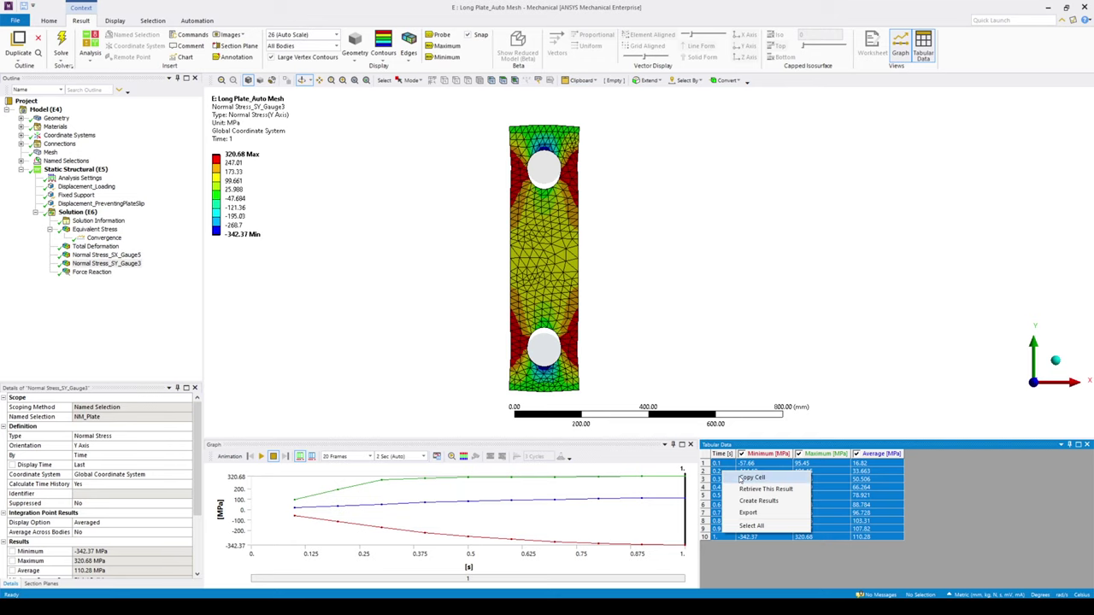
left_click(744, 477)
mouse_move(265, 608)
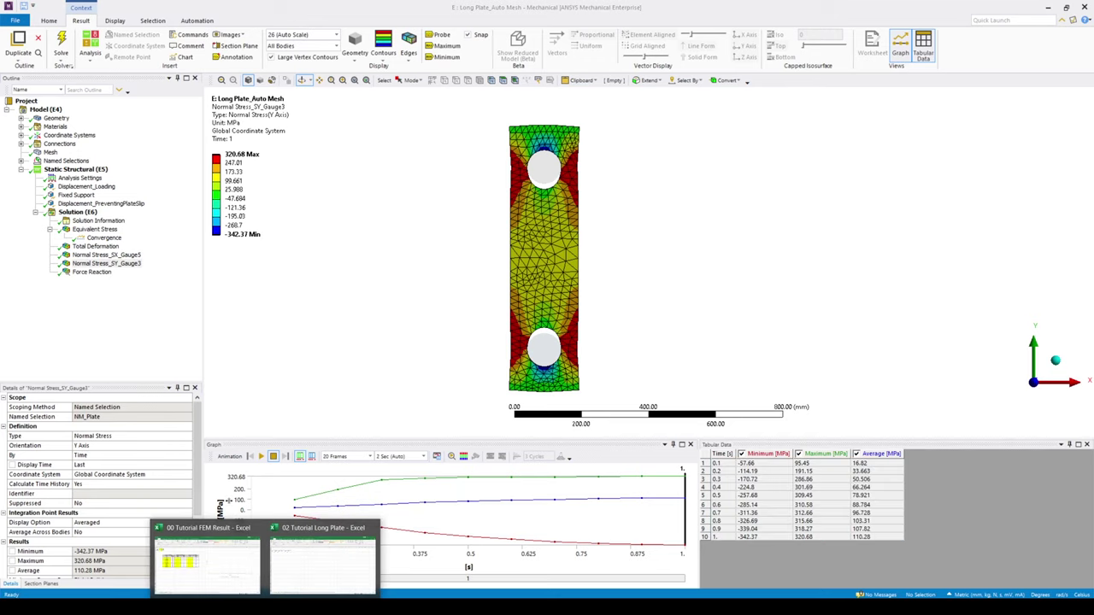
left_click(203, 556)
right_click(56, 391)
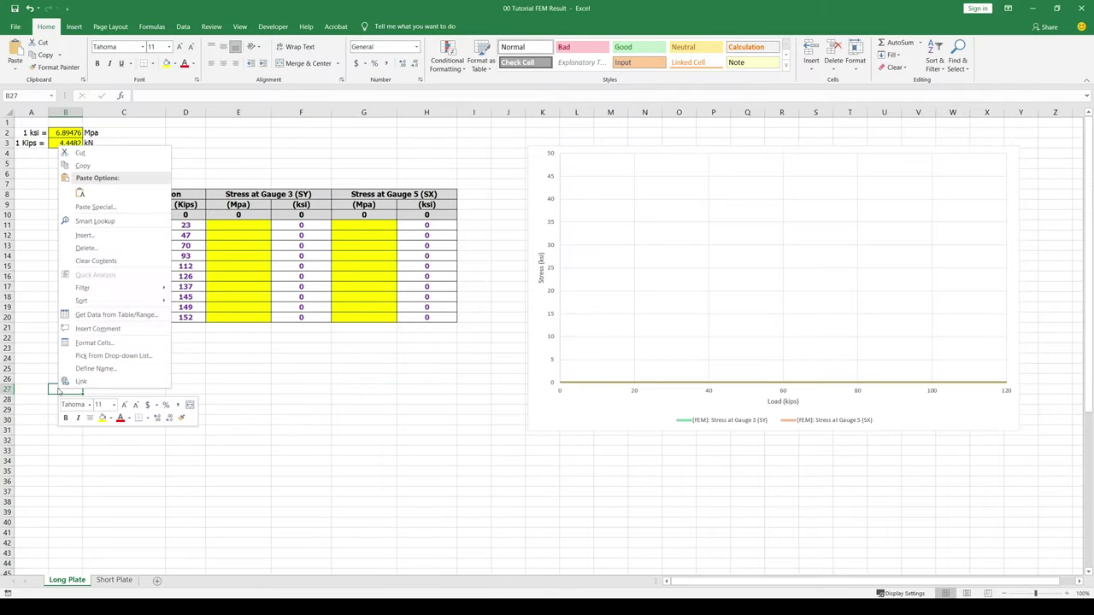
left_click(82, 193)
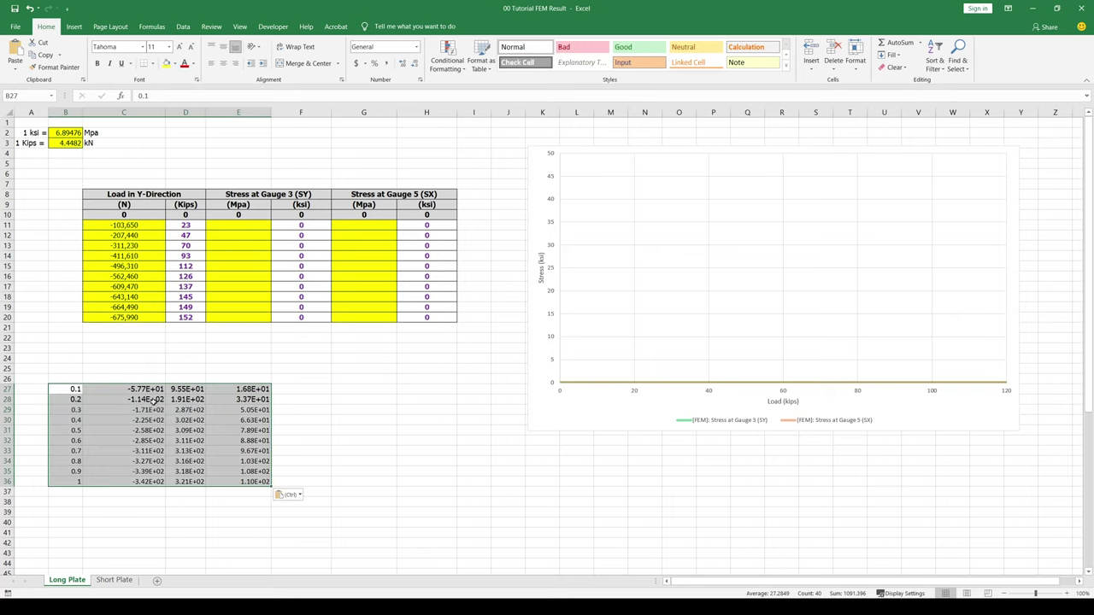
Step: Copy the maximum stresses in D27:D36 as values only into the Gauge 3 (SY) Mpa column from E11, and clear the temporary data in B26:E39
left_click_drag(193, 389, 202, 483)
right_click(201, 482)
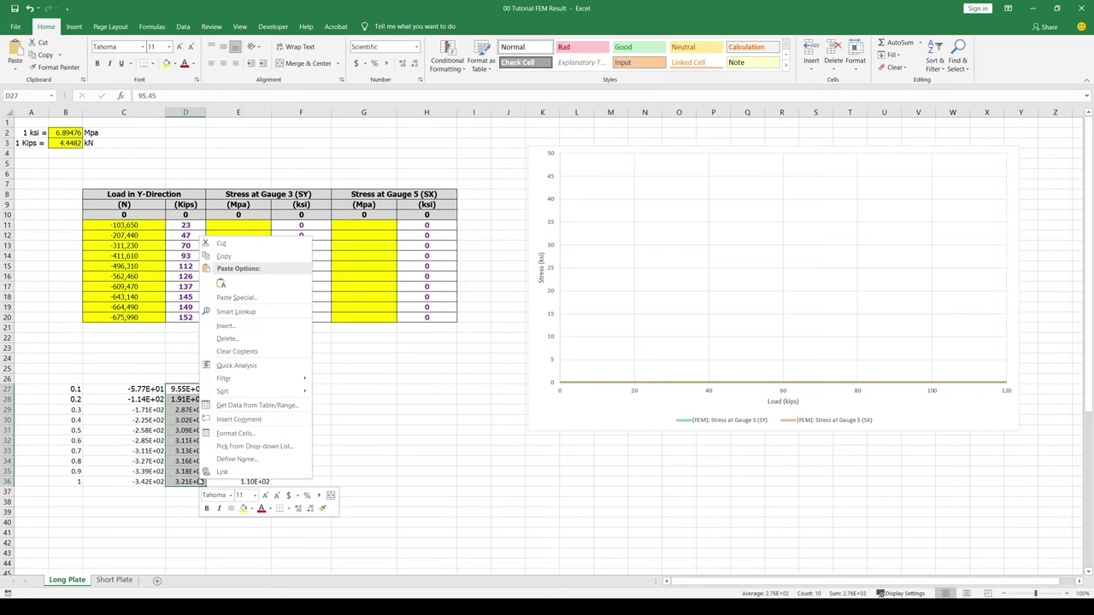
left_click(224, 256)
left_click(238, 225)
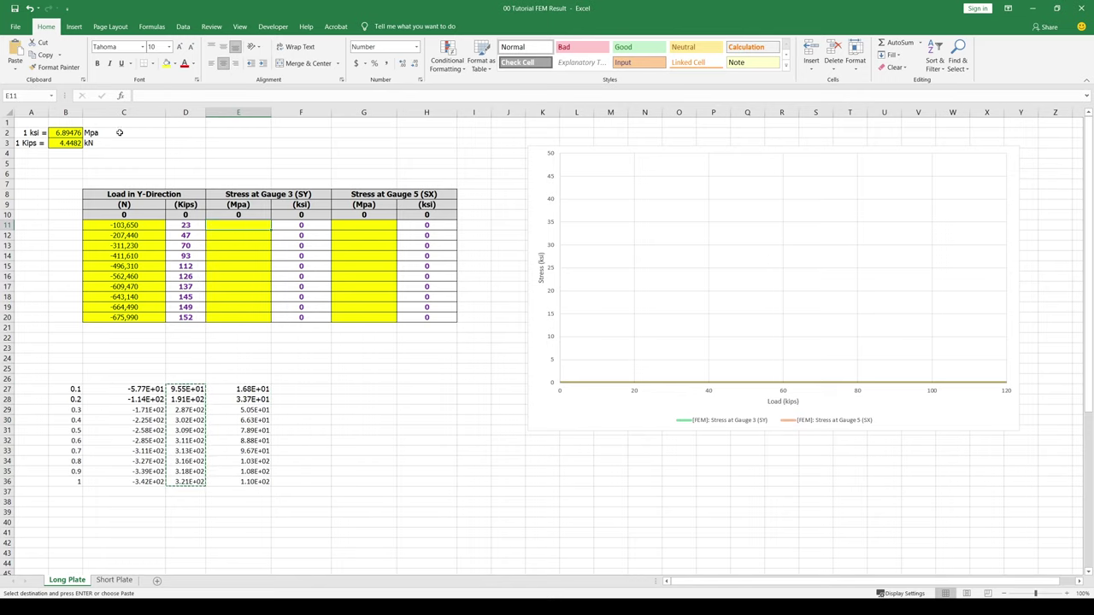
left_click(15, 71)
left_click(10, 137)
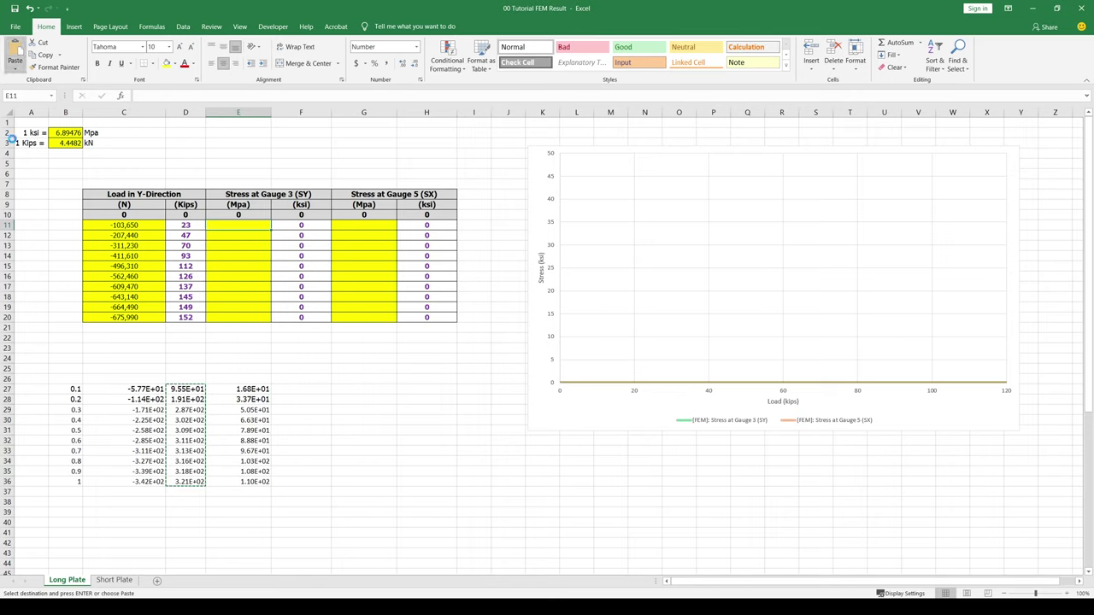
left_click(299, 470)
mouse_move(68, 379)
left_mouse_down()
mouse_move(224, 509)
mouse_move(248, 512)
left_mouse_up()
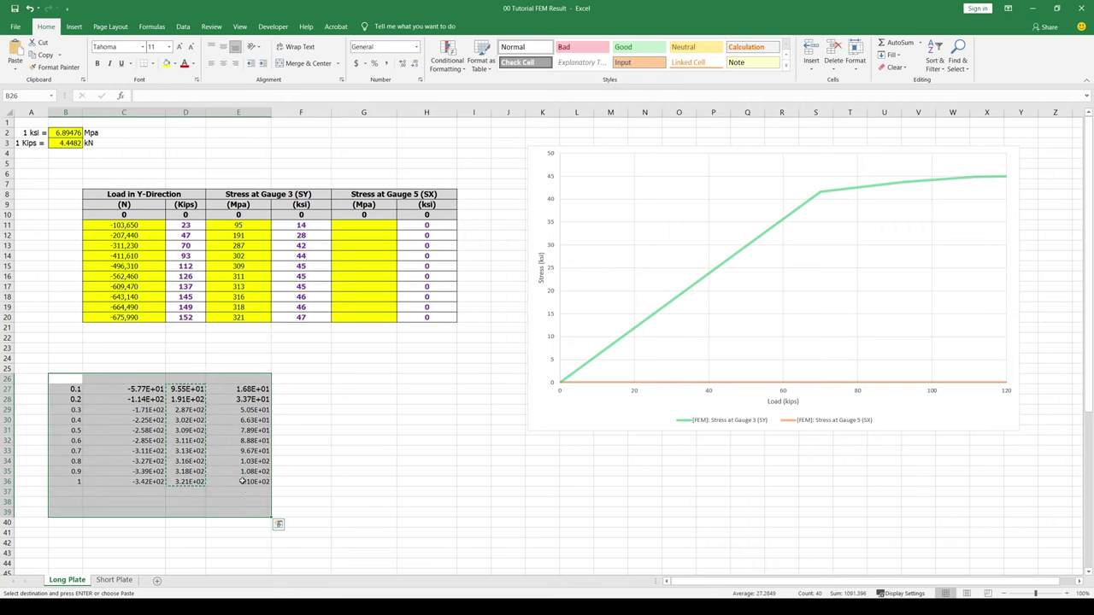
key("Delete")
Step: Copy the whole Normal Stress_SX_Gauge5 results table in ANSYS Mechanical and return to Excel workbook 00 Tutorial FEM Result
key("alt+Tab")
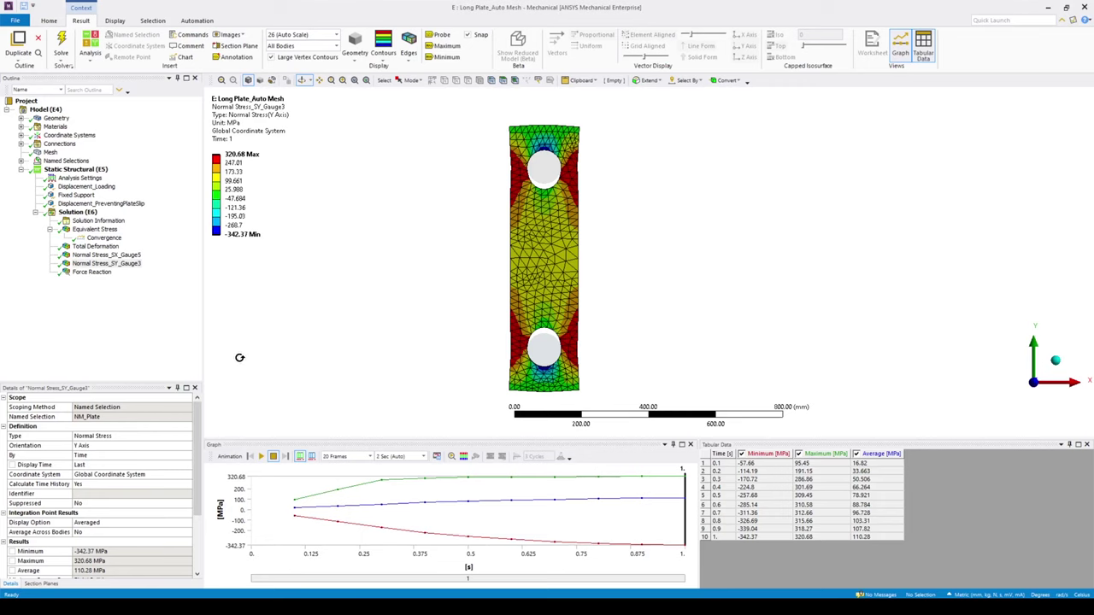
left_click(133, 255)
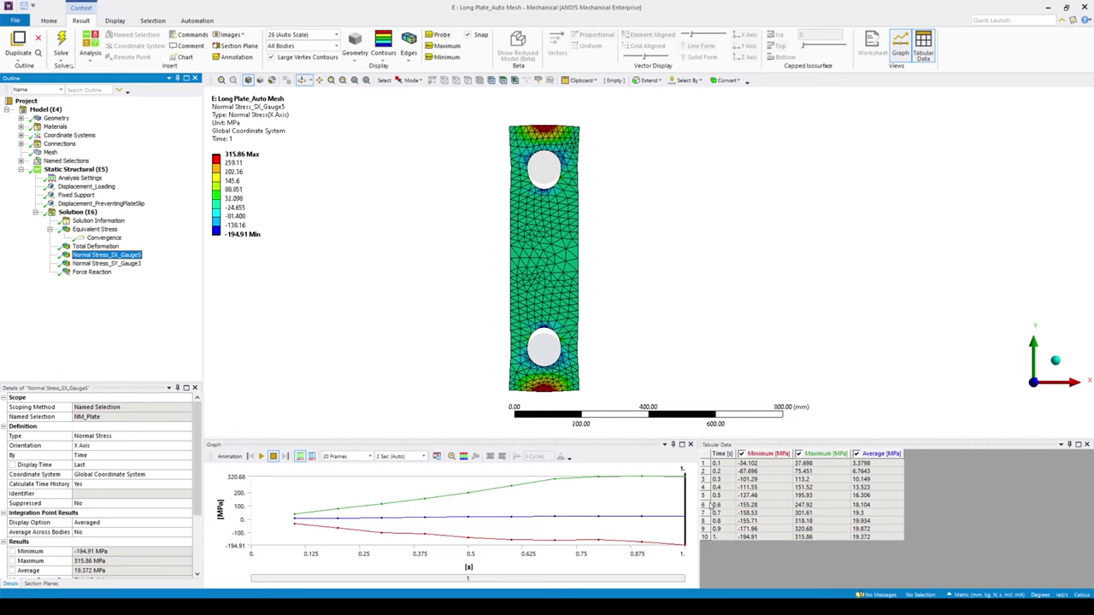
left_click(705, 456)
right_click(748, 491)
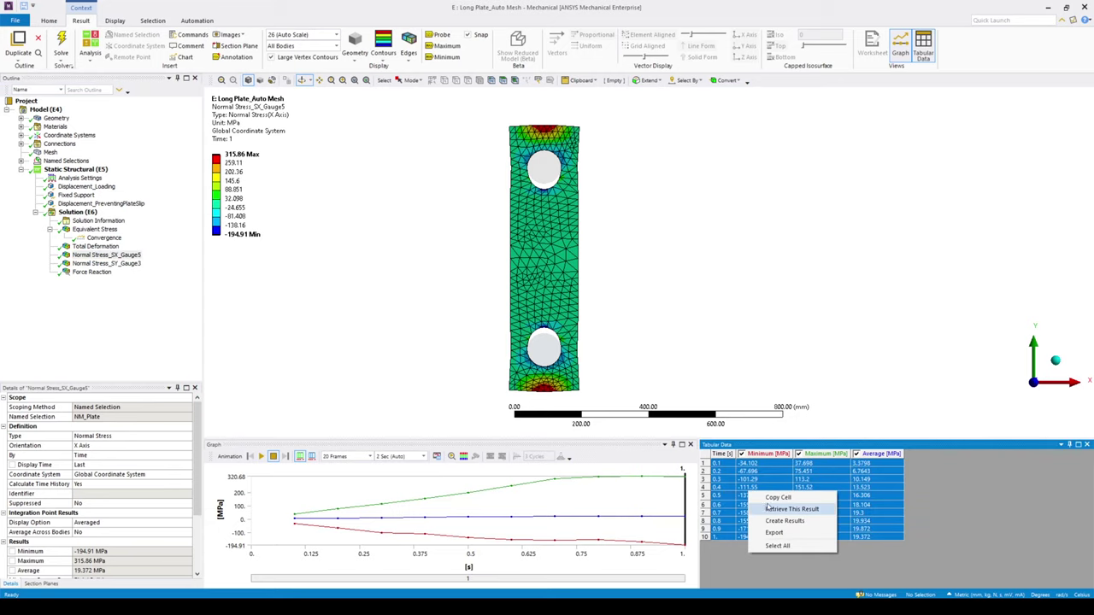
left_click(778, 498)
left_click(265, 608)
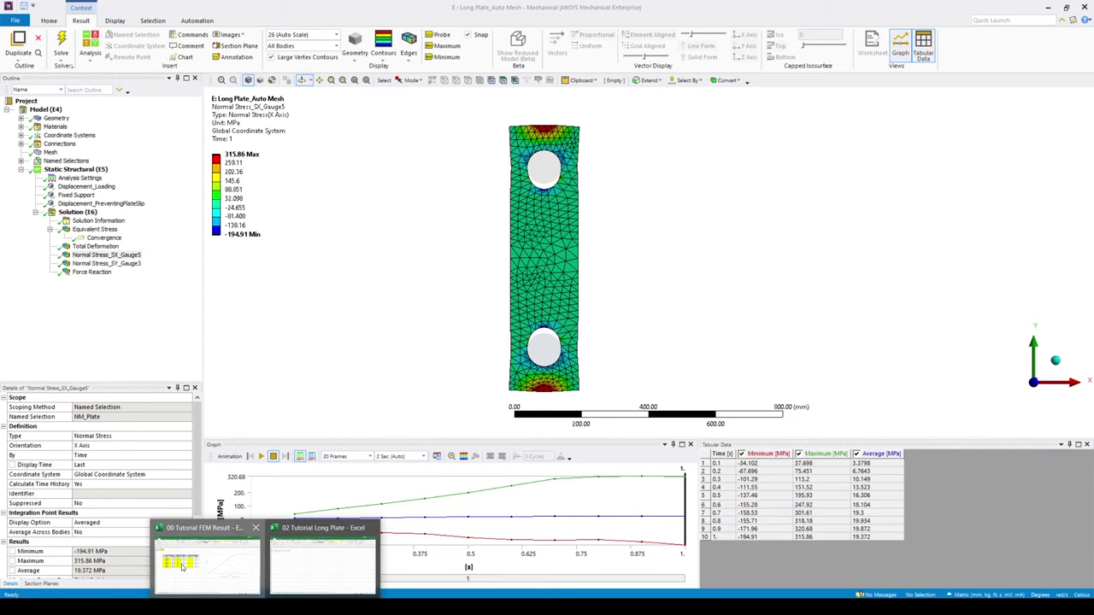
left_click(183, 563)
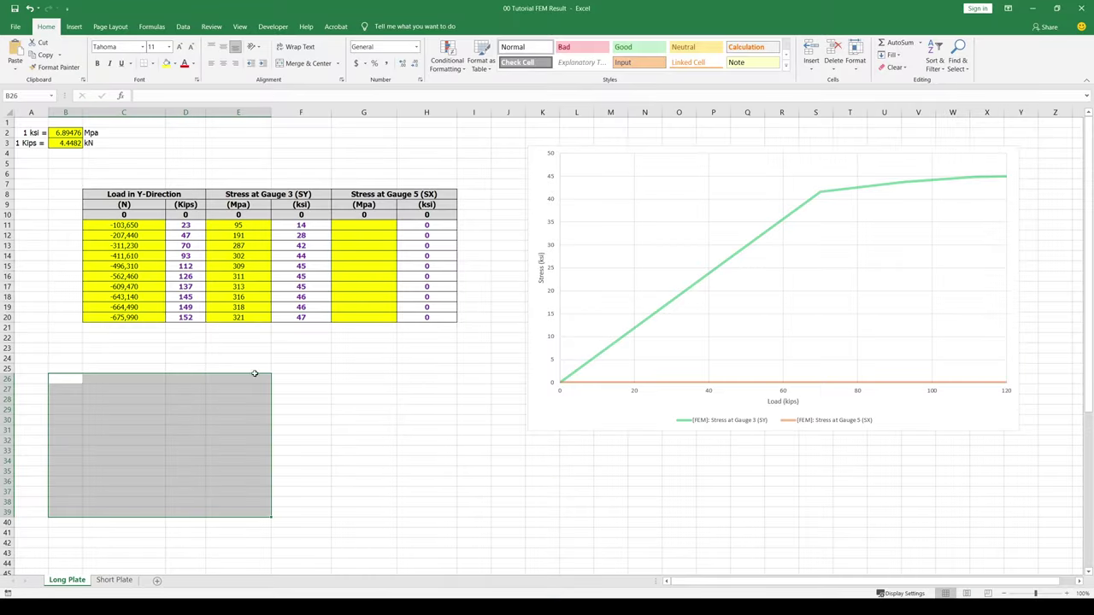
Step: Try to paste the copied Gauge 5 table over the selected range B26:E39
right_click(67, 378)
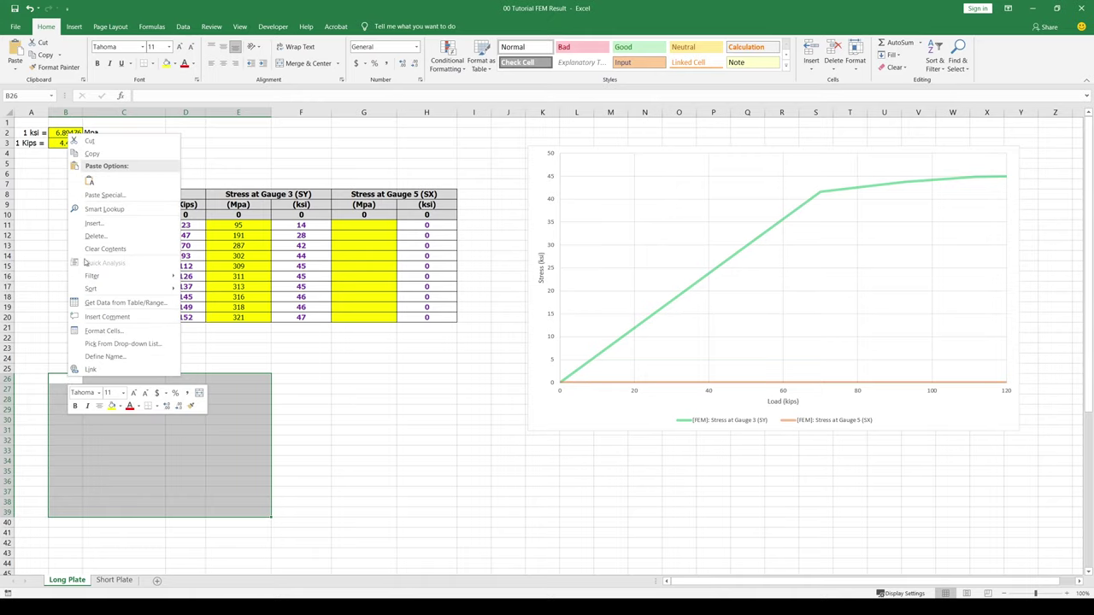
left_click(90, 181)
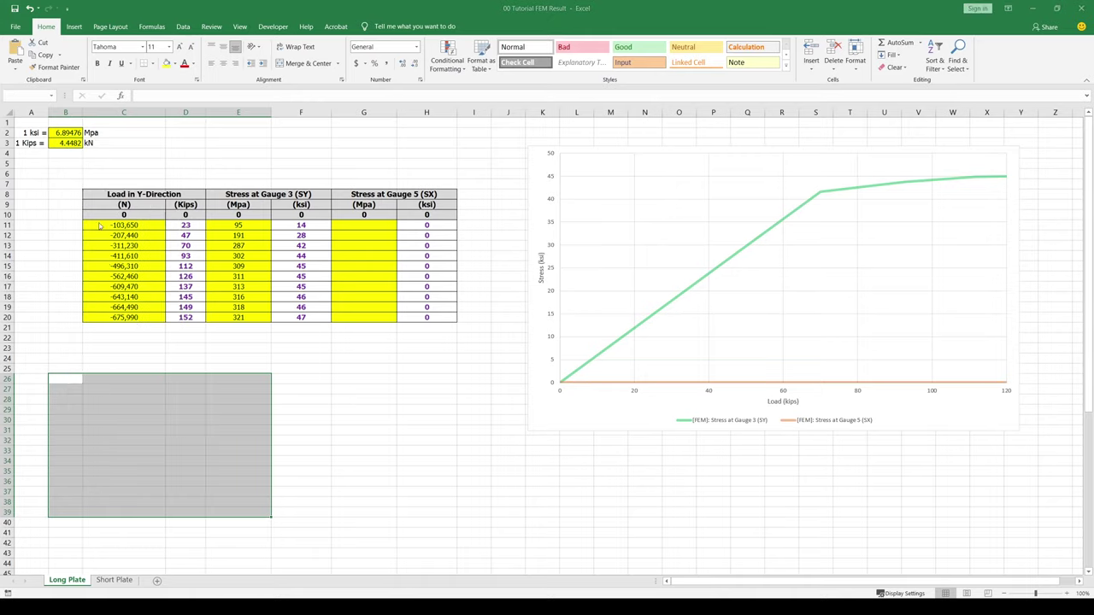
left_click(570, 334)
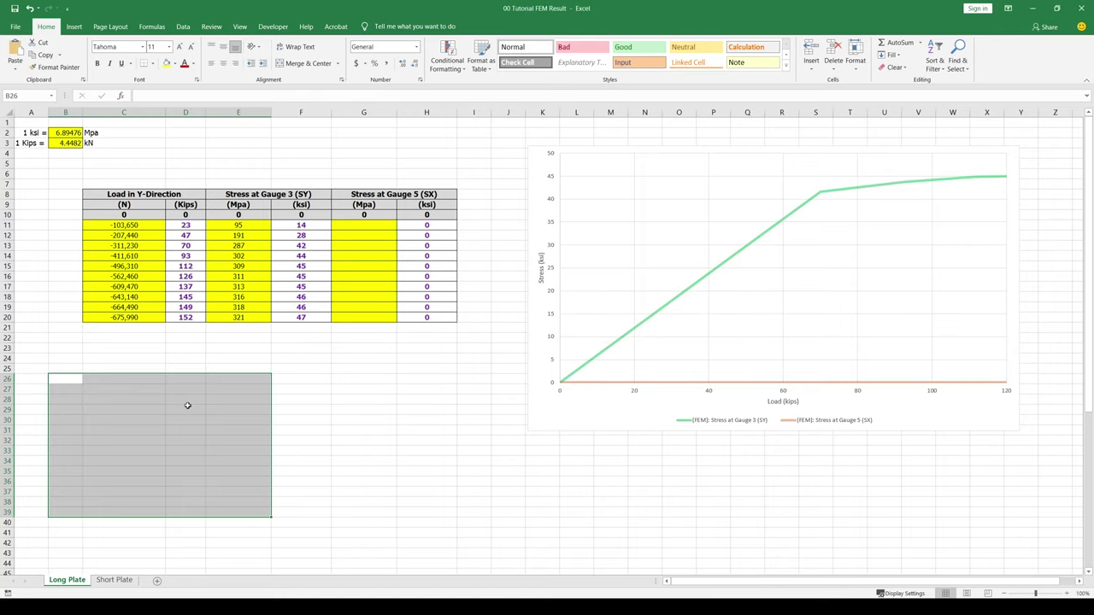
Step: Paste the copied Gauge 5 stress table with the single cell B26 as its starting point
left_click(188, 409)
left_click(66, 378)
right_click(71, 382)
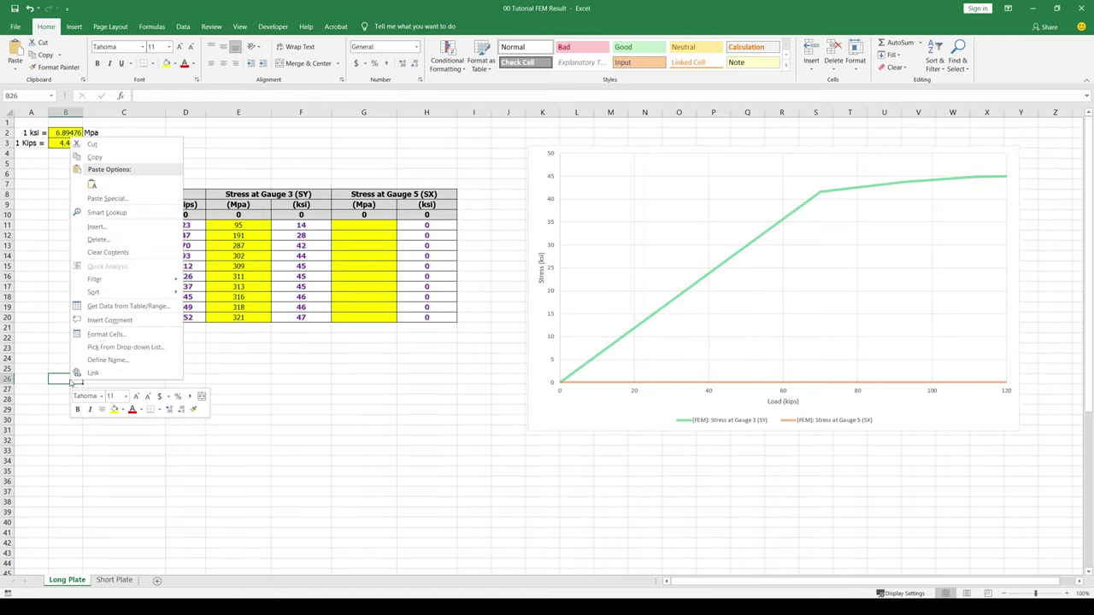
left_click(101, 185)
Step: Copy the maximum stresses in D26:D35 and paste them as values only into the Gauge 5 (SX) Mpa column from G11
left_click_drag(186, 379, 186, 471)
right_click(195, 450)
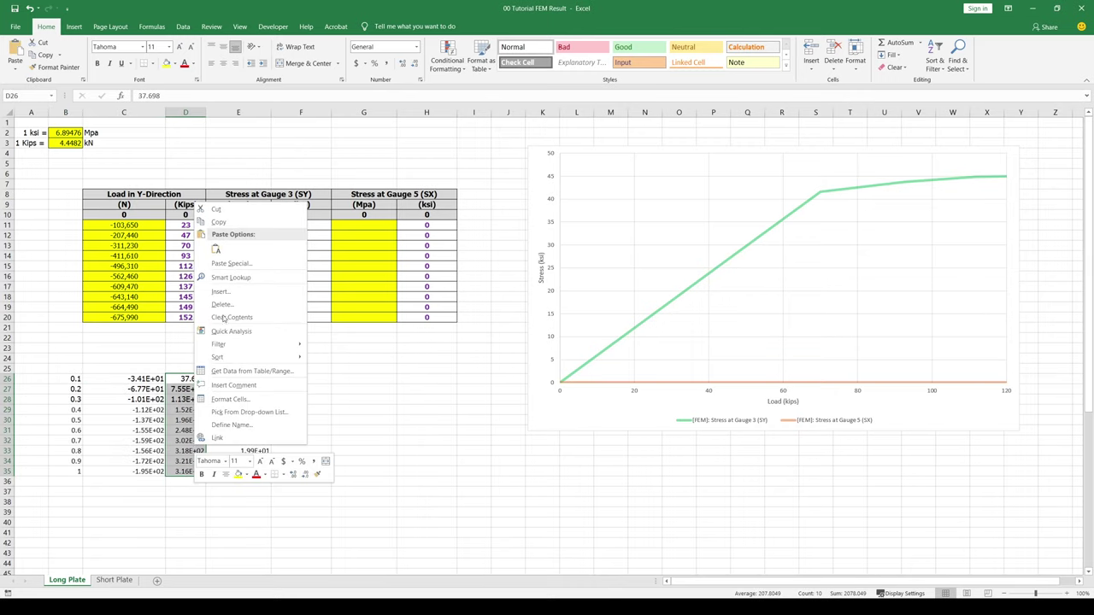
left_click(219, 222)
left_click(344, 225)
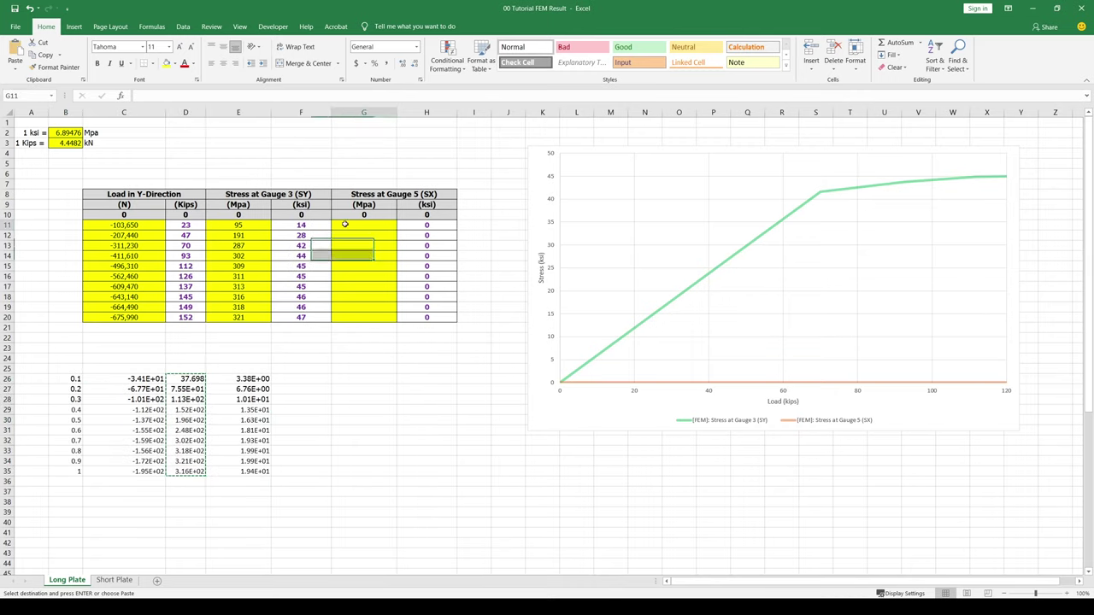
left_click(16, 68)
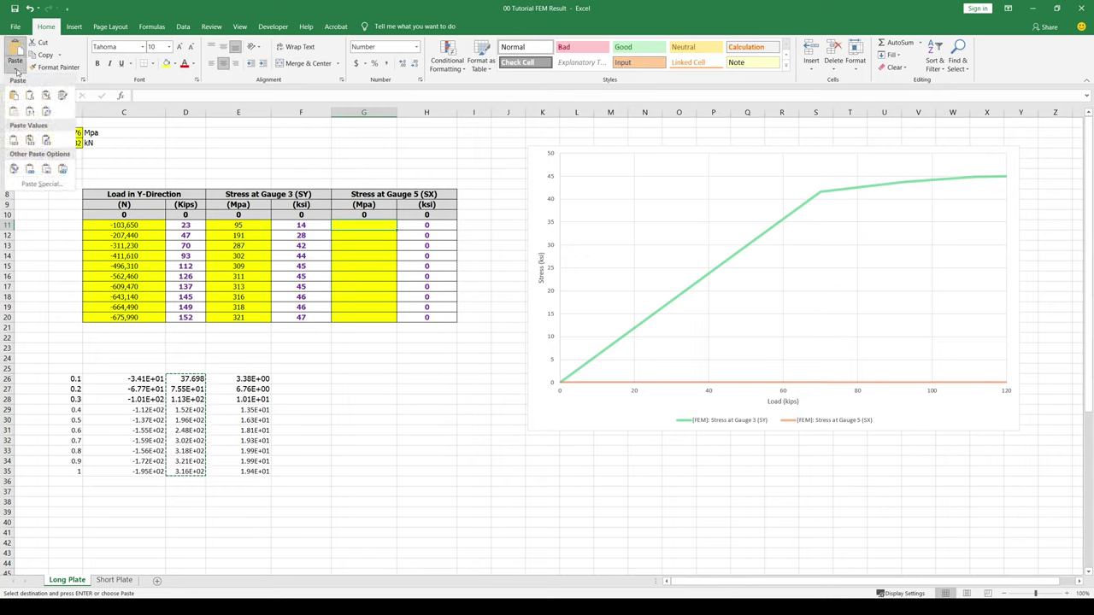
left_click(13, 139)
left_click(327, 506)
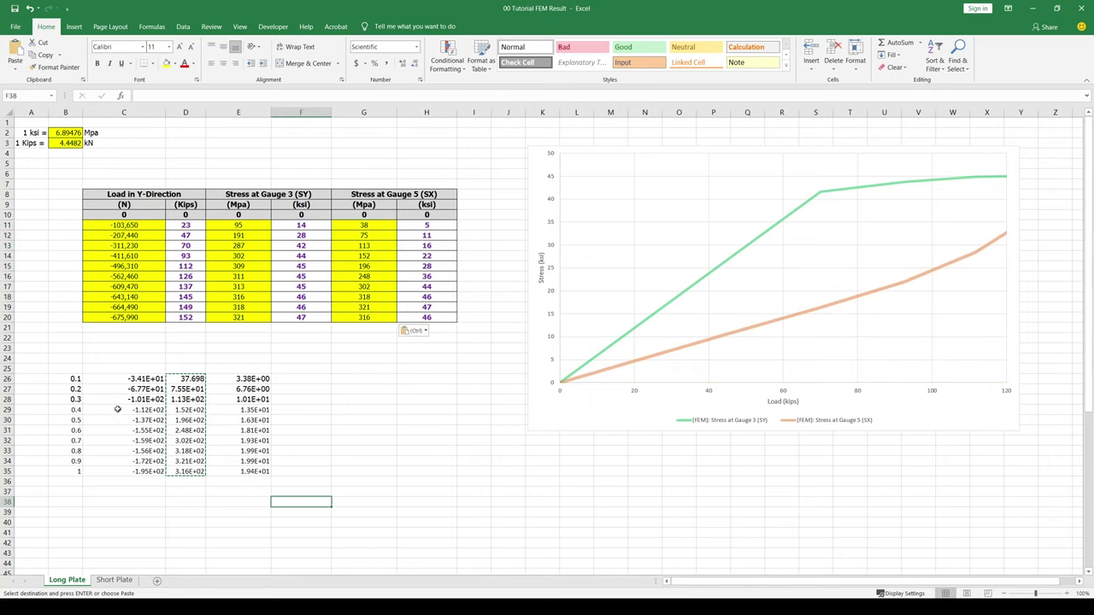
Step: Clear the temporary Gauge 5 stress data from cells B25:E37
left_click_drag(65, 368, 261, 488)
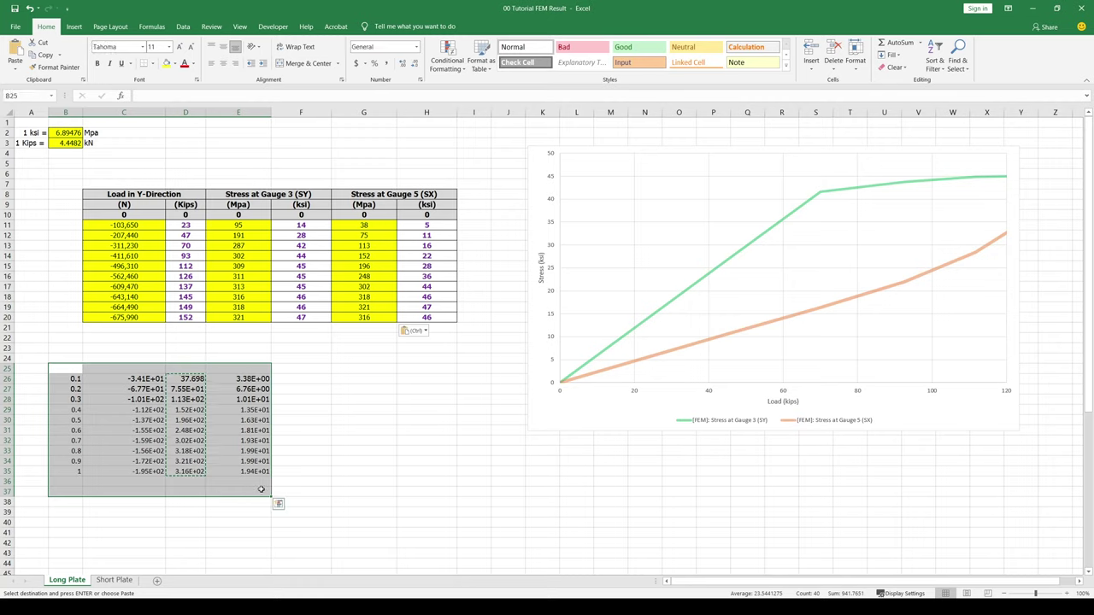
key("Delete")
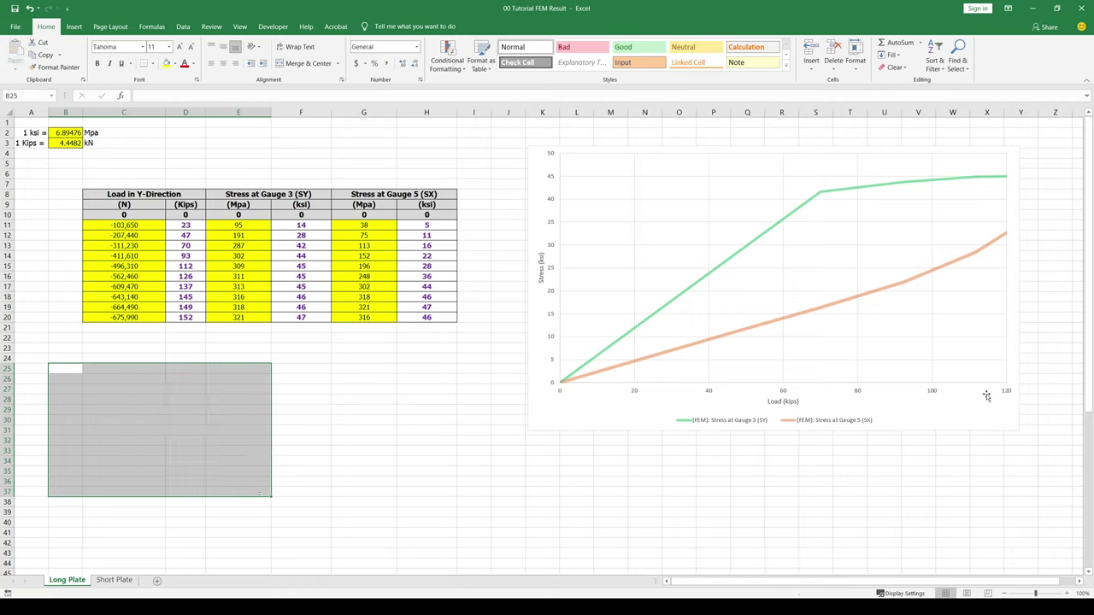
left_click(451, 470)
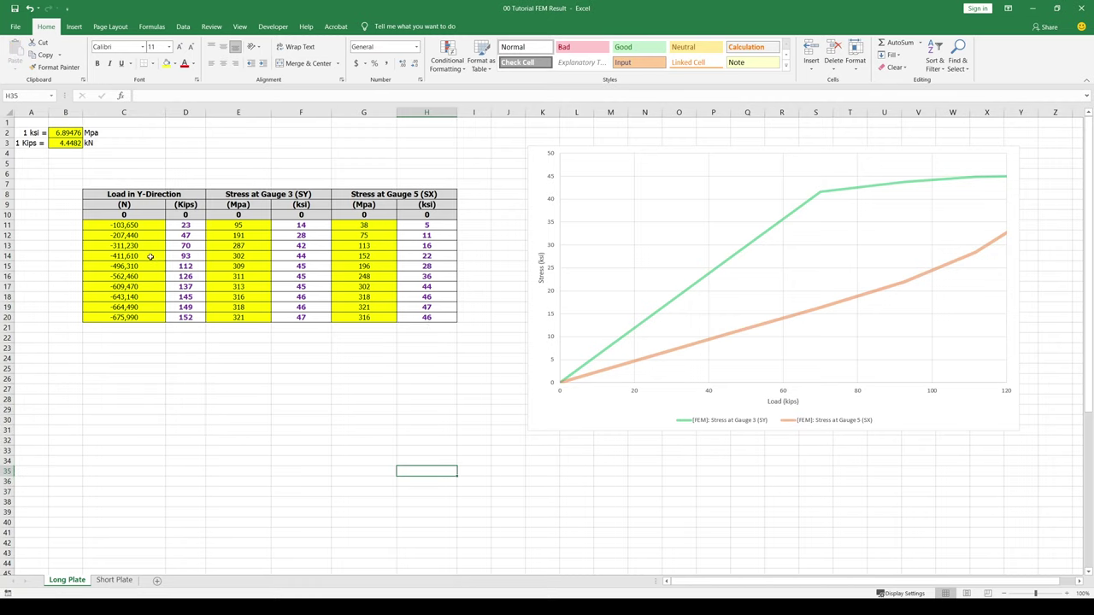
Step: Copy the complete load and stress table C8:H20 and paste it as values only at A3 of the FEM sheet in workbook 02 Tutorial Long Plate
left_click_drag(102, 193, 444, 317)
right_click(133, 207)
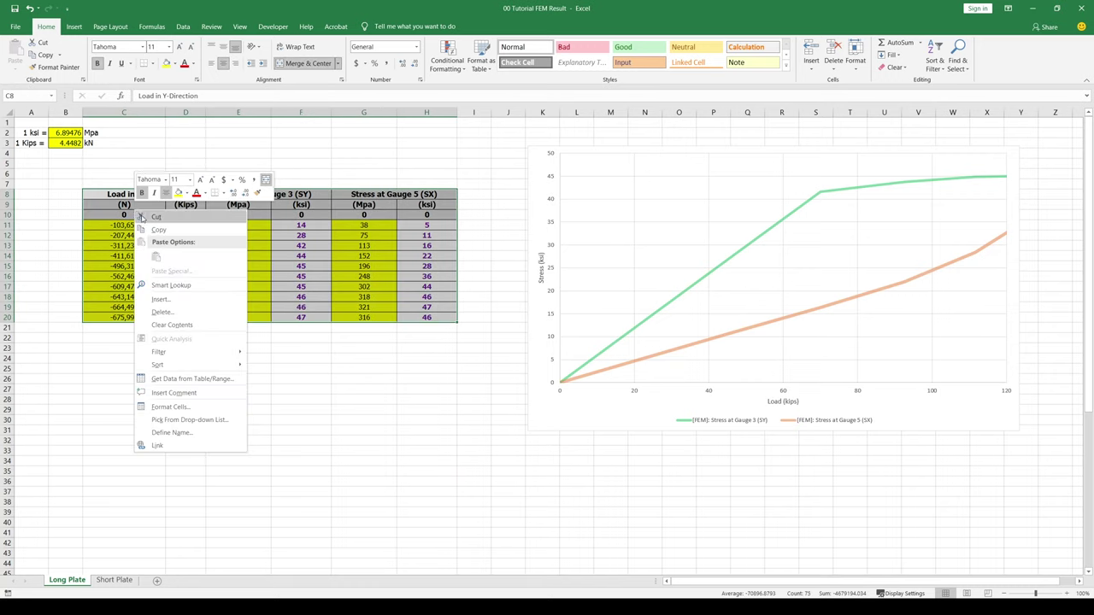
left_click(155, 230)
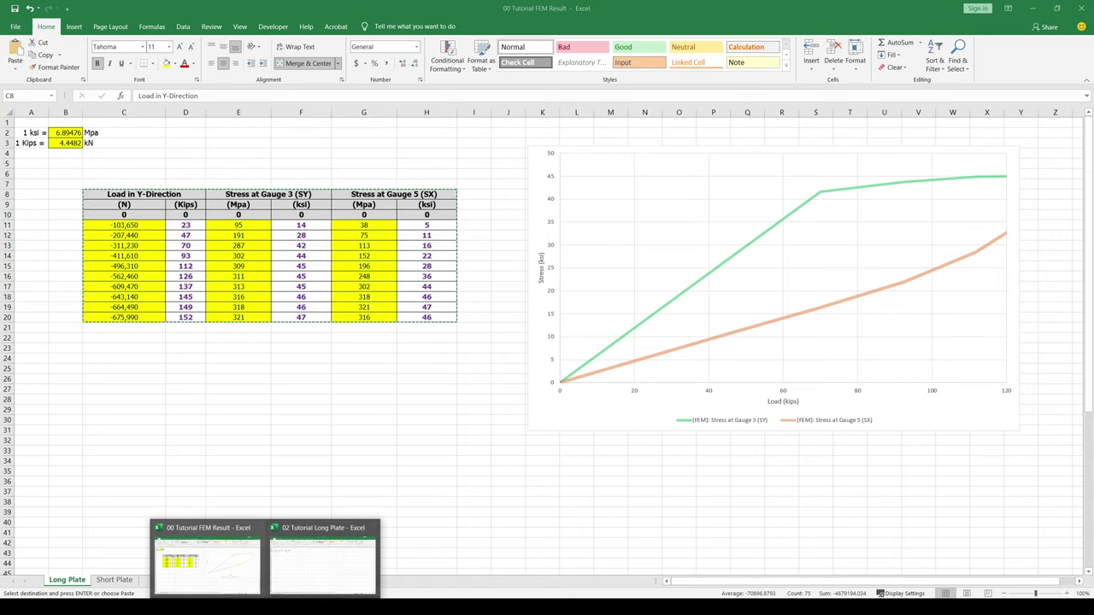
left_click(324, 571)
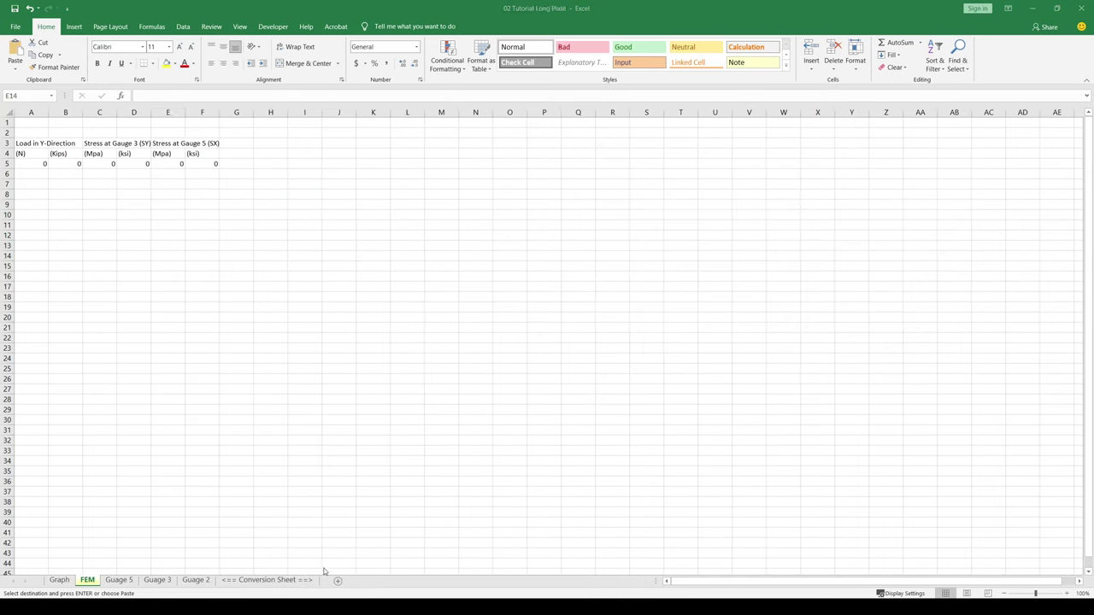
left_click(31, 143)
left_click(15, 69)
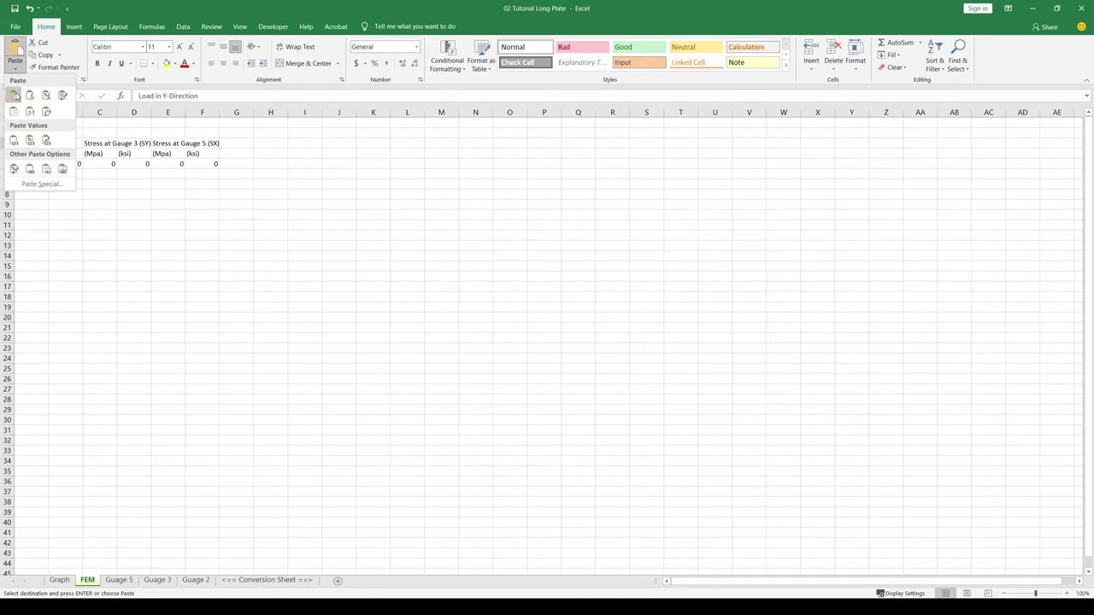
left_click(15, 139)
left_click(176, 437)
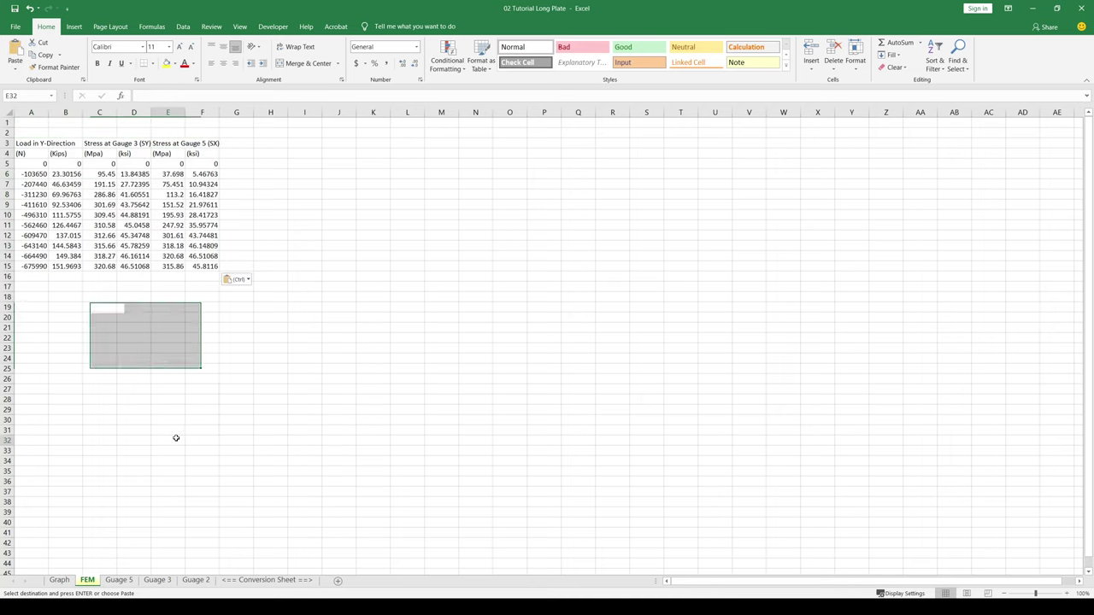
Step: Examine the Graph sheet's stress-load charts comparing the FEM Gauge 3 and Gauge 5 curves with the test gauges
left_click(59, 580)
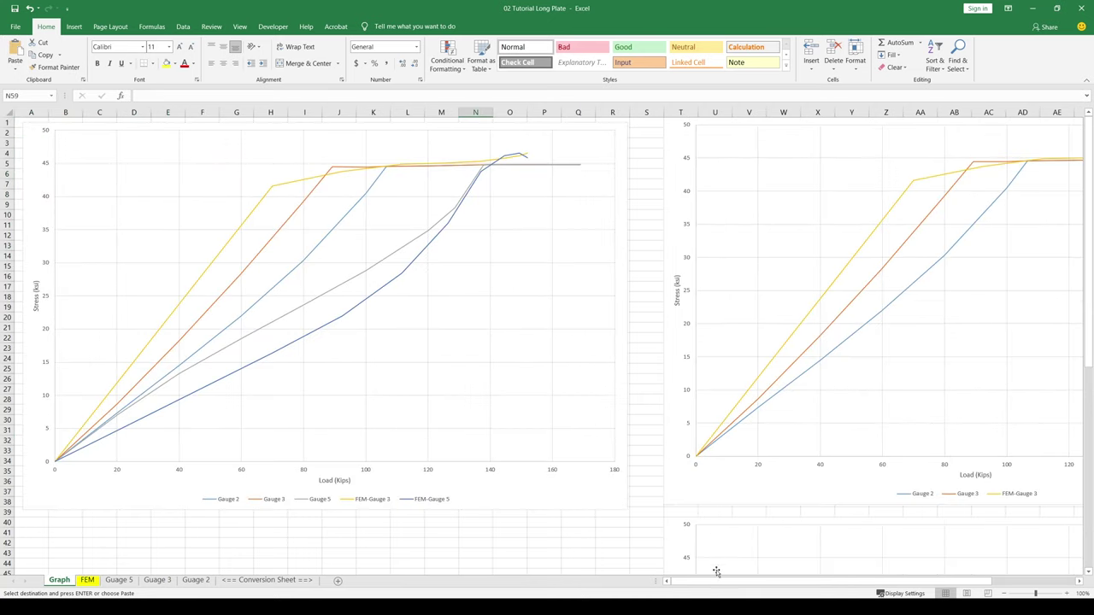
left_click_drag(712, 583, 833, 583)
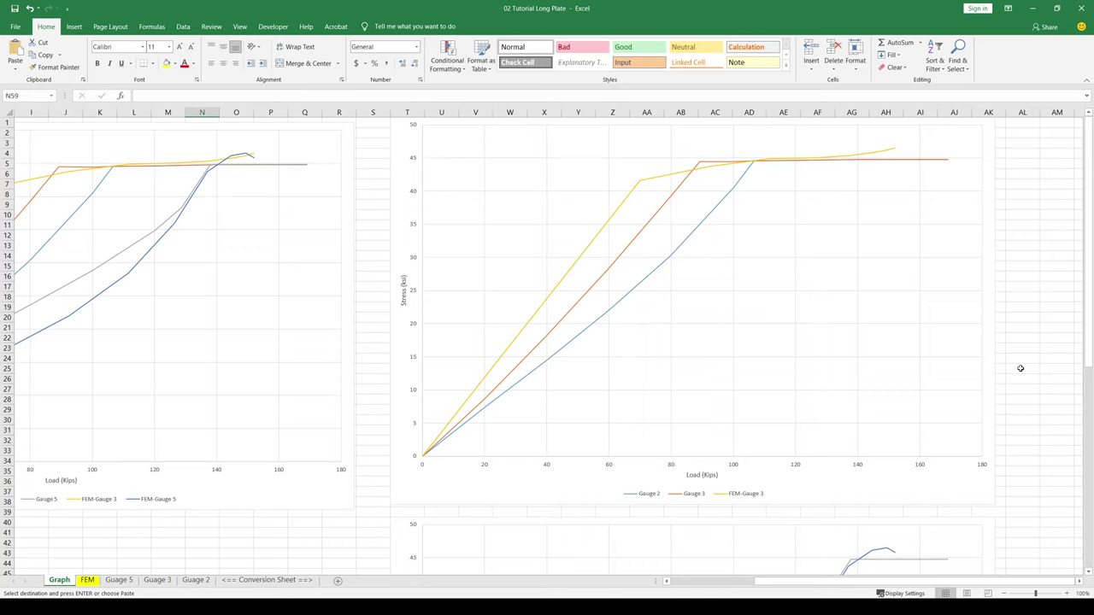
scroll(1020, 368, "down", 13)
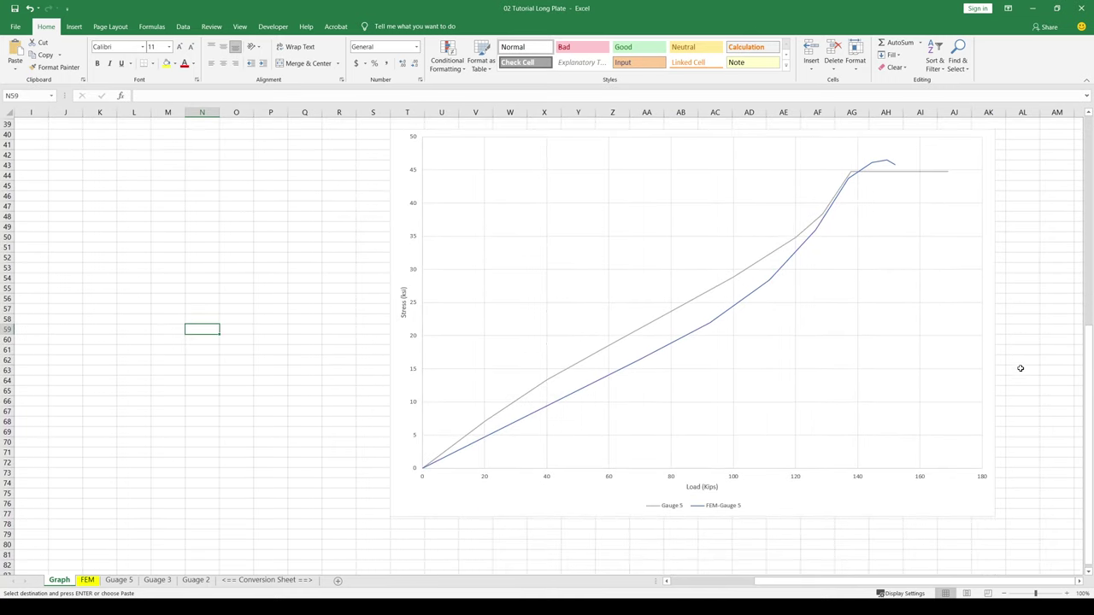
scroll(1020, 368, "up", 1)
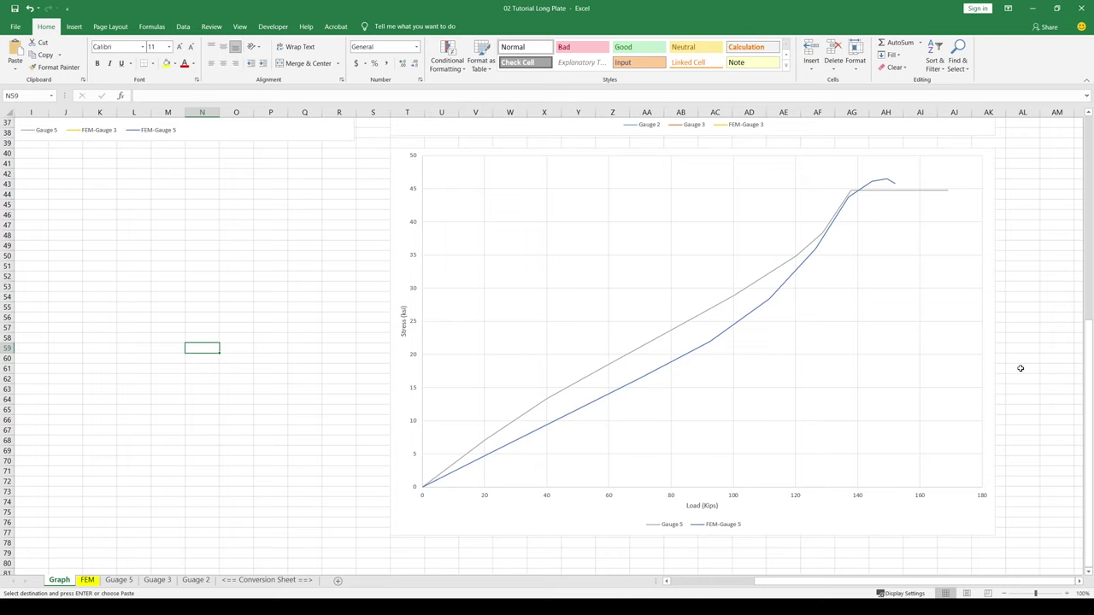